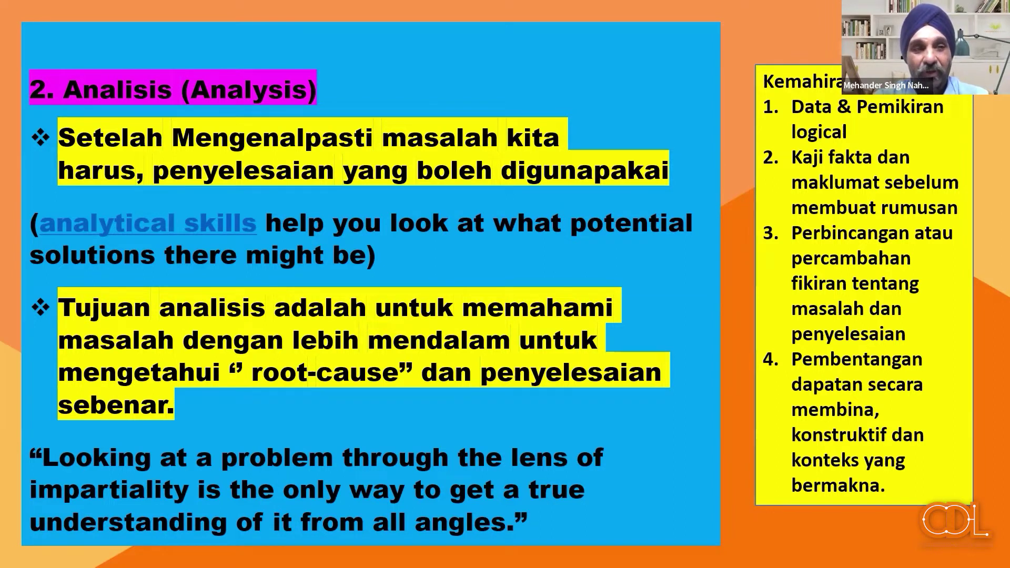
Step: Advance the slide show, then shift and enlarge the Slide Show window
key("Right")
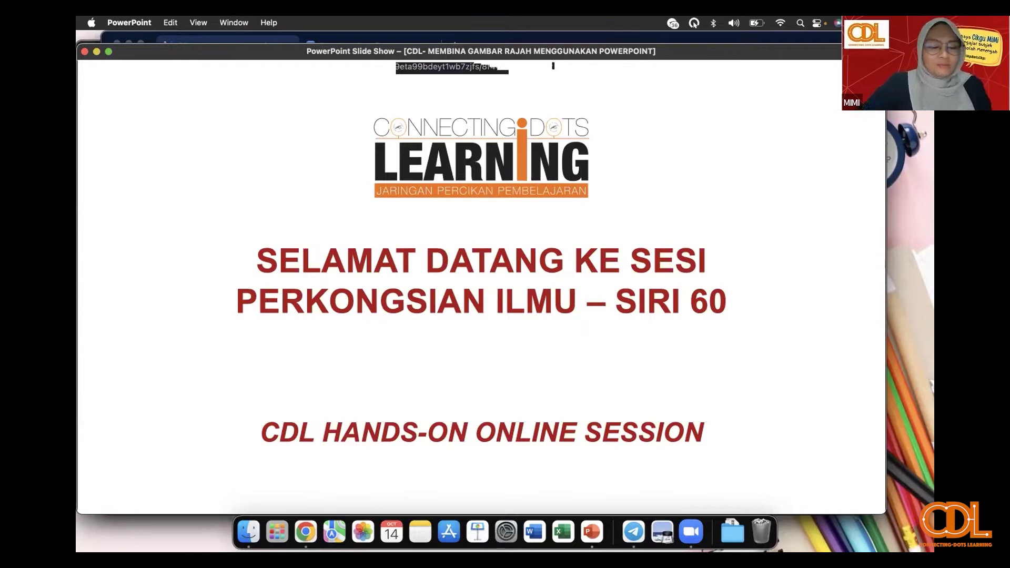
left_click_drag(750, 59, 766, 51)
mouse_move(895, 515)
left_mouse_down()
mouse_move(901, 522)
mouse_move(888, 519)
left_mouse_up()
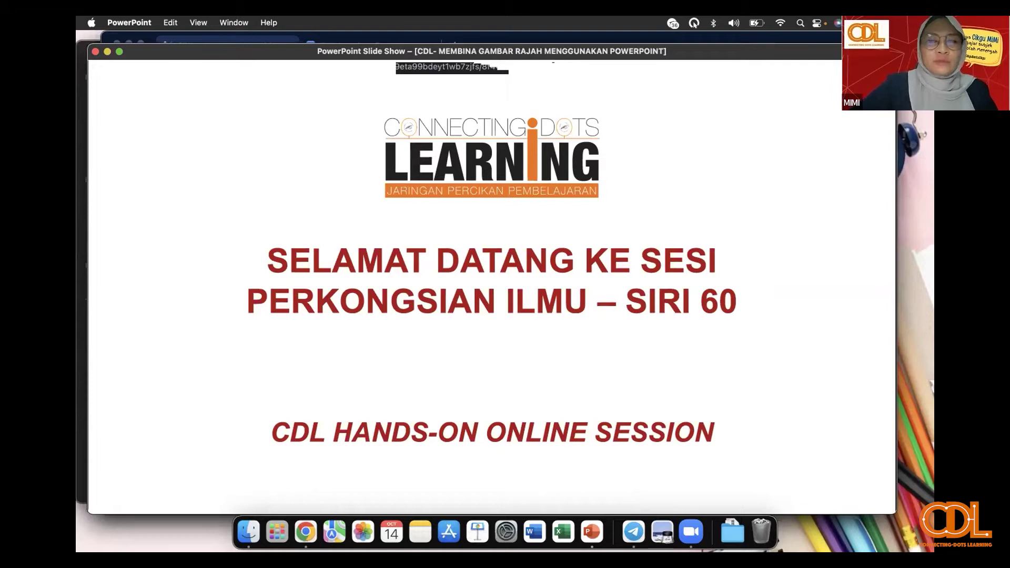
Step: Lower the system volume and advance to the -OBJEKTIF- objectives slide
key("XF86AudioRaiseVolume")
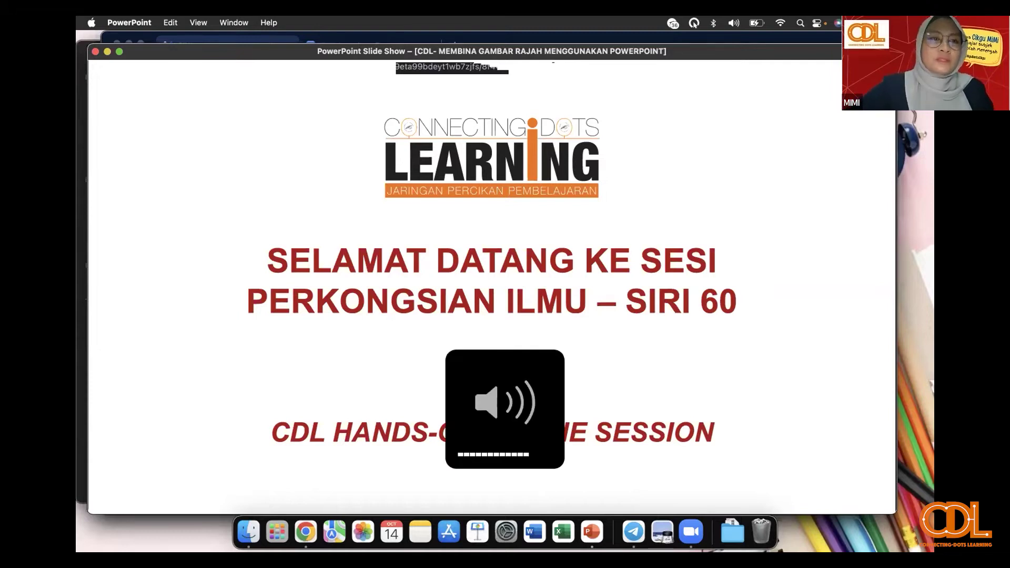
key("XF86AudioLowerVolume")
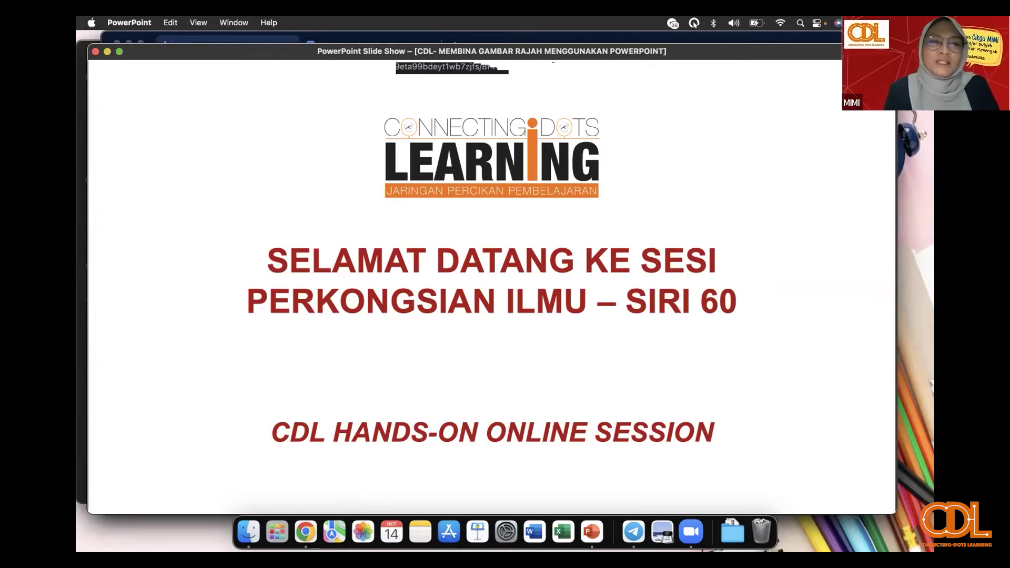
key("Right")
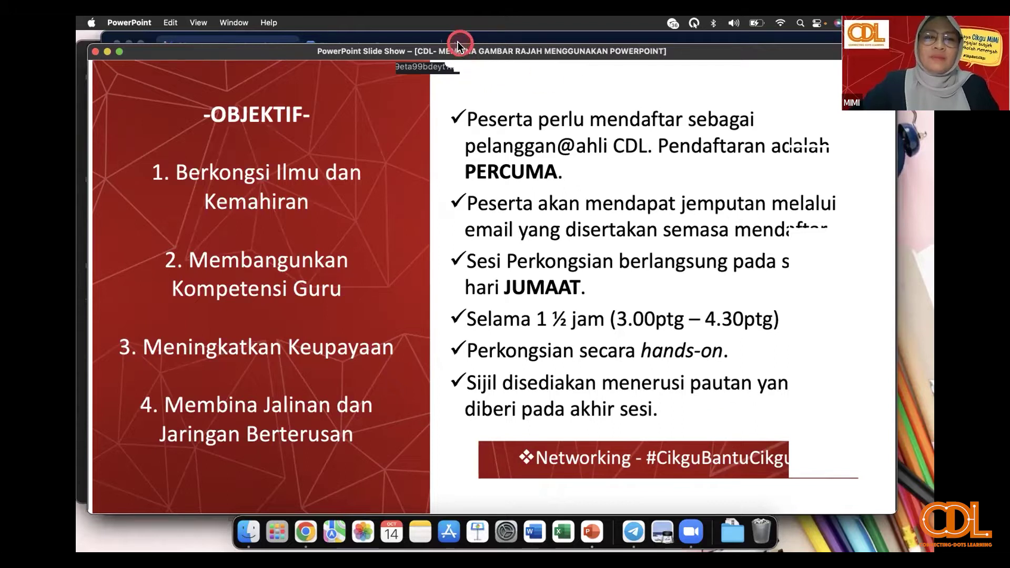
Step: Advance to the 'MEMBINA GAMBAR RAJAH MENGGUNAKAN POWERPOINT' title slide with the presenter's photo
left_click(518, 216)
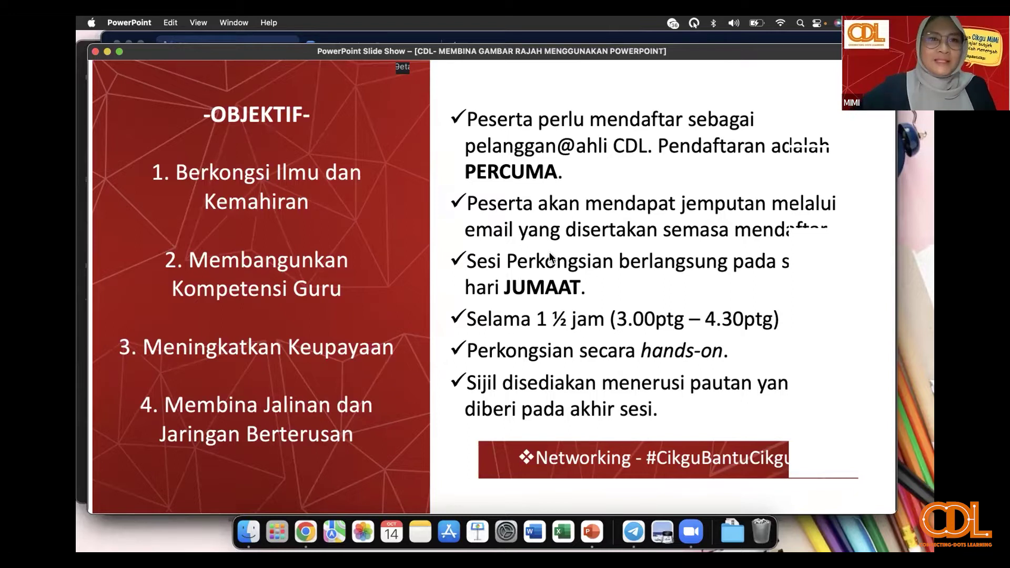
left_click(717, 286)
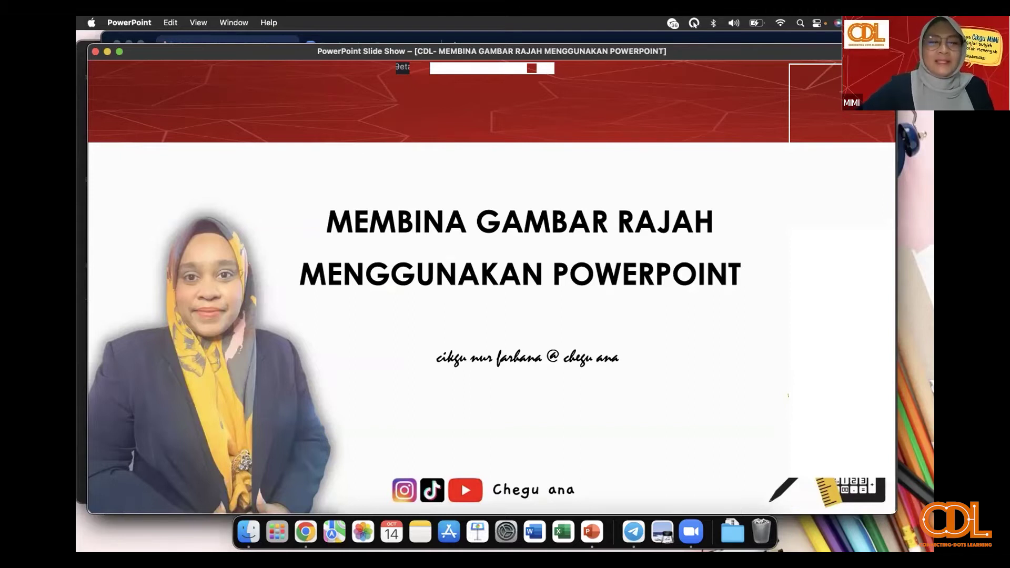
Step: Move from the title slide on to the BIODATA slide introducing the presenter
key("Right")
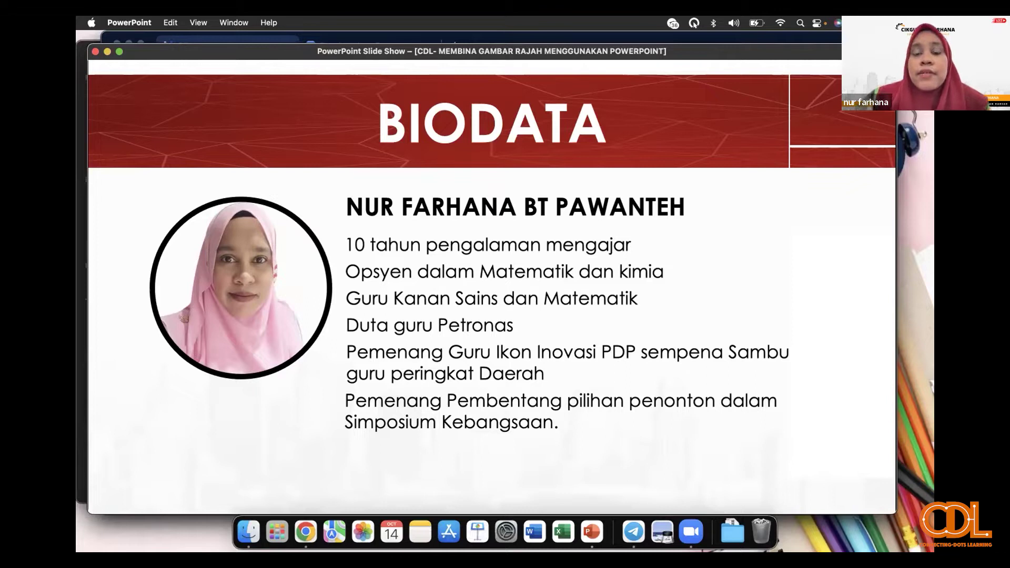
Step: Advance to the slide listing the session's OBJEKTIF and KRITERIA KEJAYAAN
left_click(705, 276)
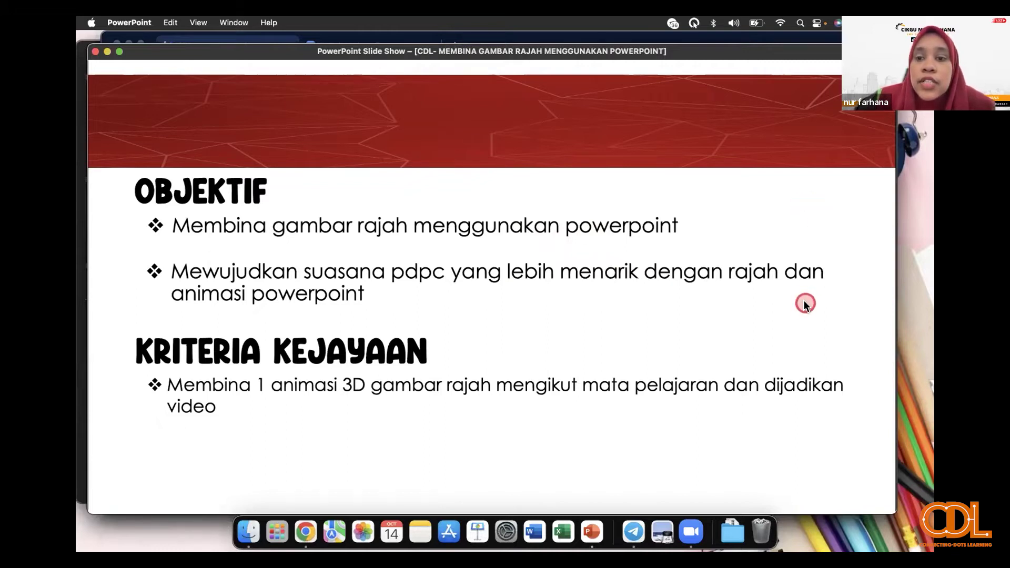
Step: On the Find the 5 differences slide, circle the kitchen scale with the pen, then advance
left_click(791, 289)
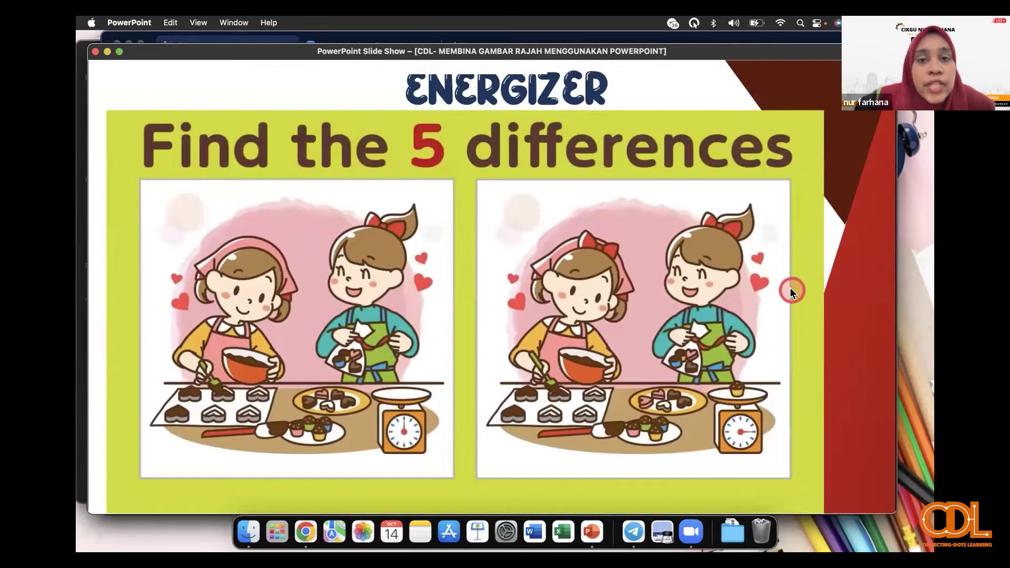
left_click(522, 41)
left_click(600, 42)
left_click(613, 67)
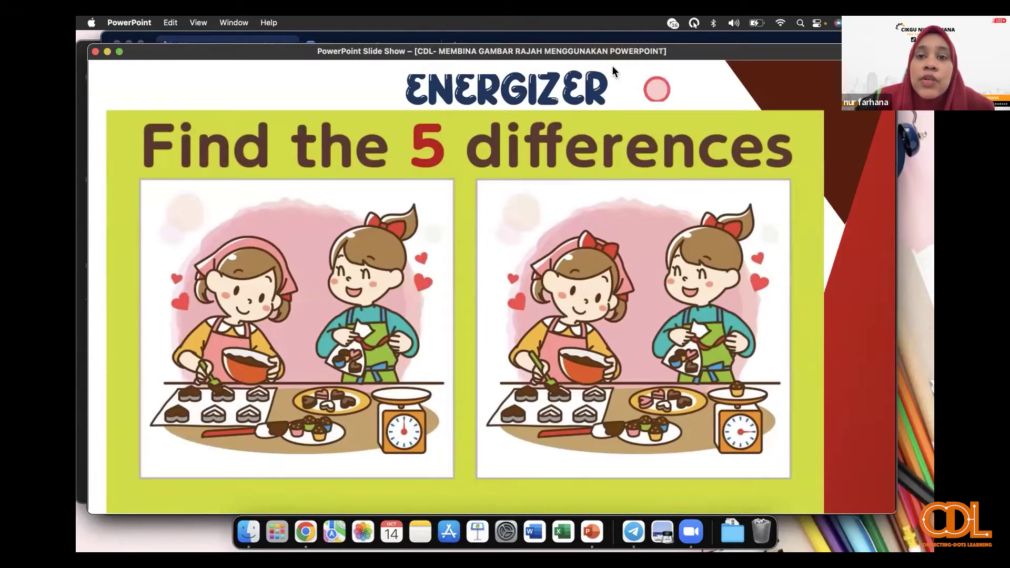
left_click(616, 49)
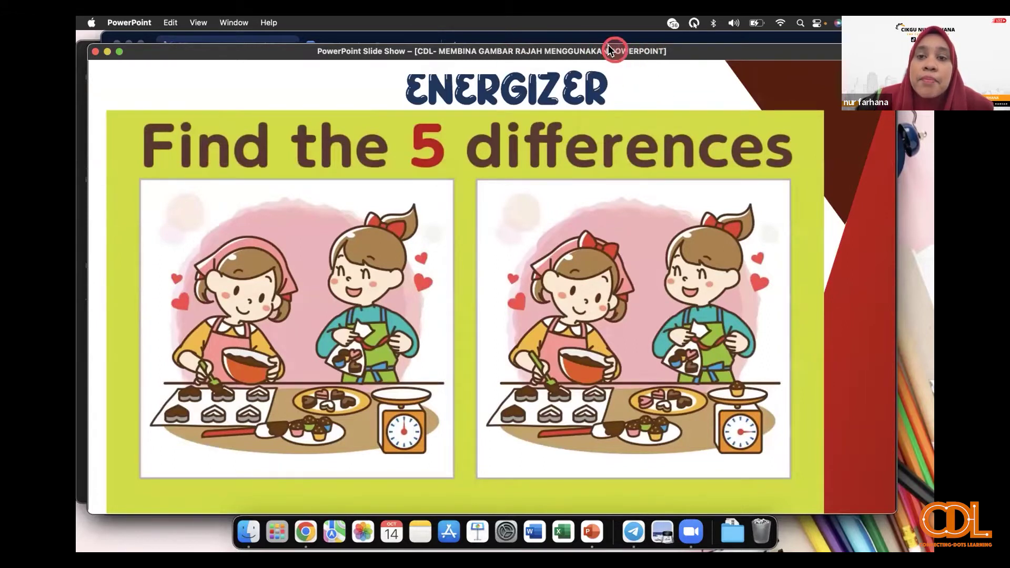
left_click(638, 94)
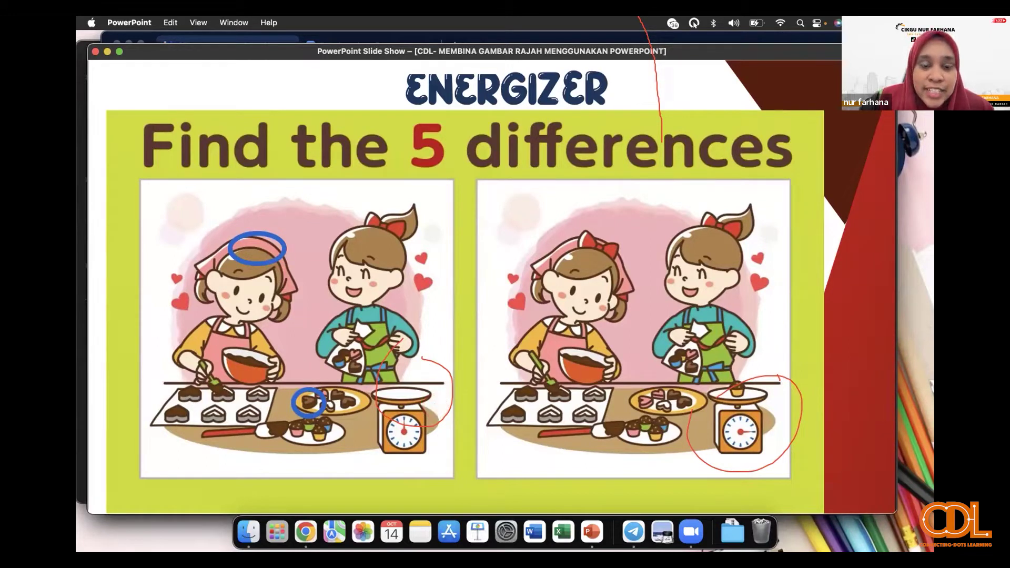
left_click_drag(655, 363, 710, 400)
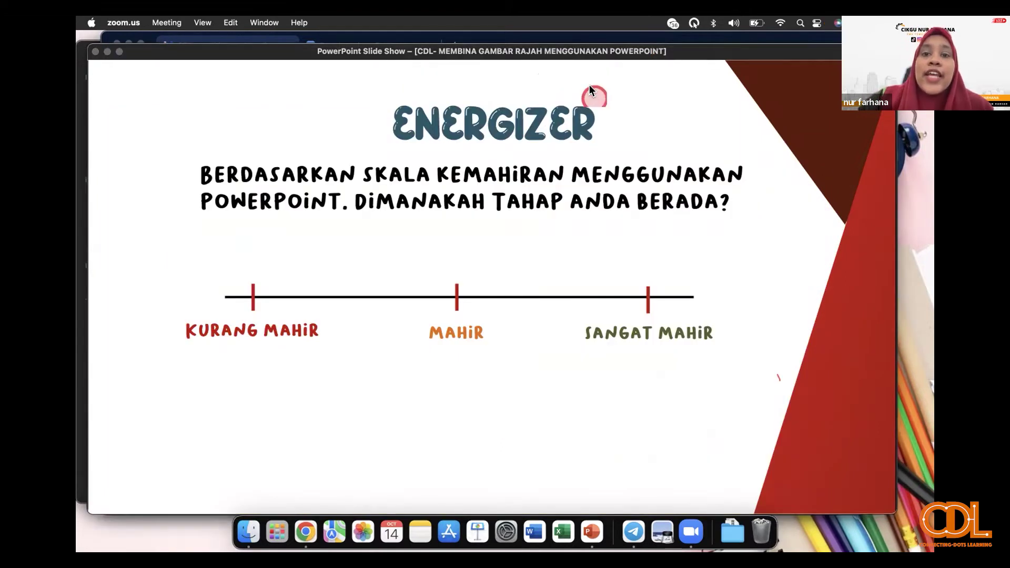
key("Right")
Step: Refocus the slide show and advance from the skill-scale slide to the QR-code poll slide
left_click(600, 171)
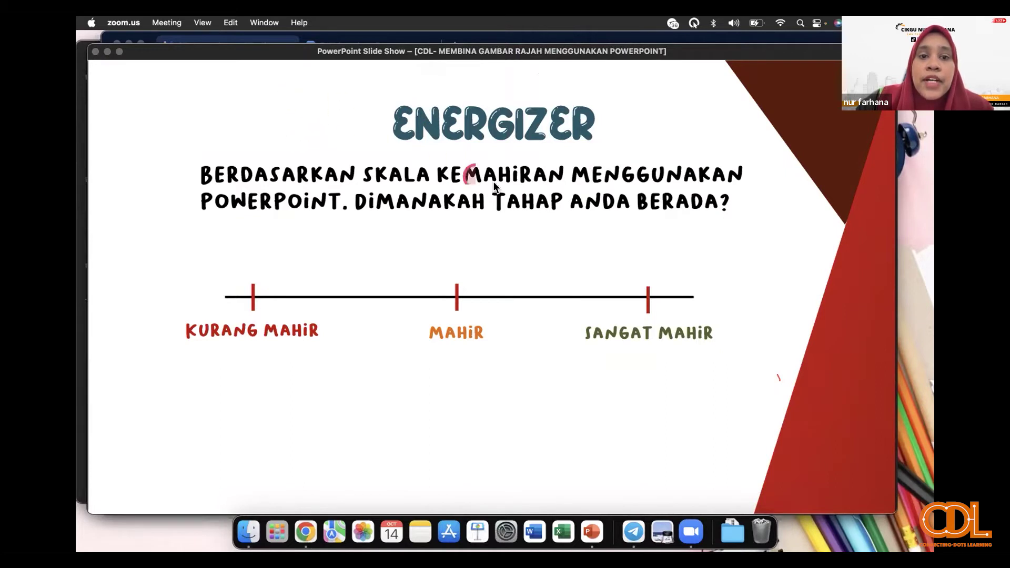
left_click(618, 195)
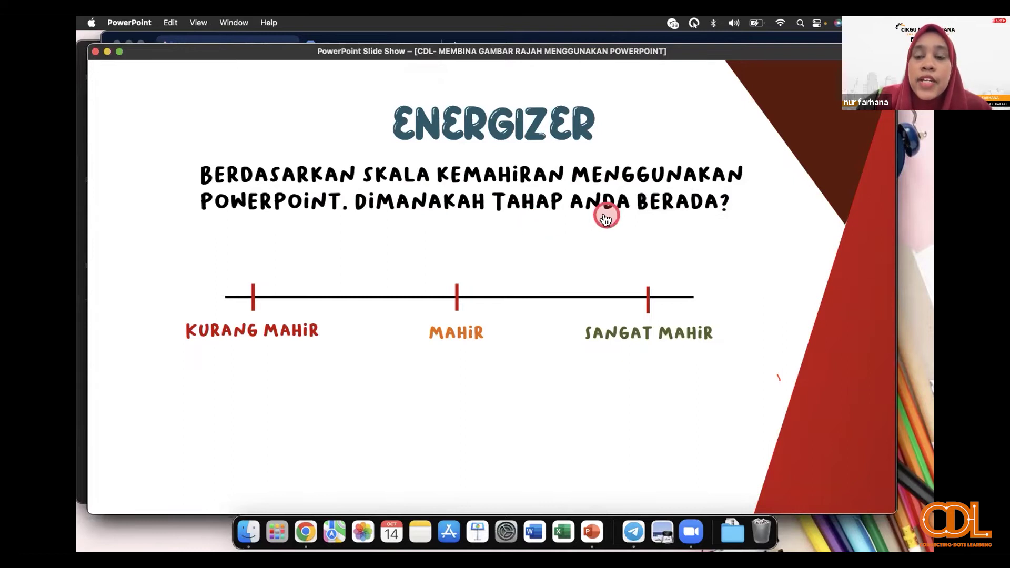
left_click(809, 271)
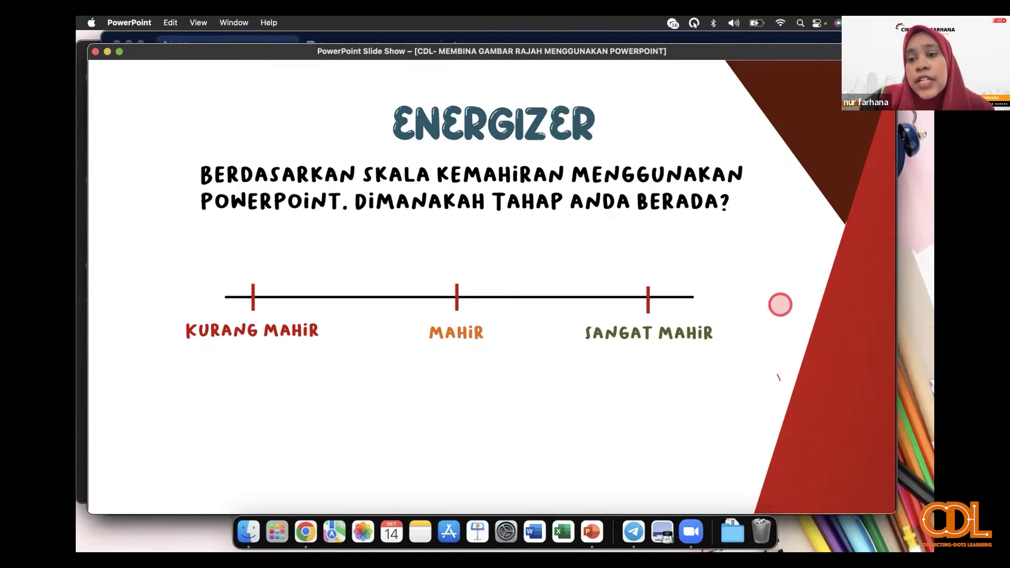
left_click(780, 305)
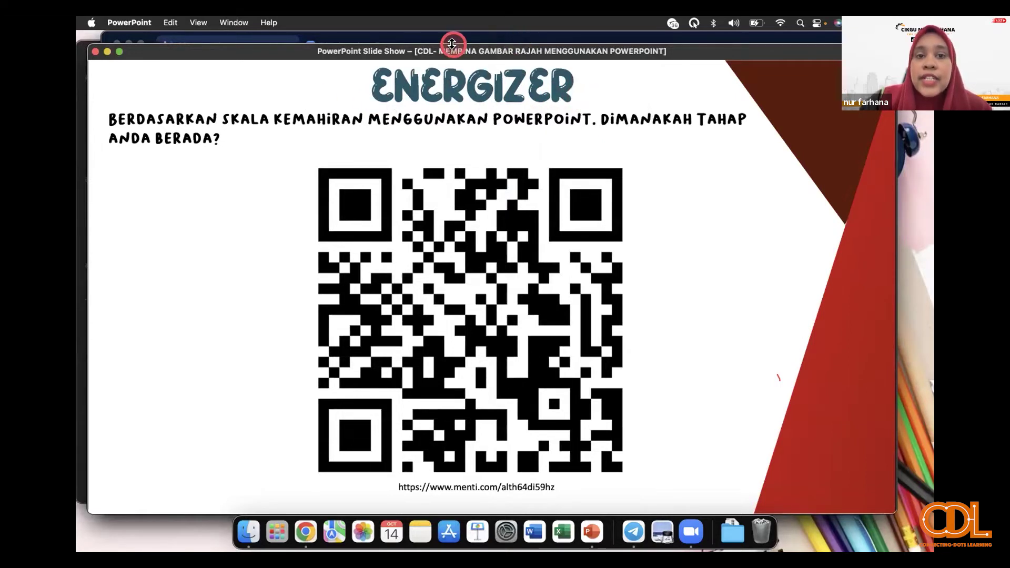
Step: Show the Mentimeter results in Chrome: Kurang Mahir 5, Mahir 11, Sangat Mahir 1
key("super+Tab")
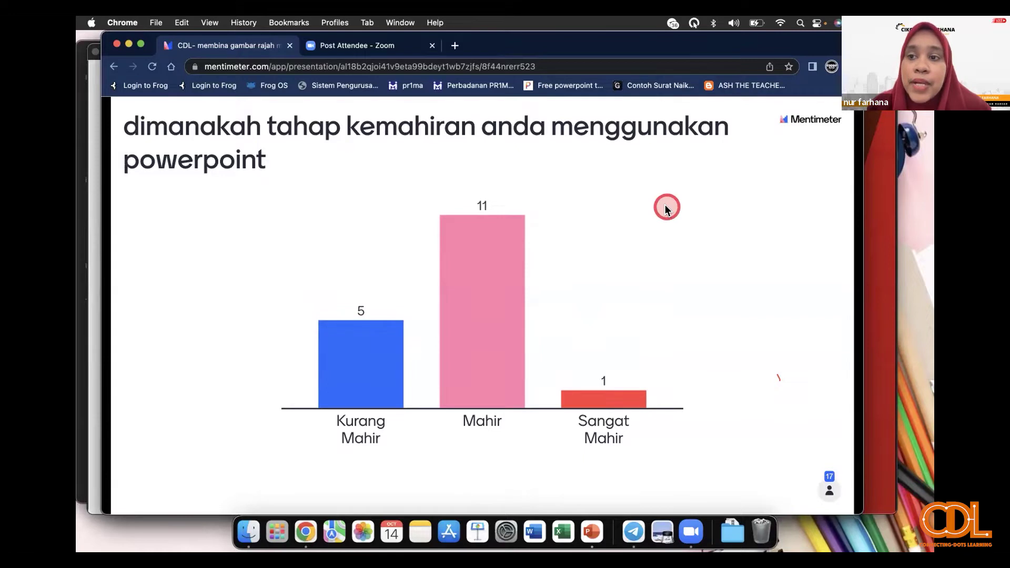
Step: Return to the PowerPoint slide show and advance to the one-word PowerPoint question slide
left_click(816, 58)
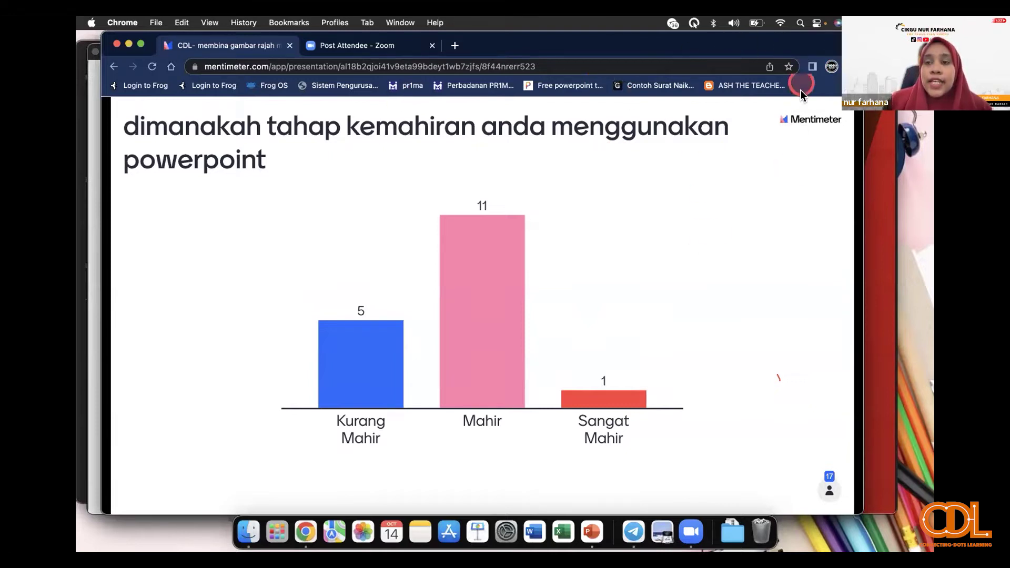
key("super+Tab")
left_click(810, 314)
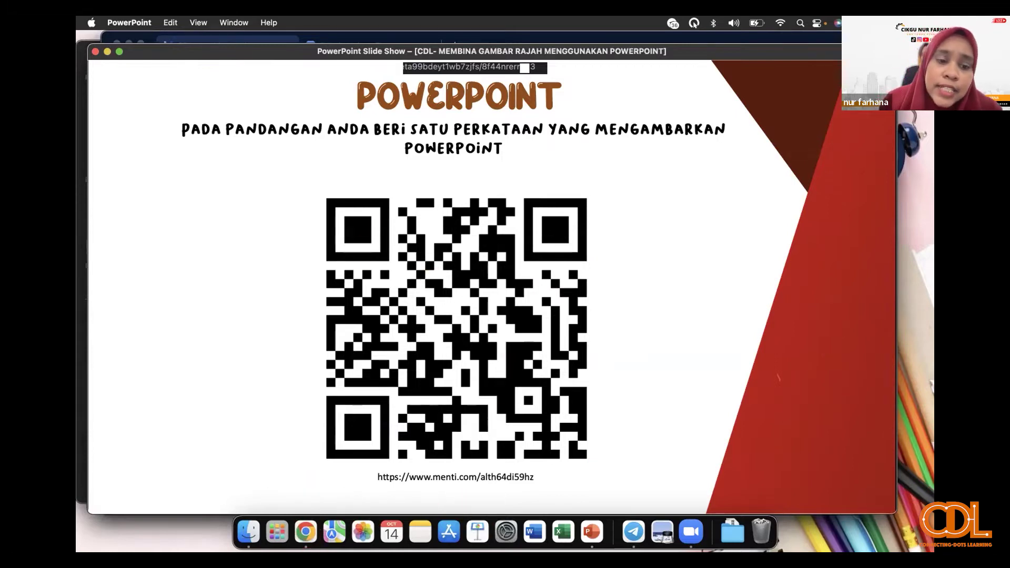
Step: Bring Mentimeter forward and move to the 'Satu perkataan yang menggambarkan powerpoint' question
left_click(305, 533)
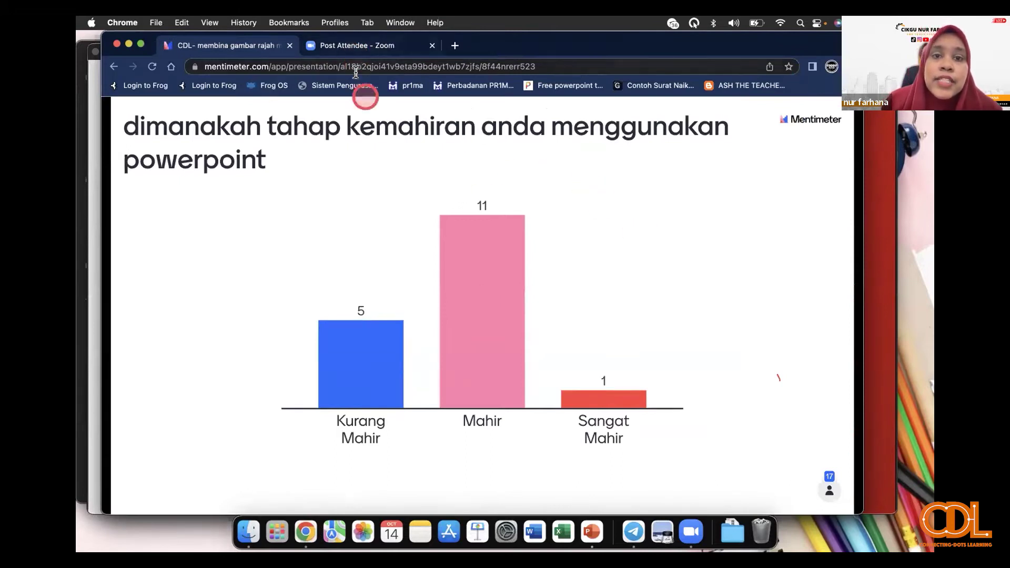
key("Right")
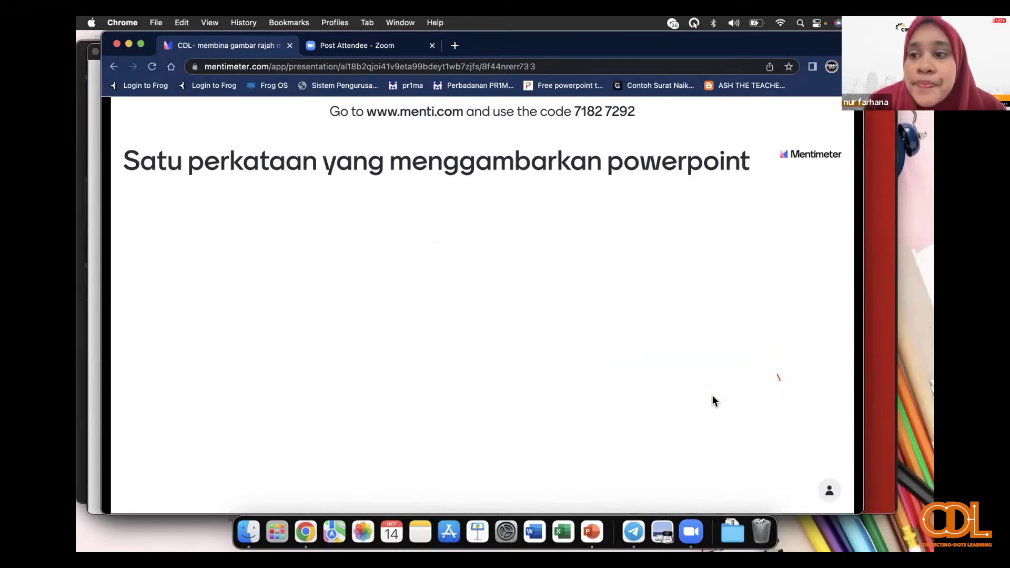
Step: Reveal the Mentimeter word cloud of one-word answers, then bring the PowerPoint slide show back
left_click(755, 227)
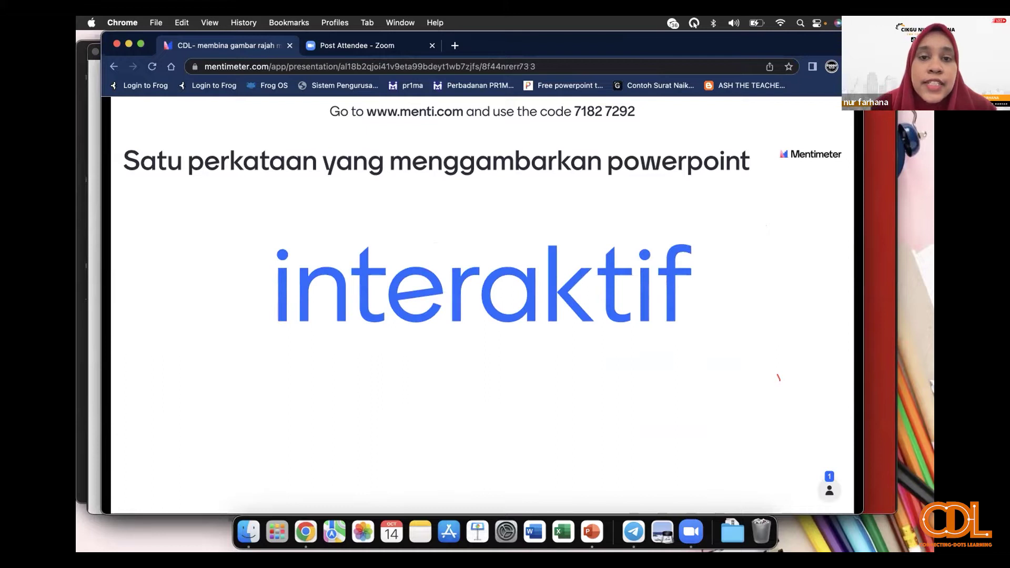
left_click(564, 235)
left_click(521, 105)
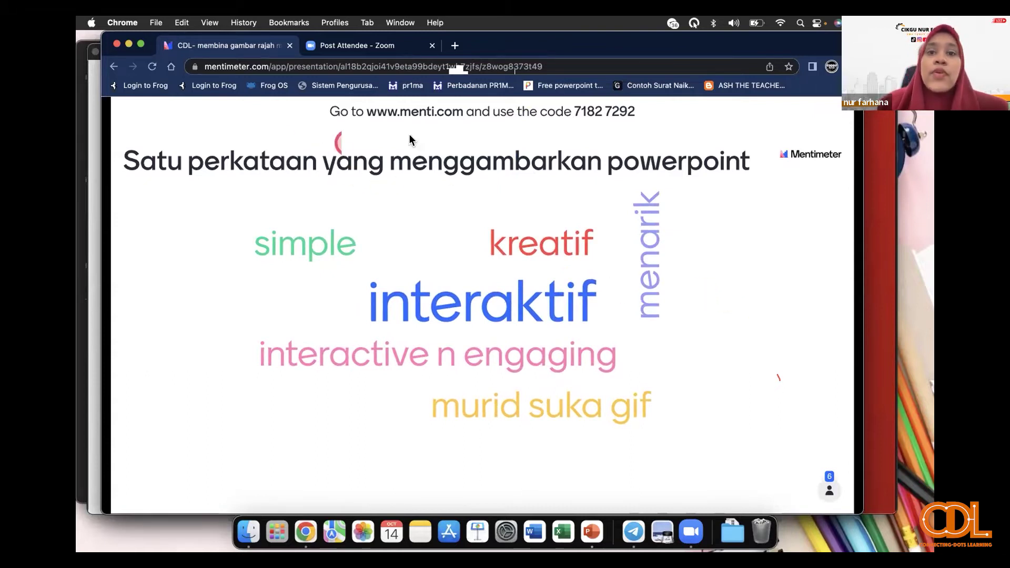
left_click(93, 156)
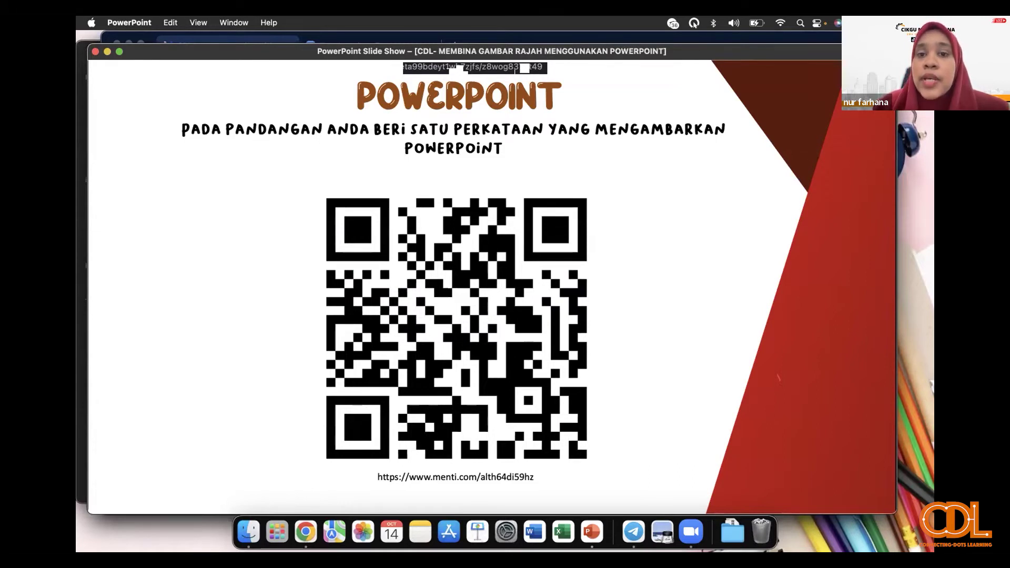
left_click(757, 248)
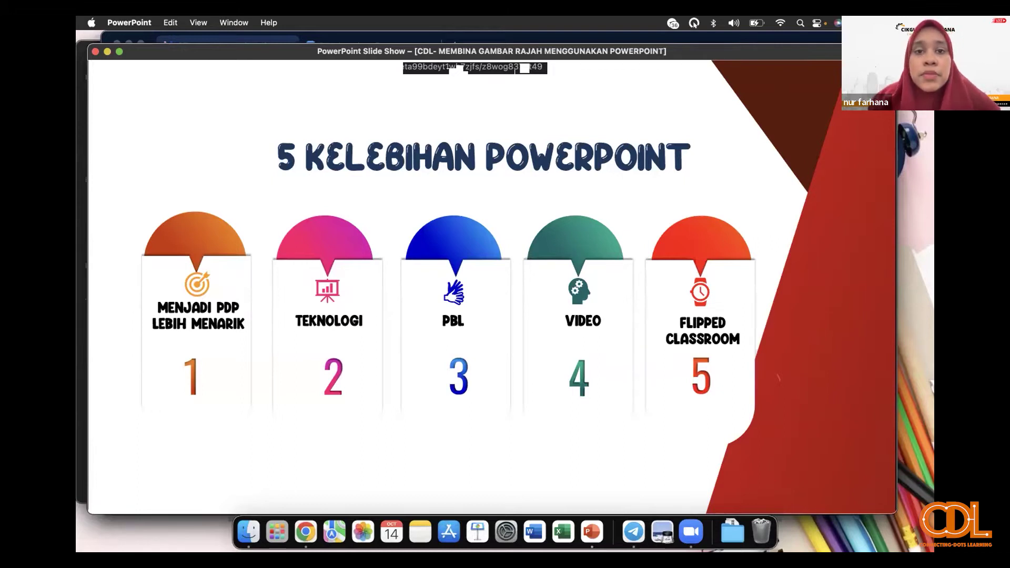
Step: Advance the slide show to the 'TOOLS DALAM POWERPOINT' slide
key("Right")
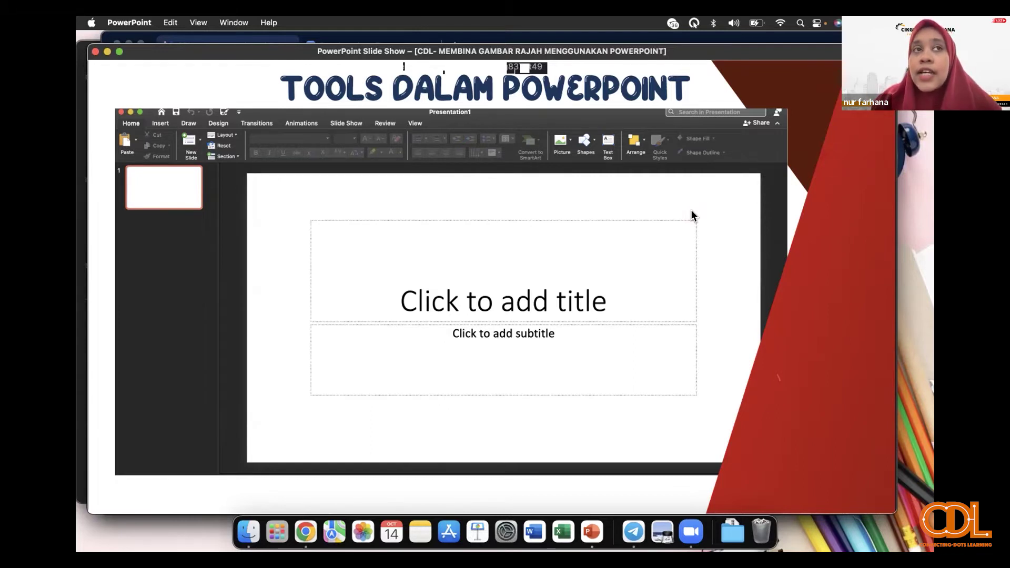
Step: Click through the slide show toward the template websites slide
left_click(729, 117)
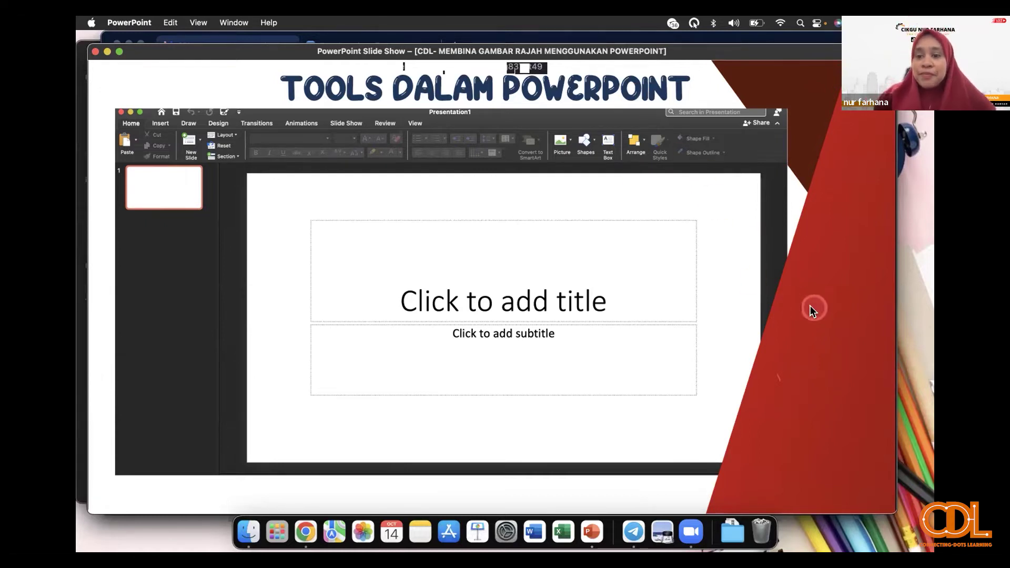
left_click(763, 274)
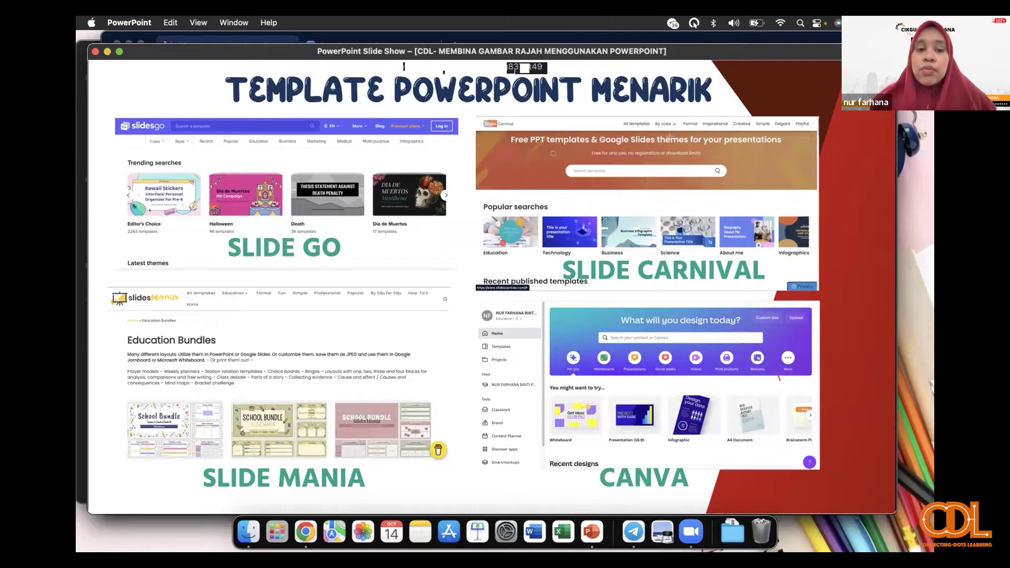
Step: Advance past the graph examples to the 'HANDS ON MEMBINA GRAF' slide with two blank grids
key("Right")
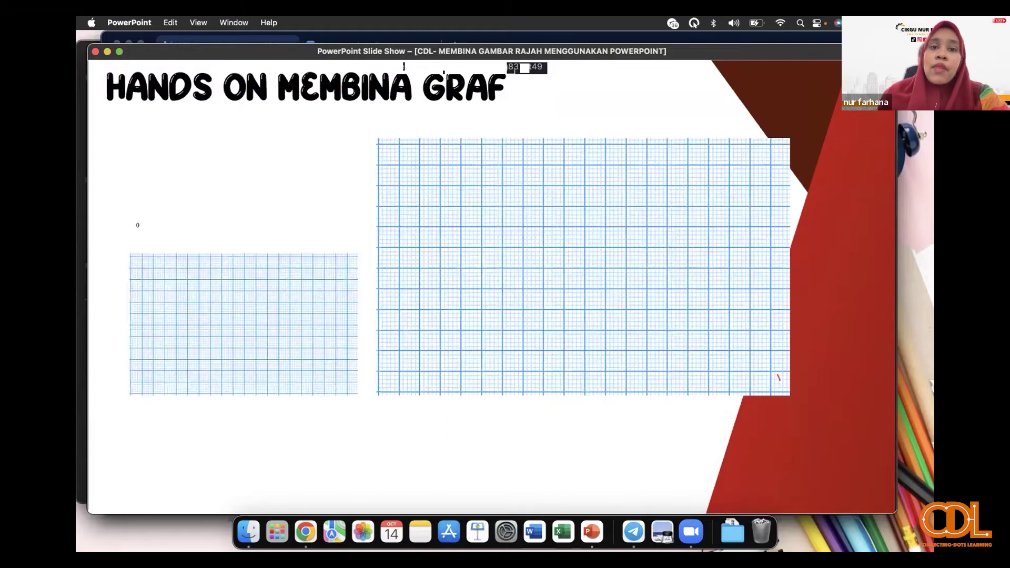
Step: Reveal the small grid, its axes and tick marks, the Laju x-axis values and y-values 10–30
left_click(305, 407)
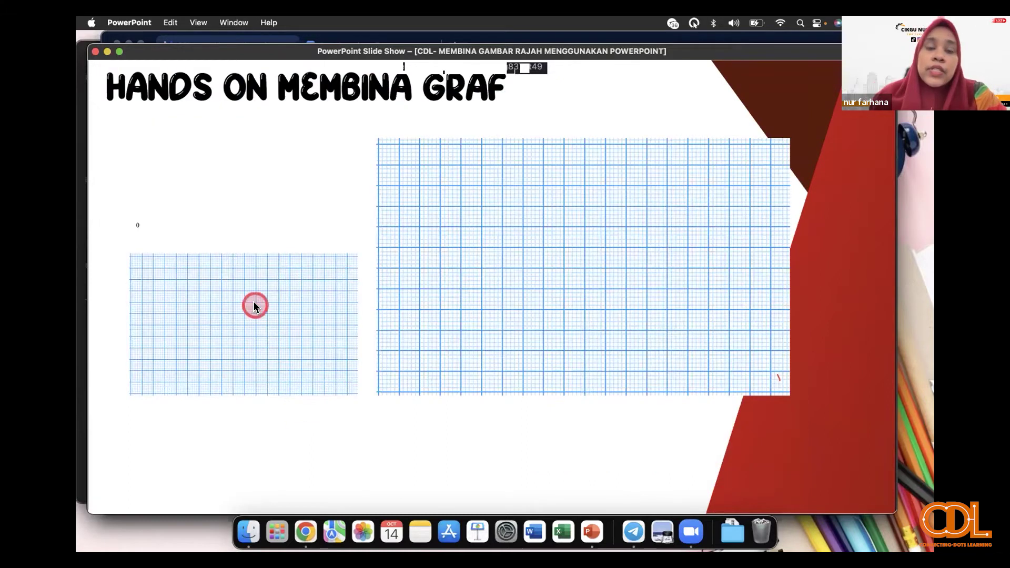
left_click(316, 209)
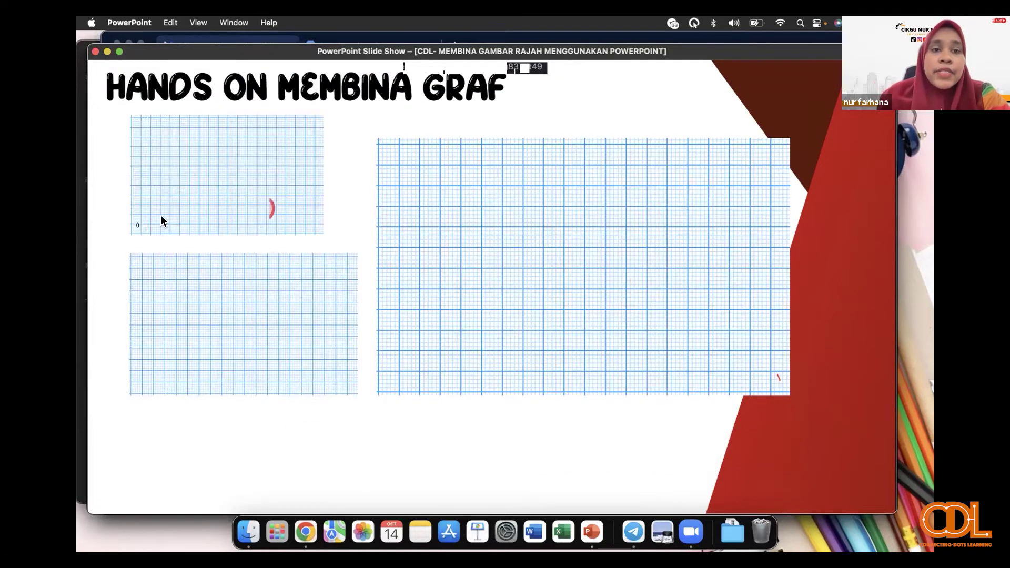
left_click(399, 318)
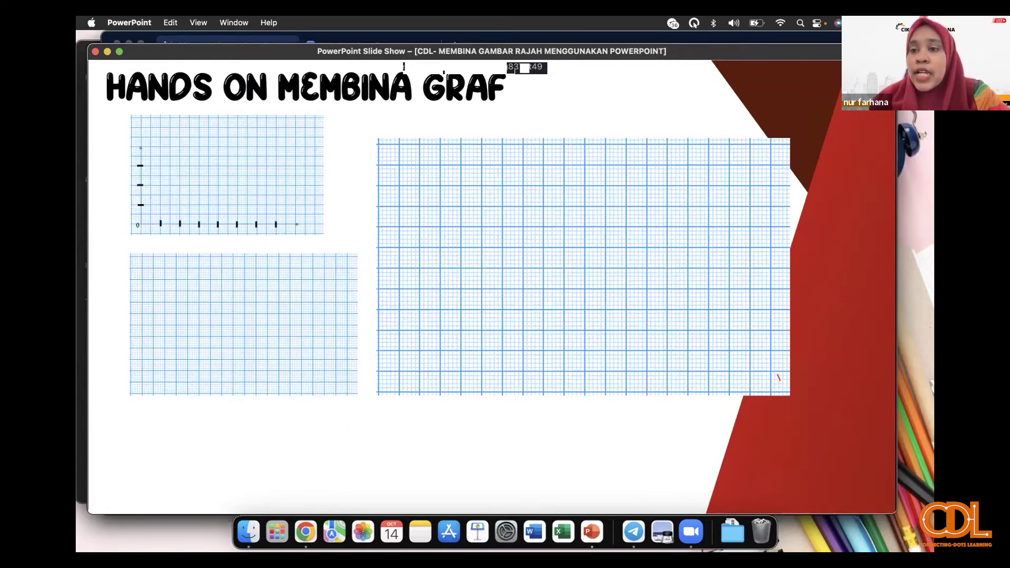
key("Right")
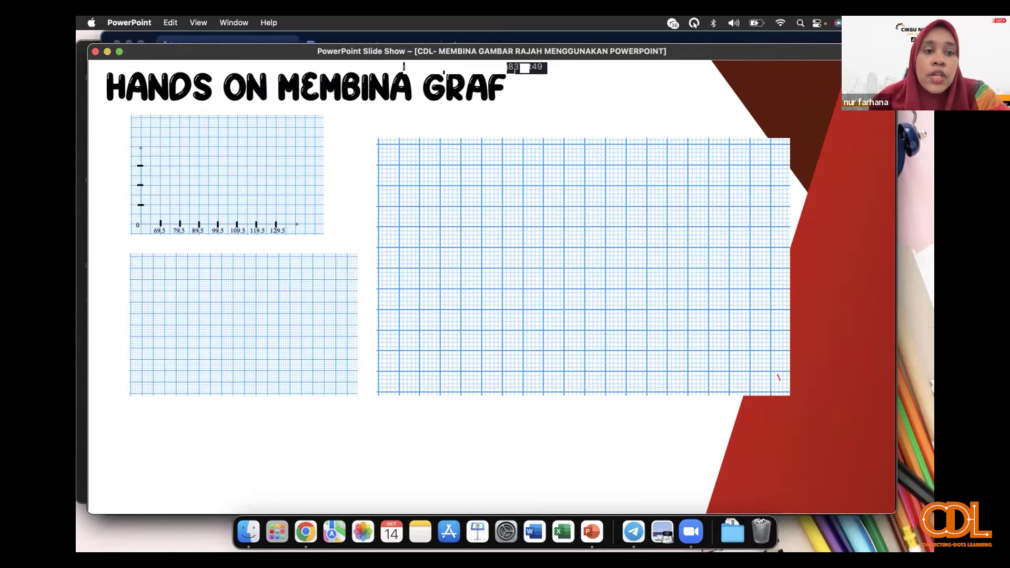
key("Right")
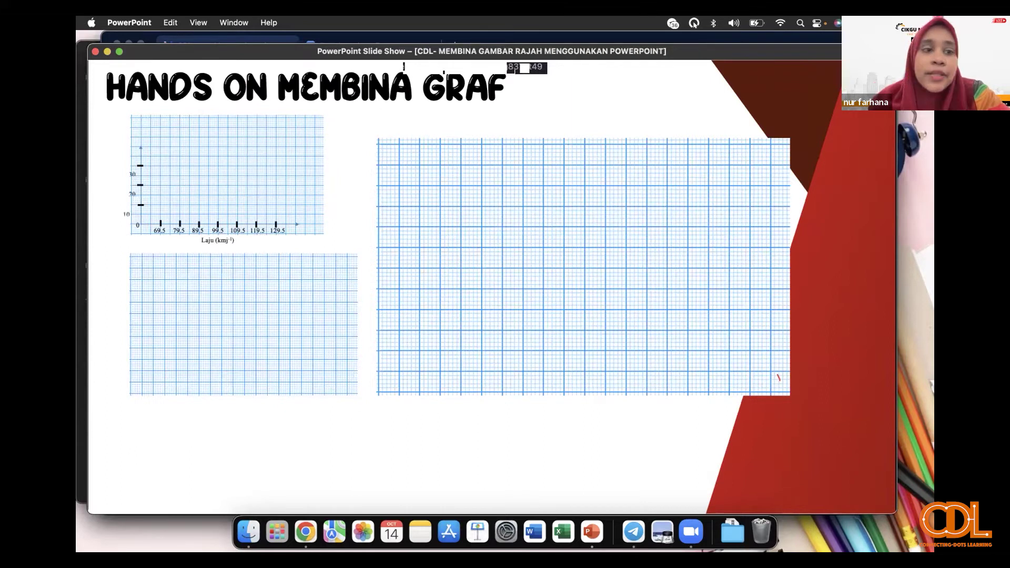
Step: Reveal the 'Bilangan kereta' title and the histogram bars from 69.5 to 119.5
key("Right")
key("Right")
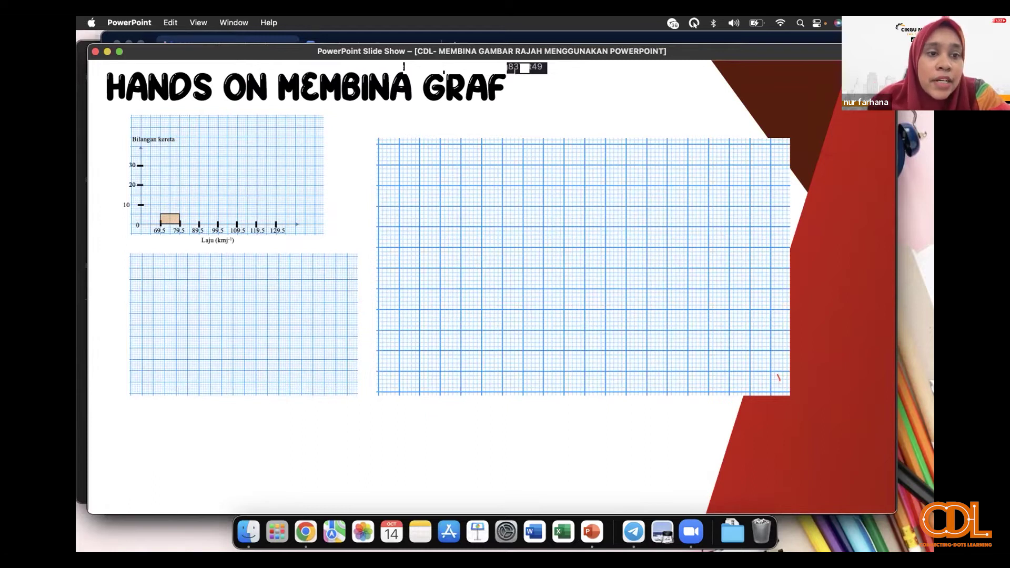
key("Right")
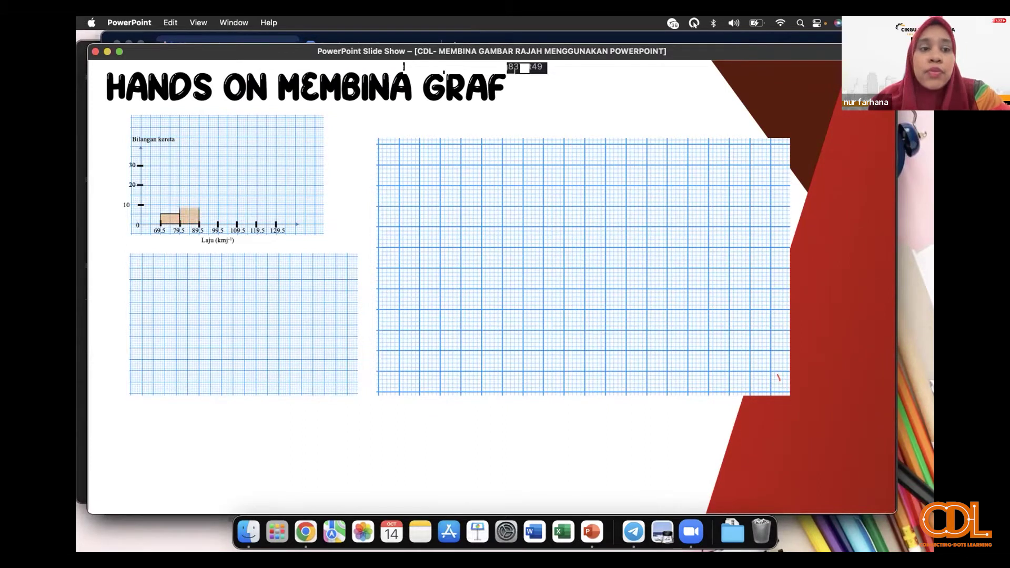
key("Right")
key("Right")
key("Right")
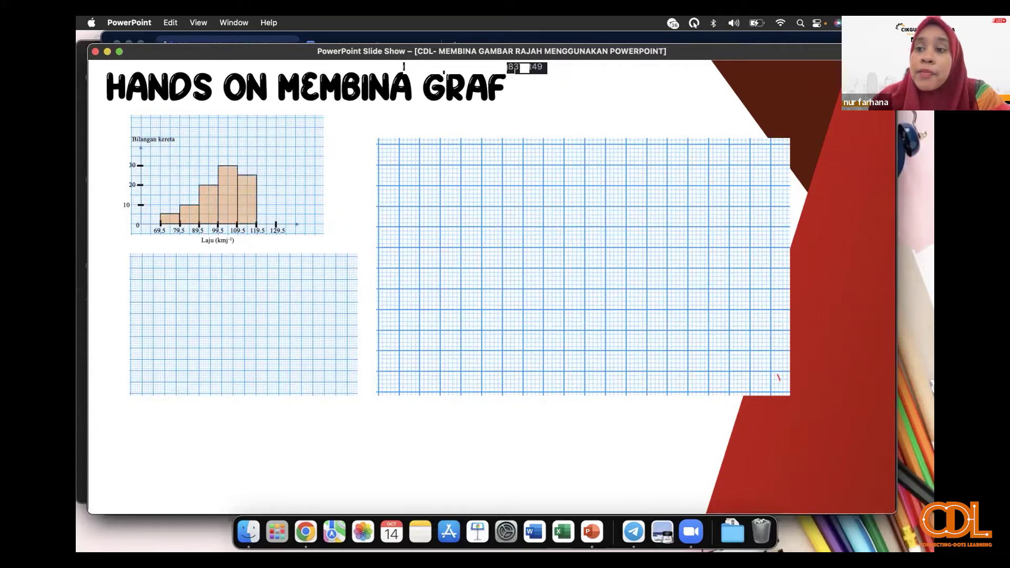
key("Right")
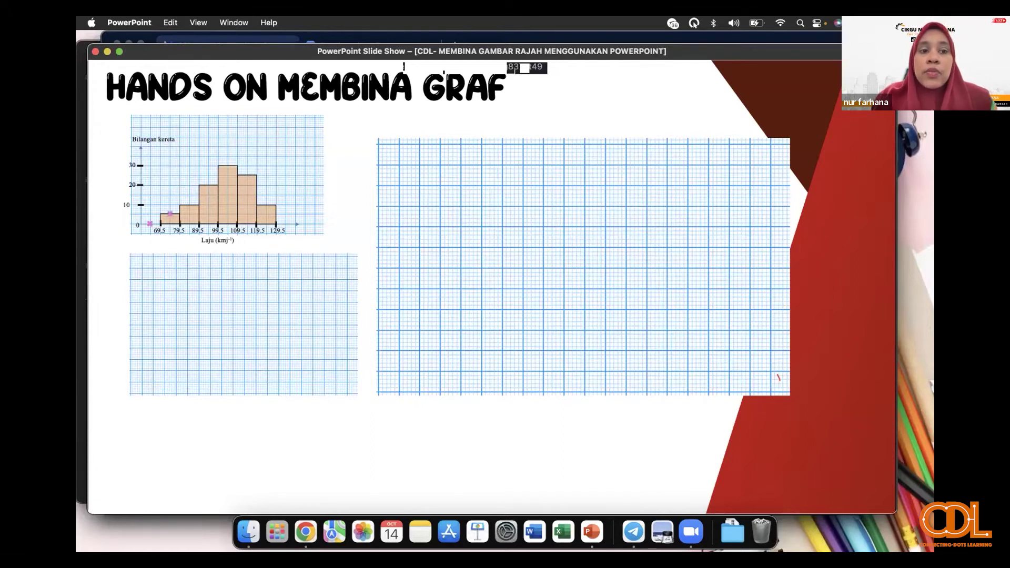
Step: Mark the 89.5–99.5 bar top, then reveal the frequency polygon and the 'Masa (s)' graph
left_click(208, 185)
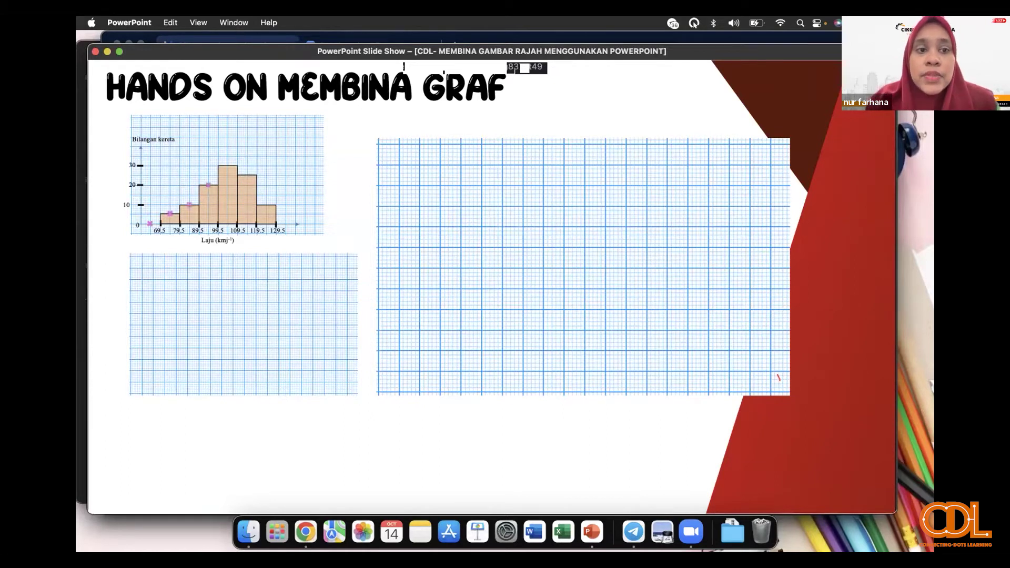
key("Right")
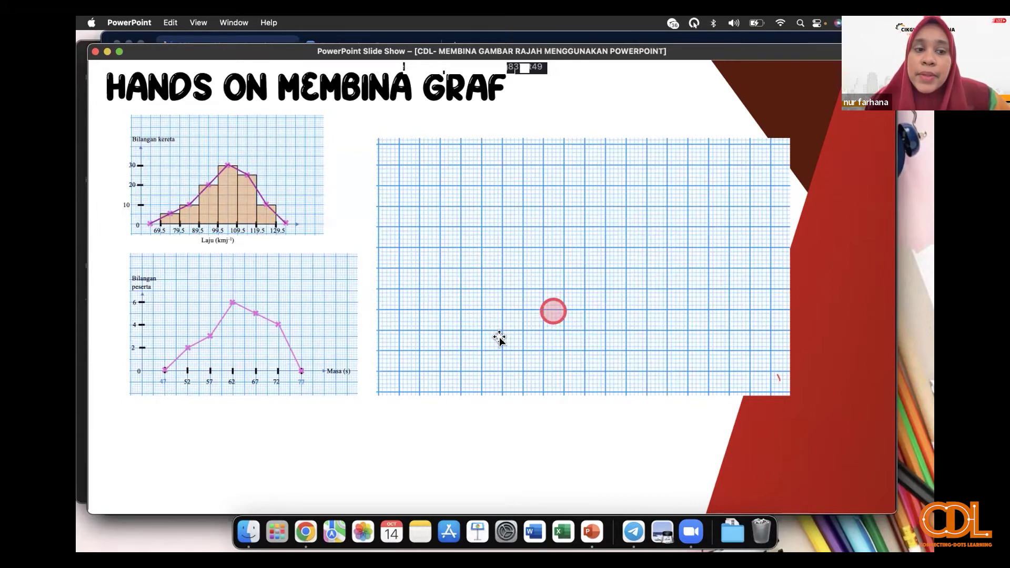
Step: End the slide show and select slide 14's large graph-paper grid, zoomed in slightly
key("Escape")
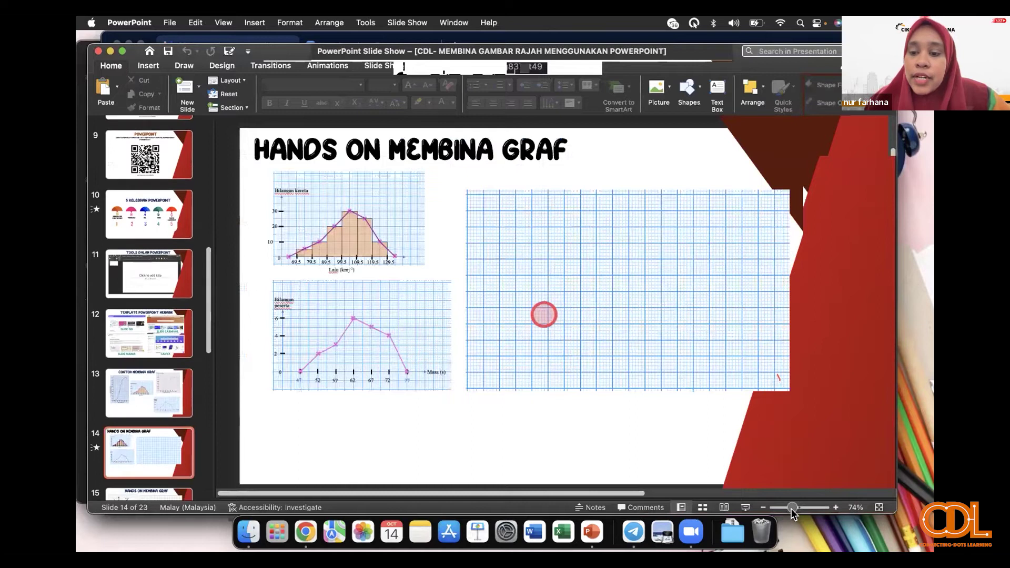
left_click(795, 509)
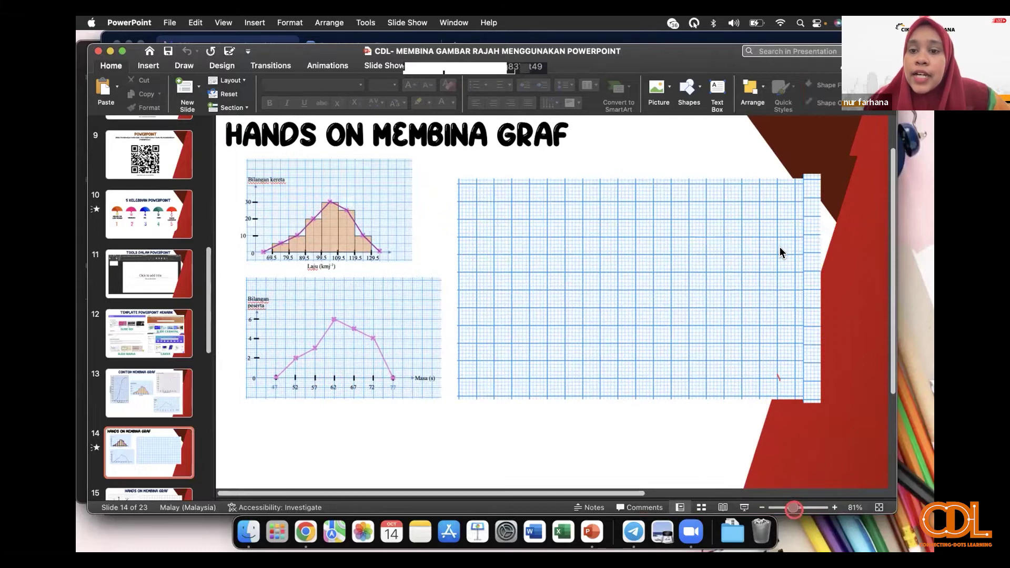
left_click(681, 318)
left_click(458, 42)
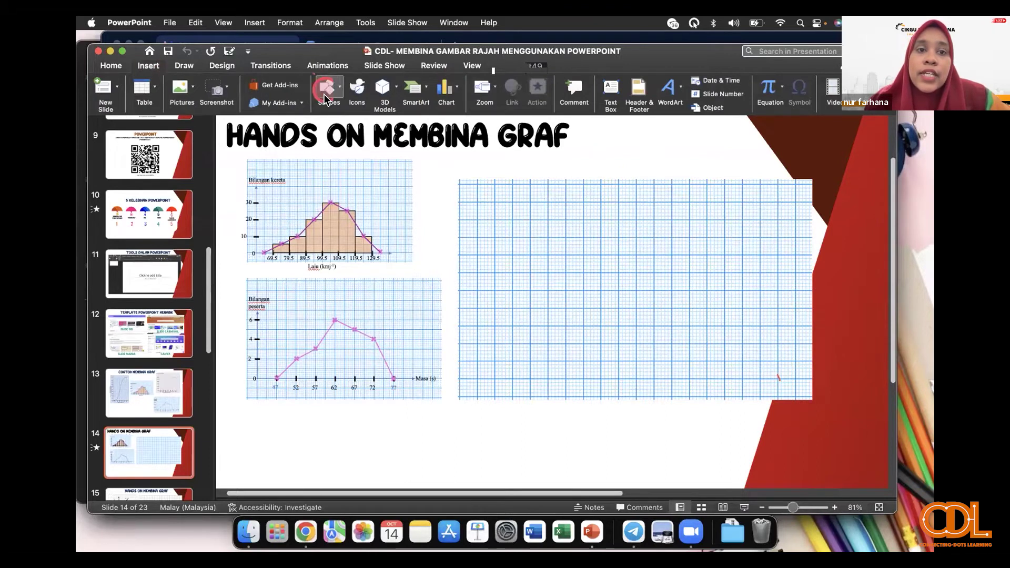
Step: Draw a short line on the large grid's lower left, then undo it
left_click(328, 90)
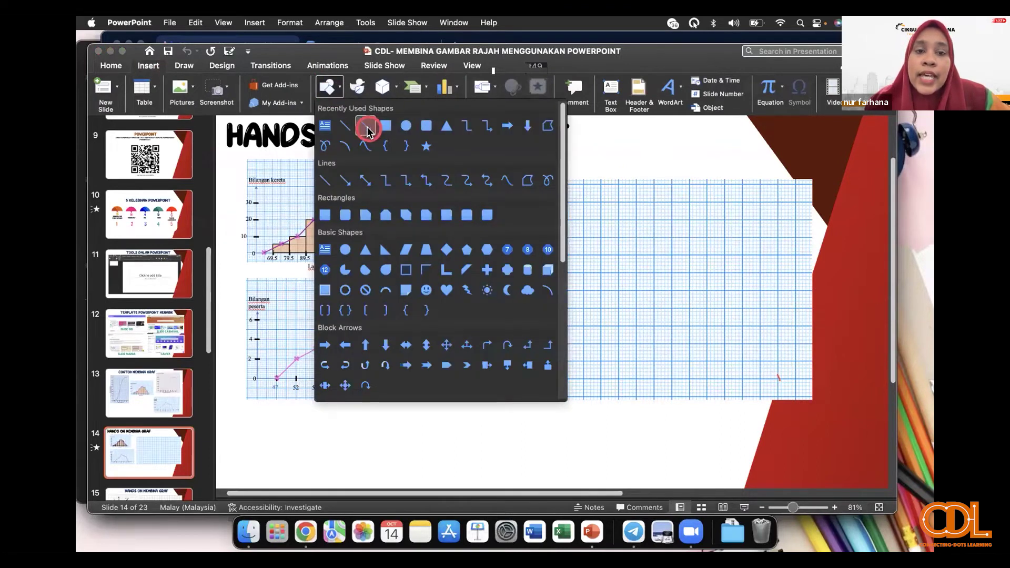
left_click(721, 204)
left_click(537, 363)
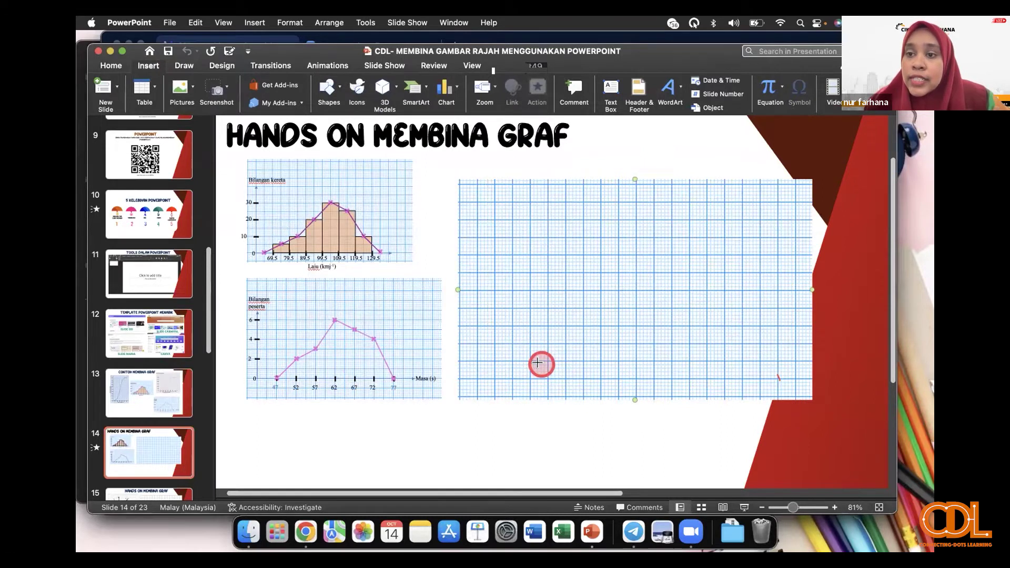
left_click_drag(537, 363, 570, 398)
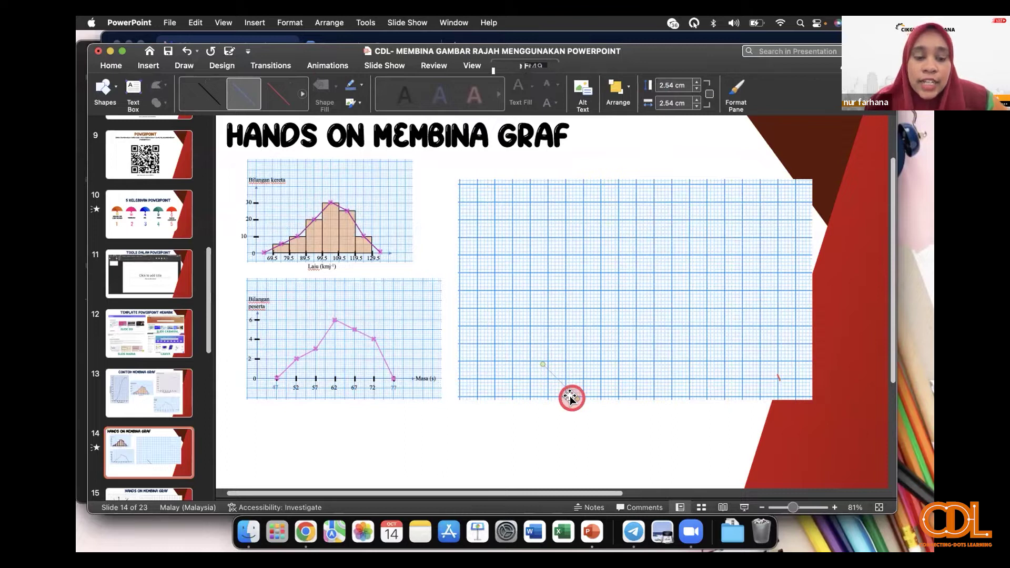
key("super+z")
Step: Draw a vertical line about 14.38 cm long down the left side of the grid
left_click(314, 164)
left_click(140, 68)
left_click(326, 87)
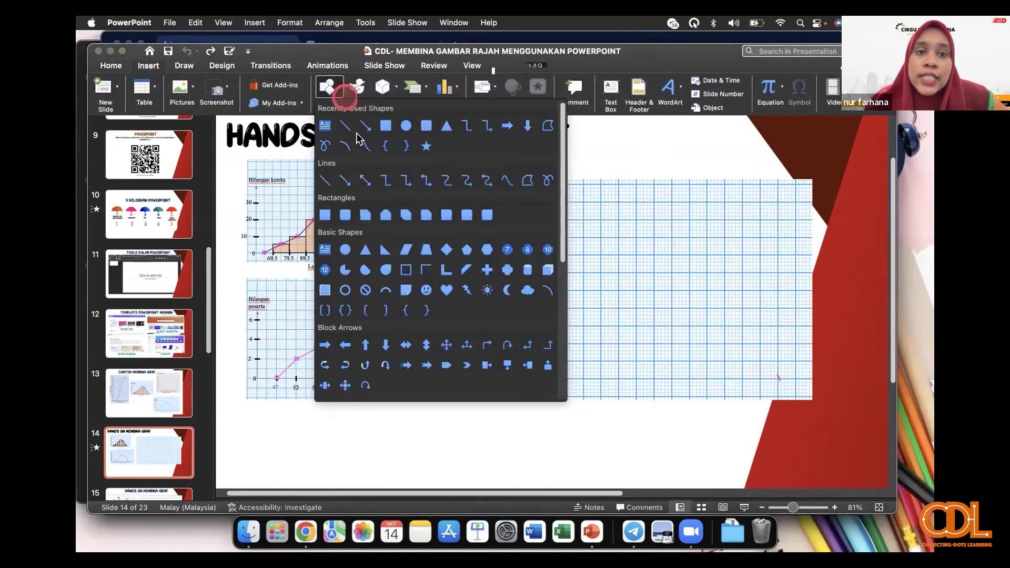
left_click(363, 127)
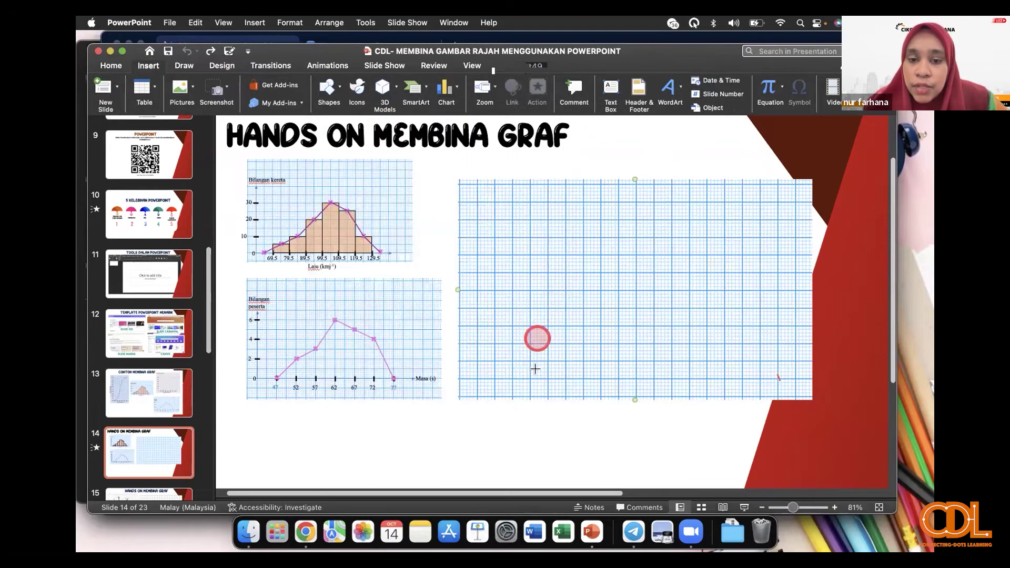
mouse_move(512, 372)
left_mouse_down()
mouse_move(502, 283)
mouse_move(548, 273)
left_mouse_up()
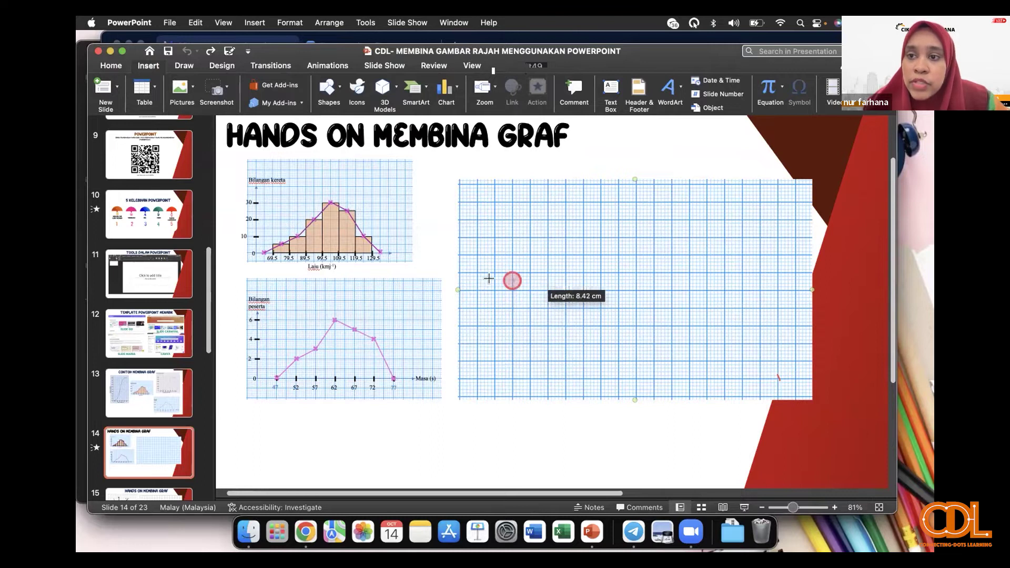
mouse_move(614, 283)
left_mouse_down()
mouse_move(507, 241)
mouse_move(507, 195)
left_mouse_up()
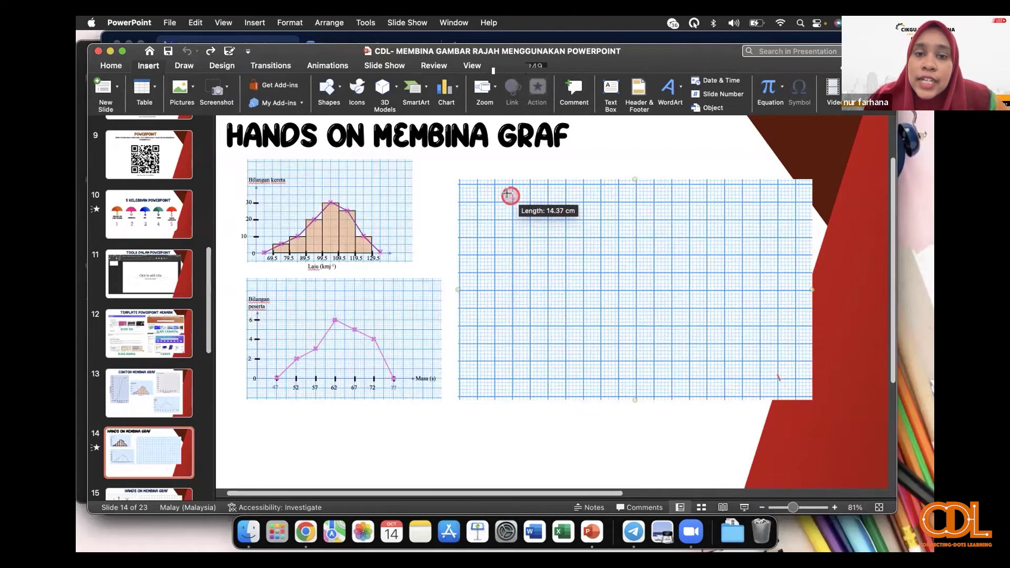
left_click_drag(507, 195, 507, 196)
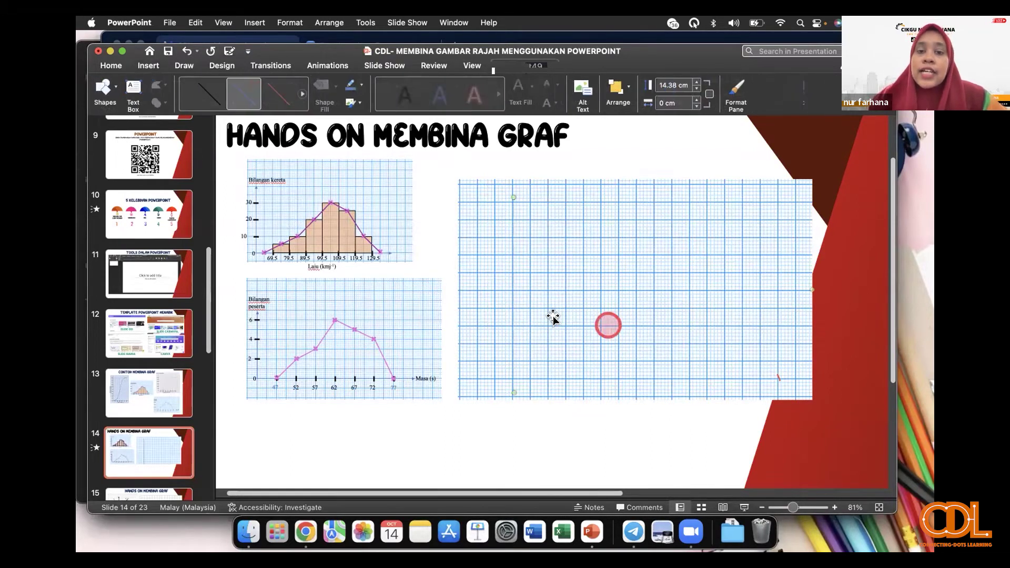
Step: Give the vertical line a black 2¼ pt outline and shift it slightly left
left_click(363, 87)
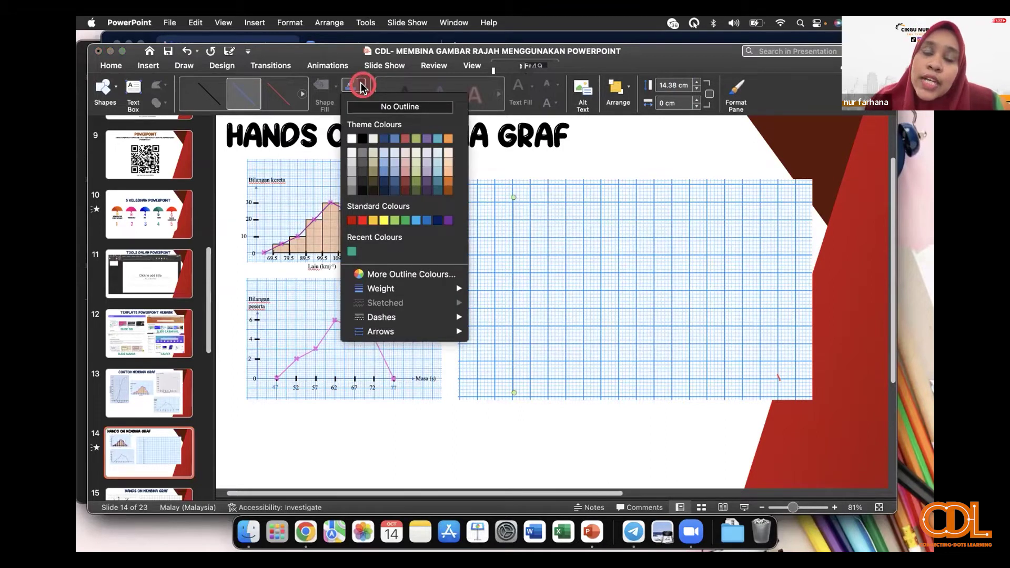
left_click(362, 87)
left_click(363, 87)
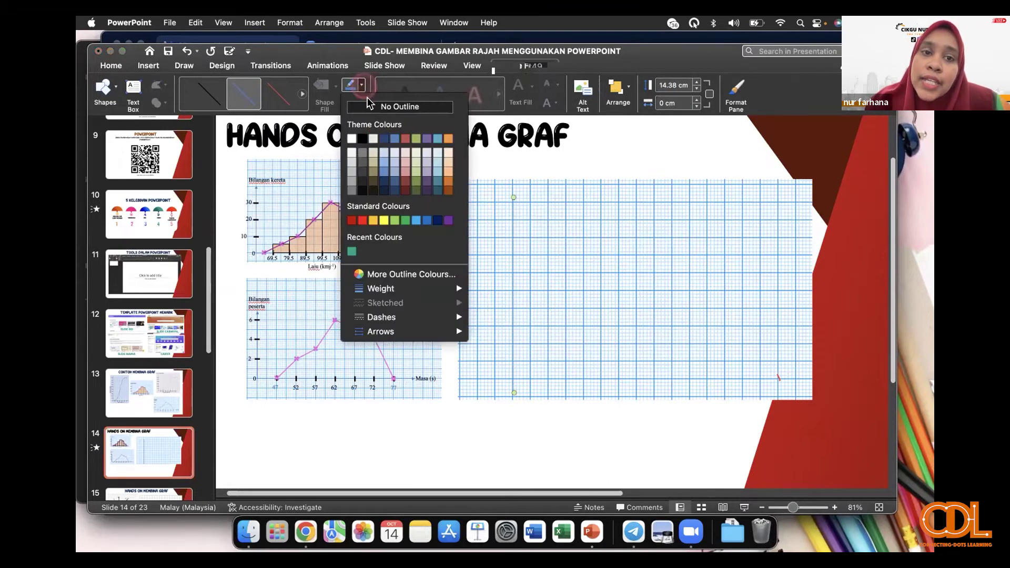
left_click(363, 139)
left_click(362, 88)
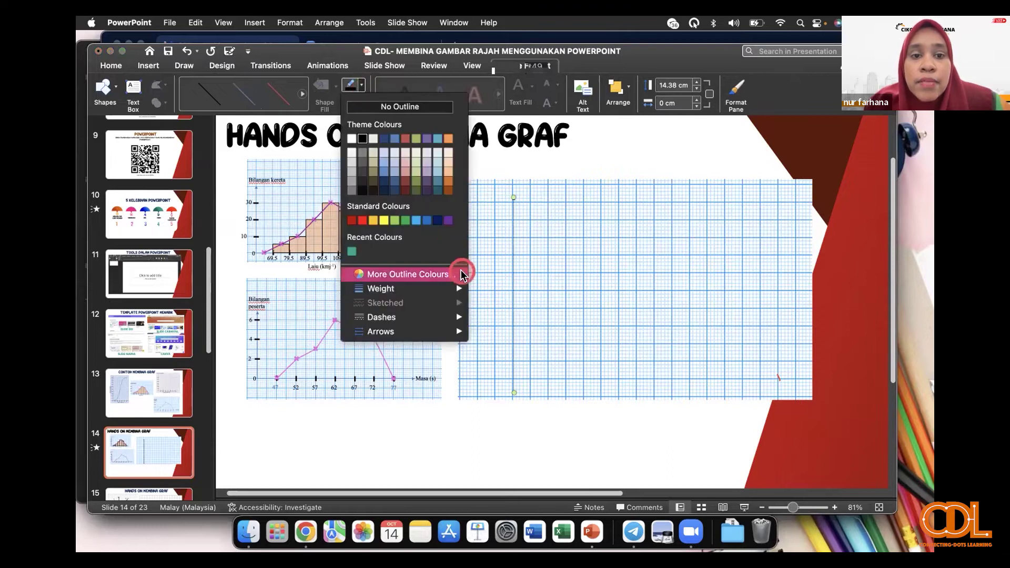
mouse_move(380, 288)
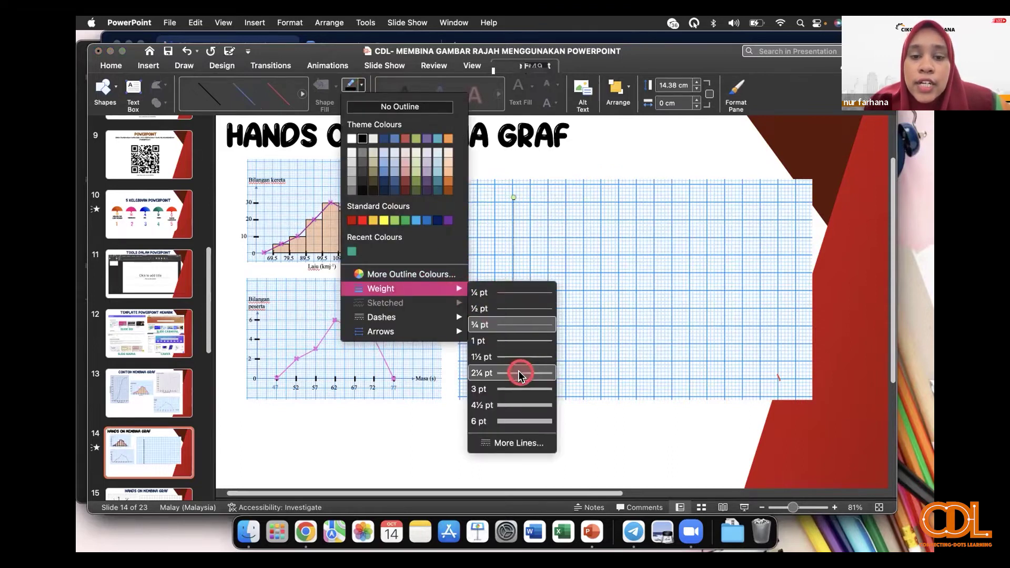
left_click(520, 374)
left_click_drag(515, 366, 510, 356)
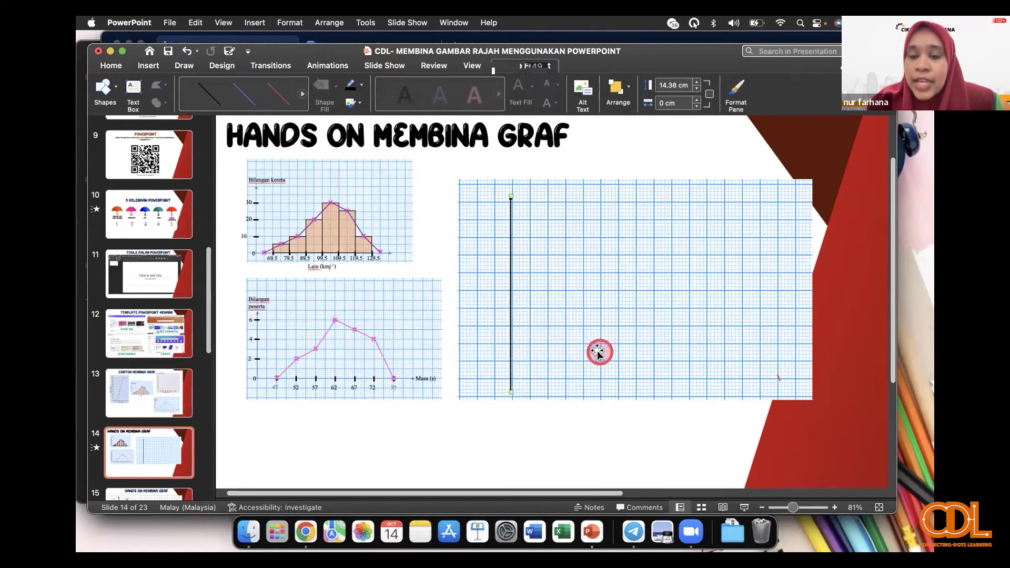
Step: Nudge the y-axis left, then duplicate it and lay the copy horizontal
key("Left")
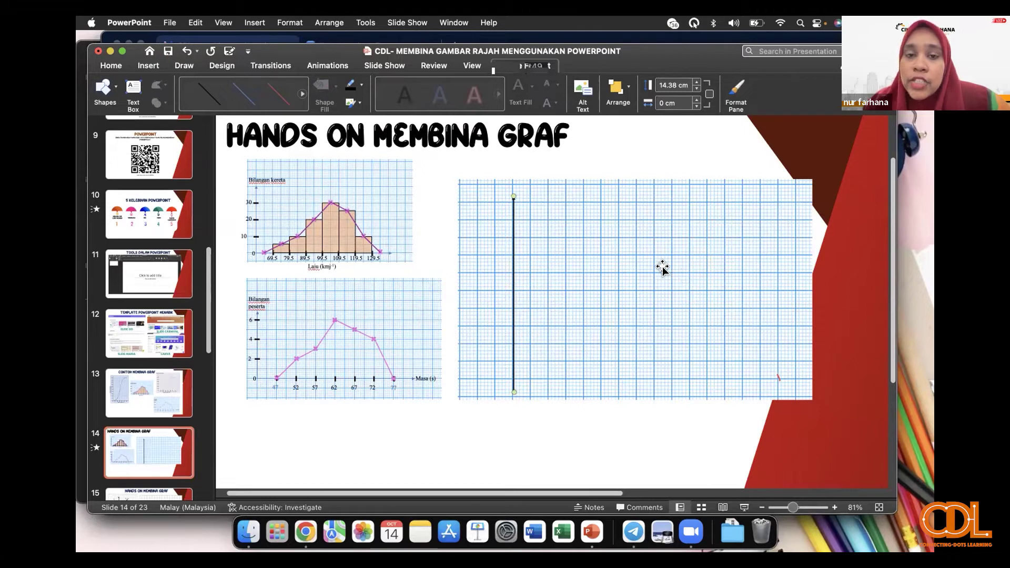
key("super+d")
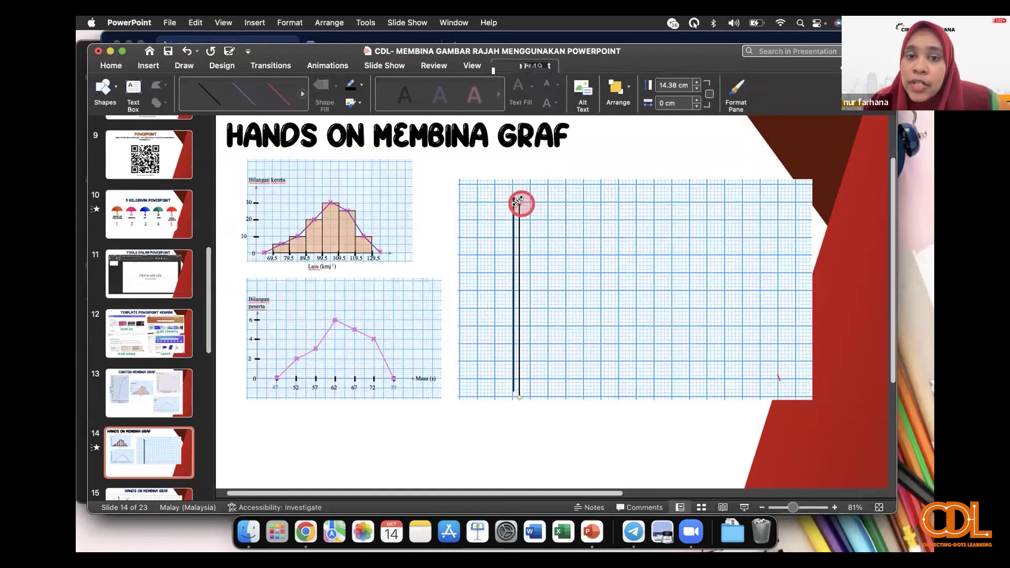
mouse_move(518, 201)
left_mouse_down()
mouse_move(678, 300)
mouse_move(737, 394)
left_mouse_up()
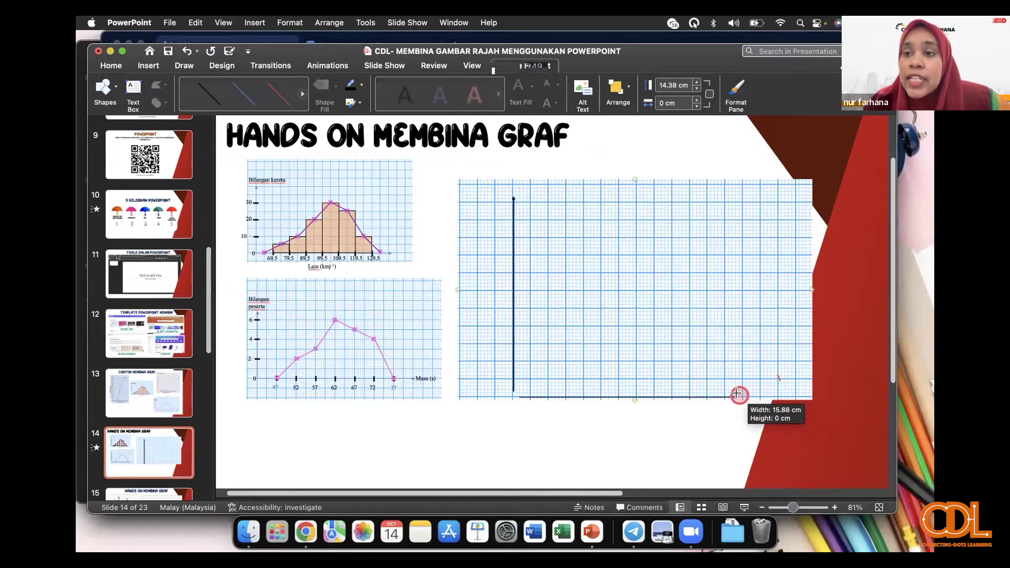
left_click_drag(722, 396, 719, 396)
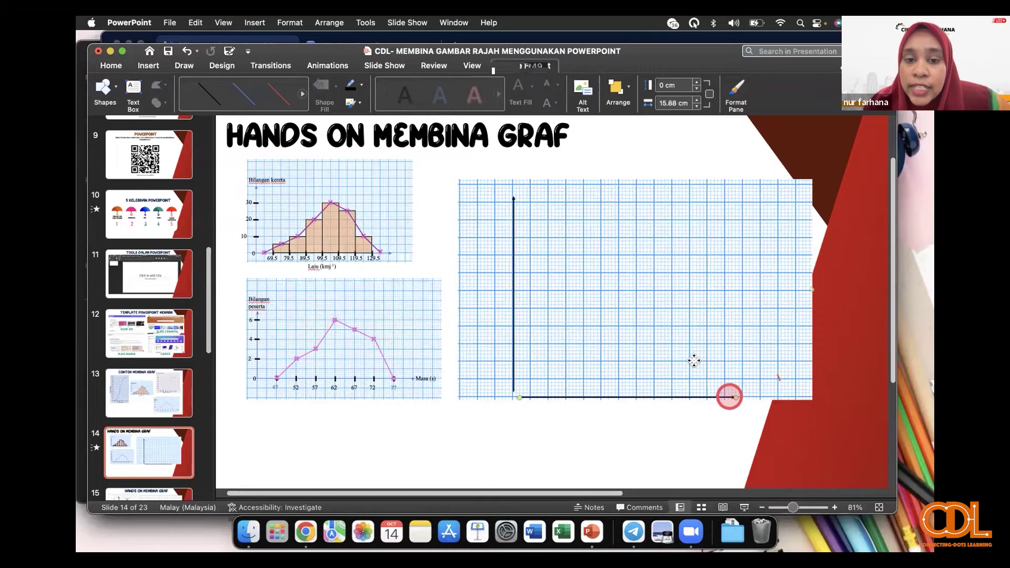
Step: Move the horizontal copy up across the y-axis and extend it to about 15.88 cm
left_click_drag(730, 397, 700, 362)
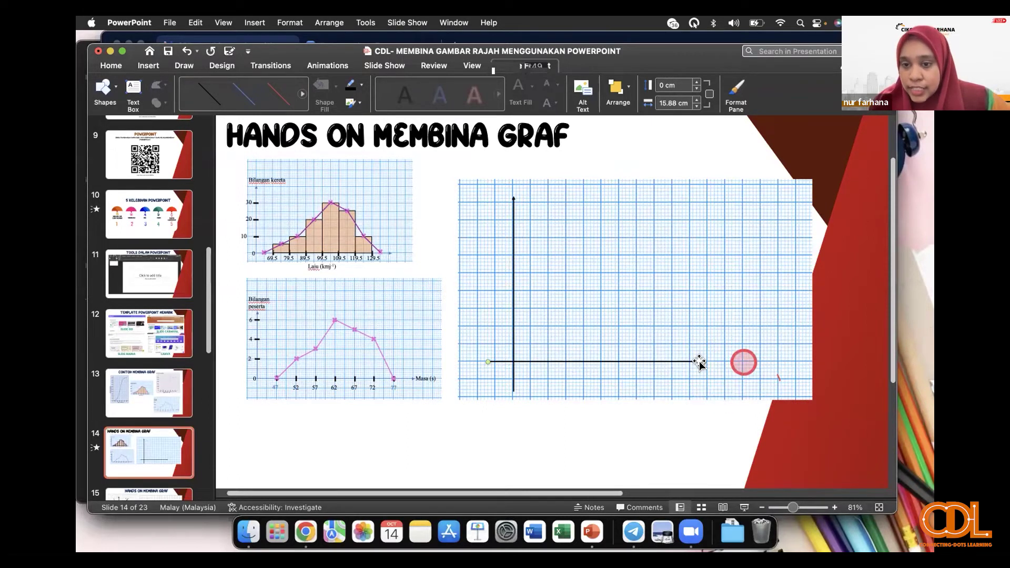
left_click_drag(703, 362, 759, 361)
left_click(694, 445)
left_click(513, 335)
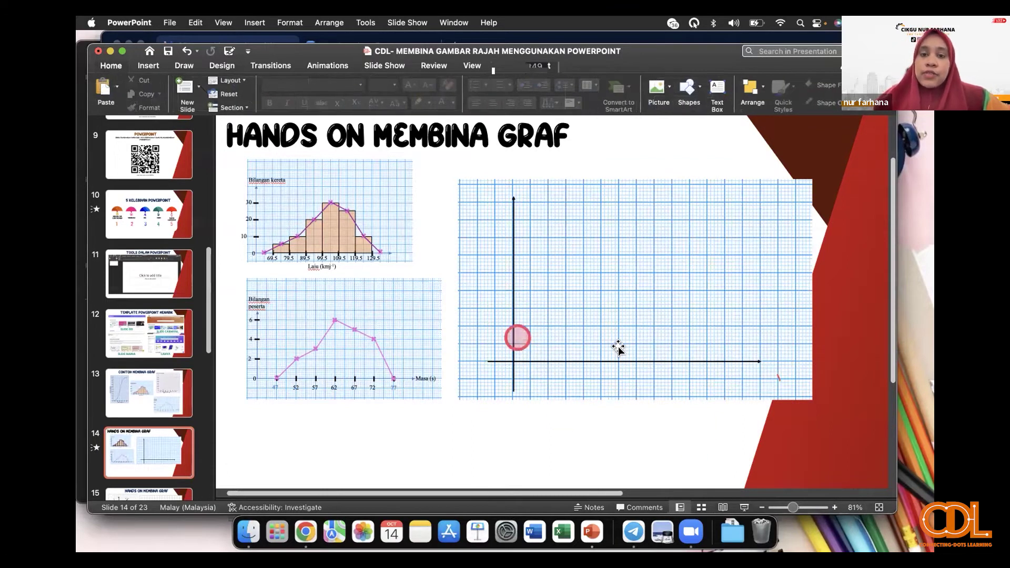
left_click(591, 435)
Step: Set the x axis label to size 20 and place a 'y' label atop the vertical axis
key("Escape")
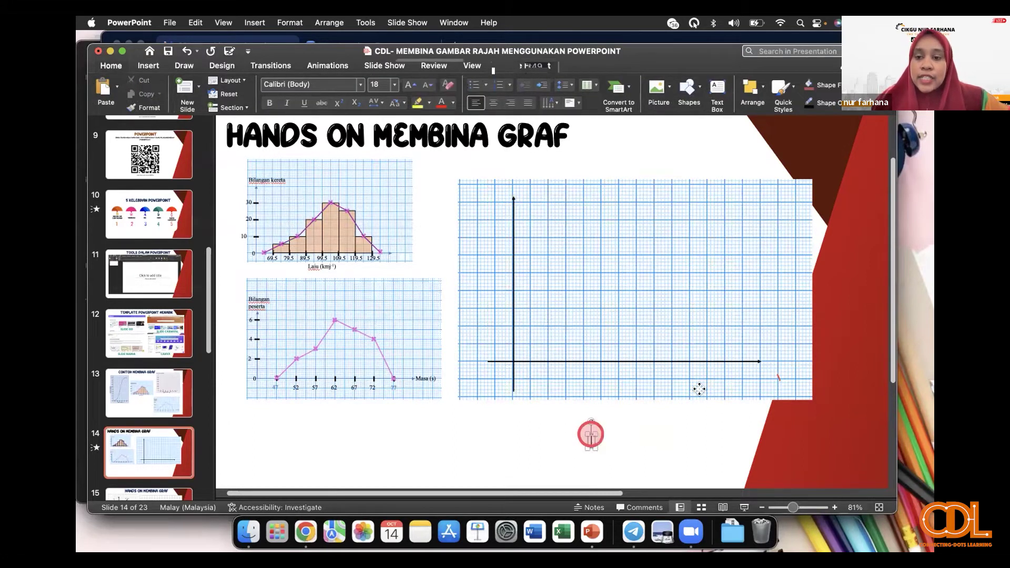
left_click(767, 363)
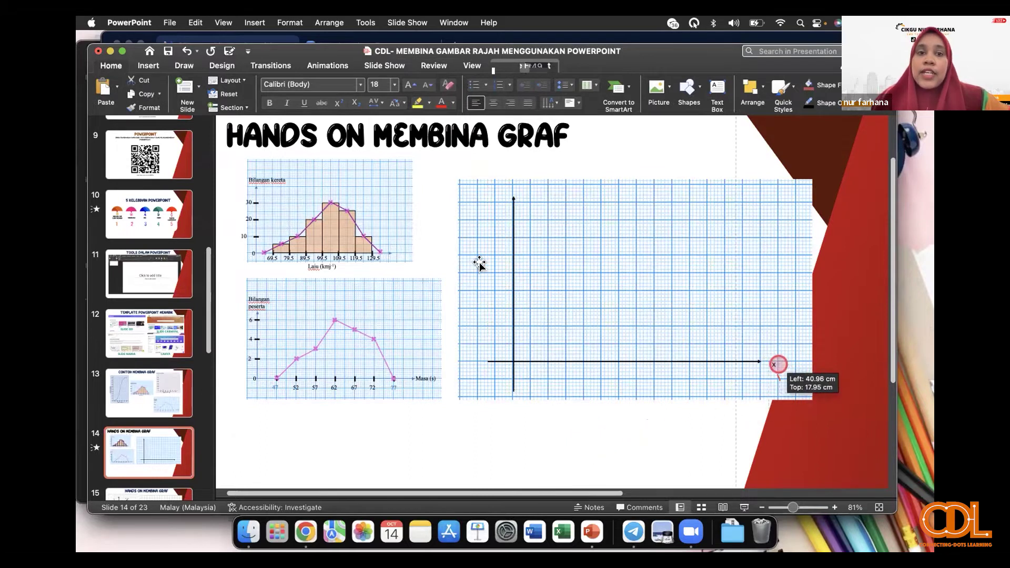
left_click(410, 84)
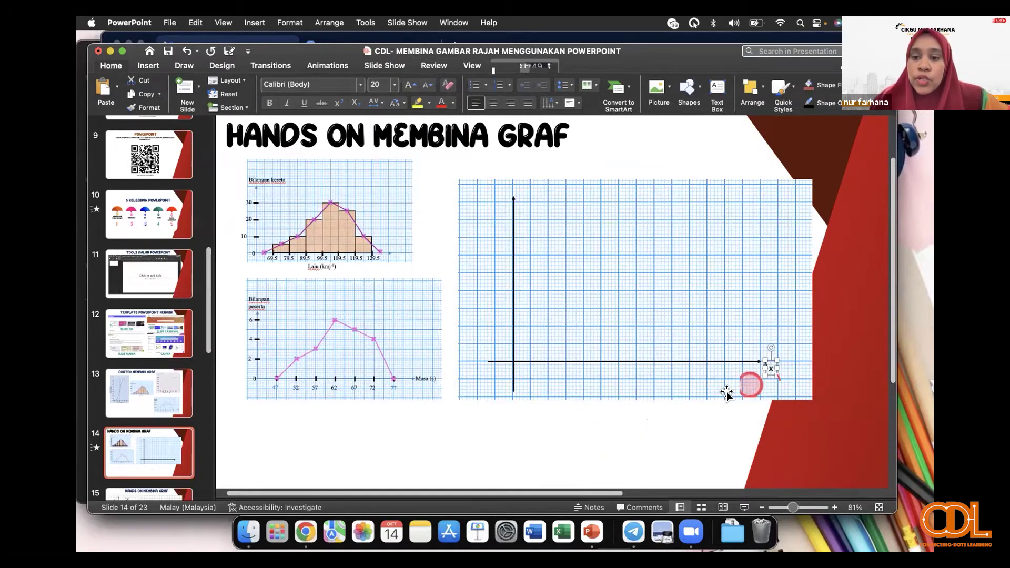
left_click_drag(766, 363, 772, 369)
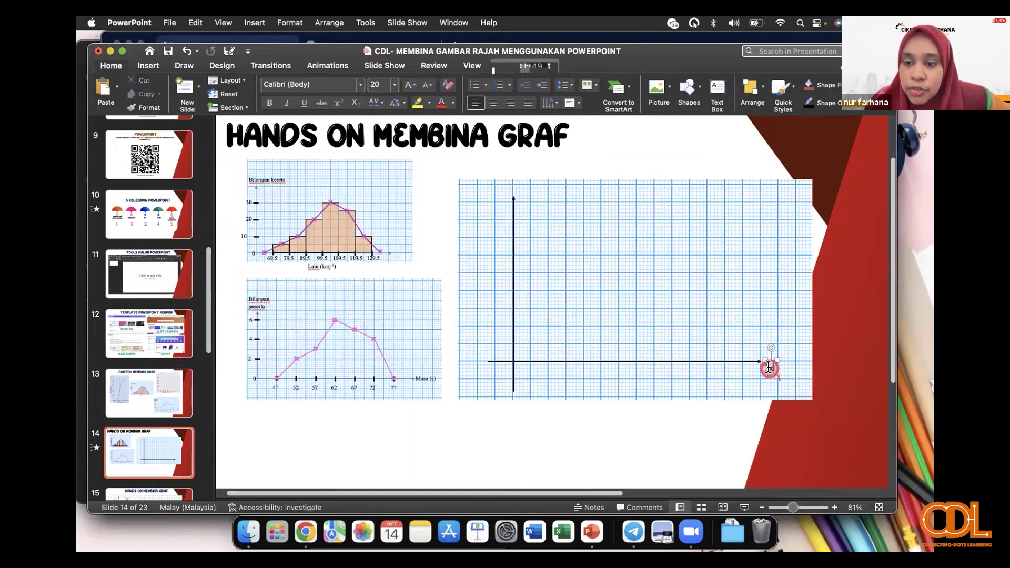
left_click(768, 368)
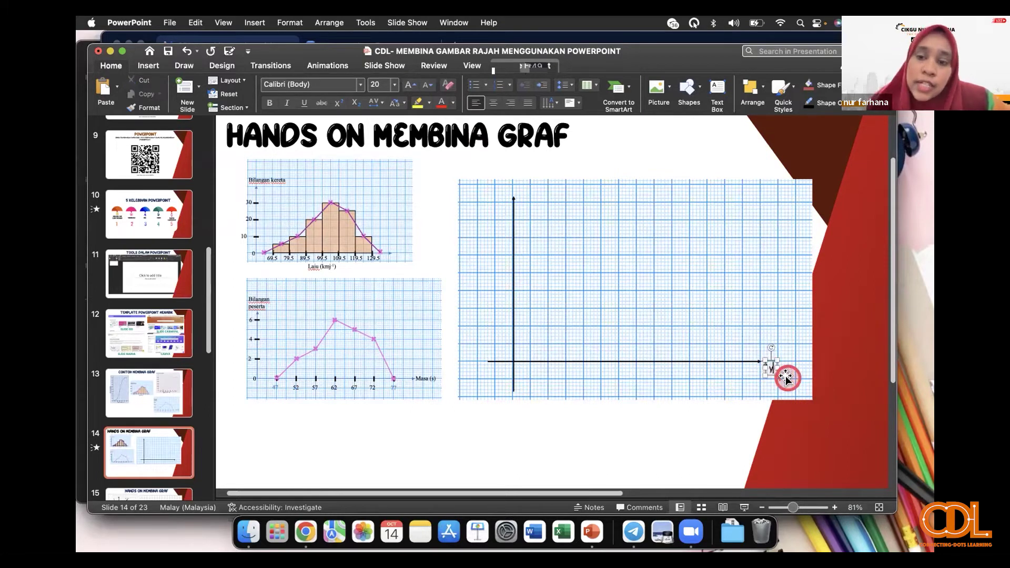
key("super+z")
left_click_drag(774, 375, 517, 210)
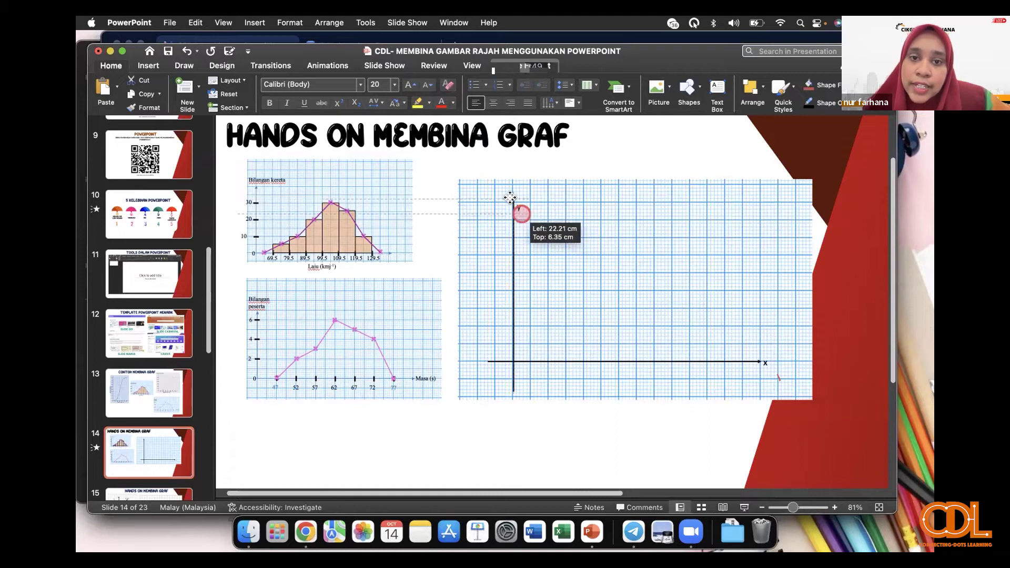
left_click(596, 421)
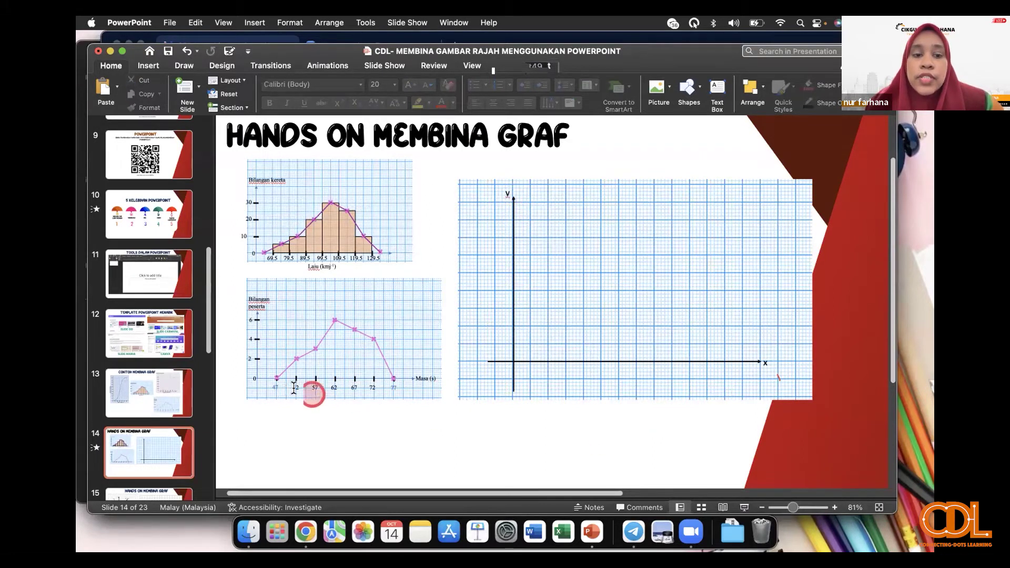
Step: Select the 47, 52 and 57 labels, then draw a short vertical line below the graph
left_click(311, 392)
left_click(289, 389, "shift")
left_click(275, 388, "shift")
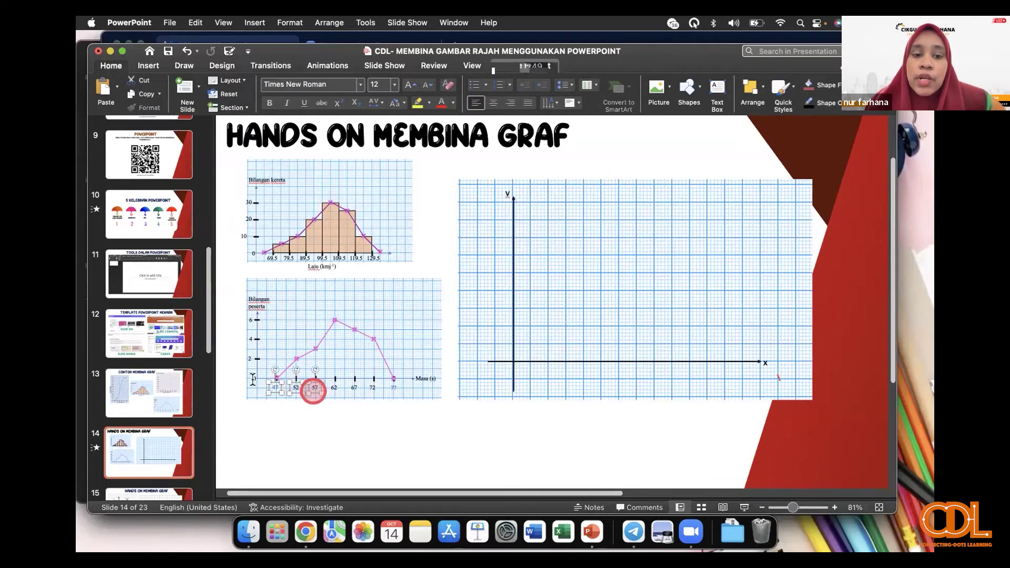
left_click(149, 66)
left_click(329, 91)
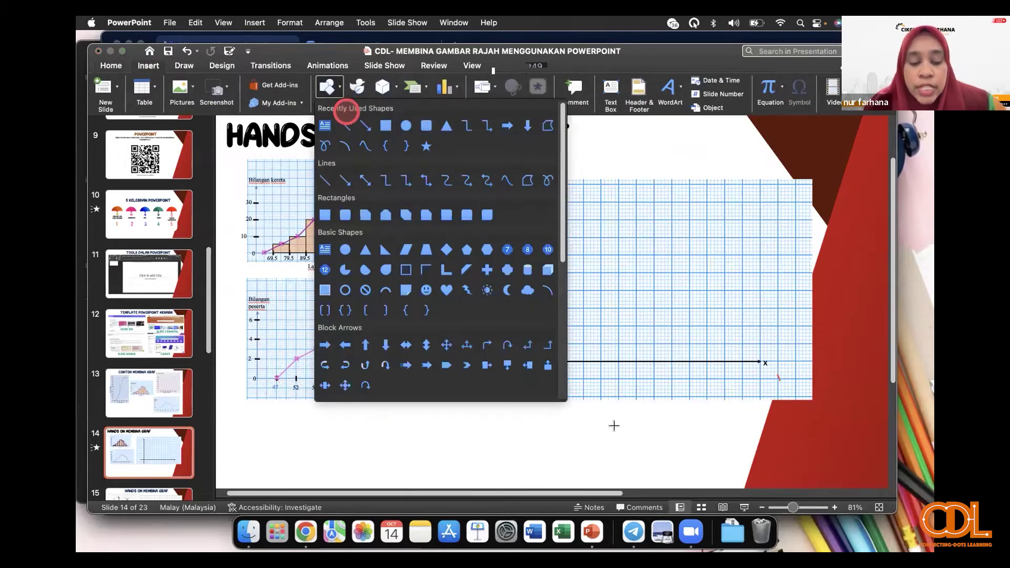
left_click(566, 241)
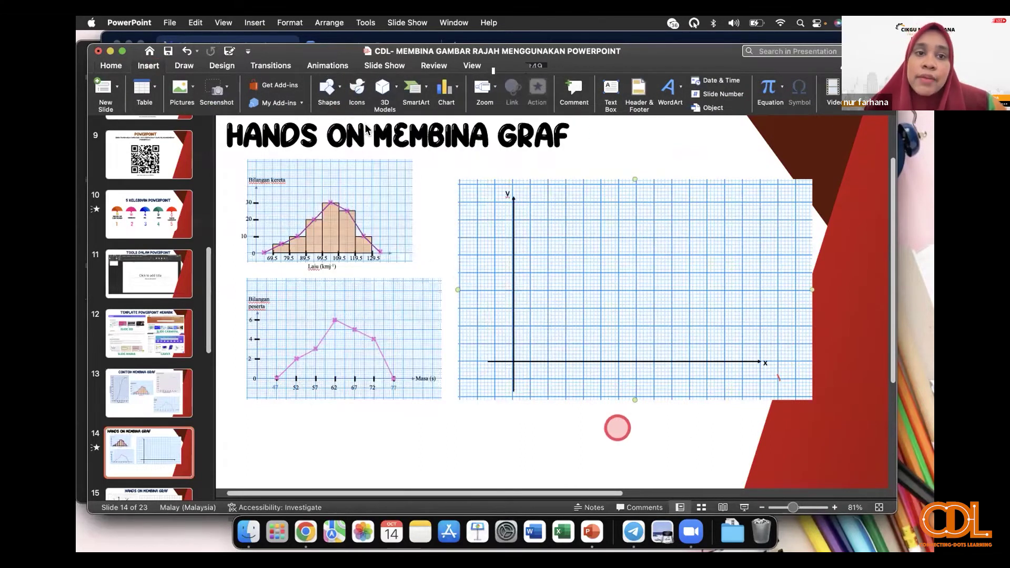
left_click_drag(617, 428, 618, 437)
Step: Give the tick line a 4½ pt outline weight
left_click(361, 86)
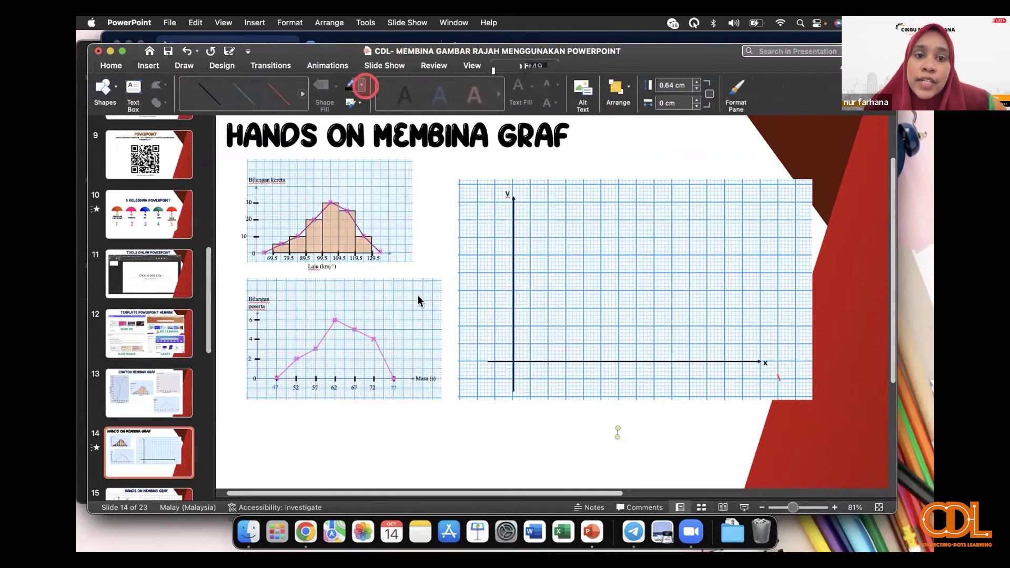
left_click(362, 86)
mouse_move(381, 288)
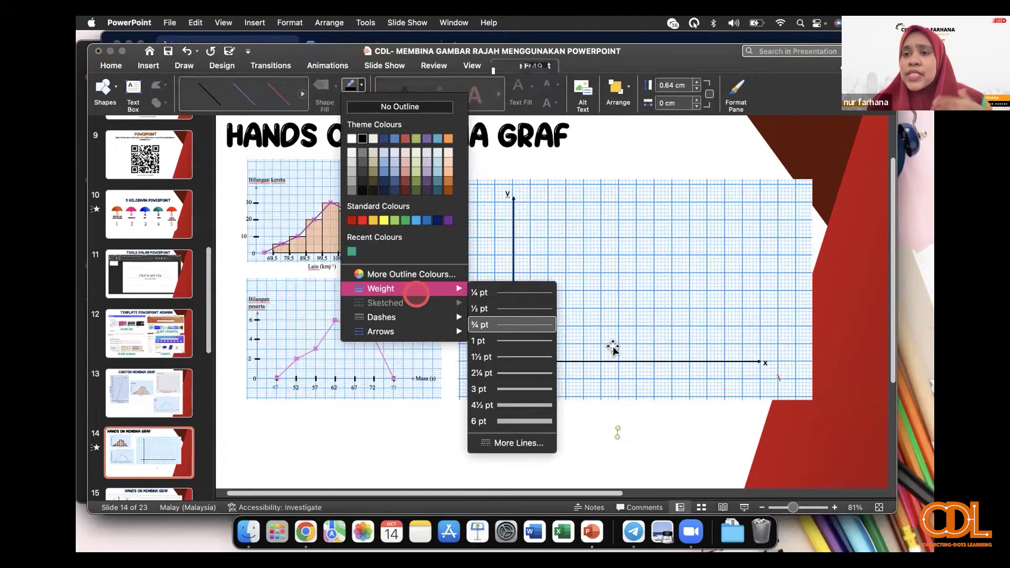
left_click(520, 404)
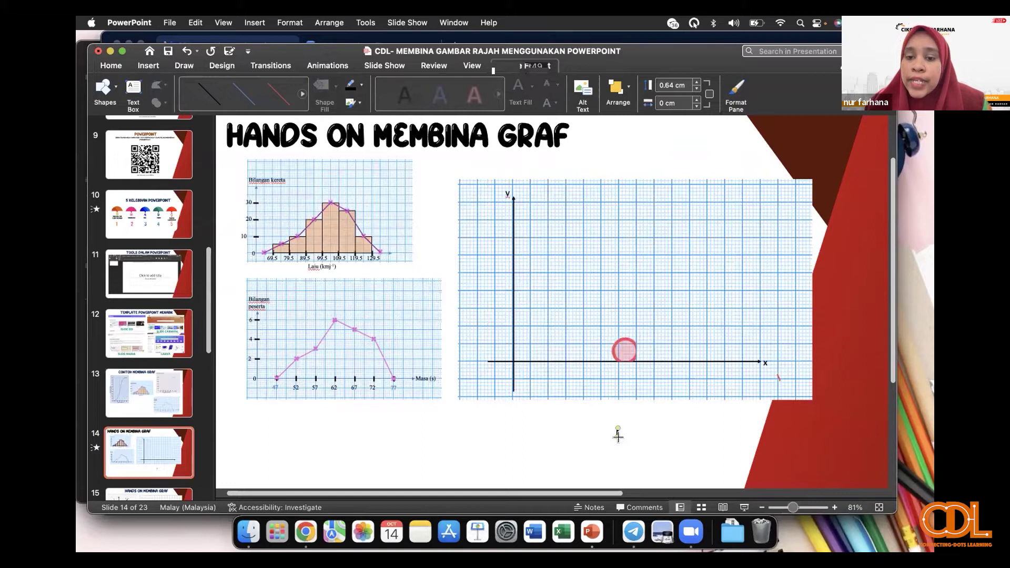
Step: Lengthen the tick to 0.85 cm and set it on the x-axis near the origin
left_click_drag(617, 437, 618, 440)
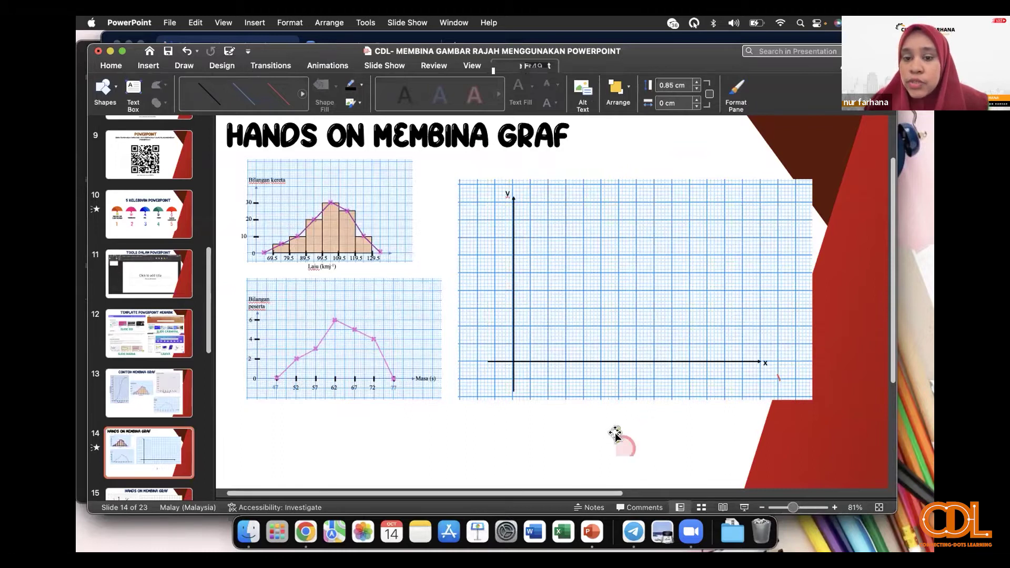
left_click_drag(609, 426, 533, 366)
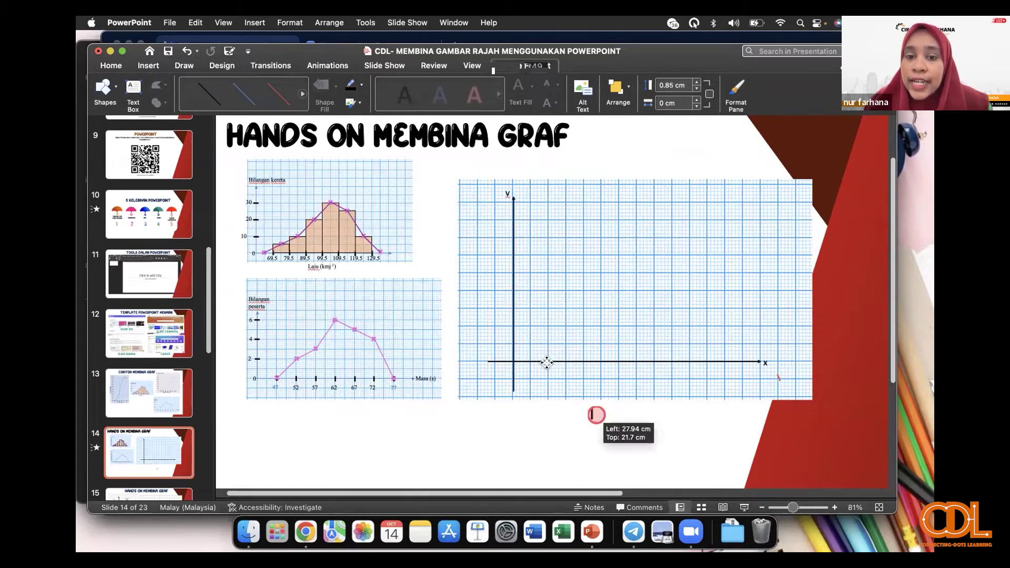
left_click_drag(614, 372, 630, 373)
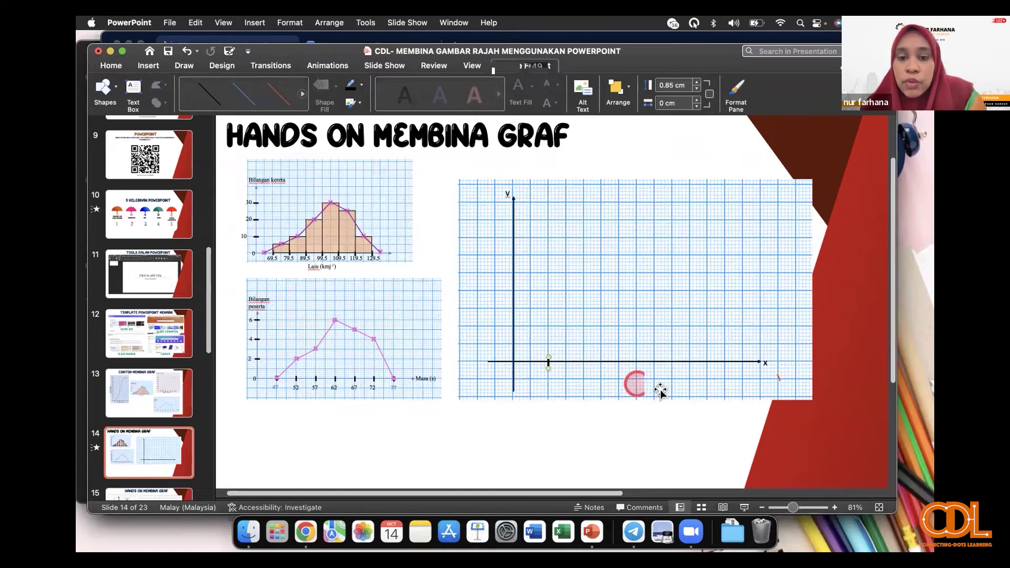
left_click(660, 391)
left_click_drag(553, 368, 583, 364)
key("super+z")
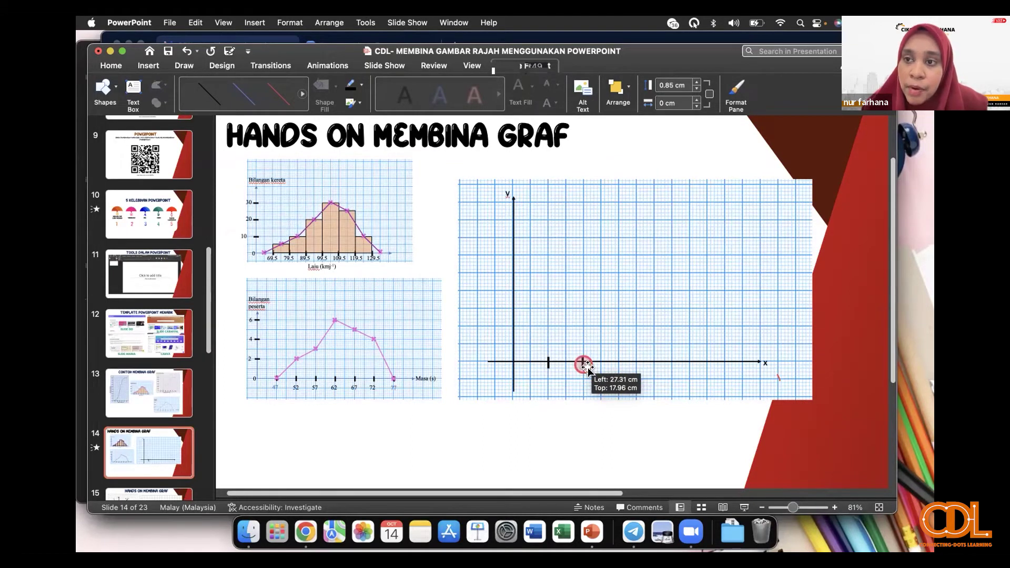
left_click_drag(579, 358, 583, 363)
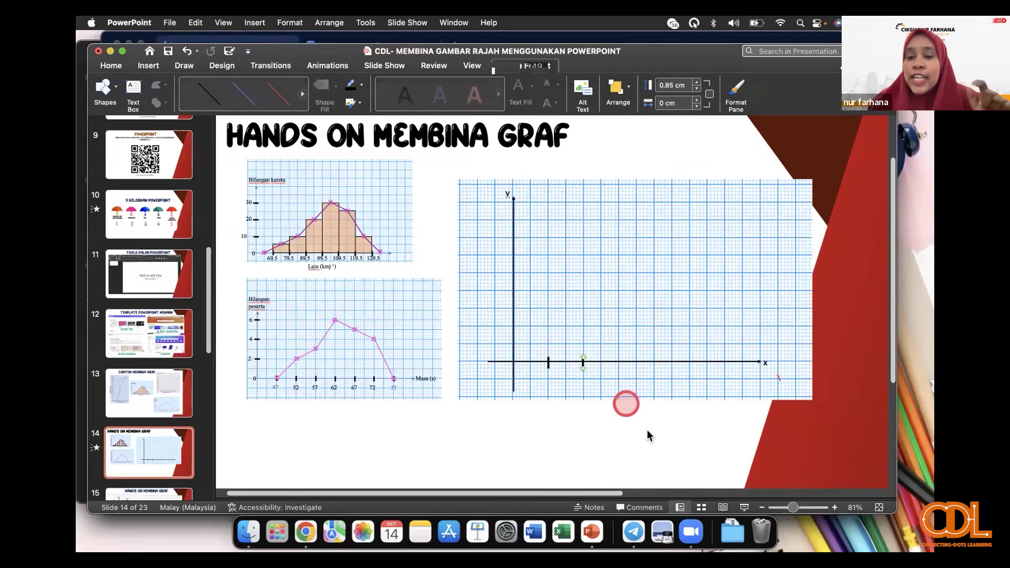
Step: Duplicate the tick three times with Cmd+D for evenly spaced x-axis marks
key("super+d")
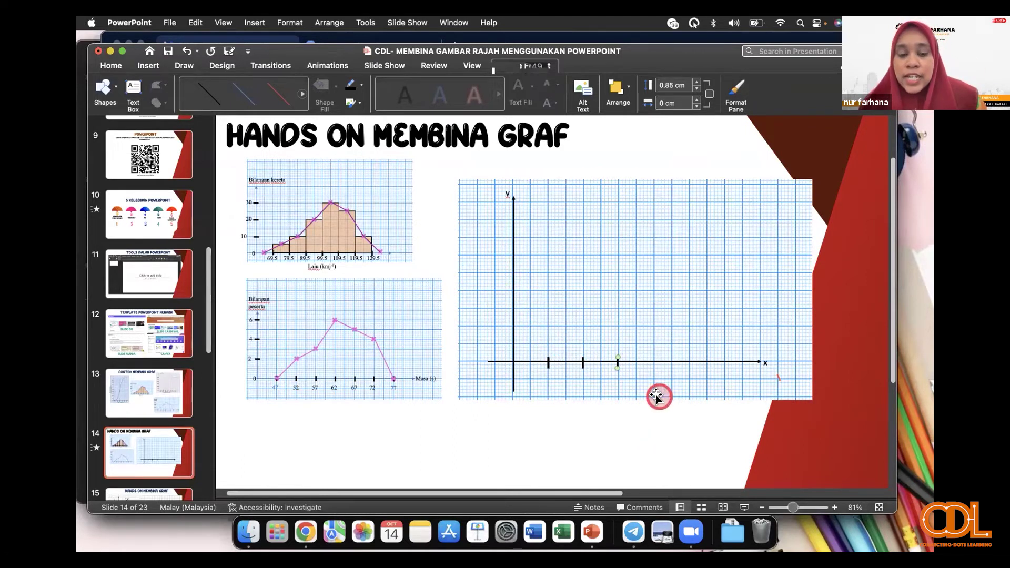
key("super+d")
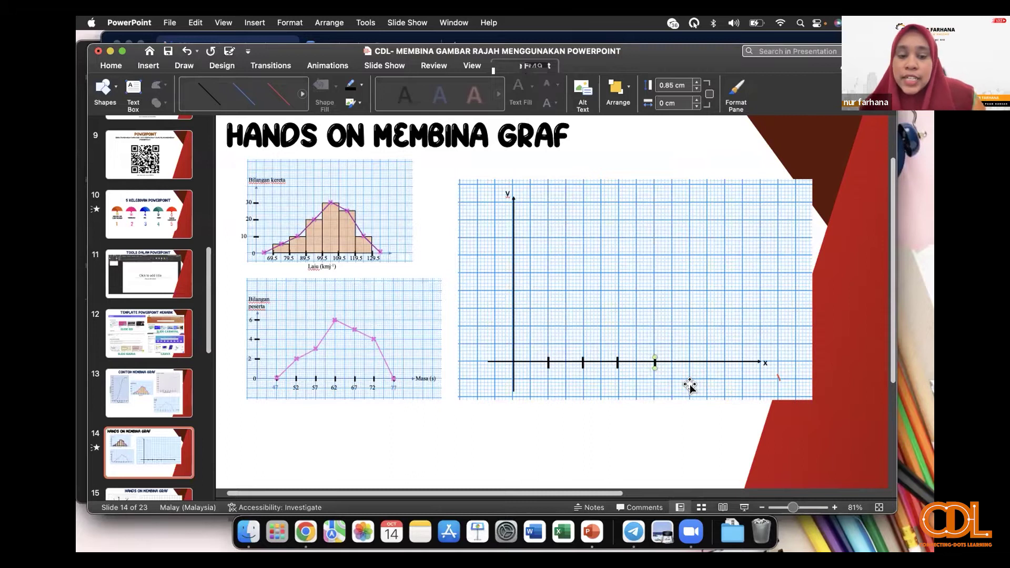
key("super+d")
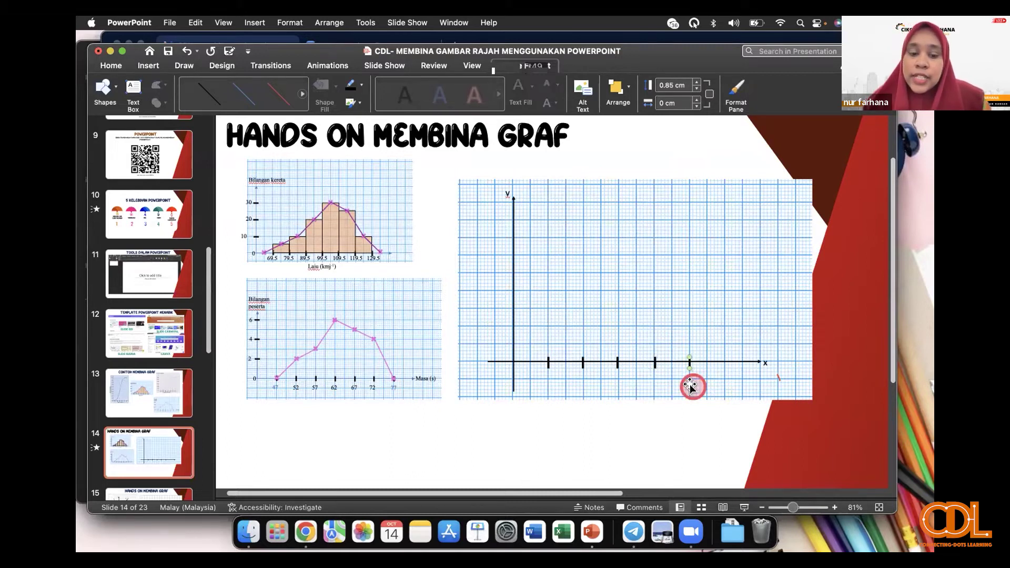
Step: Draw a short horizontal tick line near the first x-axis tick
left_click(675, 455)
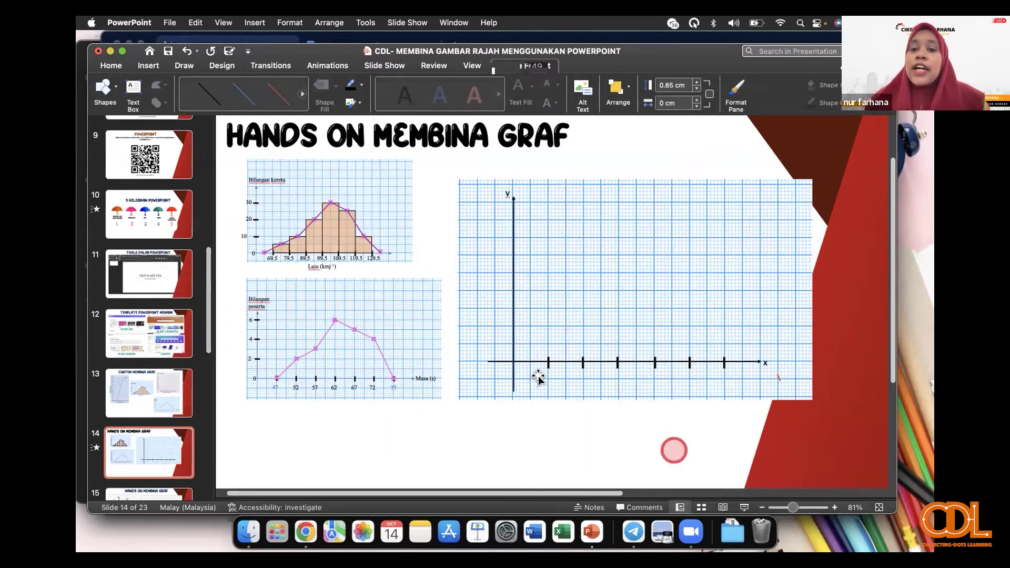
left_click(547, 362)
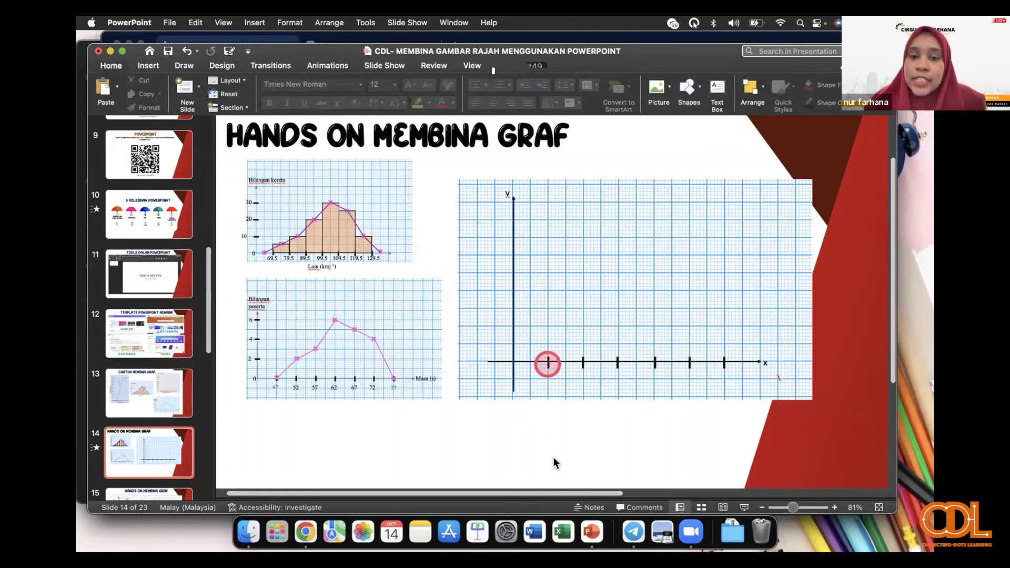
left_click_drag(551, 380, 564, 374)
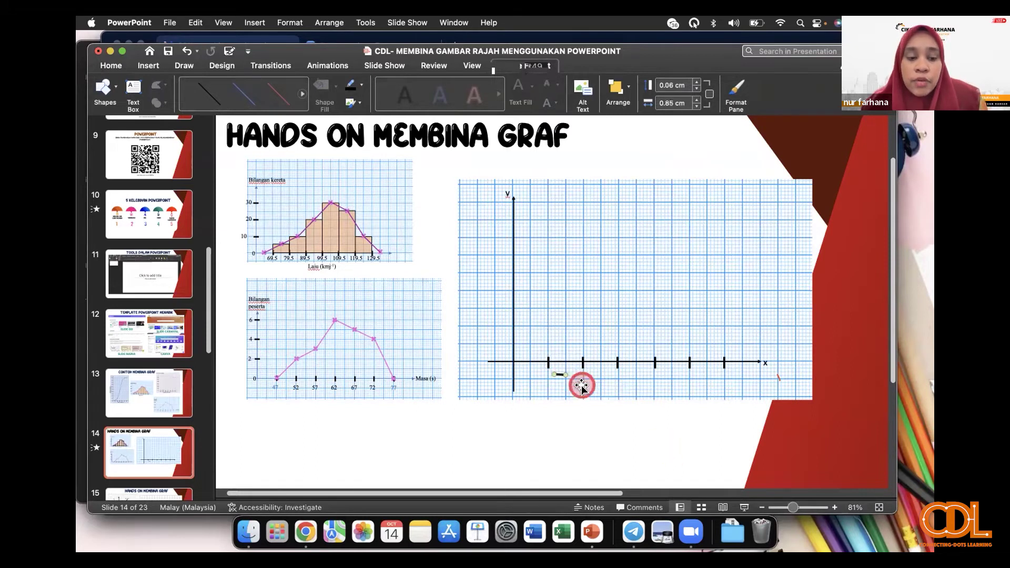
Step: Flip the short tick horizontally and move it onto the y-axis
left_click(623, 93)
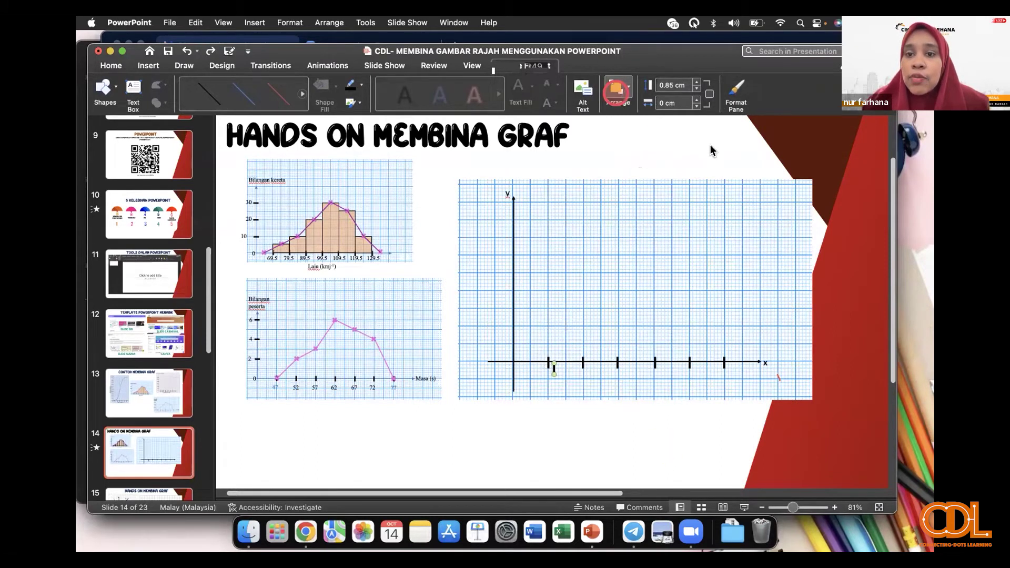
left_click(702, 143)
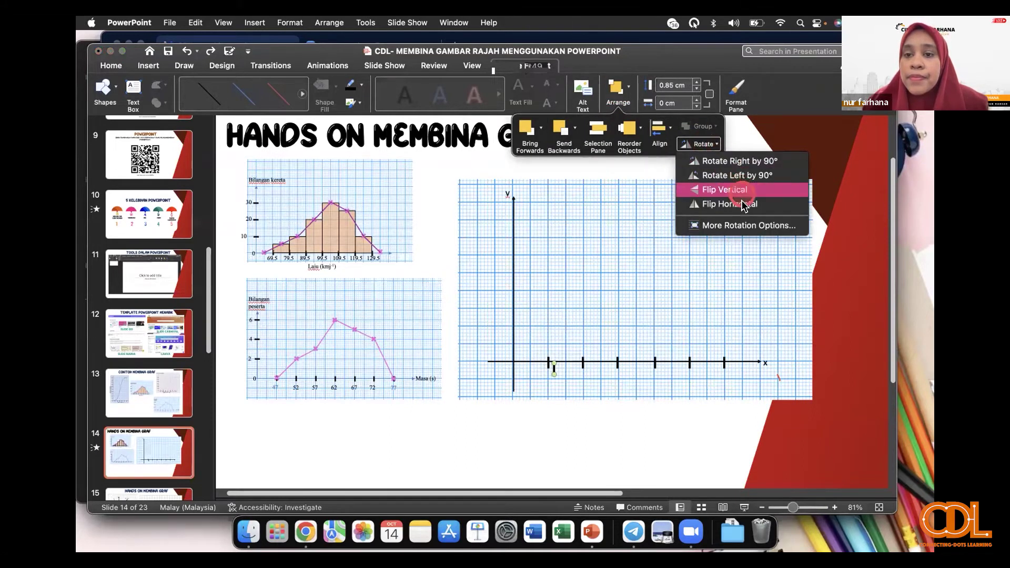
left_click(743, 204)
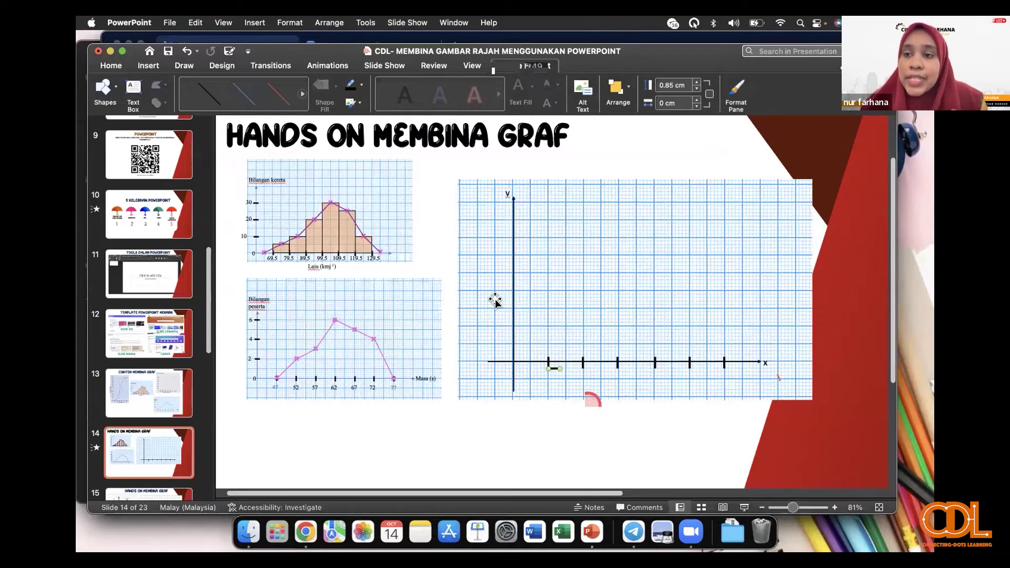
mouse_move(495, 300)
left_mouse_down()
mouse_move(476, 289)
mouse_move(514, 290)
left_mouse_up()
left_click(592, 319)
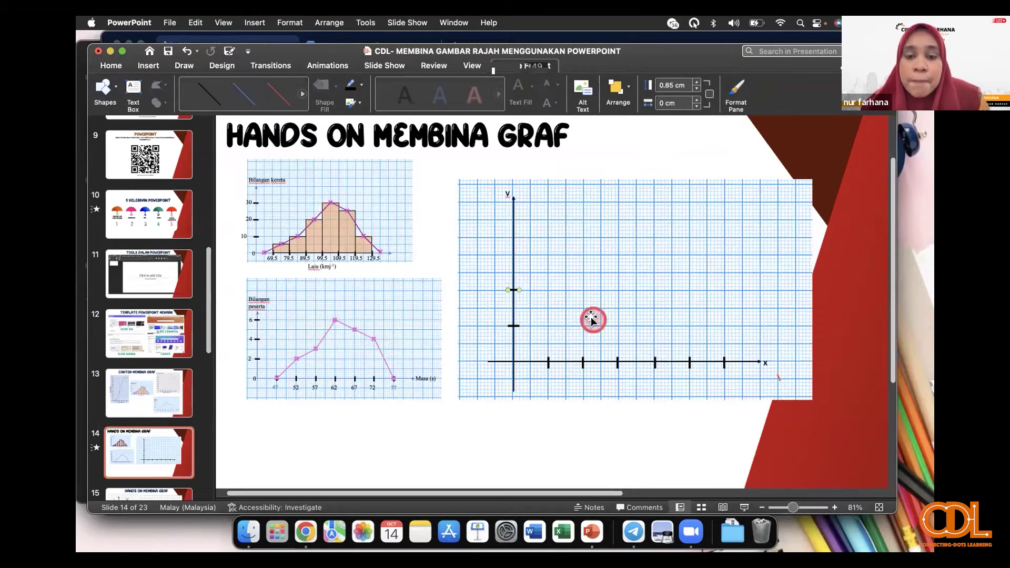
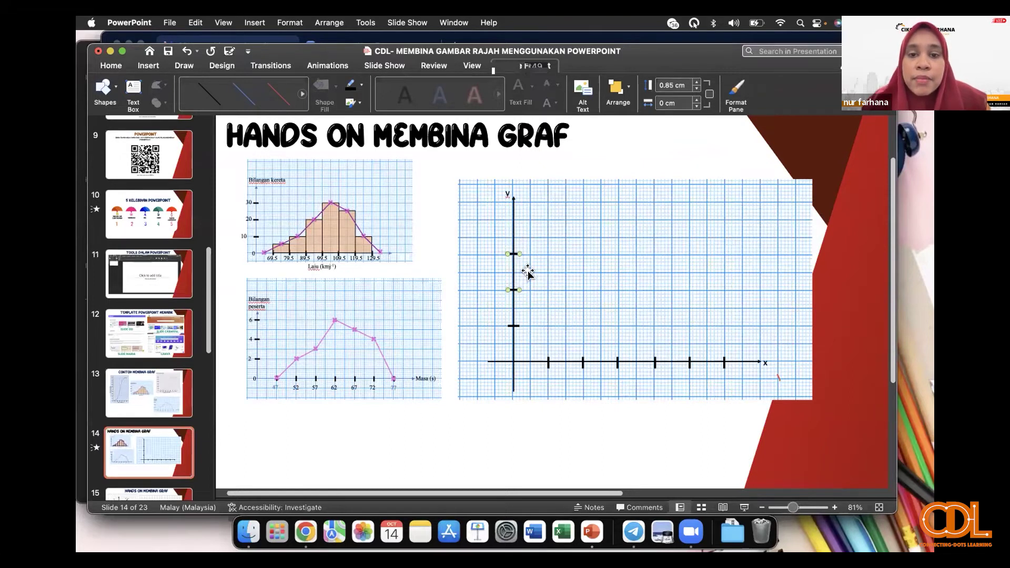
Step: Move a misplaced tick mark onto the y-axis near its top
left_click_drag(519, 262, 519, 239)
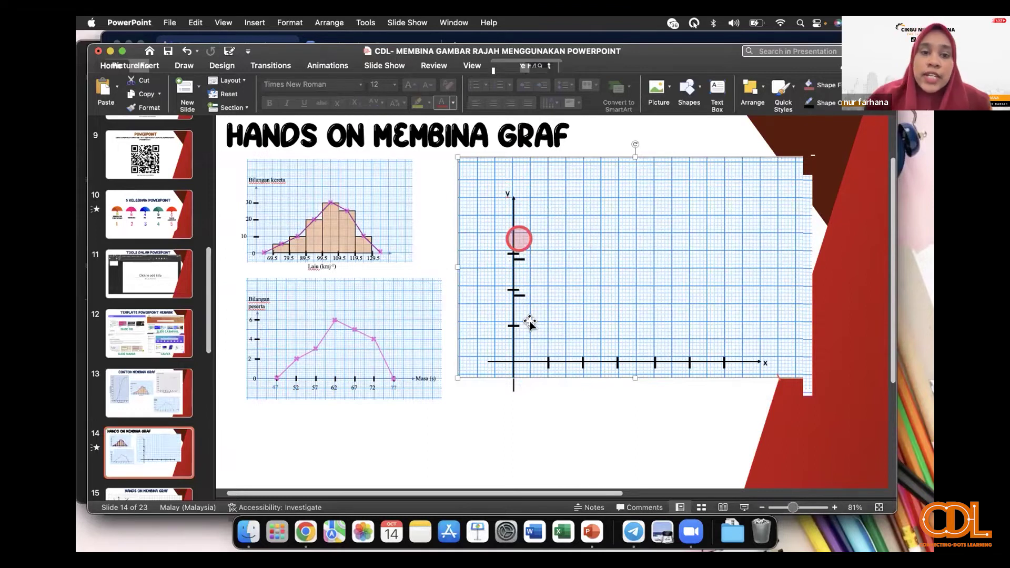
left_click(433, 273)
scroll(433, 271, "up", 1)
left_click(533, 323)
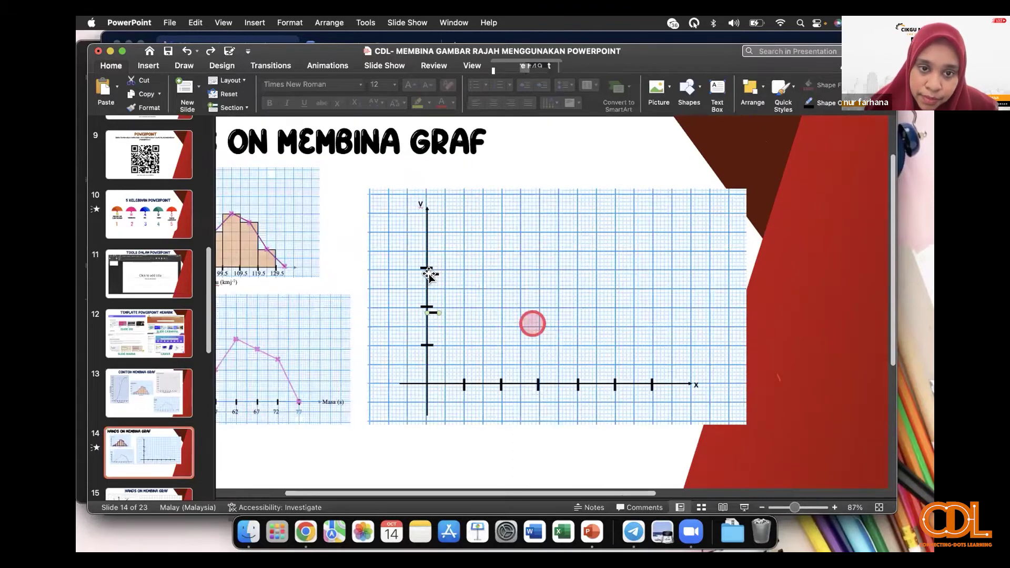
left_click_drag(425, 230, 427, 232)
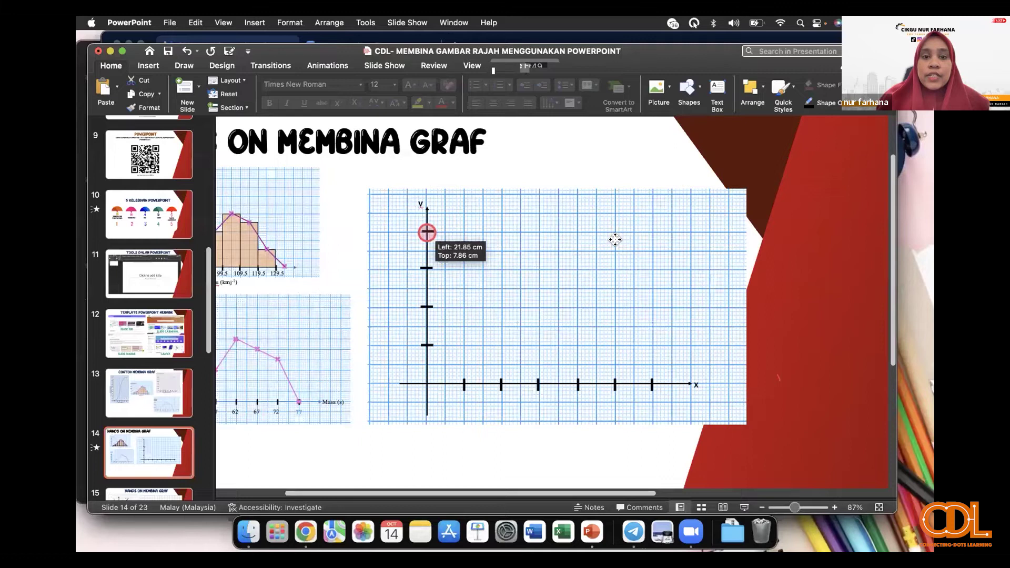
Step: Nudge the graph-paper picture back into place and move another tick lower on the y-axis
left_click(617, 242)
left_click(591, 453)
left_click_drag(609, 416, 611, 415)
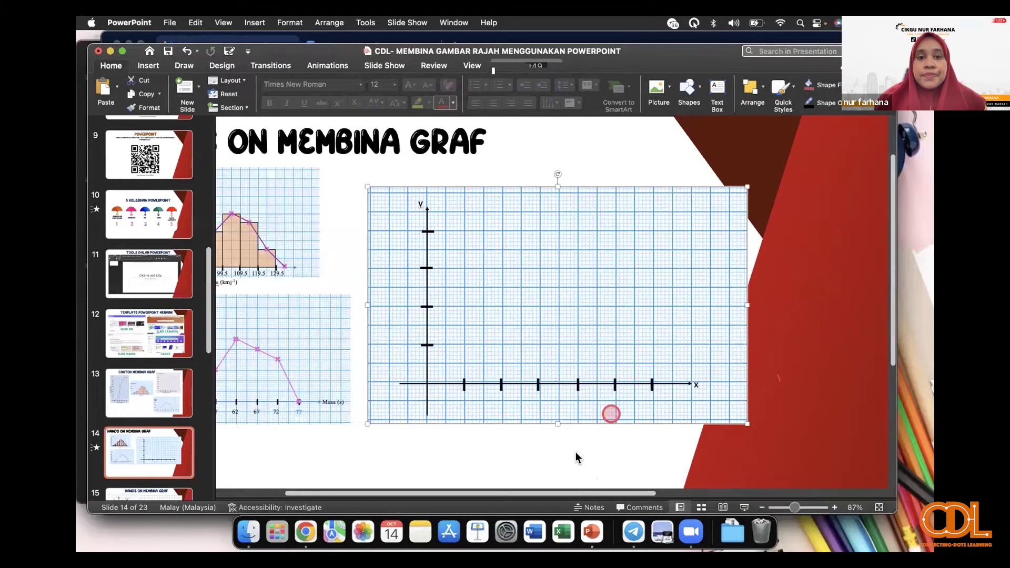
left_click_drag(477, 322, 476, 325)
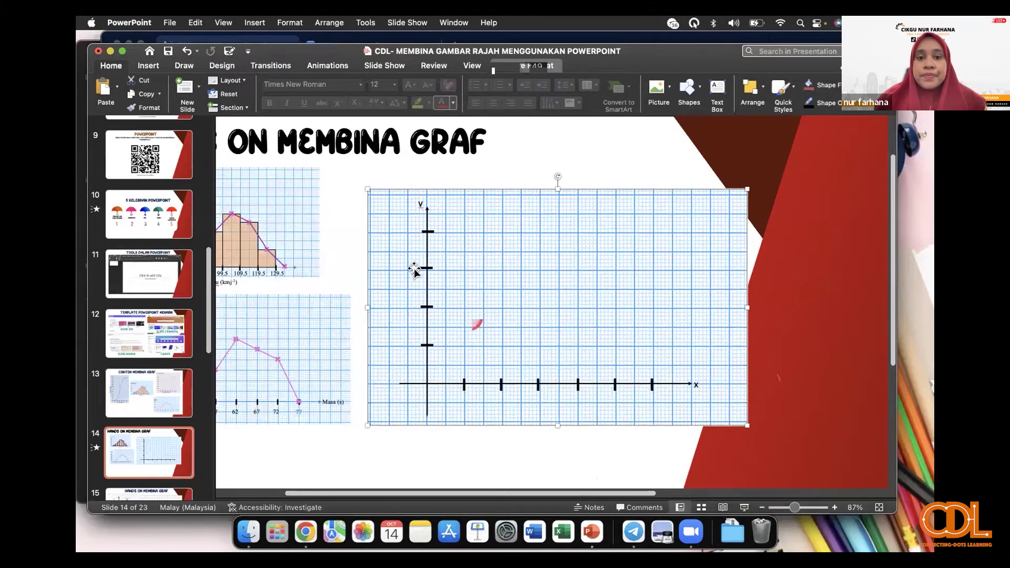
left_click(561, 282)
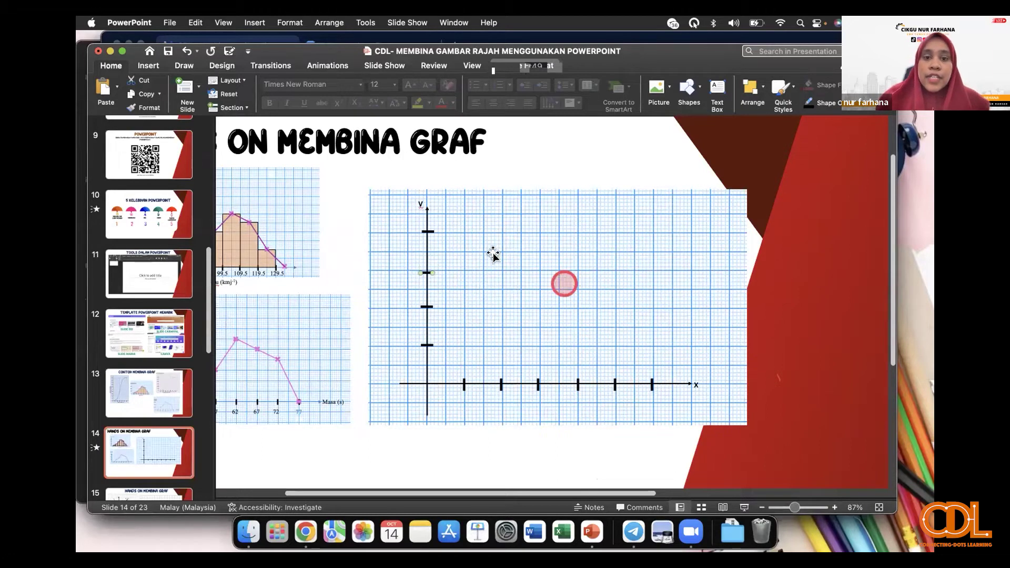
left_click(477, 358)
left_click(570, 410)
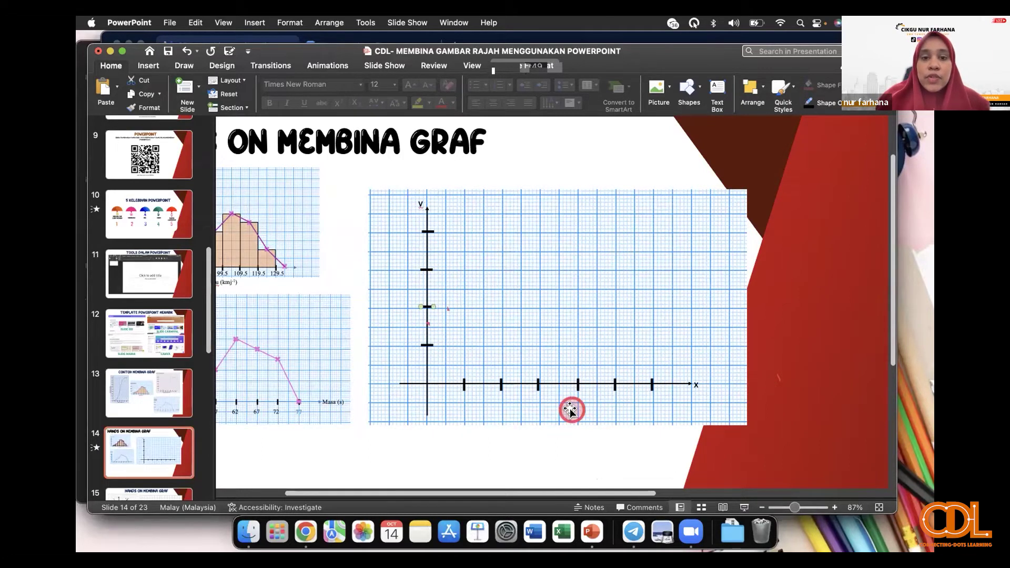
left_click(572, 453)
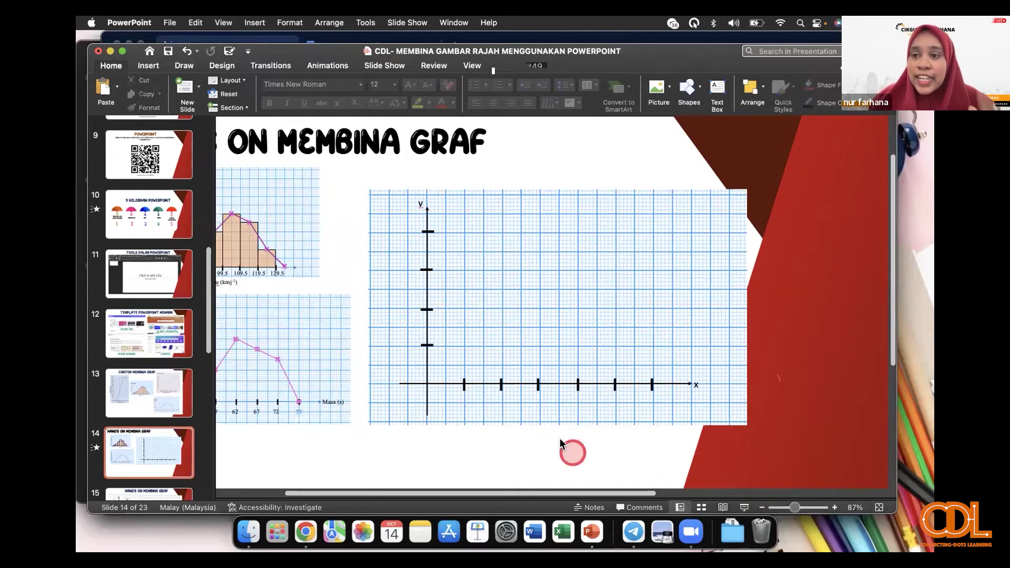
Step: Check the y-axis label and x-axis tick marks by selecting them in turn
left_click(420, 207)
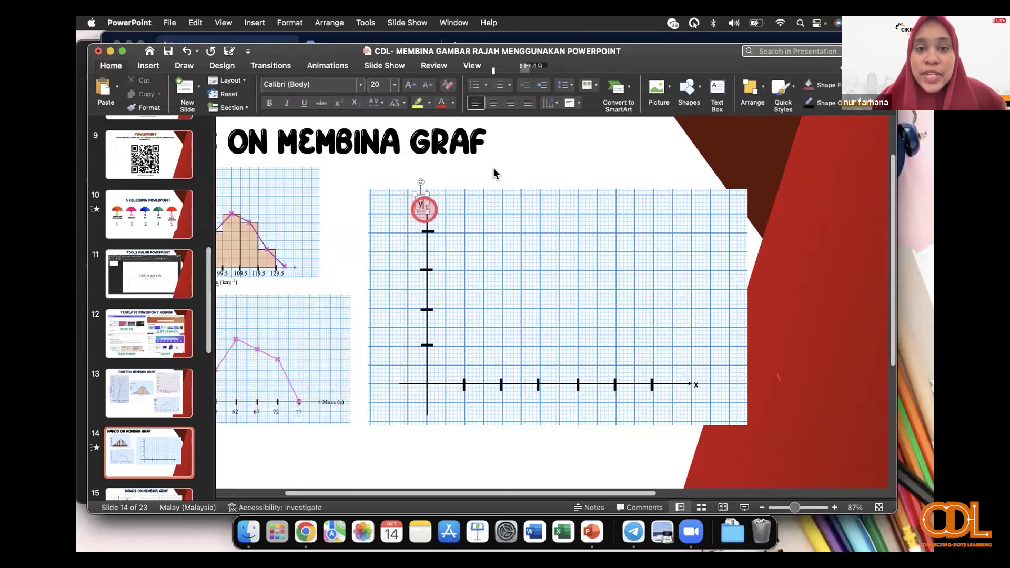
left_click(629, 377)
left_click(541, 392)
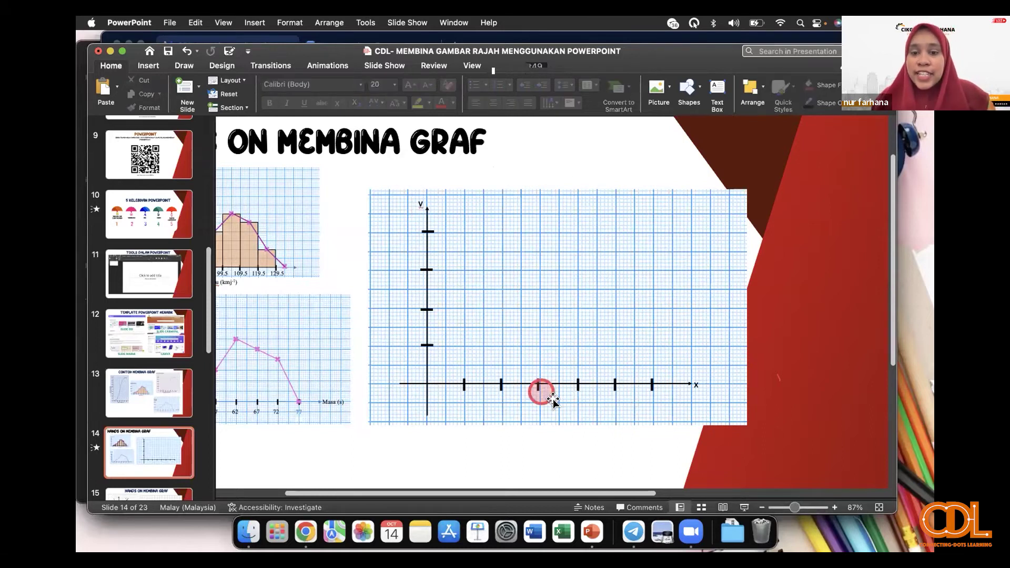
left_click(628, 416)
left_click(601, 455)
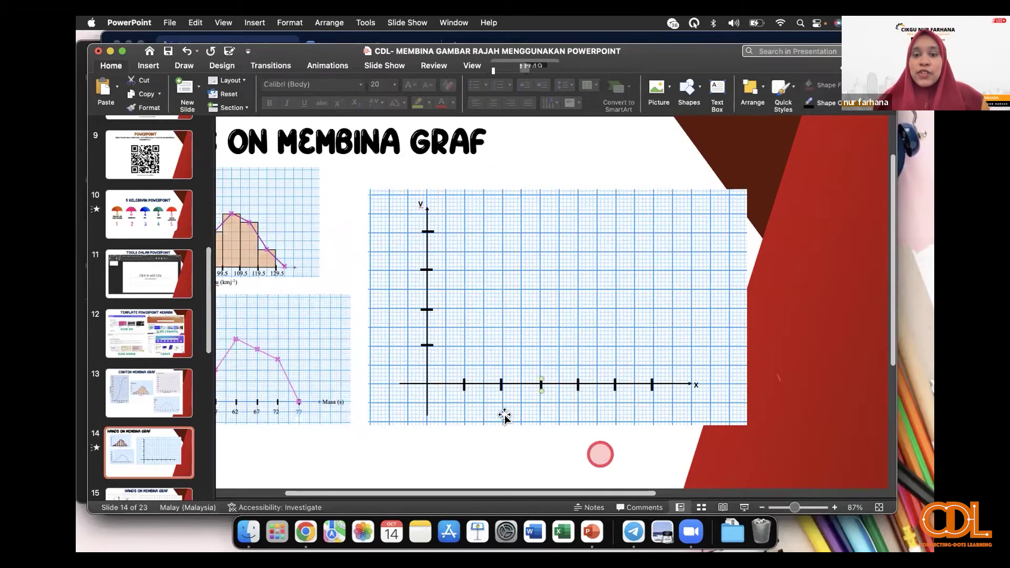
left_click(508, 418)
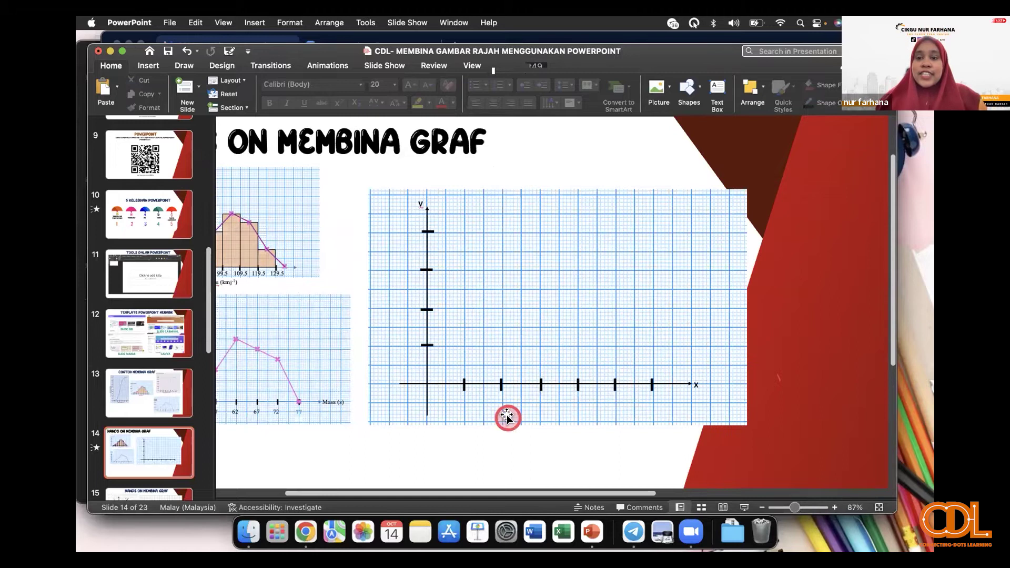
left_click(284, 412)
left_click(444, 436)
left_click(286, 142)
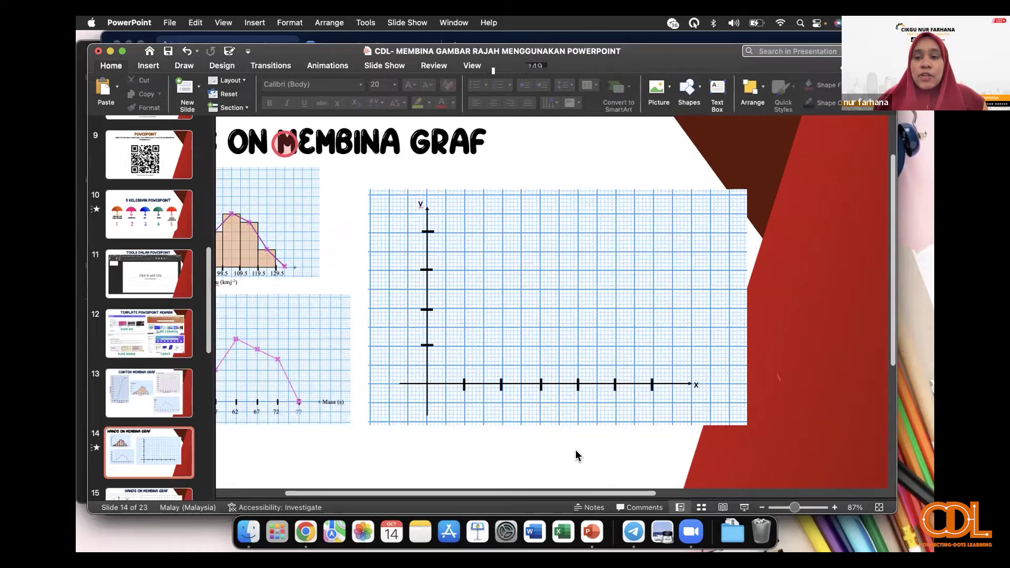
left_click(519, 452)
left_click(576, 453)
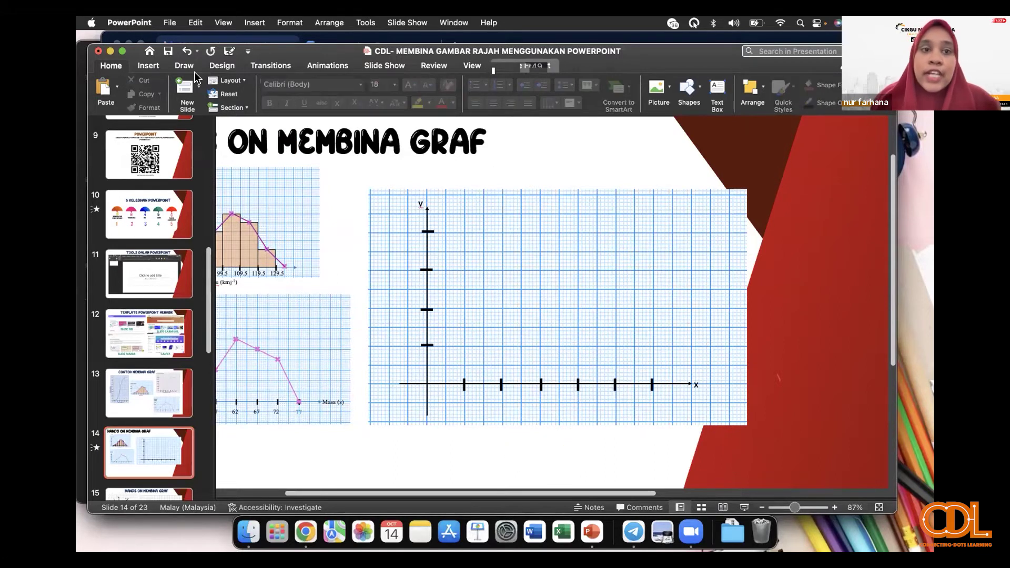
Step: Undo the accidental shift of the slide graphs and add a small axis-label text box
left_click(187, 51)
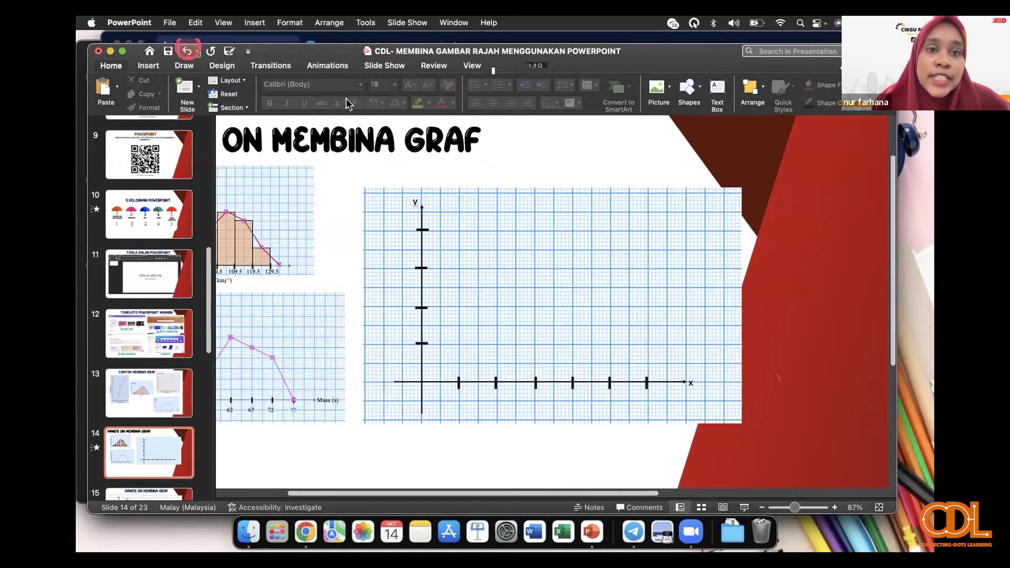
left_click(184, 65)
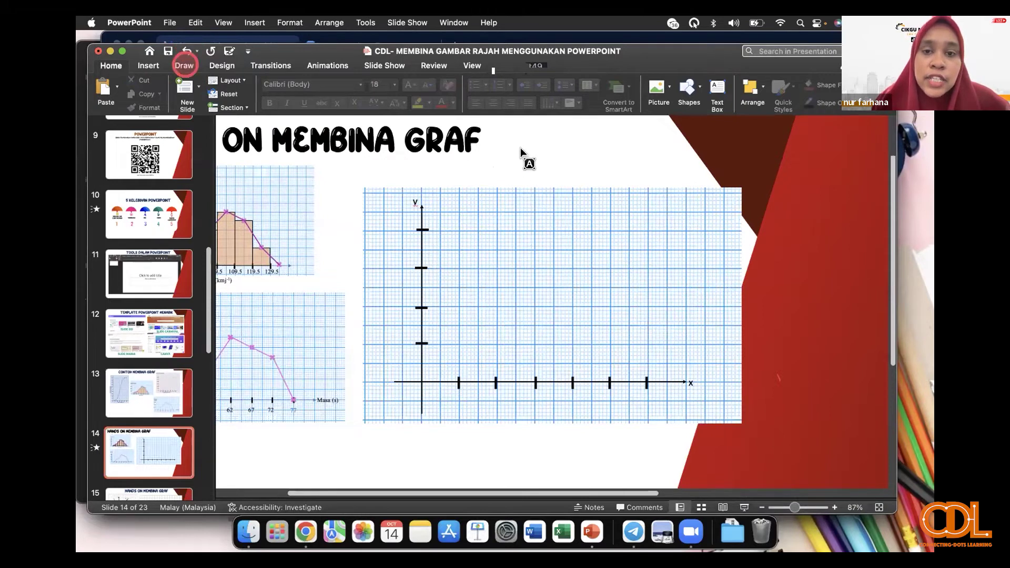
left_click(528, 162)
Step: Zoom out slightly and place the 47 label under the first x-axis tick
left_click(796, 509)
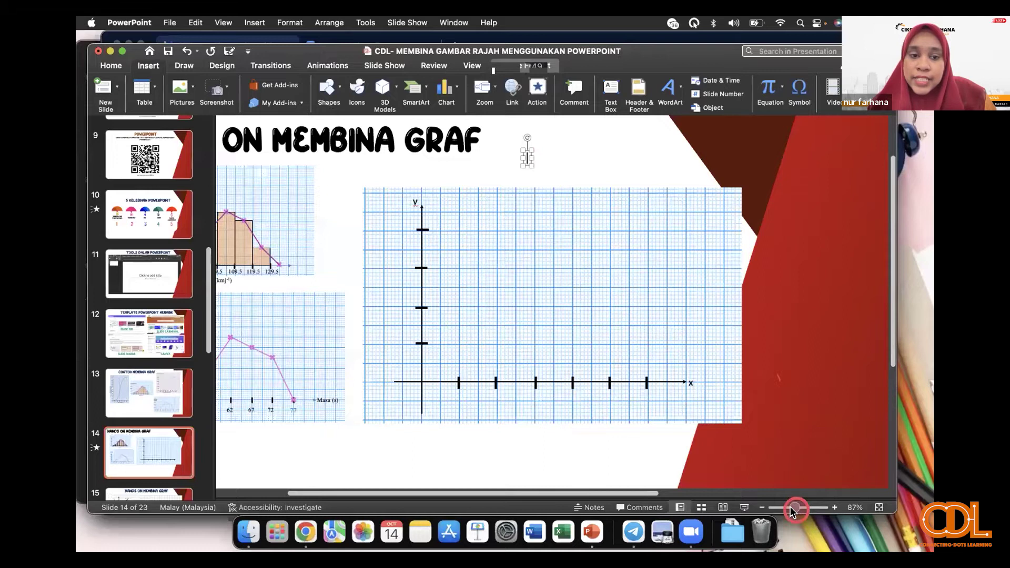
left_click_drag(796, 508, 794, 508)
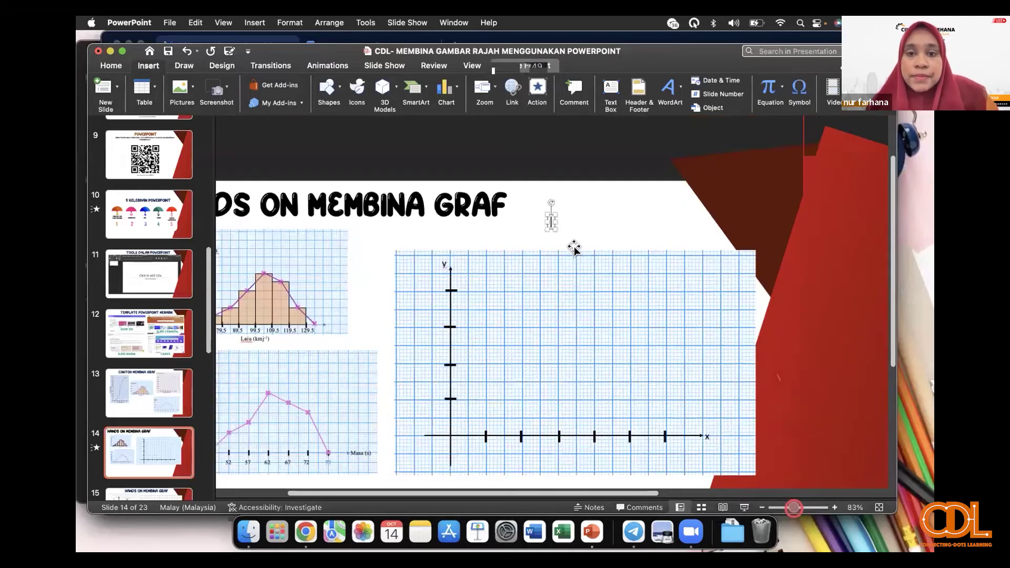
scroll(573, 248, "down", 1)
scroll(560, 278, "down", 1)
left_click_drag(500, 412, 495, 417)
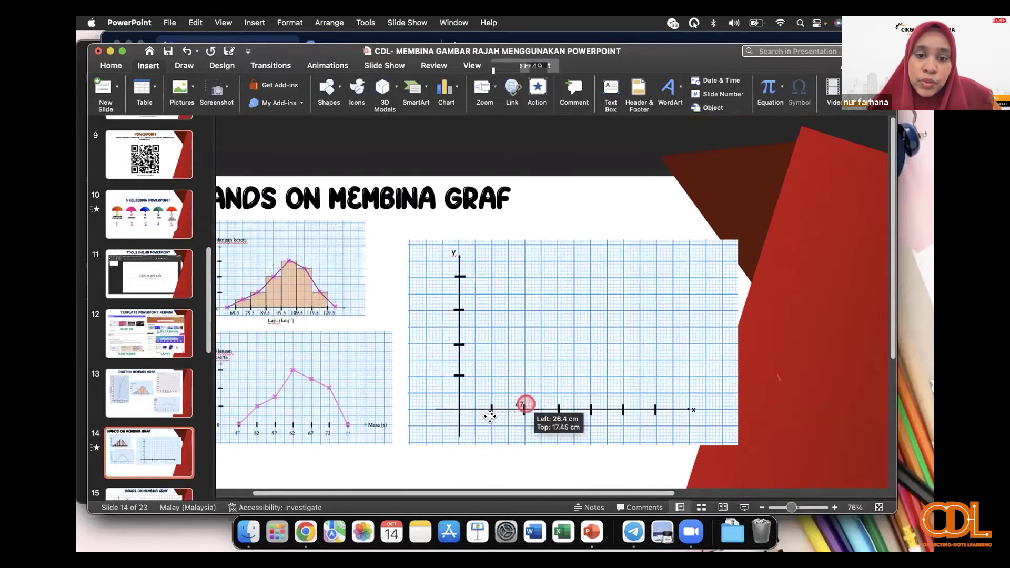
left_click(598, 406)
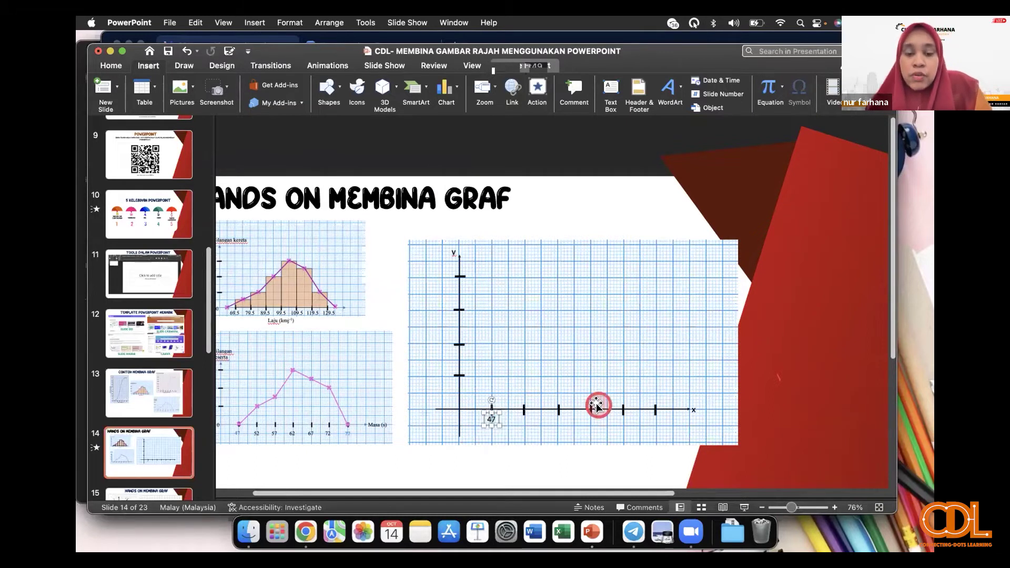
left_click(507, 425)
Step: Copy the label along the x-axis, labelling the next ticks 52, 57 and 62
left_click_drag(497, 423, 560, 419)
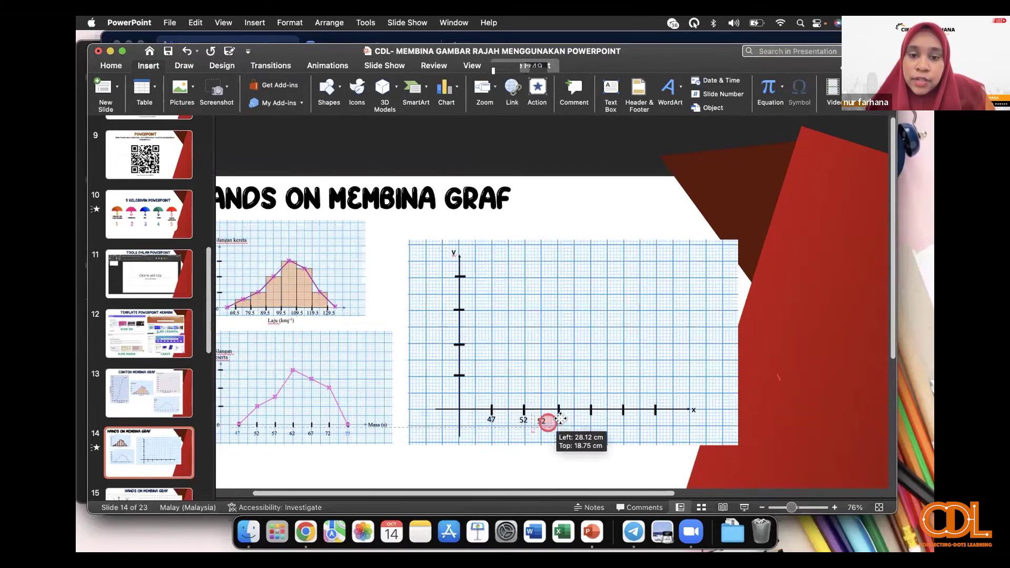
left_click_drag(563, 420, 562, 420)
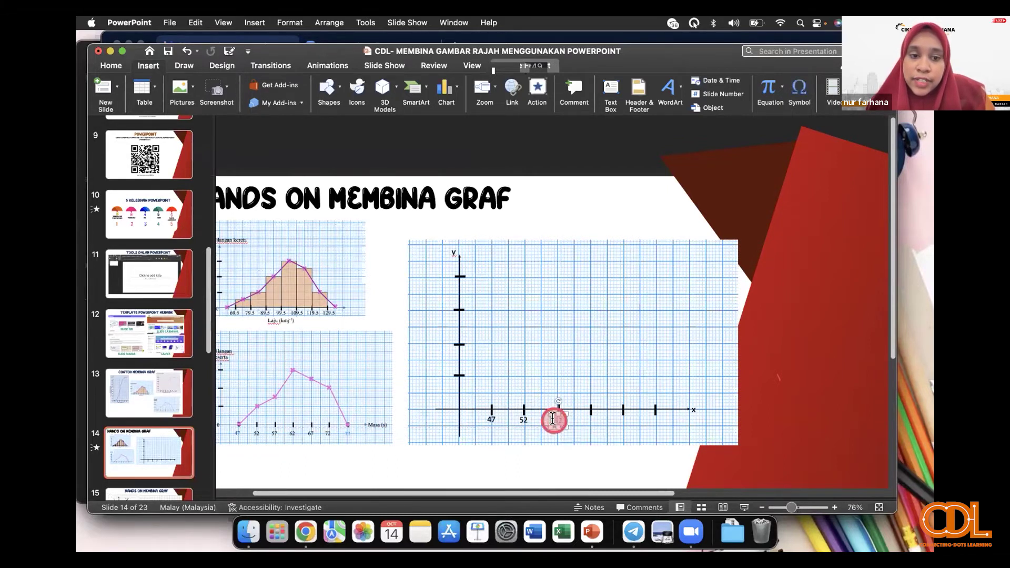
double_click(563, 421)
type("57")
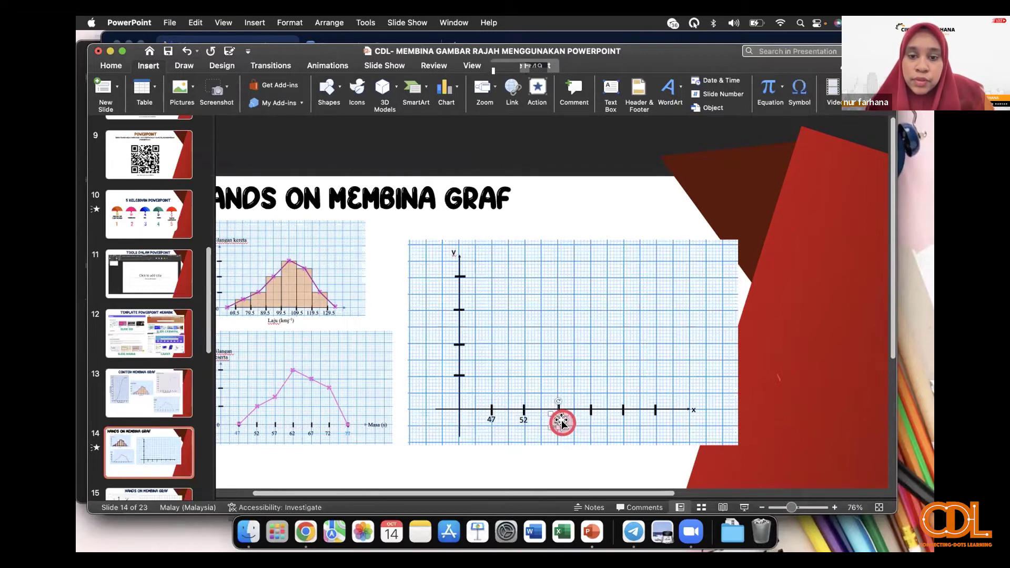
left_click_drag(581, 420, 589, 419)
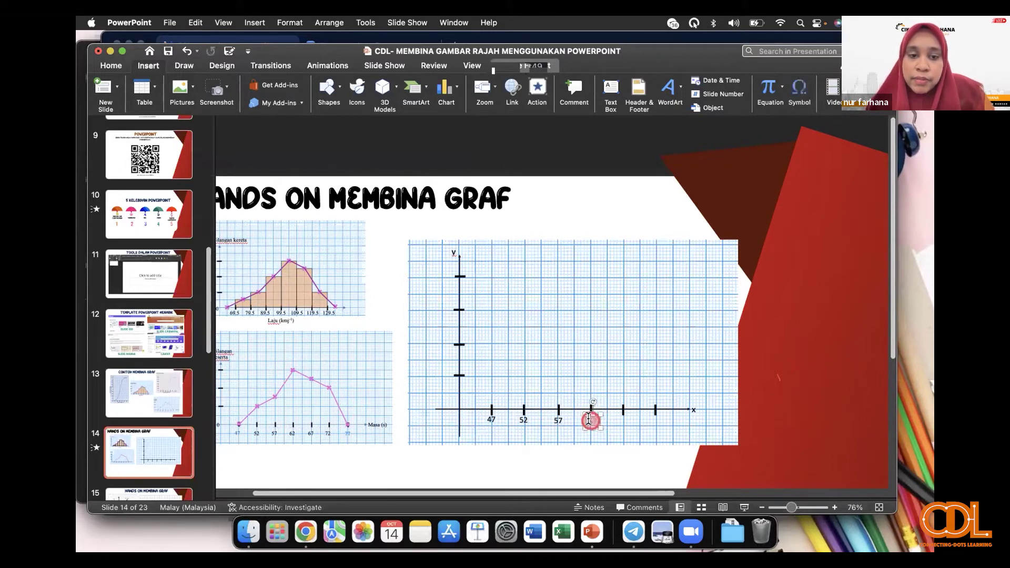
double_click(589, 419)
type("62")
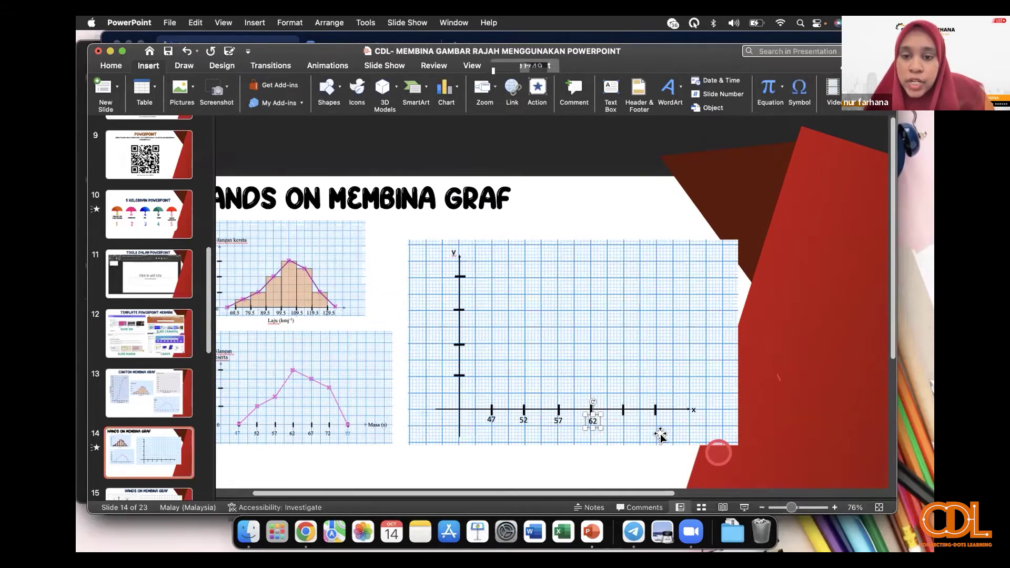
Step: Add the 67 and 72 labels at the last ticks and copy the 47 label beside the y-axis
left_click_drag(600, 420, 620, 419)
double_click(619, 419)
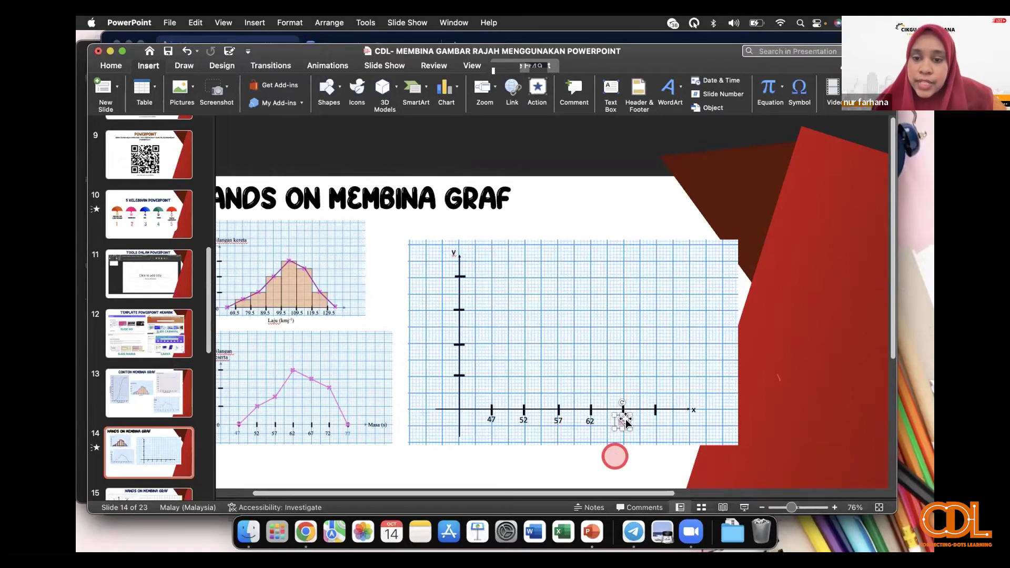
type("67")
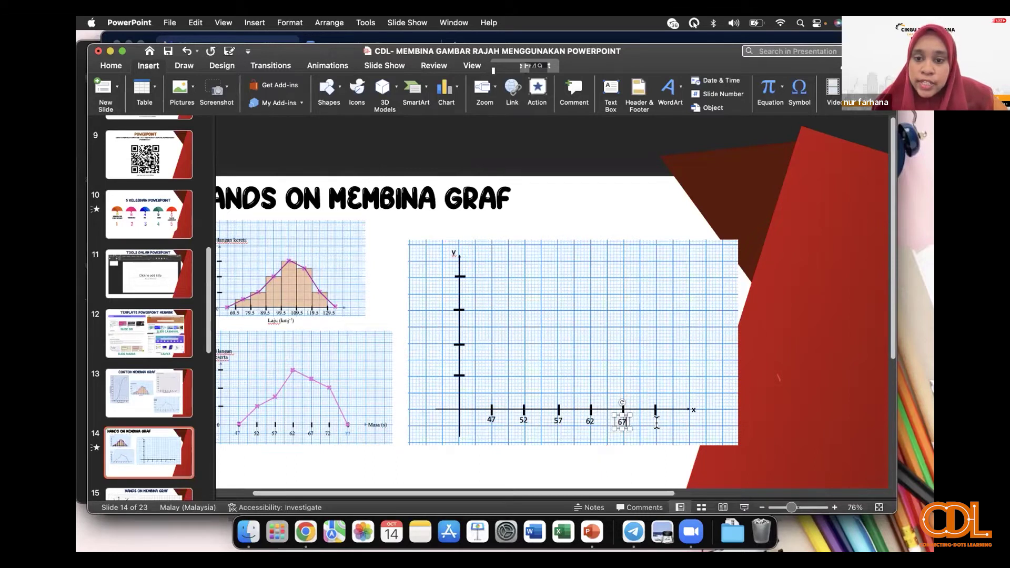
left_click_drag(630, 421, 660, 421)
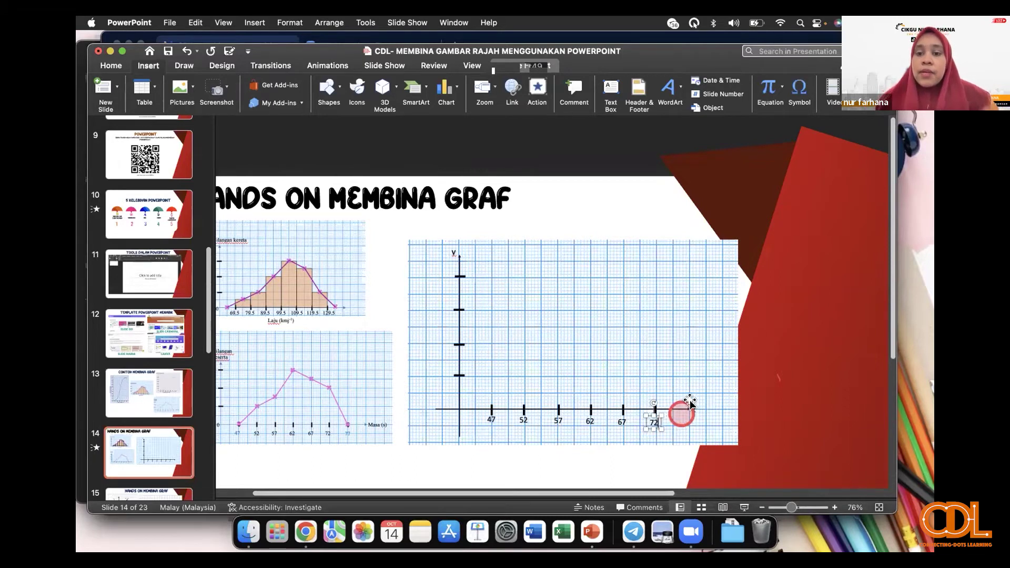
left_click(661, 422)
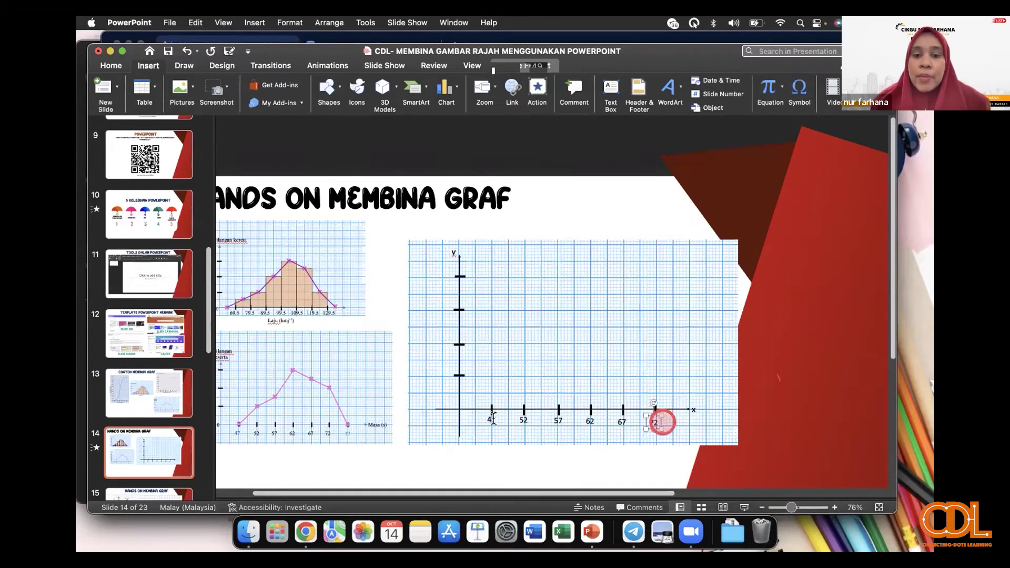
left_click(494, 420)
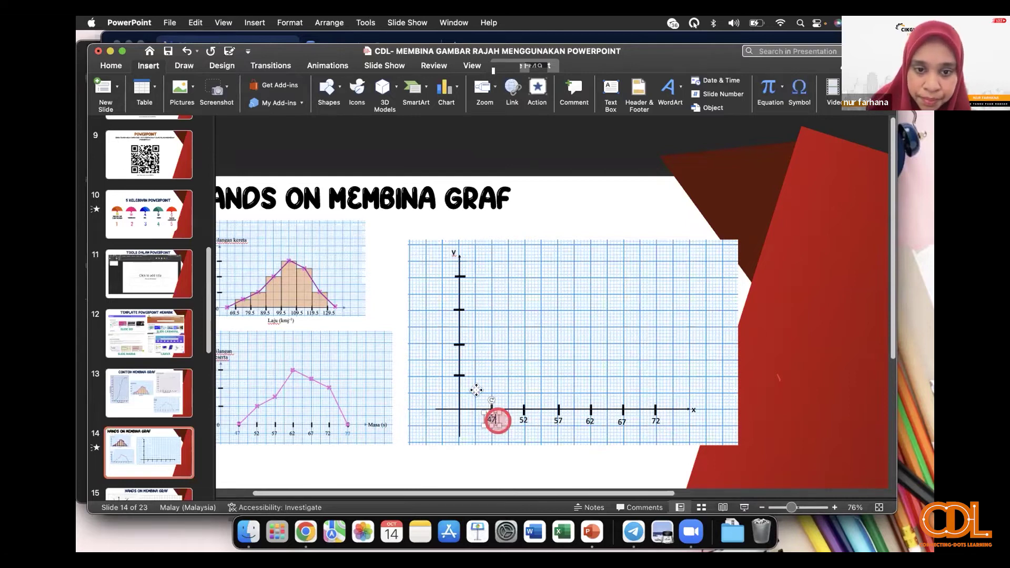
left_click_drag(492, 419, 448, 375)
Step: Fit the slide in view and turn the copied label into the 4 label at its y-axis tick
left_click(797, 508)
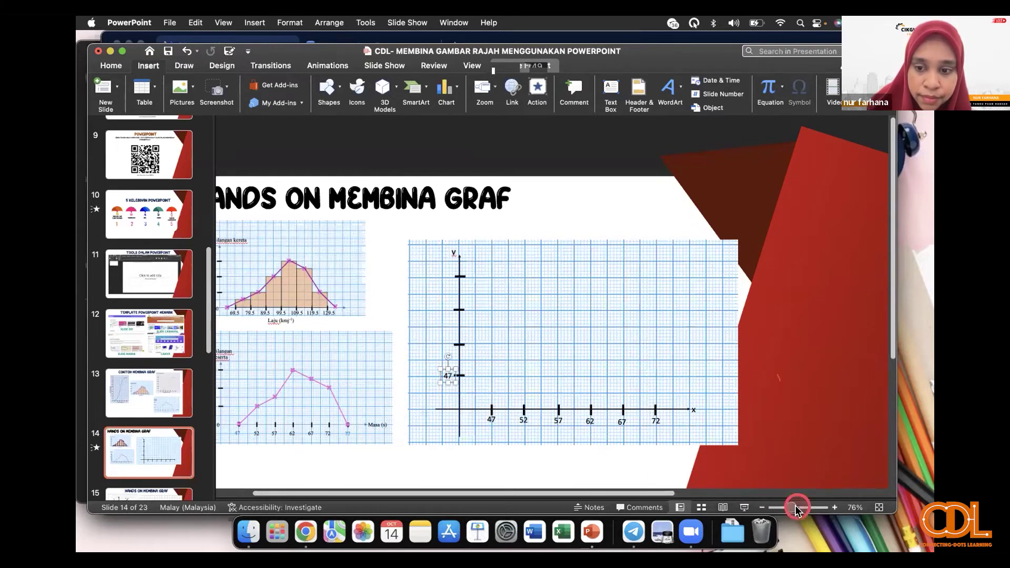
left_click_drag(797, 508, 789, 508)
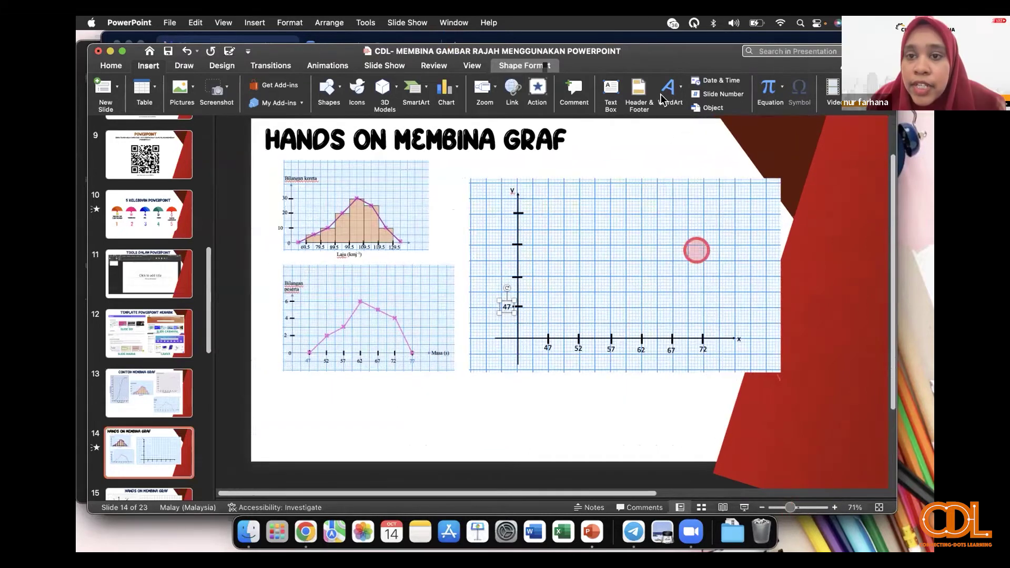
left_click(790, 509)
left_click(503, 334)
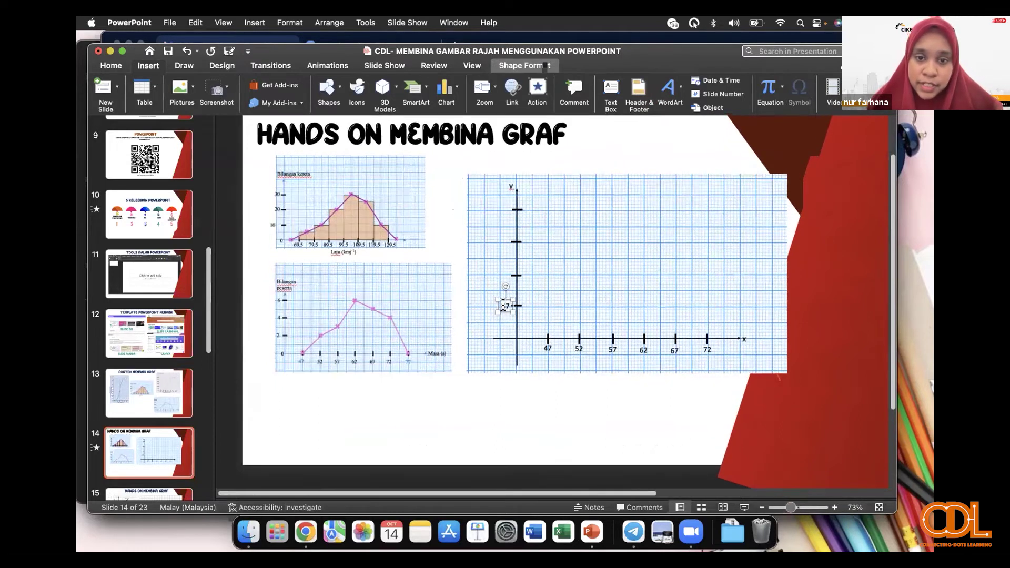
left_click(501, 306)
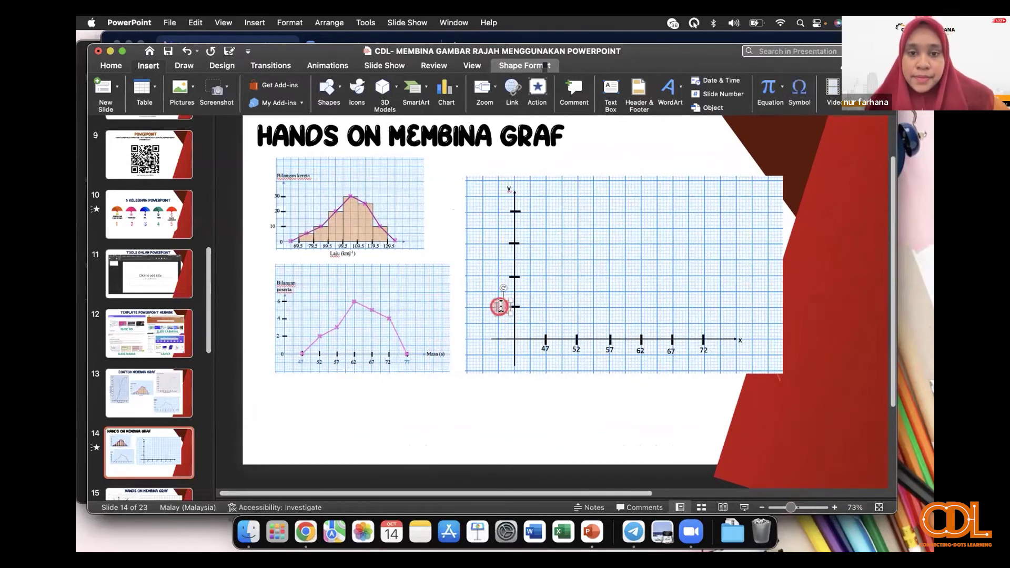
left_click_drag(504, 308, 456, 266)
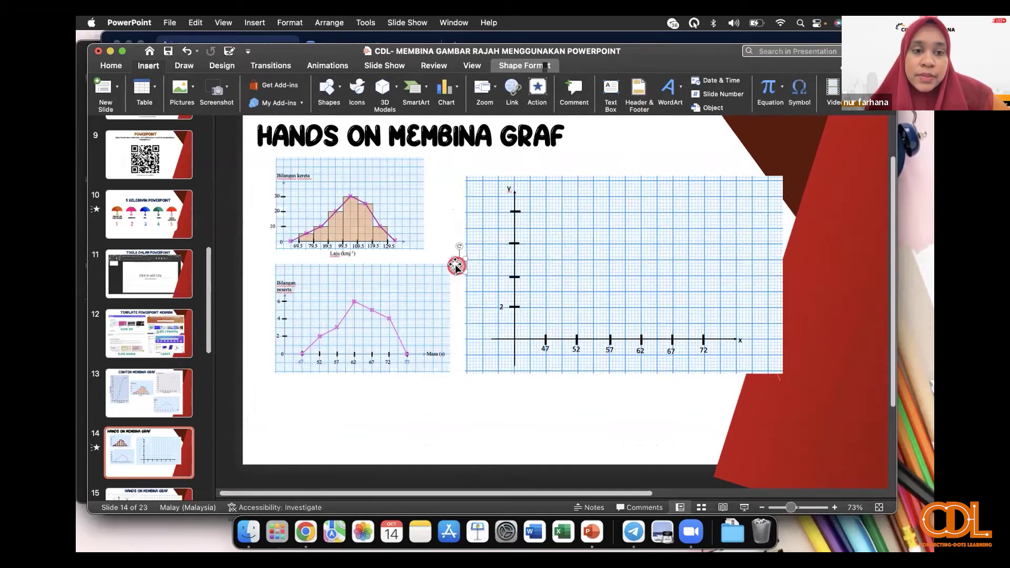
left_click(458, 269)
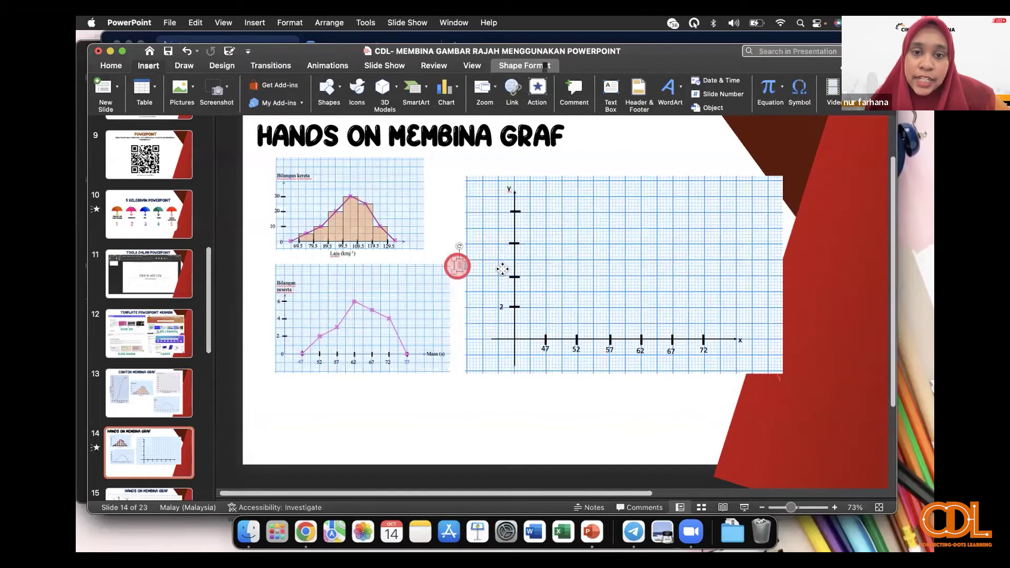
left_click(466, 268)
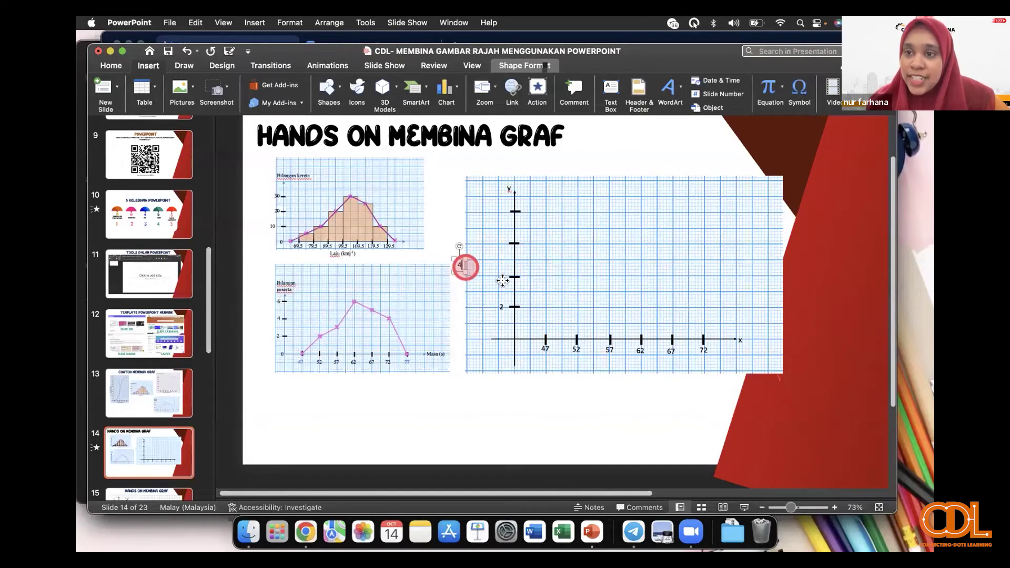
left_click_drag(463, 267, 504, 282)
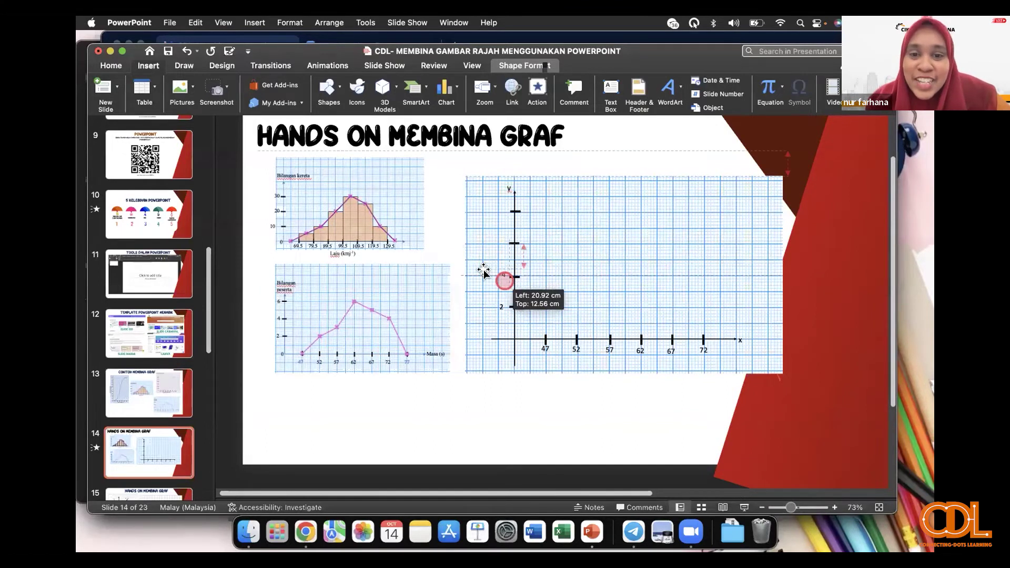
Step: Align the 6 label with its tick, make the top label read 8, and marquee-select the y-axis parts
left_click(502, 248)
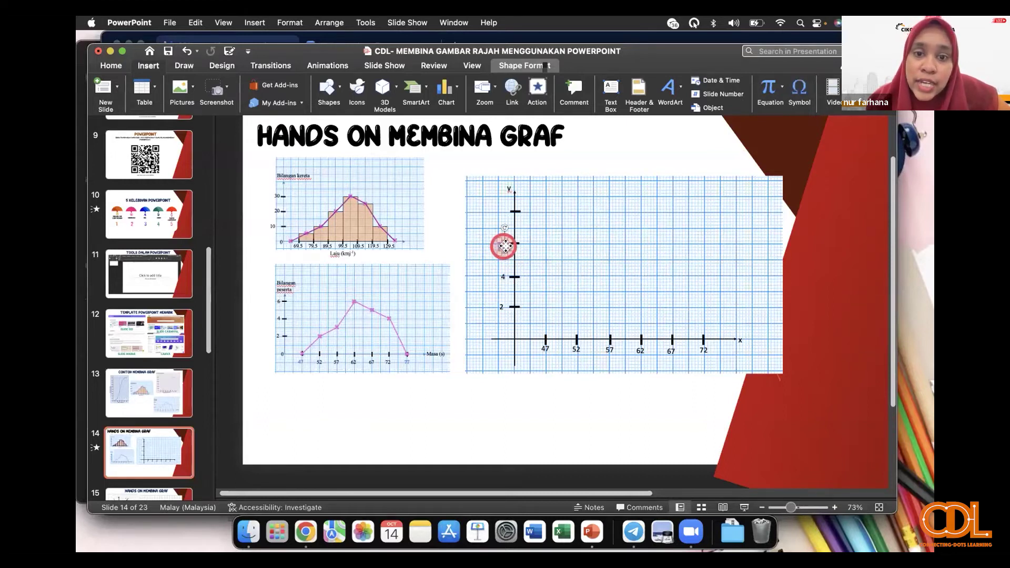
mouse_move(505, 246)
left_mouse_down()
mouse_move(518, 242)
mouse_move(507, 247)
mouse_move(506, 210)
left_mouse_up()
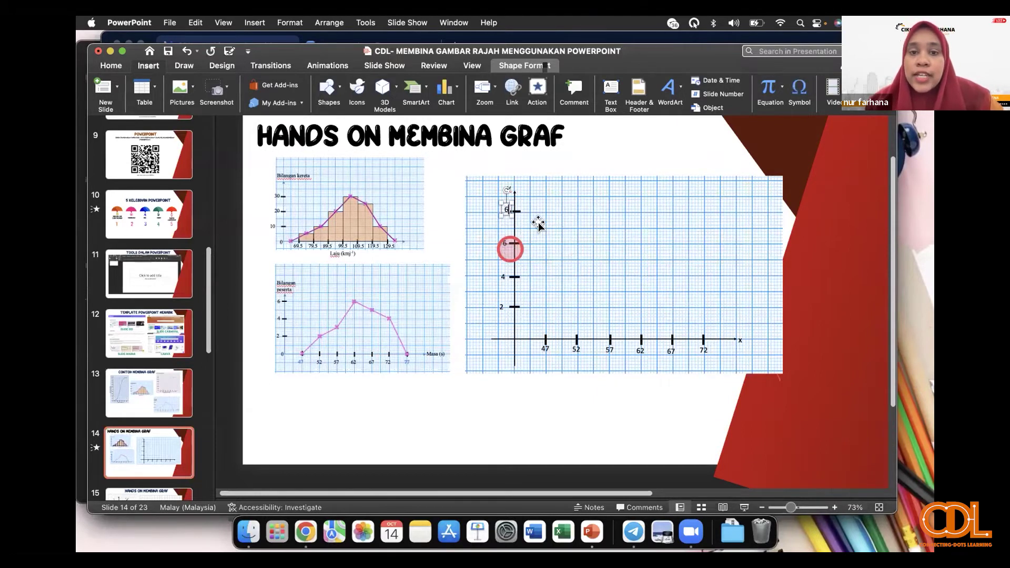
left_click(515, 208)
left_click(514, 208)
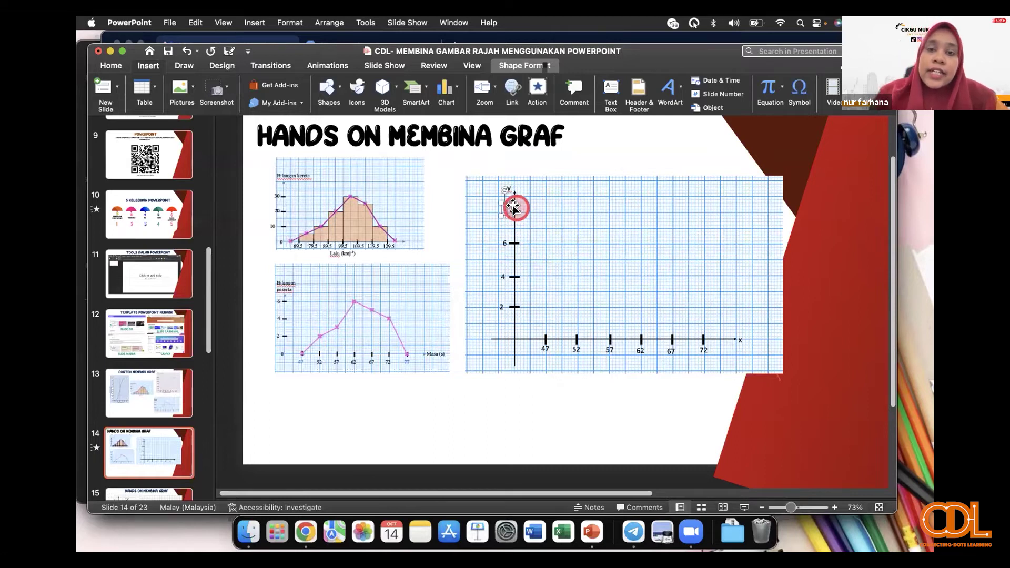
left_click(505, 211)
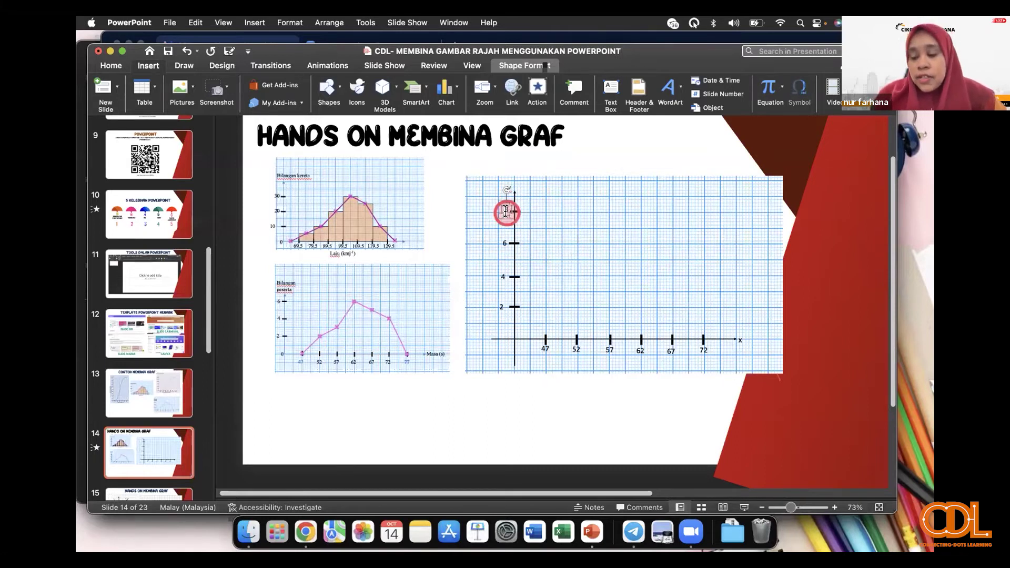
left_click(553, 165)
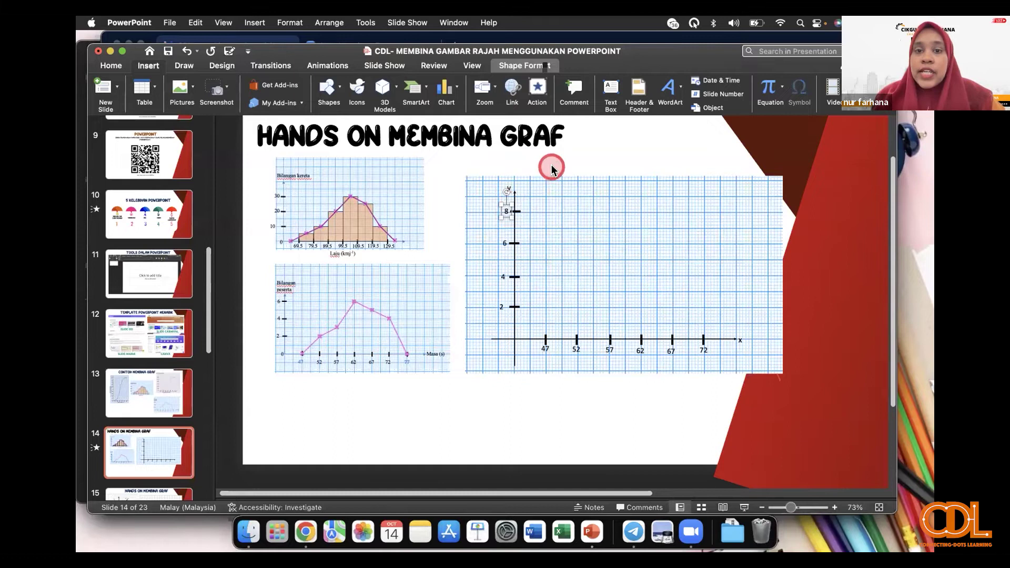
left_click(690, 163)
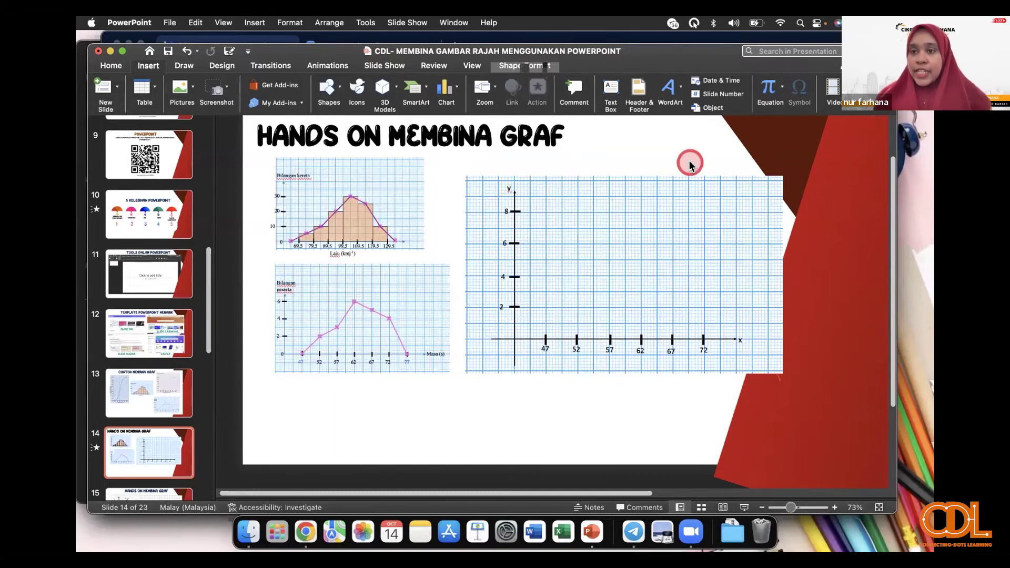
left_click(681, 172)
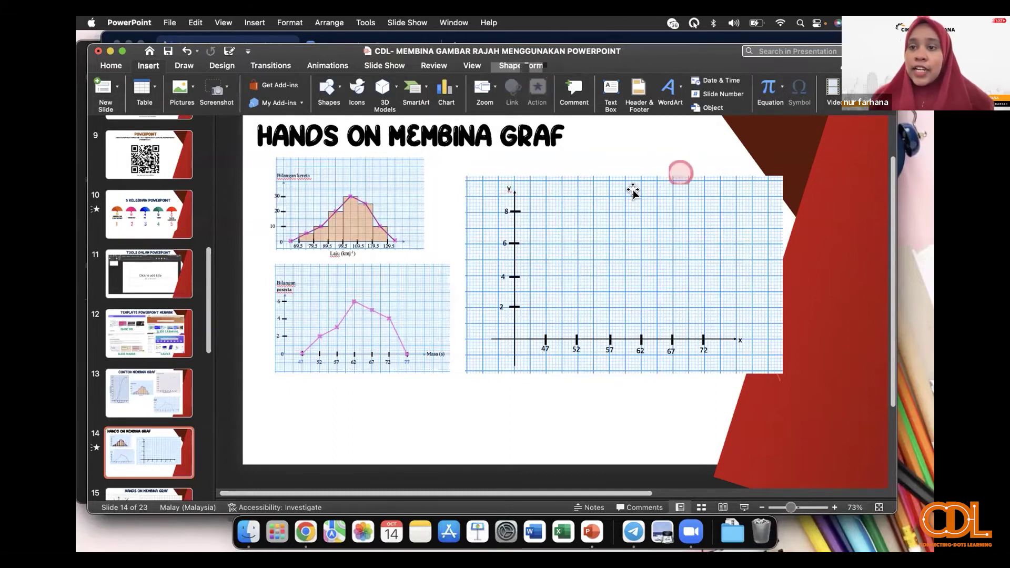
left_click(439, 163)
mouse_move(453, 162)
left_mouse_down()
mouse_move(526, 382)
mouse_move(539, 373)
left_mouse_up()
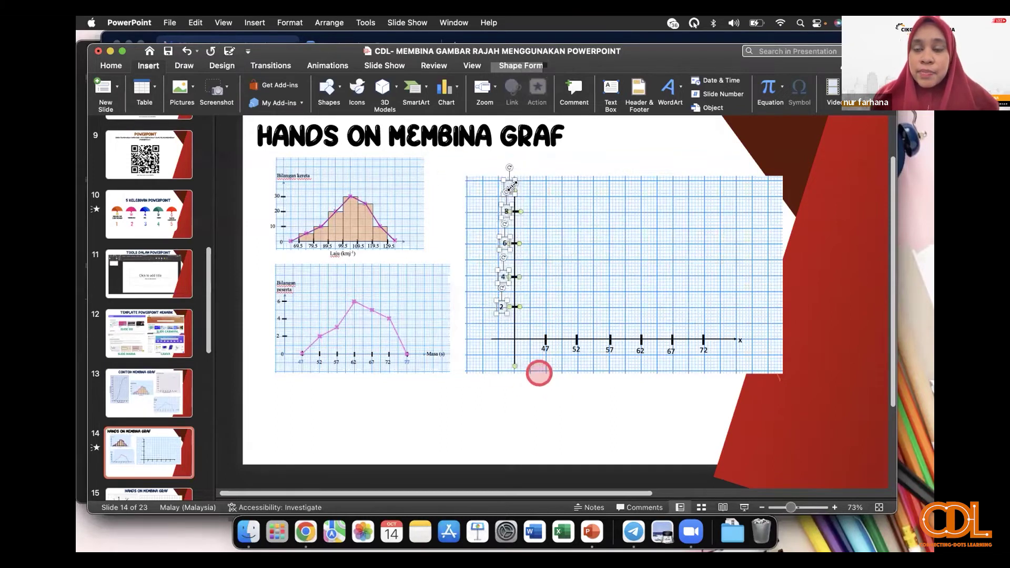
Step: Group the y-axis ticks and labels via right-click Group and settle the group on the graph
left_click(568, 348)
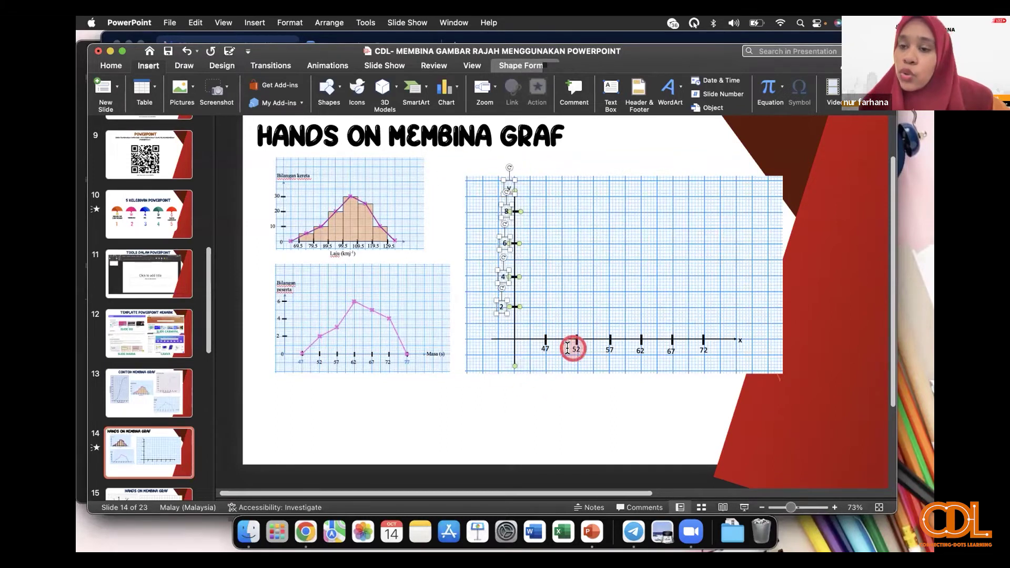
left_click(508, 329)
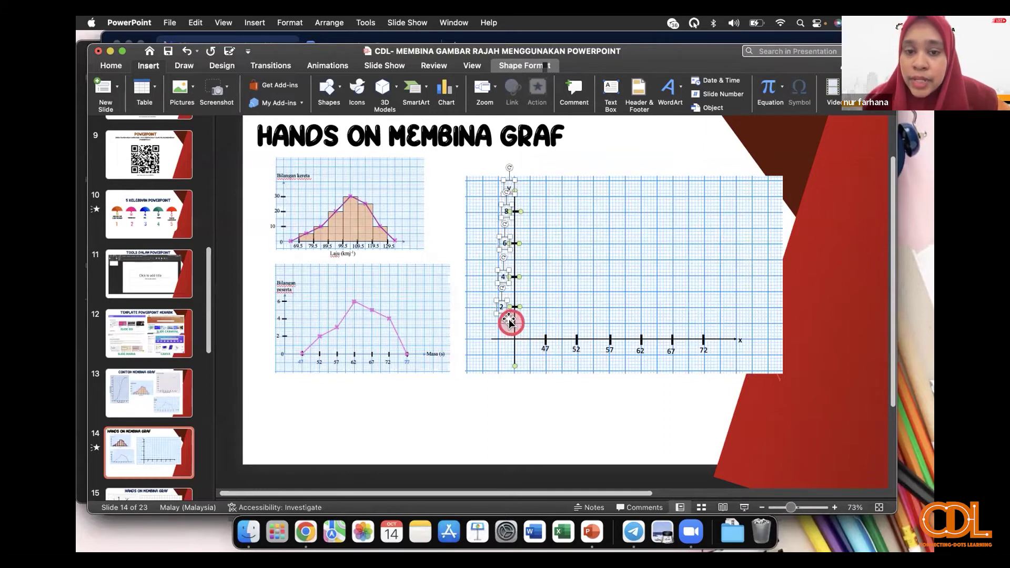
left_click(504, 310)
right_click(508, 299)
mouse_move(526, 351)
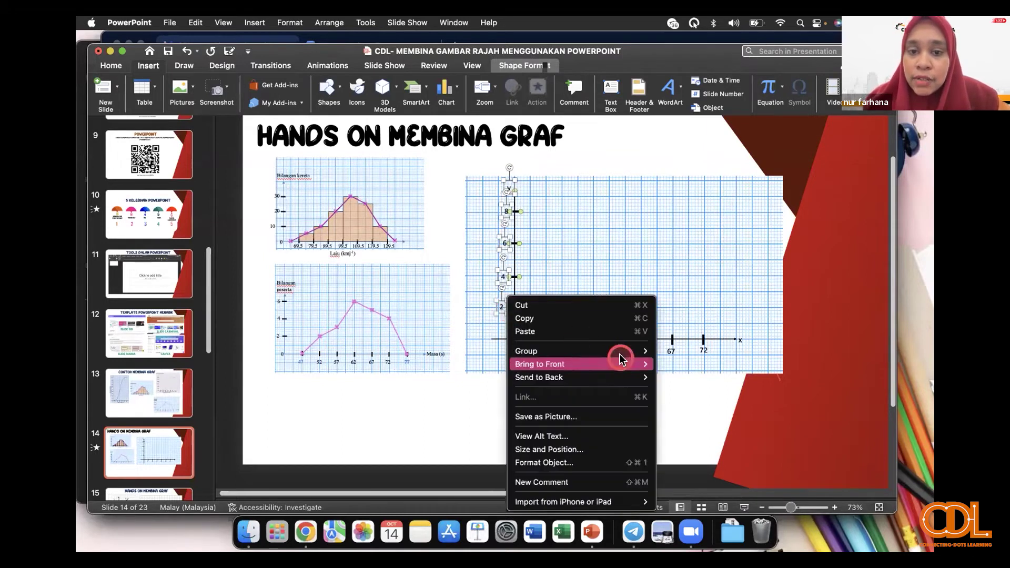
left_click(655, 391)
left_click(530, 278)
left_click_drag(530, 276, 489, 285)
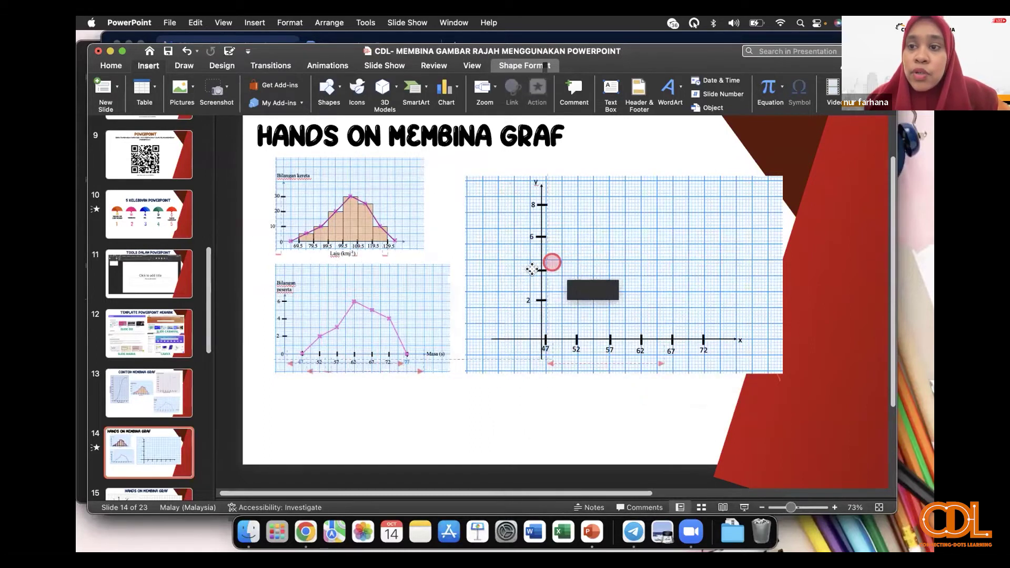
left_click_drag(527, 270, 528, 281)
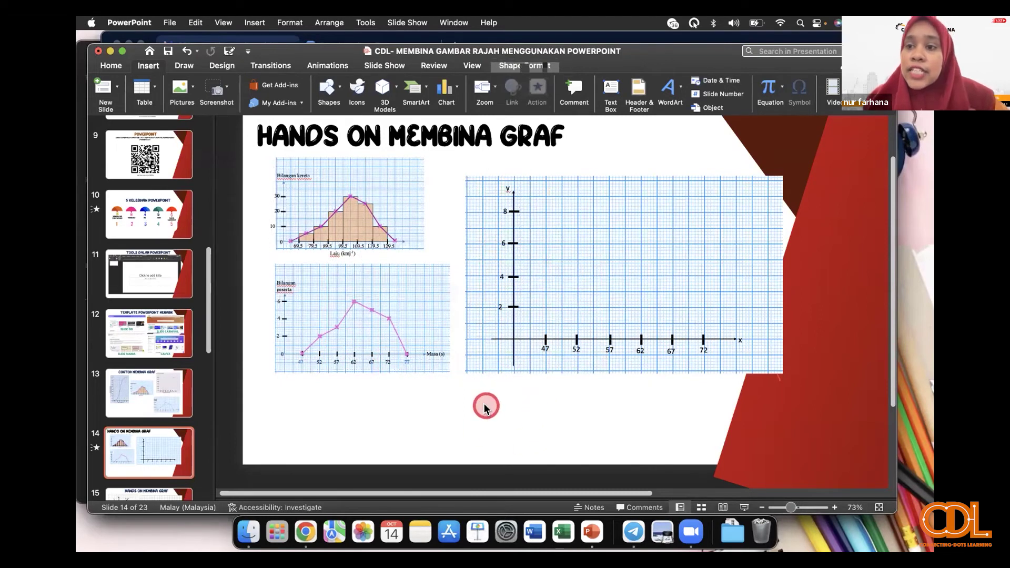
Step: Select the x-axis ticks and labels and group them with Cmd+Option+G
left_click_drag(753, 403, 770, 322)
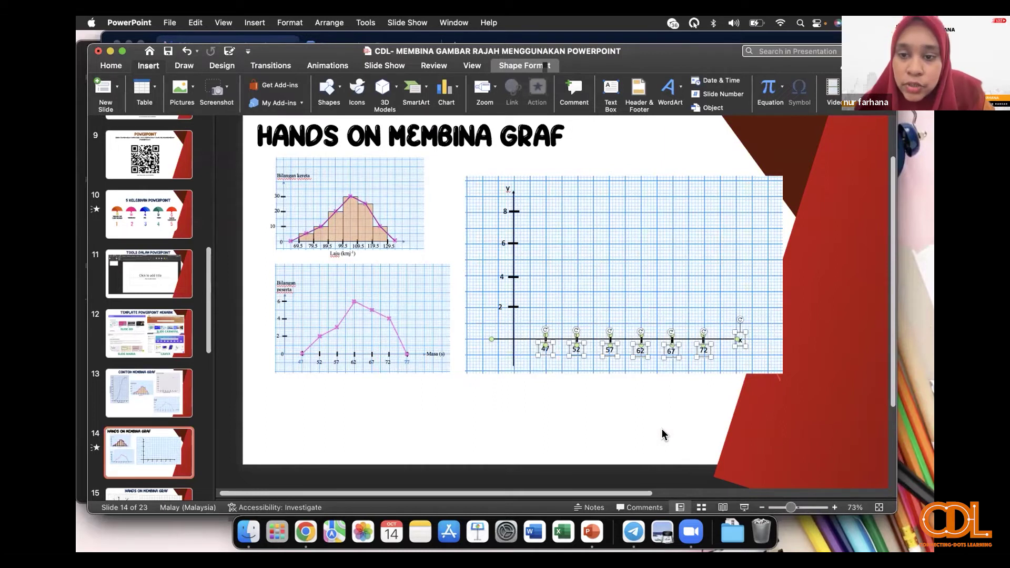
left_click(662, 430)
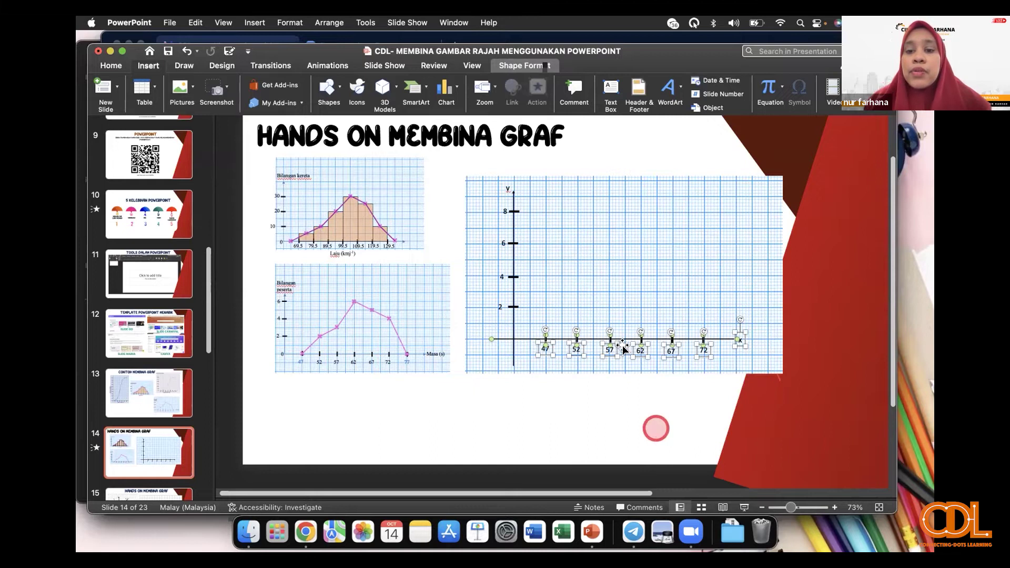
key("super+alt+g")
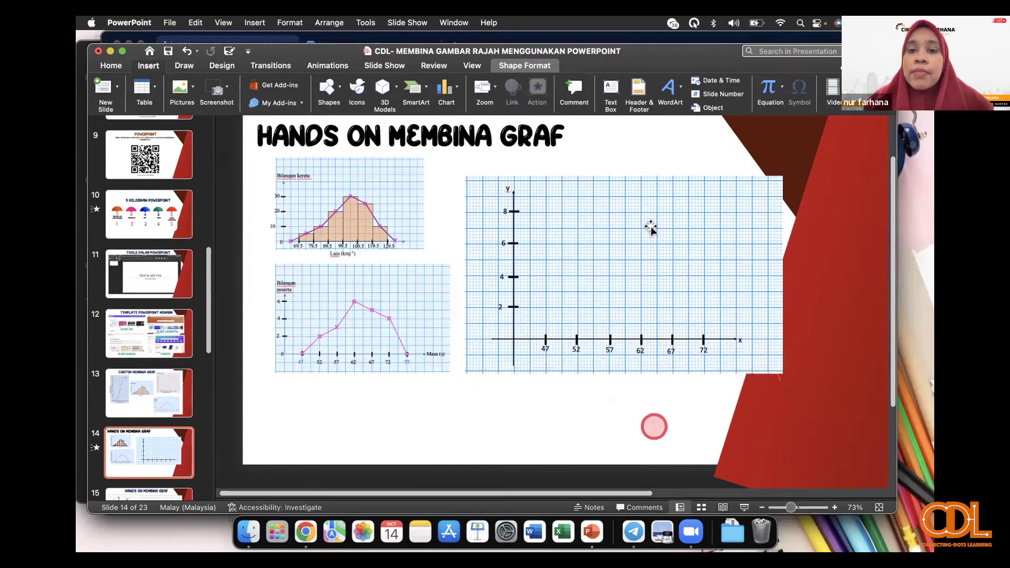
left_click(651, 227)
left_click(651, 227)
left_click(516, 210)
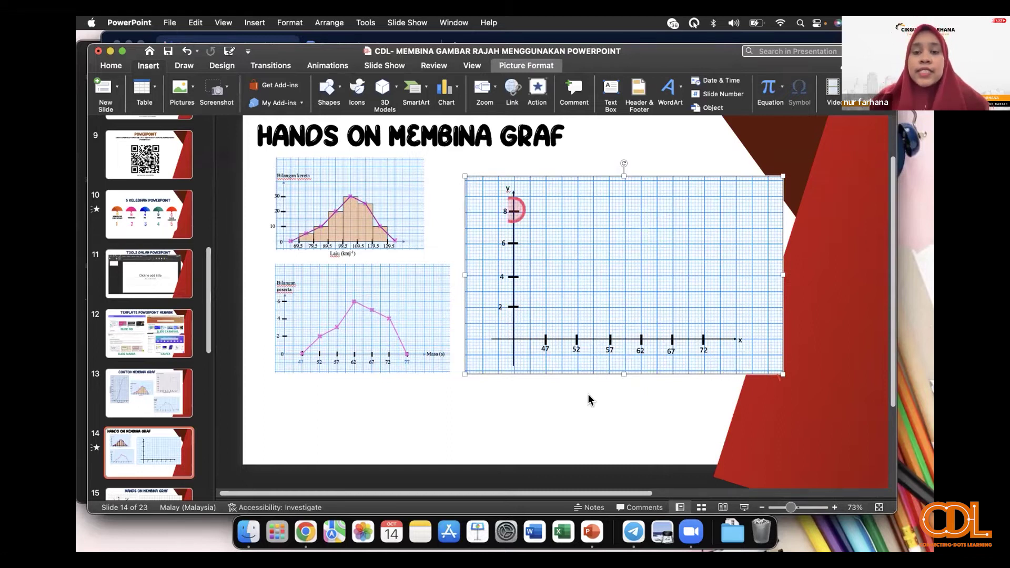
left_click(565, 410)
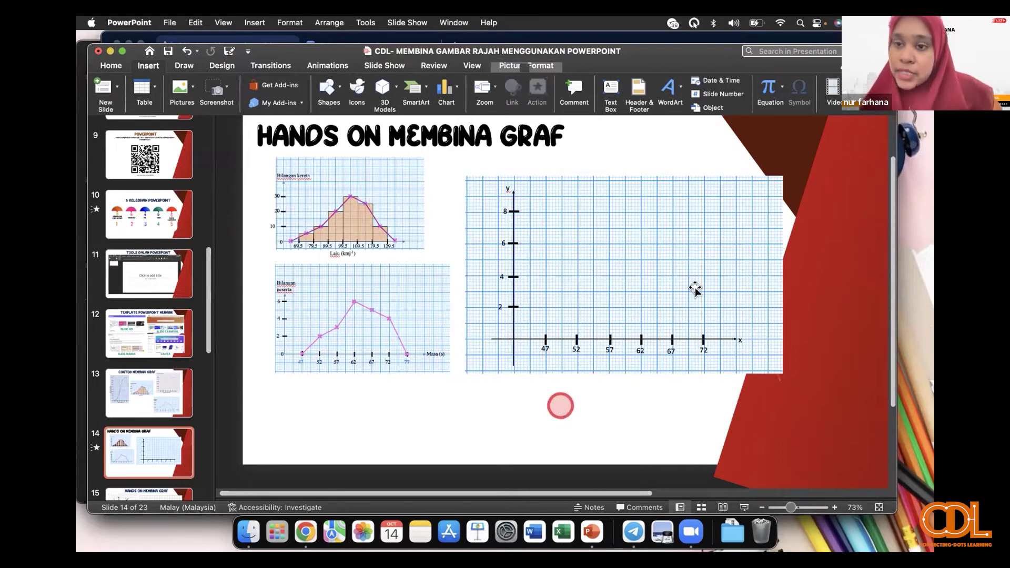
left_click(683, 300)
left_click(484, 415)
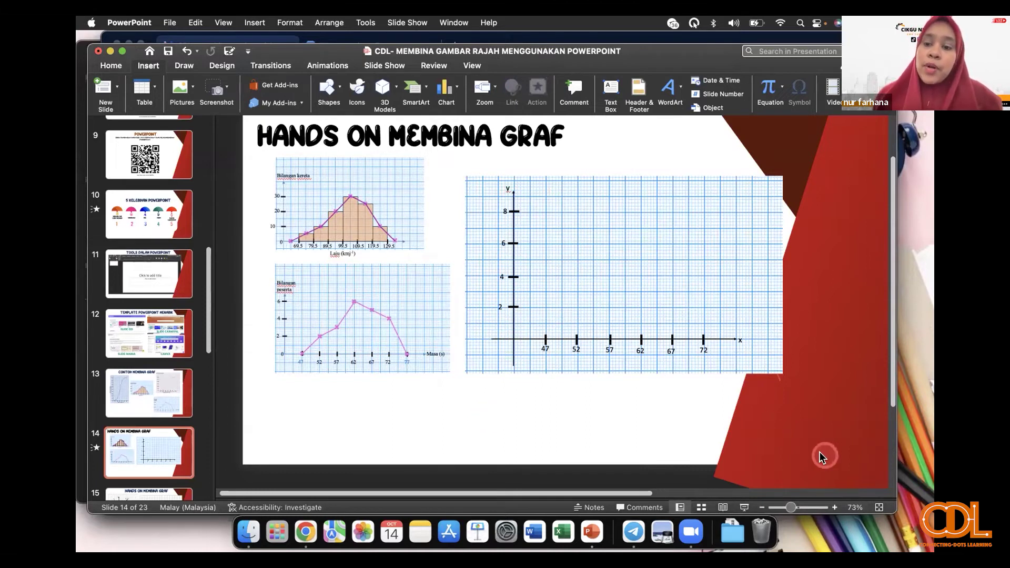
left_click(793, 507)
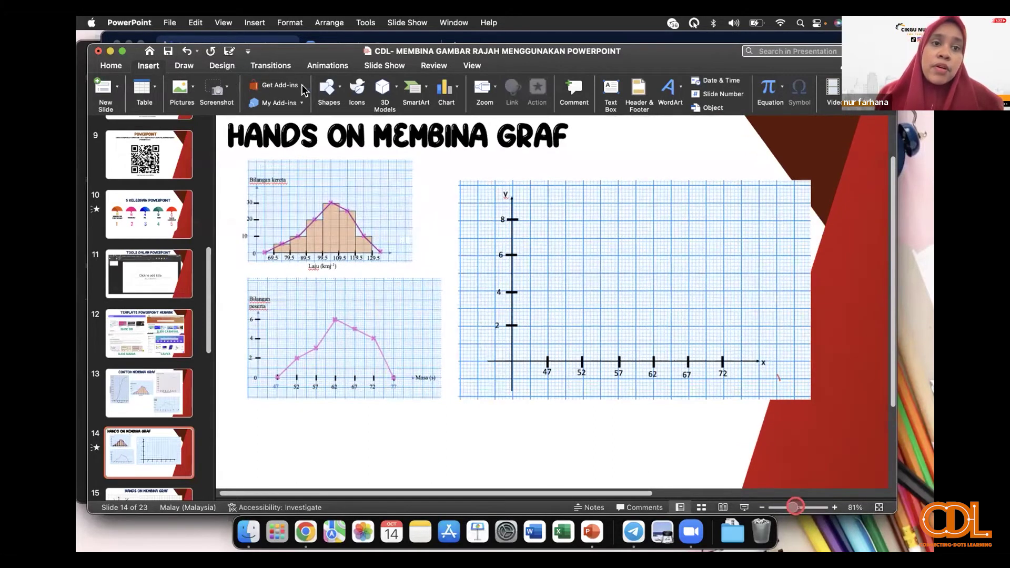
Step: Draw a short straight line and move it just below the graph
left_click_drag(614, 491, 672, 480)
left_click(327, 89)
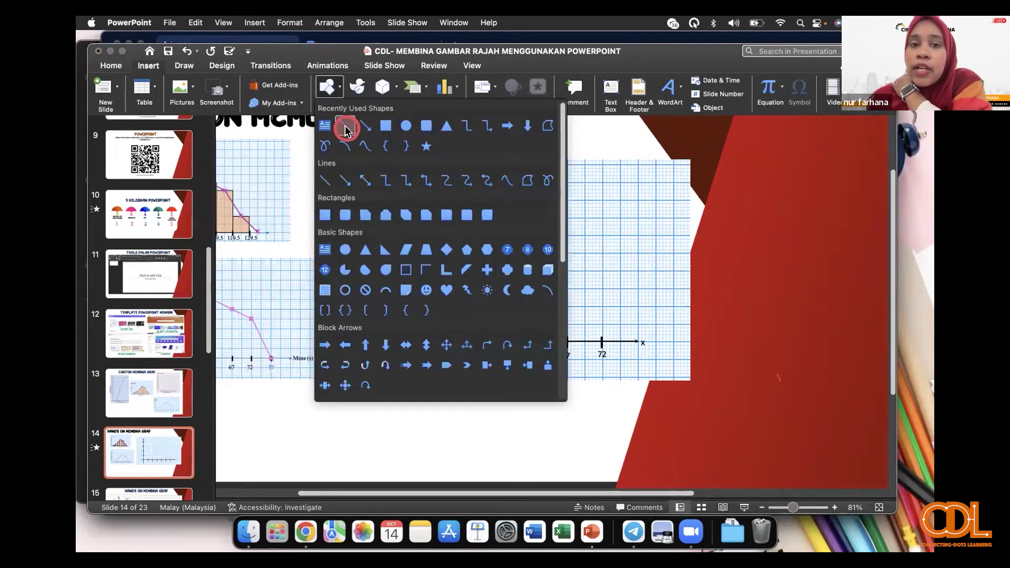
left_click(344, 125)
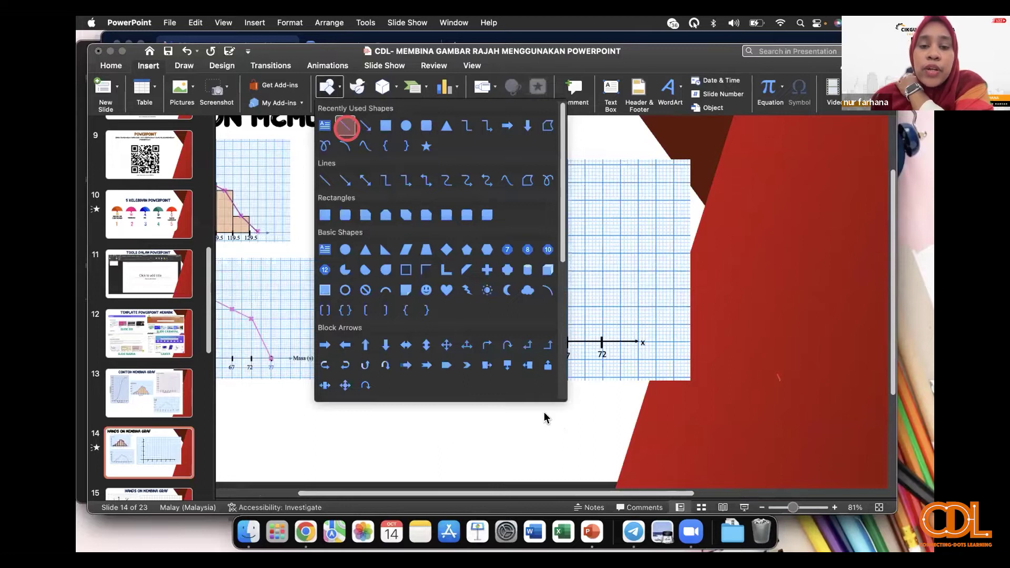
left_click(450, 442)
left_click(473, 307)
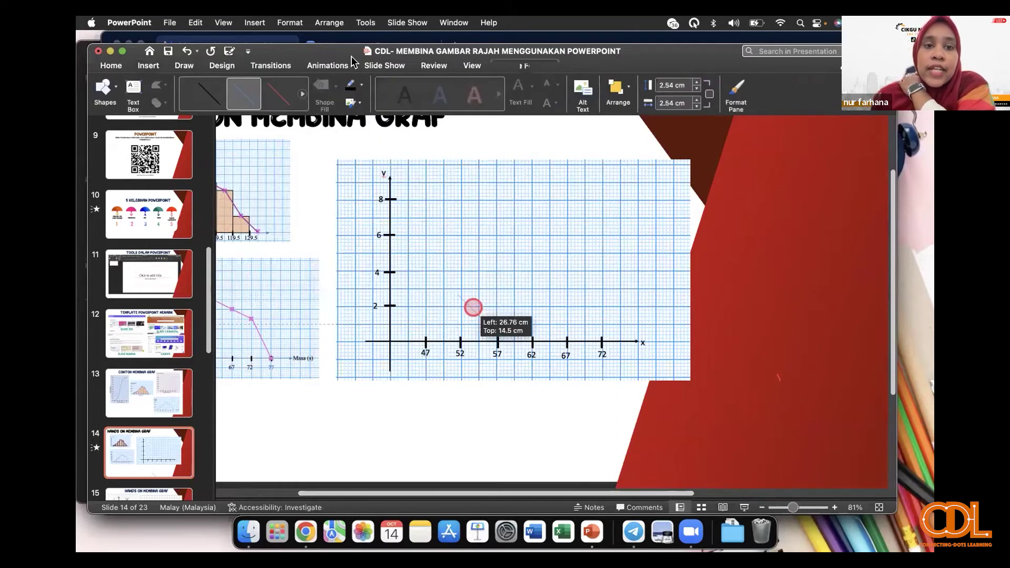
left_click_drag(473, 308, 478, 439)
Step: Make the line orange at 2¼ pt and place it from (47, 2) to (52, 4)
left_click(352, 86)
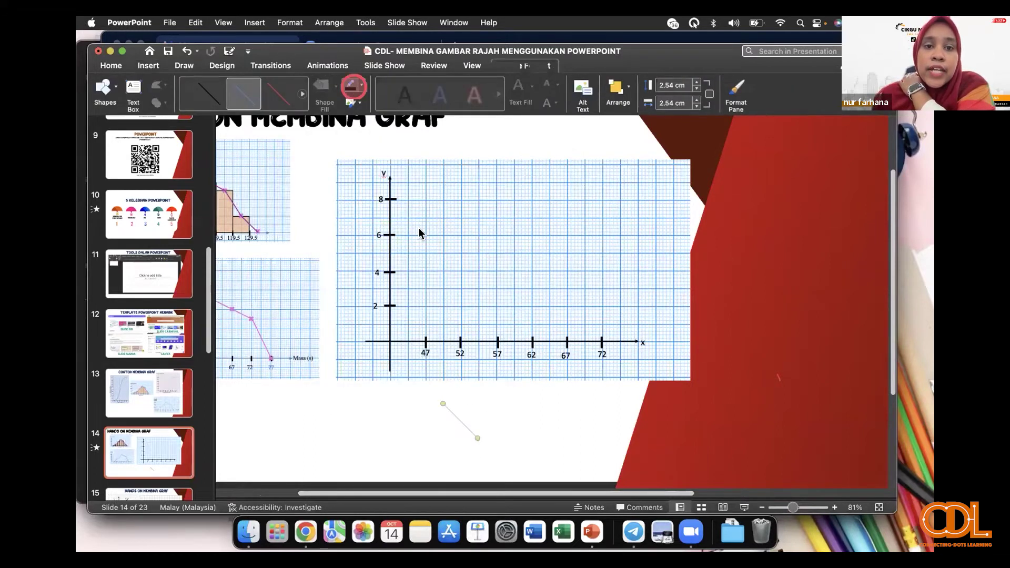
left_click(441, 216)
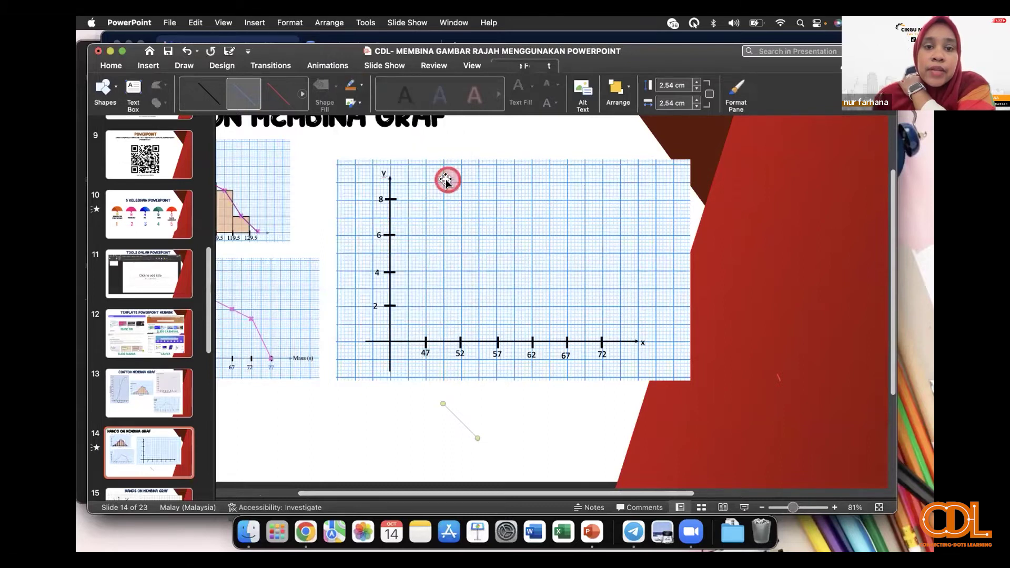
left_click(361, 85)
left_click(519, 373)
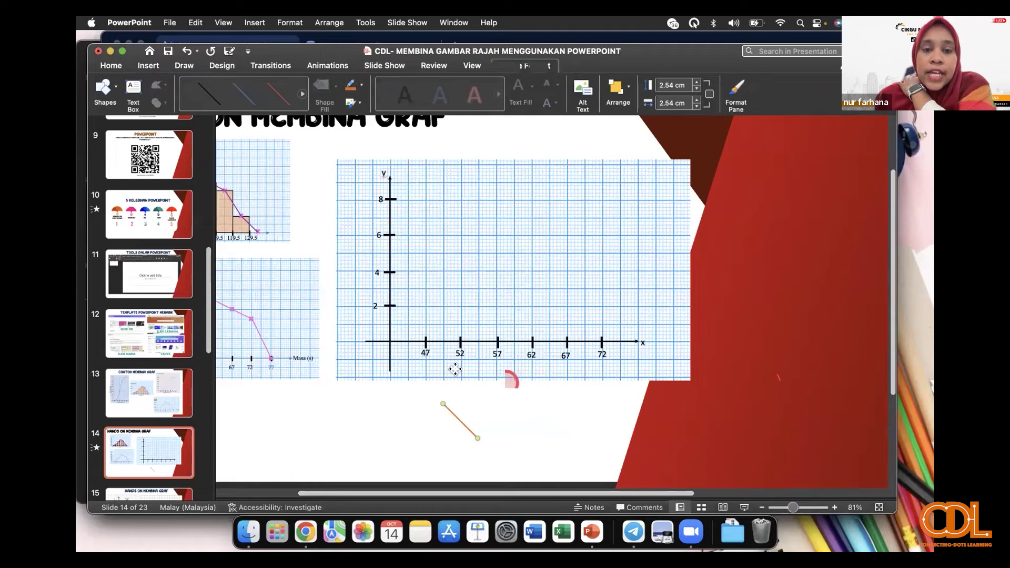
mouse_move(443, 342)
left_mouse_down()
mouse_move(458, 340)
mouse_move(461, 273)
left_mouse_up()
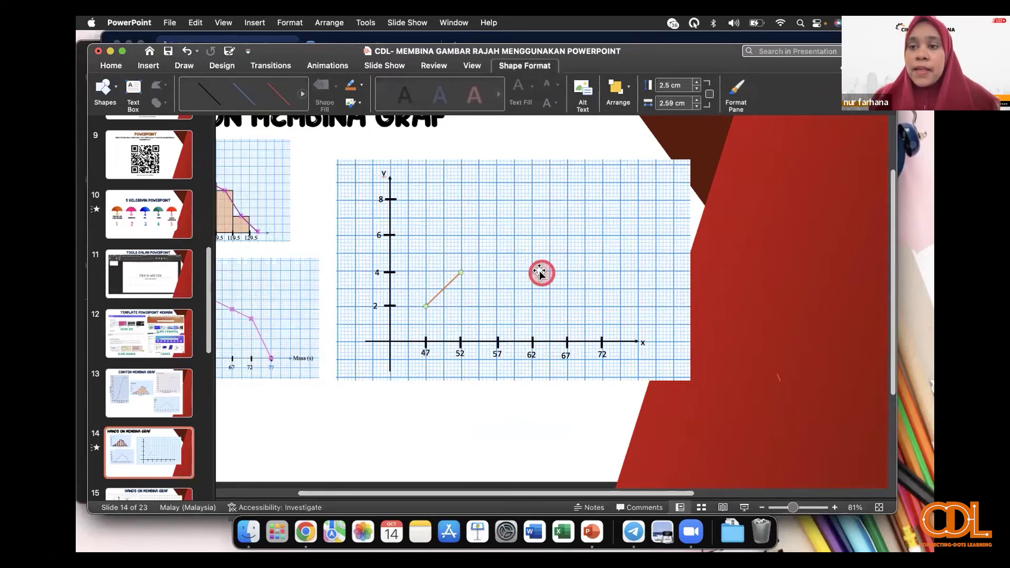
left_click(147, 71)
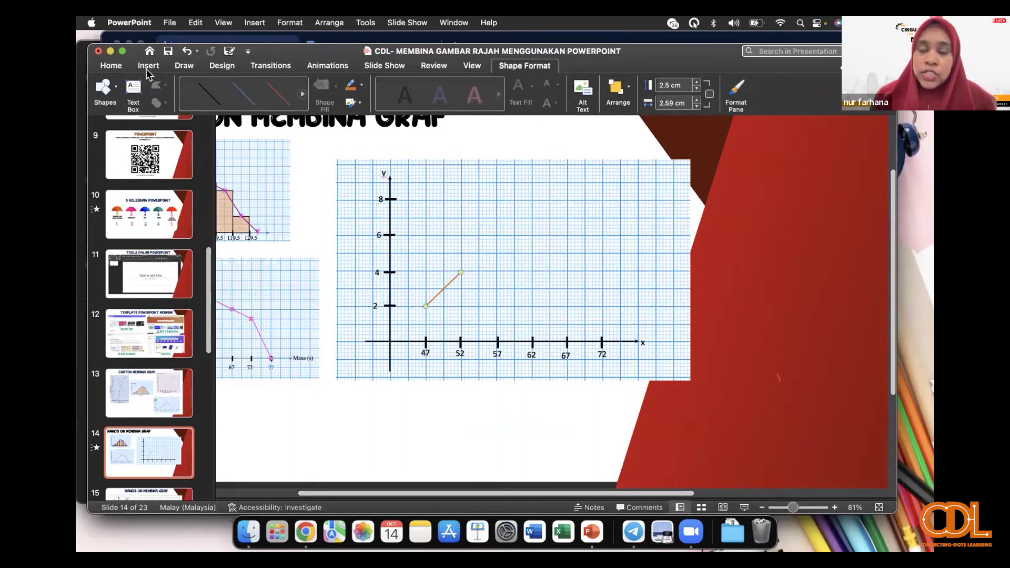
Step: Apply a new arrow end style to the orange line
left_click(305, 132)
left_click(361, 96)
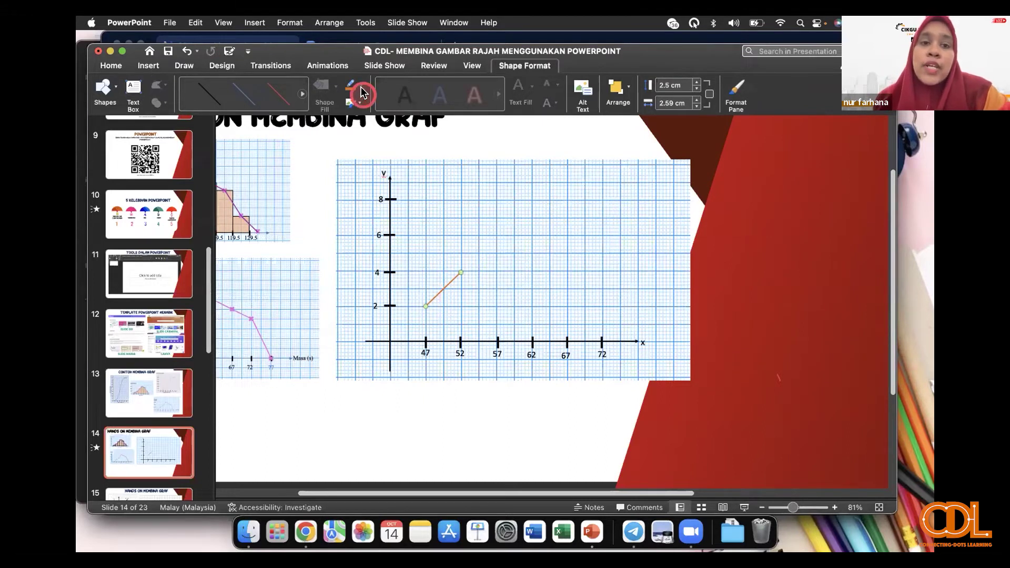
left_click(362, 88)
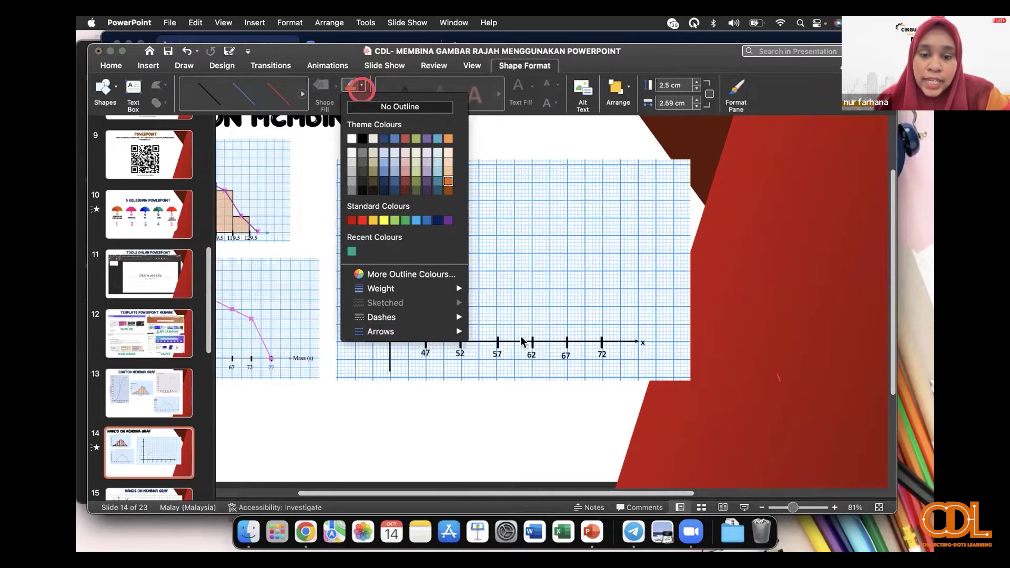
mouse_move(381, 332)
left_click(521, 338)
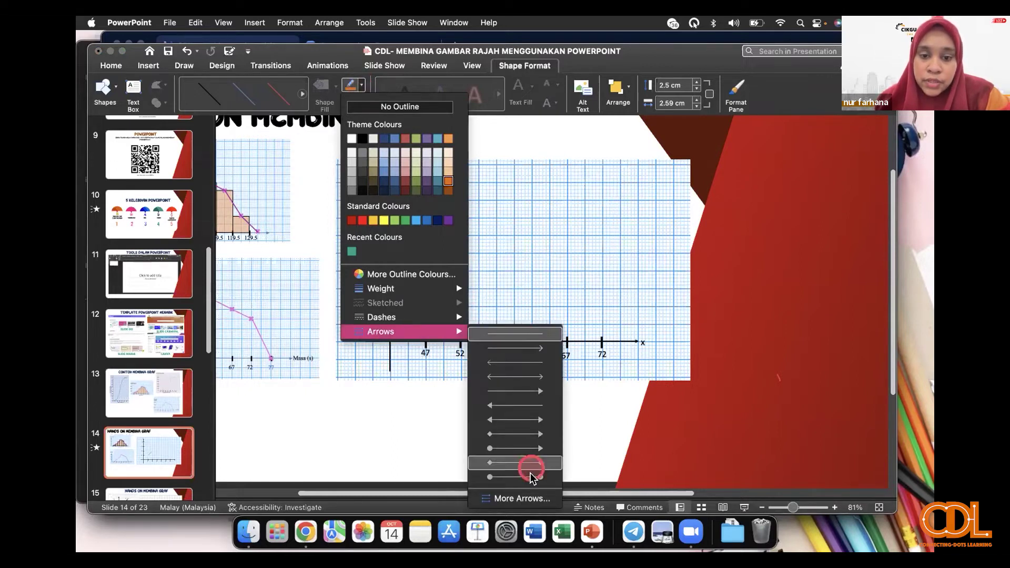
left_click(532, 464)
Step: Drag the line's upper endpoint exactly onto (52, 4) and zoom in on the graph
left_click_drag(446, 297, 461, 268)
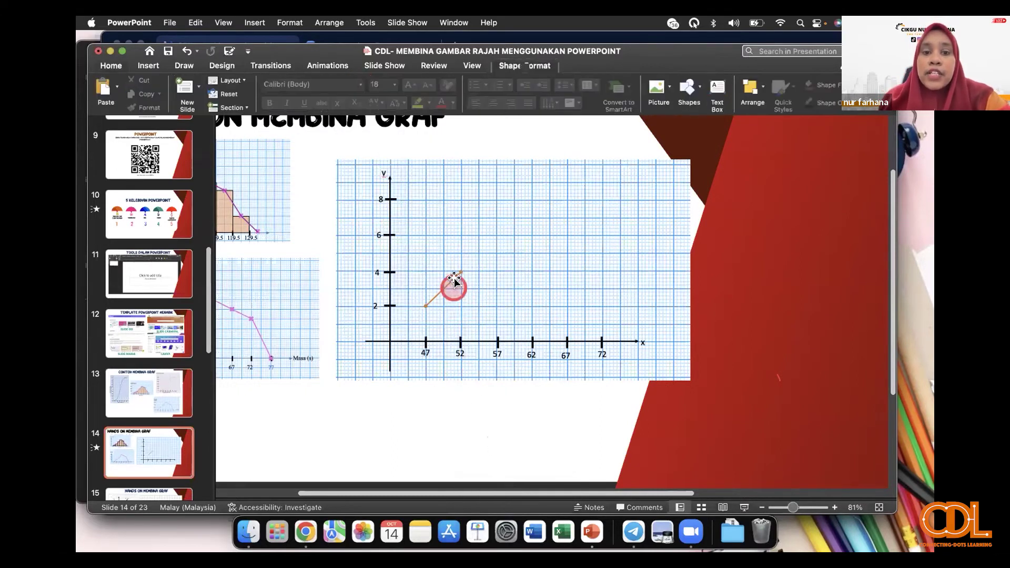
left_click(656, 345)
left_click(795, 509)
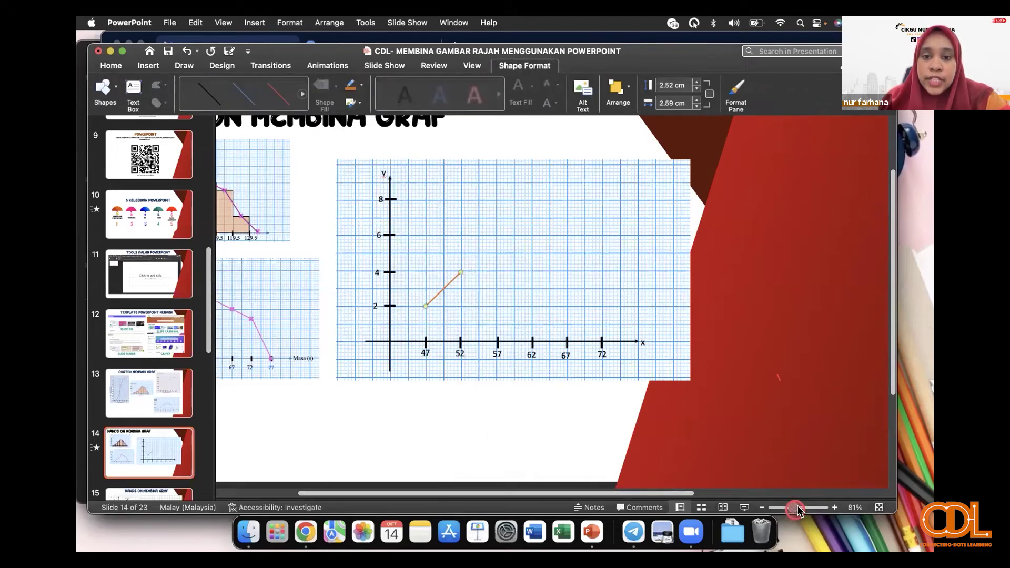
left_click_drag(795, 508, 802, 507)
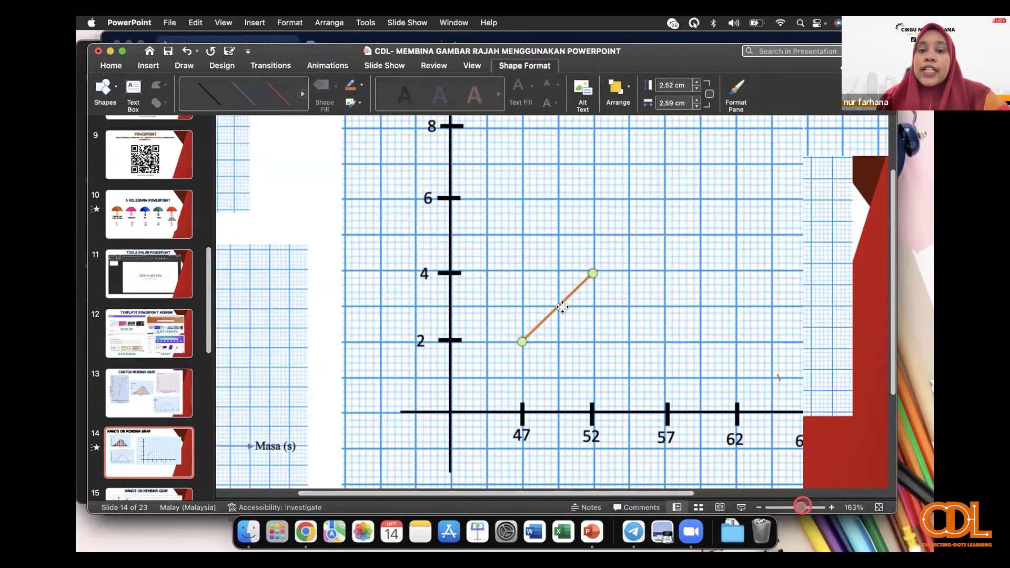
left_click(576, 295)
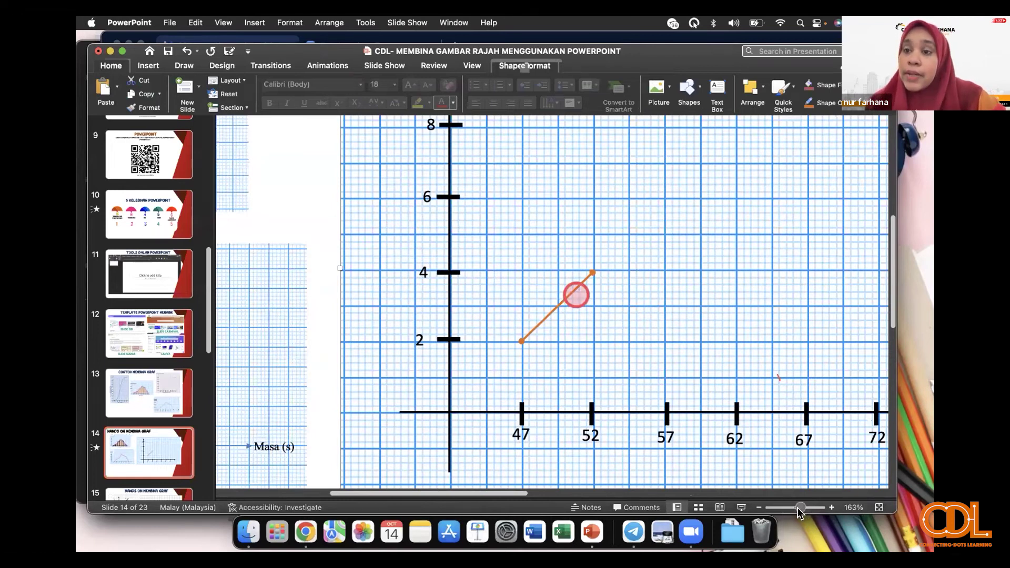
left_click(571, 316)
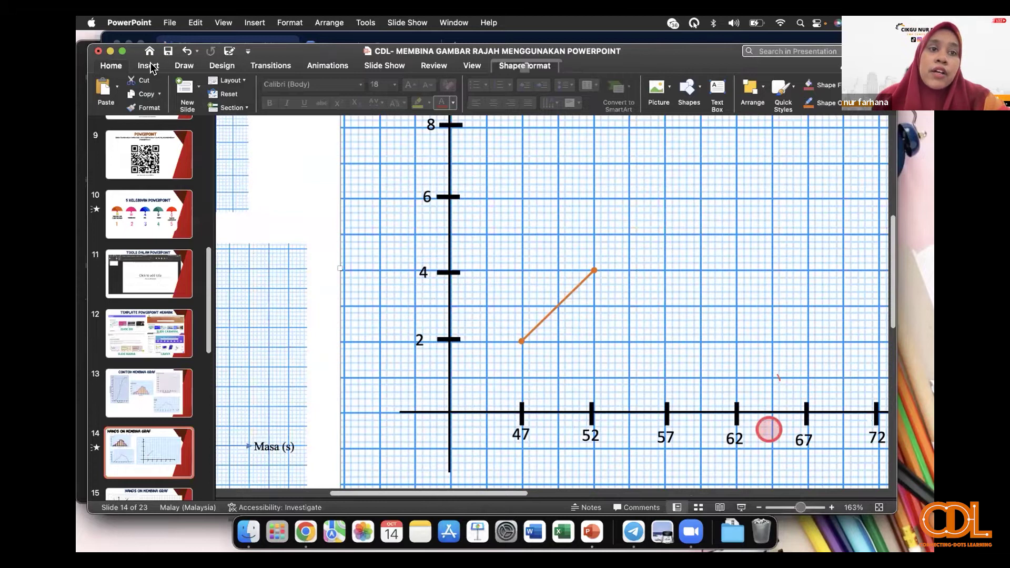
scroll(491, 308, "down", 1)
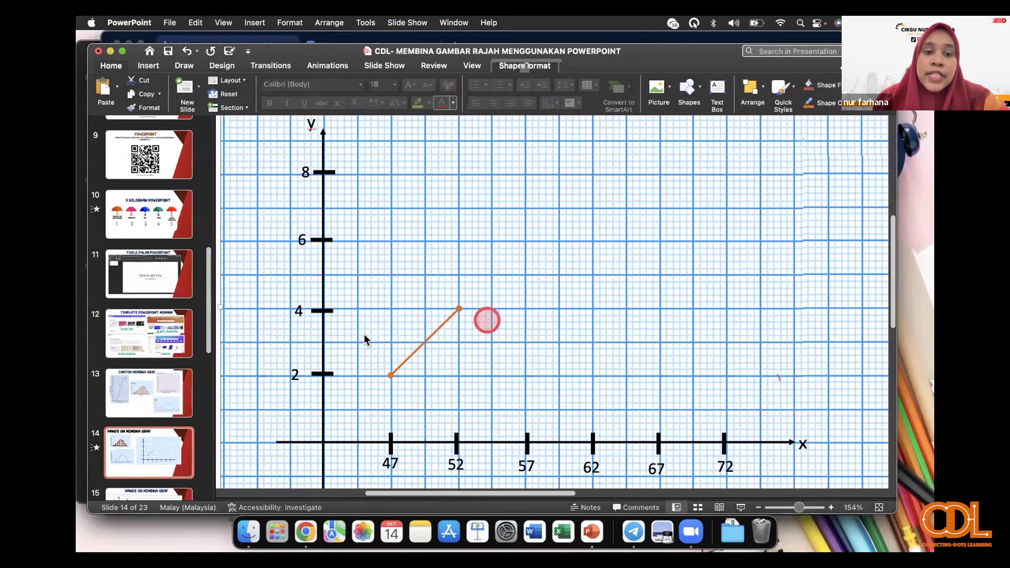
Step: Draw a blue Multiply equation shape above the orange line
left_click(148, 65)
left_click(339, 87)
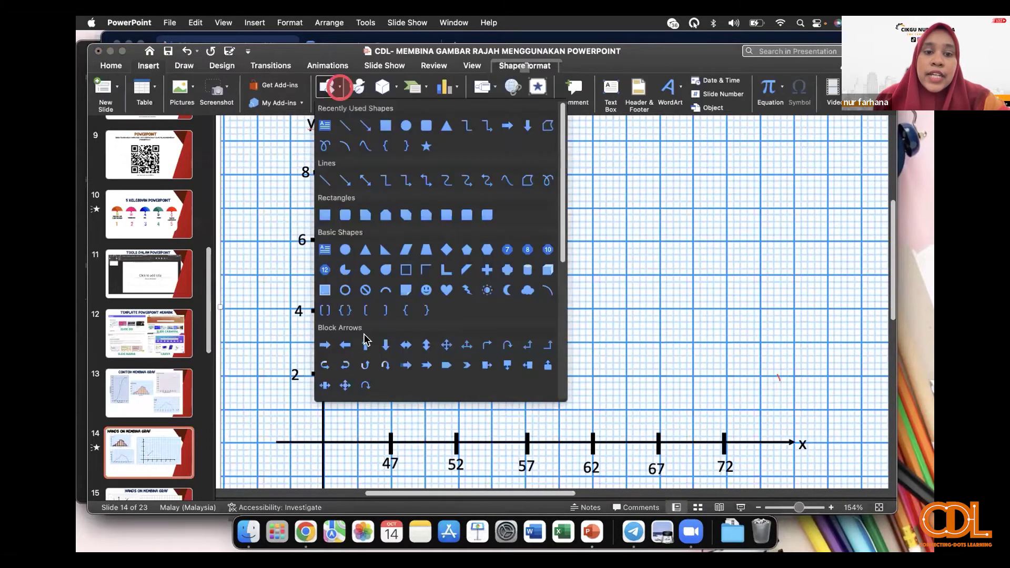
scroll(452, 269, "down", 3)
left_click(467, 286)
left_click_drag(414, 229, 477, 295)
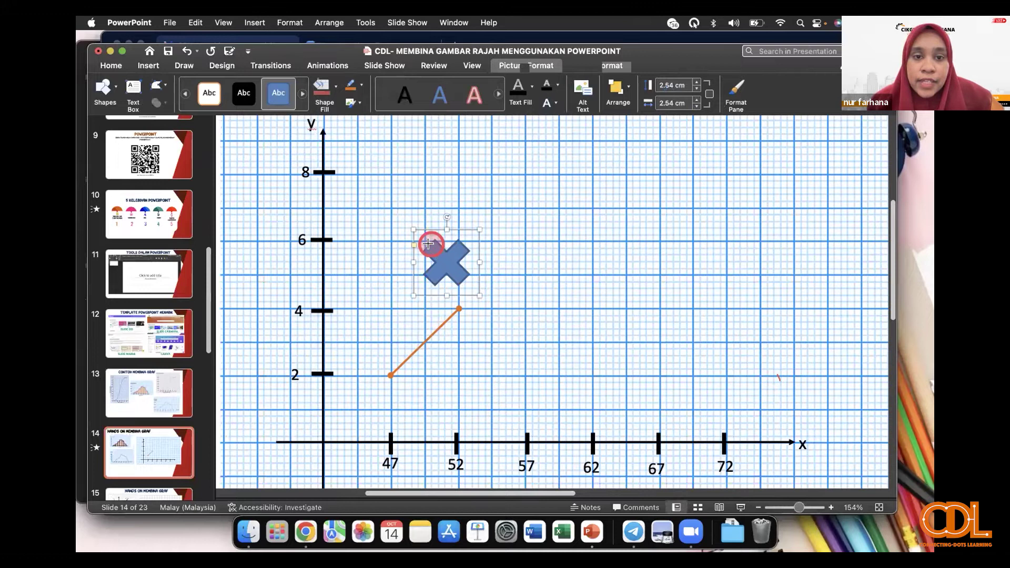
Step: Shrink the X shape to a 0.79 × 0.79 cm marker at the y = 6 level
left_click(474, 298)
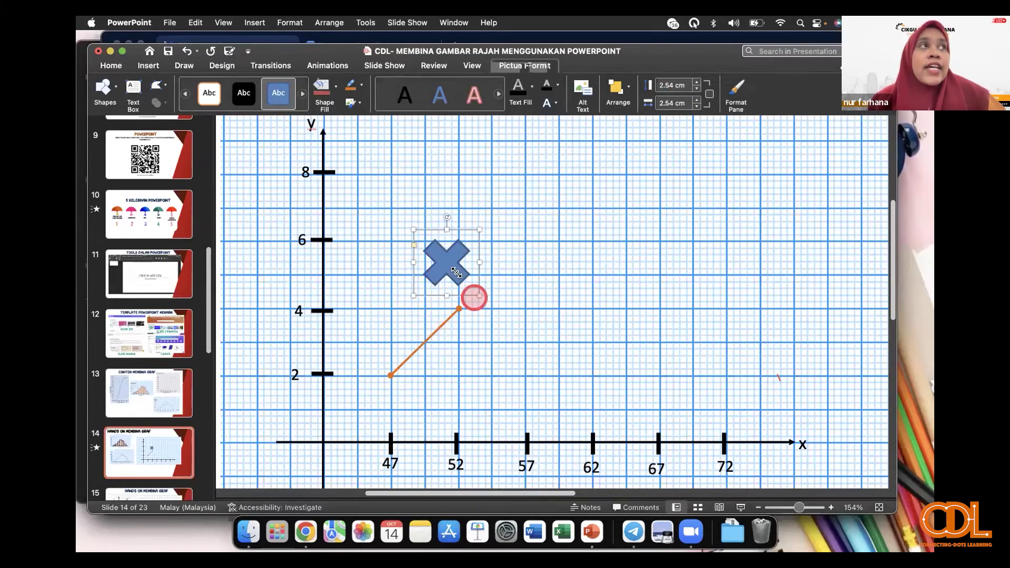
left_click_drag(456, 273, 459, 273)
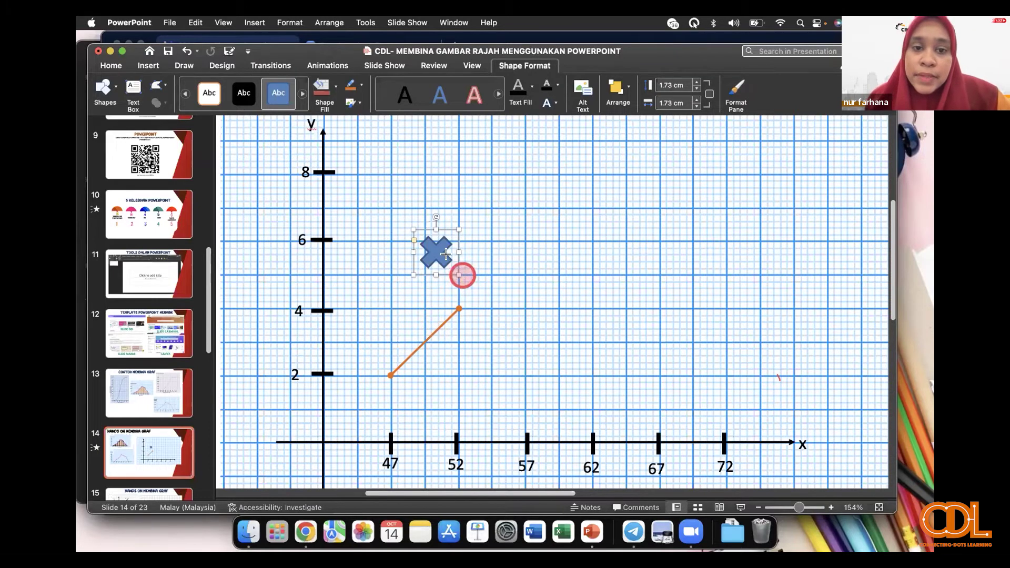
left_click_drag(459, 275, 442, 251)
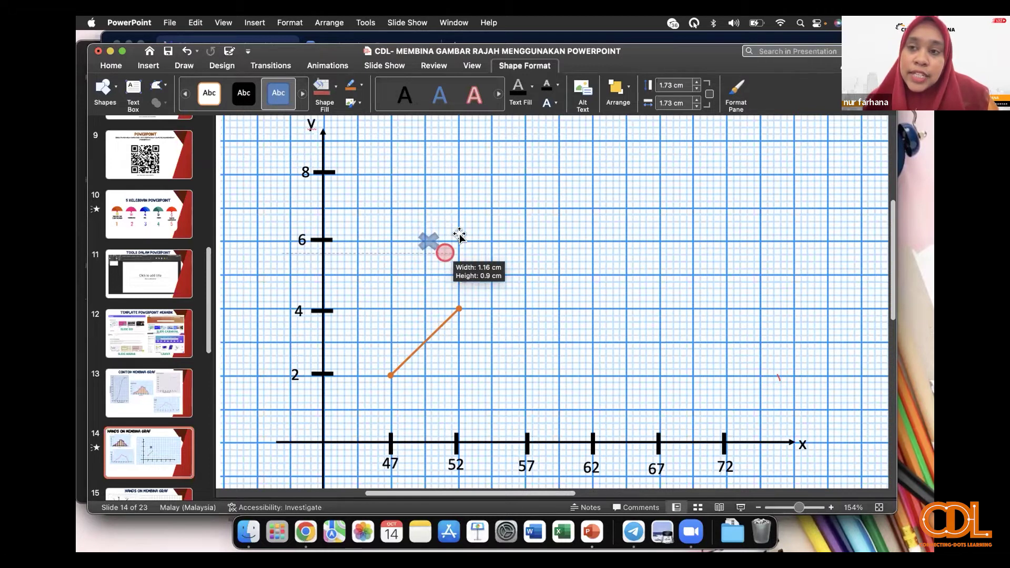
key("super+z")
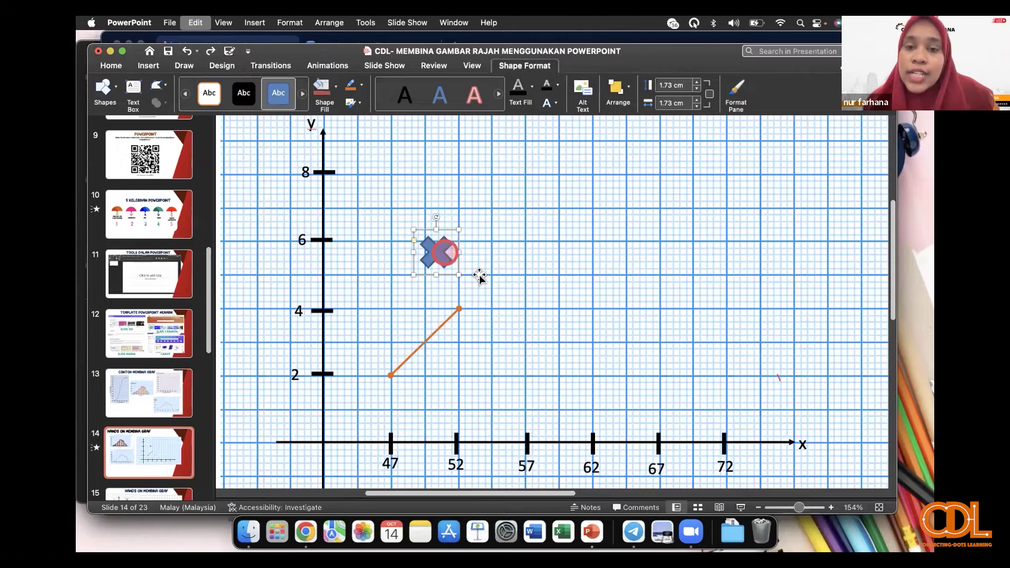
key("super+z")
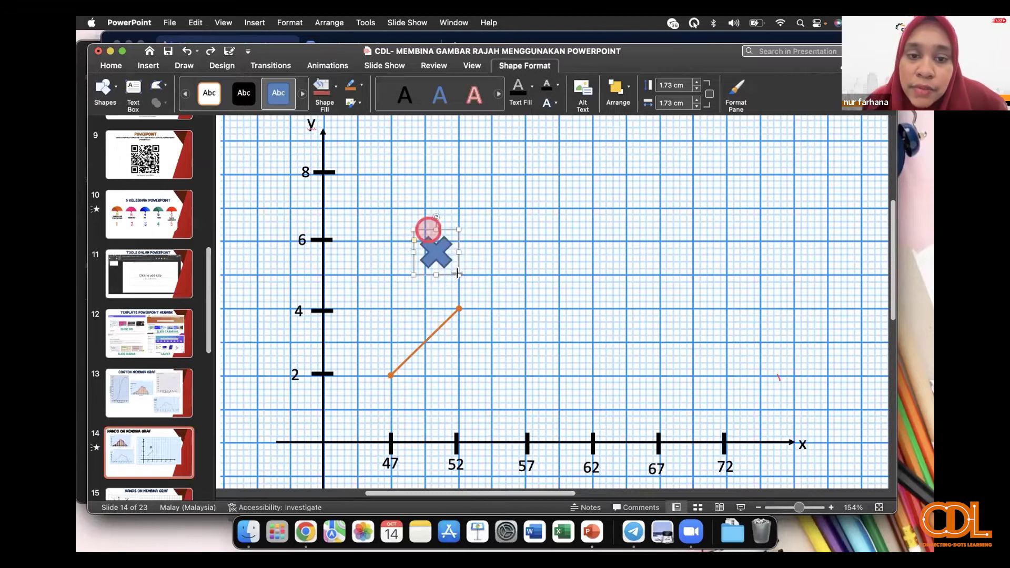
mouse_move(459, 275)
left_mouse_down()
mouse_move(418, 235)
mouse_move(452, 255)
left_mouse_up()
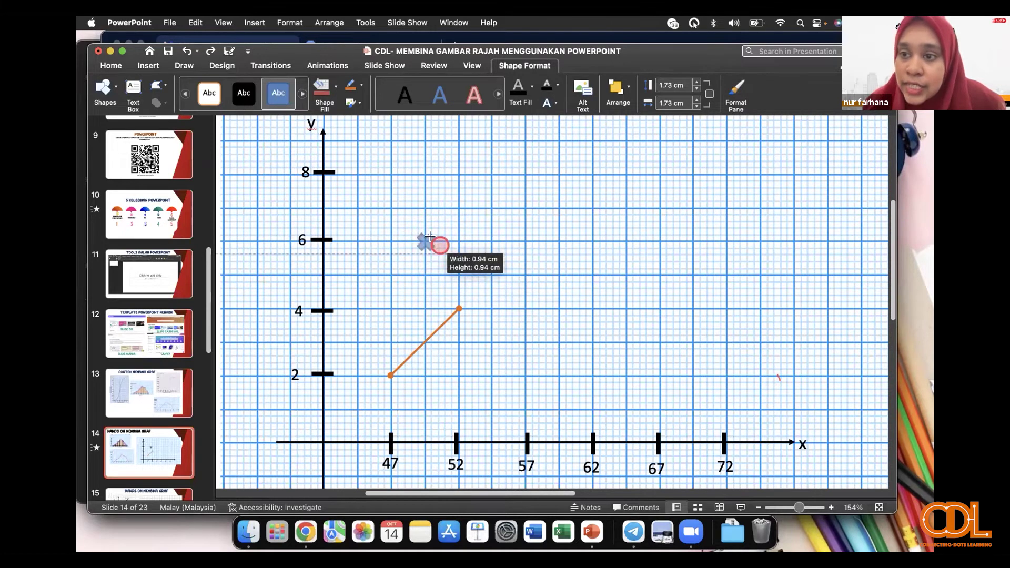
mouse_move(440, 244)
left_mouse_down()
mouse_move(458, 272)
mouse_move(441, 248)
left_mouse_up()
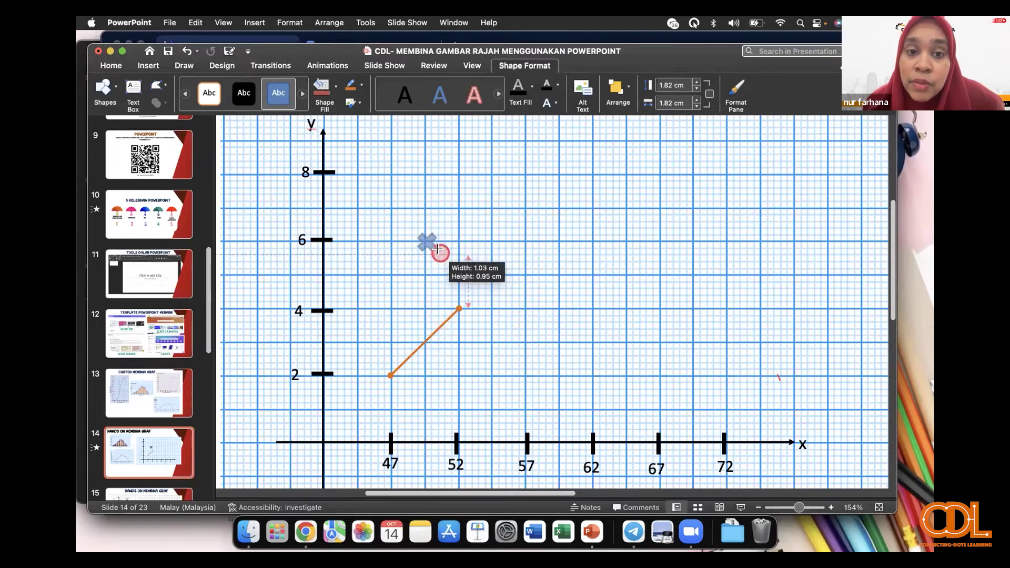
left_click_drag(550, 258, 560, 261)
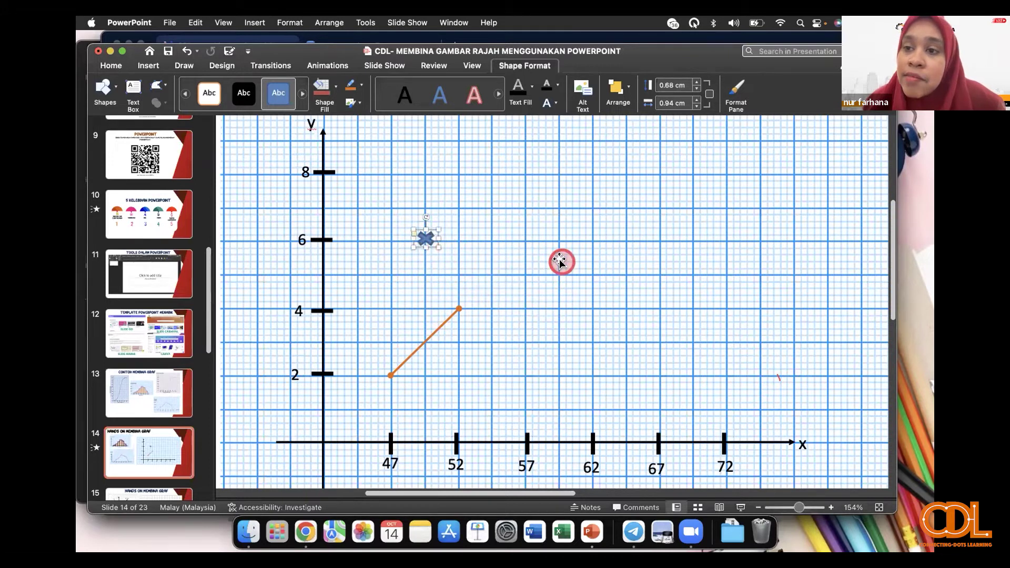
left_click_drag(435, 250, 485, 268)
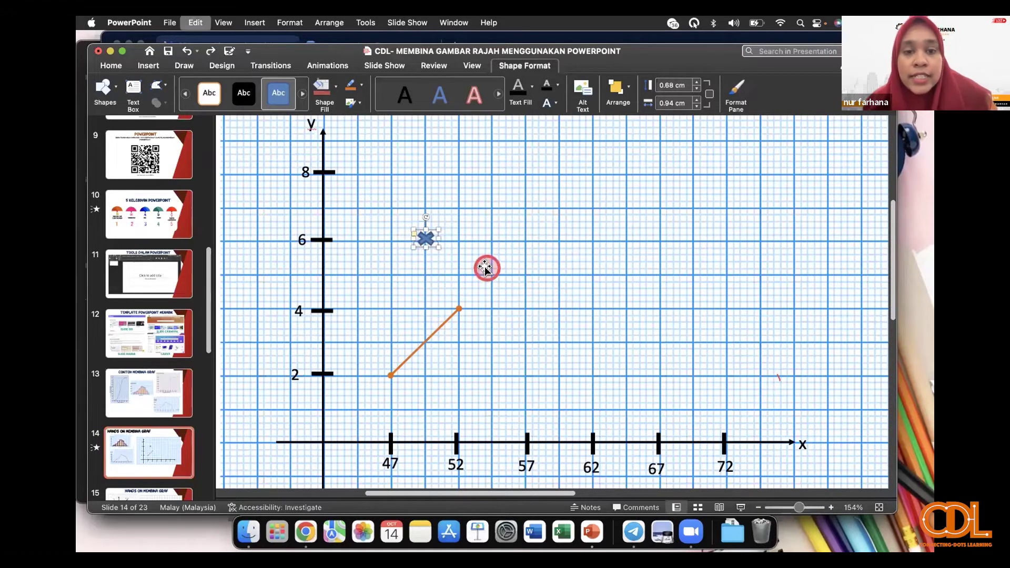
mouse_move(440, 255)
left_mouse_down()
mouse_move(459, 273)
mouse_move(431, 241)
left_mouse_up()
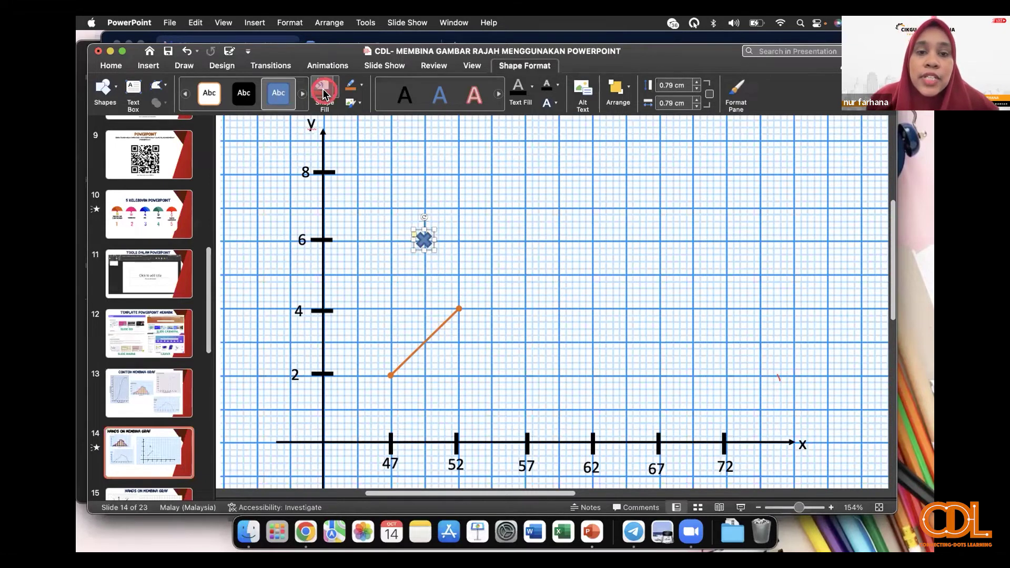
Step: Fill the X marker red with a new outline and move it onto (47, 2)
left_click(324, 93)
left_click(361, 92)
left_click(366, 103)
left_click(423, 241)
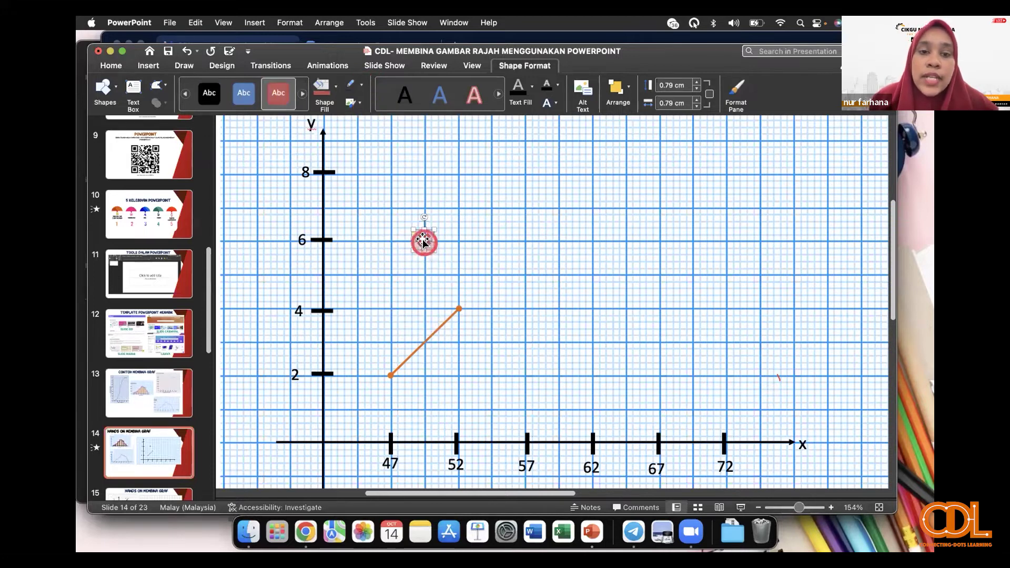
left_click_drag(390, 376, 390, 375)
left_click(537, 352)
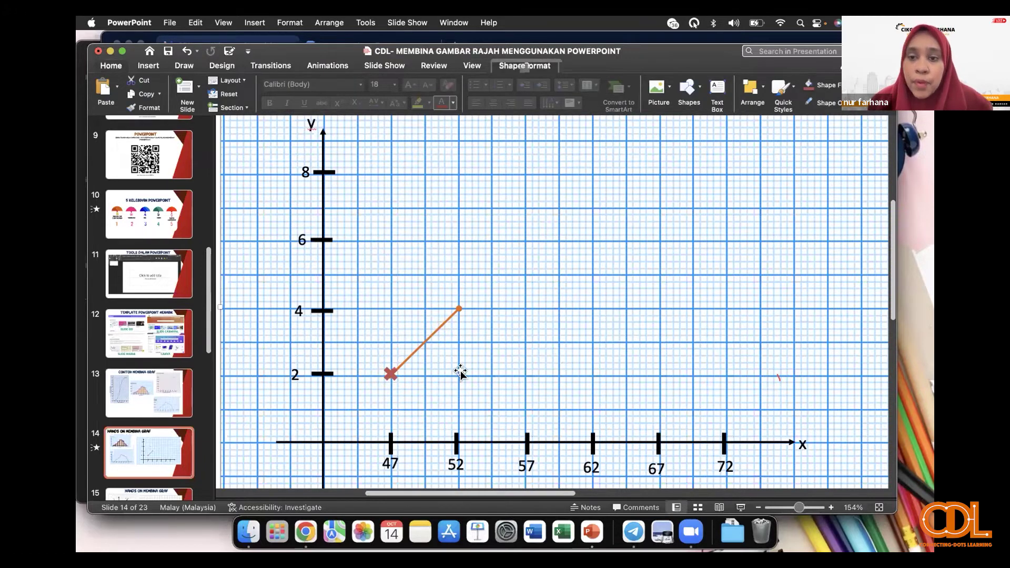
Step: Place a copy of the red X on the orange line's end at (52, 4)
left_click(388, 374)
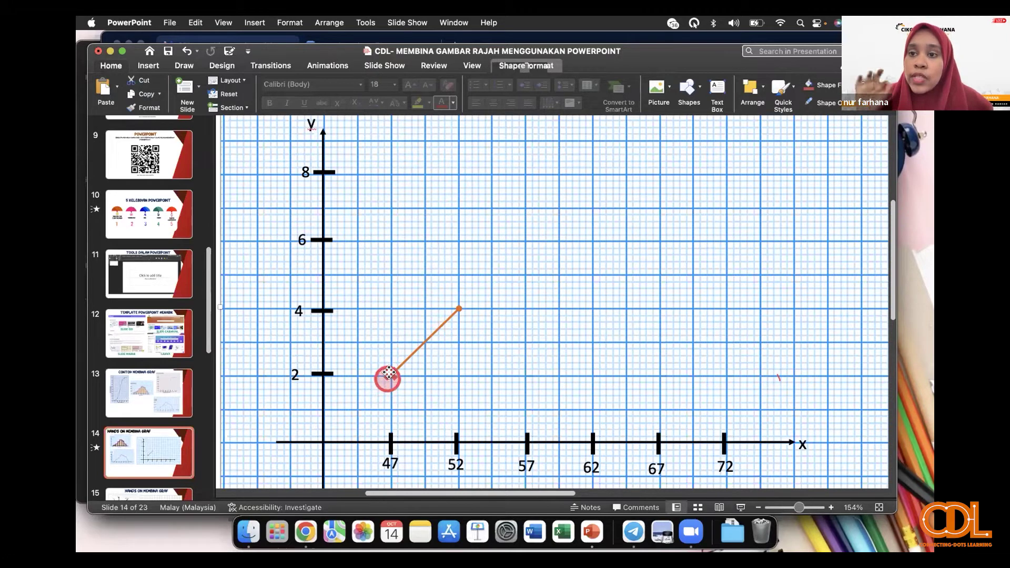
left_click(389, 373)
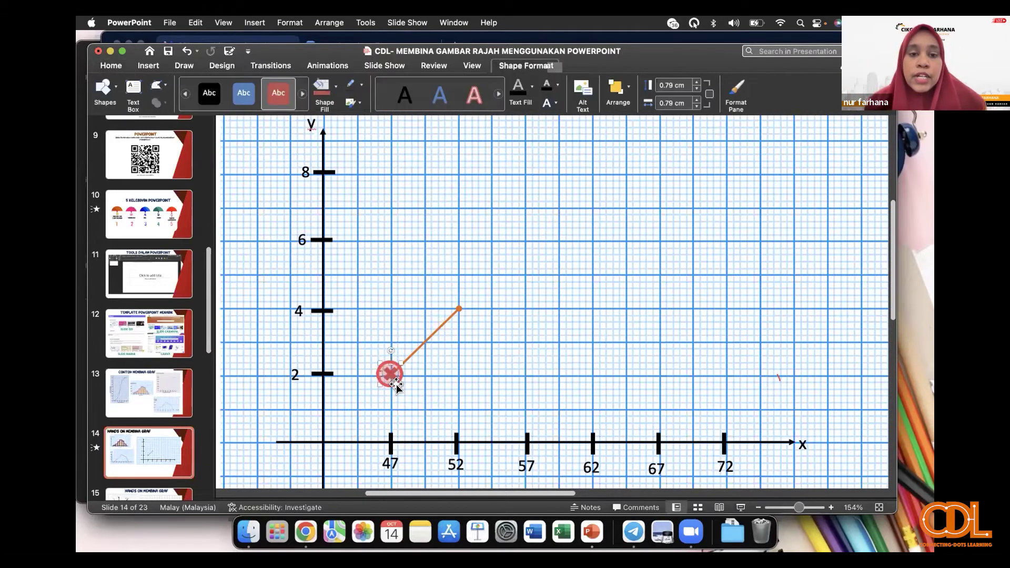
left_click_drag(453, 307, 458, 309)
left_click(533, 310)
left_click(458, 304)
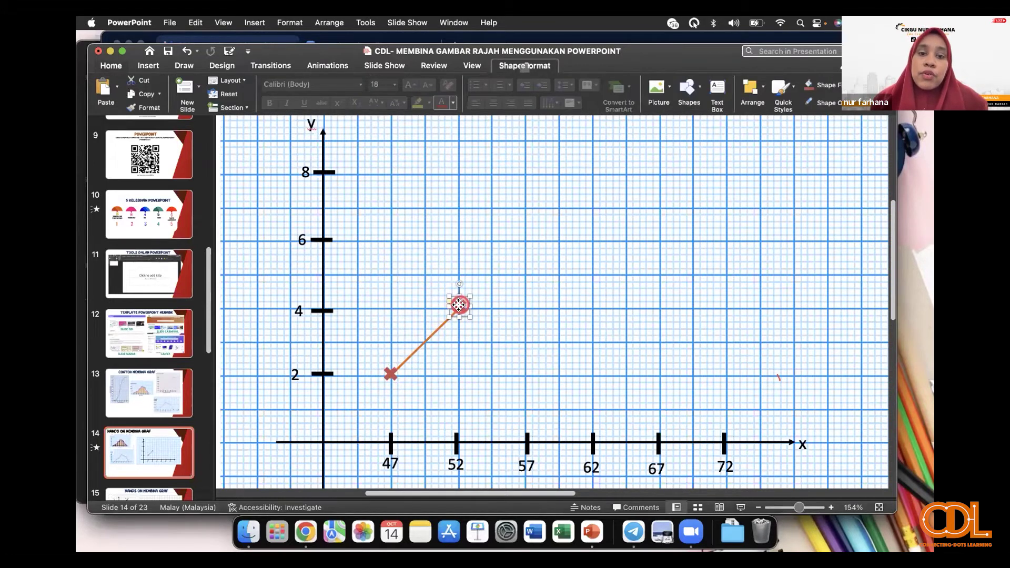
left_click_drag(459, 305, 453, 309)
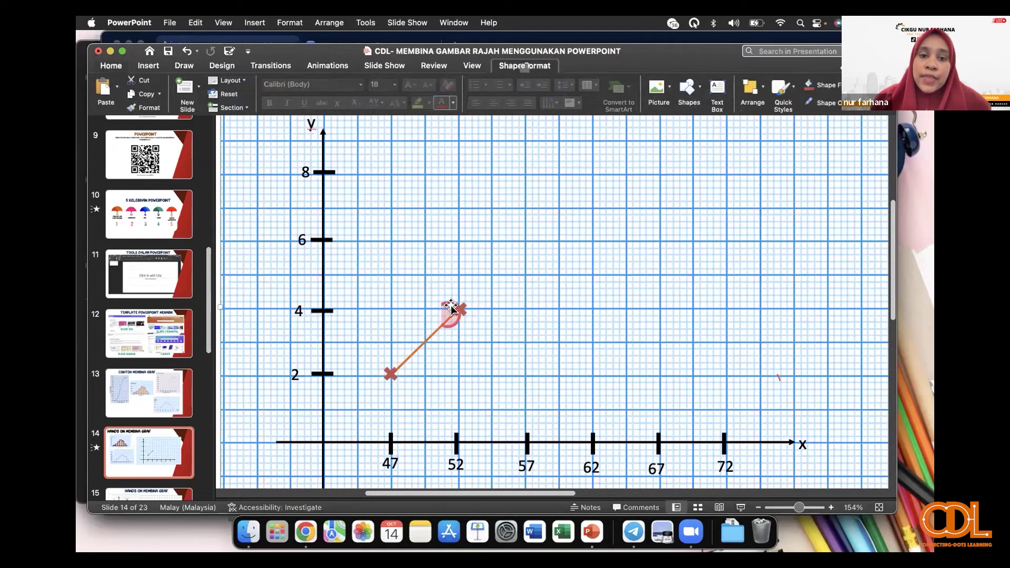
Step: Nudge the copied X into place, then move the spare red X left of the y-axis
left_click(524, 324)
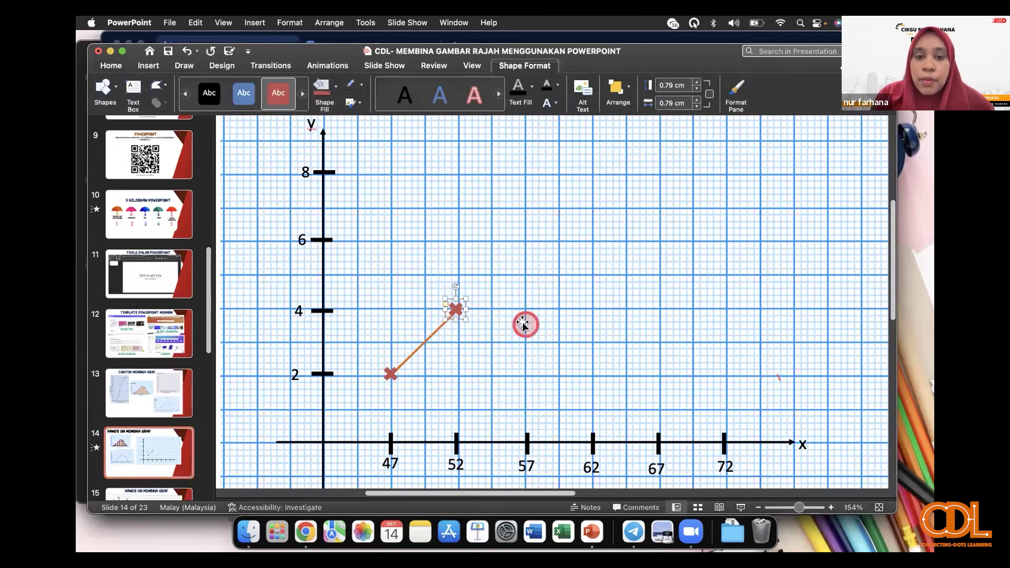
left_click(453, 311)
left_click_drag(454, 311, 458, 306)
left_click(497, 314)
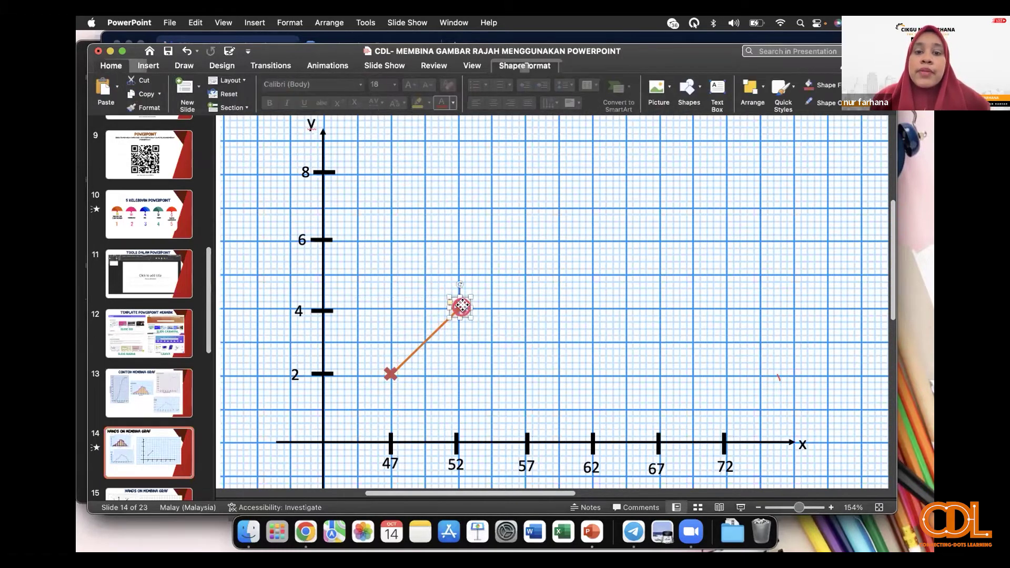
left_click(459, 304)
left_click_drag(460, 301, 271, 275)
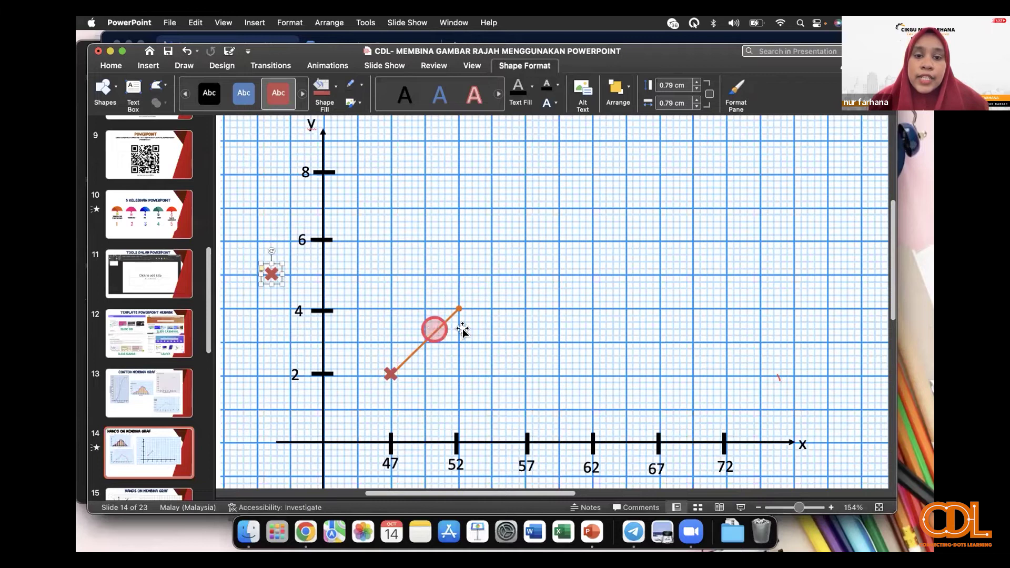
Step: Extend the orange line from (52, 4) up to (57, 6) and down to (62, 4)
left_click_drag(434, 330, 499, 264)
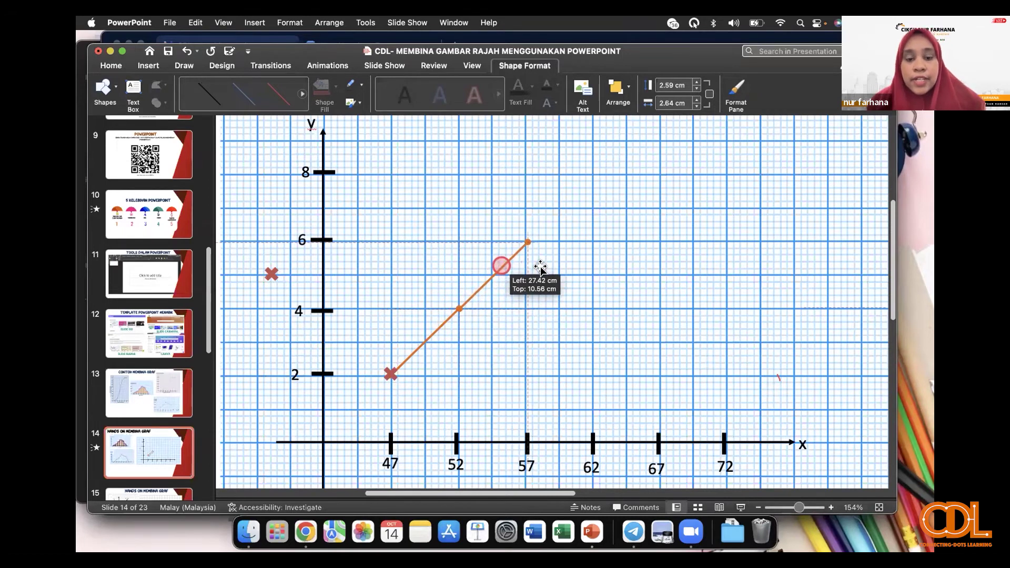
left_click_drag(528, 242, 595, 174)
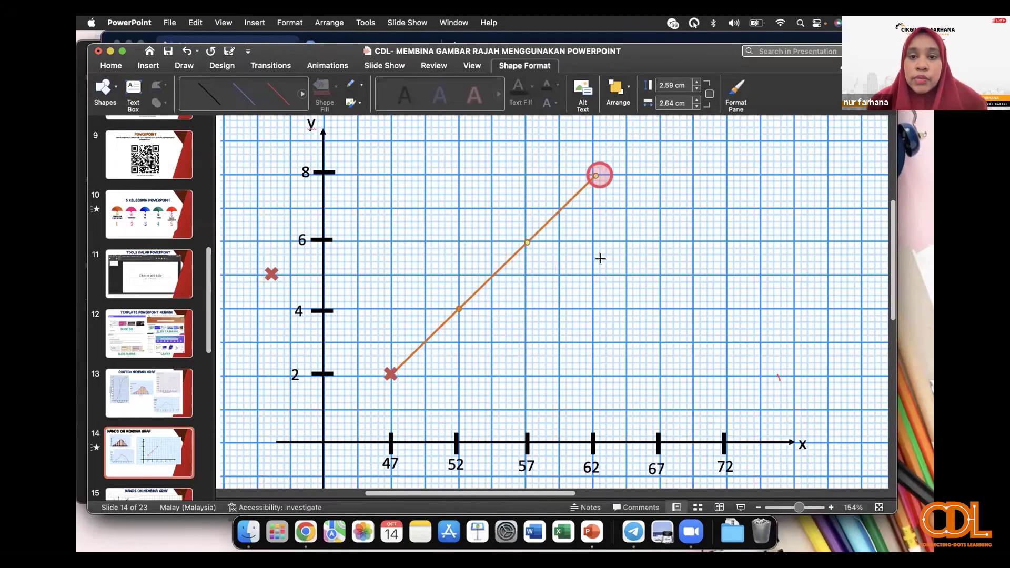
left_click_drag(598, 314, 593, 309)
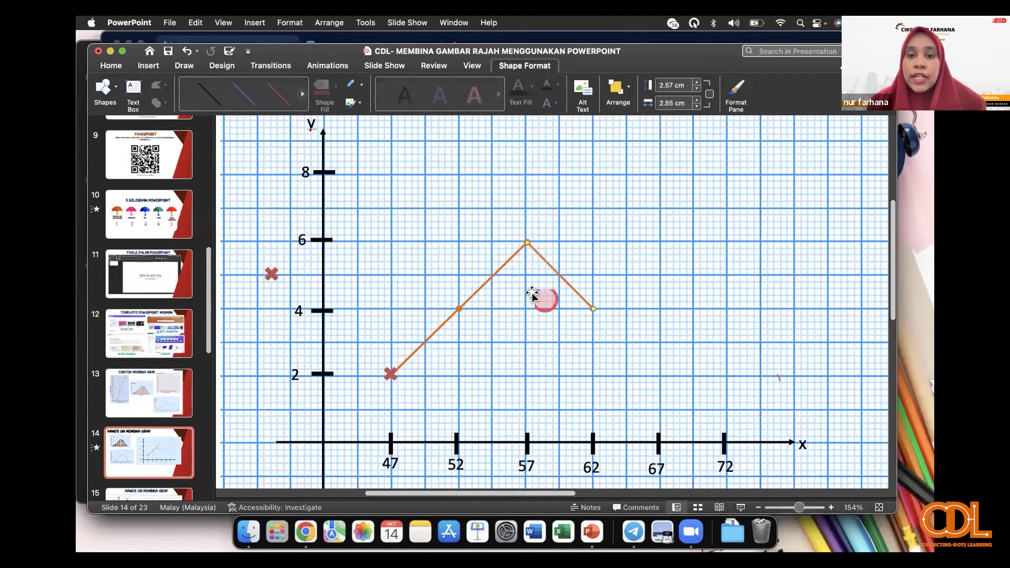
Step: Continue the zigzag up to (67, 8) and down to (72, 6)
left_click_drag(550, 265, 631, 334)
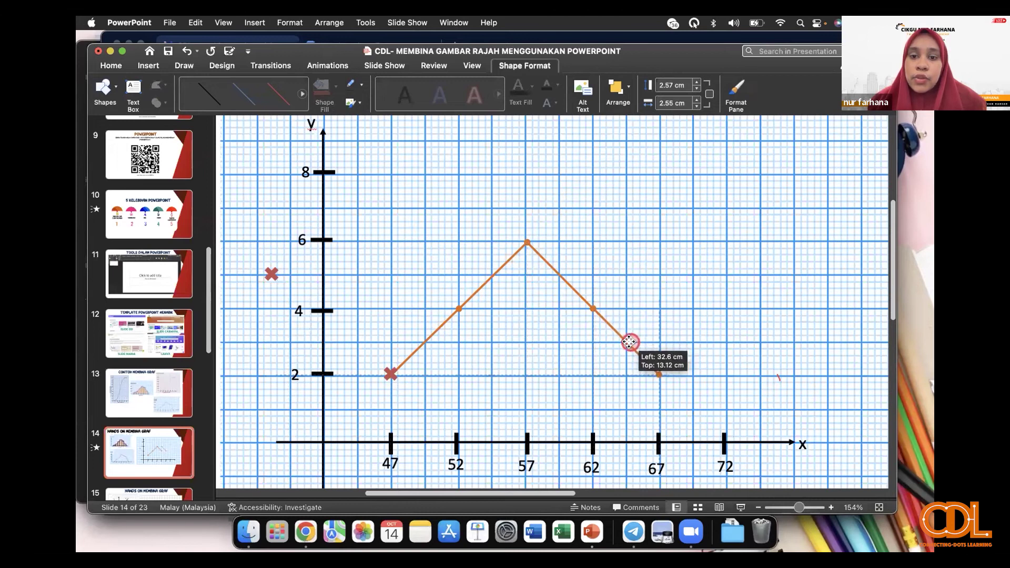
mouse_move(631, 334)
left_mouse_down()
mouse_move(653, 374)
mouse_move(652, 171)
left_mouse_up()
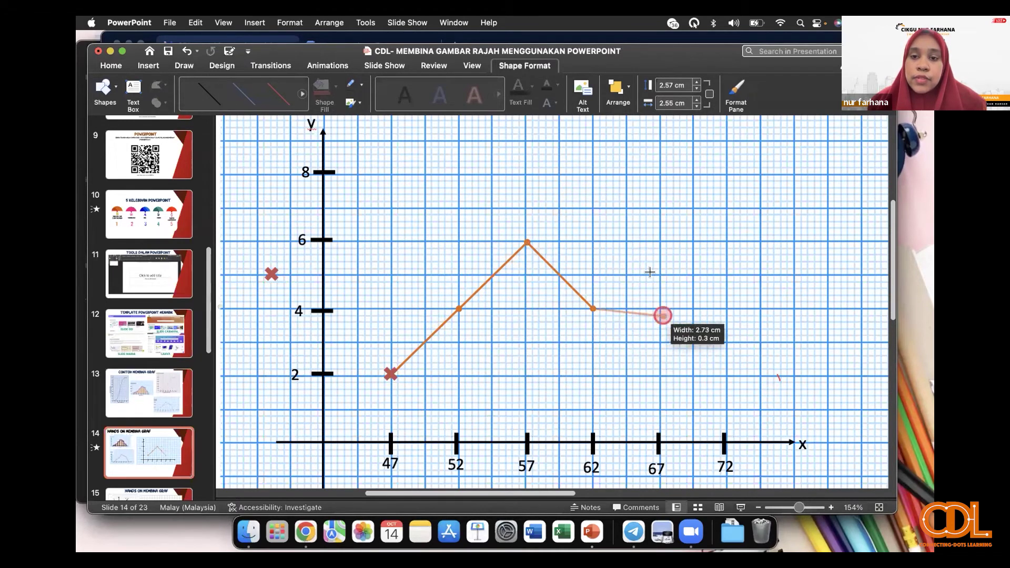
left_click_drag(656, 172, 659, 175)
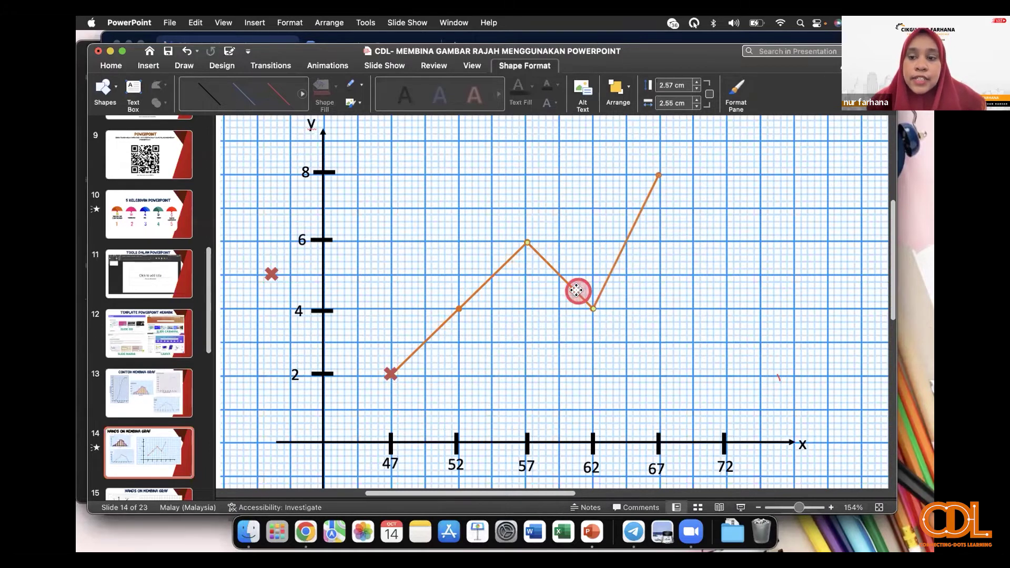
left_click_drag(577, 290, 698, 216)
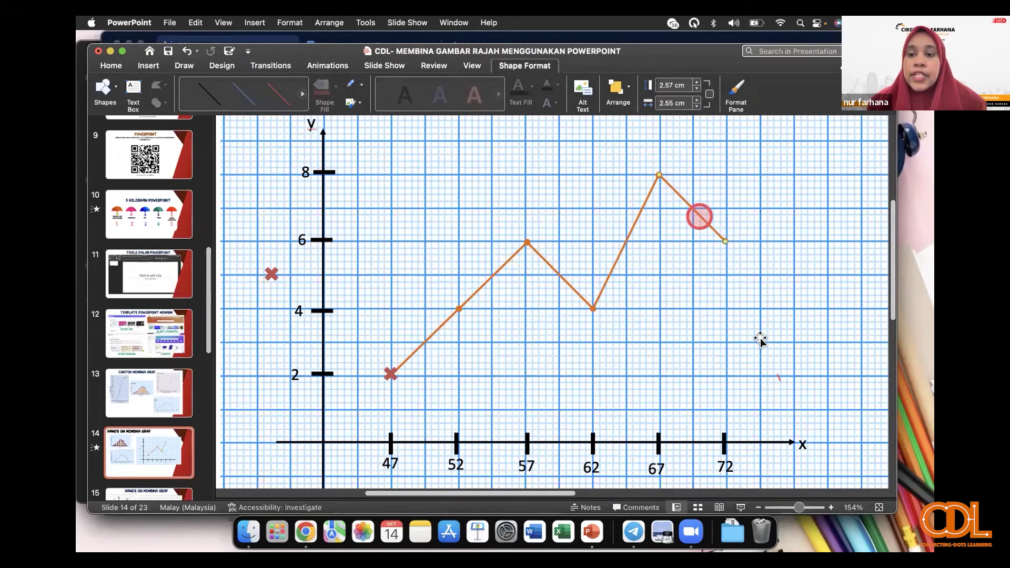
left_click(609, 258)
Step: Place duplicated red X markers on (52, 4), (57, 6), (62, 4) and (67, 8)
left_click(394, 414)
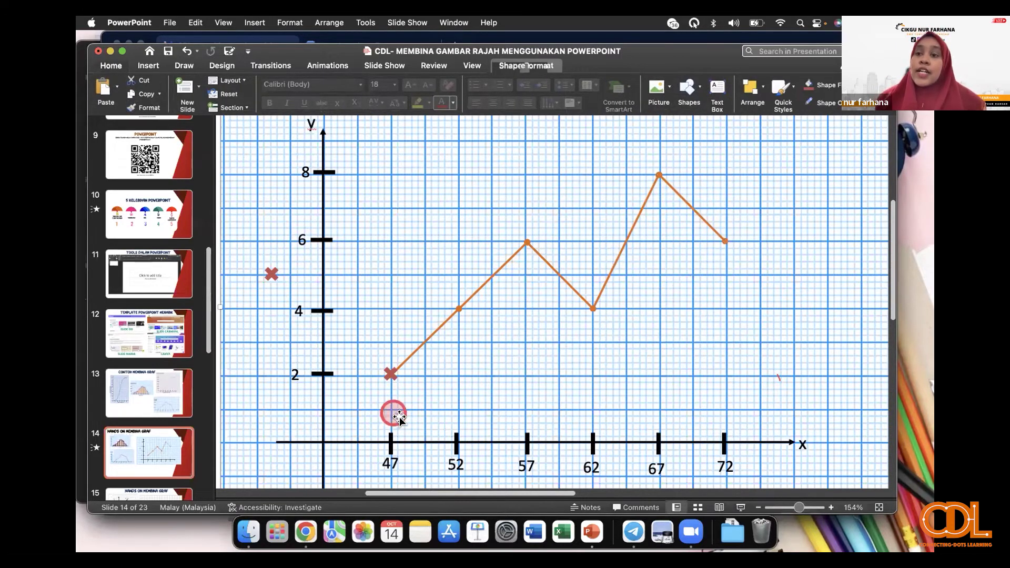
left_click(267, 273)
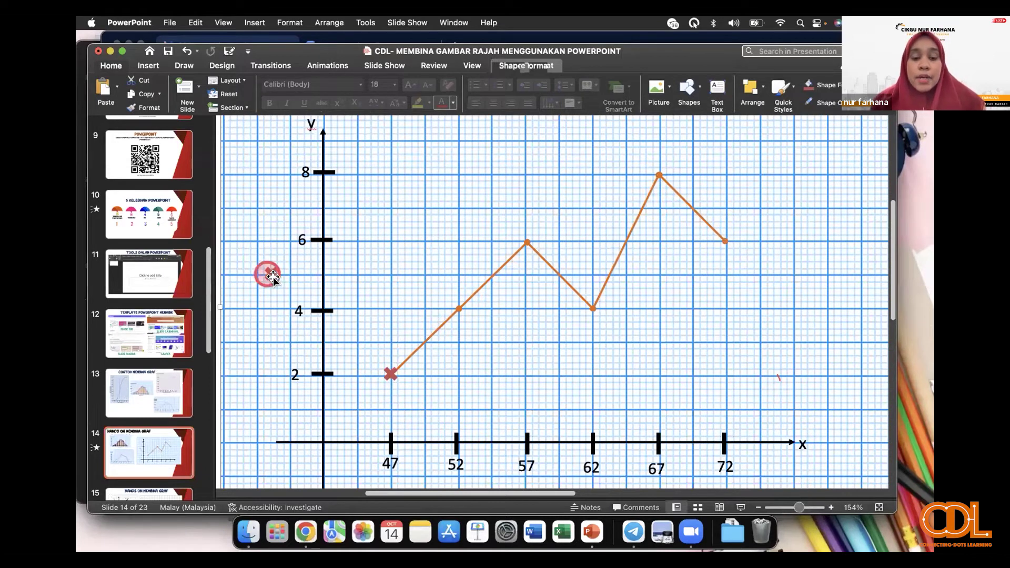
left_click_drag(462, 278, 466, 320)
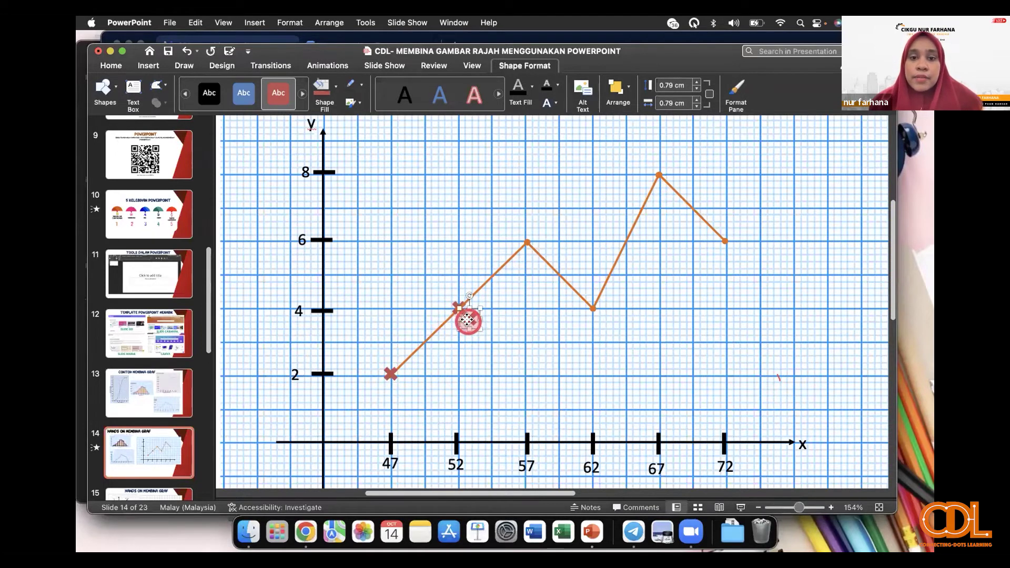
left_click_drag(522, 249, 527, 242)
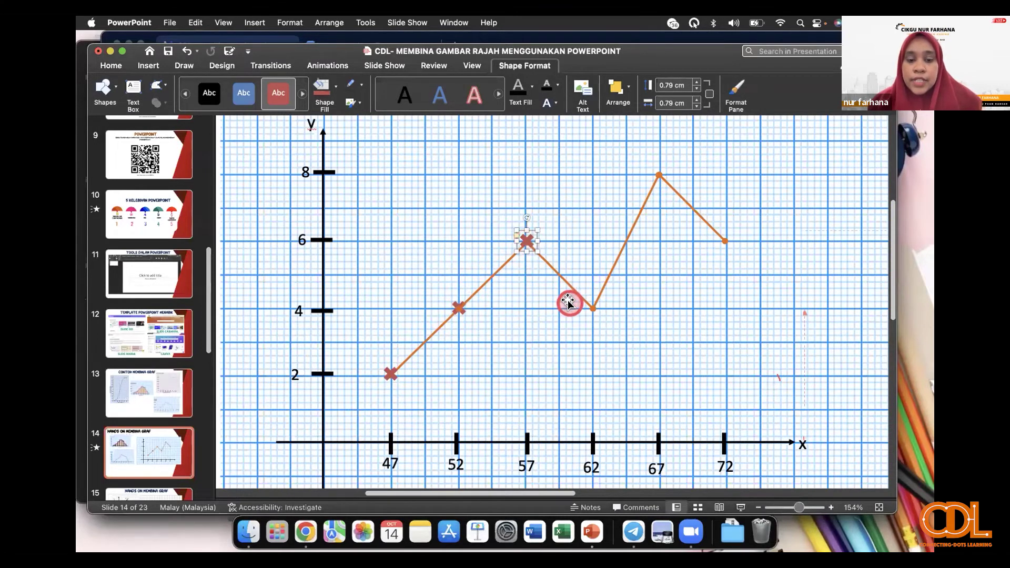
key("super+v")
left_click_drag(596, 174, 592, 307)
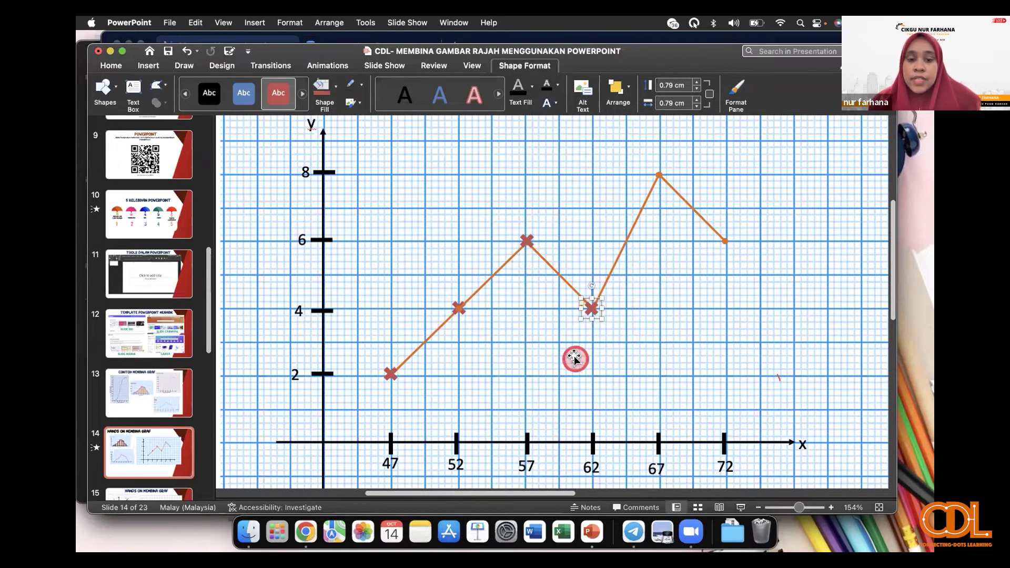
key("super+v")
left_click_drag(658, 245, 658, 174)
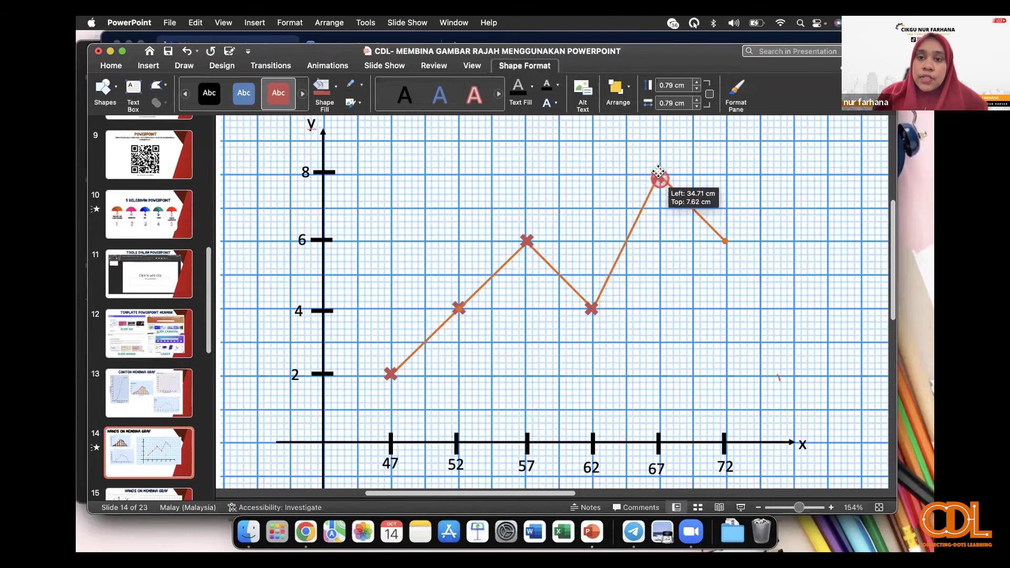
key("super+v")
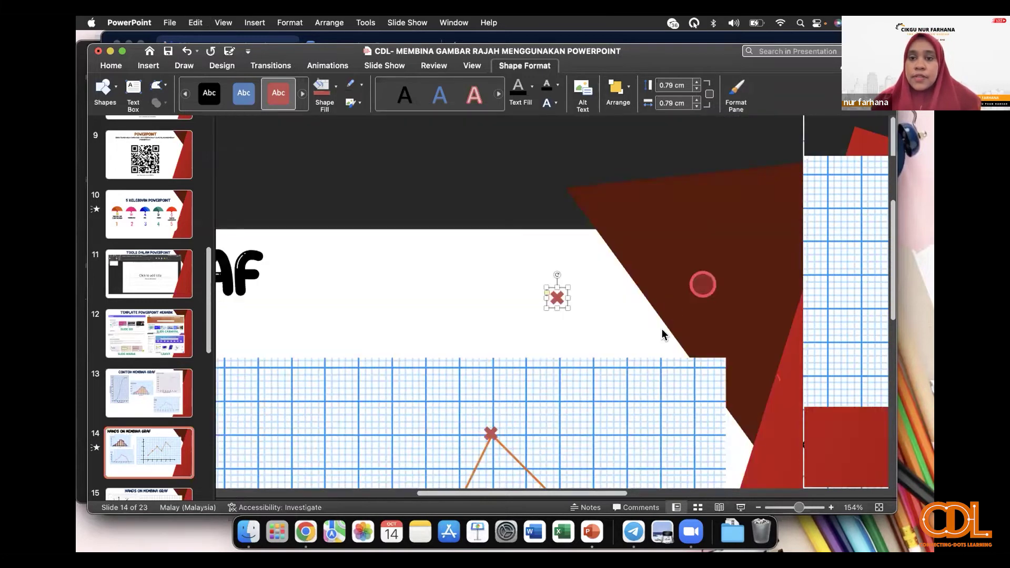
Step: Drop the last duplicated red X onto the final vertex at (72, 6)
scroll(618, 333, "down", 4)
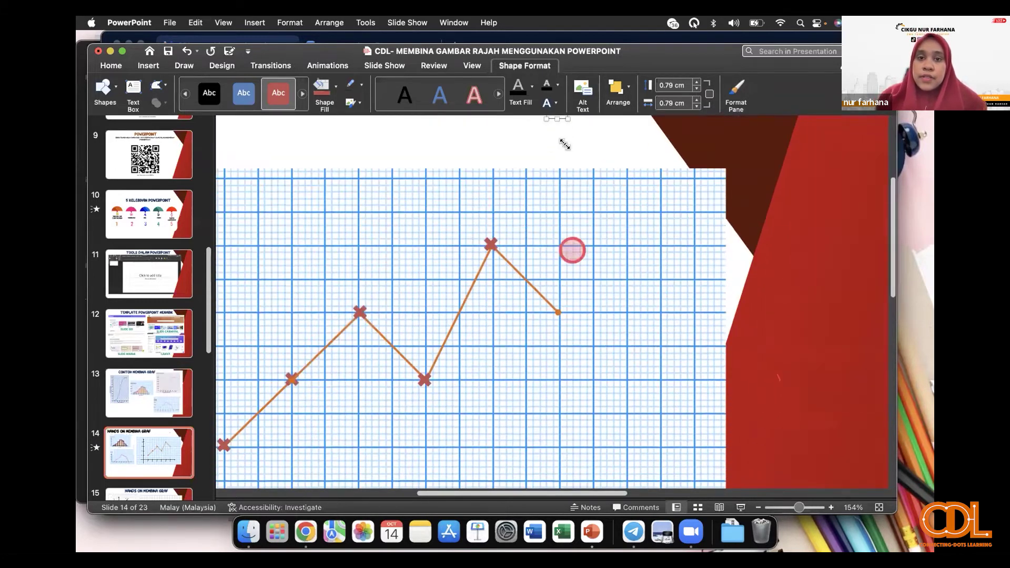
left_click_drag(557, 139, 559, 342)
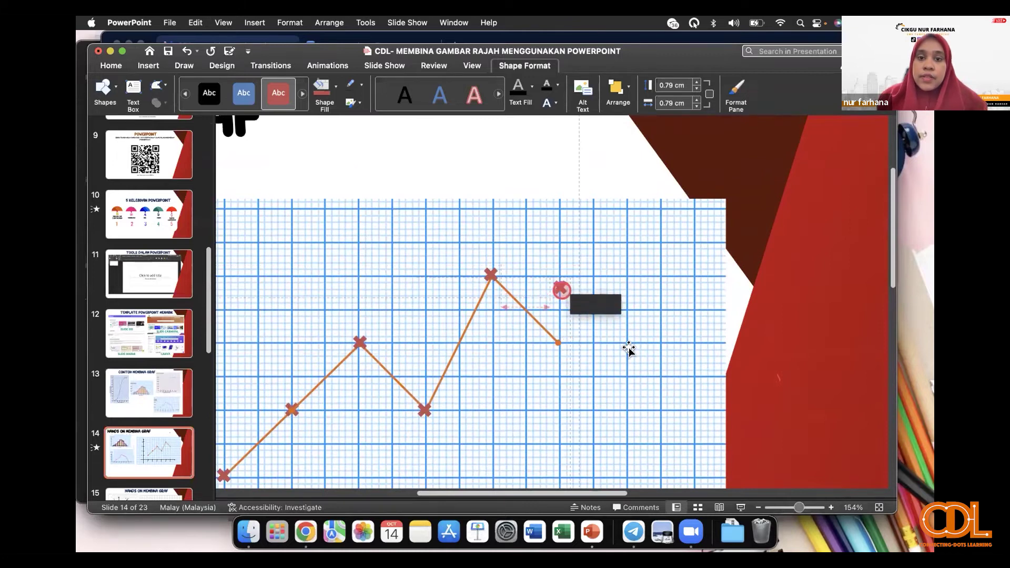
left_click(648, 372)
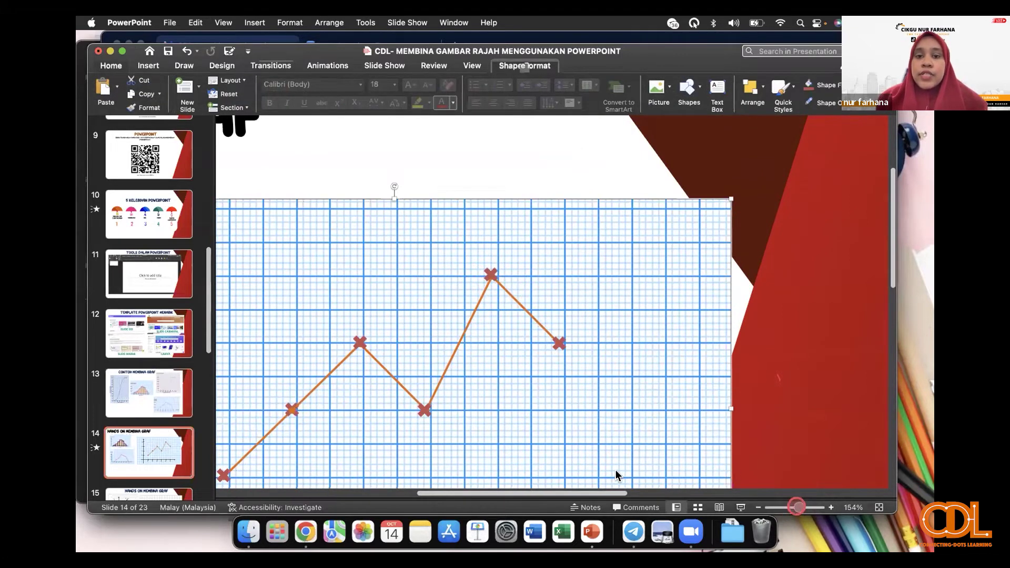
scroll(615, 469, "down", 5)
left_click(559, 452)
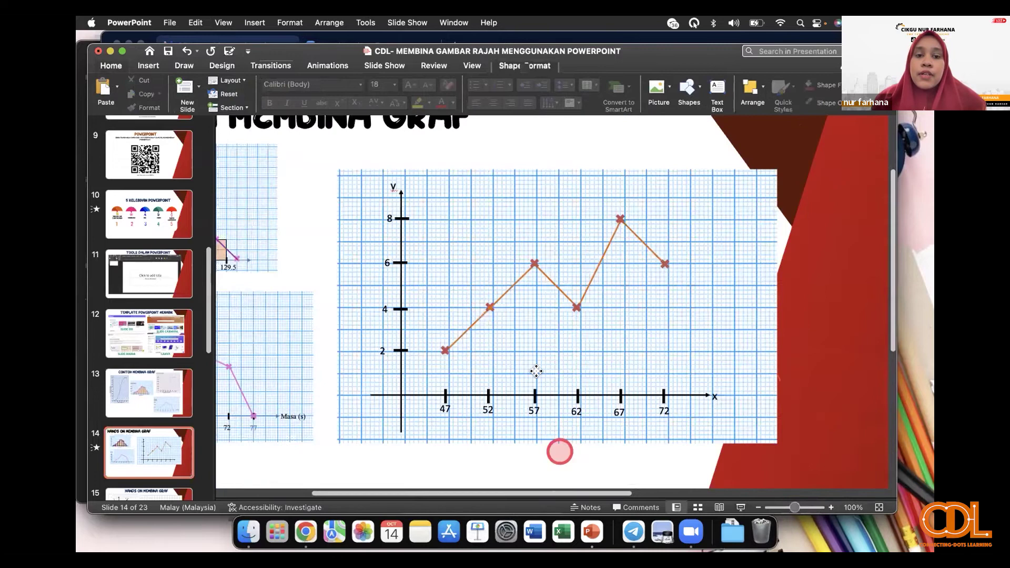
Step: Zoom the slide view out to 100% to check the whole graph
left_click_drag(480, 470, 476, 472)
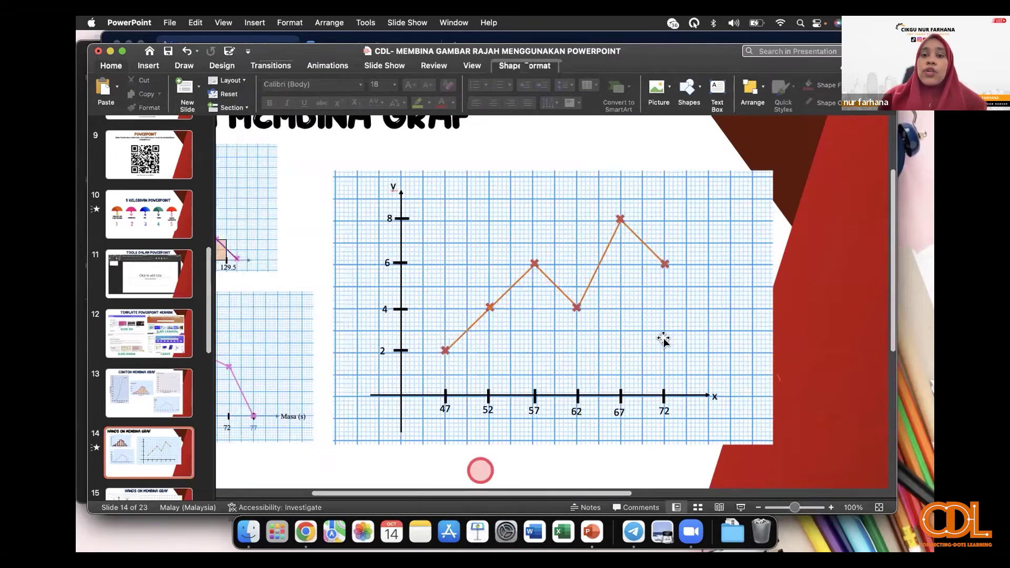
left_click(504, 252)
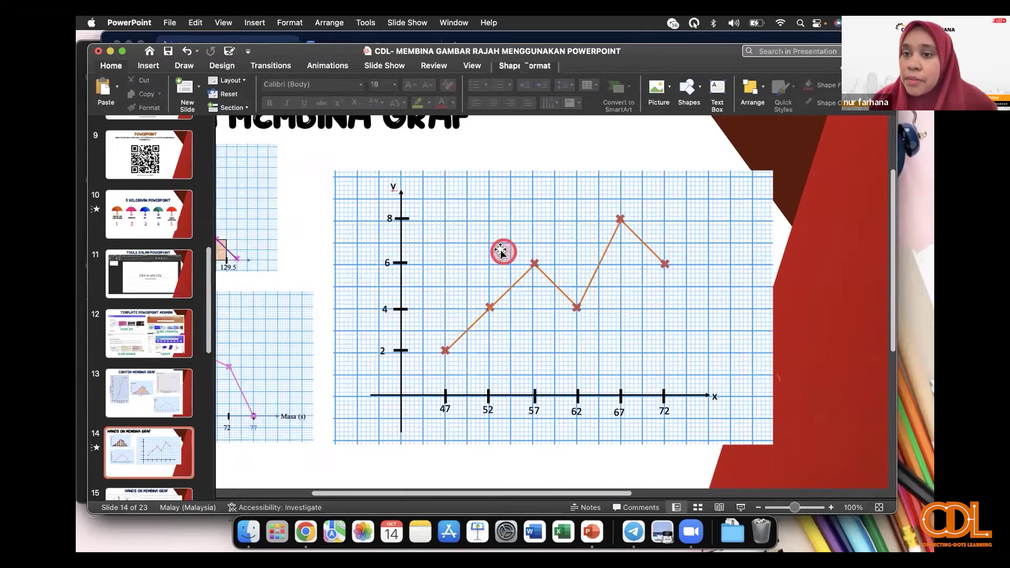
left_click(458, 47)
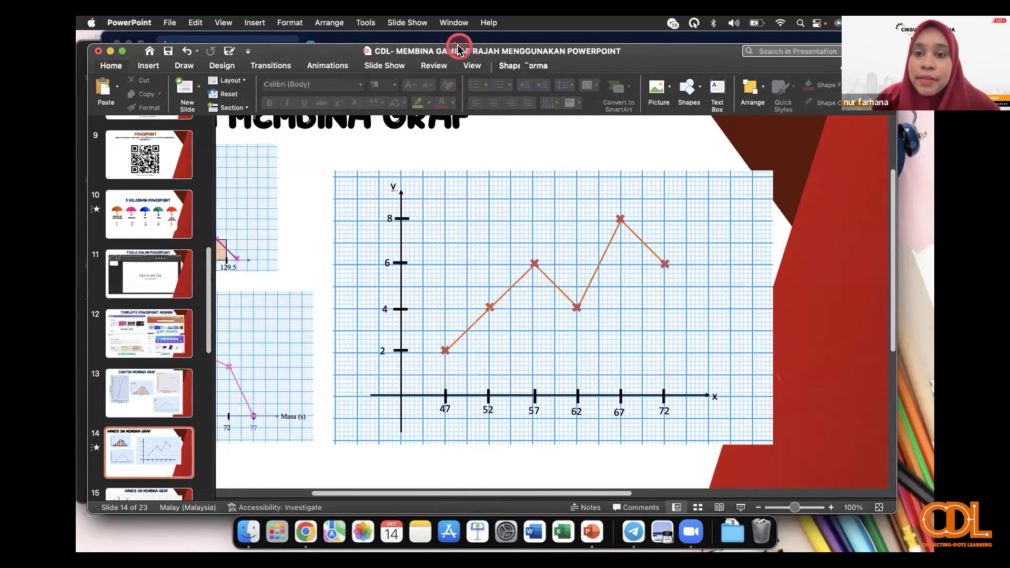
left_click(819, 270)
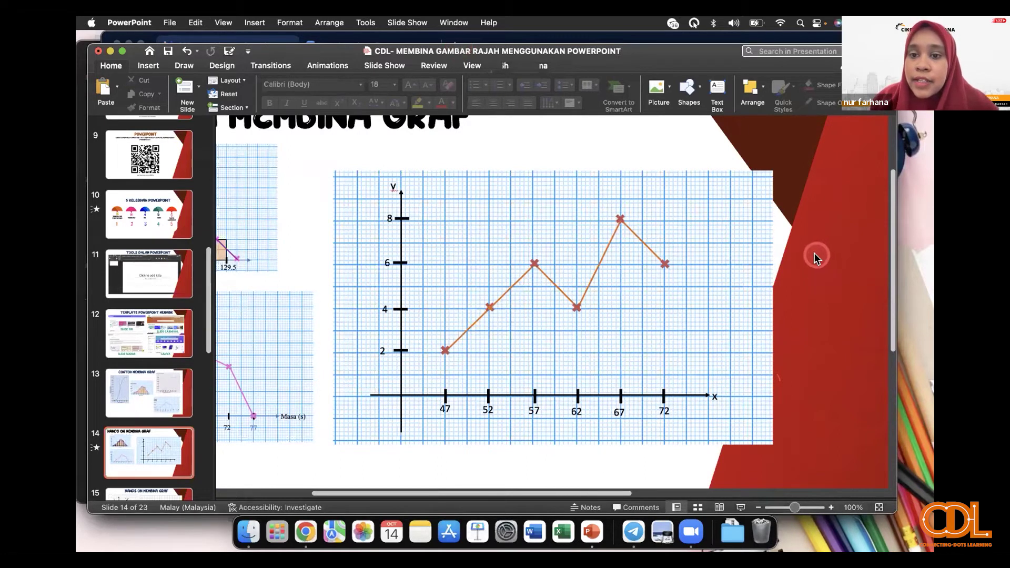
left_click(720, 252)
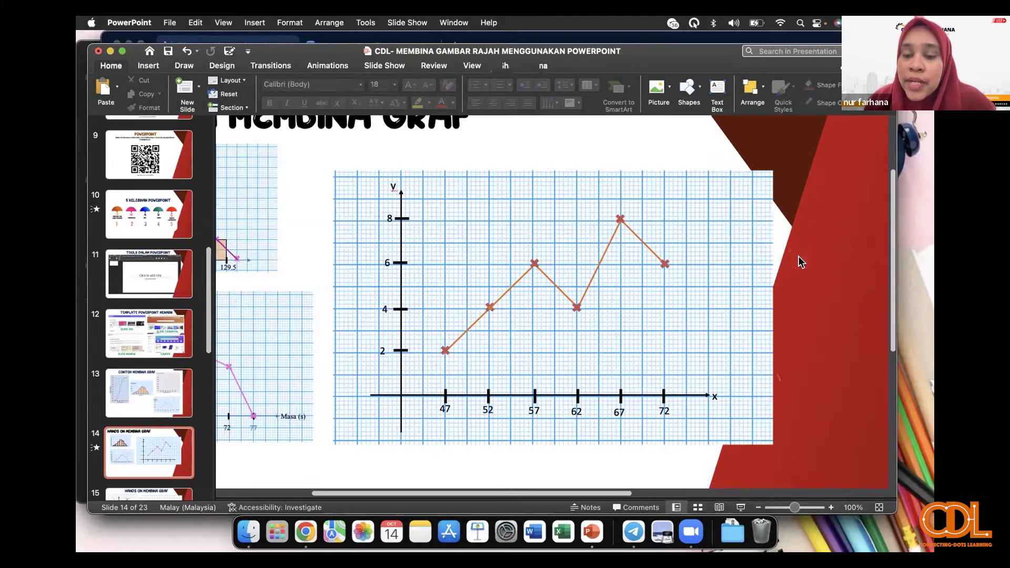
left_click(753, 259)
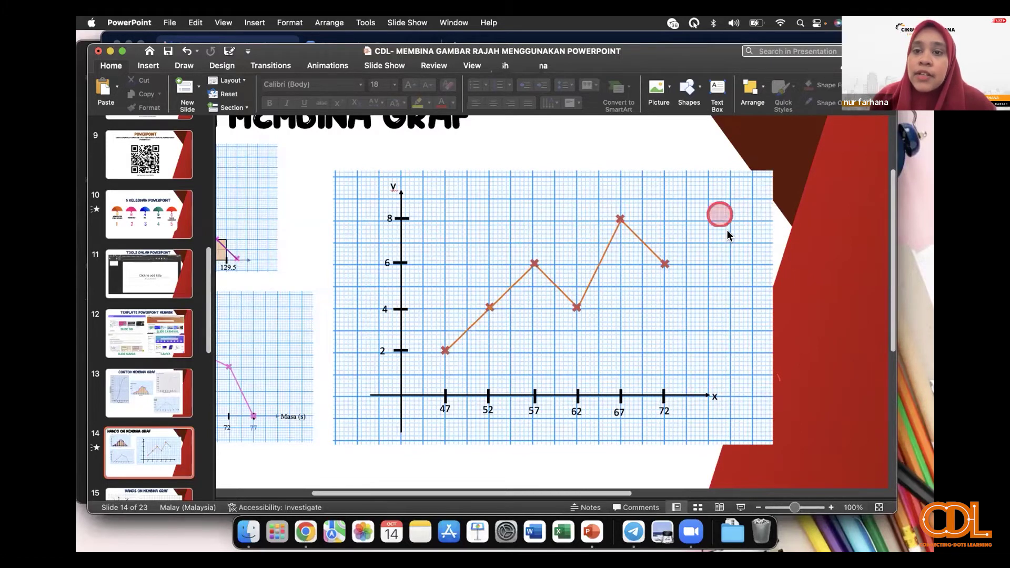
left_click(598, 138)
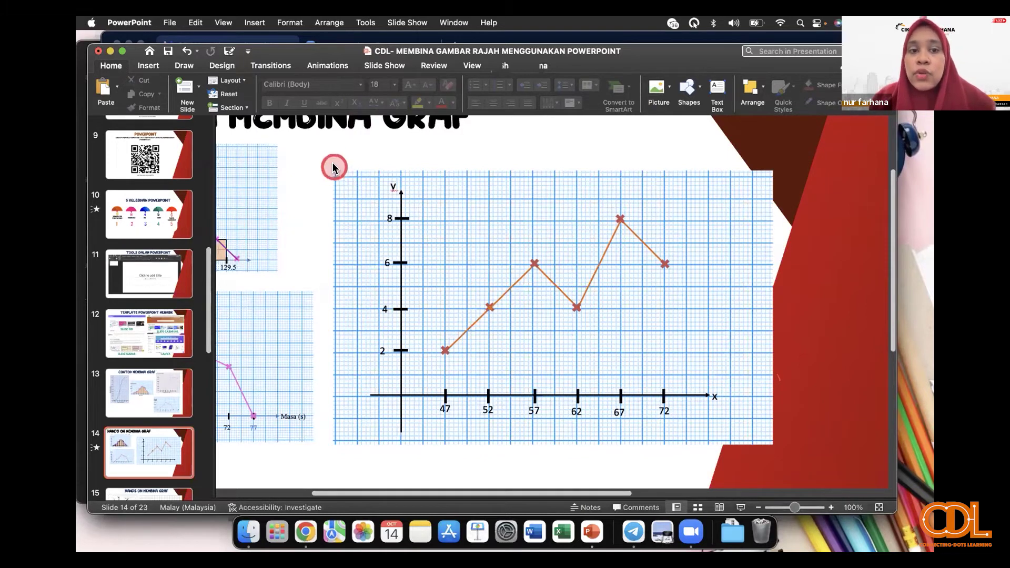
Step: Group the grid, axes, orange line and red crosses into one object and copy it
left_click_drag(325, 174, 792, 466)
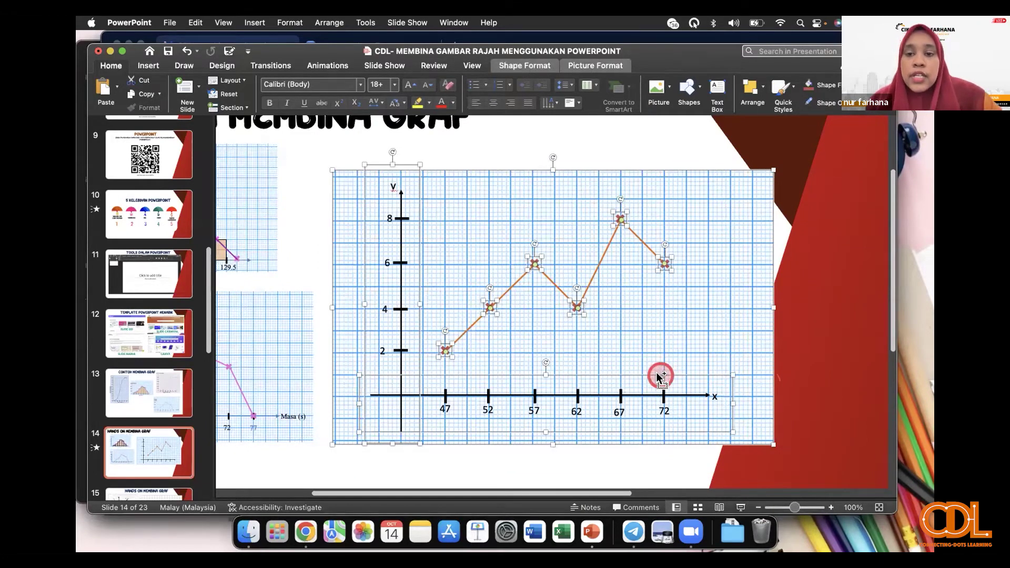
key("super+alt+g")
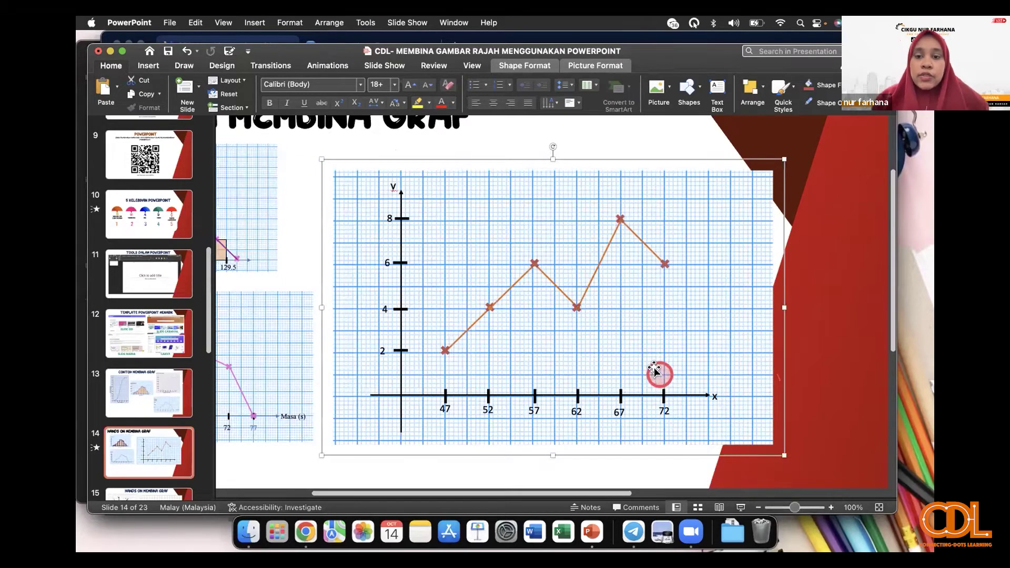
right_click(655, 370)
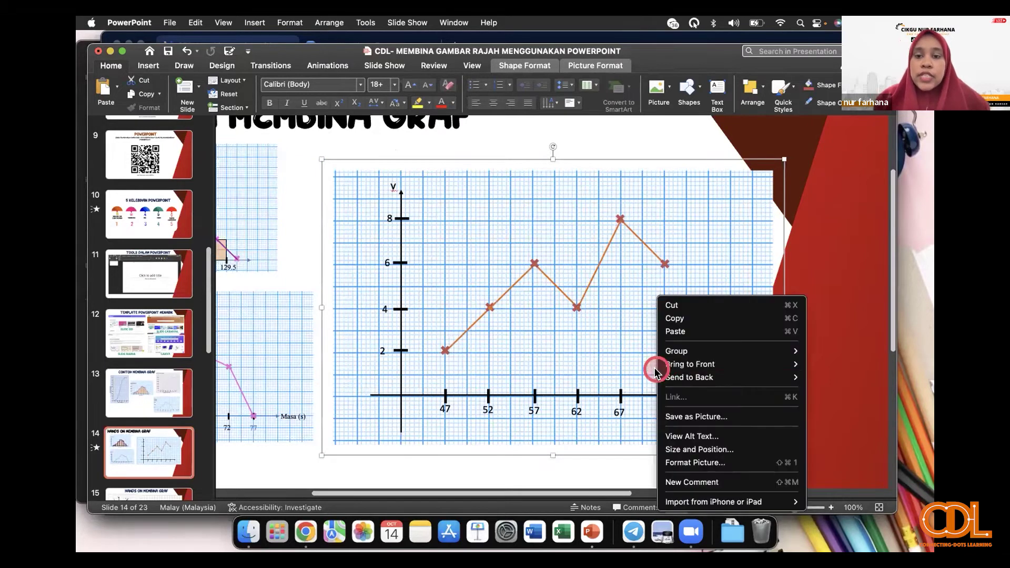
left_click(687, 319)
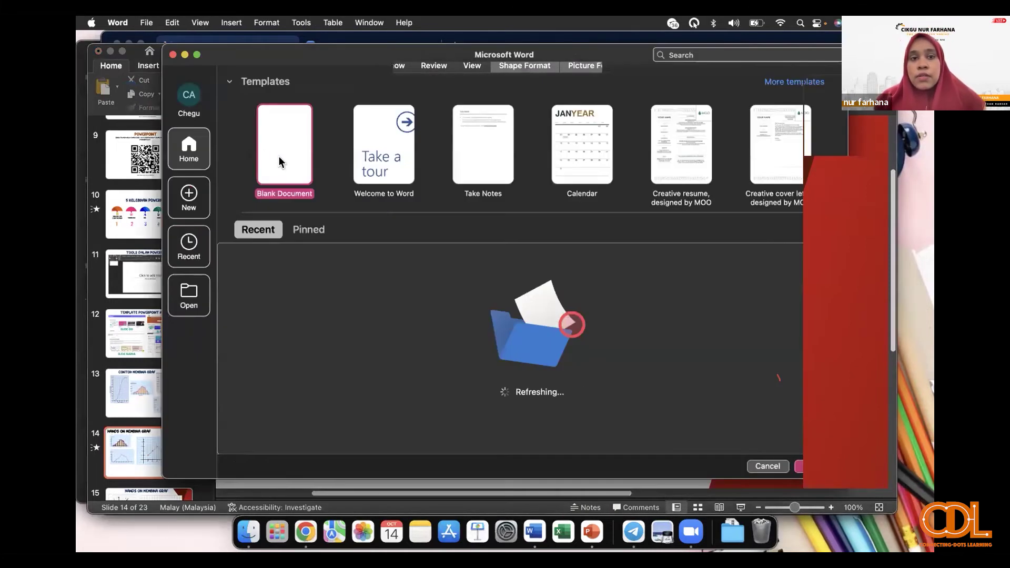
Step: Start a new blank Word document and paste the graph as a picture
double_click(280, 151)
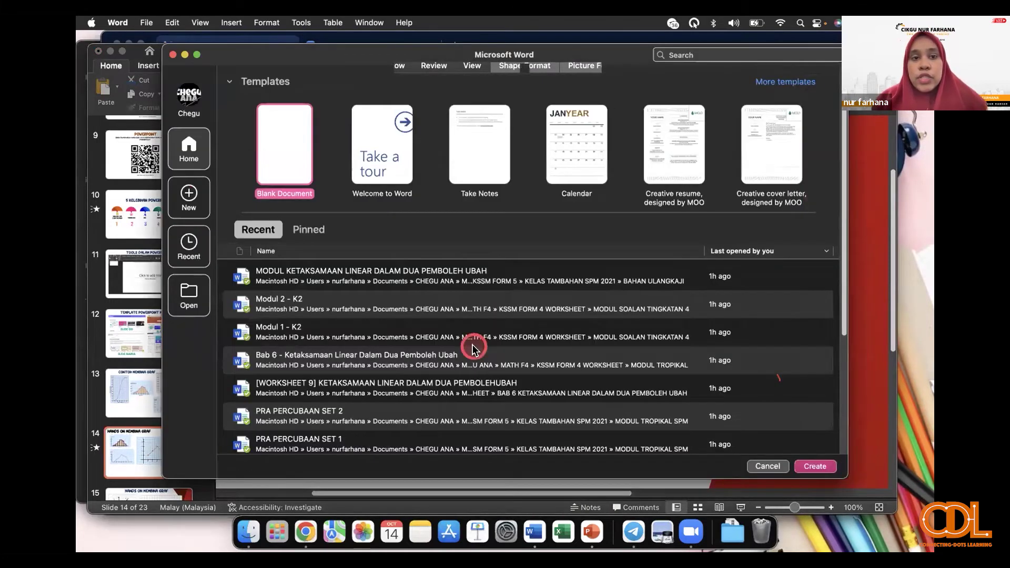
right_click(437, 213)
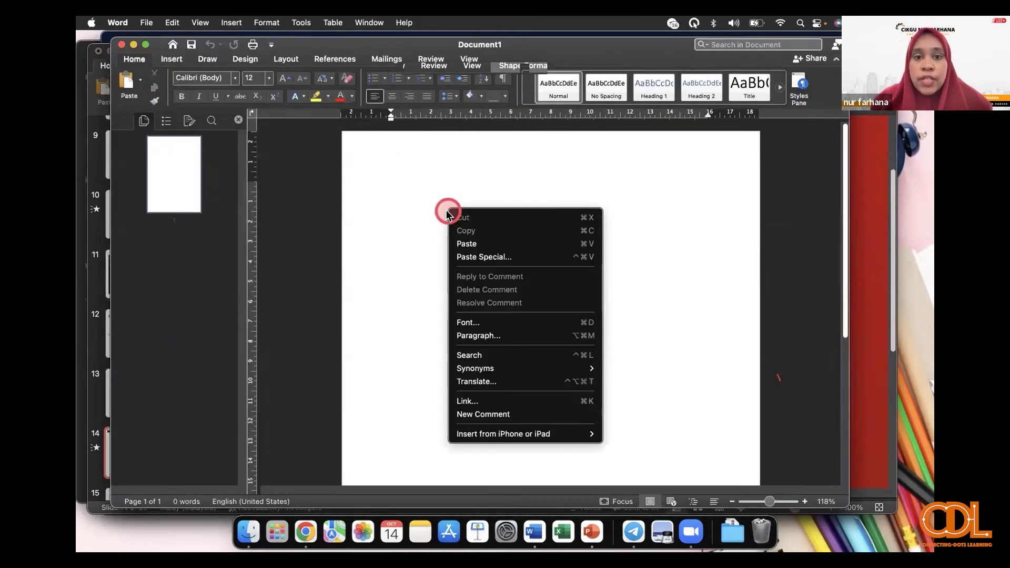
left_click(442, 224)
right_click(444, 226)
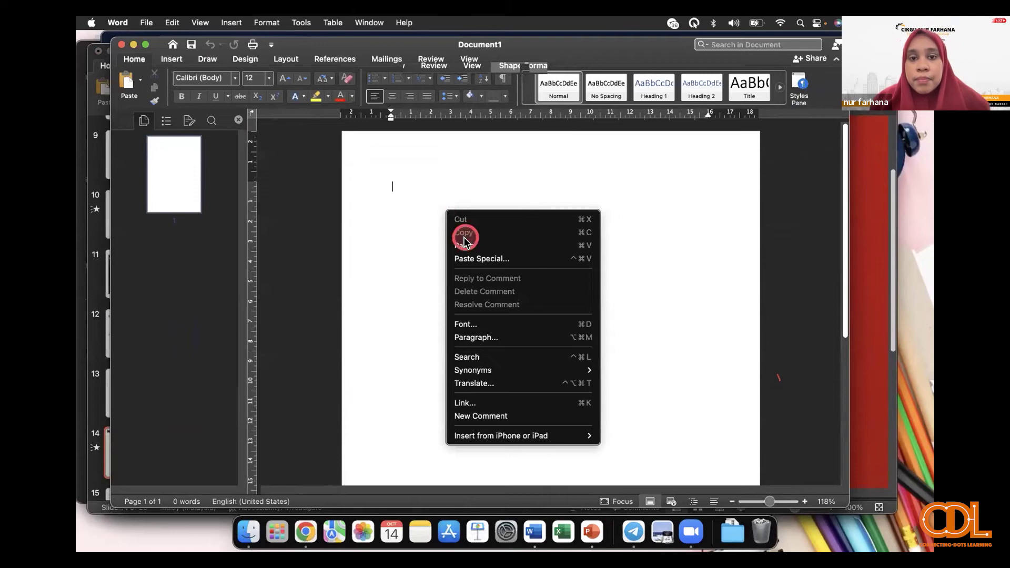
left_click(662, 329)
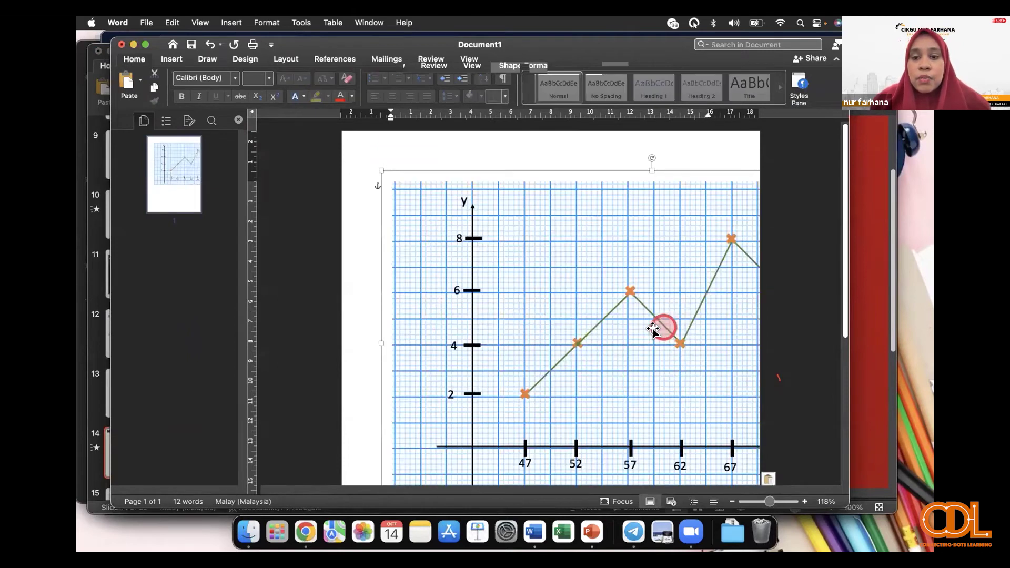
left_click(772, 478)
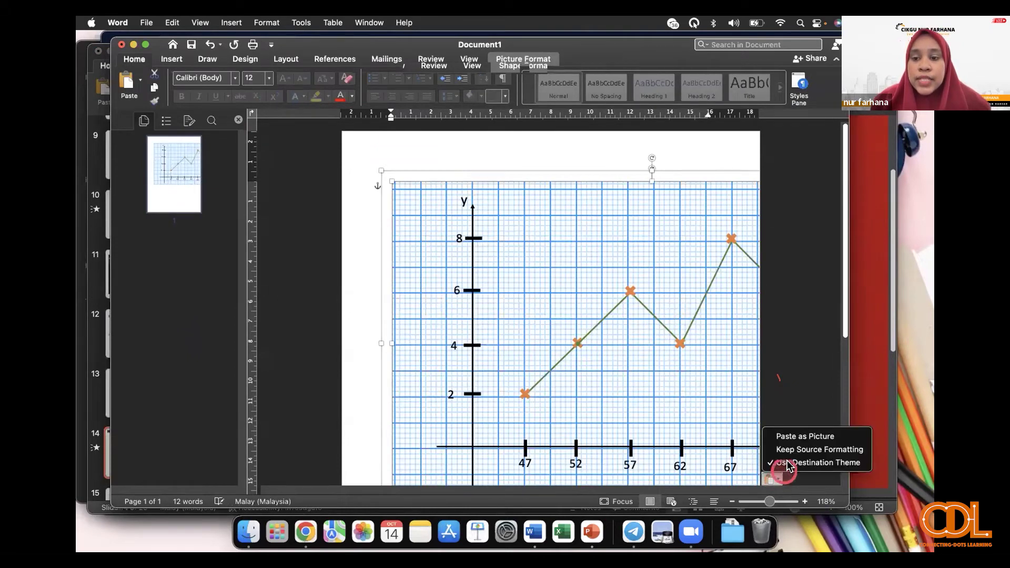
left_click(805, 436)
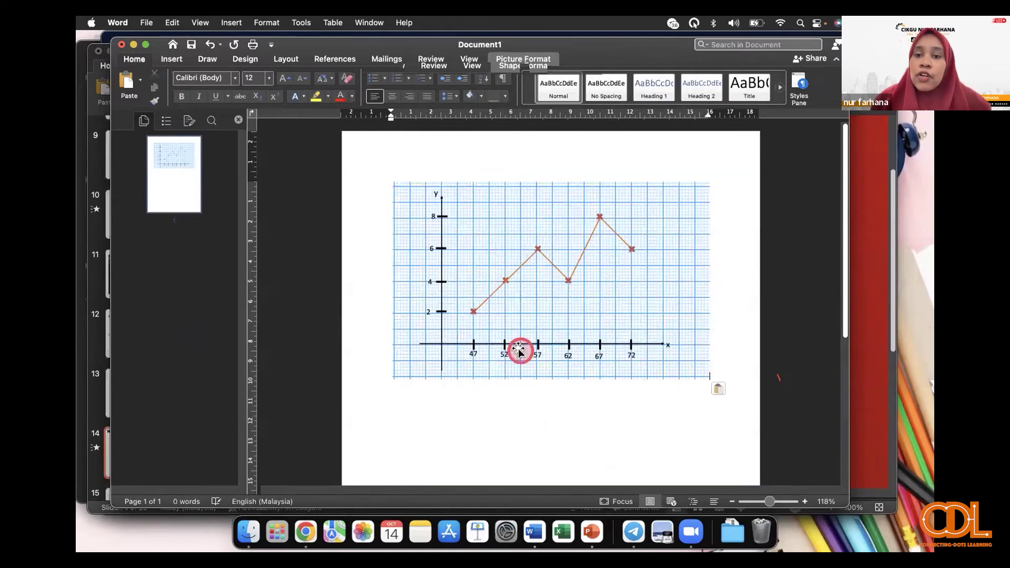
Step: Enlarge the graph picture across most of the page width, then minimize Word
left_click(607, 325)
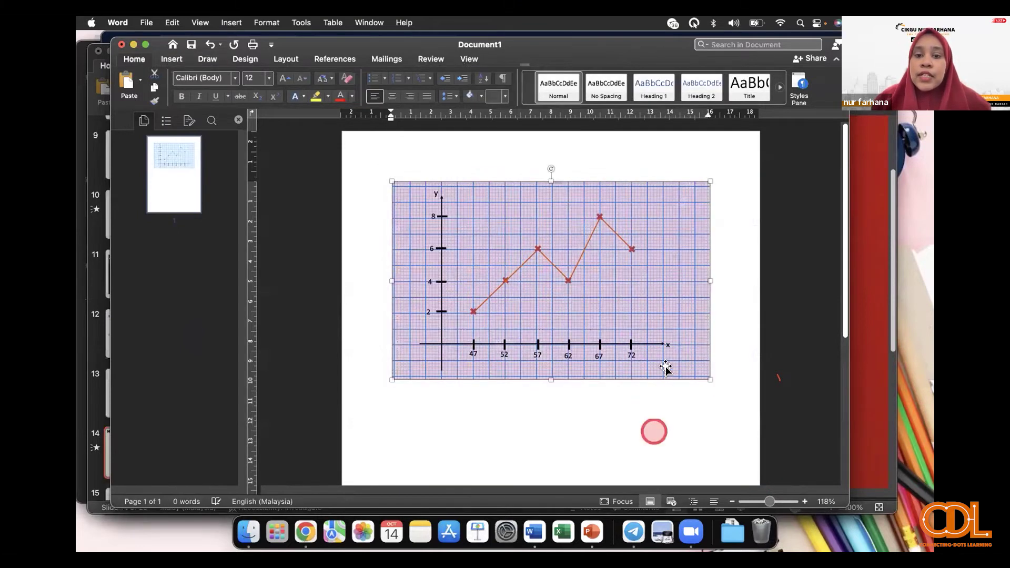
mouse_move(705, 378)
left_mouse_down()
mouse_move(728, 400)
mouse_move(626, 318)
left_mouse_up()
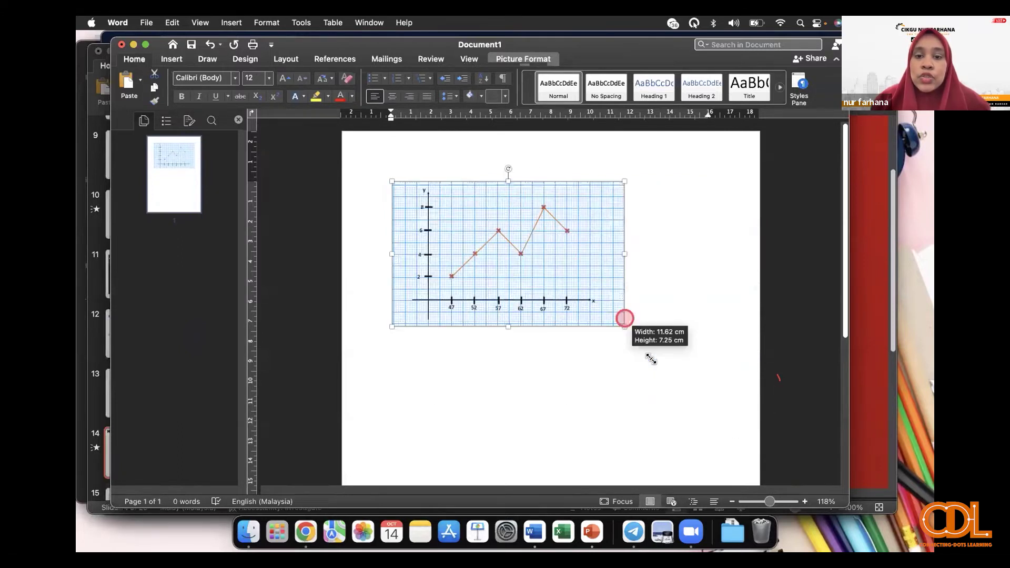
left_click_drag(673, 383, 671, 384)
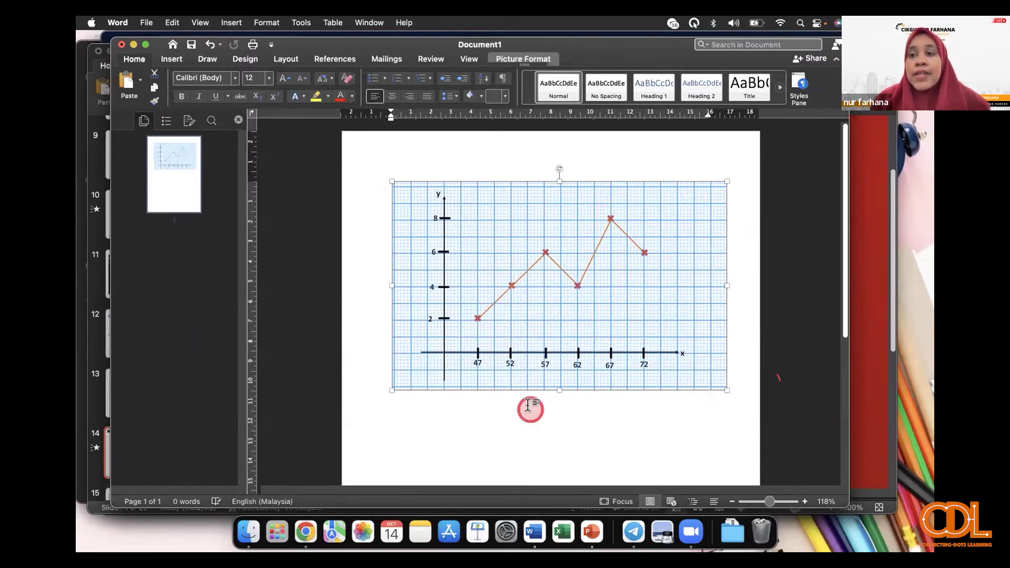
left_click(132, 46)
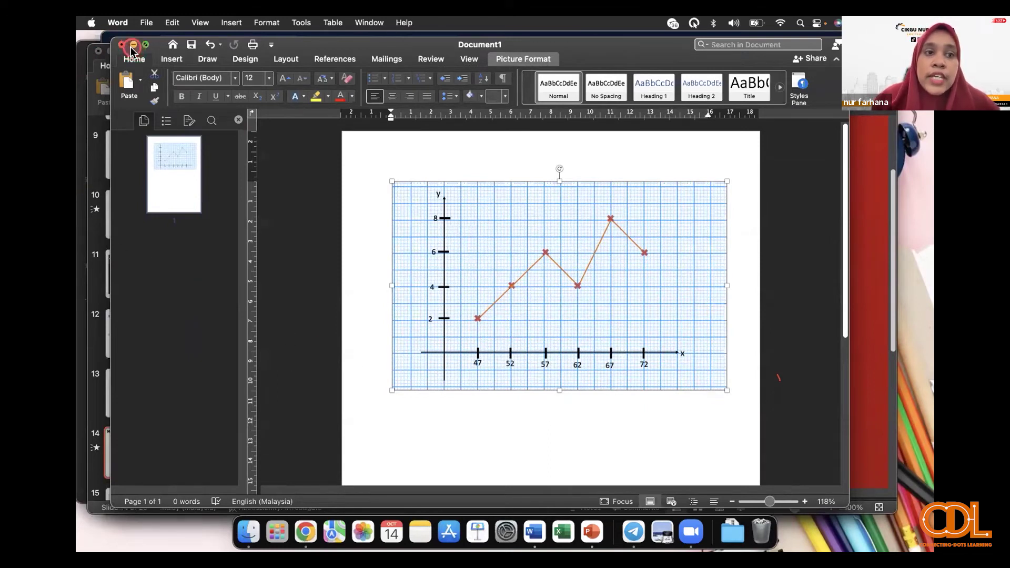
Step: Return to PowerPoint, briefly reopening the Word document with the pasted graph
left_click(548, 152)
left_click(597, 147)
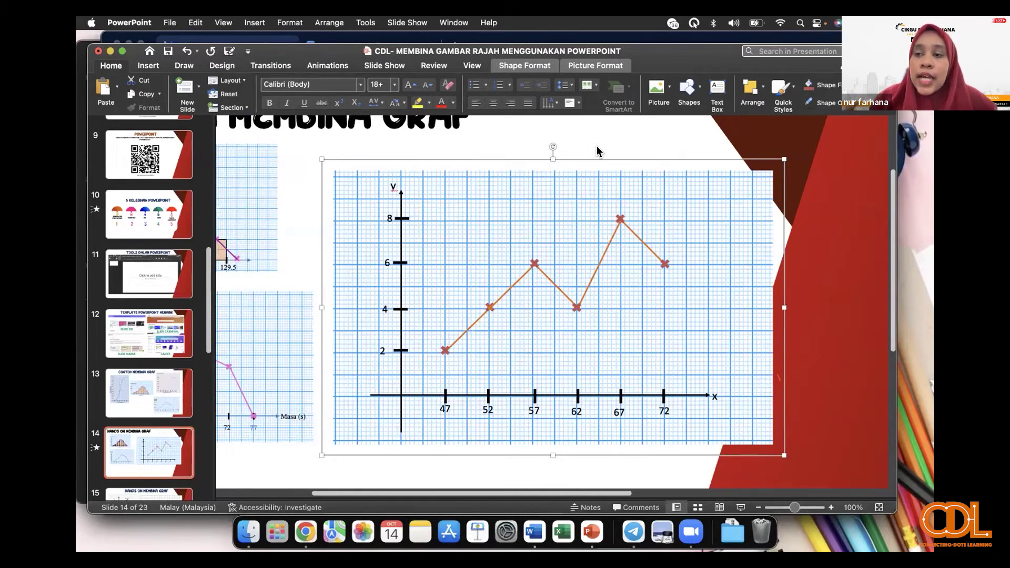
left_click(535, 532)
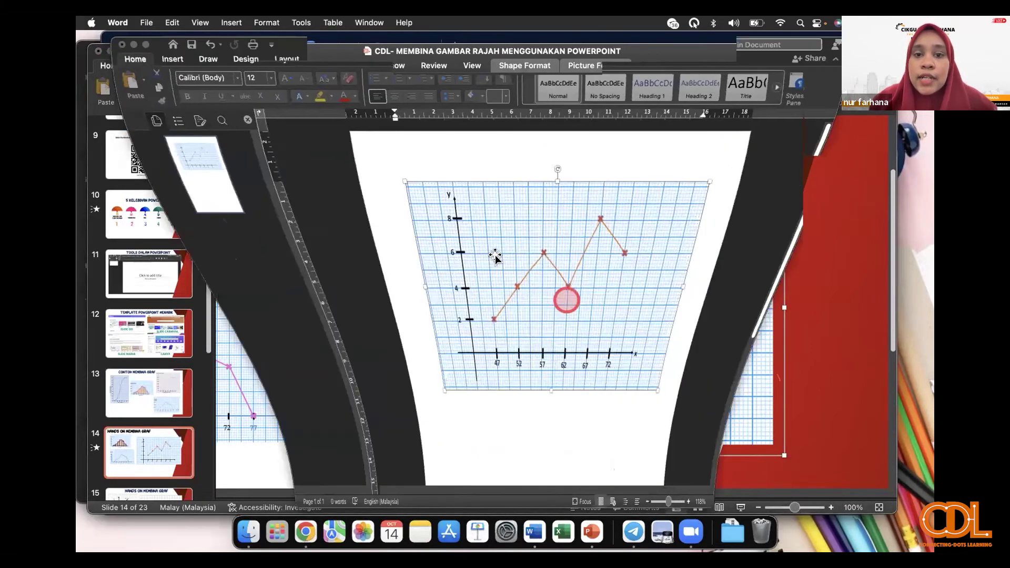
left_click(132, 50)
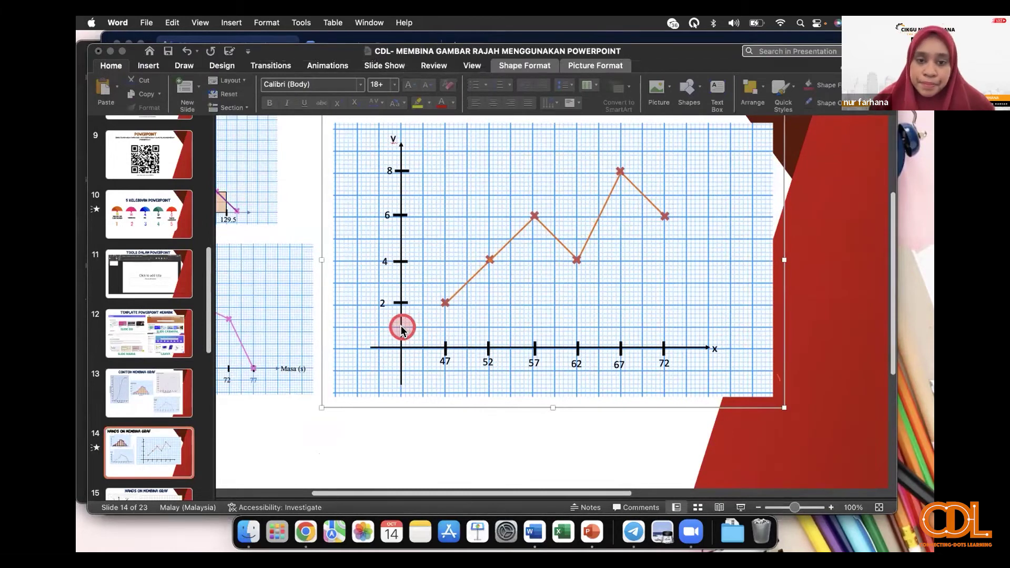
Step: Ungroup the slide 14 graph into separate grid, axes, line and cross shapes
right_click(401, 330)
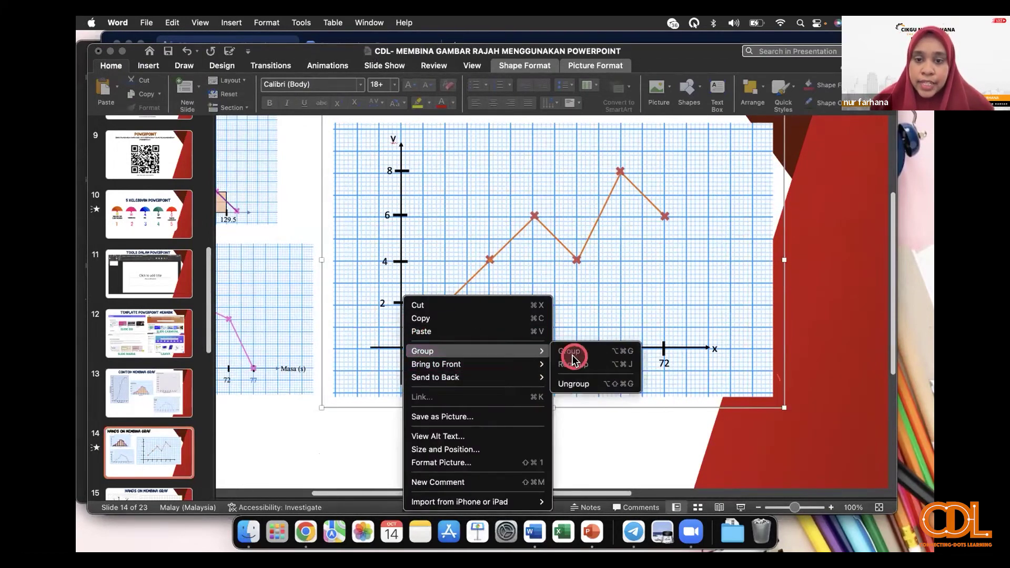
left_click(578, 383)
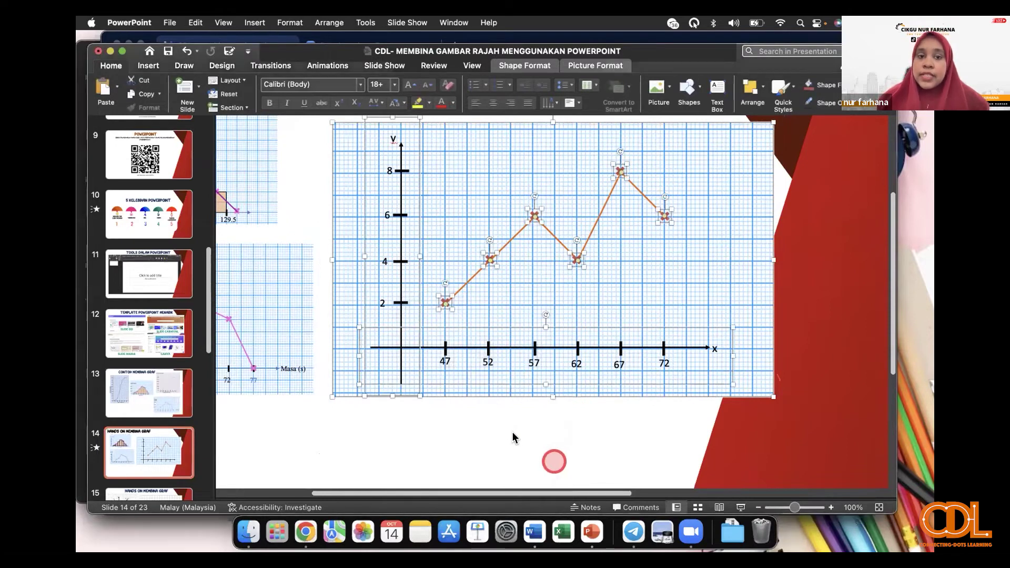
left_click(507, 436)
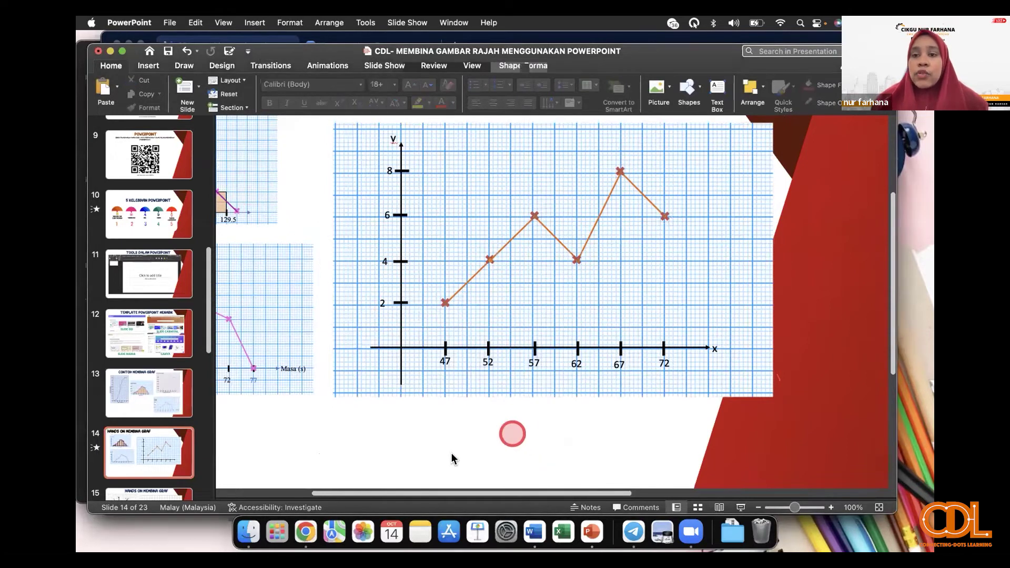
Step: Give the x-axis and y-axis a Fly In entrance animation coming From Right
left_click(401, 339)
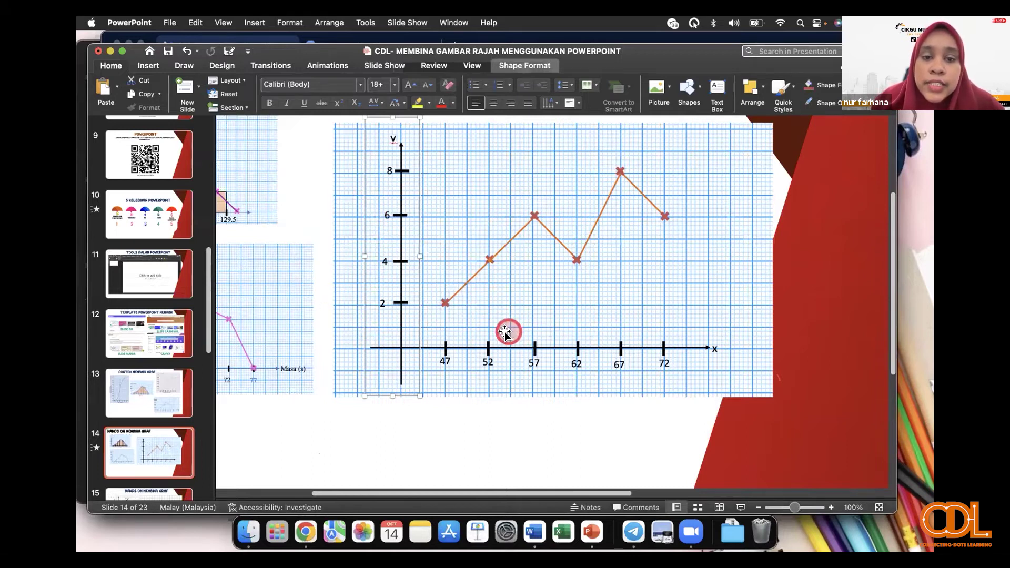
left_click(505, 348)
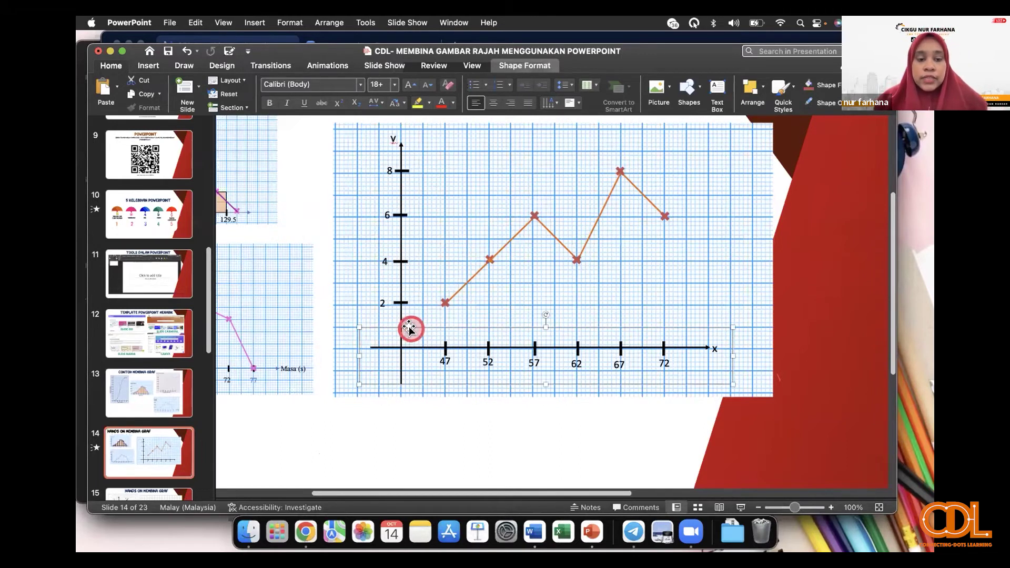
left_click(399, 300, "shift")
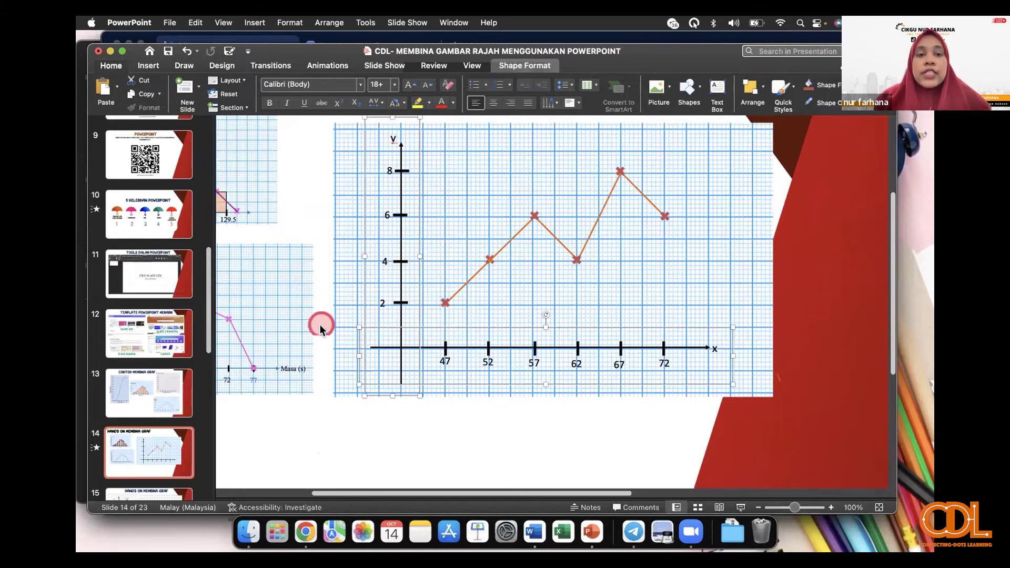
left_click(332, 66)
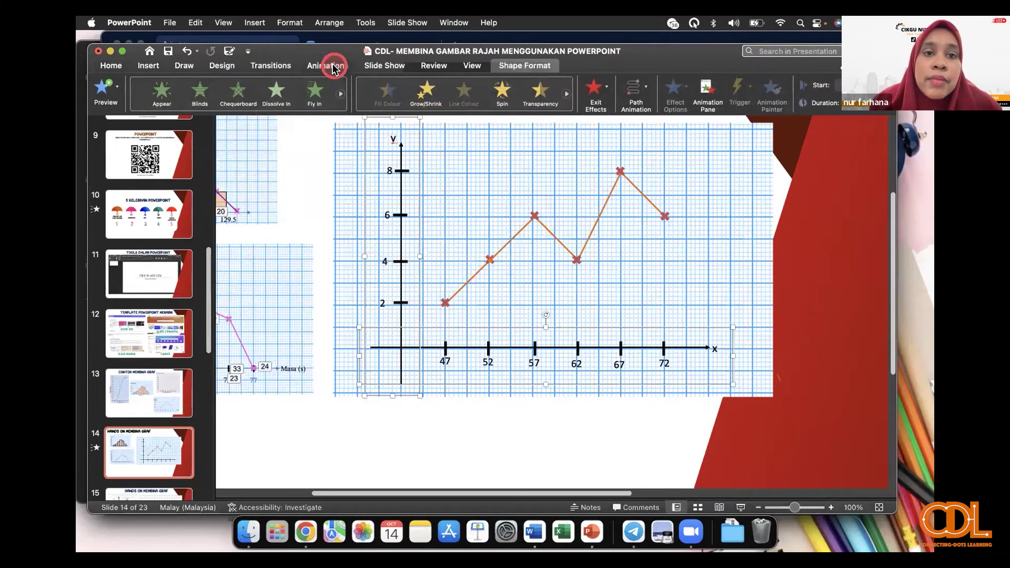
left_click(235, 114)
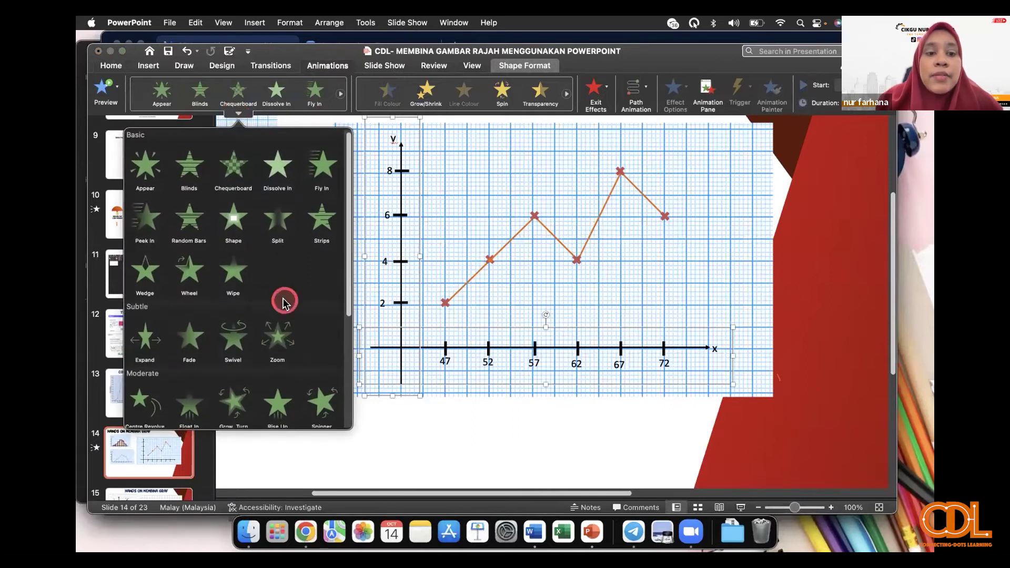
scroll(282, 304, "down", 1)
scroll(282, 300, "up", 1)
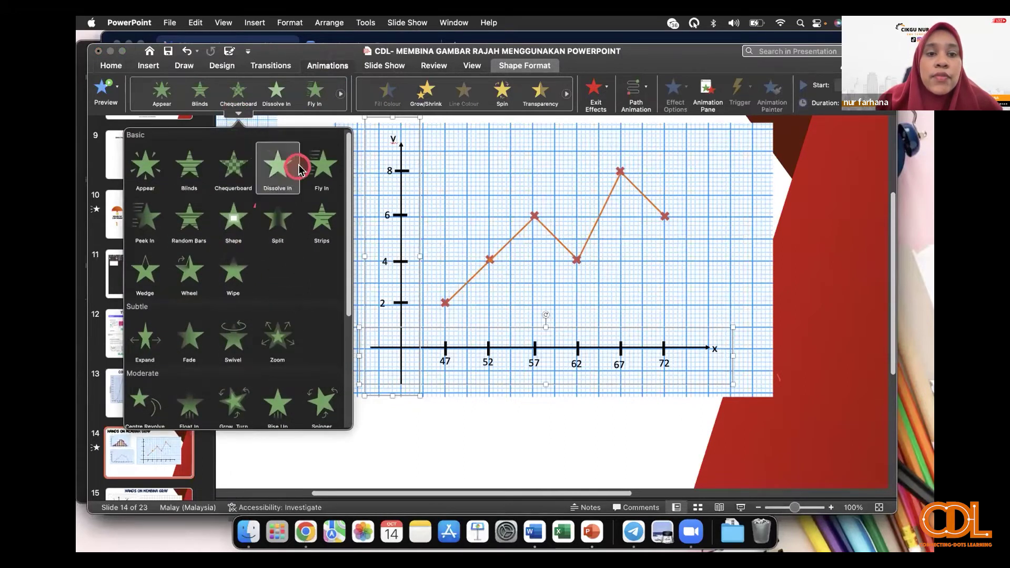
left_click(316, 175)
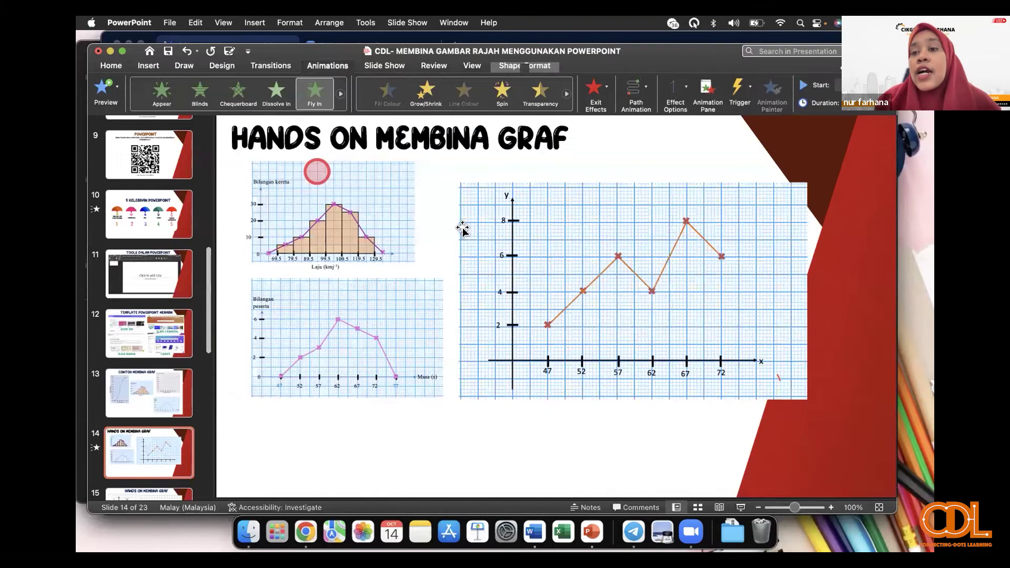
left_click(682, 87)
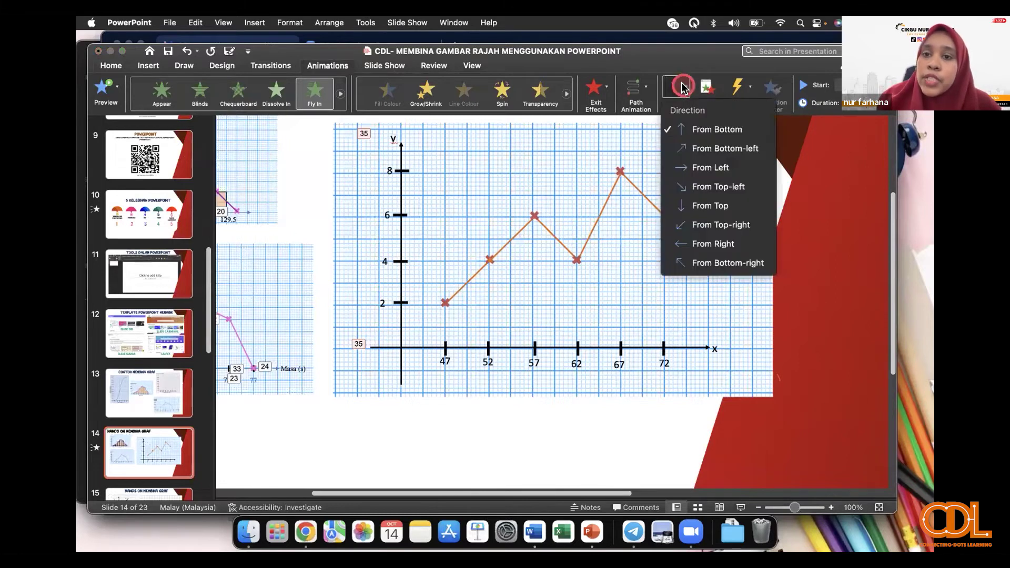
left_click(720, 246)
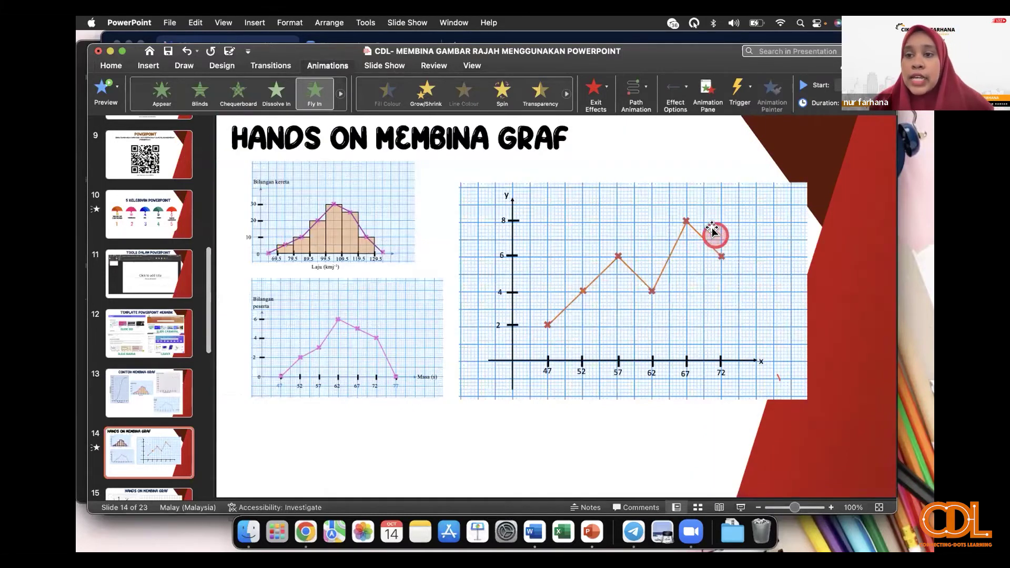
left_click(524, 359)
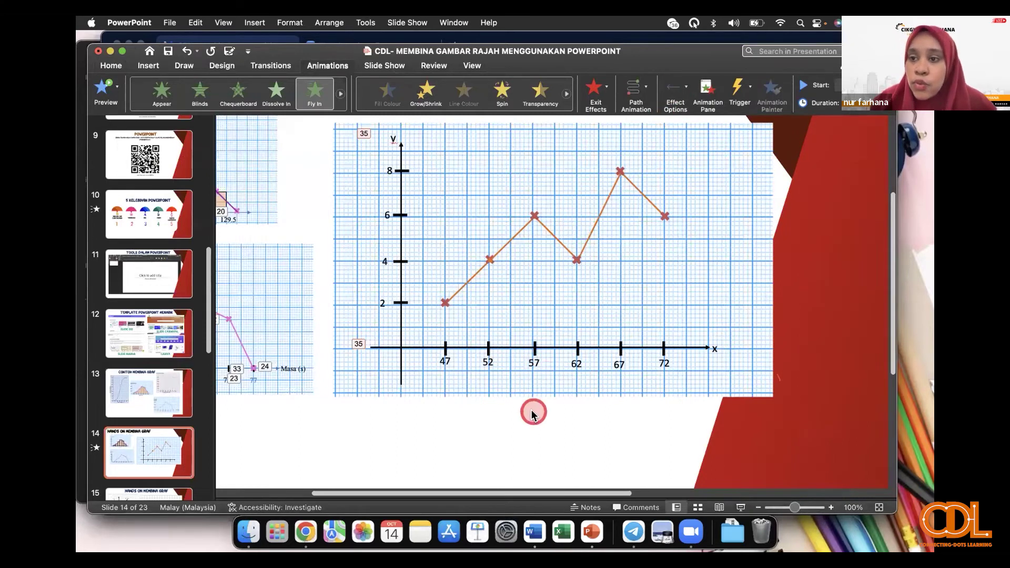
Step: Give the X markers at 47 and 52 Peek In entrance animations
left_click(445, 303)
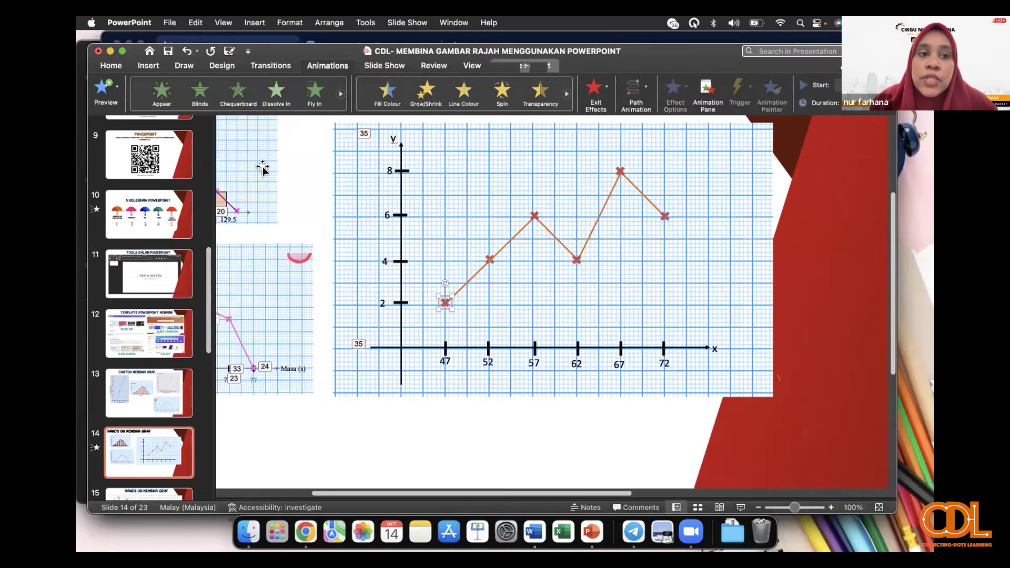
left_click(240, 113)
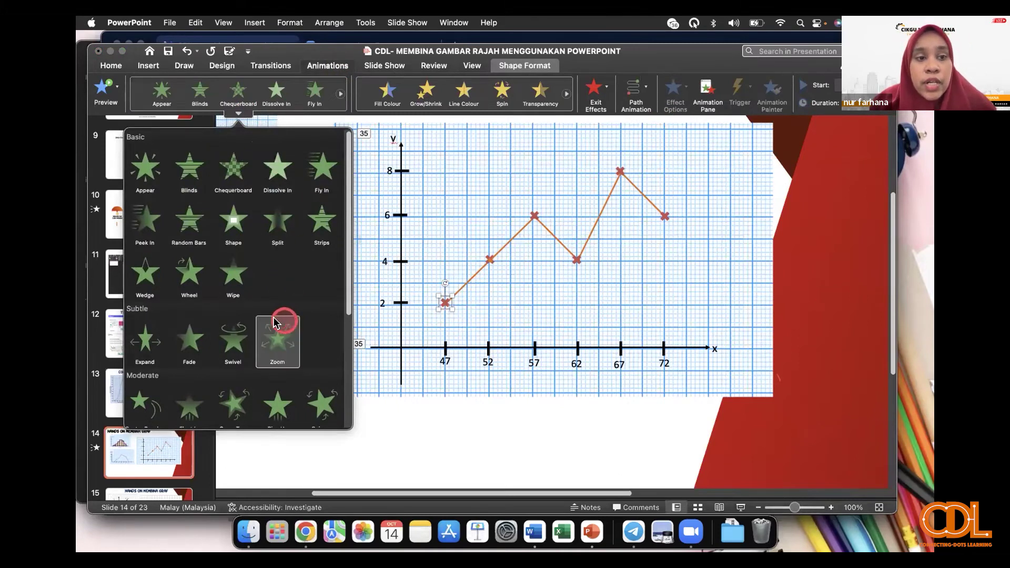
left_click(152, 235)
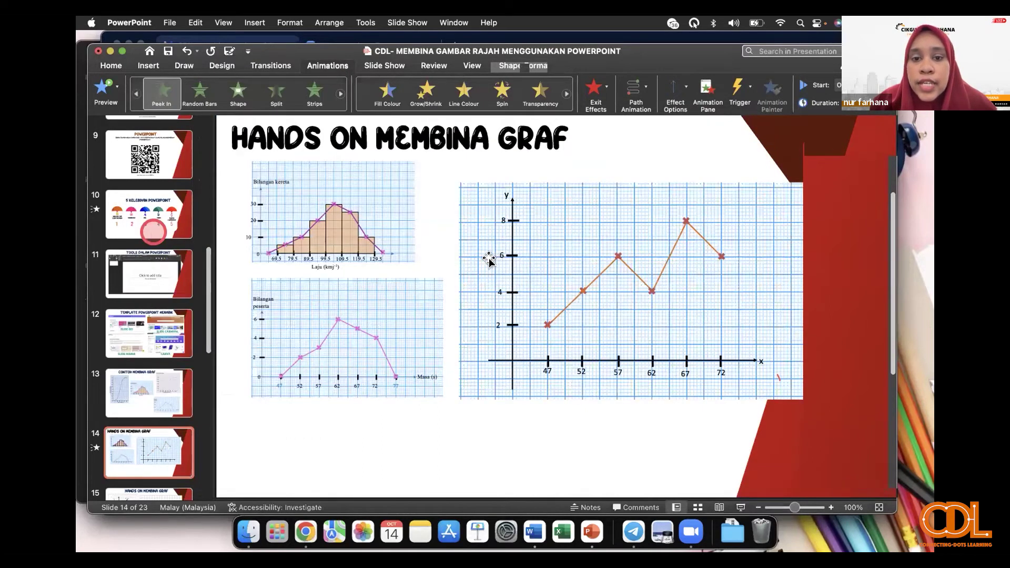
left_click(583, 291)
scroll(580, 289, "up", 3)
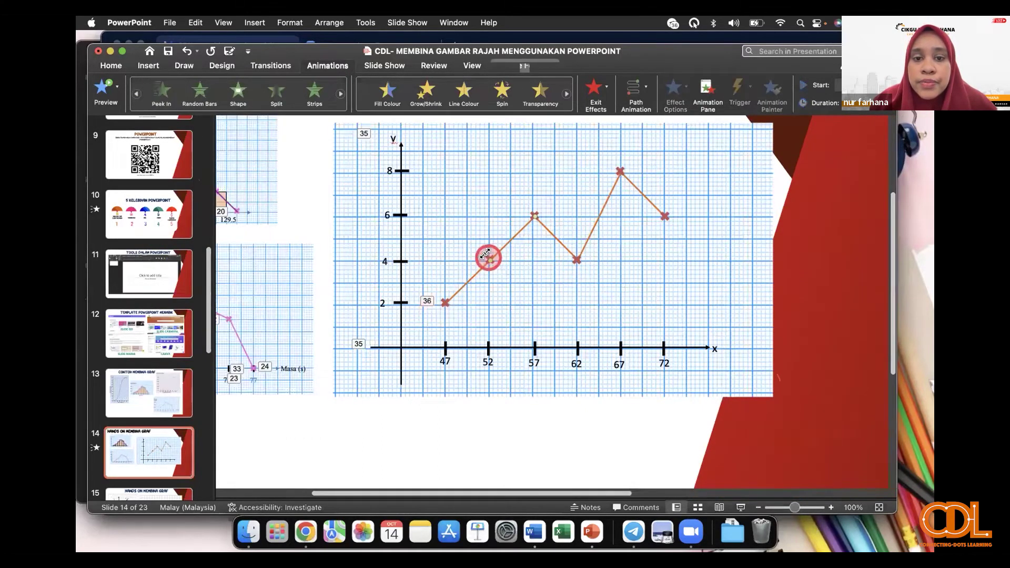
left_click(163, 94)
Step: Apply Peek In entrances to the X markers at 57, 62, 67 and 72 in order
left_click(605, 255)
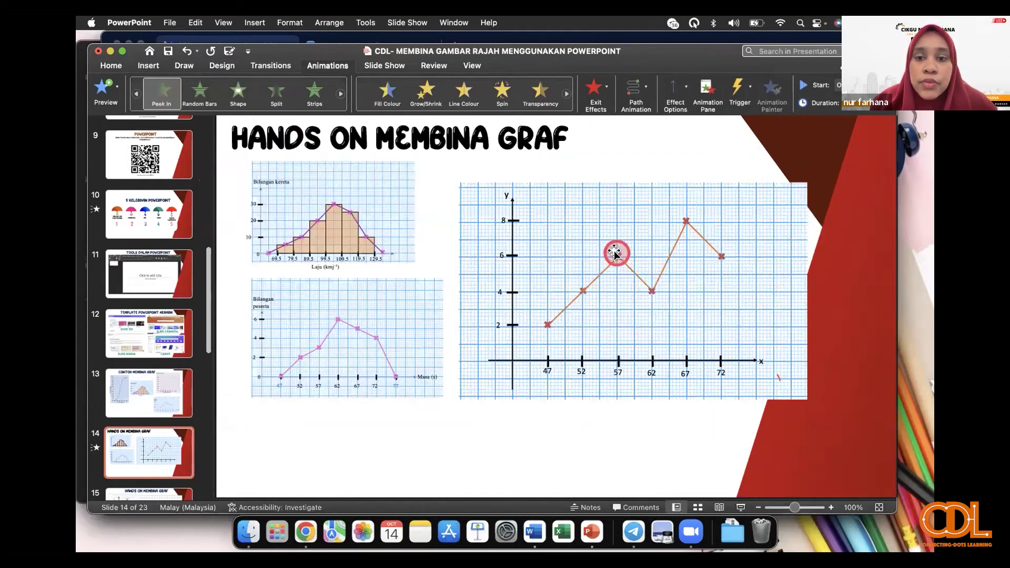
scroll(523, 220, "up", 3)
left_click(161, 94)
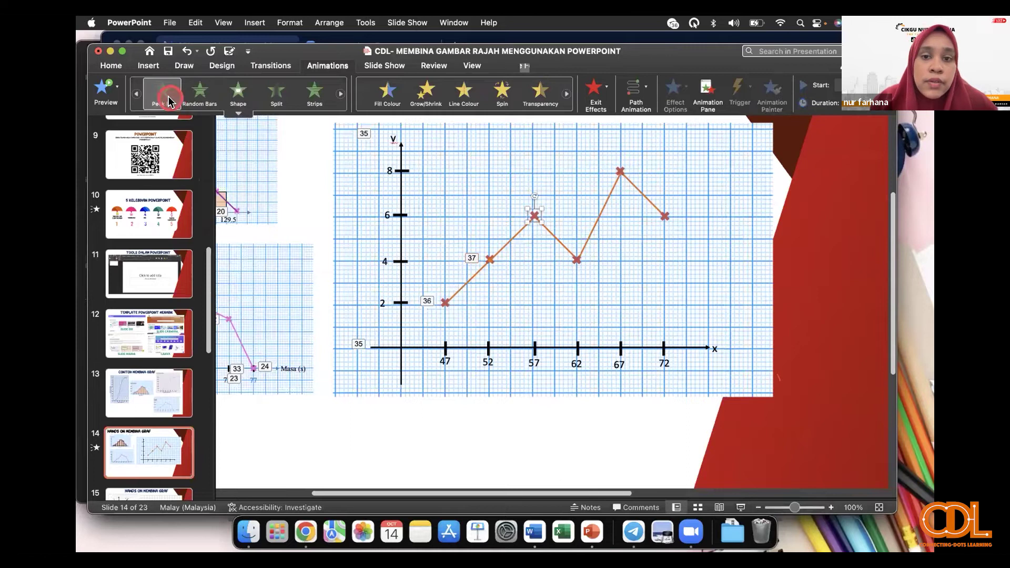
left_click(801, 69)
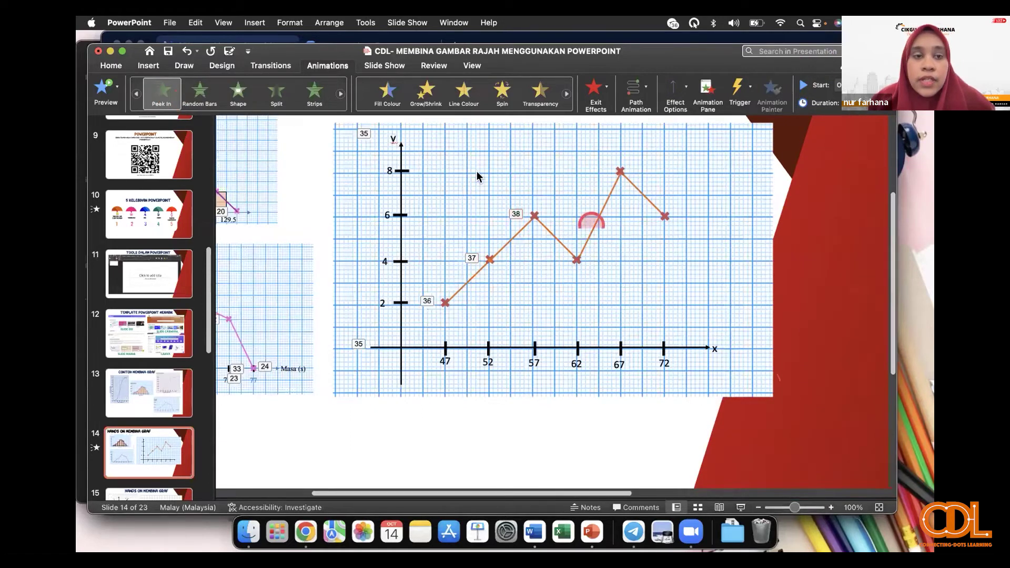
left_click(576, 259)
left_click(654, 169)
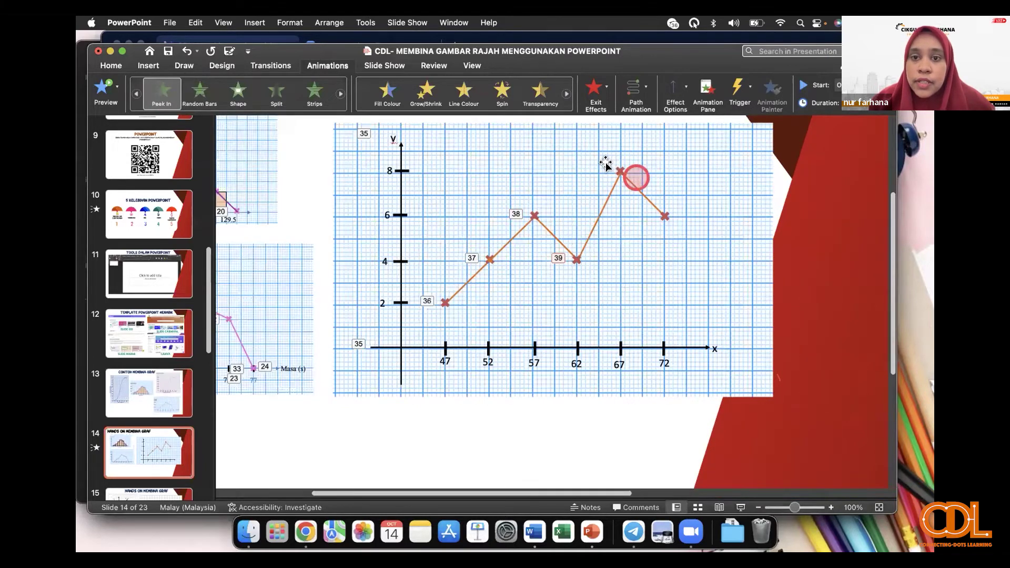
left_click(619, 169)
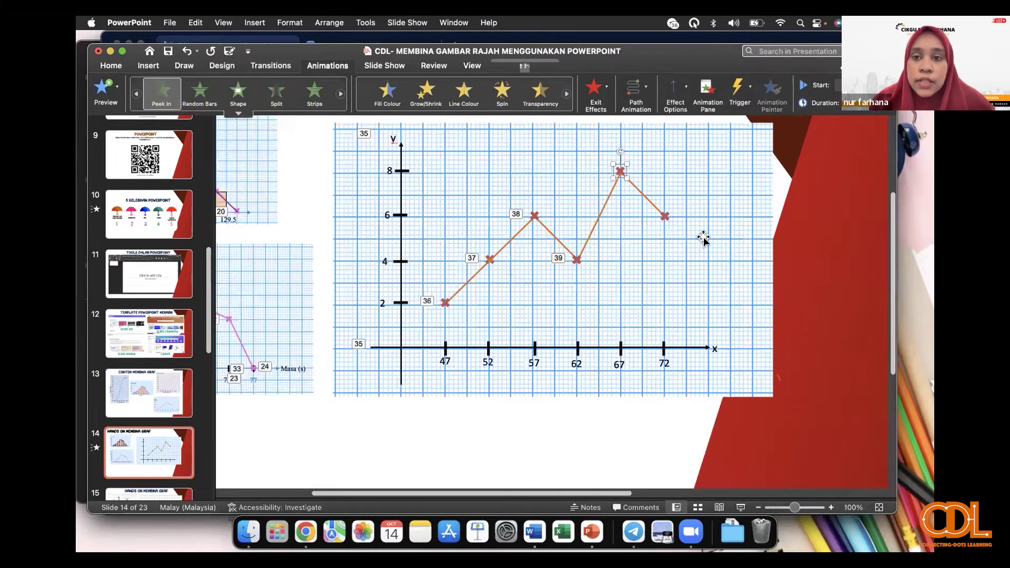
left_click(664, 216)
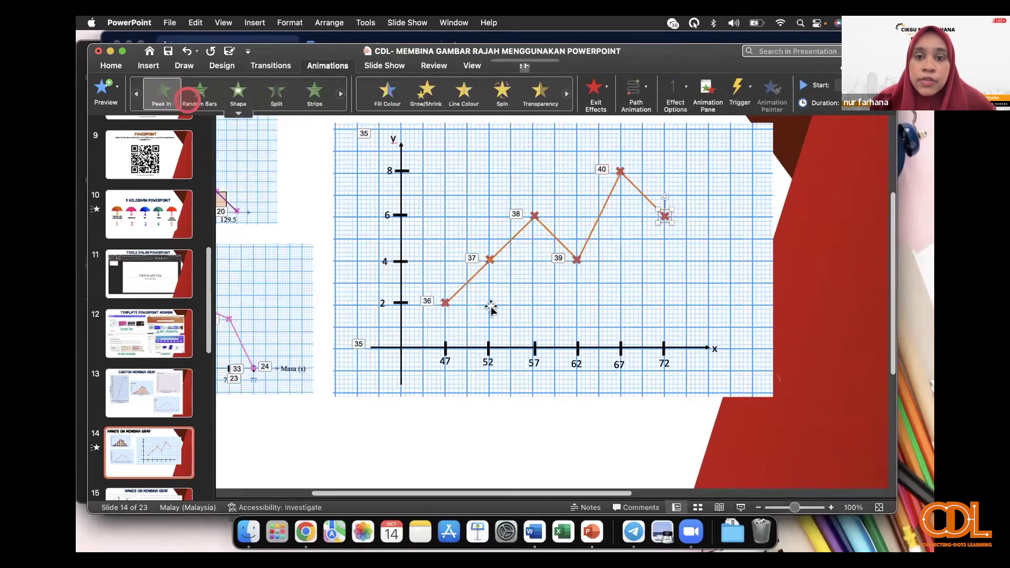
left_click(563, 300)
Step: Give the line from 47 to 52 a Wipe entrance animation
left_click(467, 274)
left_click(339, 93)
left_click(237, 95)
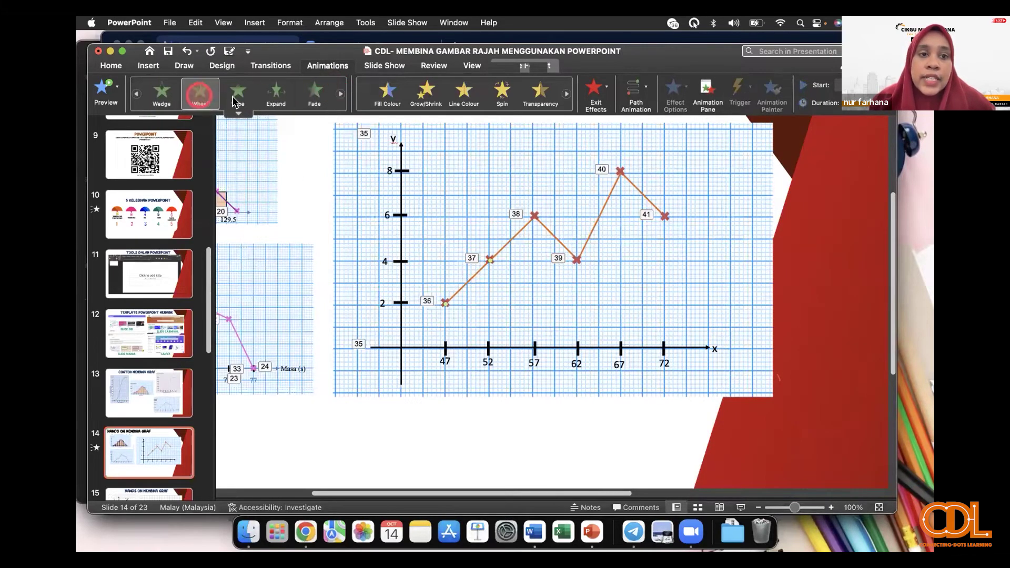
left_click(520, 178)
scroll(562, 273, "up", 3)
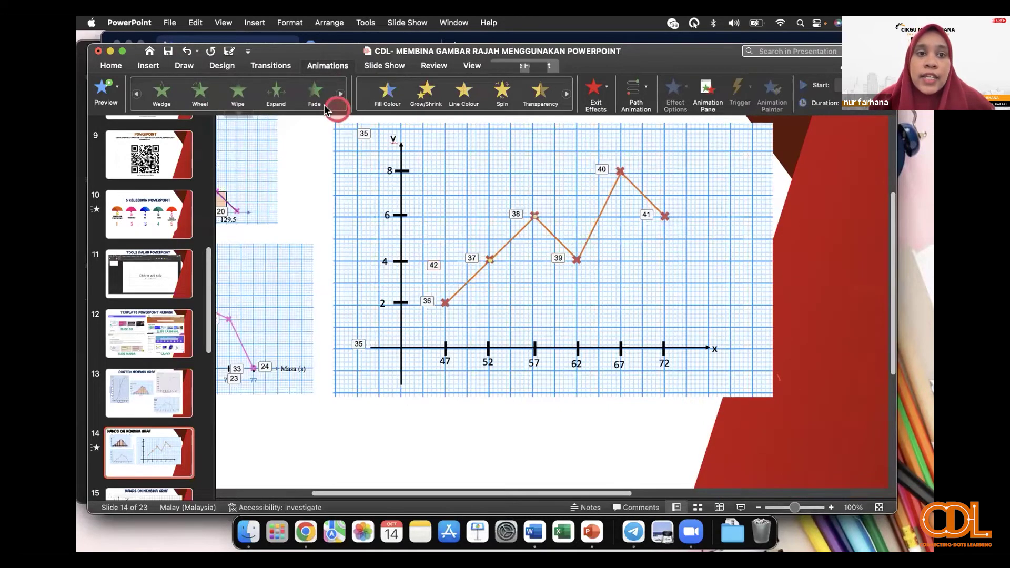
left_click(245, 97)
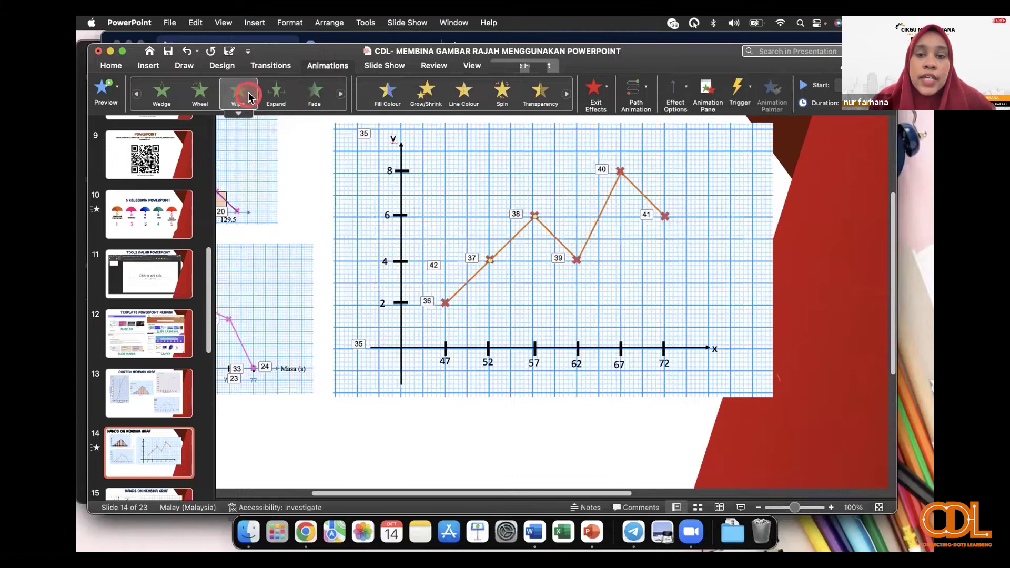
Step: Add Wipe entrances from the top to the lines 52–57, 57–62 and 62–67
left_click(625, 269)
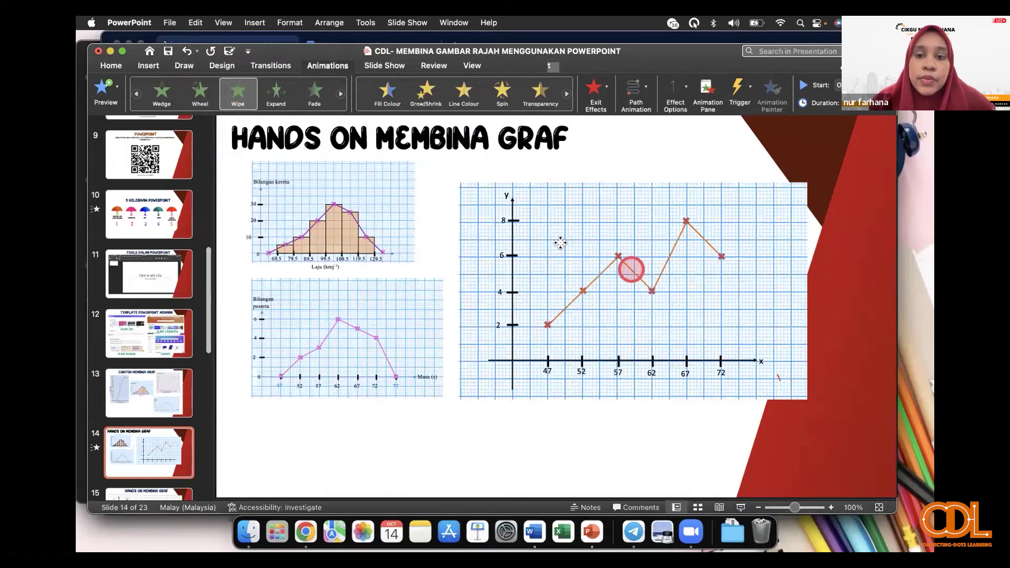
left_click(238, 98)
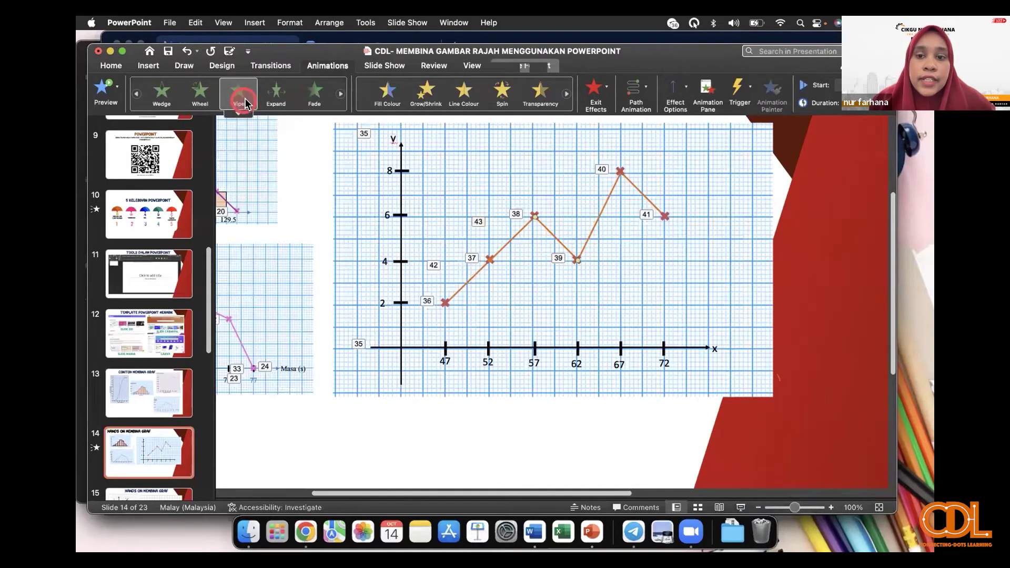
left_click(655, 282)
left_click(677, 96)
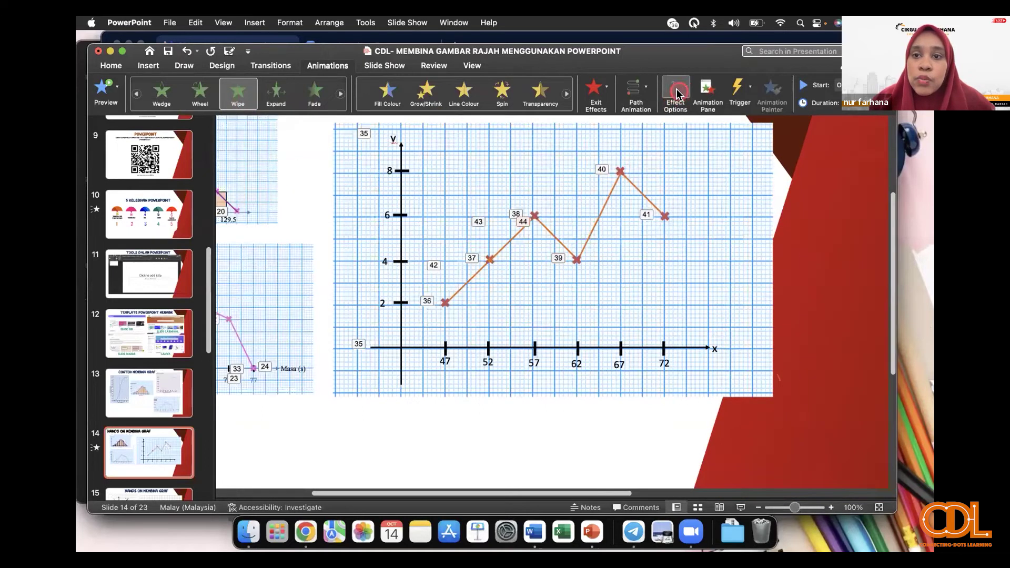
left_click(702, 189)
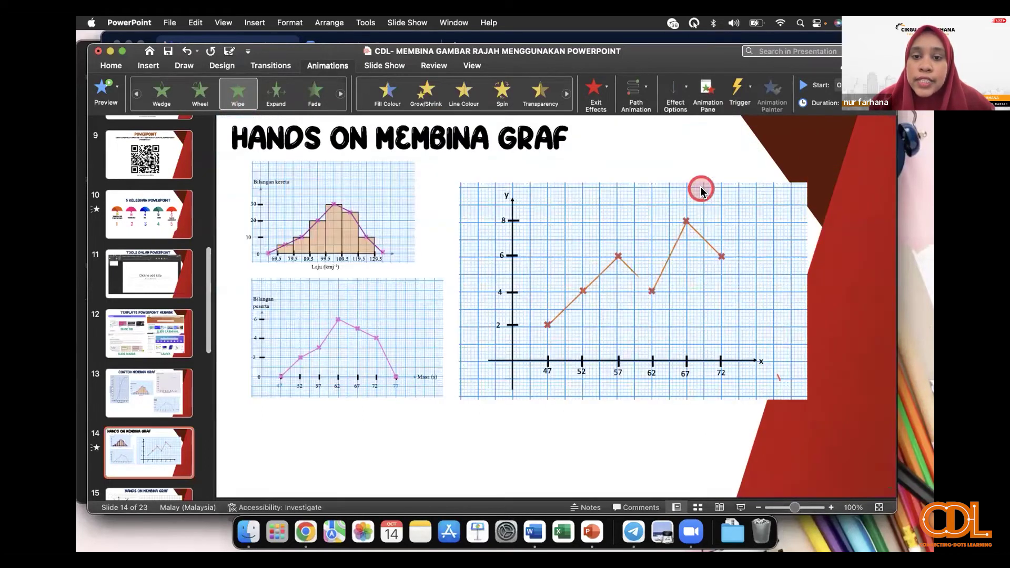
left_click(594, 229)
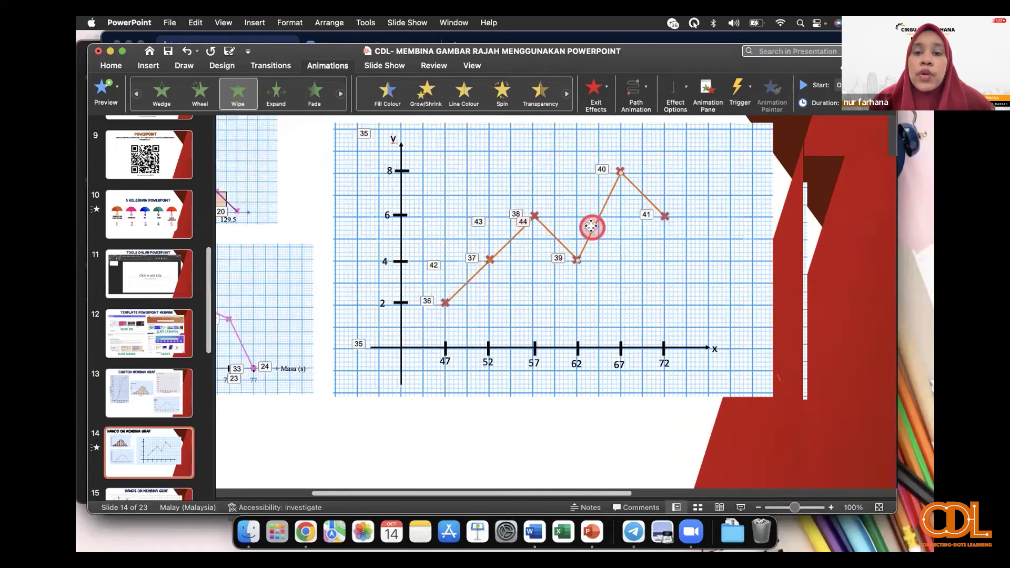
left_click(307, 98)
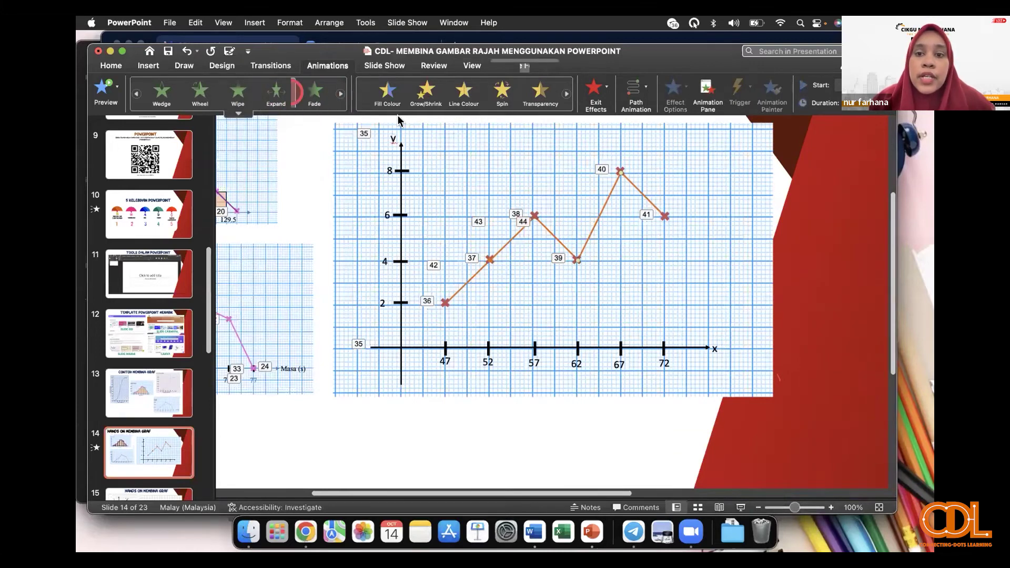
left_click(675, 92)
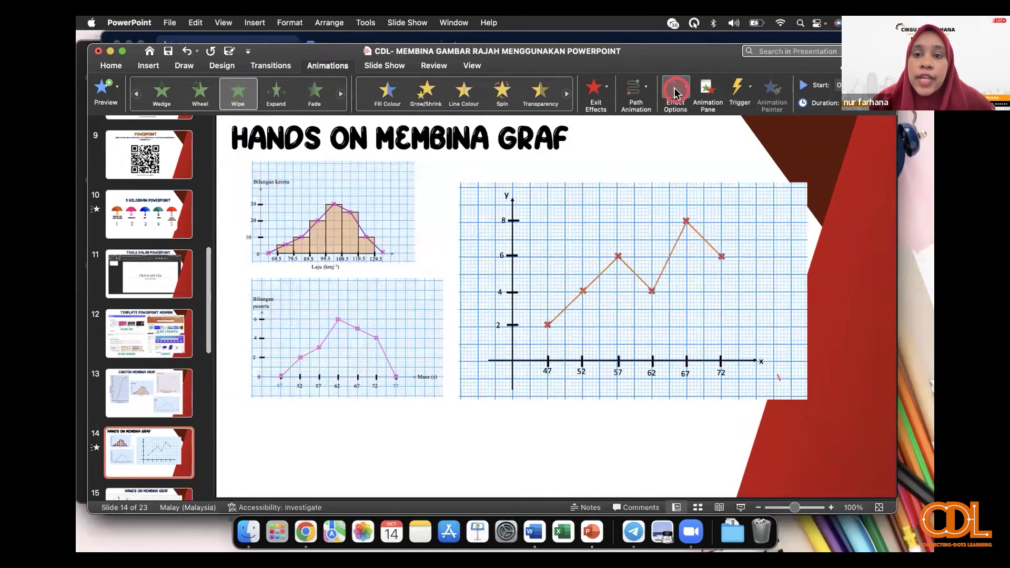
Step: Give the last line, 67 to 72, a Wipe entrance from the top
left_click(621, 172)
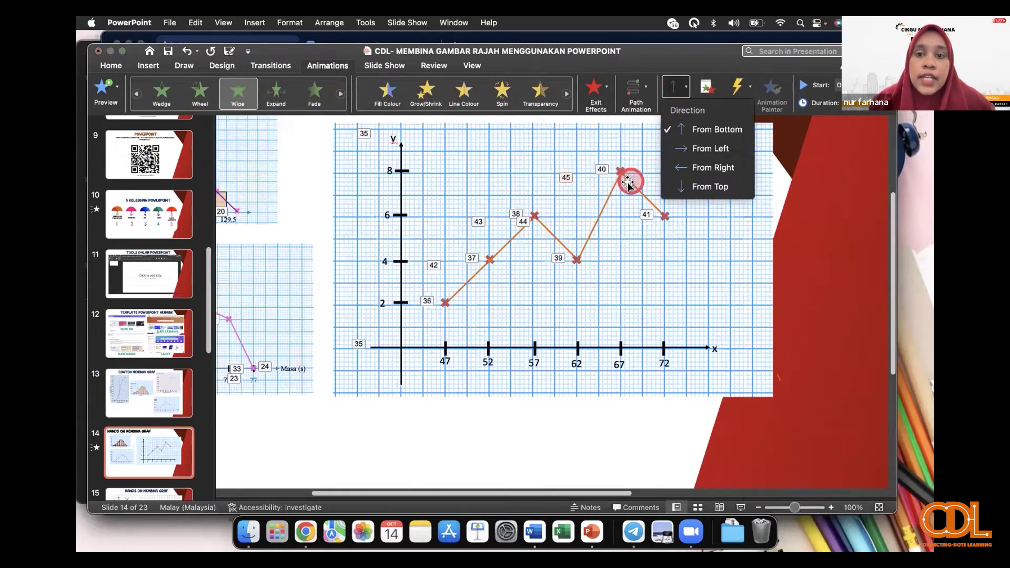
left_click(236, 95)
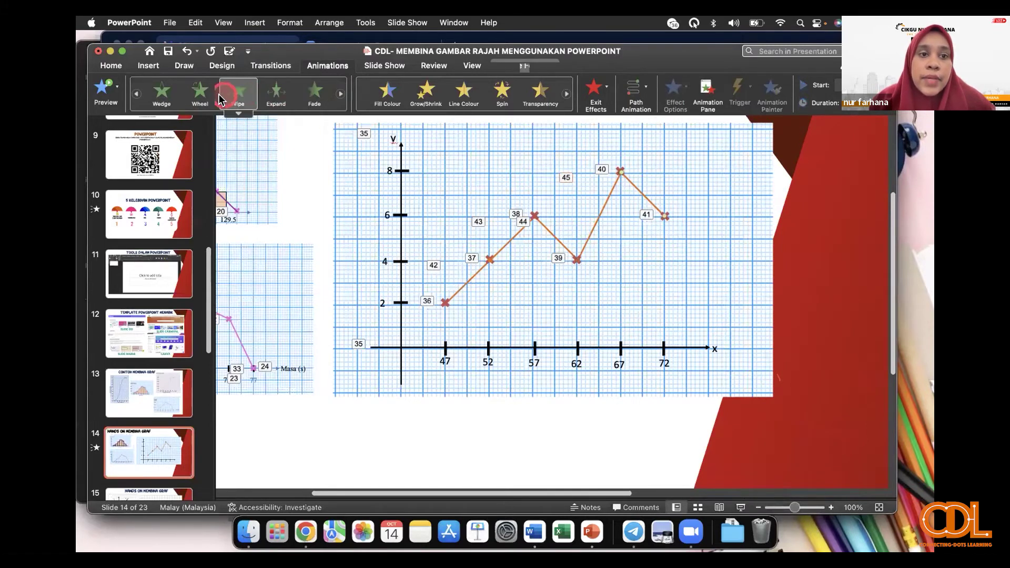
left_click(246, 108)
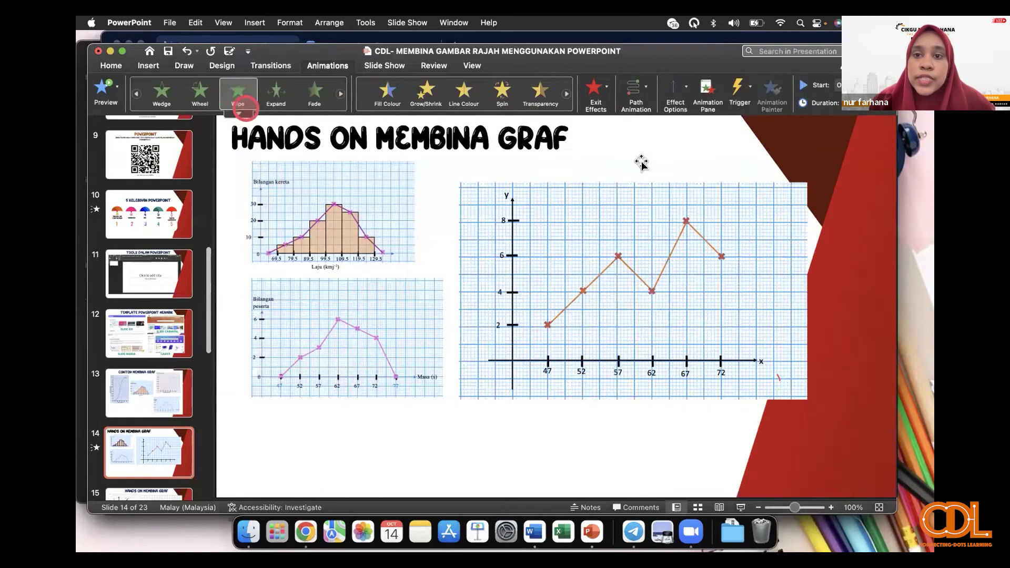
left_click(683, 94)
left_click(704, 187)
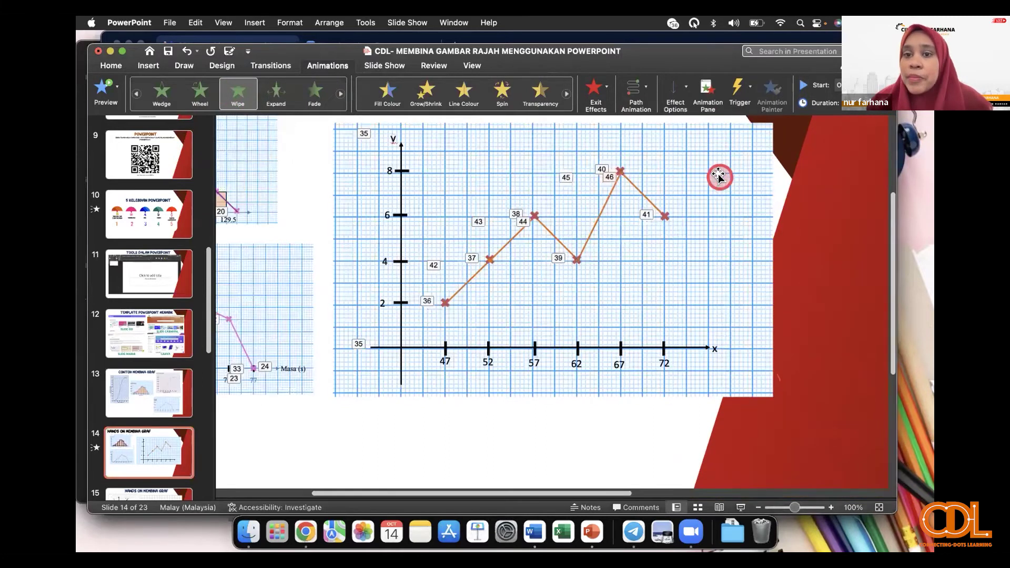
left_click(600, 426)
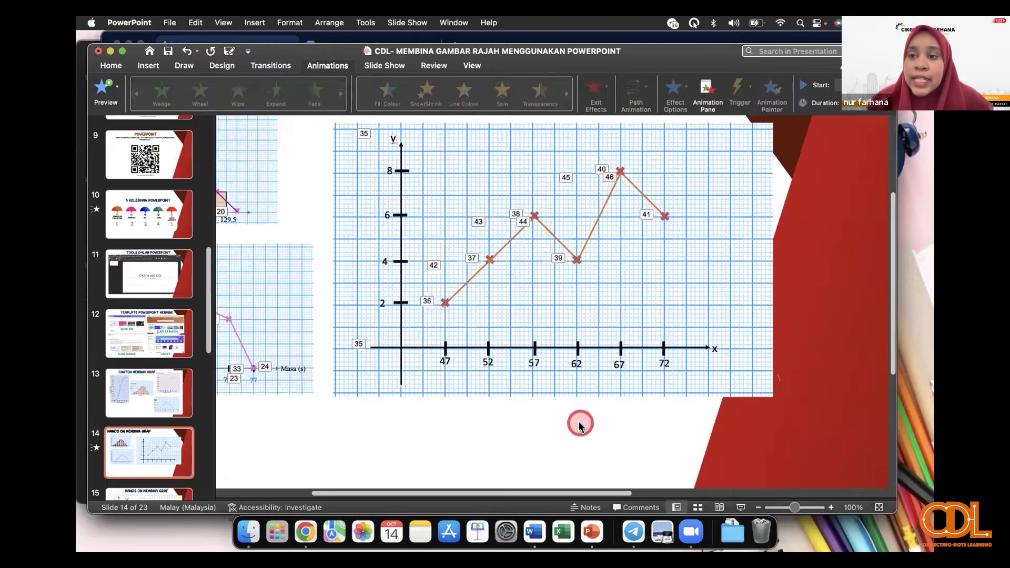
Step: Box-select the histogram and second line graph left of the marked graph on slide 14
left_click(110, 65)
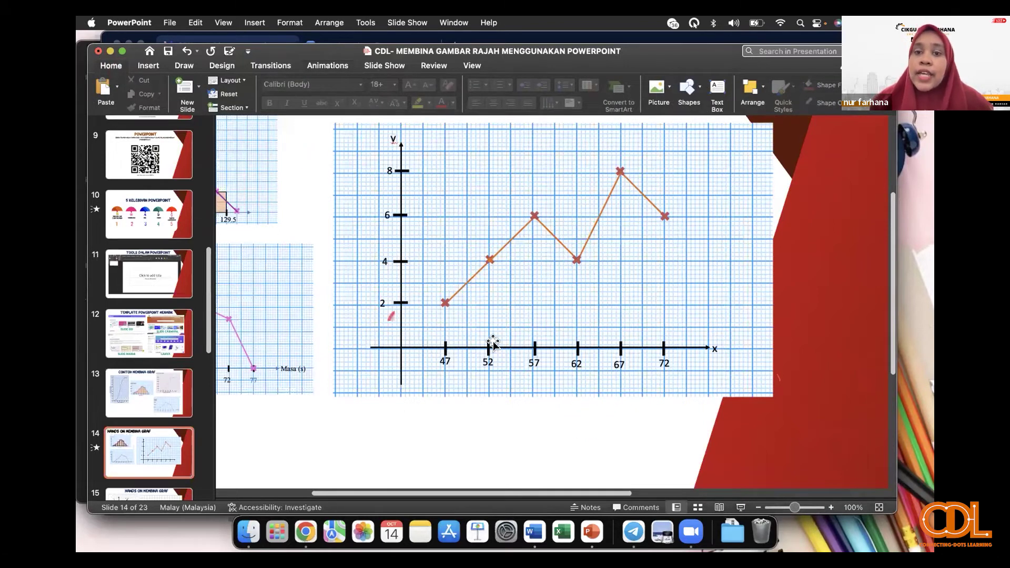
left_click(734, 187)
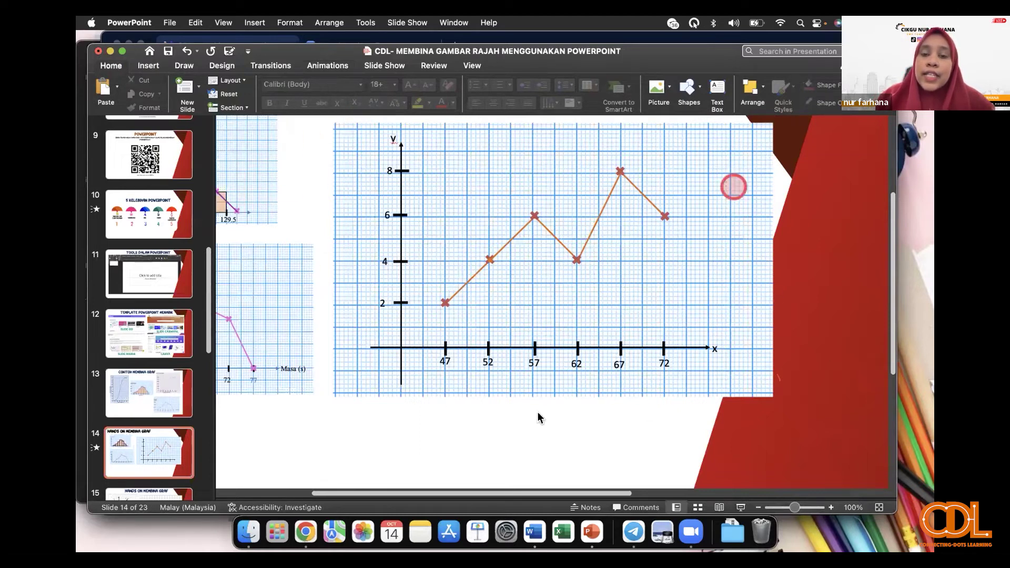
left_click(621, 377)
left_click(742, 508)
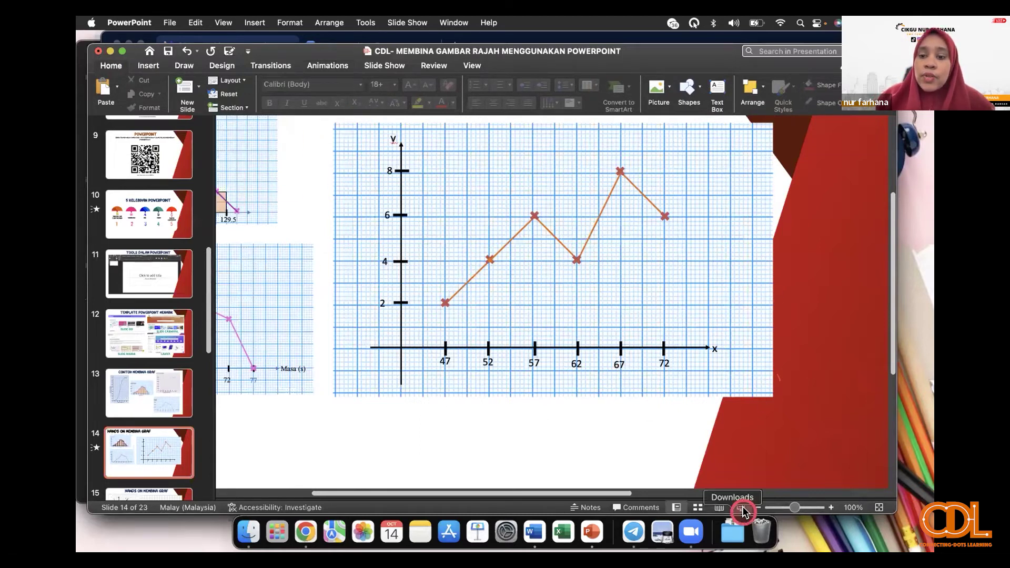
left_click_drag(608, 493, 602, 493)
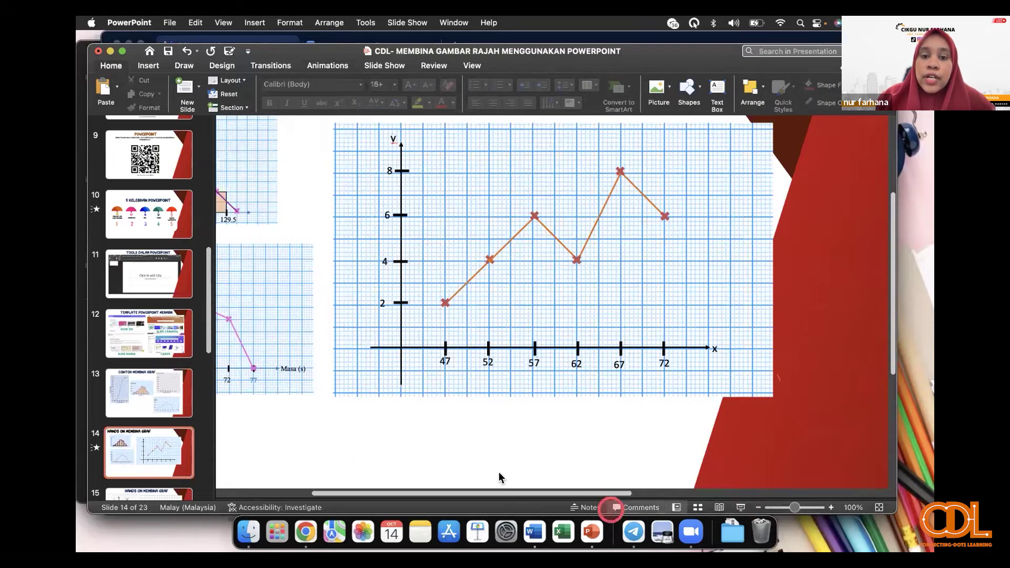
scroll(236, 153, "left", 3)
scroll(454, 177, "left", 3)
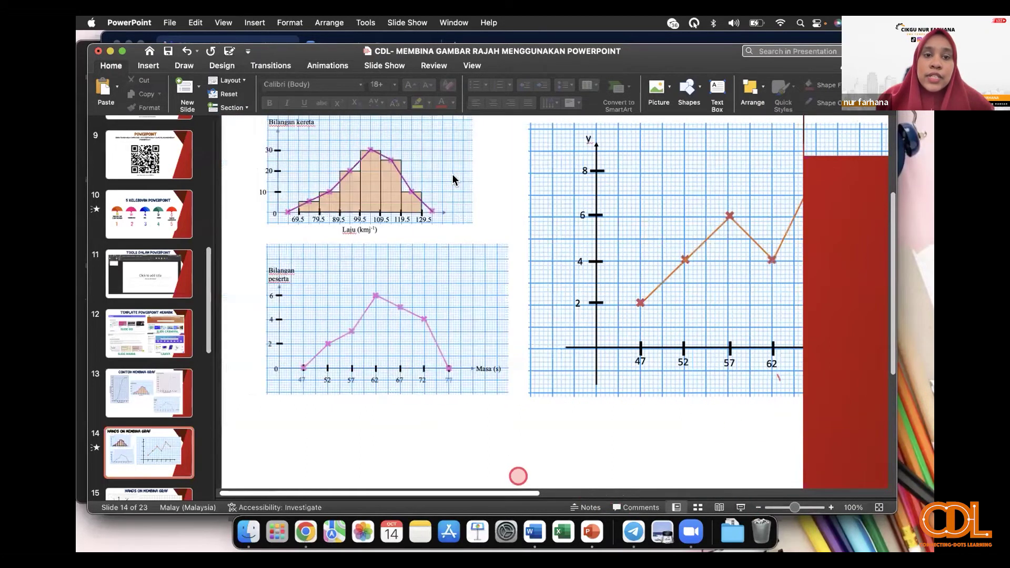
scroll(523, 454, "up", 2)
left_click_drag(255, 152, 521, 442)
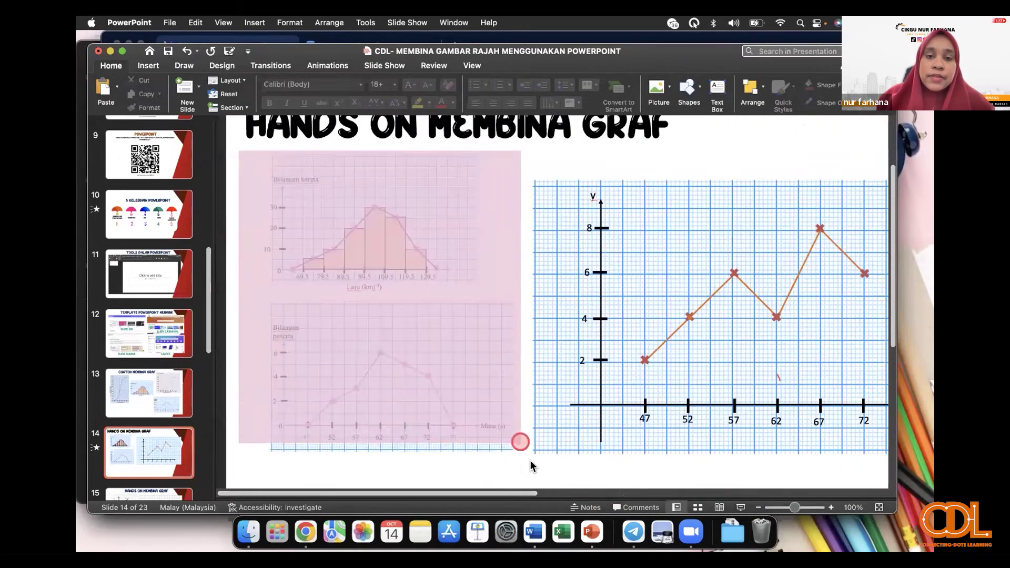
key("Delete")
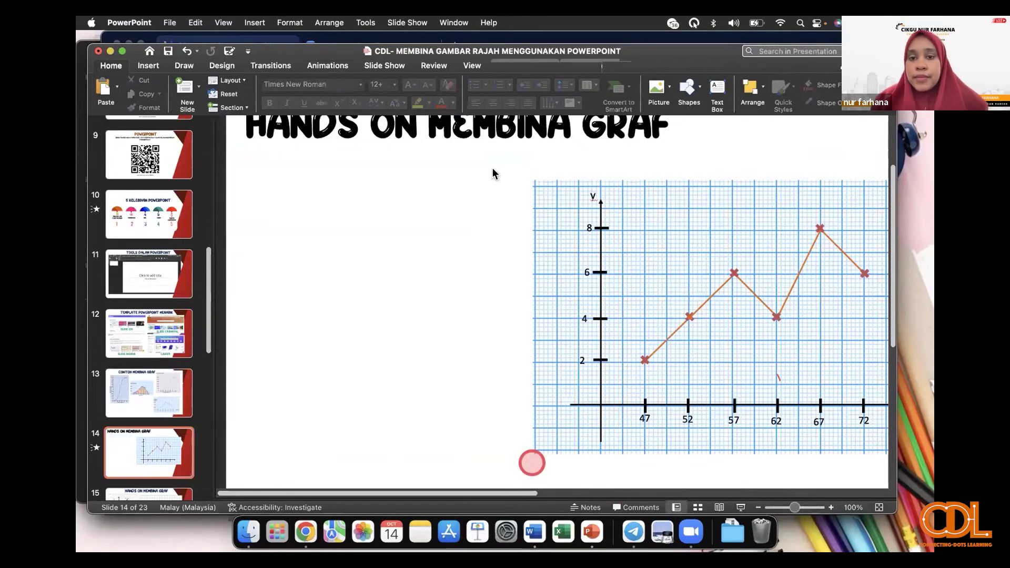
left_click(782, 507)
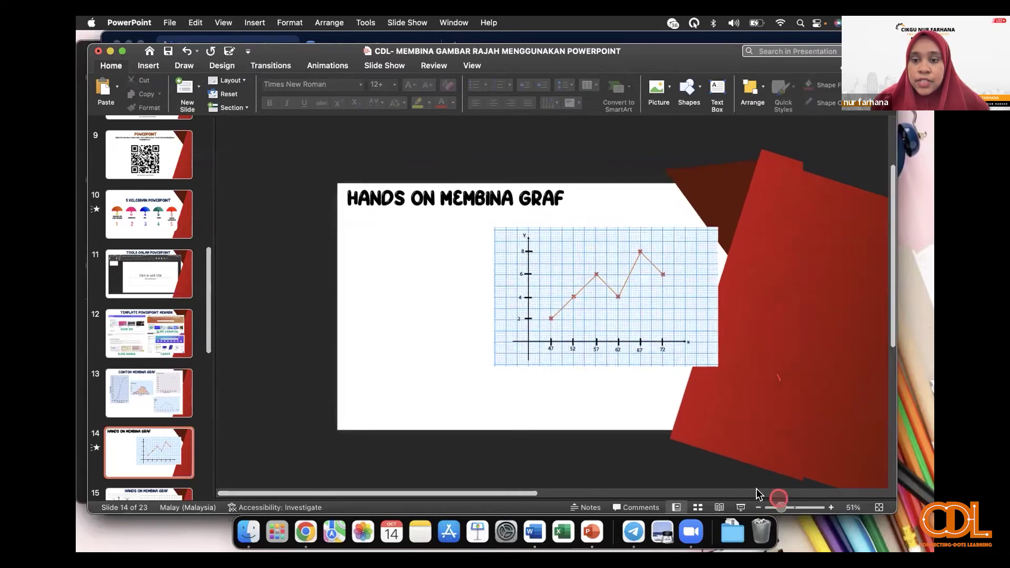
scroll(628, 334, "up", 2)
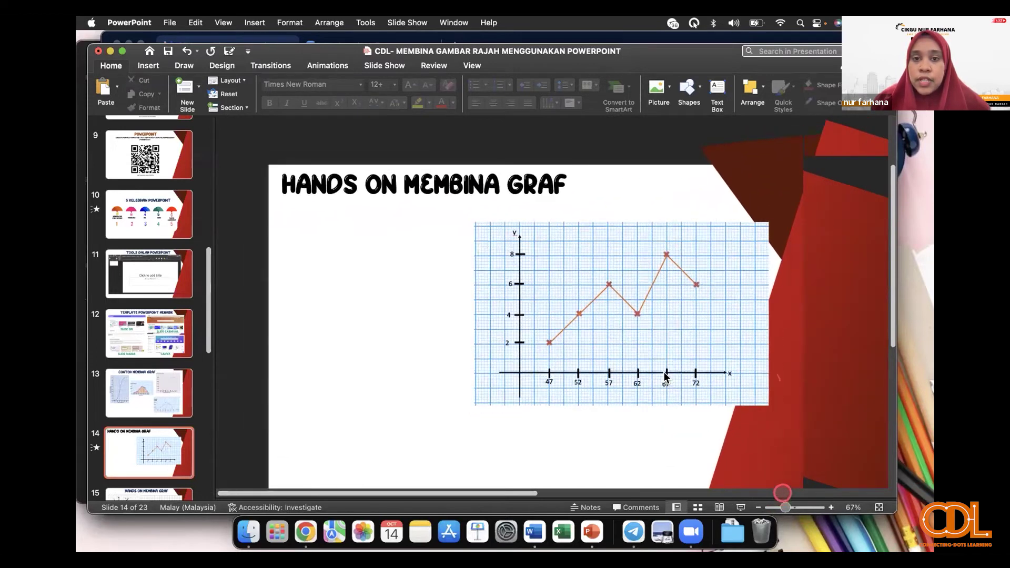
scroll(628, 333, "up", 1)
scroll(624, 331, "up", 1)
scroll(624, 331, "up", 1)
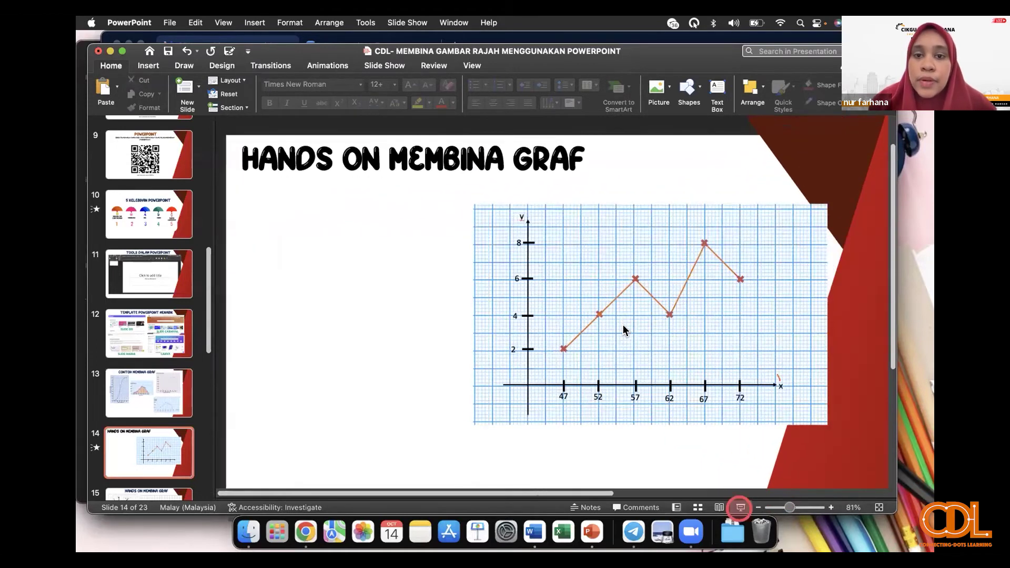
key("super+Return")
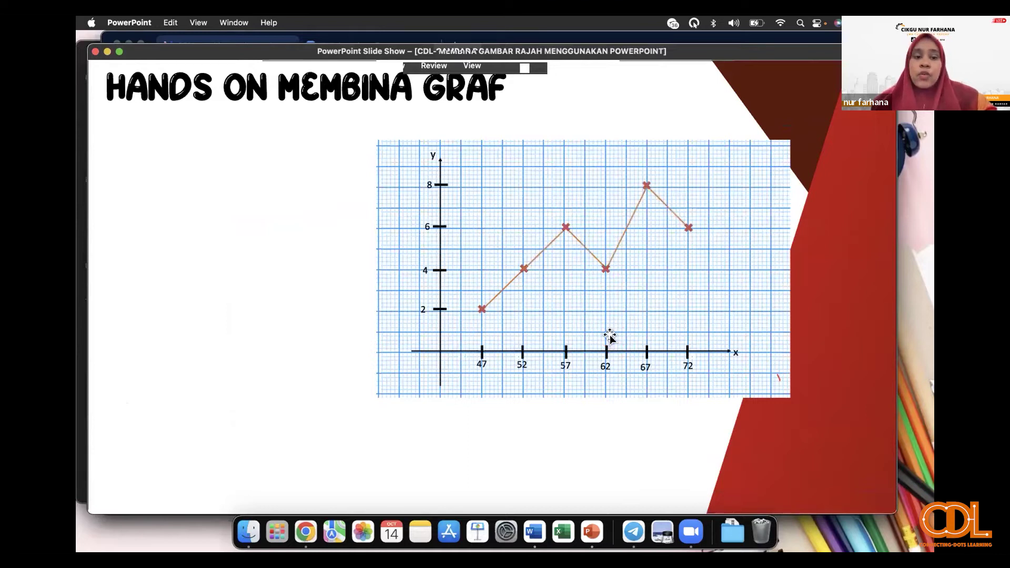
key("Escape")
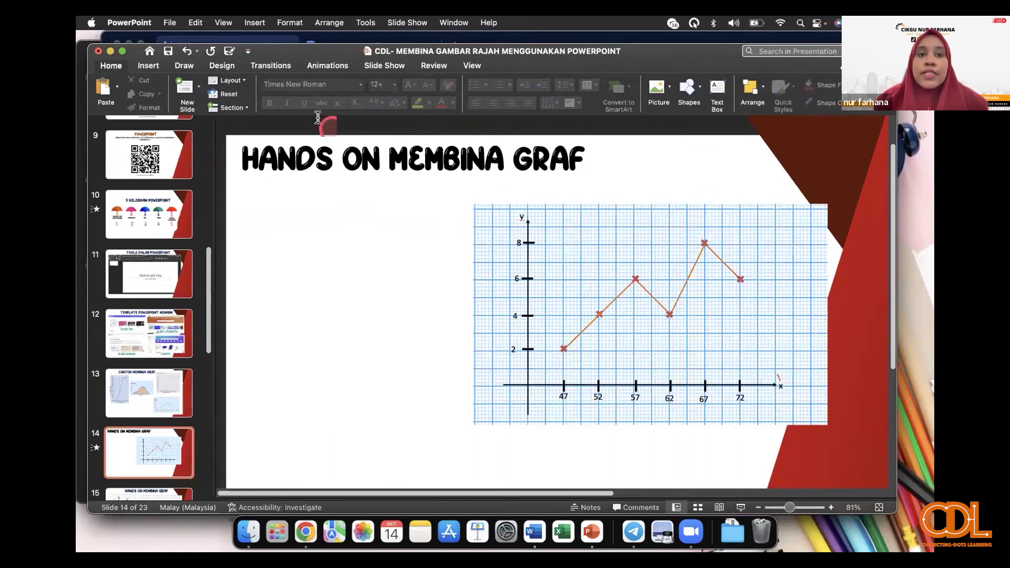
Step: Select the graph's y-axis, show slide 14's Animation Pane and pick Group 121
left_click(530, 263)
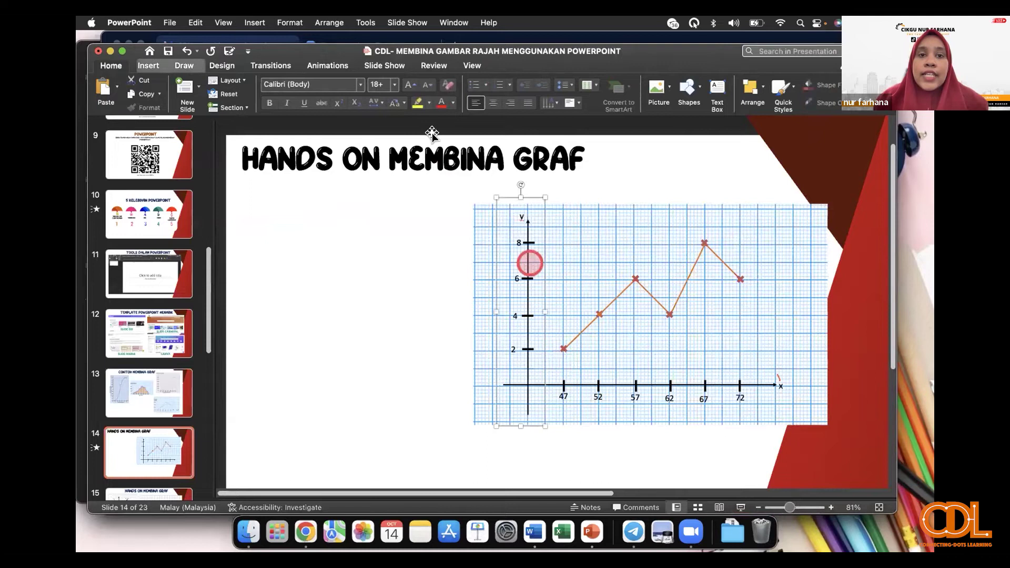
left_click(327, 65)
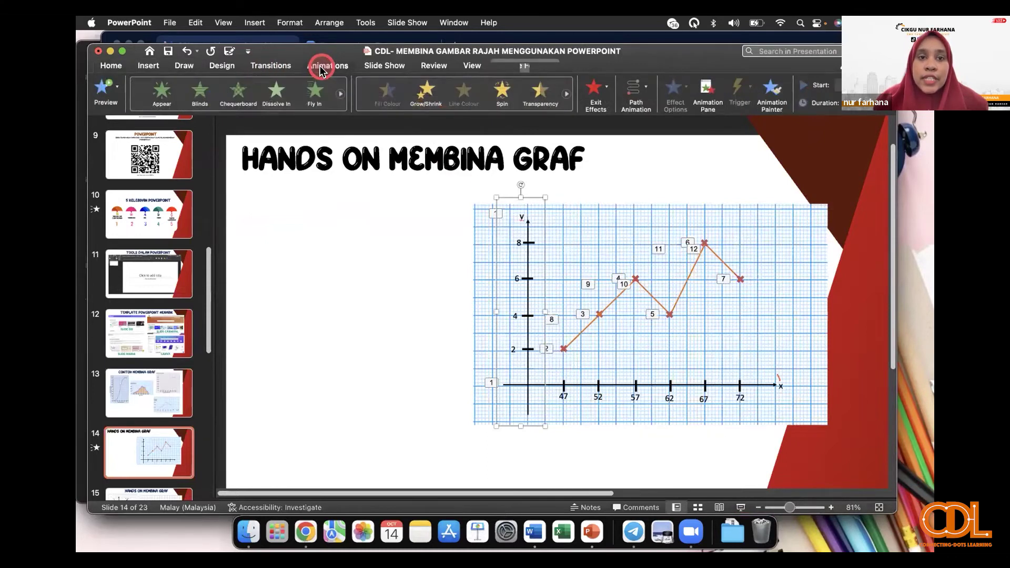
left_click(705, 90)
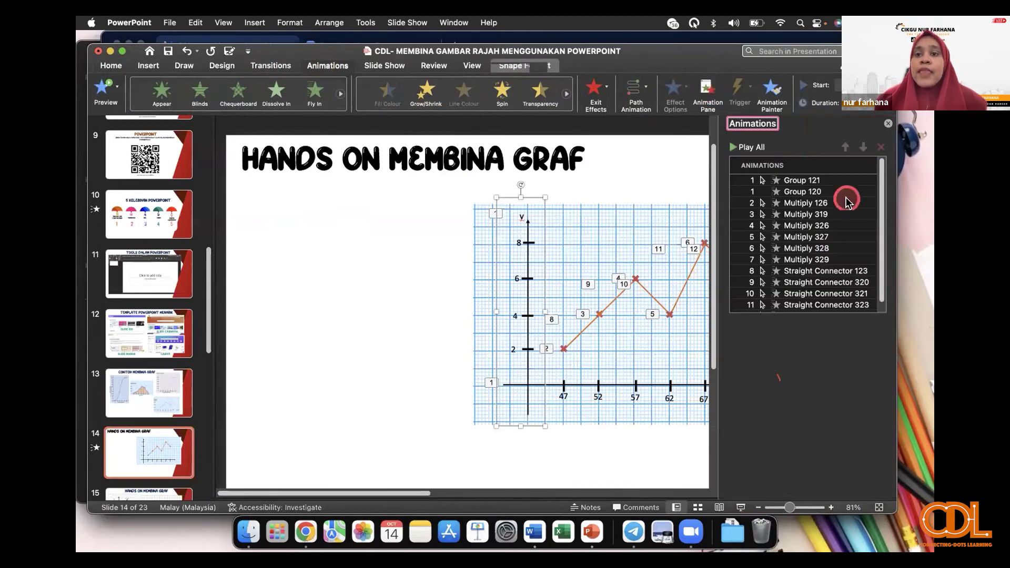
left_click(783, 182)
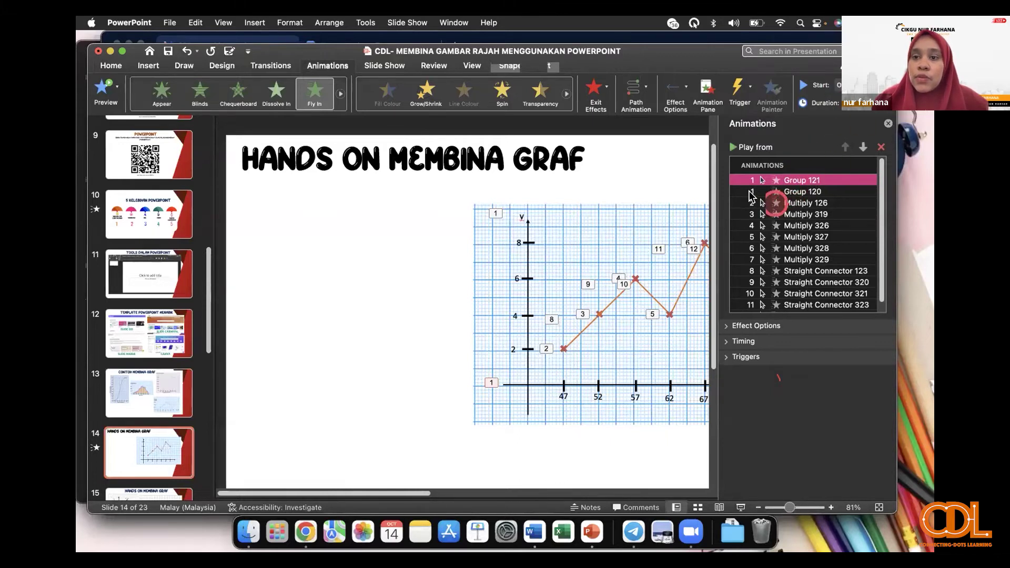
Step: Set Group 121's animation to start With Previous
left_click(727, 328)
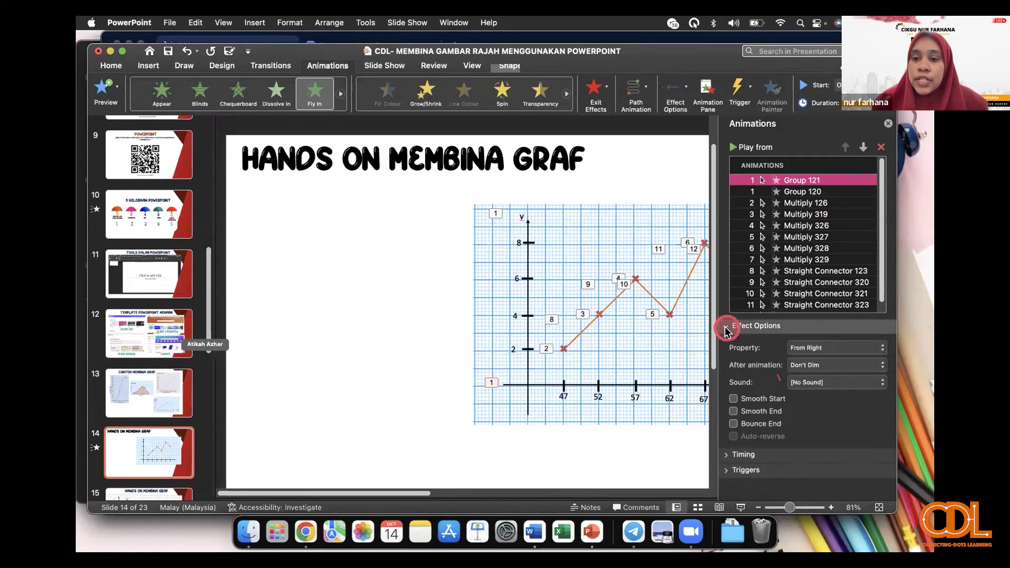
left_click(727, 328)
left_click(729, 343)
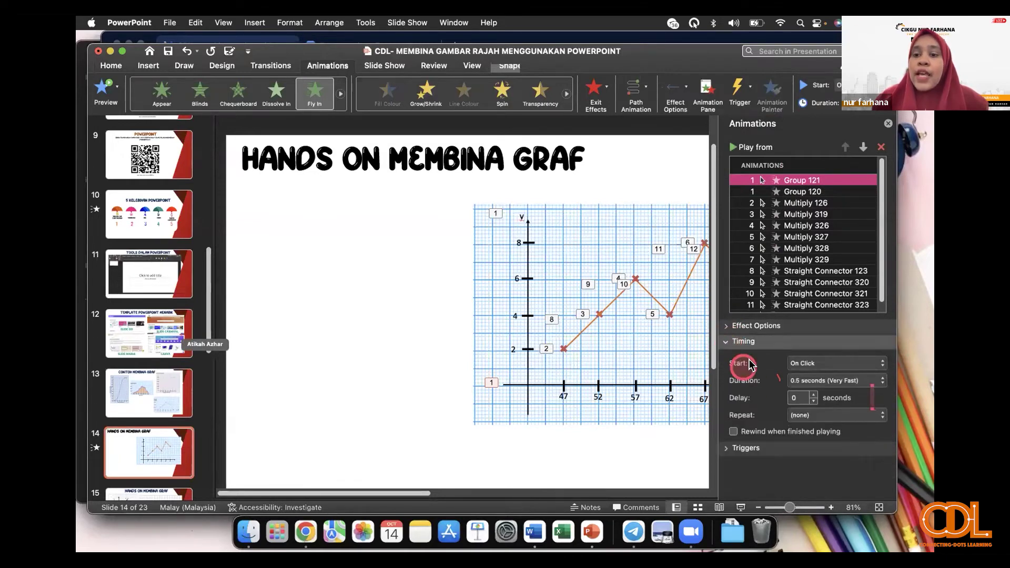
left_click(829, 366)
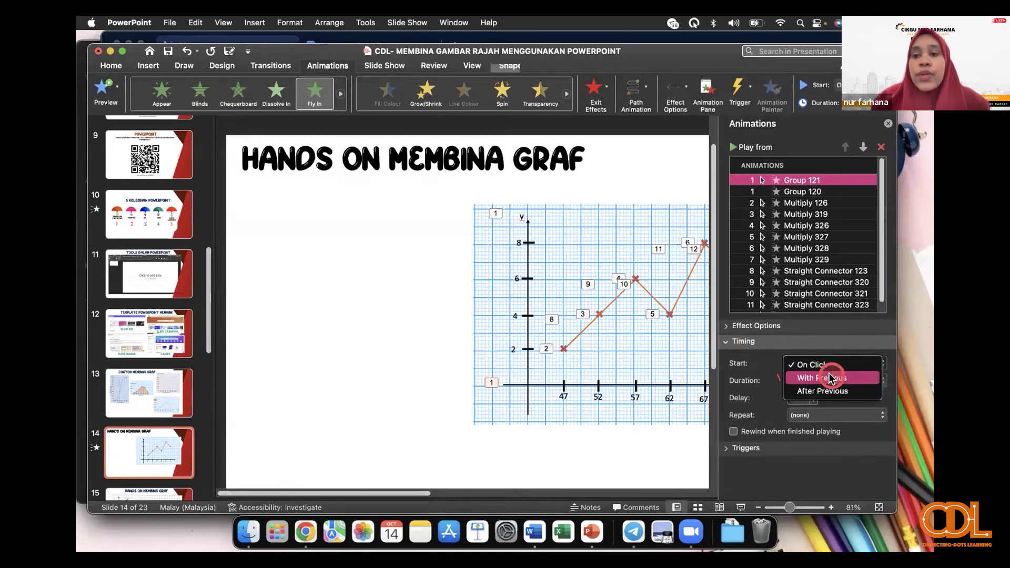
left_click(830, 377)
Step: Set Multiply 126 and Multiply 319 to start After Previous
left_click_drag(752, 199, 799, 197)
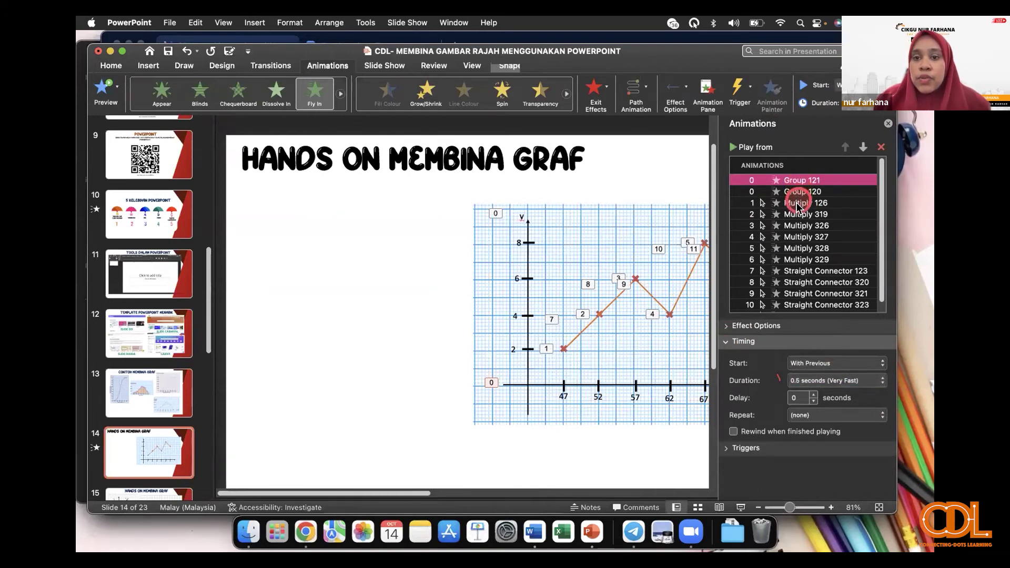
left_click(798, 204)
left_click(751, 205)
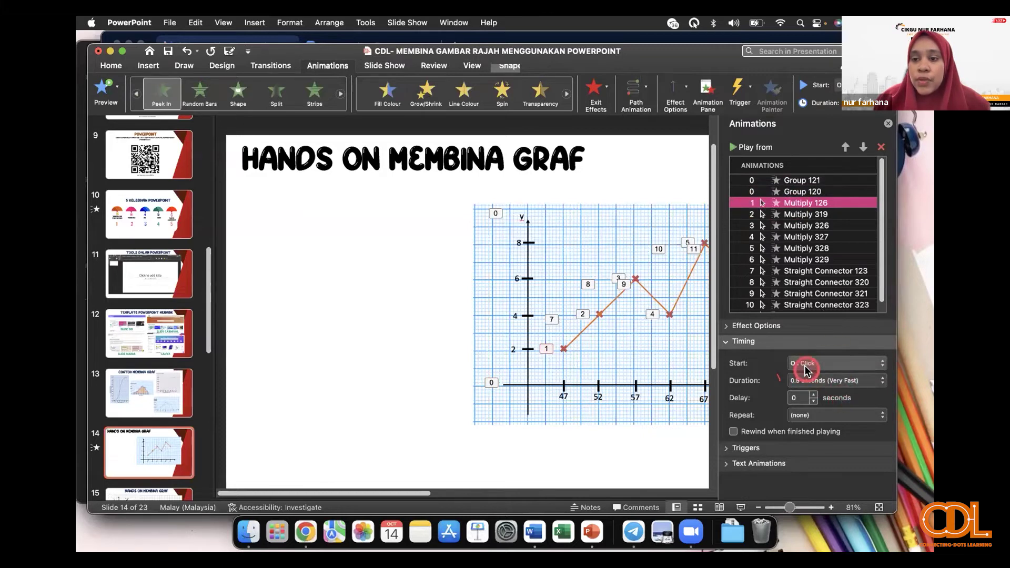
left_click(833, 364)
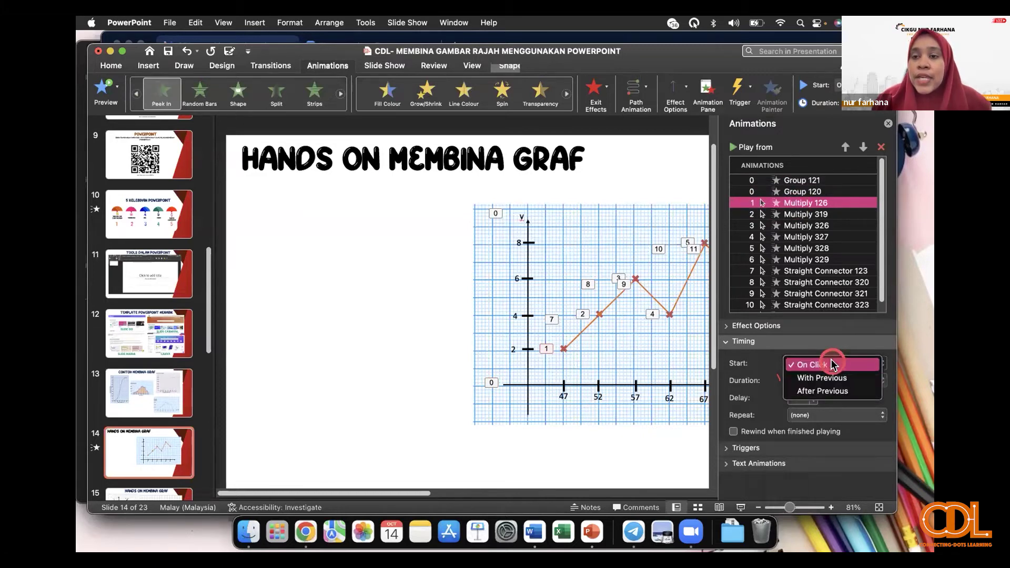
left_click(829, 379)
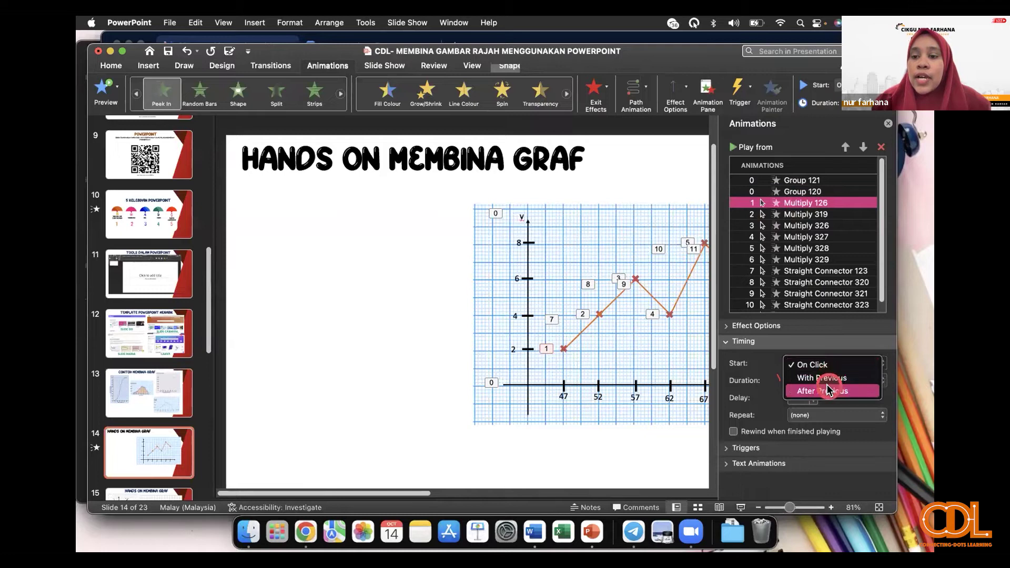
left_click(824, 391)
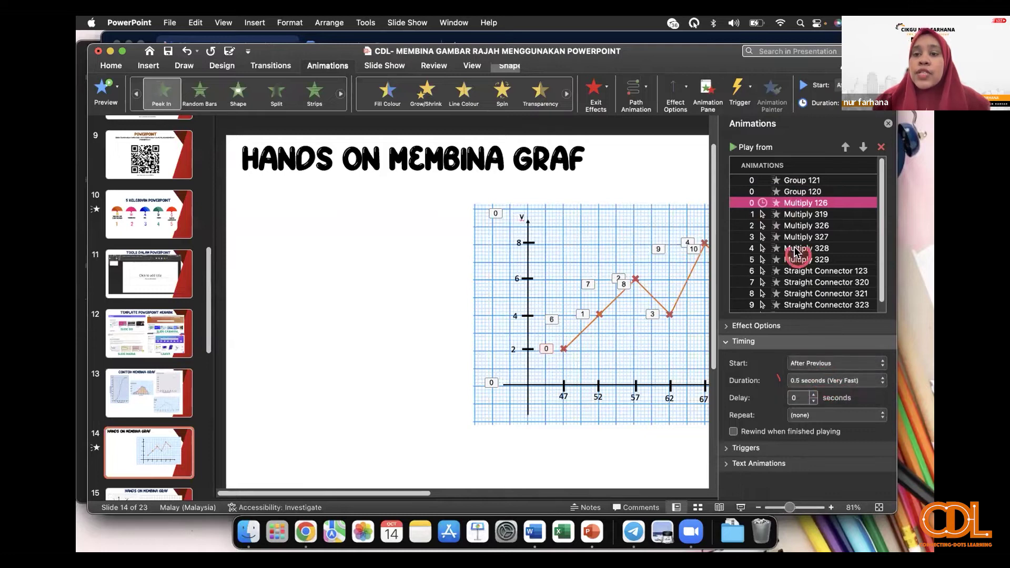
left_click(789, 218)
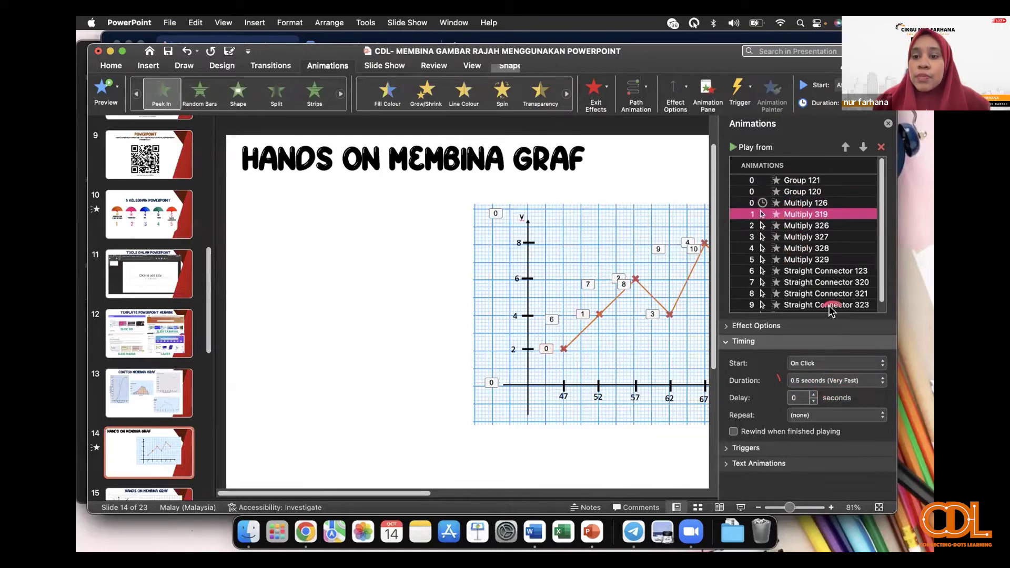
left_click(826, 363)
left_click(828, 391)
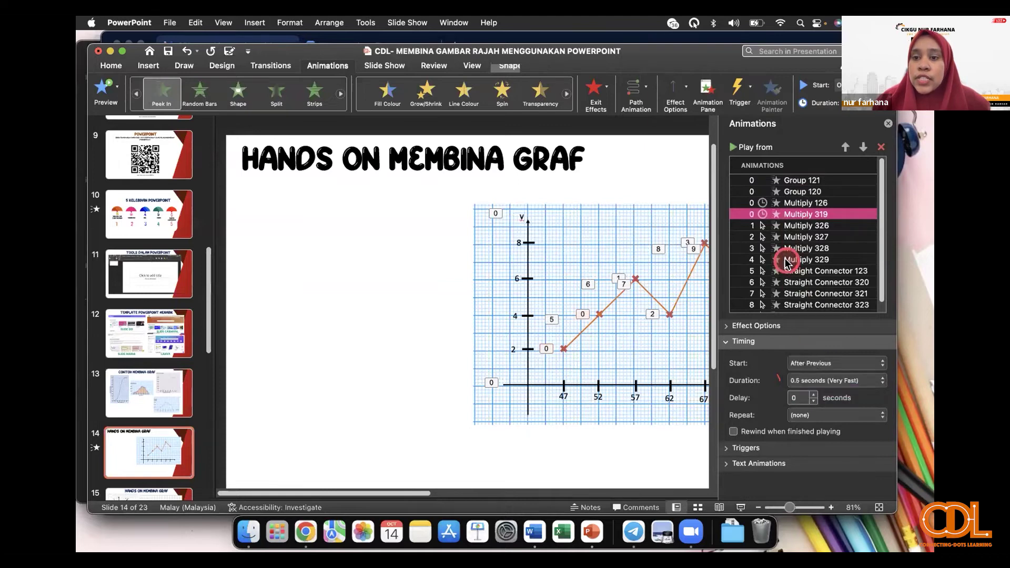
Step: Set Multiply 326, 327, 328 and 329 to start After Previous
left_click(805, 225)
left_click(824, 365)
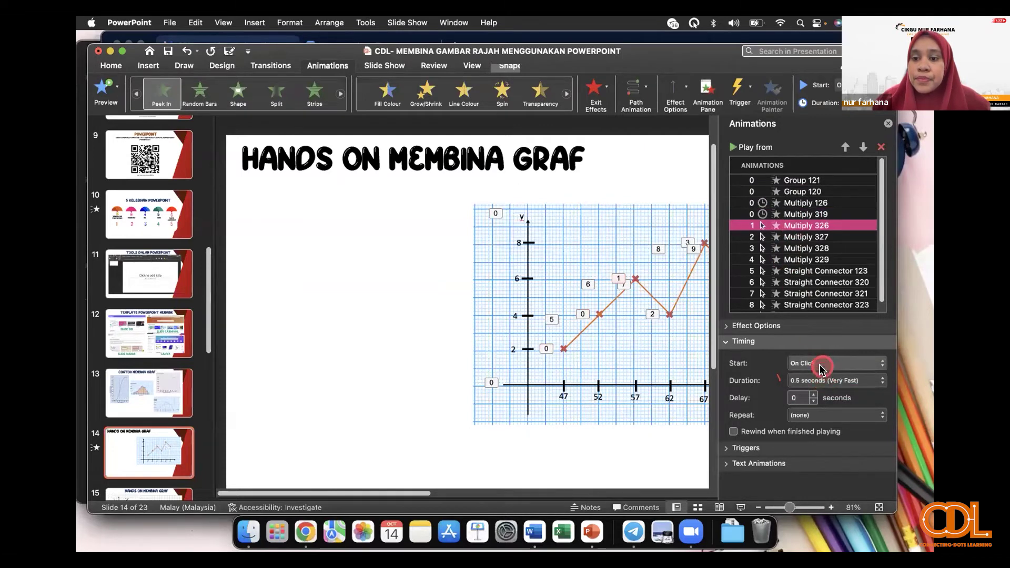
left_click(805, 237)
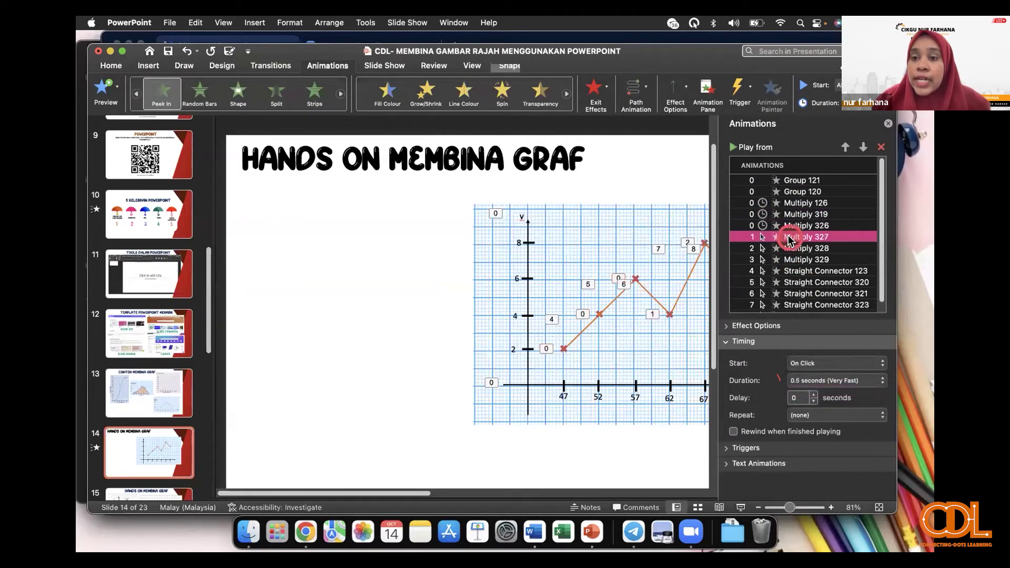
left_click(827, 363)
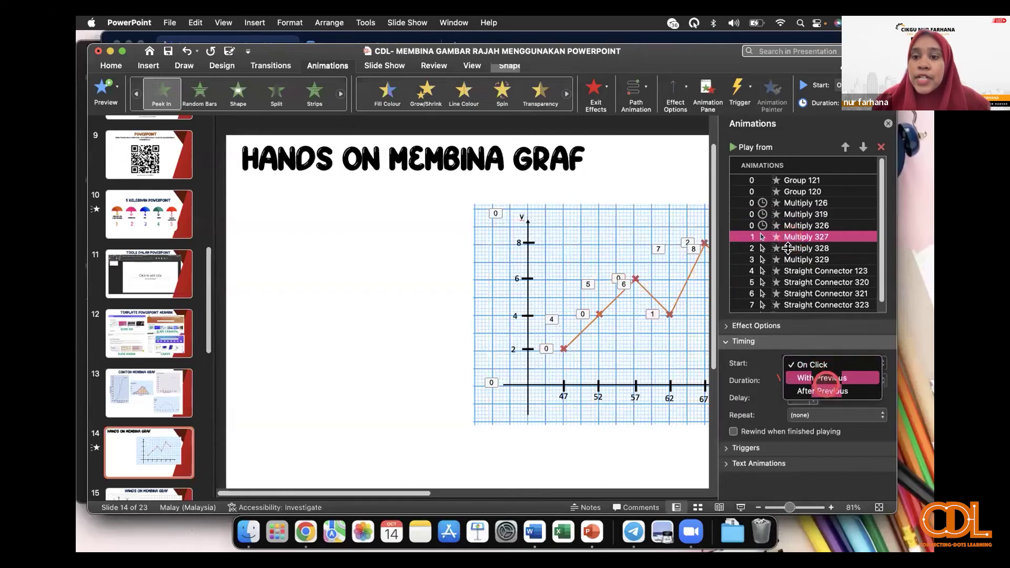
left_click(822, 391)
left_click(805, 248)
left_click(829, 365)
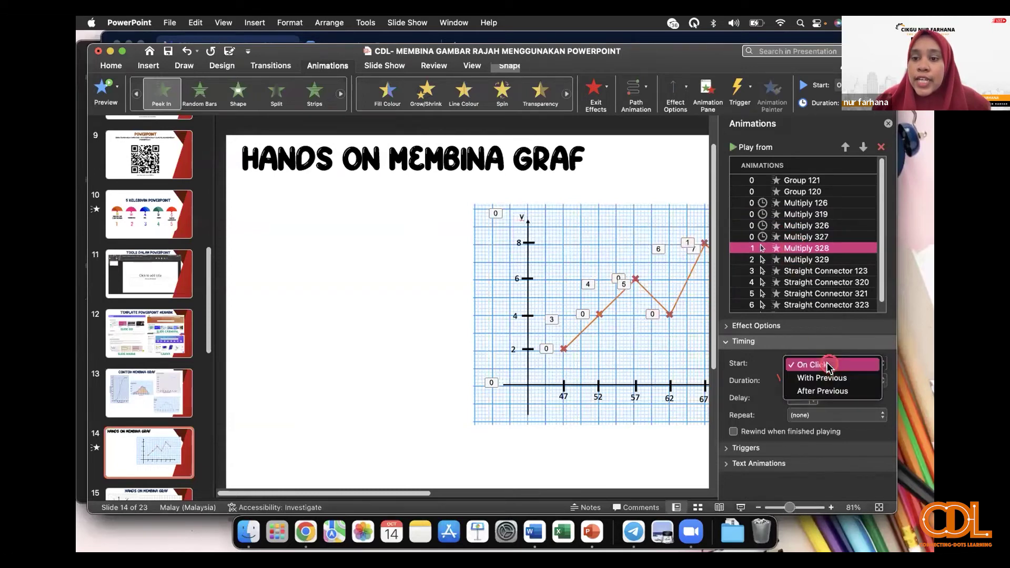
left_click(823, 391)
left_click(797, 260)
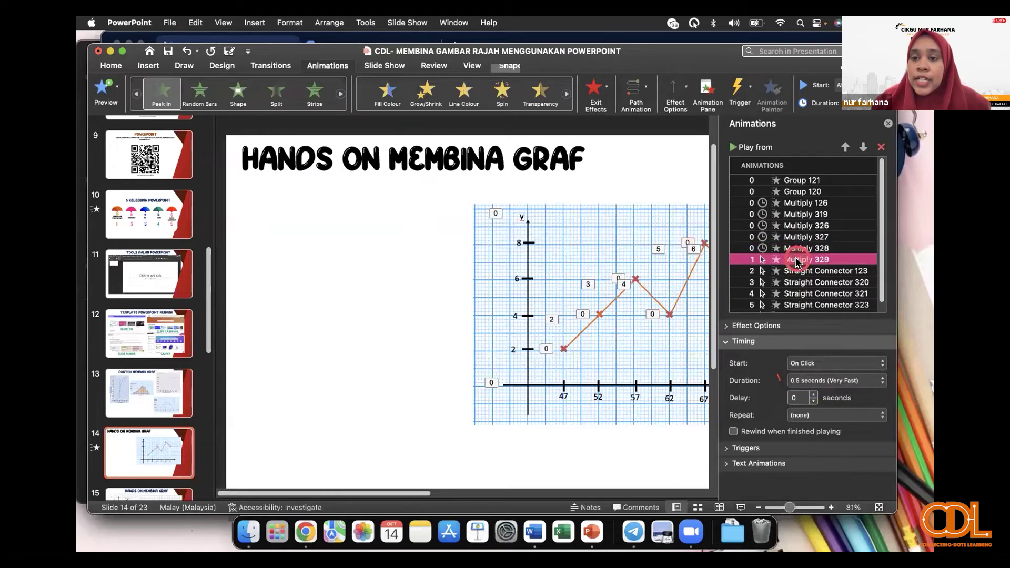
left_click(828, 363)
left_click(821, 378)
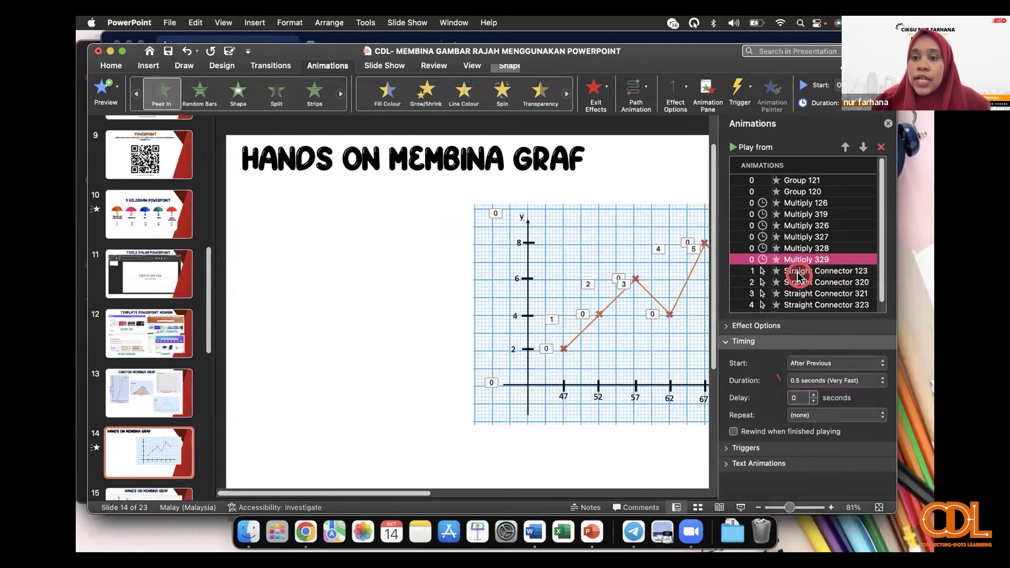
Step: Set Straight Connector 123 and 320 to start After Previous
left_click(825, 271)
left_click(823, 367)
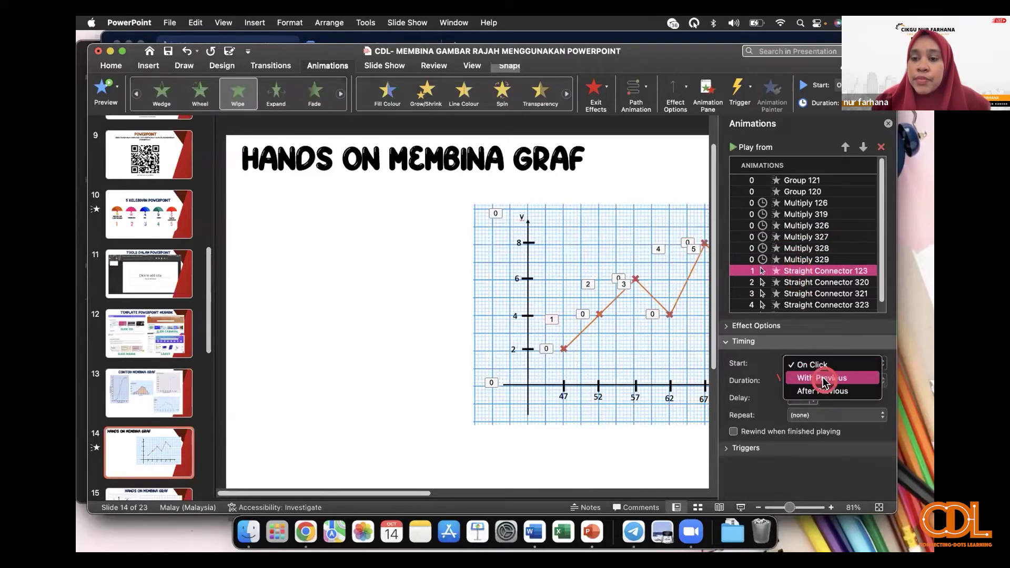
left_click(823, 391)
left_click(807, 284)
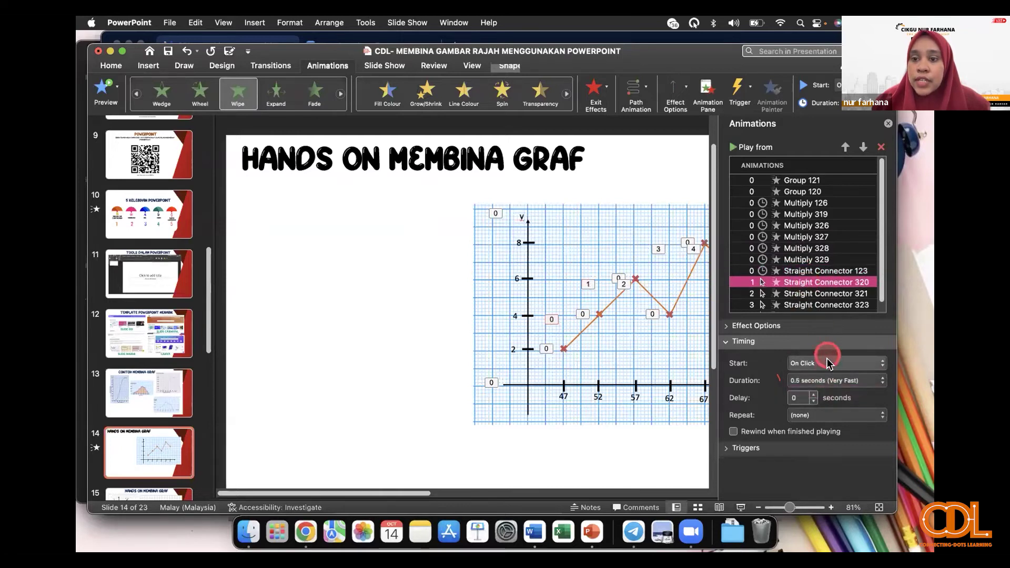
left_click(828, 363)
left_click(824, 391)
Step: Set Straight Connectors 321, 323 and 325 to start After Previous, then deselect everything
left_click(823, 293)
left_click(831, 363)
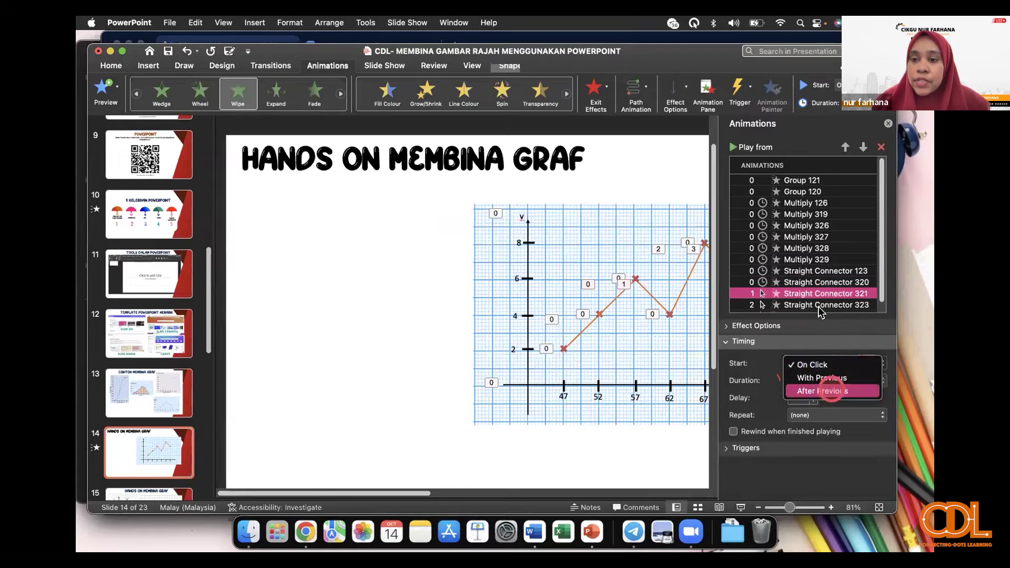
left_click(822, 391)
left_click(823, 305)
left_click(831, 364)
left_click(822, 391)
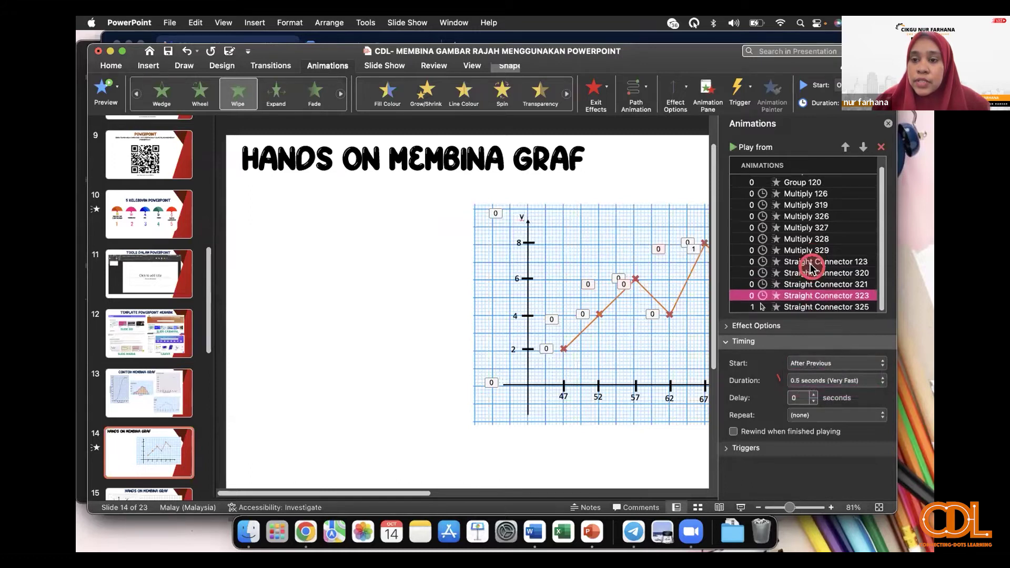
left_click(823, 306)
left_click(826, 363)
left_click(823, 391)
left_click(665, 168)
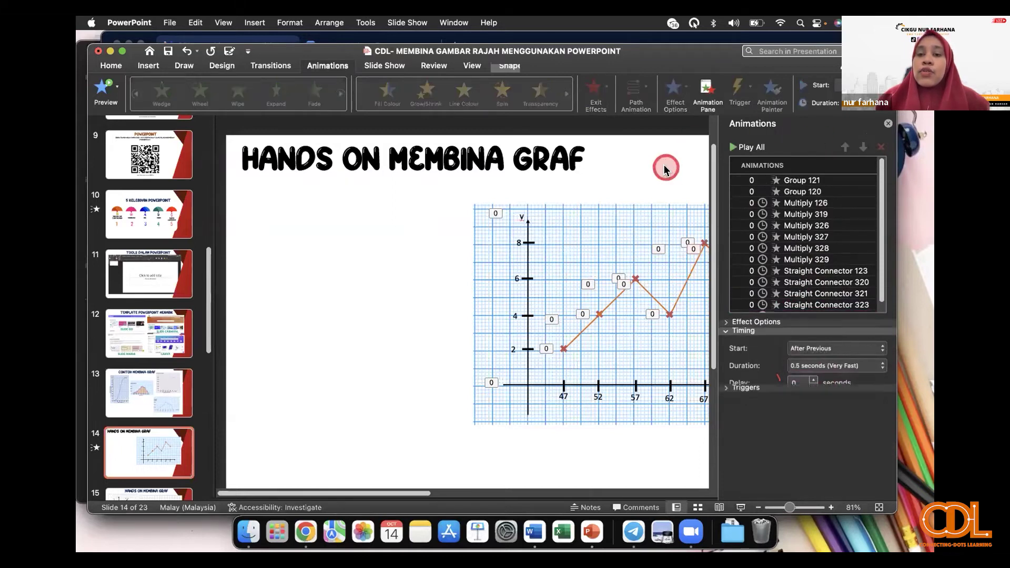
Step: Test slide 14 in Slide Show, exit back to editing, and close the Animation Pane
left_click(739, 506)
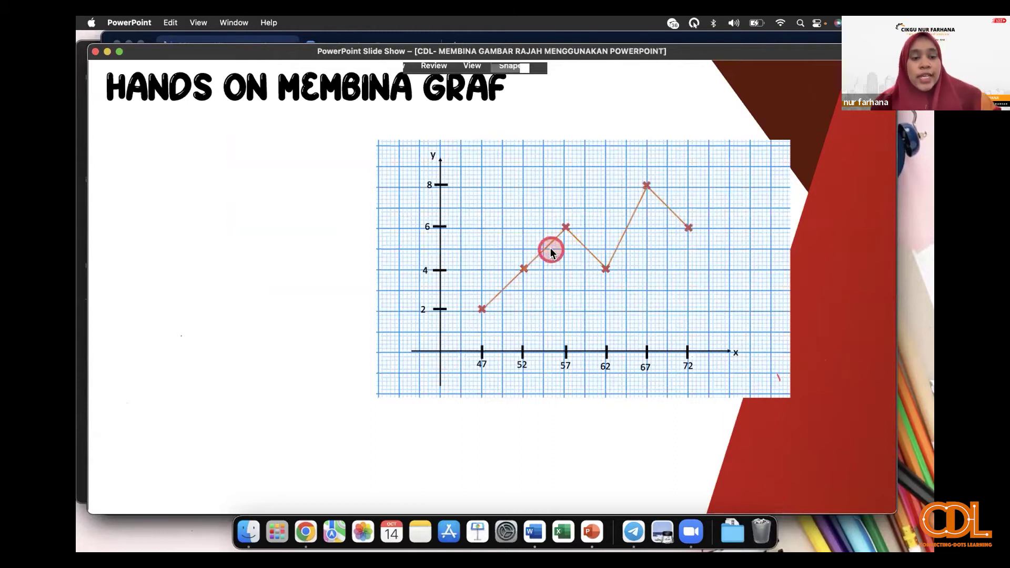
left_click(450, 265)
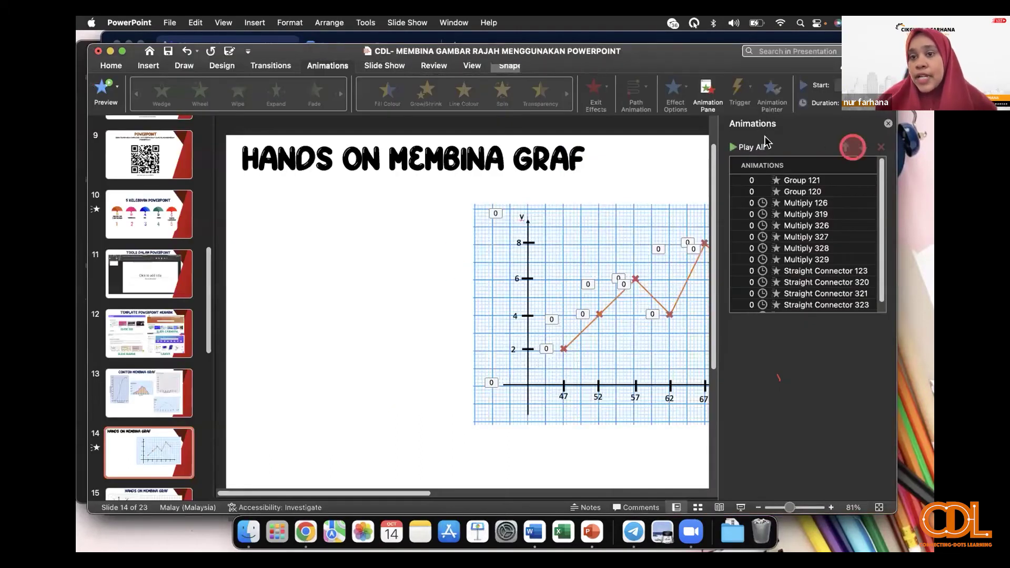
left_click(888, 123)
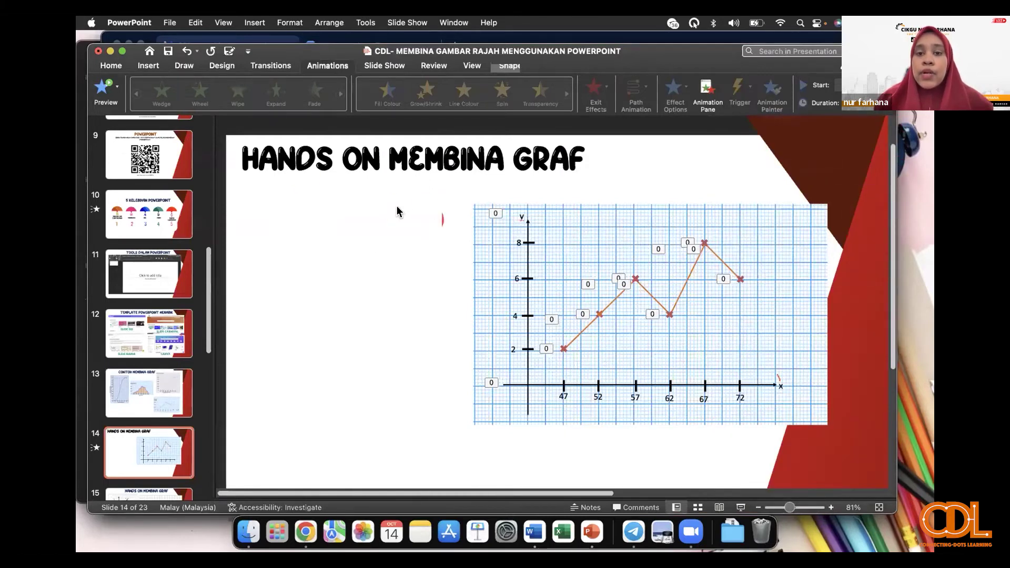
left_click_drag(444, 185, 829, 425)
mouse_move(761, 350)
left_mouse_down()
mouse_move(671, 350)
mouse_move(690, 350)
left_mouse_up()
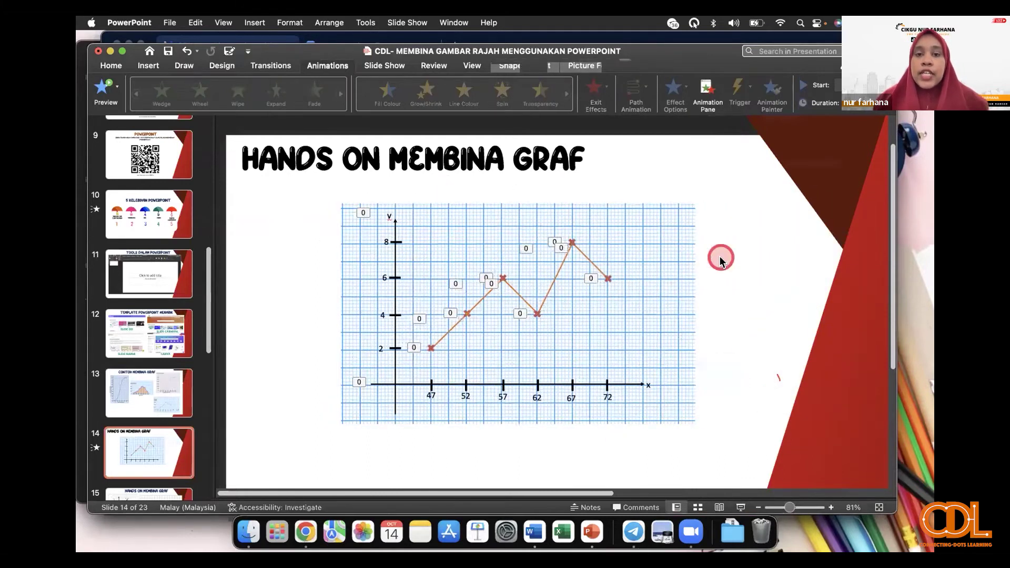
left_click(561, 366)
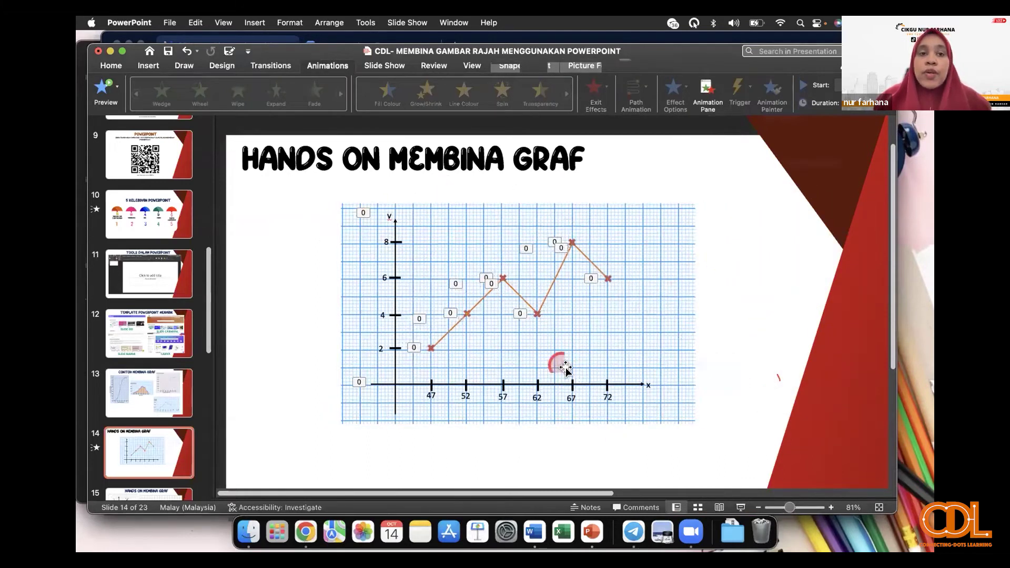
left_click(170, 22)
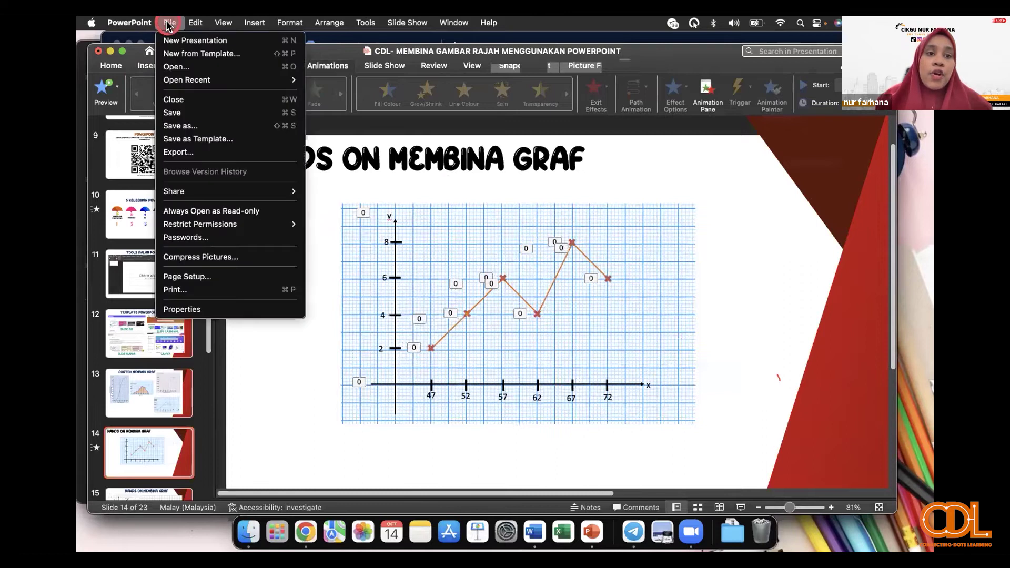
left_click(184, 152)
left_click(512, 272)
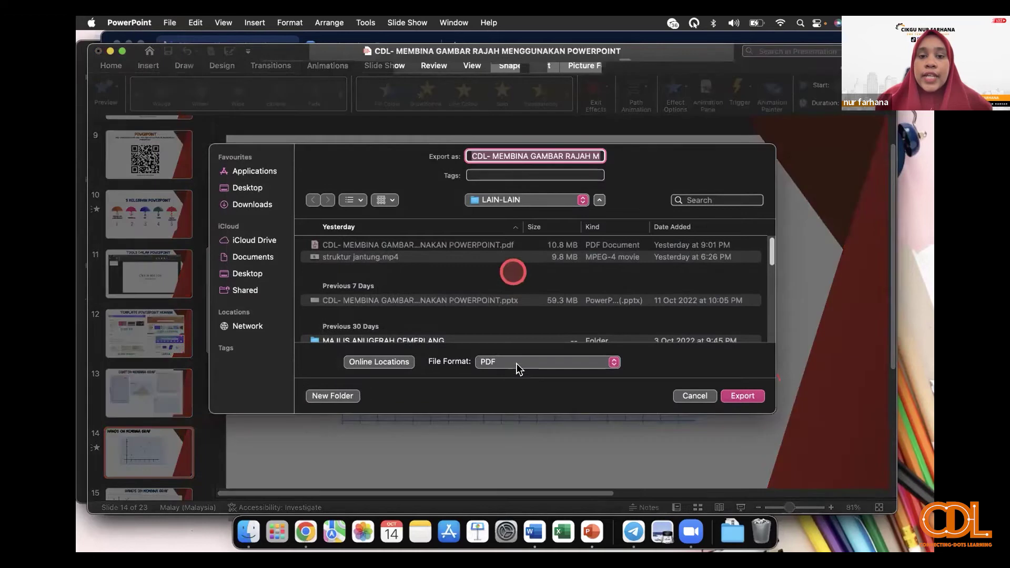
left_click_drag(516, 363, 517, 376)
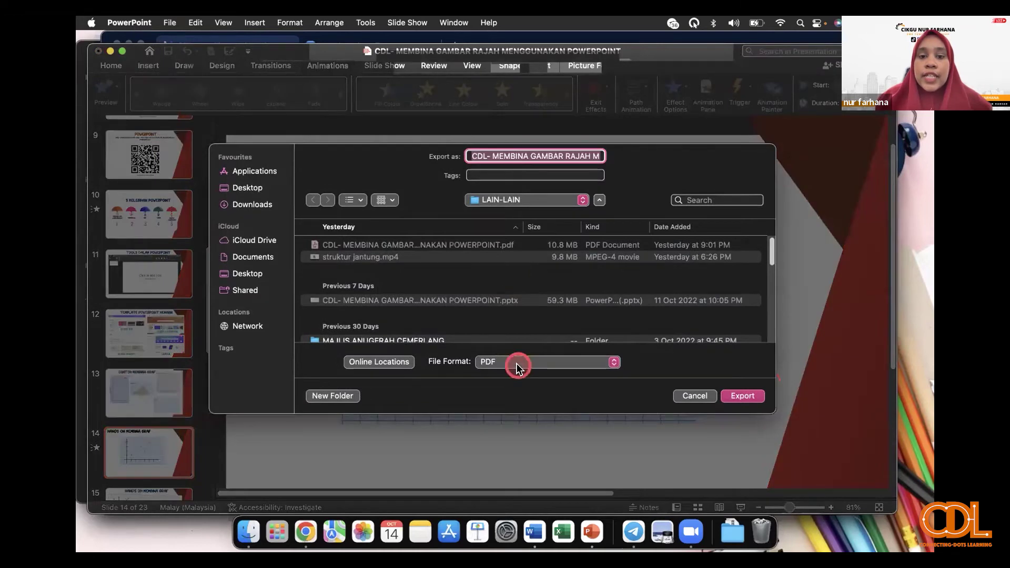
left_click(517, 375)
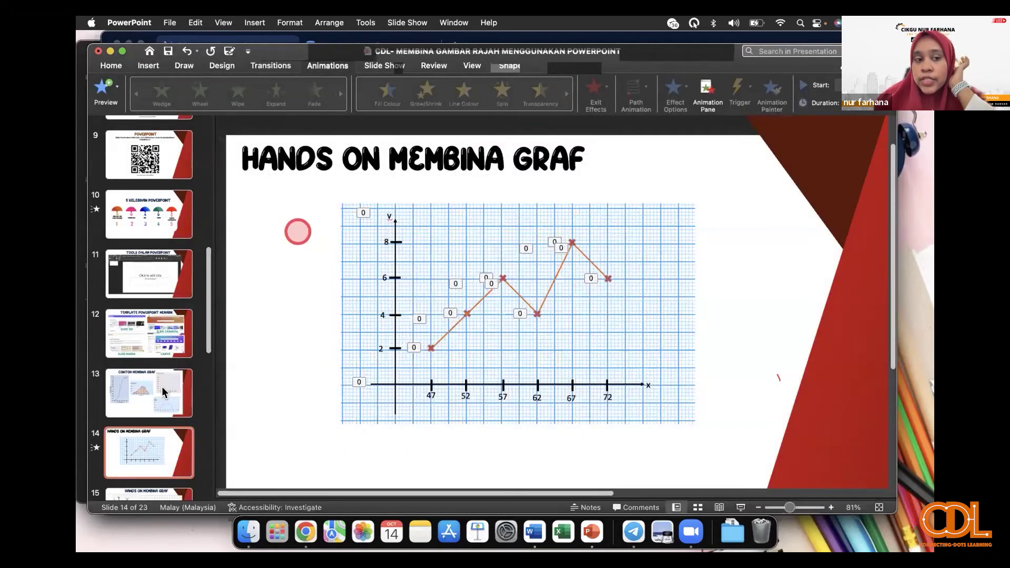
scroll(162, 386, "down", 3)
Step: On slide 15, delete the hatched triangle from the left example graph
left_click(160, 386)
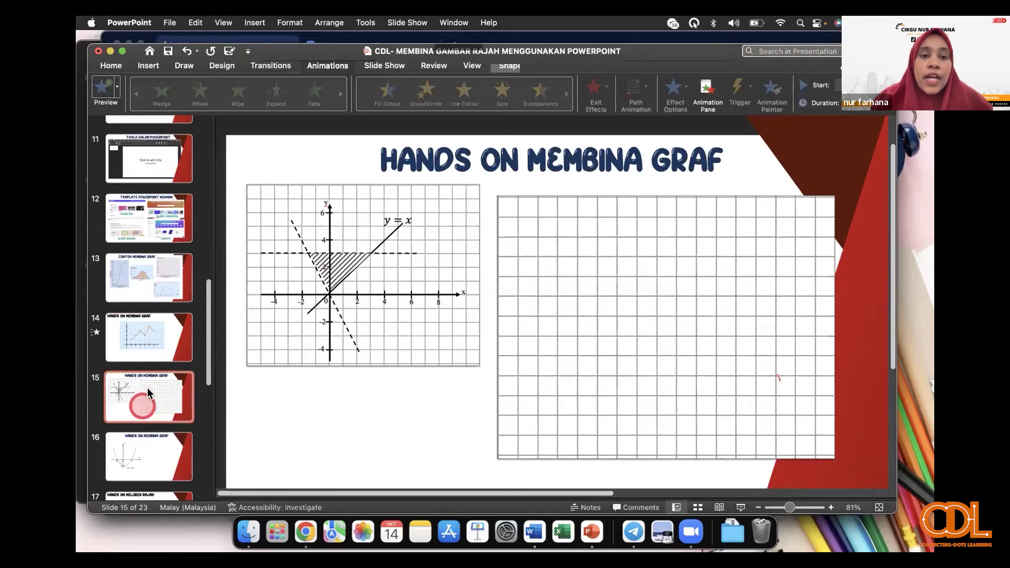
left_click(377, 268)
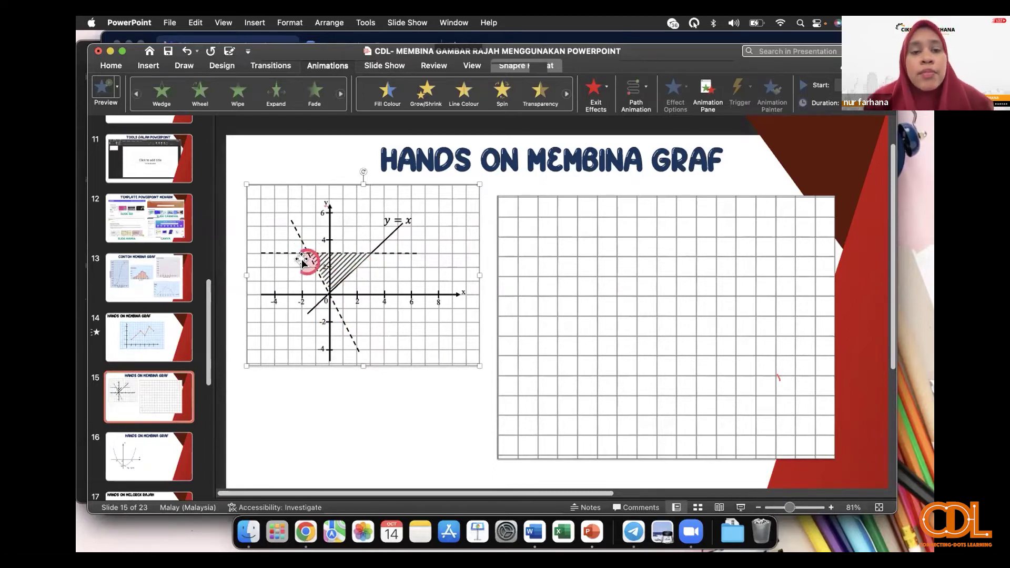
left_click(409, 298)
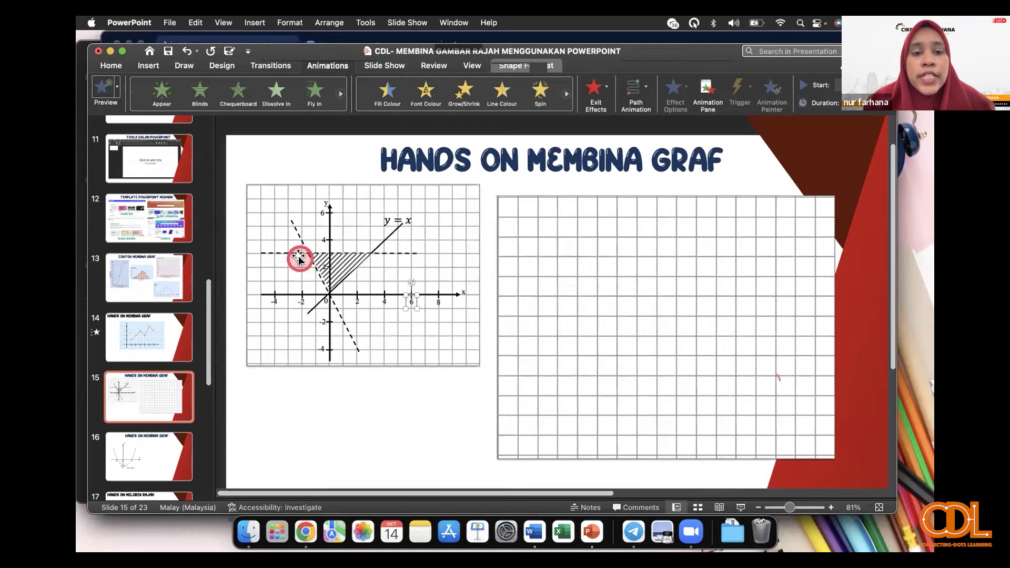
left_click(383, 300)
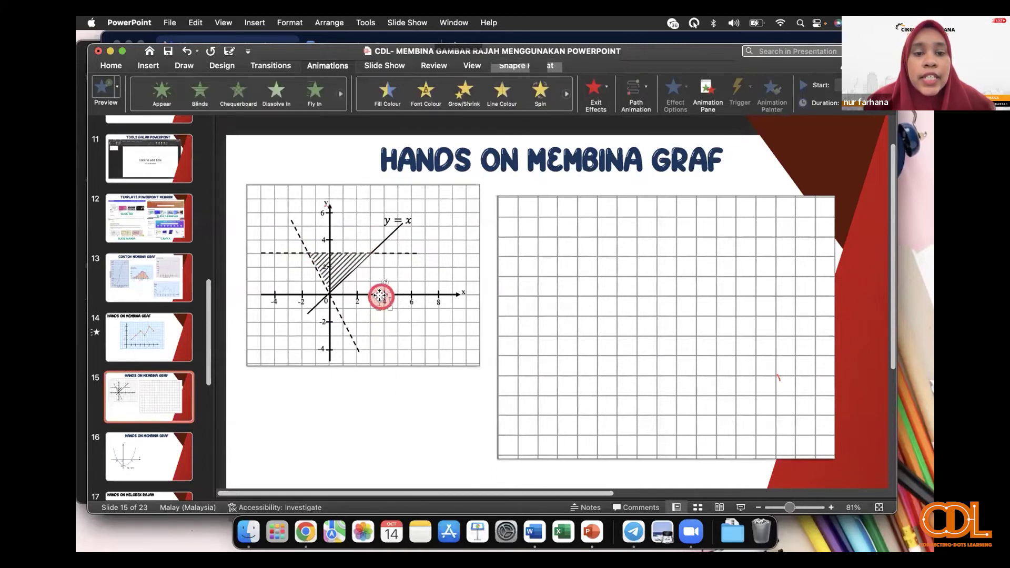
left_click(388, 238)
left_click(343, 265)
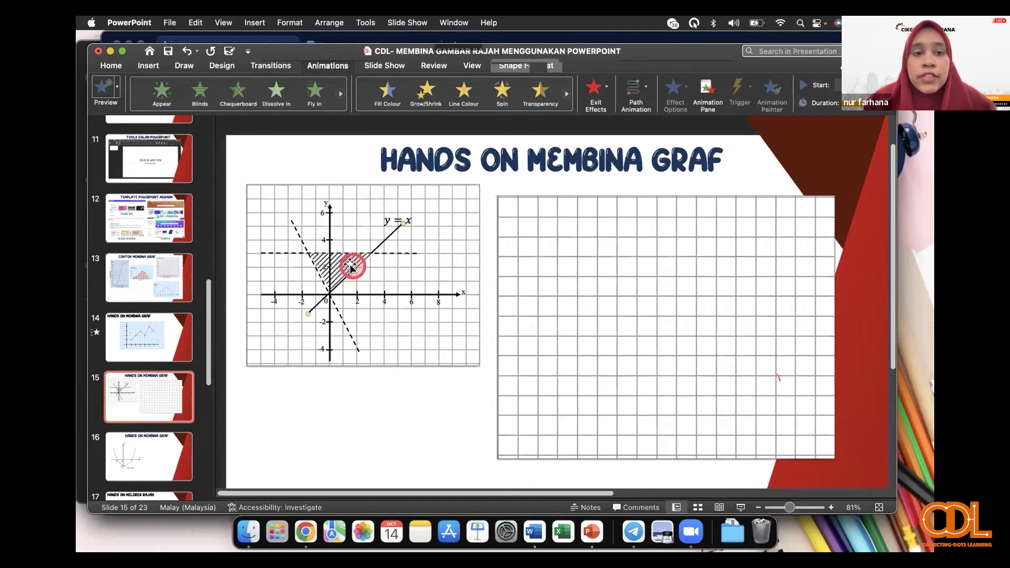
left_click_drag(343, 266, 462, 390)
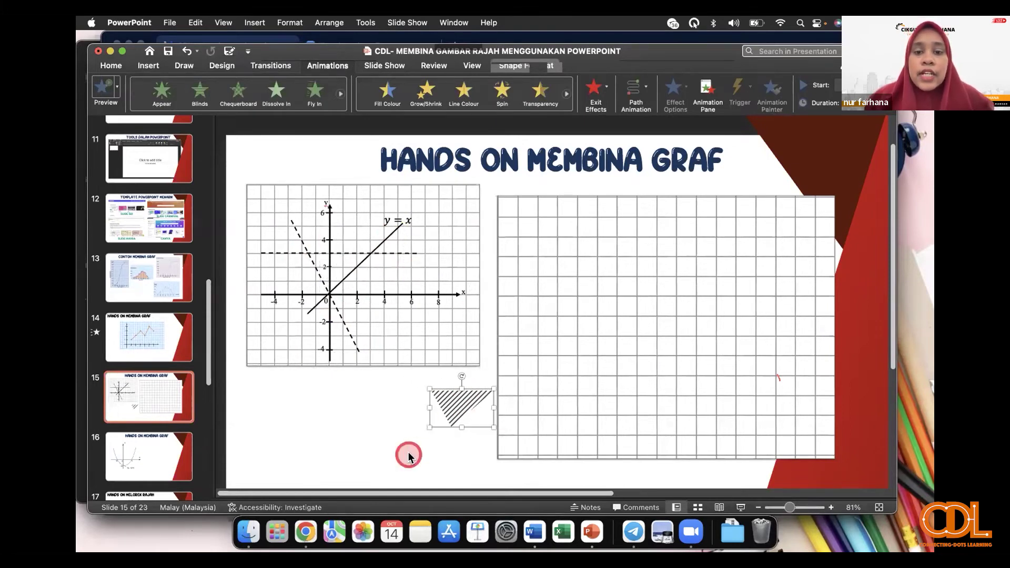
key("Delete")
Step: Select the whole left graph, zoom the slide to 100% and hide the speaker notes
mouse_move(234, 159)
left_mouse_down()
mouse_move(560, 389)
mouse_move(526, 402)
left_mouse_up()
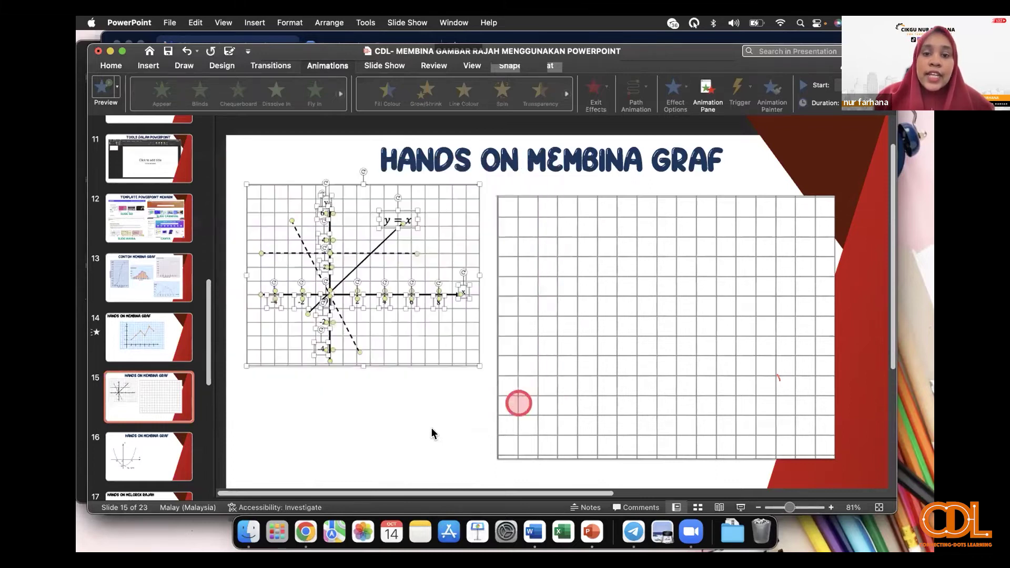
left_click_drag(788, 511, 795, 507)
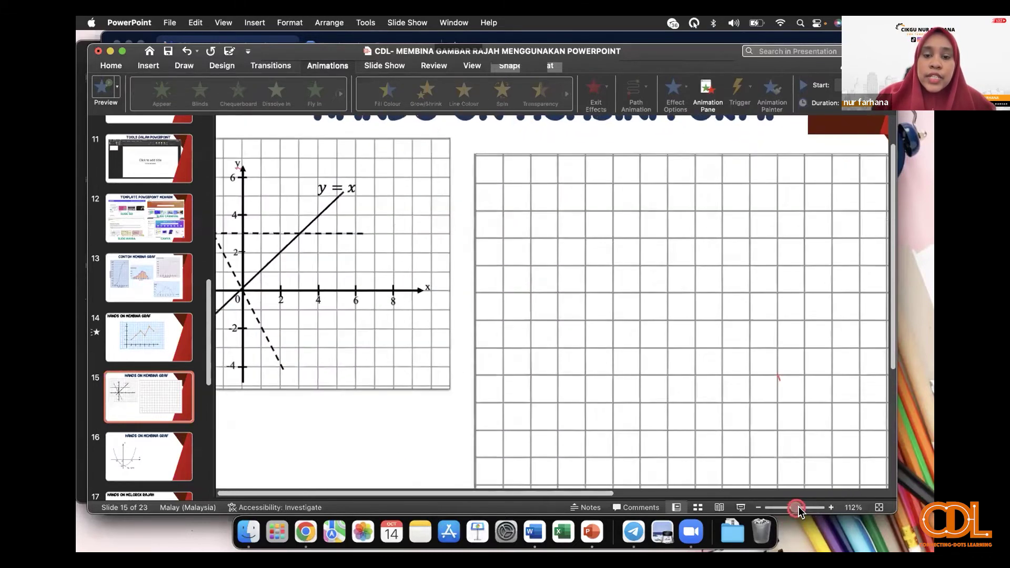
left_click_drag(513, 498, 513, 480)
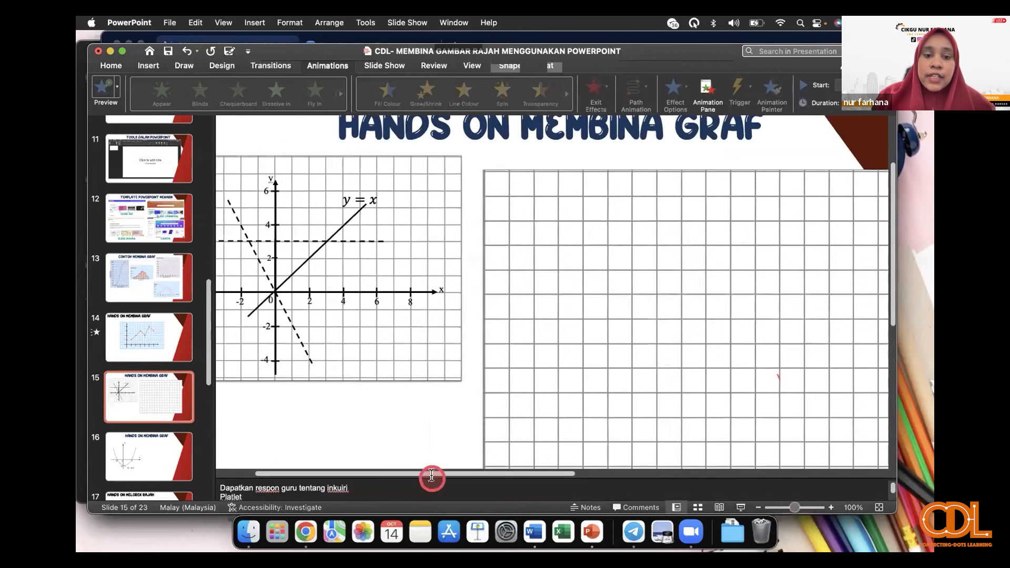
left_click_drag(430, 473, 339, 474)
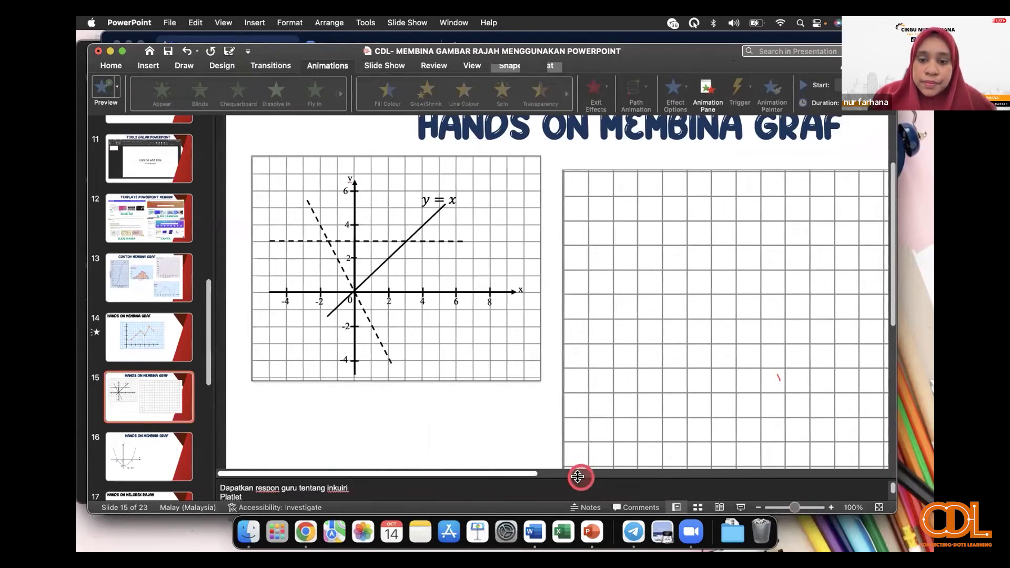
left_click_drag(578, 477, 583, 508)
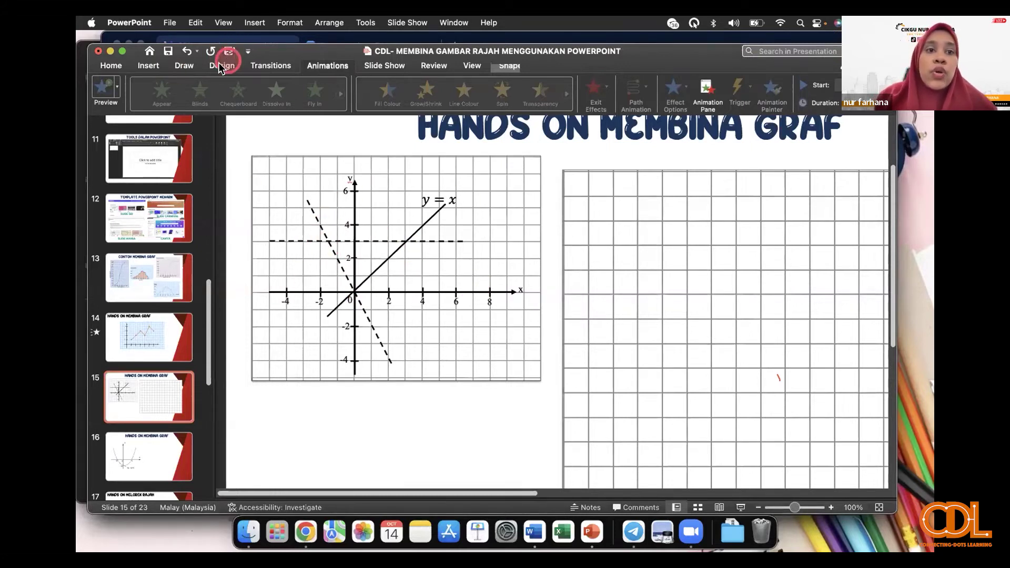
left_click(148, 65)
left_click(323, 83)
left_click(447, 136)
left_click(471, 292)
left_click_drag(495, 276, 498, 351)
left_click_drag(498, 310, 354, 258)
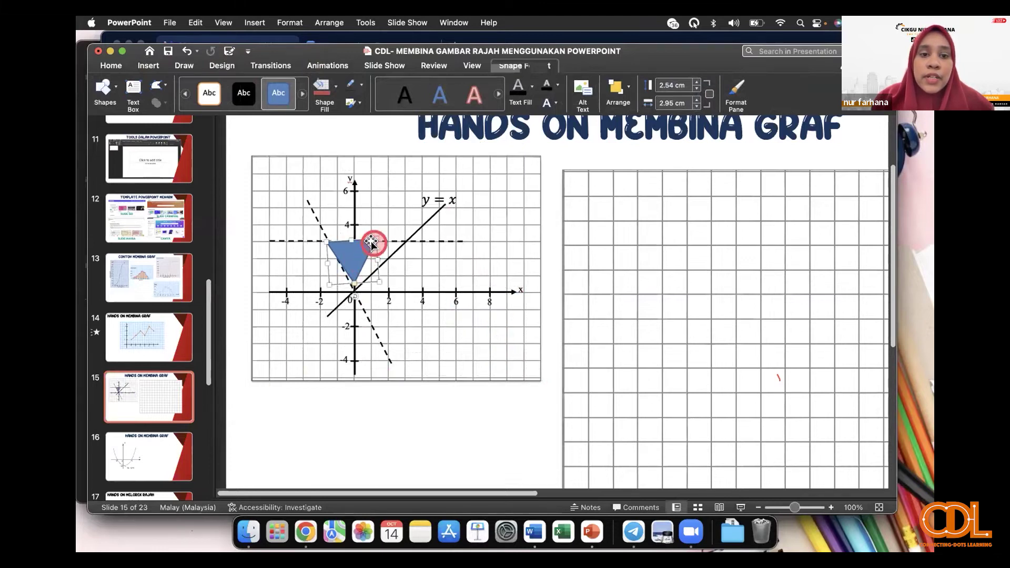
left_click_drag(378, 259, 401, 259)
mouse_move(373, 298)
left_mouse_down()
mouse_move(361, 288)
mouse_move(369, 258)
left_mouse_up()
left_click(368, 258)
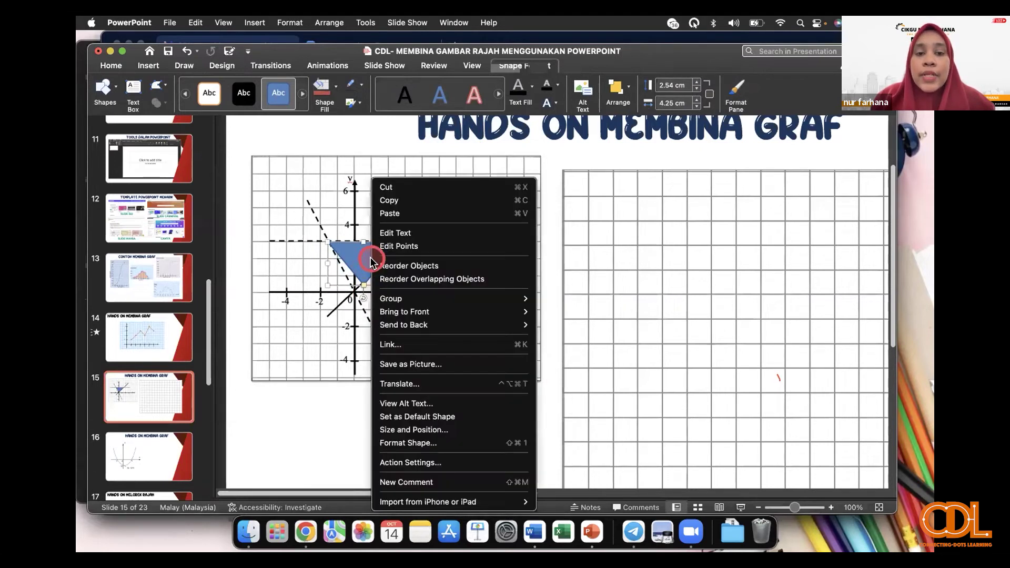
left_click(300, 454)
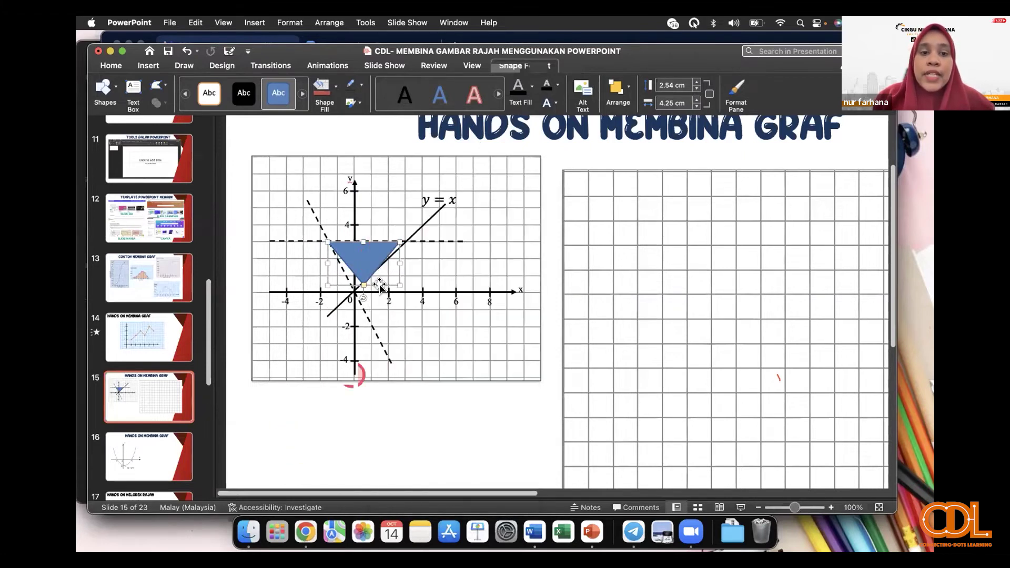
left_click(369, 258)
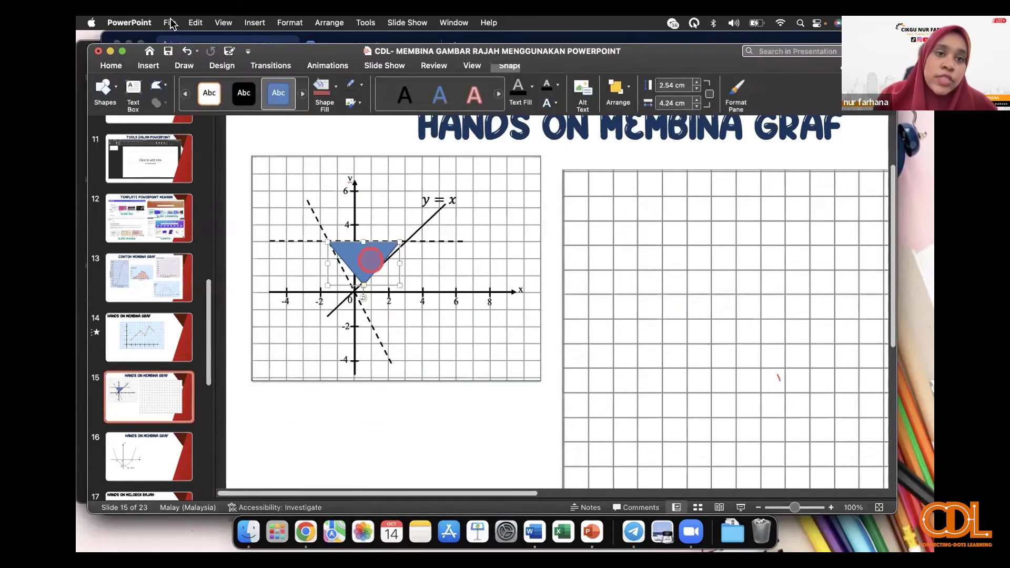
key("Delete")
left_click(143, 65)
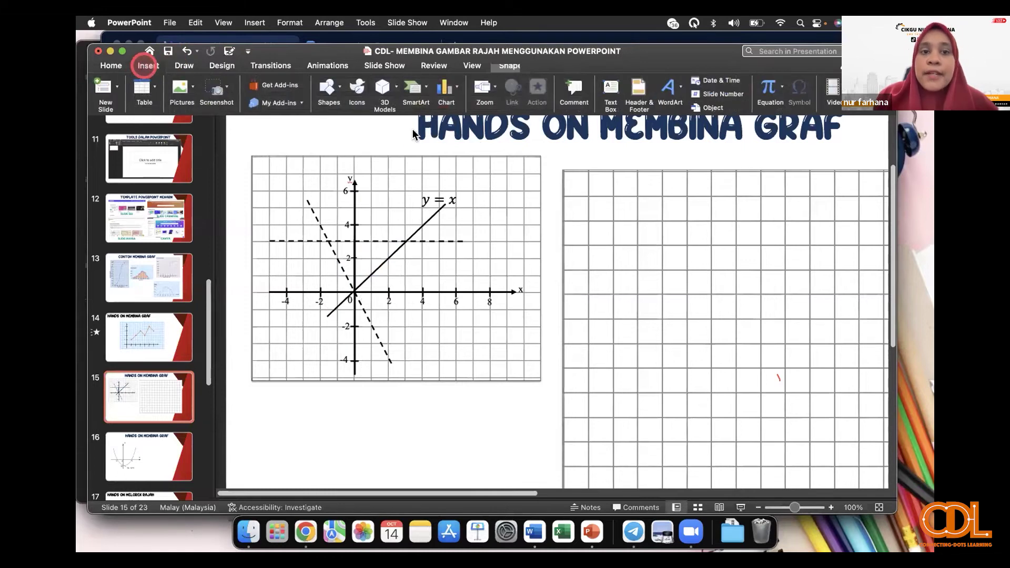
Step: Draw a Freeform triangle from the dashed-line crossing, along y=3, to y = x and back
left_click(338, 89)
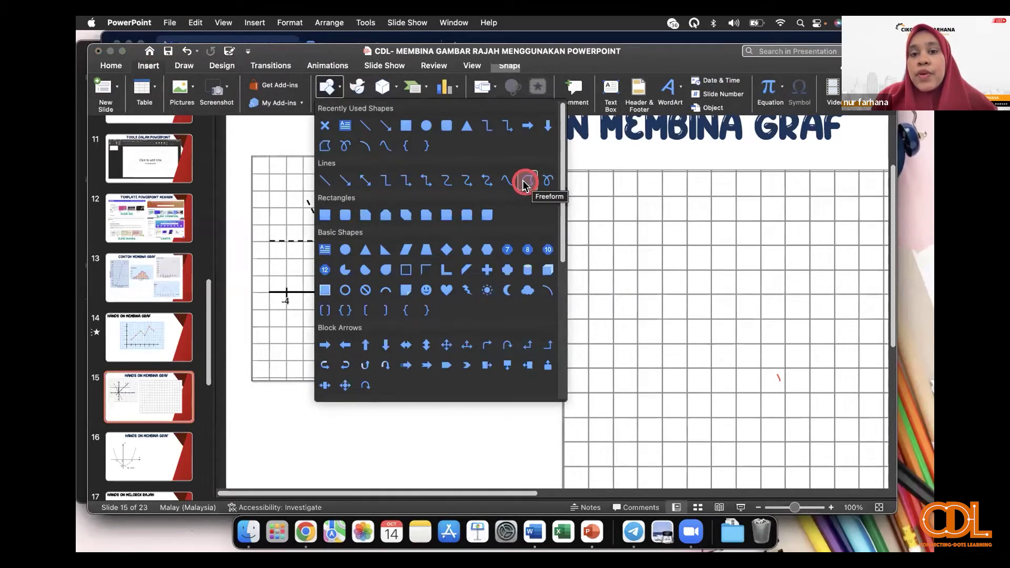
left_click(523, 180)
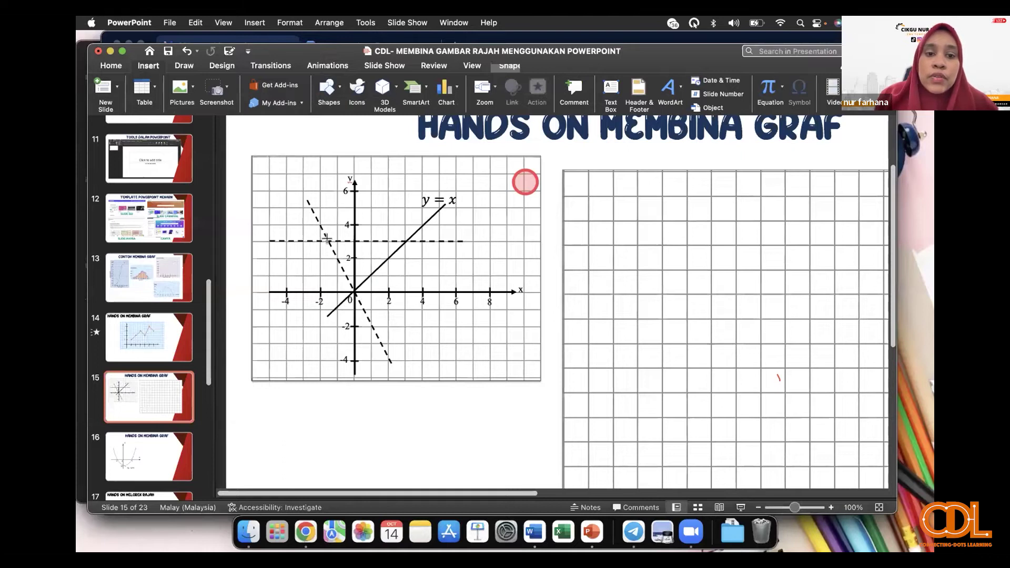
left_click(326, 239)
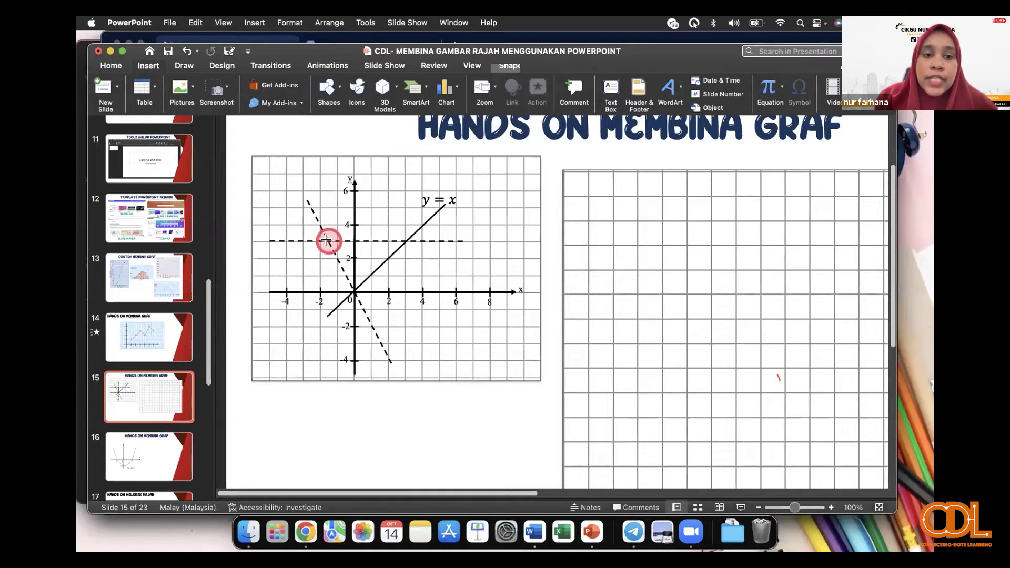
left_click_drag(326, 239, 404, 239)
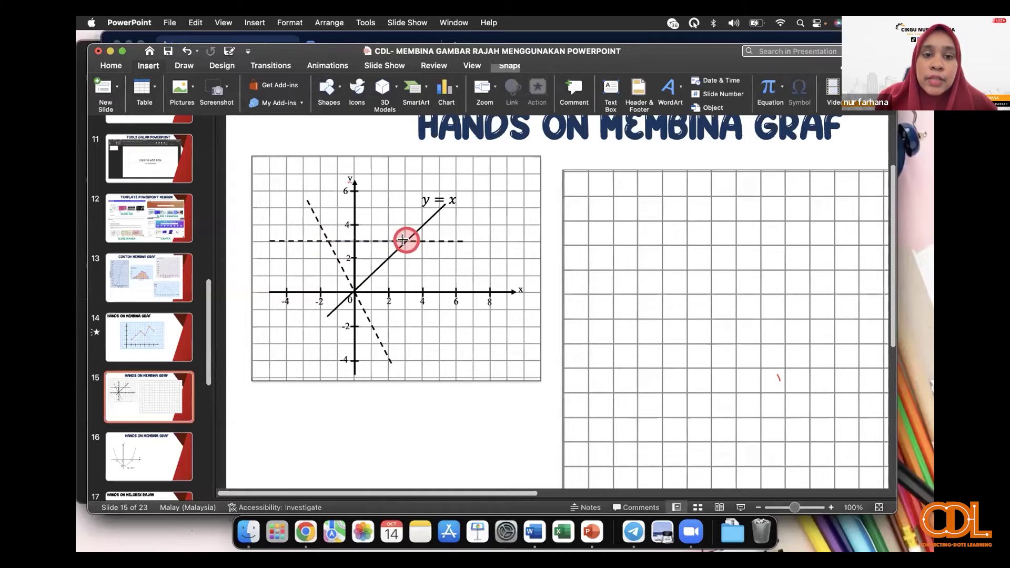
left_click(353, 288)
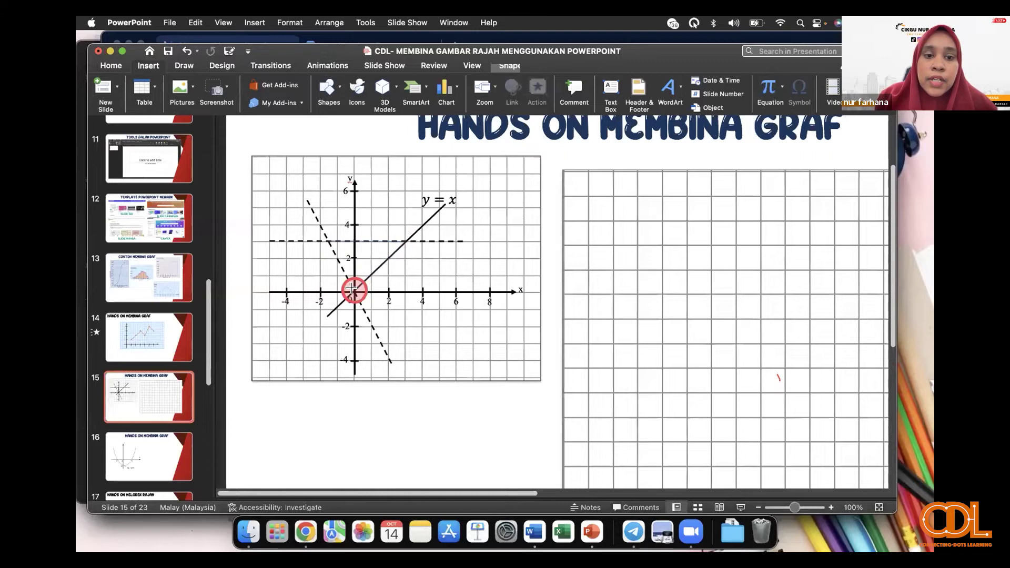
left_click_drag(351, 284, 333, 251)
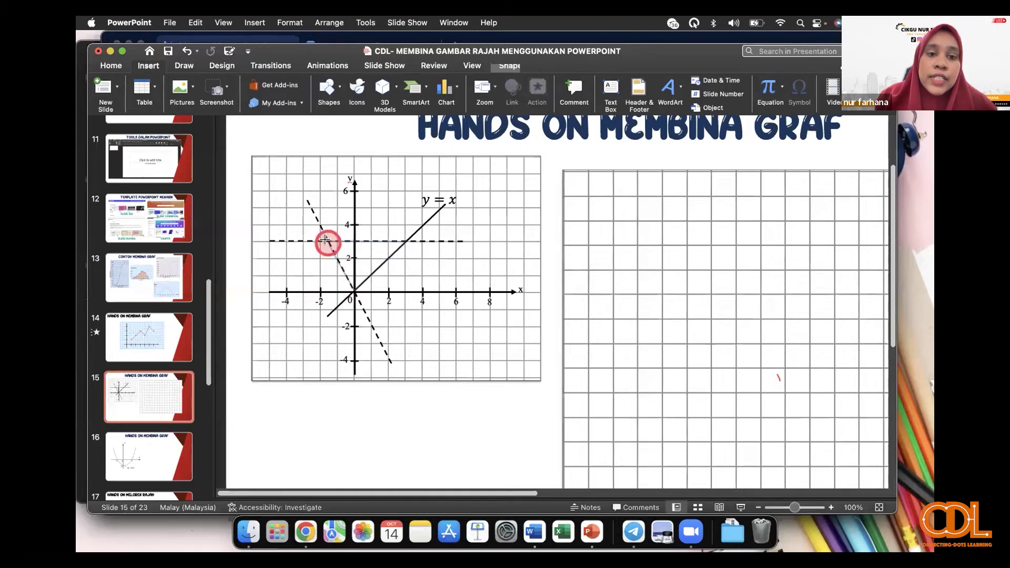
left_click(326, 240)
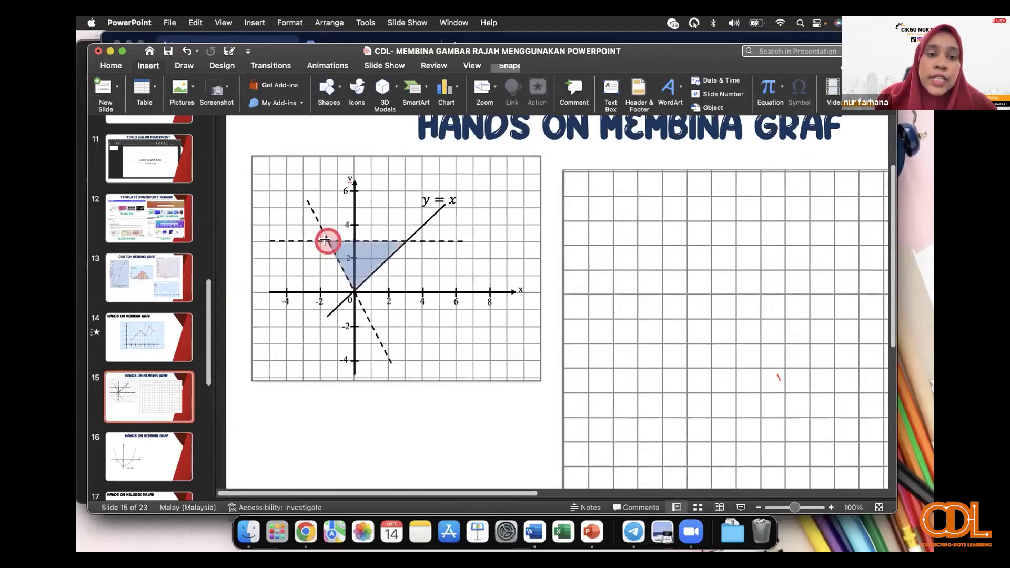
Step: Change the triangle's fill from blue to light grey
left_click(433, 391)
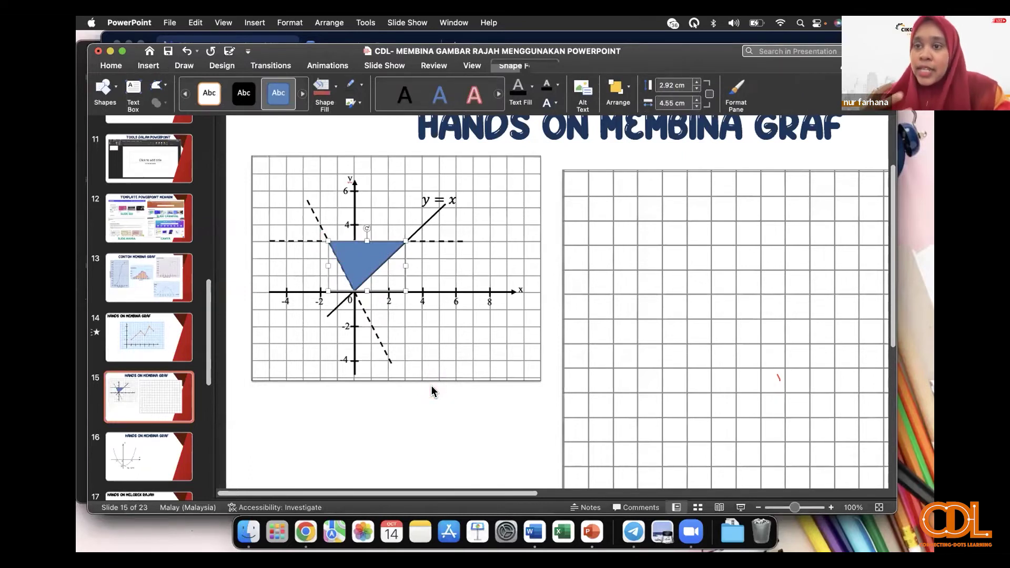
left_click(374, 274)
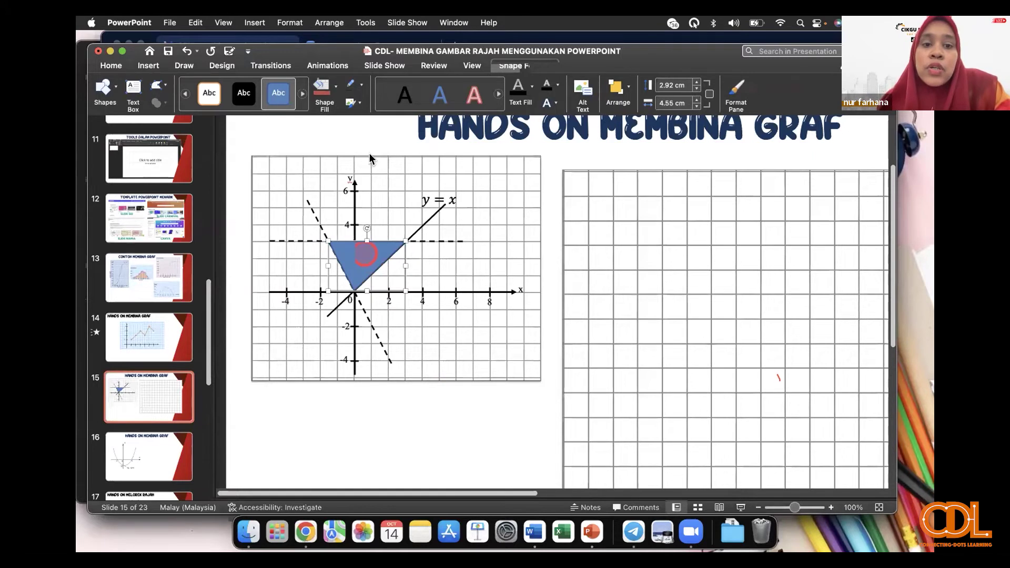
left_click(327, 95)
left_click(353, 87)
left_click(381, 108)
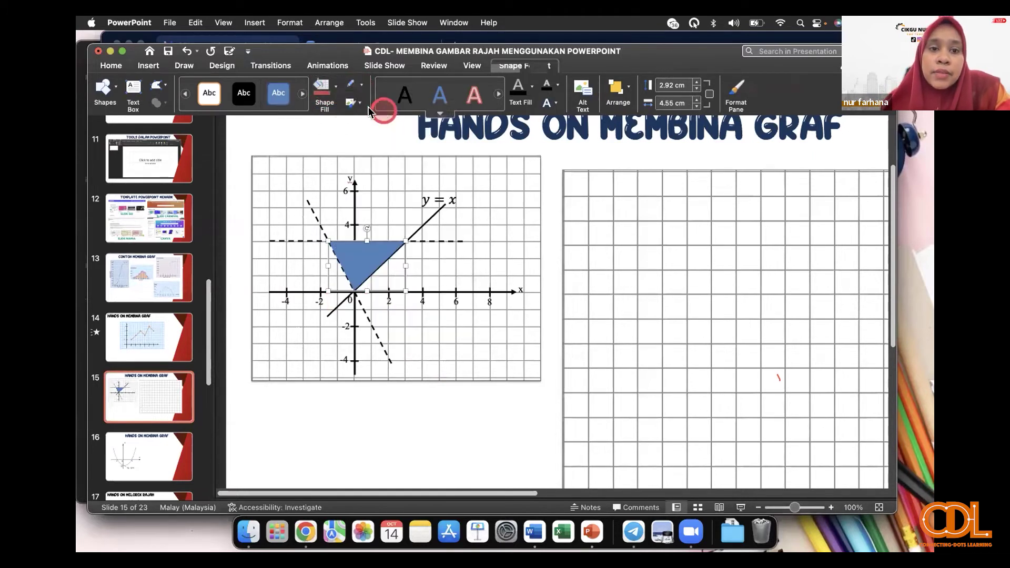
left_click(333, 88)
left_click(319, 171)
left_click(469, 405)
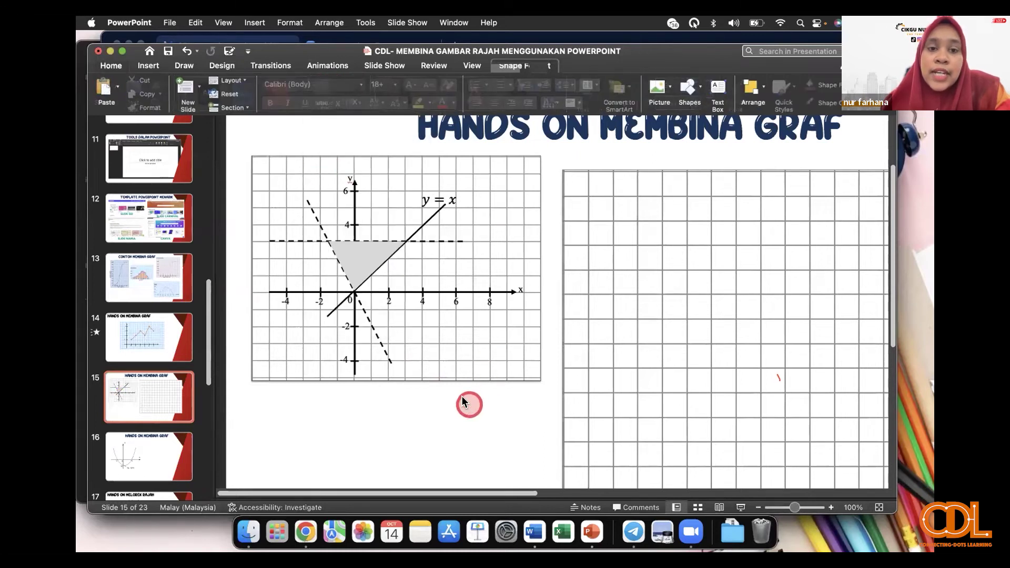
left_click(358, 266)
left_click(336, 91)
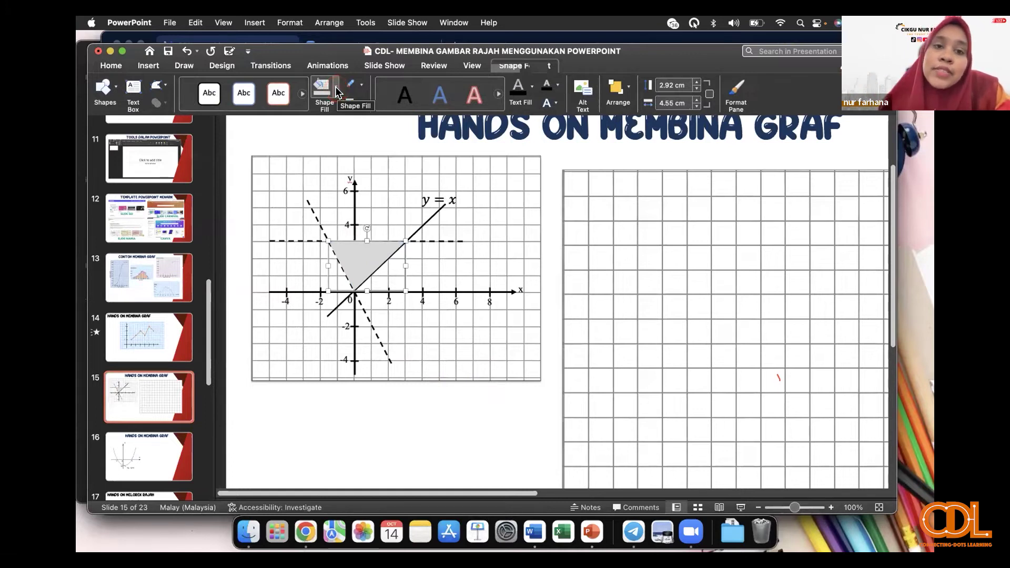
Step: Open the Format Shape pane for the grey triangle
right_click(367, 283)
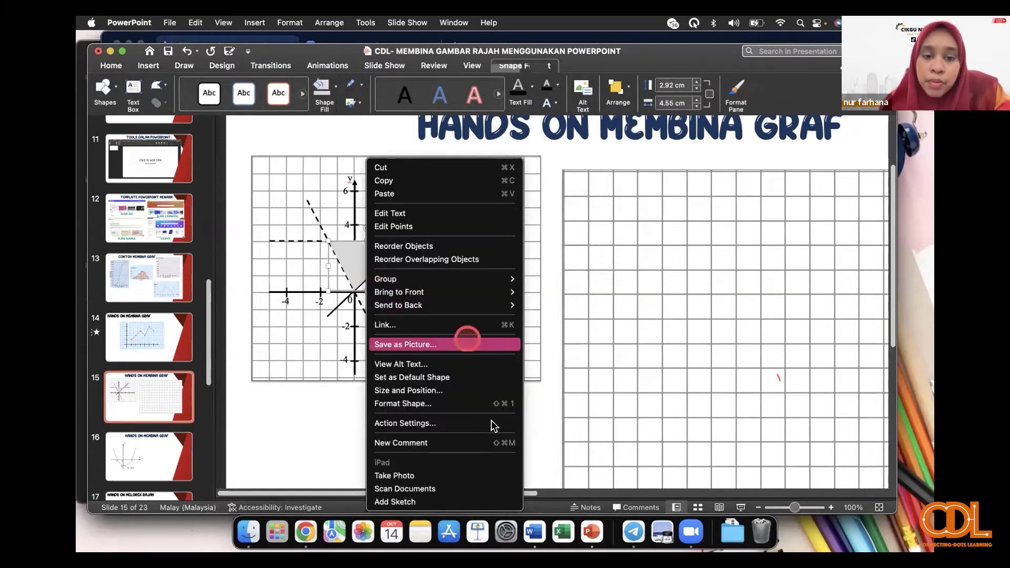
left_click(354, 263)
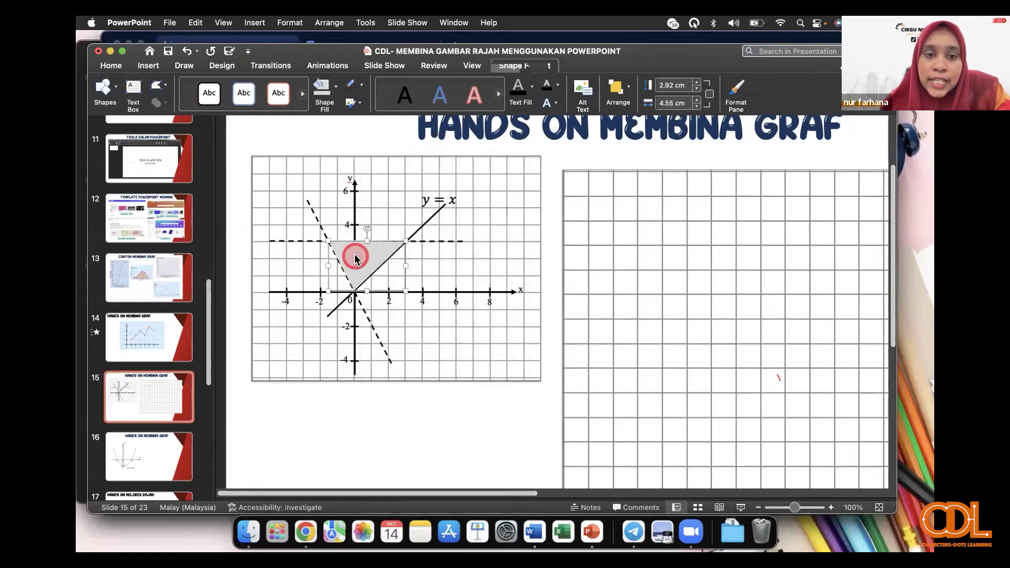
right_click(356, 258)
left_click(398, 186)
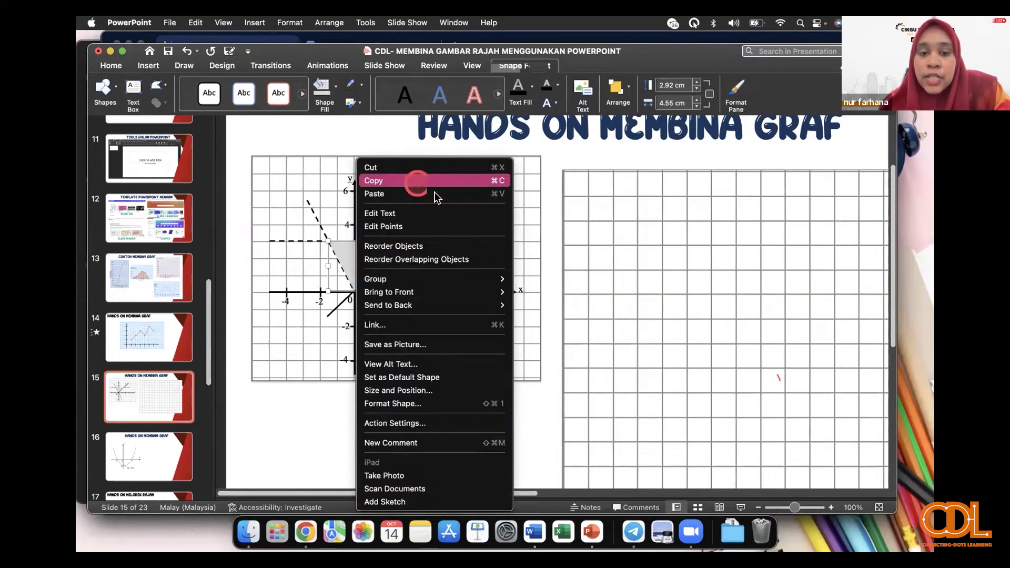
left_click(436, 505)
left_click(388, 405)
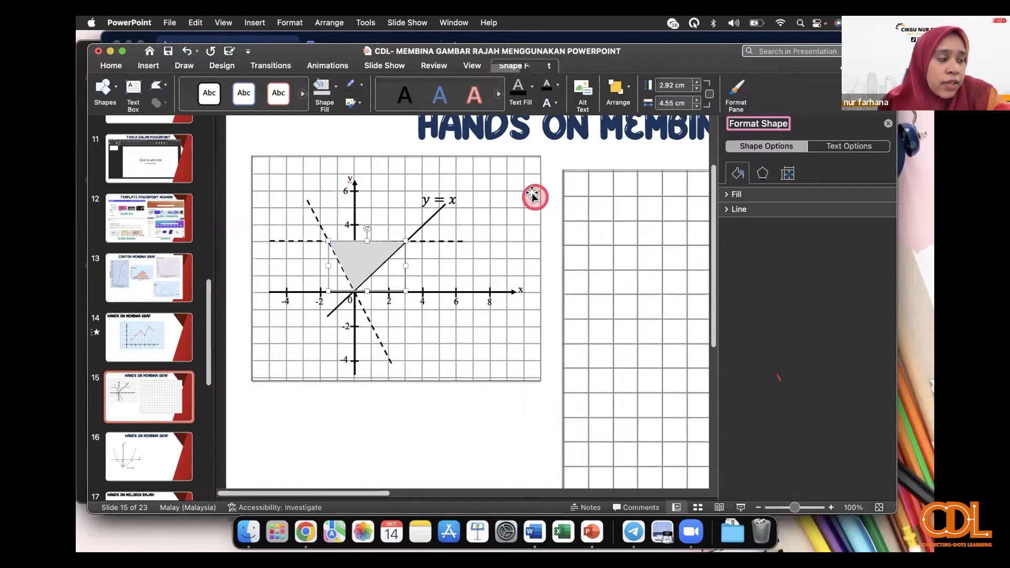
Step: Give the triangle a diagonal-hatch pattern fill with a blue foreground colour
left_click(731, 195)
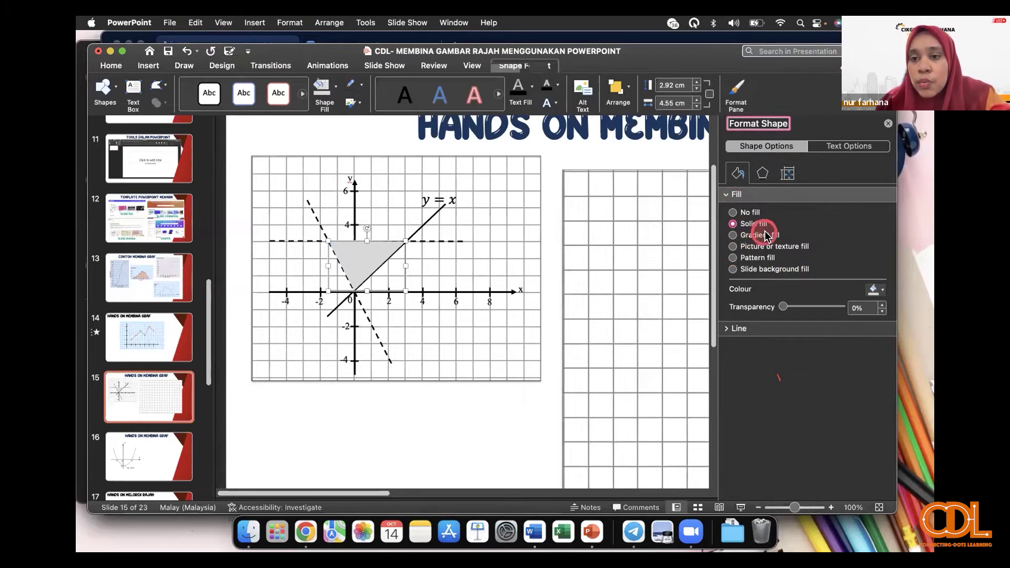
left_click(733, 258)
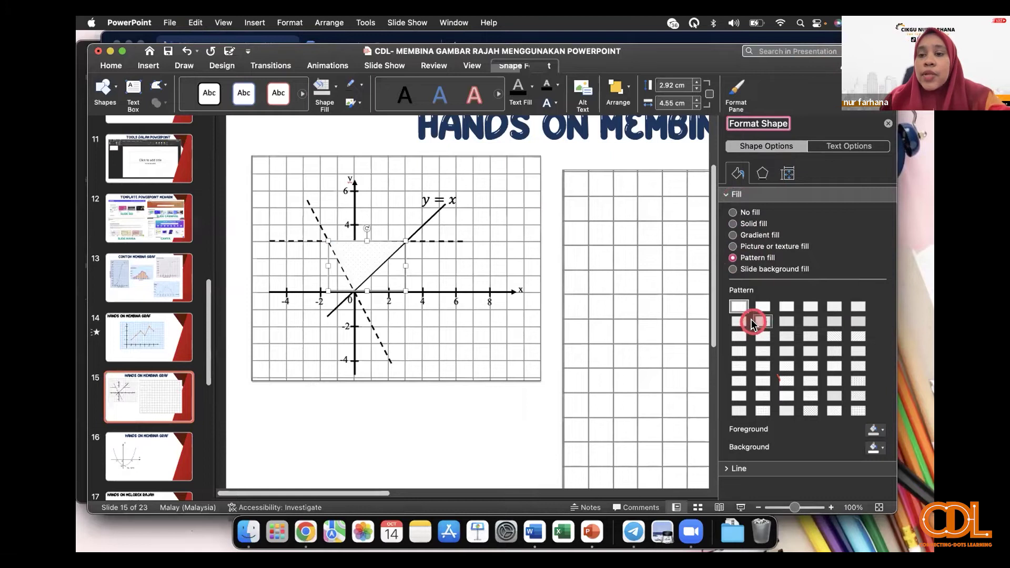
left_click(858, 337)
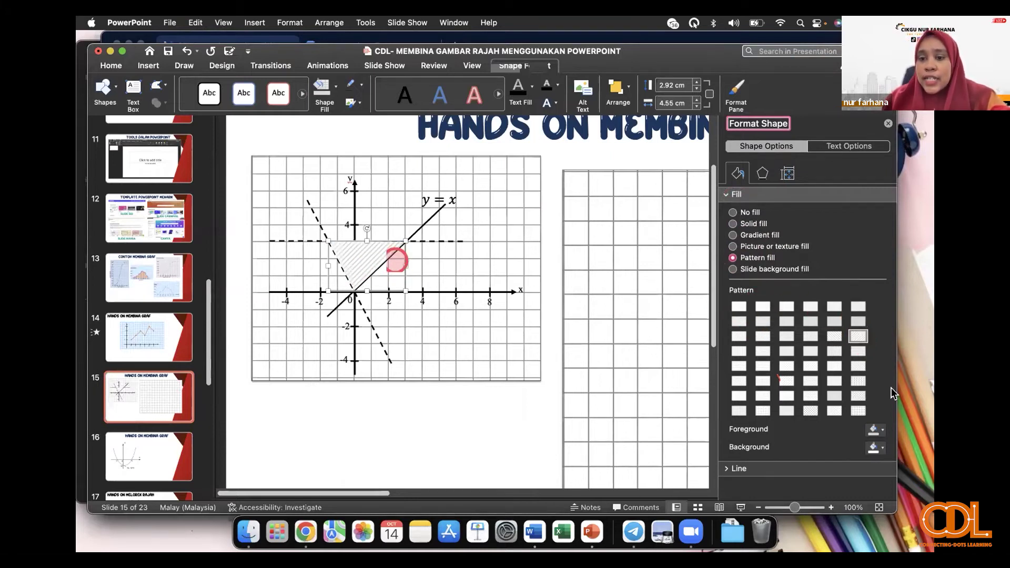
left_click(883, 436)
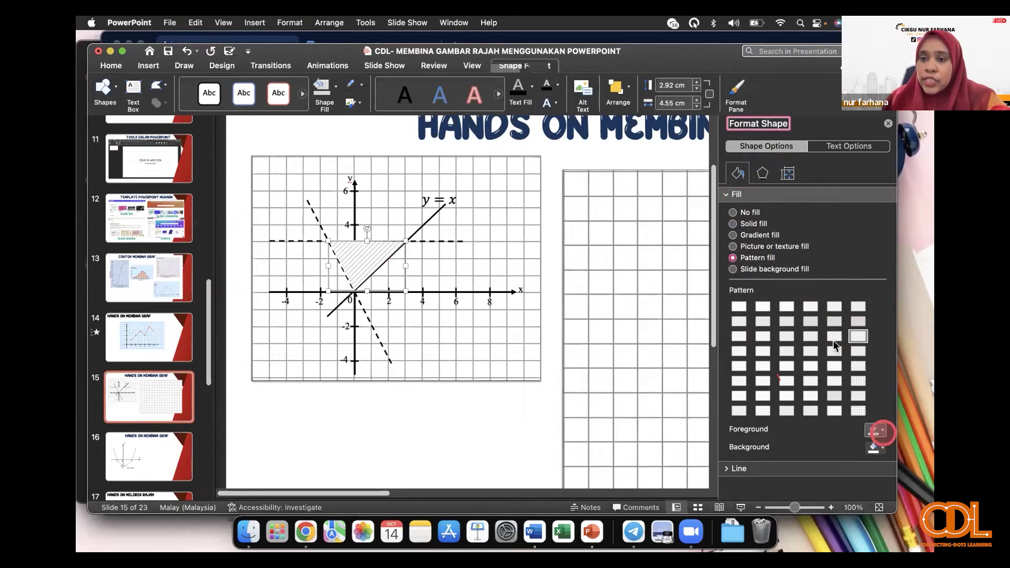
left_click(827, 311)
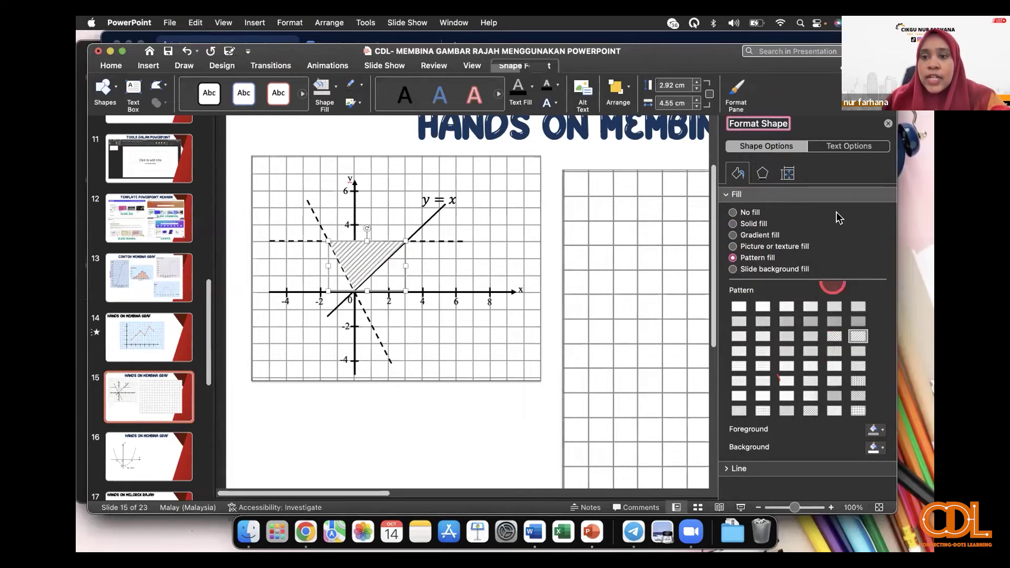
left_click(888, 429)
left_click(827, 326)
left_click(884, 448)
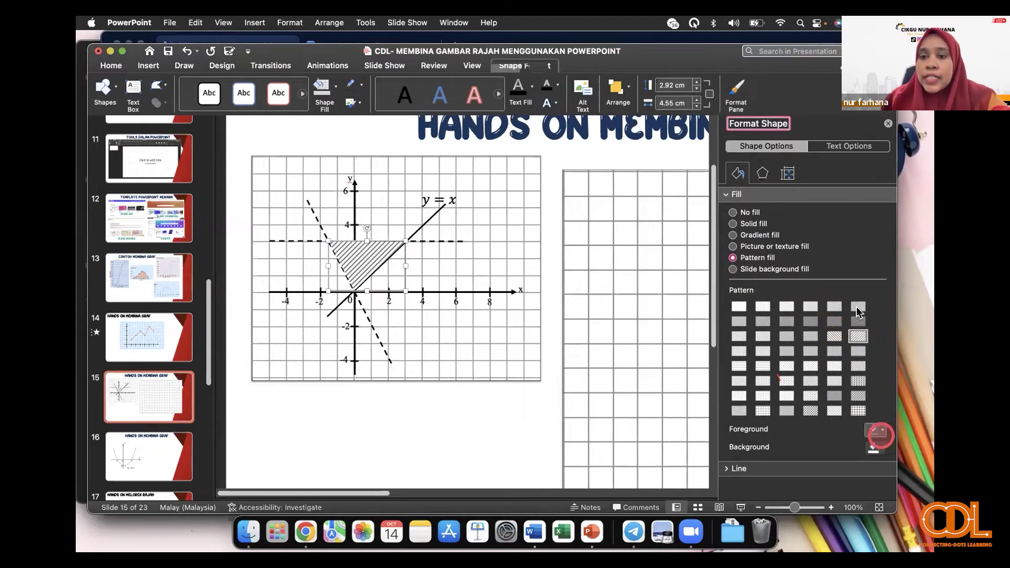
left_click(860, 312)
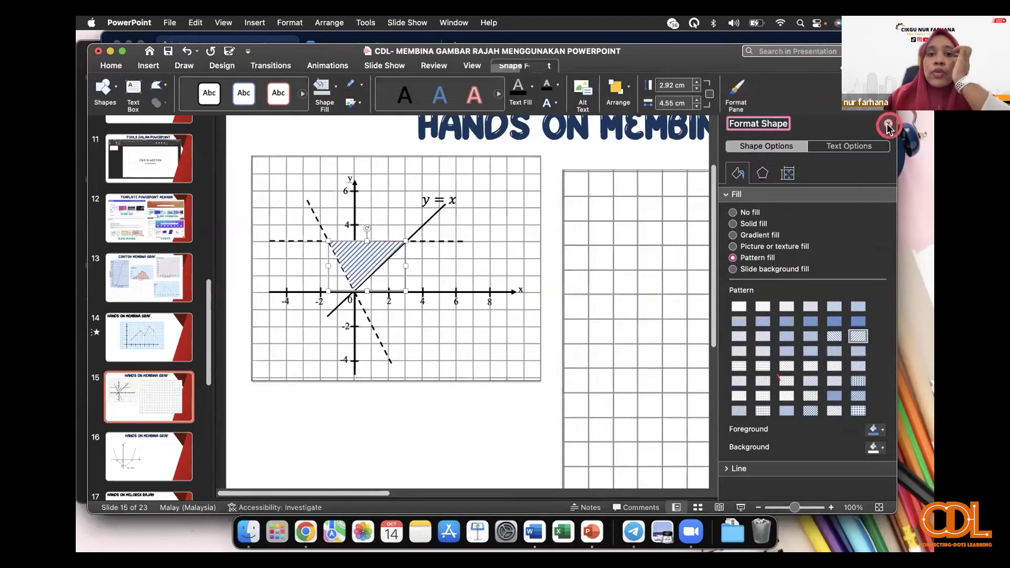
Step: Close the Format Shape pane and deselect the triangle to view the hatching
left_click(888, 127)
left_click(505, 420)
left_click(359, 258)
left_click(399, 447)
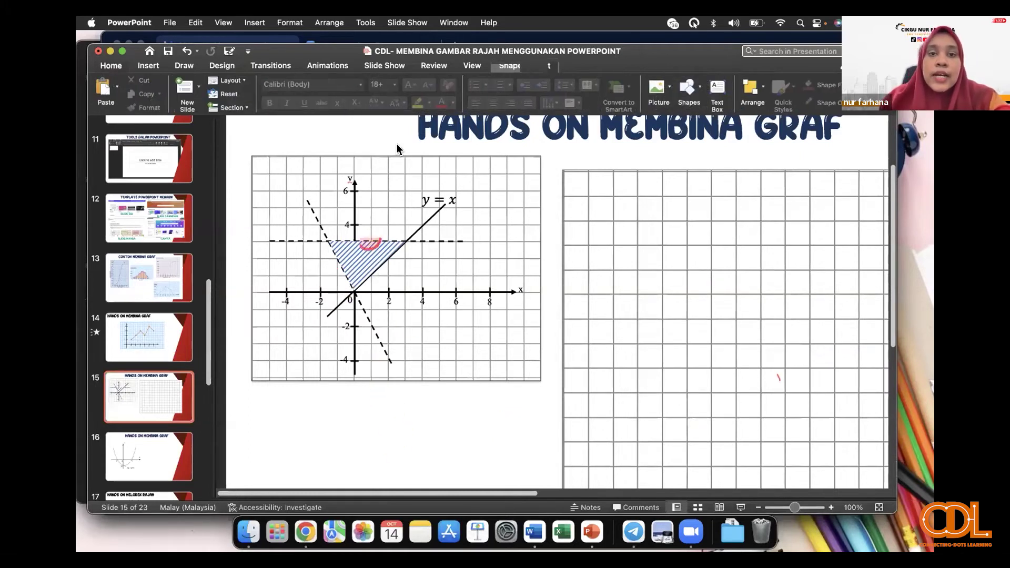
left_click(461, 40)
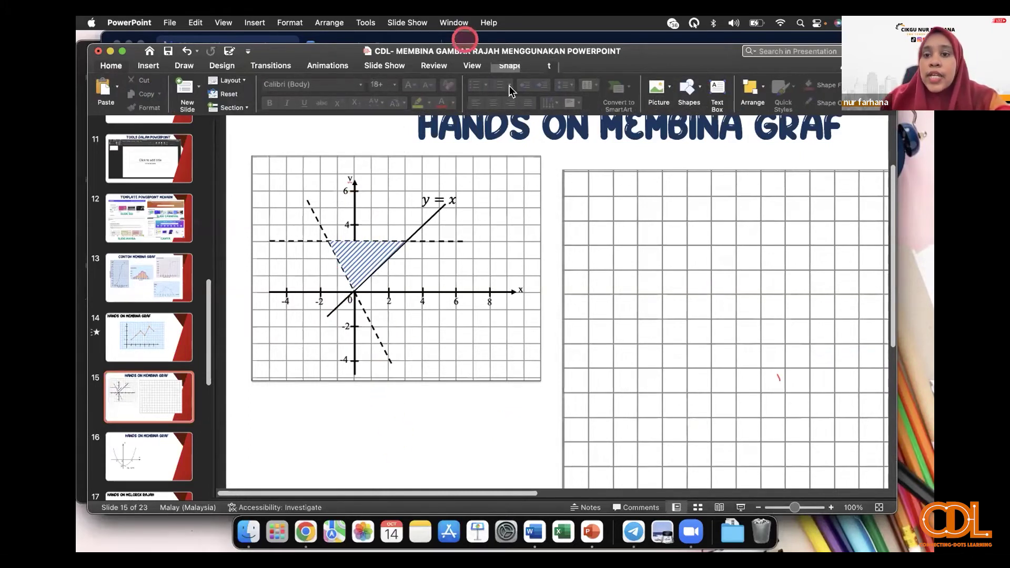
left_click(753, 243)
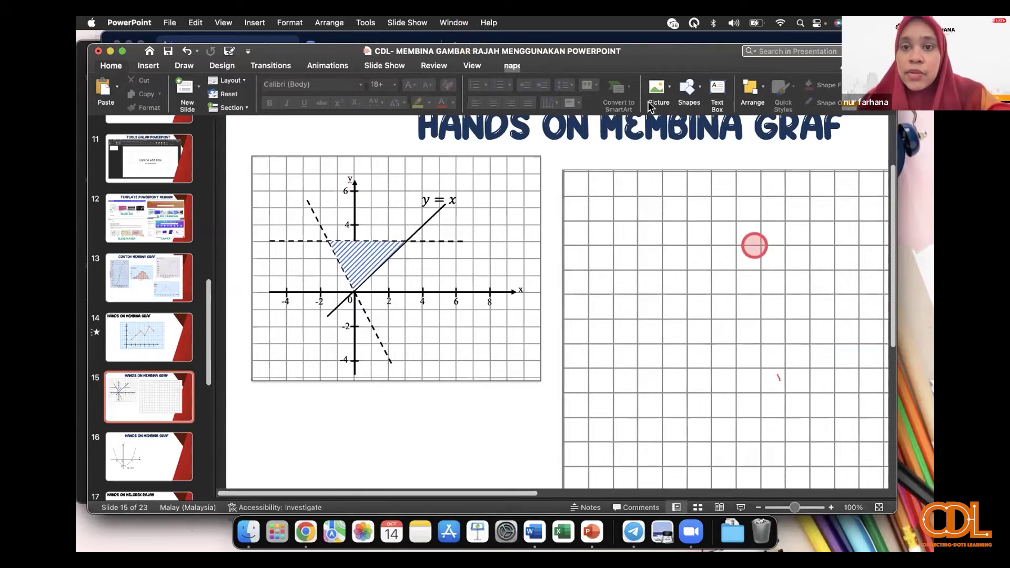
left_click(503, 393)
left_click(350, 260)
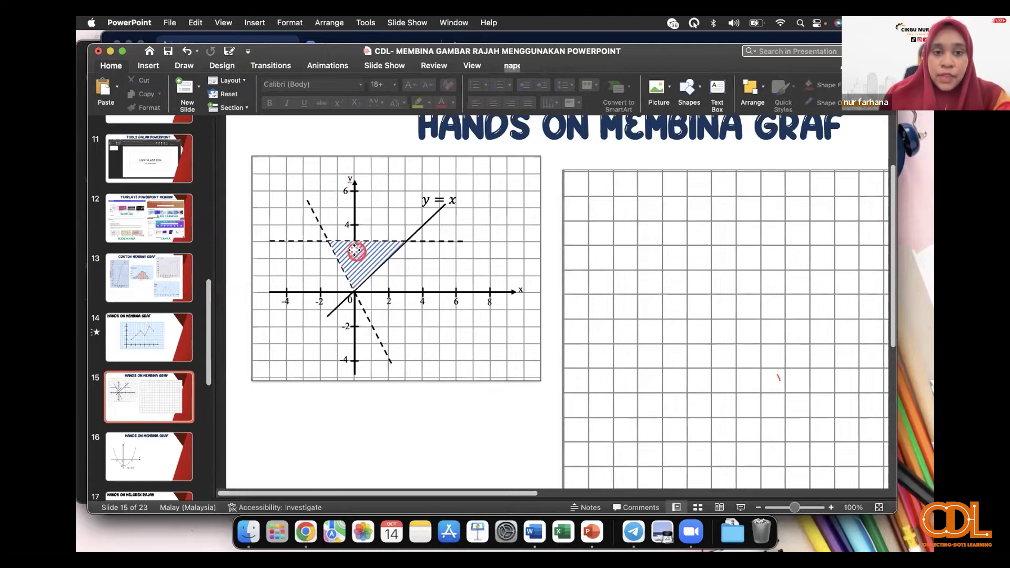
left_click(375, 263)
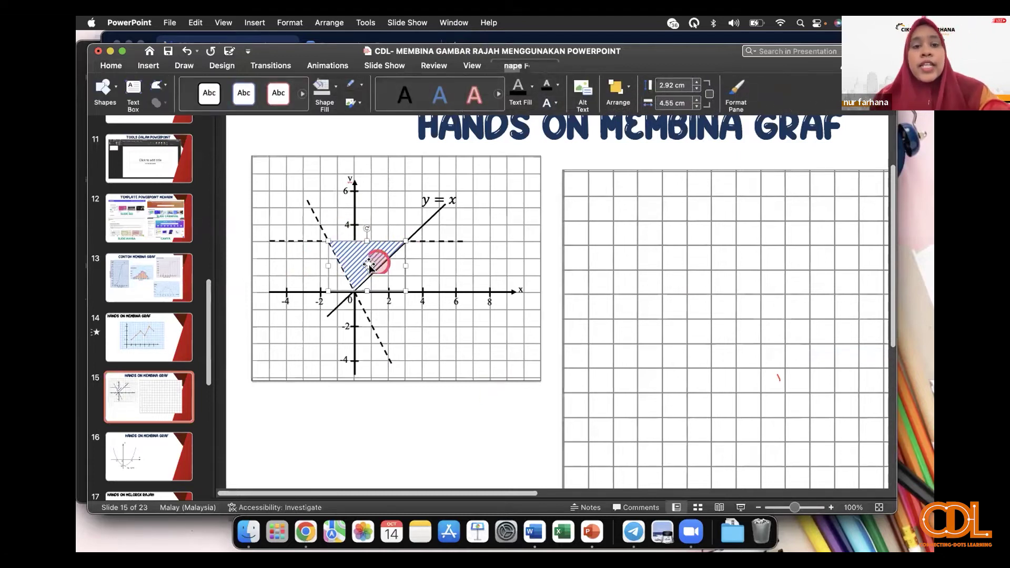
left_click(416, 190)
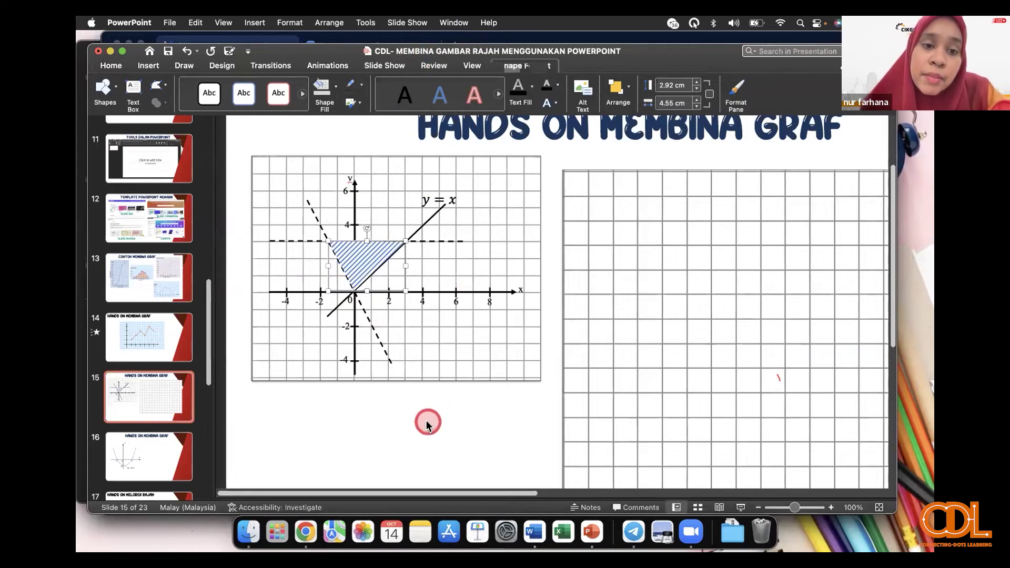
left_click(301, 343)
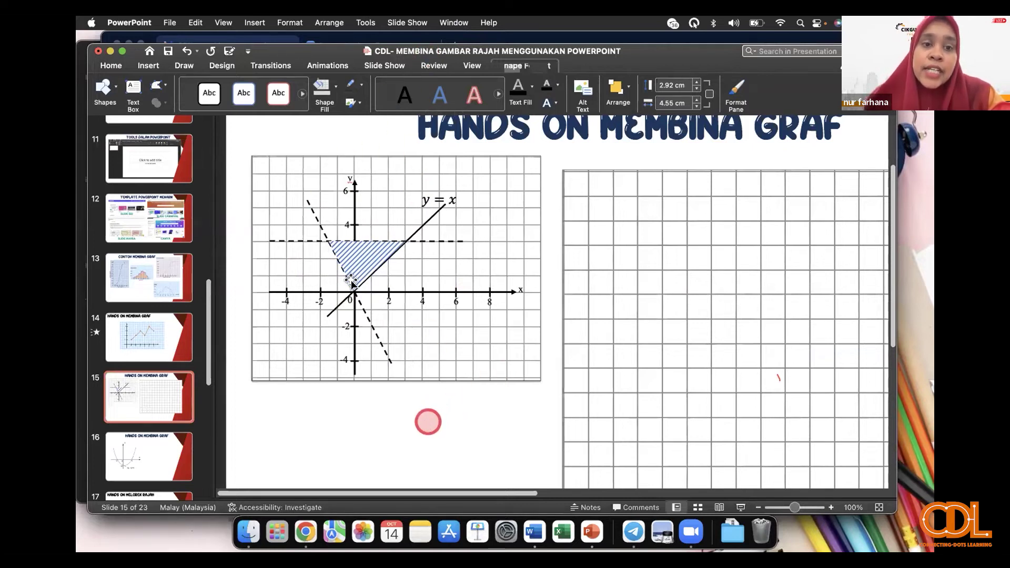
left_click(423, 359)
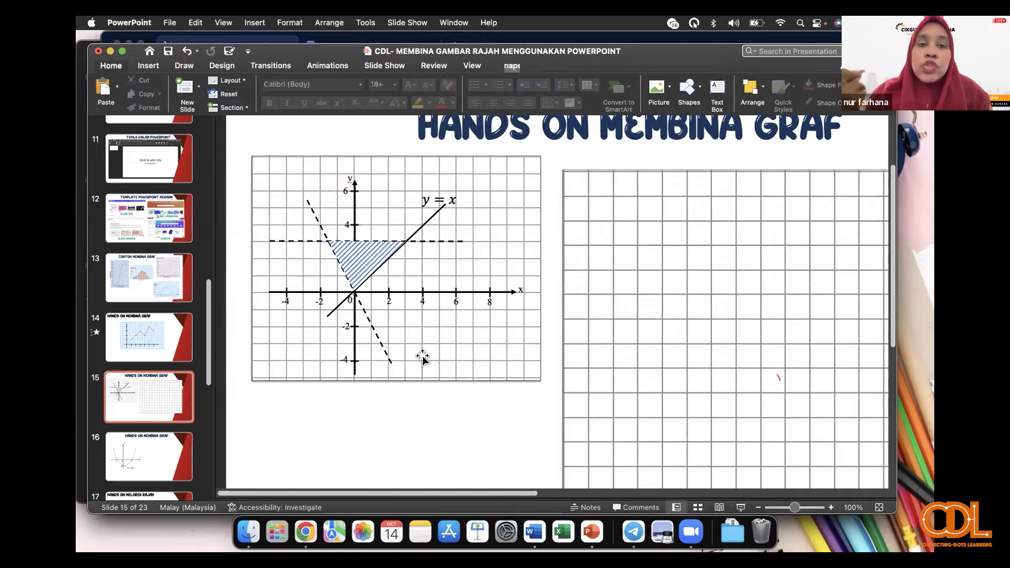
left_click(350, 272)
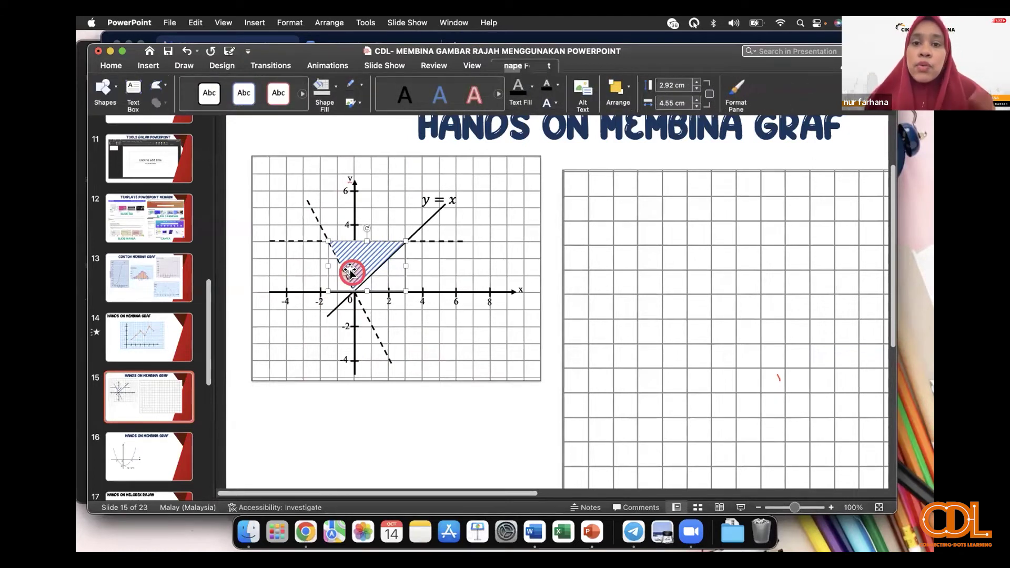
Step: Apply the Wipe entrance effect to the blue-hatched triangle on slide 15
left_click(341, 67)
left_click(340, 94)
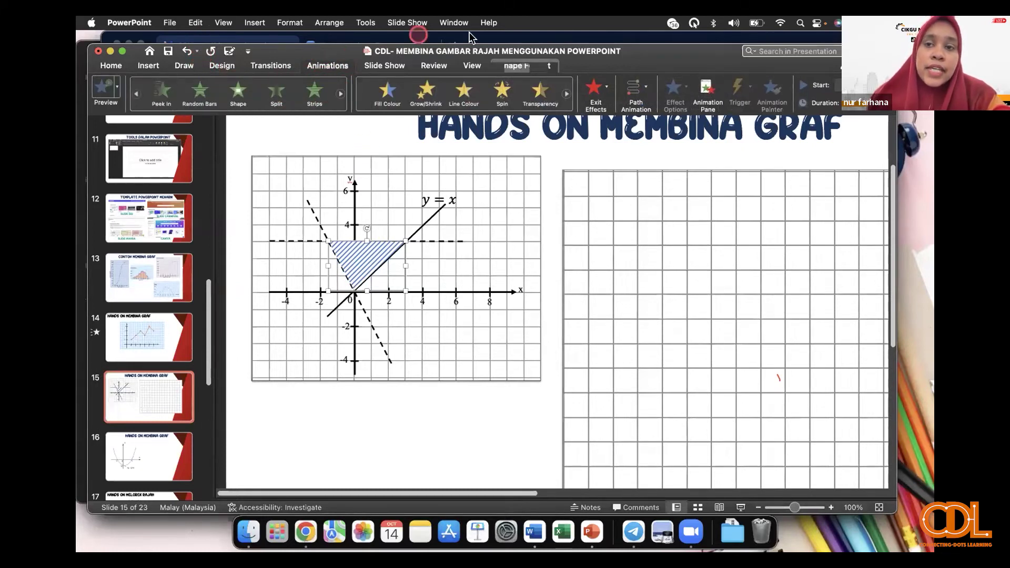
scroll(244, 95, "up", 1)
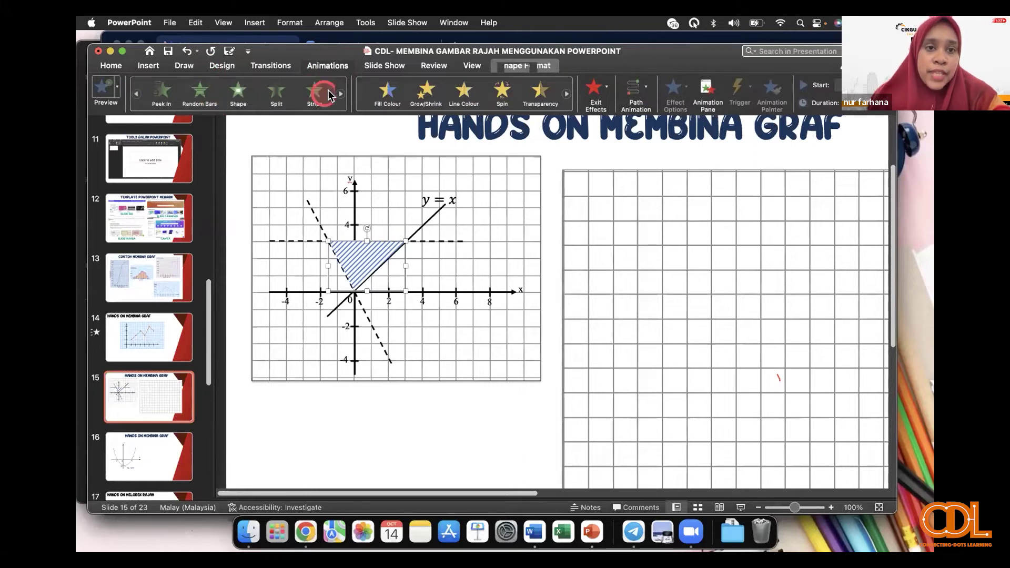
left_click(245, 95)
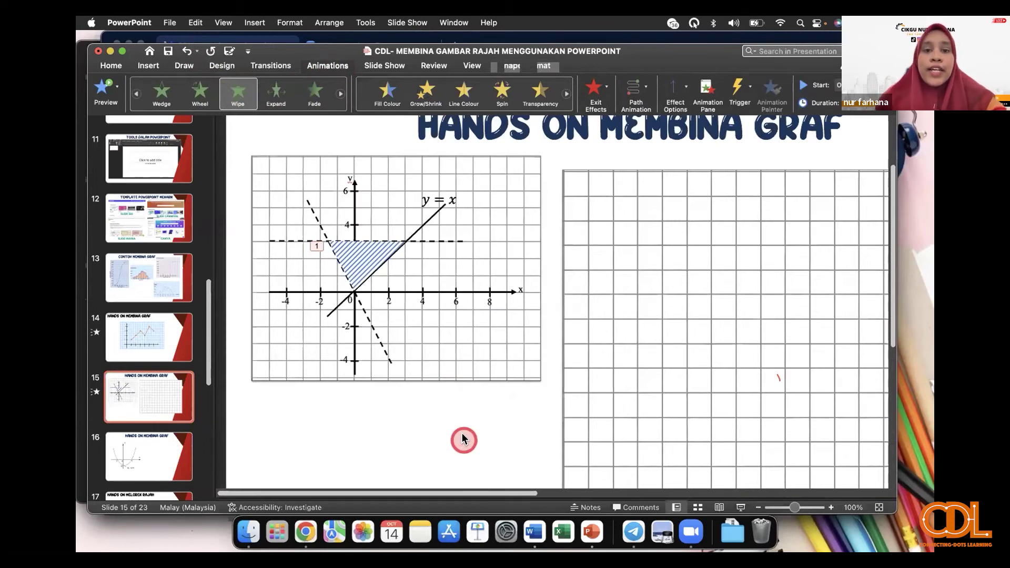
left_click(461, 426)
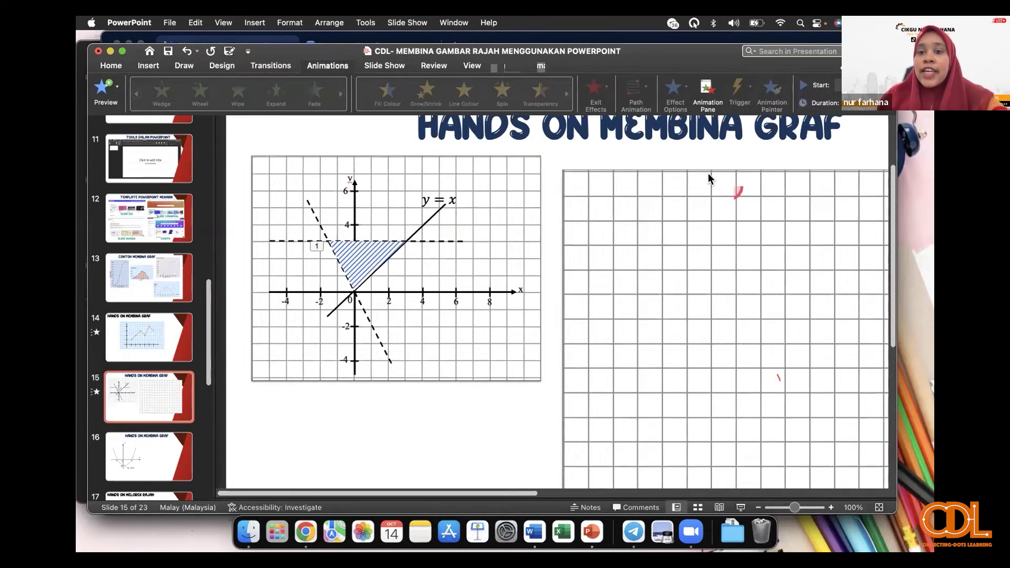
left_click(448, 410)
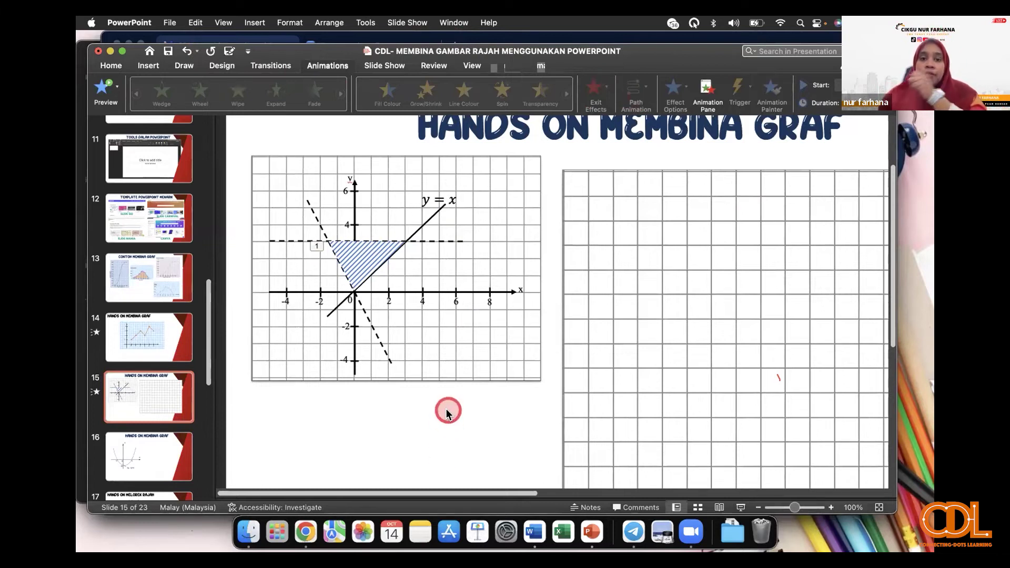
left_click(379, 273)
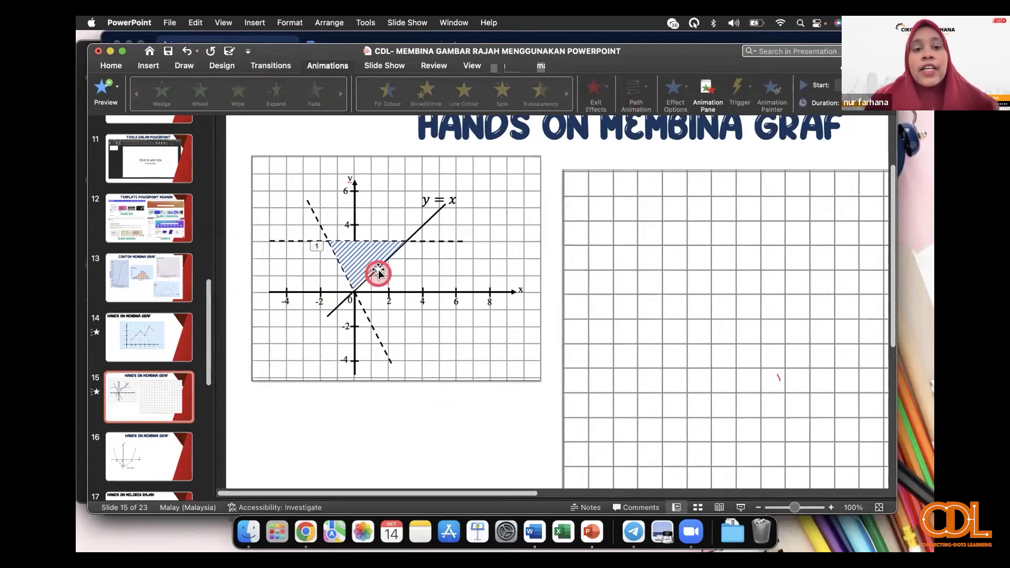
left_click(622, 239)
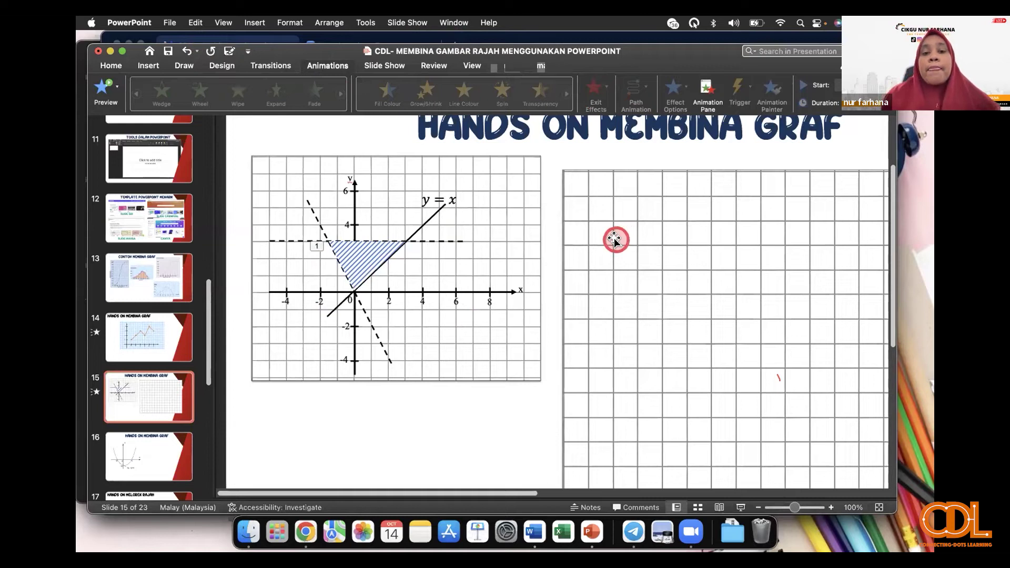
left_click(490, 429)
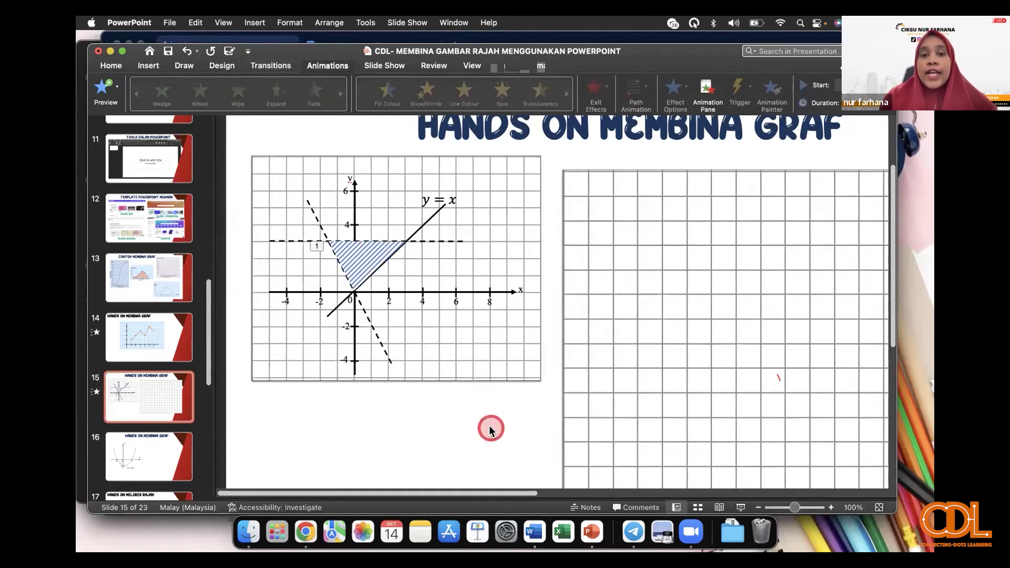
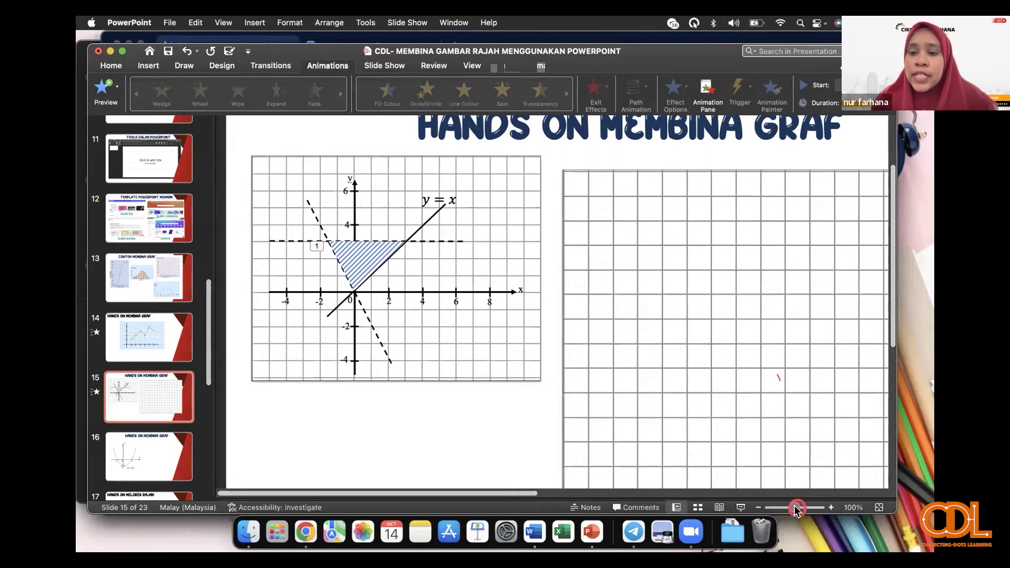
Step: Zoom slide 15 out to 85% so its graph and blank grid fit in view
left_click_drag(796, 509, 792, 507)
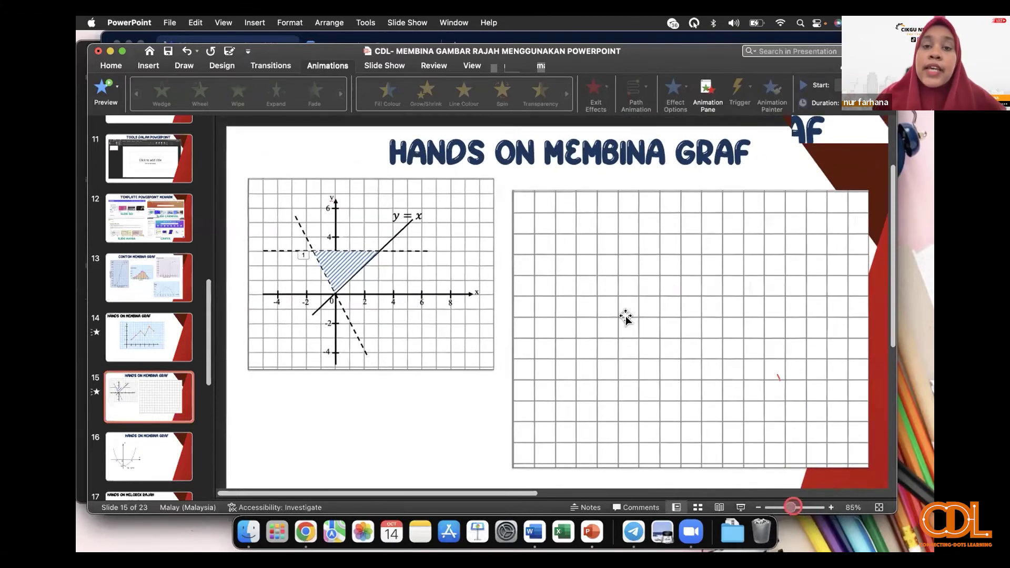
left_click(626, 319)
left_click(630, 304)
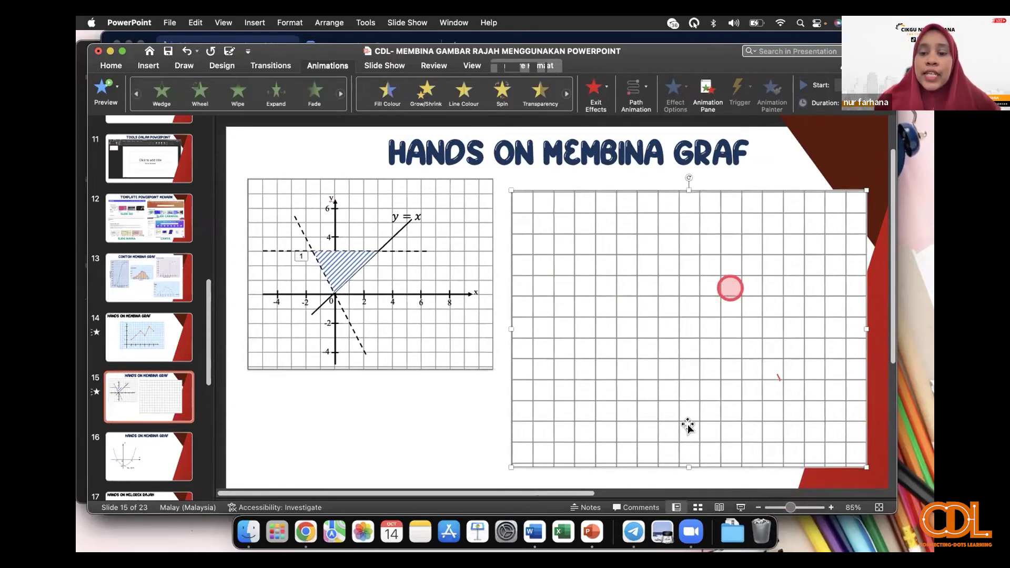
left_click(487, 456)
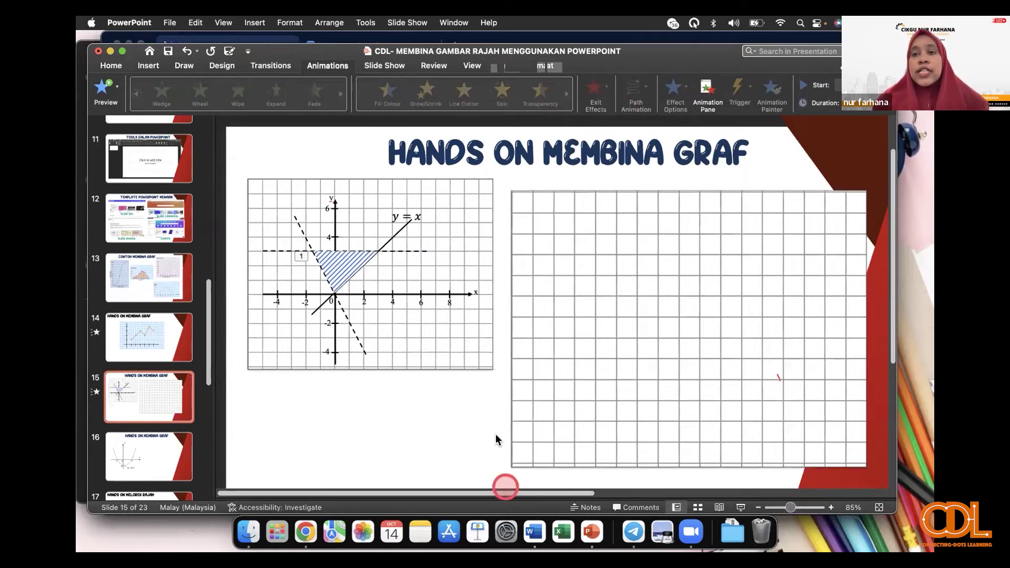
Step: Launch GeoGebra Classic 6 from Spotlight by searching 'geog'
left_click(800, 24)
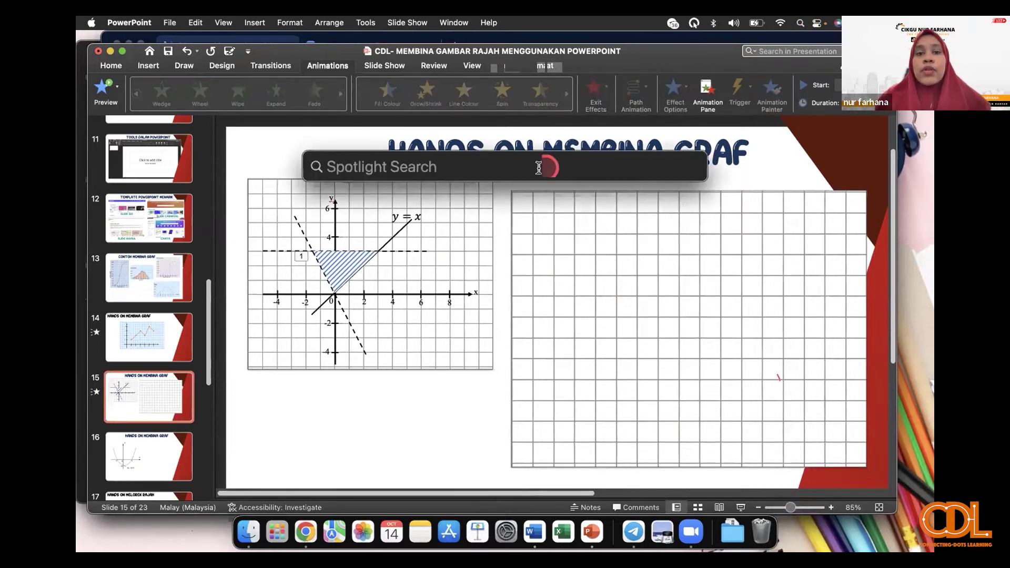
type("ge")
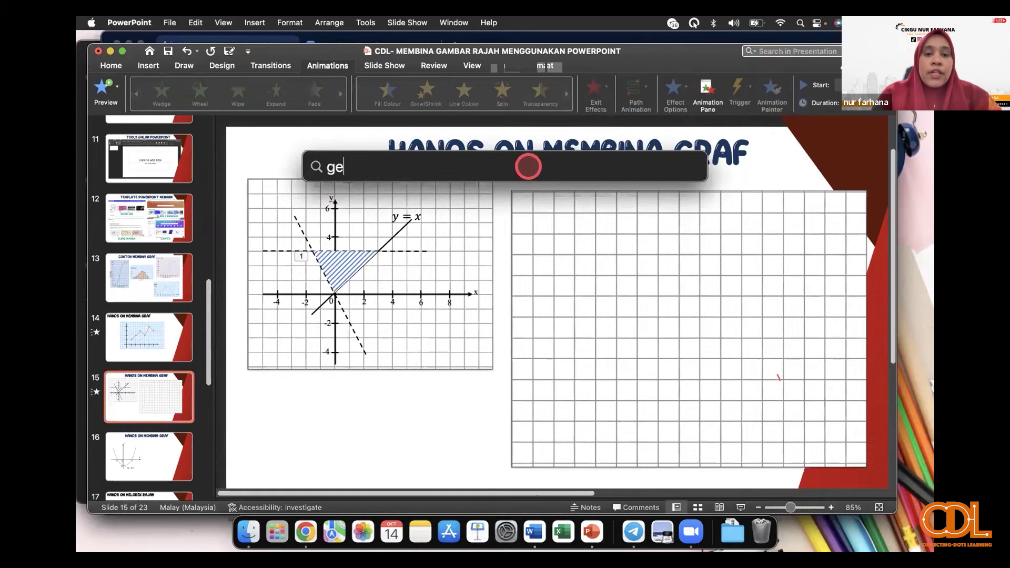
type("oge")
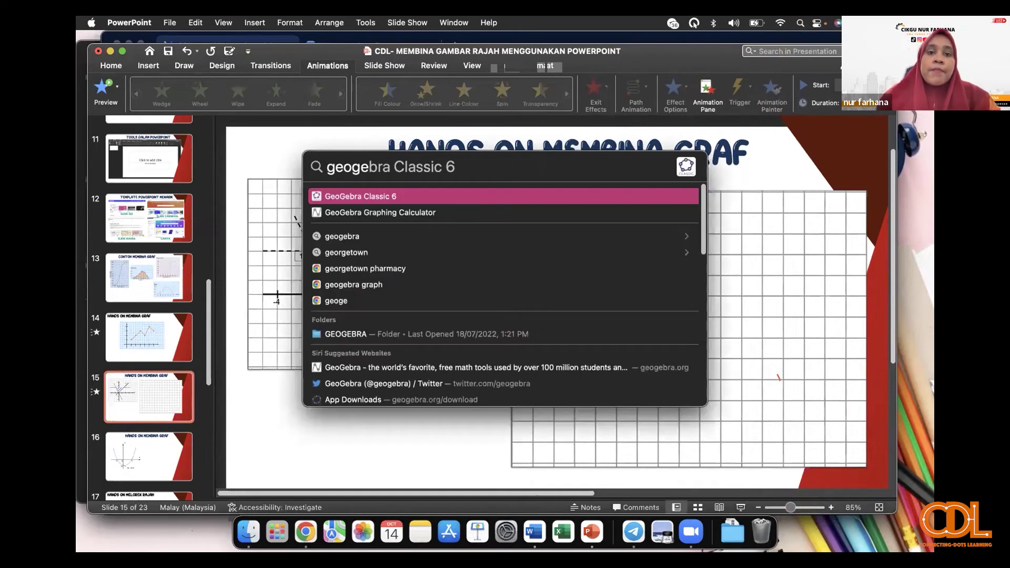
key("Return")
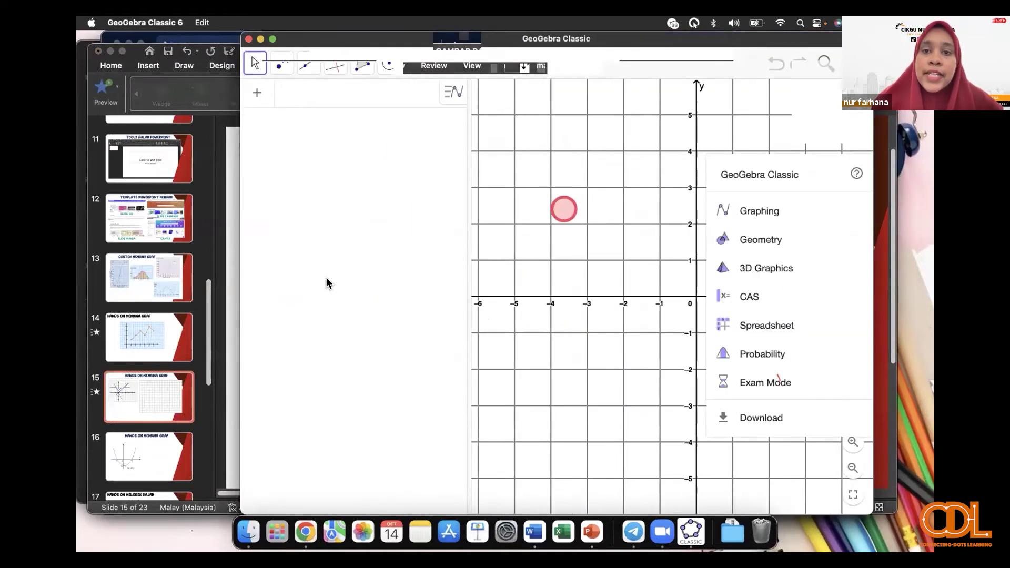
left_click(487, 310)
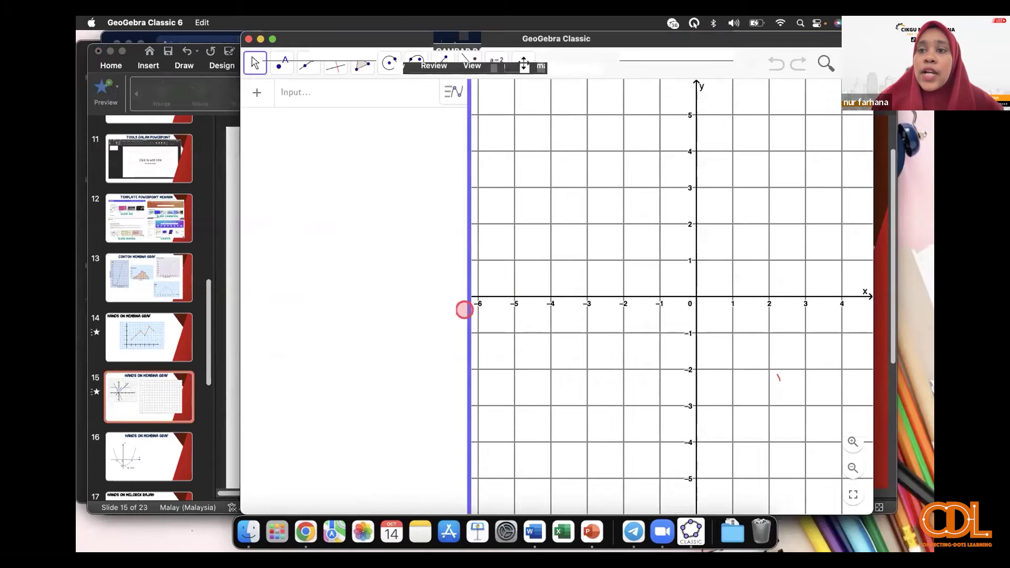
Step: Shrink the algebra panel, hide the axes and show only the grid
left_click_drag(464, 310, 292, 305)
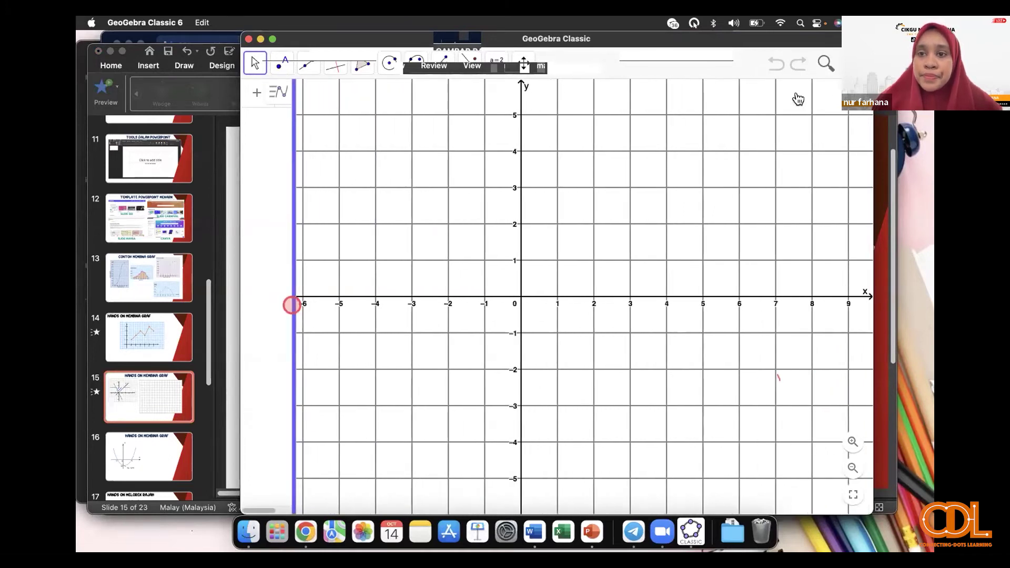
left_click(758, 91)
left_click(722, 93)
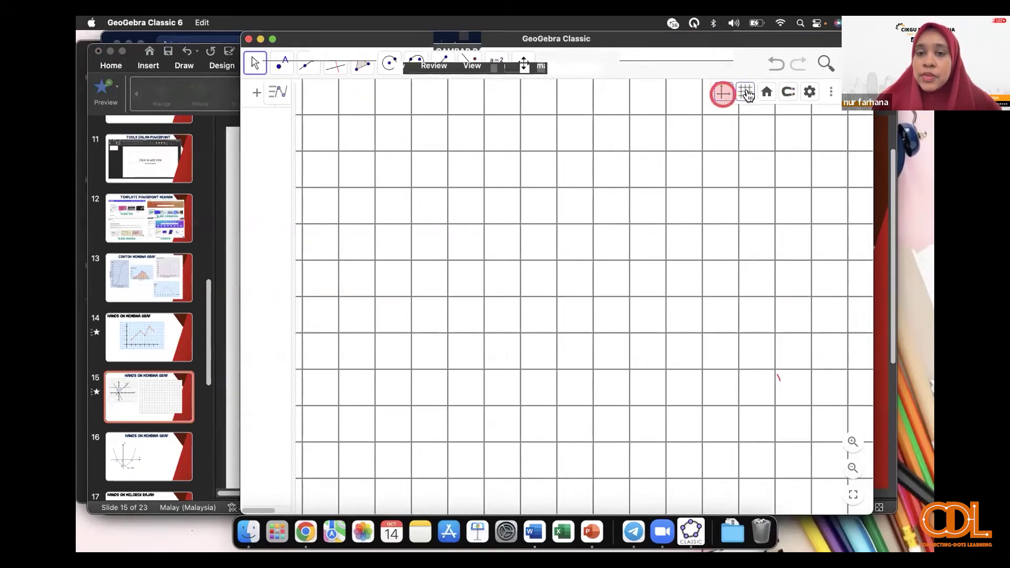
left_click(745, 92)
Step: Quit GeoGebra without saving the construction
left_click(842, 131)
left_click(748, 174)
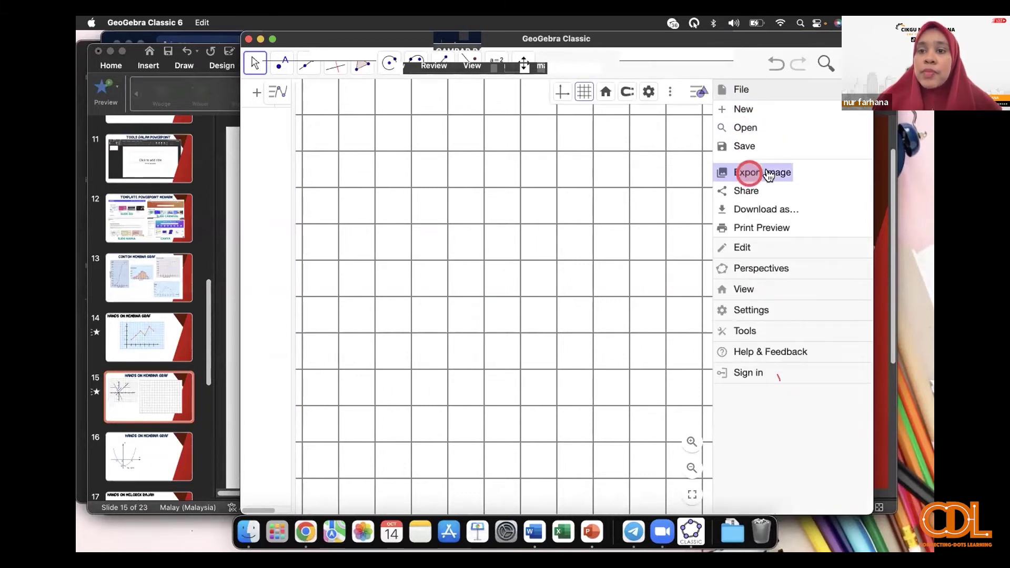
left_click(766, 174)
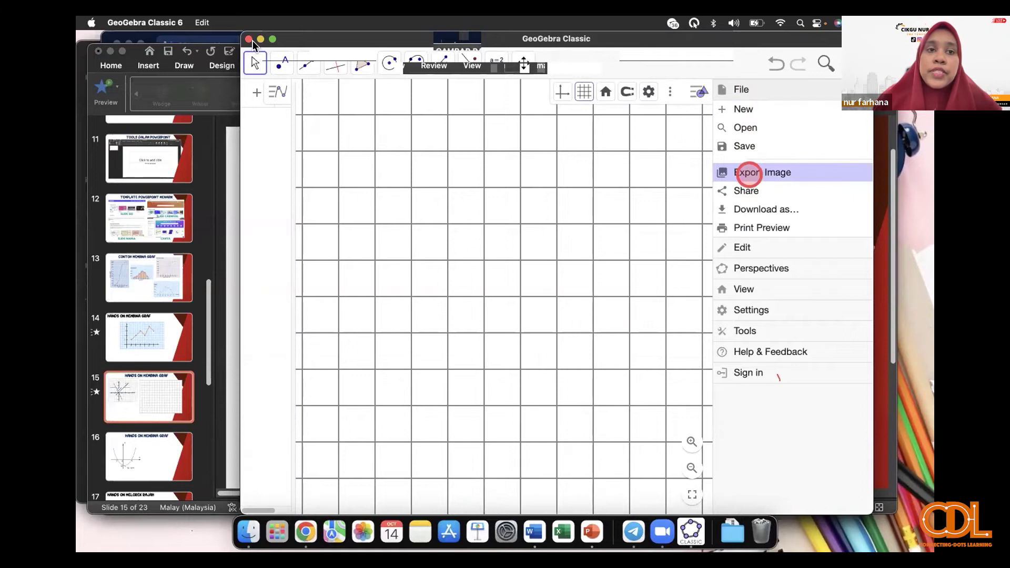
left_click(735, 152)
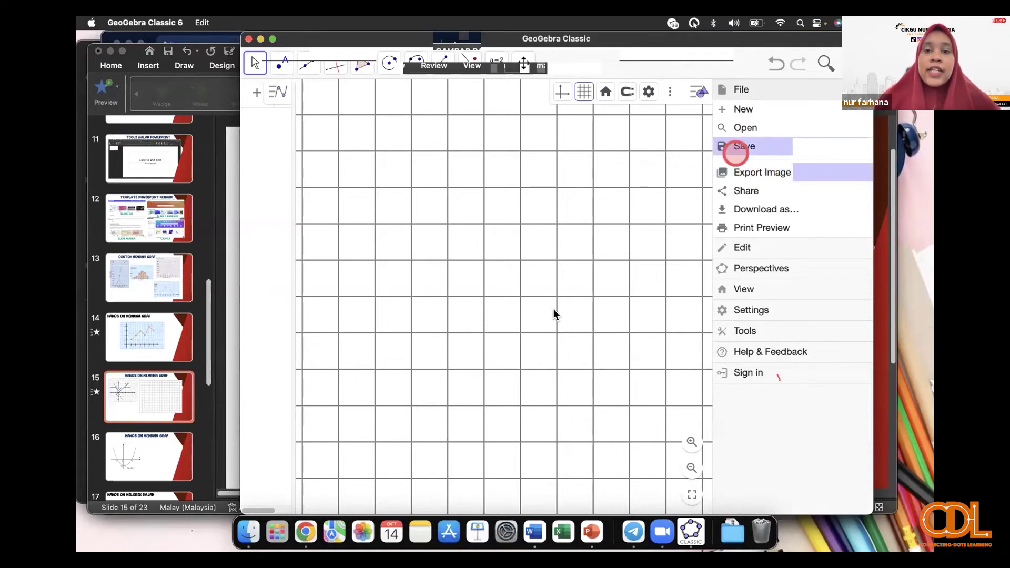
left_click(248, 39)
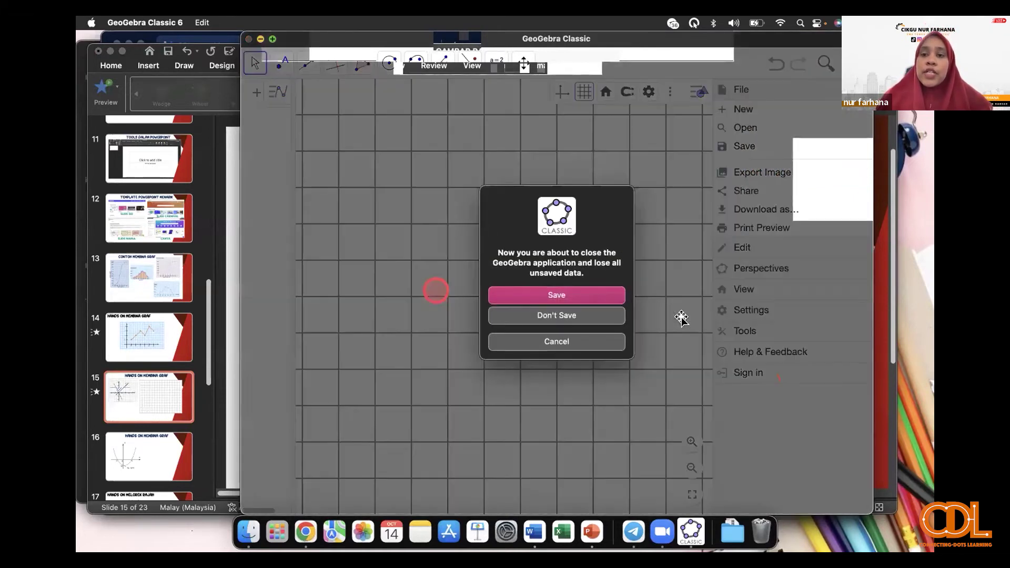
left_click(556, 314)
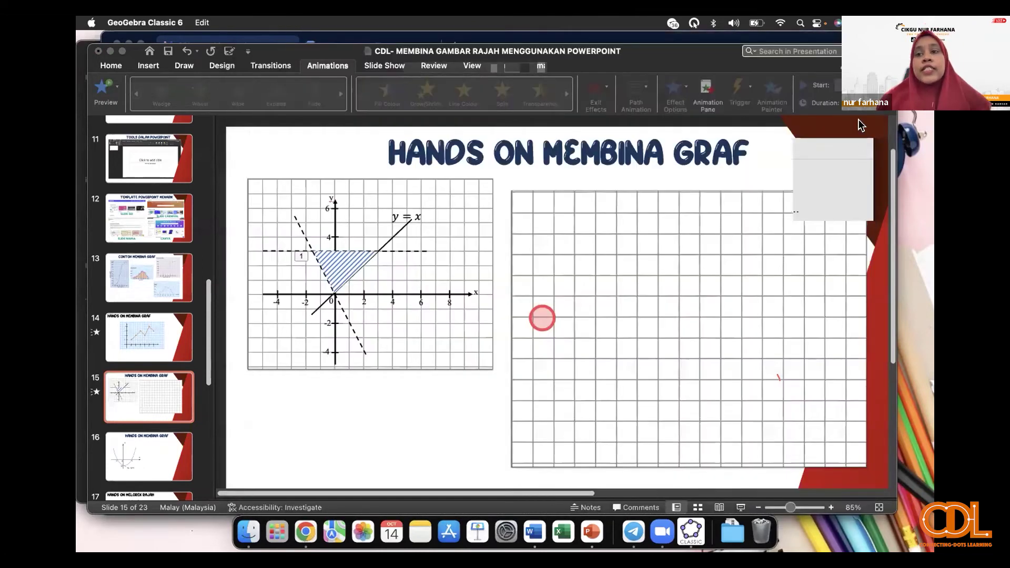
Step: Bring PowerPoint back to the front and scroll down the slide thumbnails
left_click(830, 51)
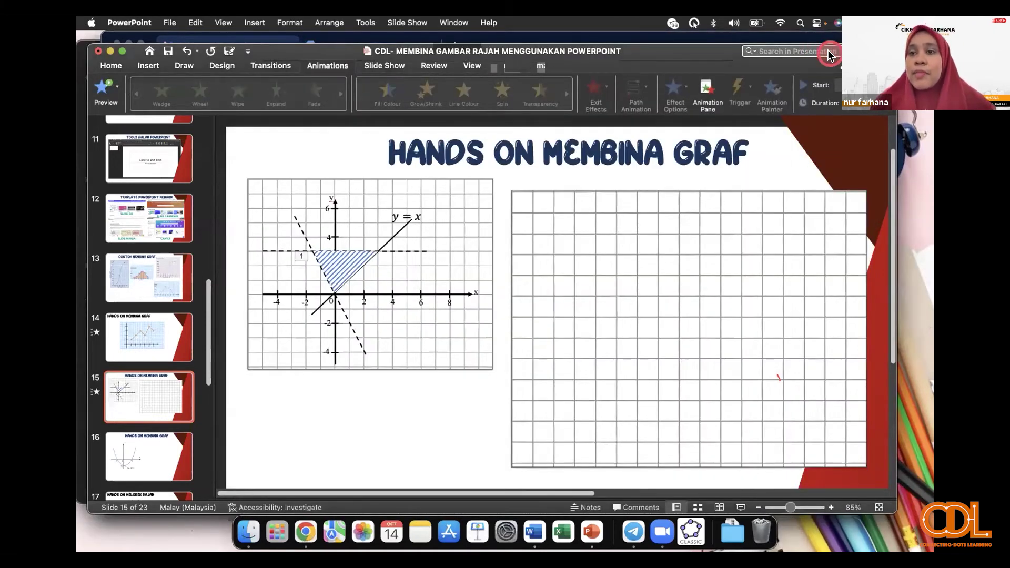
left_click(493, 51)
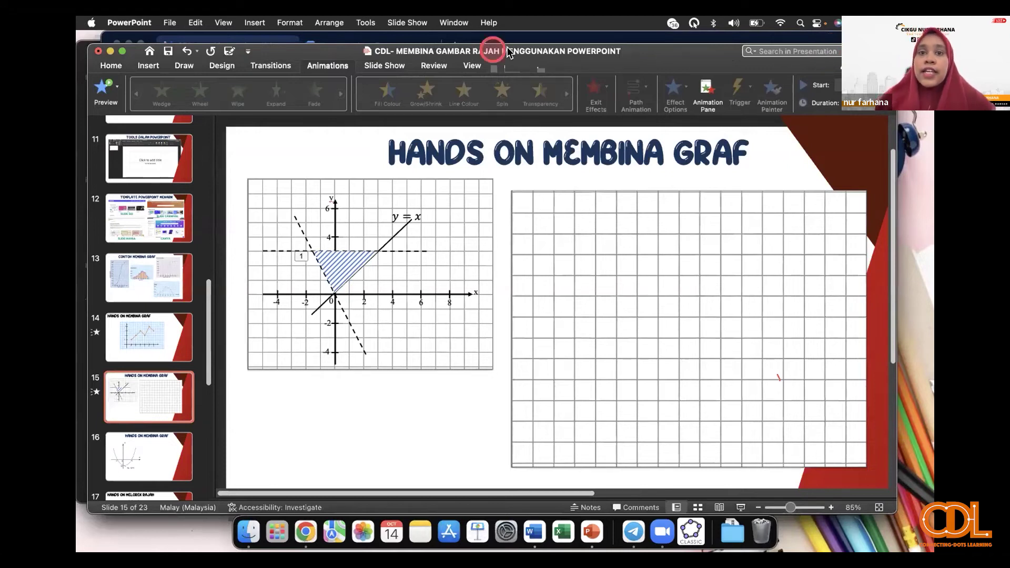
left_click(461, 41)
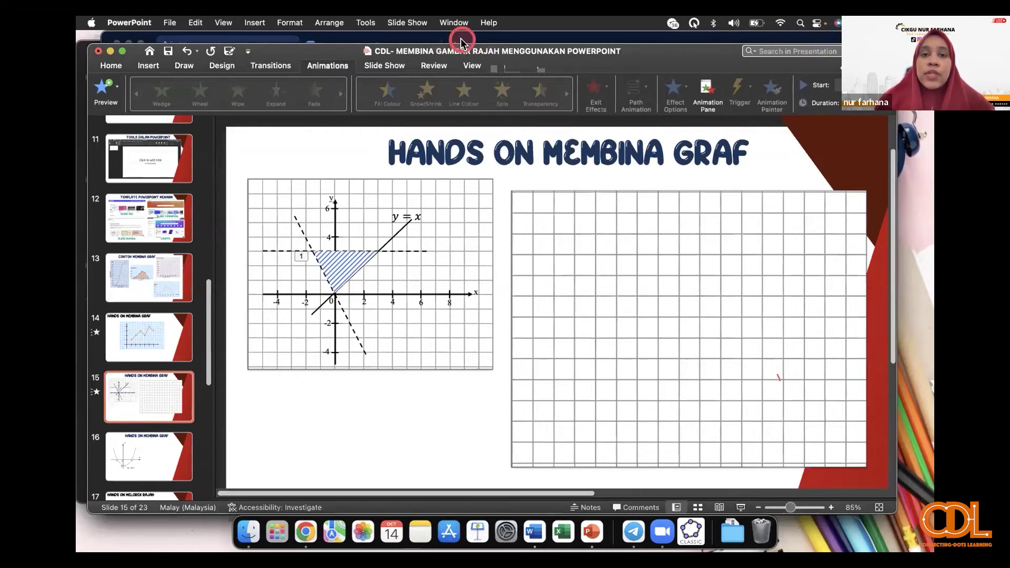
left_click(798, 194)
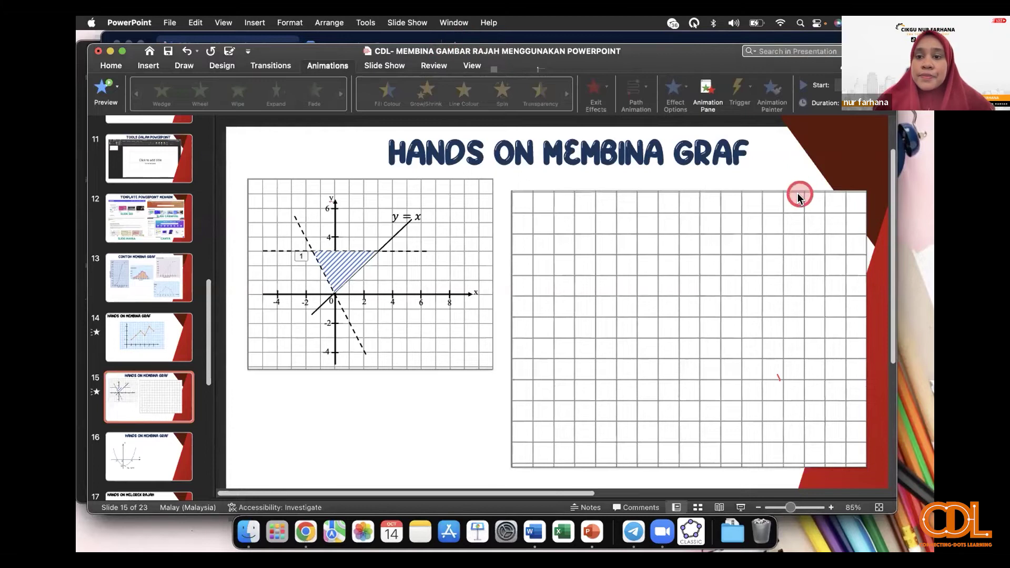
left_click(637, 99)
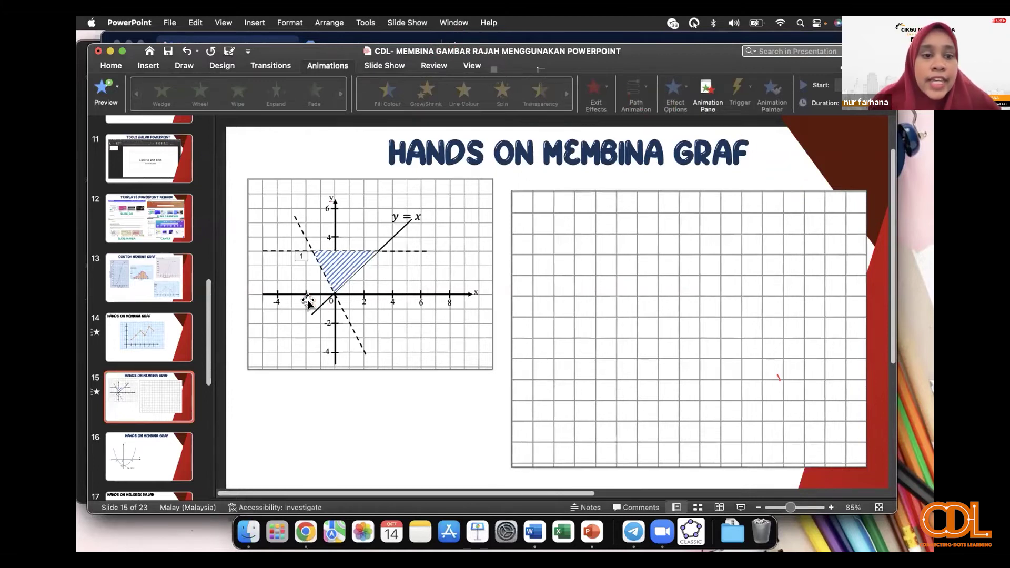
scroll(148, 405, "down", 2)
scroll(149, 406, "down", 2)
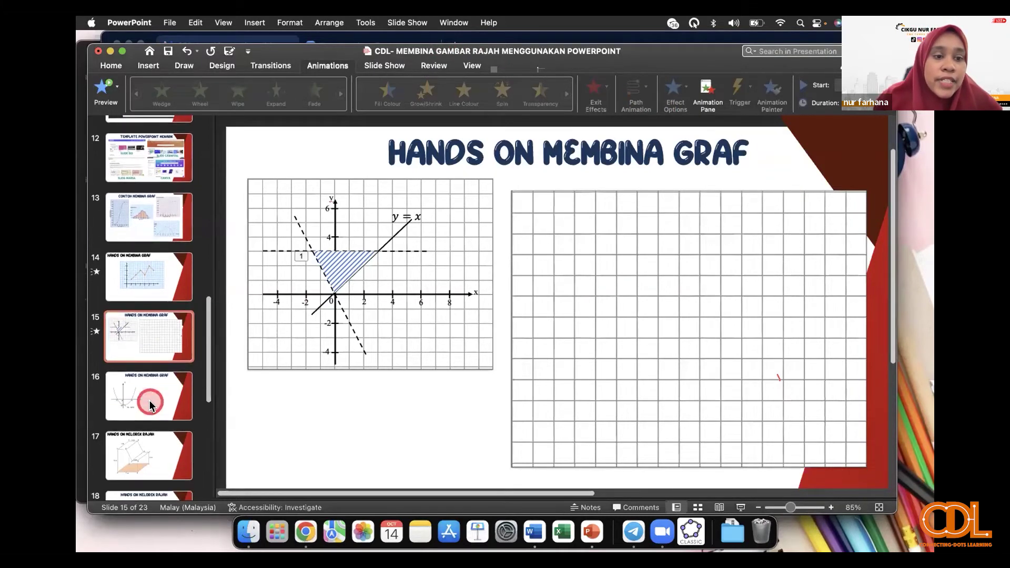
Step: Show slide 16's parabola graph at 81% zoom, then switch to Chrome's Mentimeter word cloud
left_click(149, 400)
left_click_drag(790, 509, 788, 510)
left_click(474, 334)
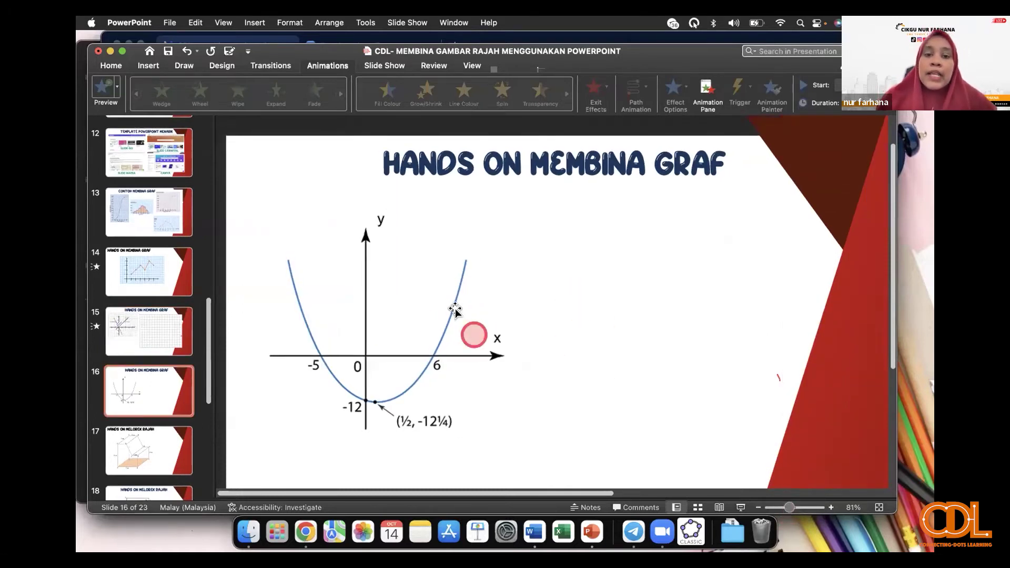
left_click(593, 296)
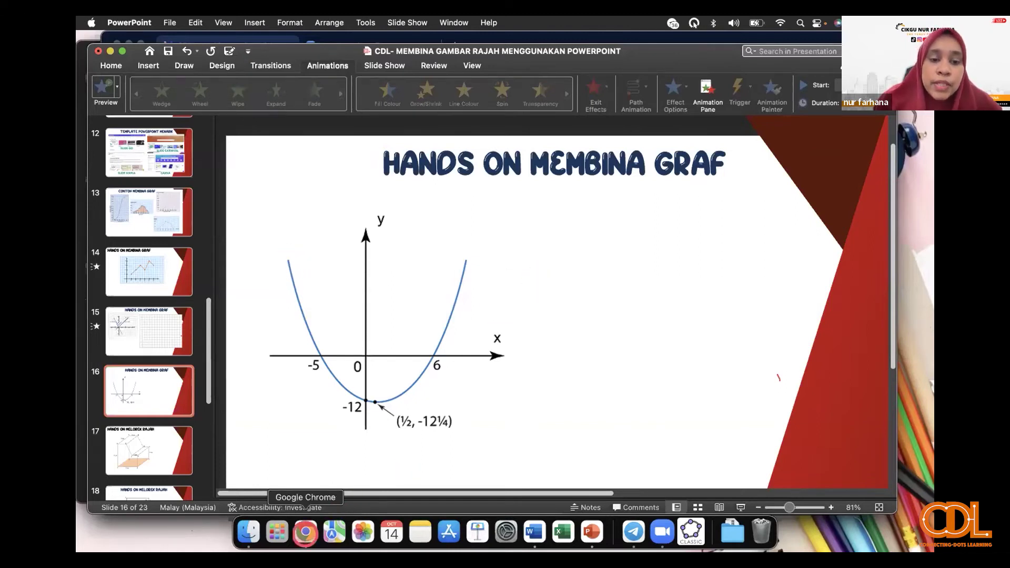
left_click(305, 533)
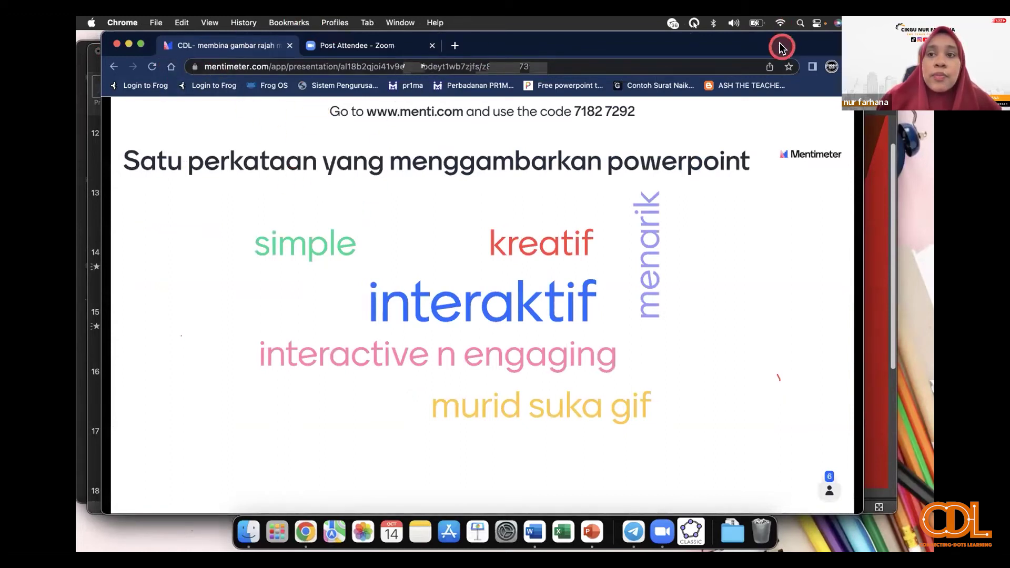
Step: Search Google for 'quadratic graph' in a new Chrome tab
left_click_drag(778, 42, 772, 88)
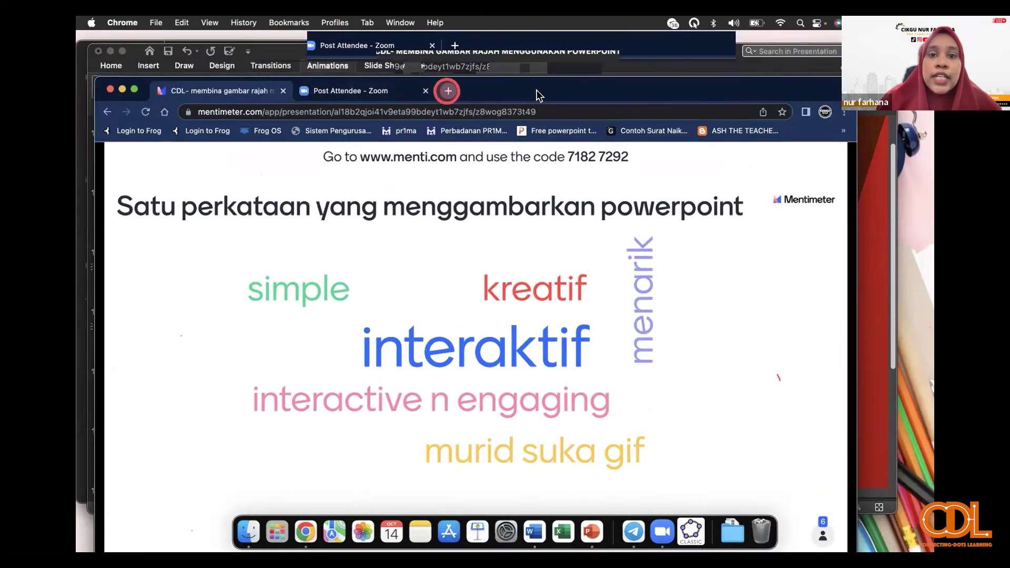
left_click(446, 90)
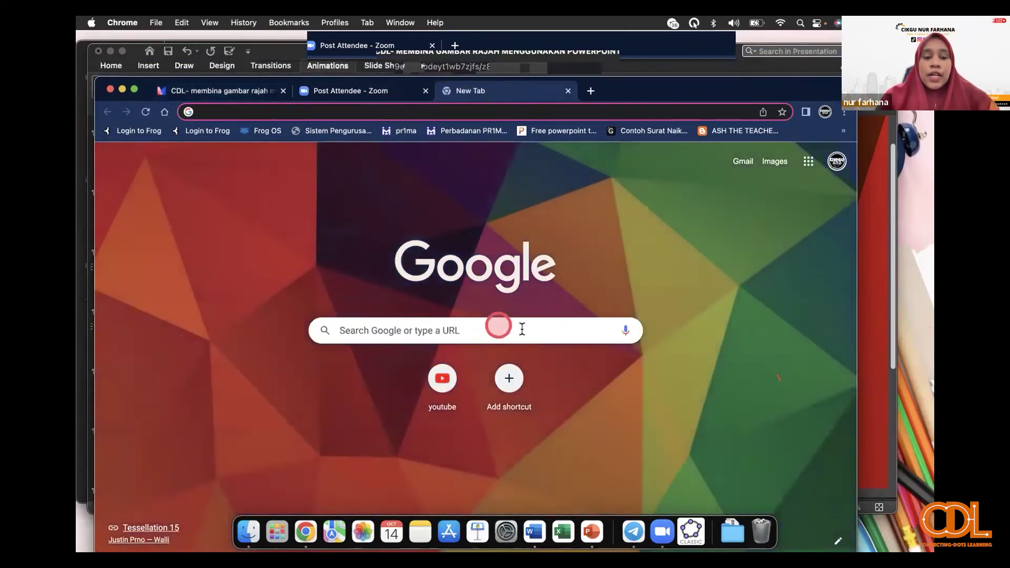
left_click(512, 329)
type("quadrati")
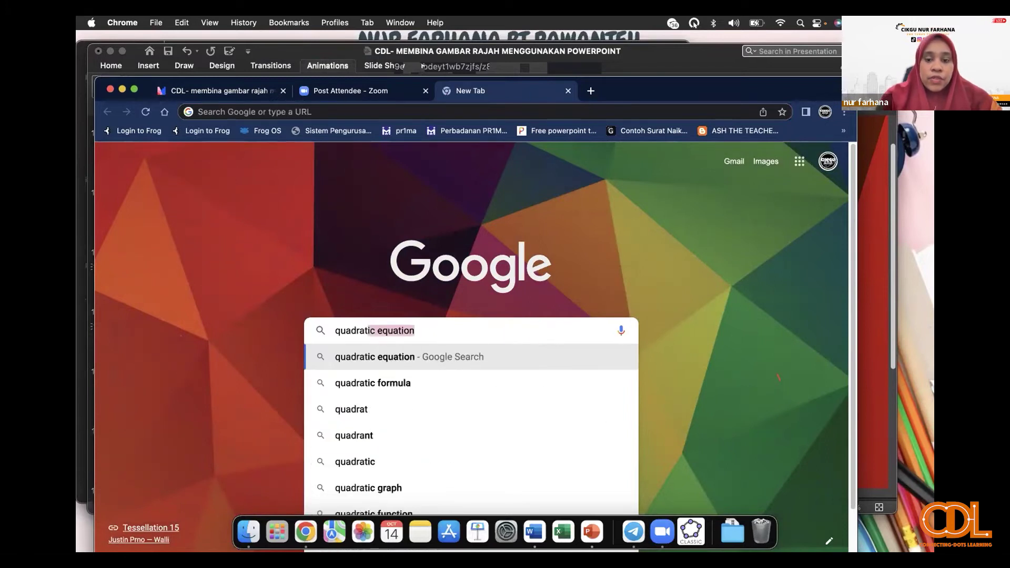
type("c g")
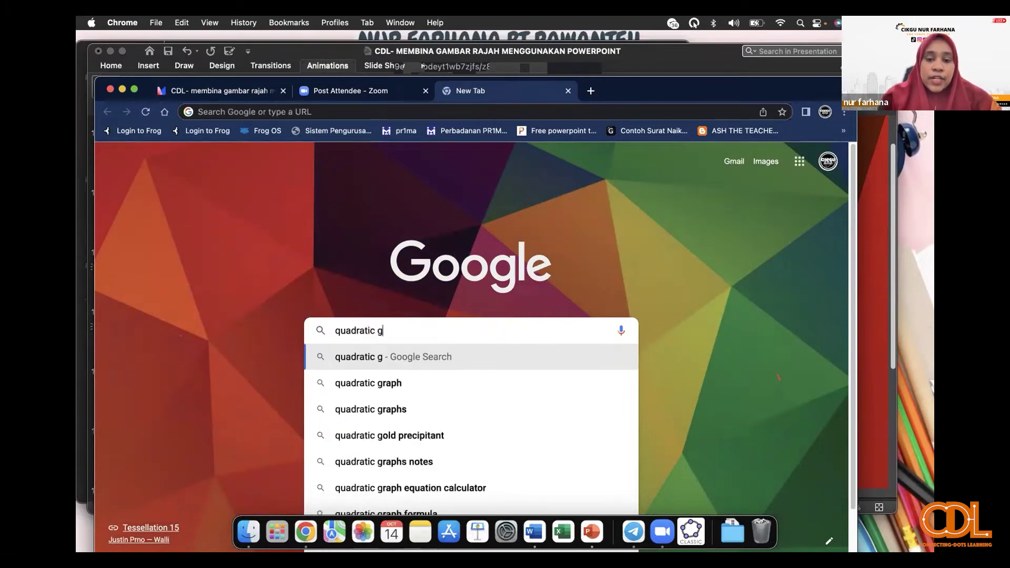
type("raph")
key("Return")
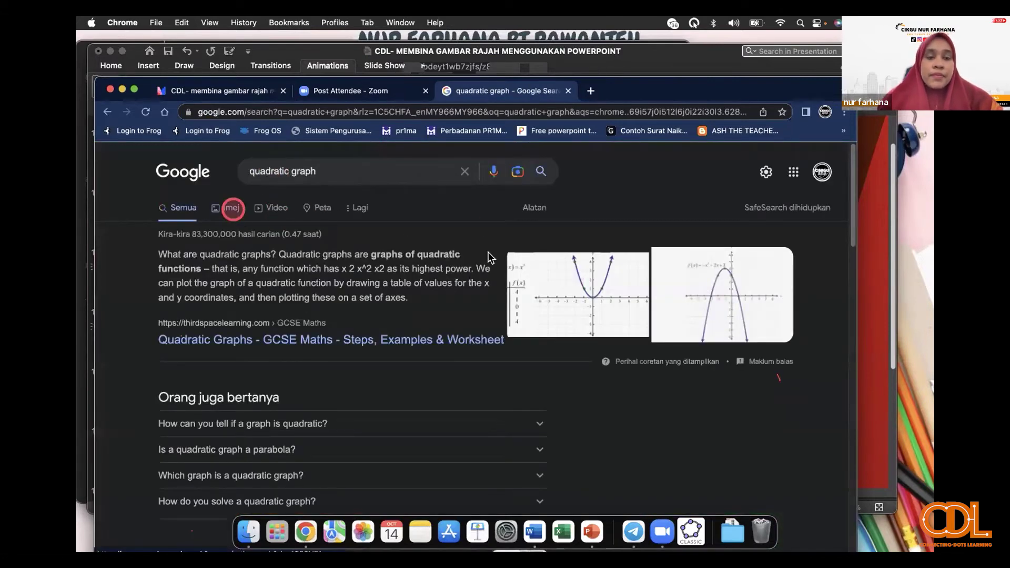
Step: Copy the MathBits parabola graph image from the Images results
left_click(607, 273)
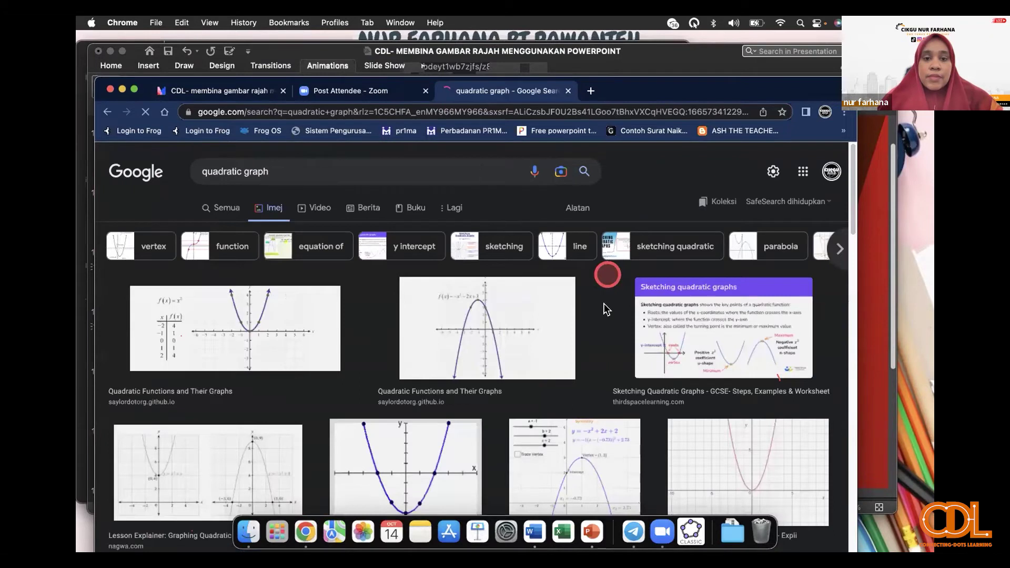
scroll(605, 306, "down", 3)
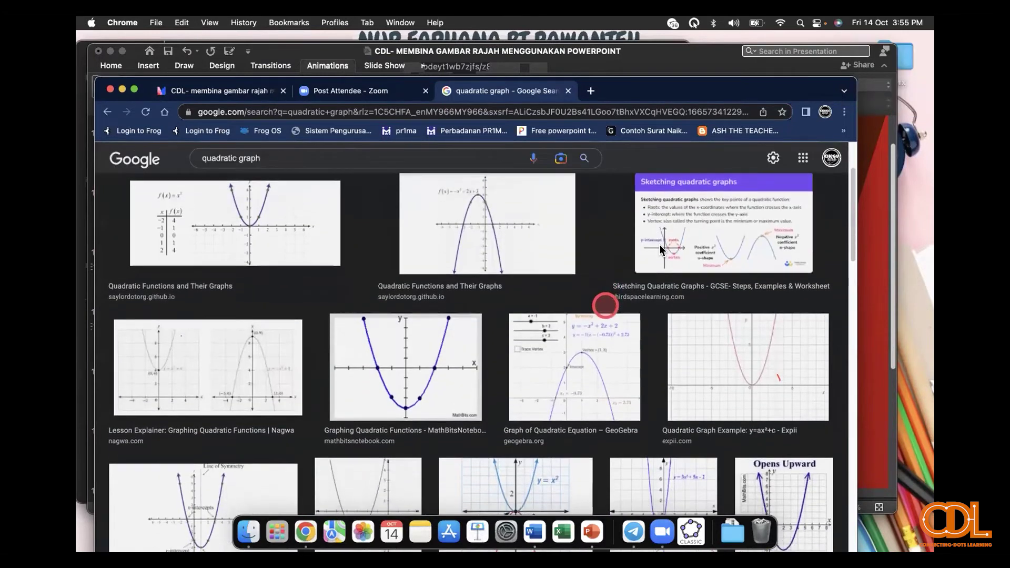
left_click(433, 371)
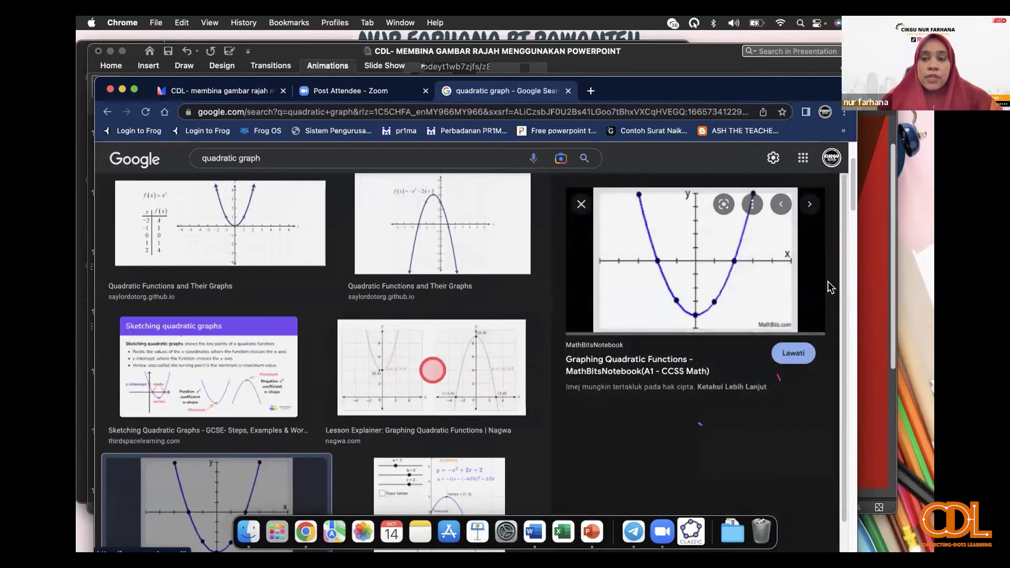
right_click(662, 244)
left_click(682, 357)
Step: Paste the copied parabola image onto slide 16, undoing an oversized enlargement
left_click(867, 270)
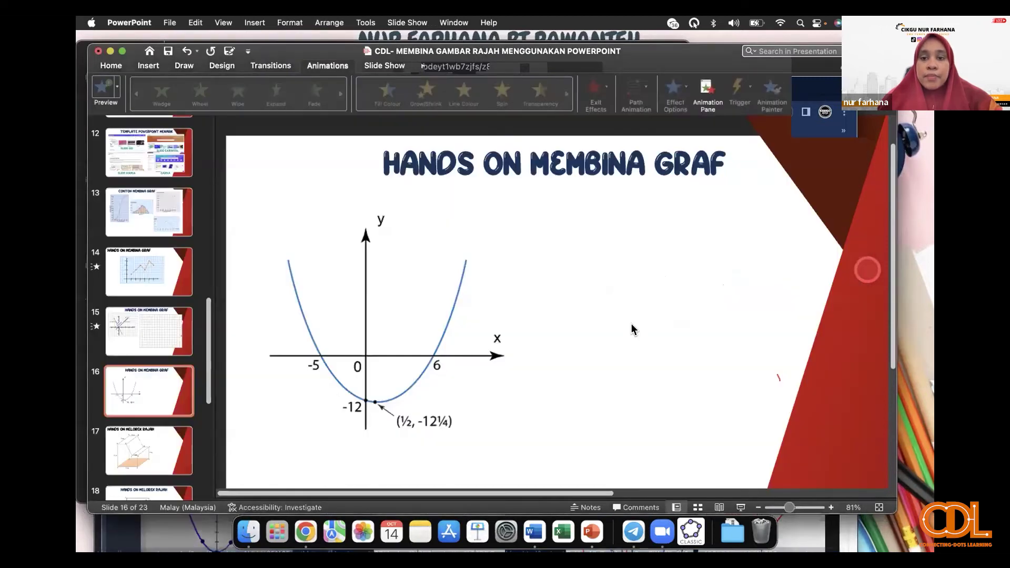
right_click(581, 265)
left_click(600, 298)
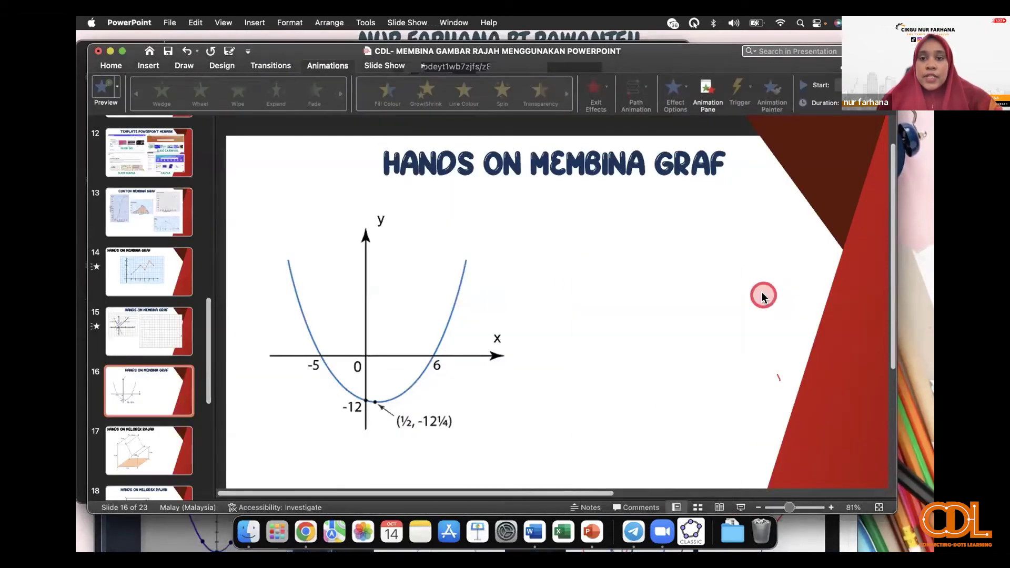
left_click_drag(581, 320, 581, 258)
left_click_drag(653, 325, 797, 424)
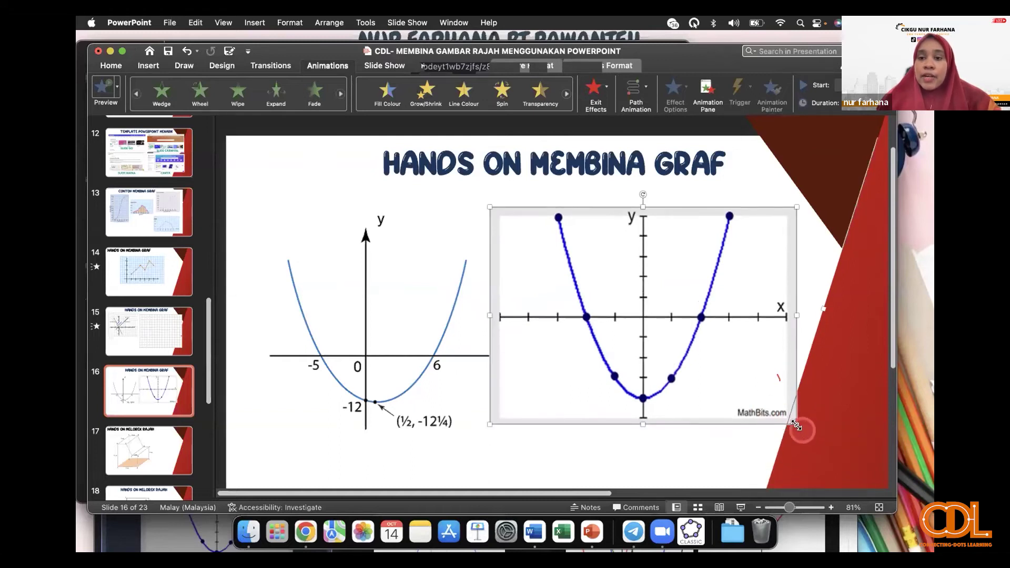
key("super+z")
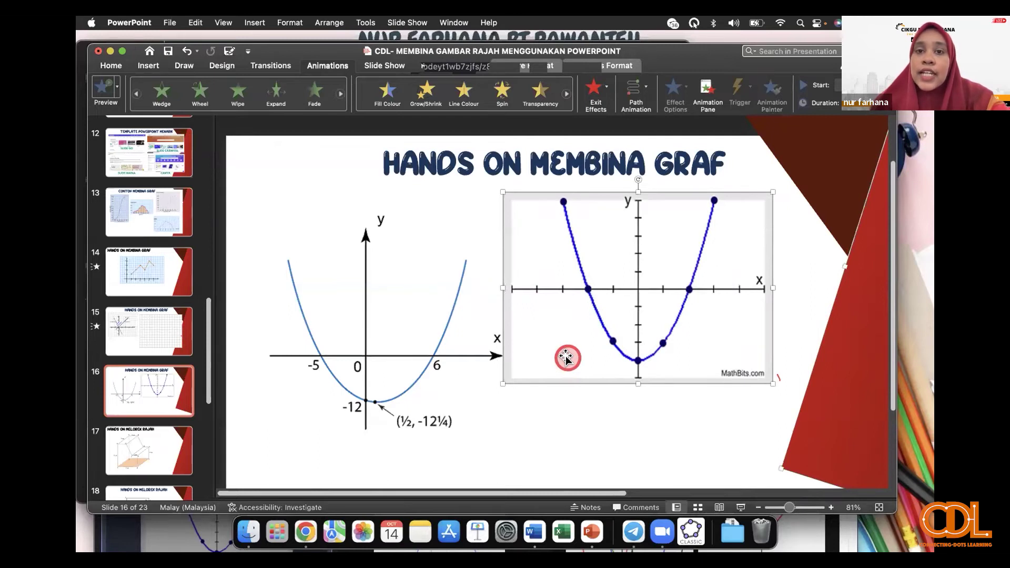
Step: Position the parabola picture beside the original graph on slide 16
left_click_drag(683, 53, 682, 40)
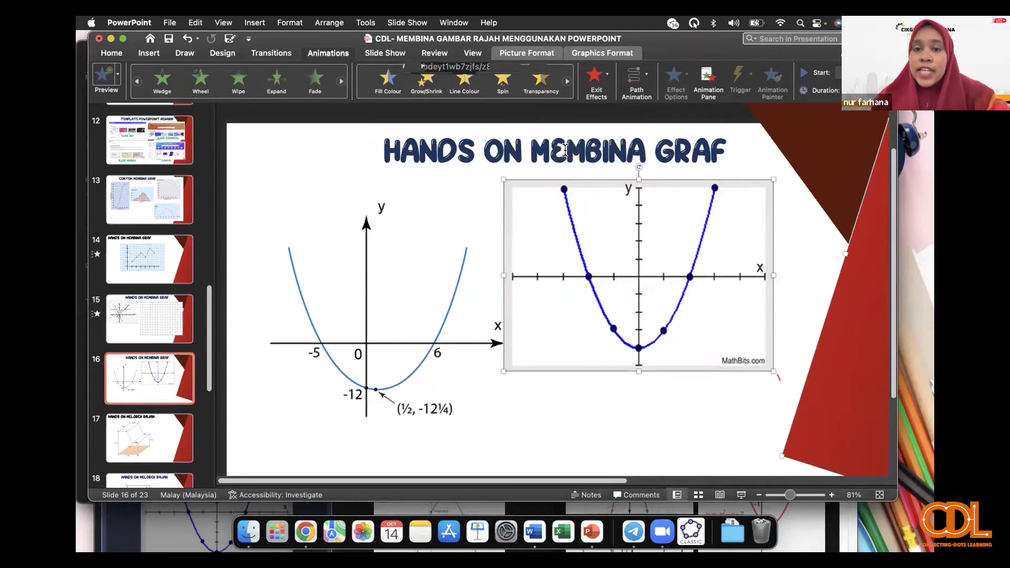
left_click(491, 250)
left_click(598, 229)
left_click(595, 221)
left_click(637, 225)
left_click(697, 233)
left_click_drag(739, 221, 751, 221)
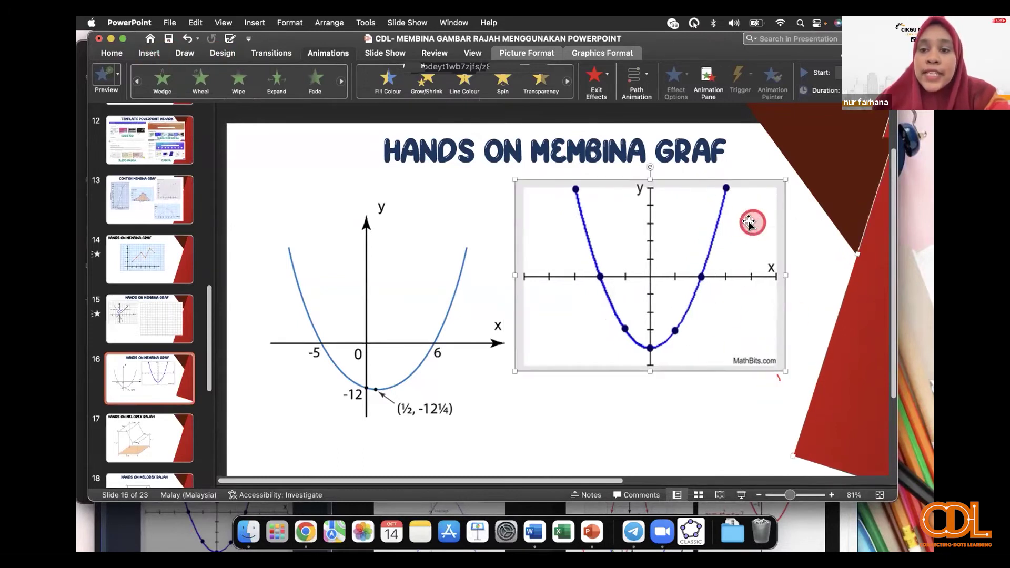
left_click(668, 415)
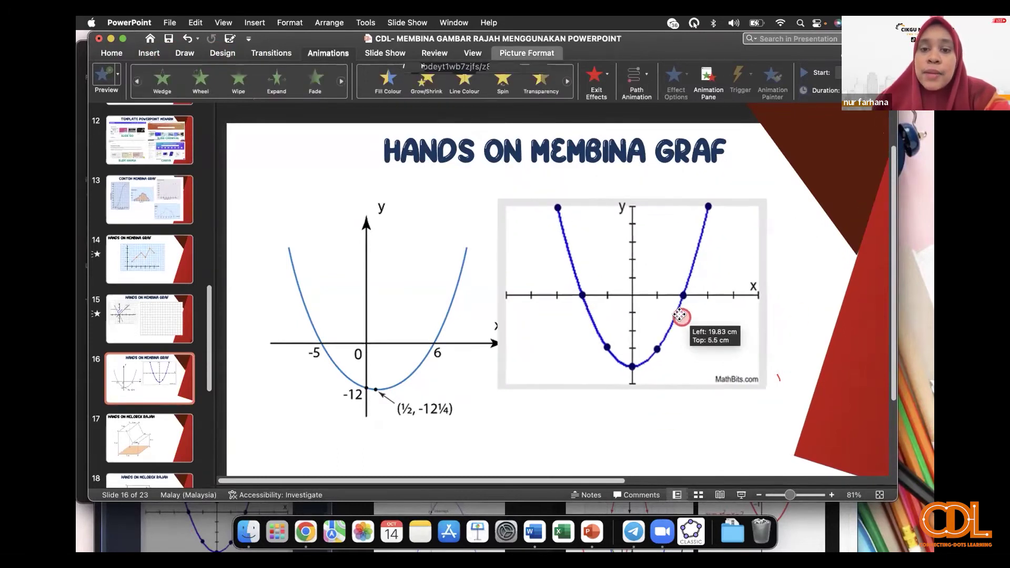
left_click_drag(700, 298, 692, 290)
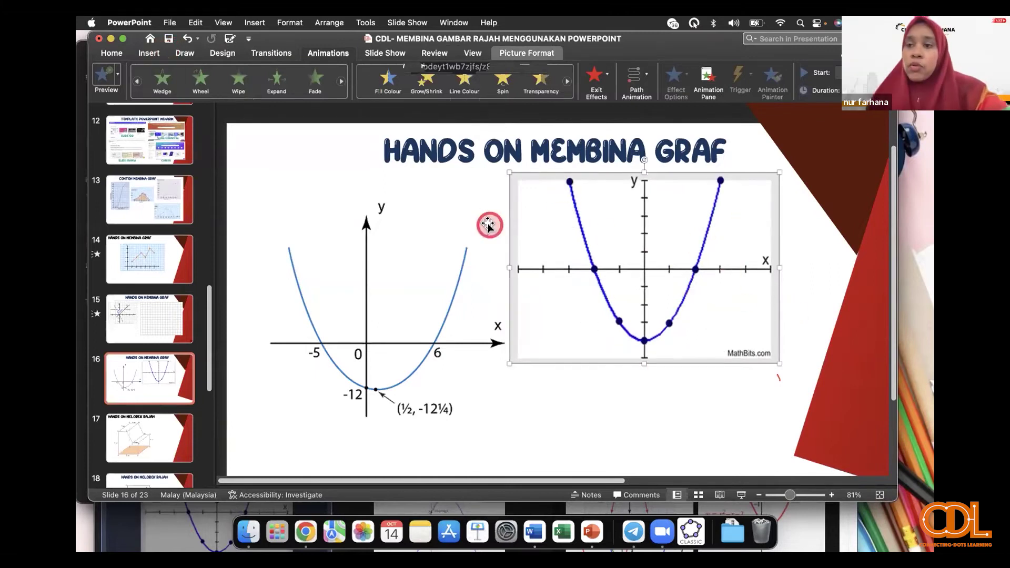
Step: Pick the Curve shape from Insert > Shapes and start it at the parabola's top-left point
left_click(150, 52)
left_click(327, 74)
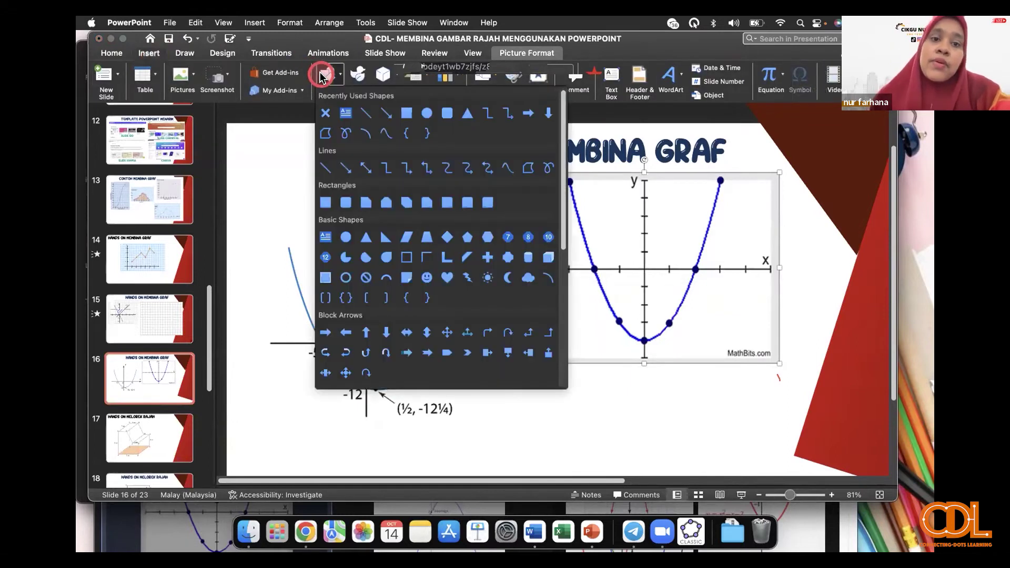
left_click(384, 136)
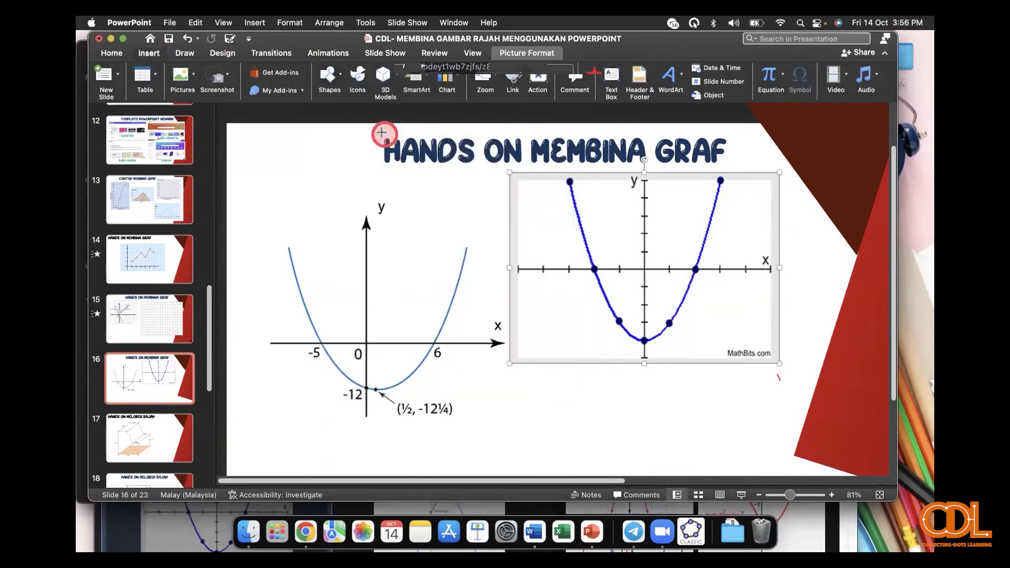
left_click(569, 181)
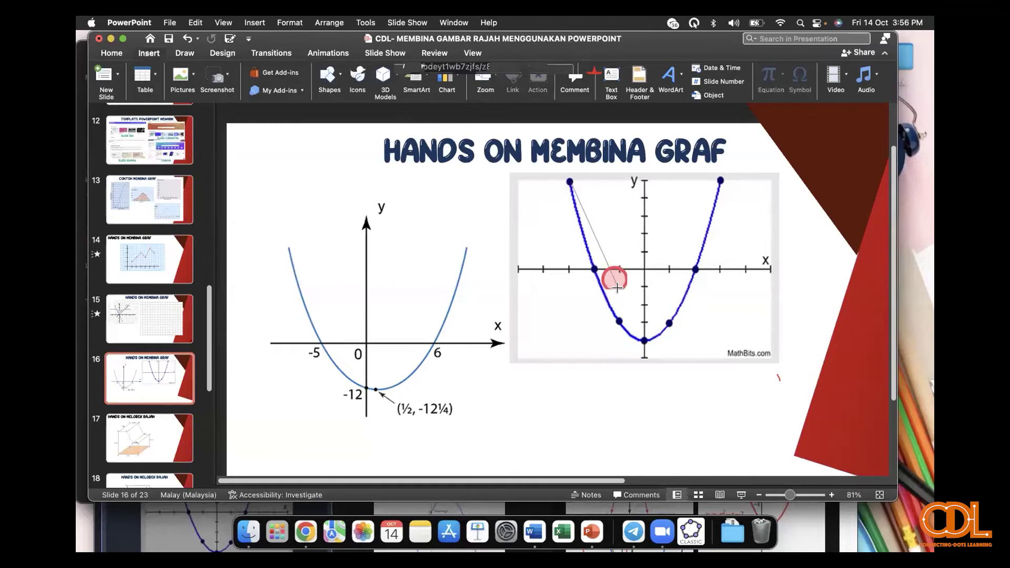
Step: Finish the curve through the vertex to the top-right point and outline it dark red
left_click(643, 341)
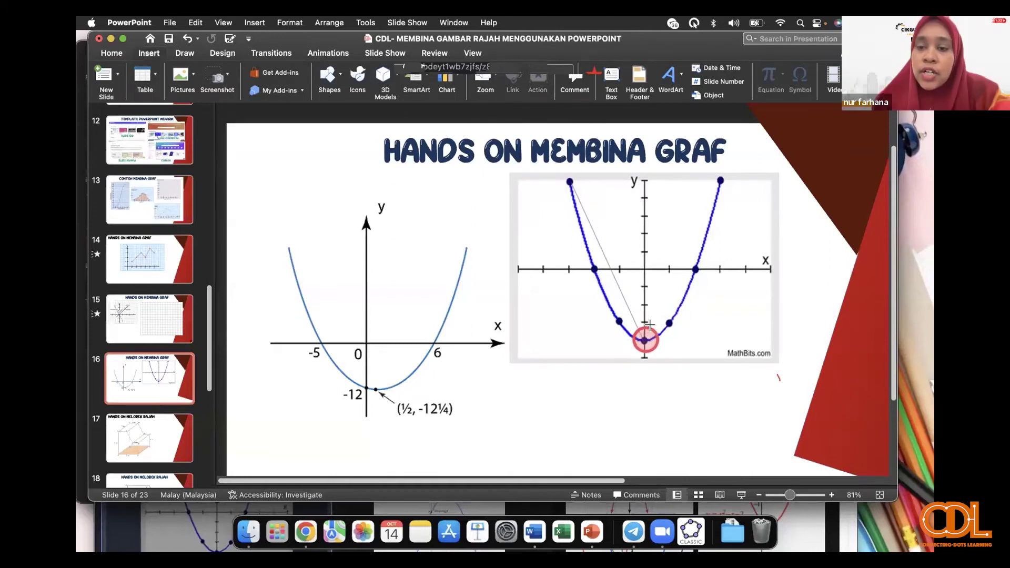
double_click(719, 180)
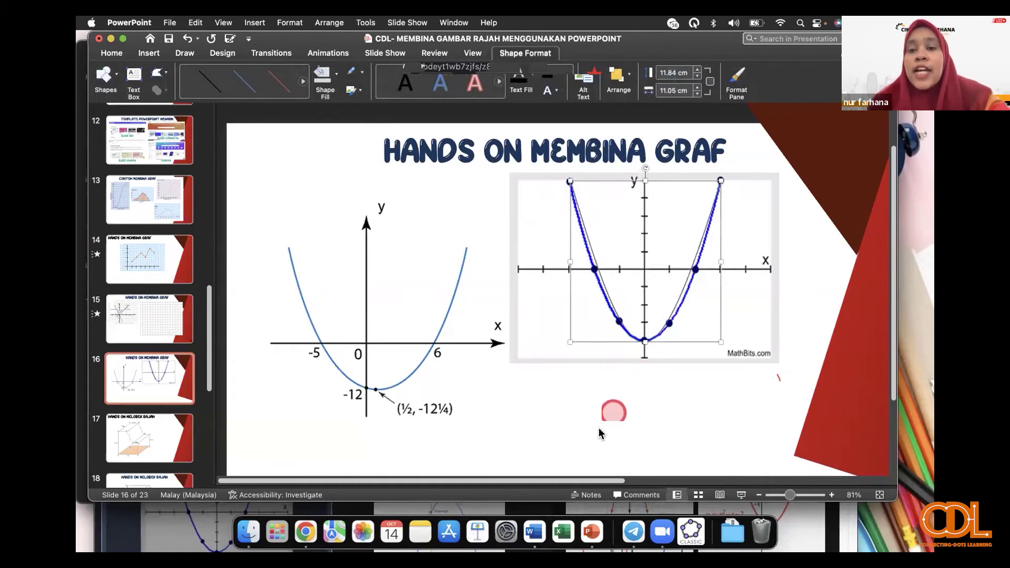
left_click(362, 75)
left_click(352, 207)
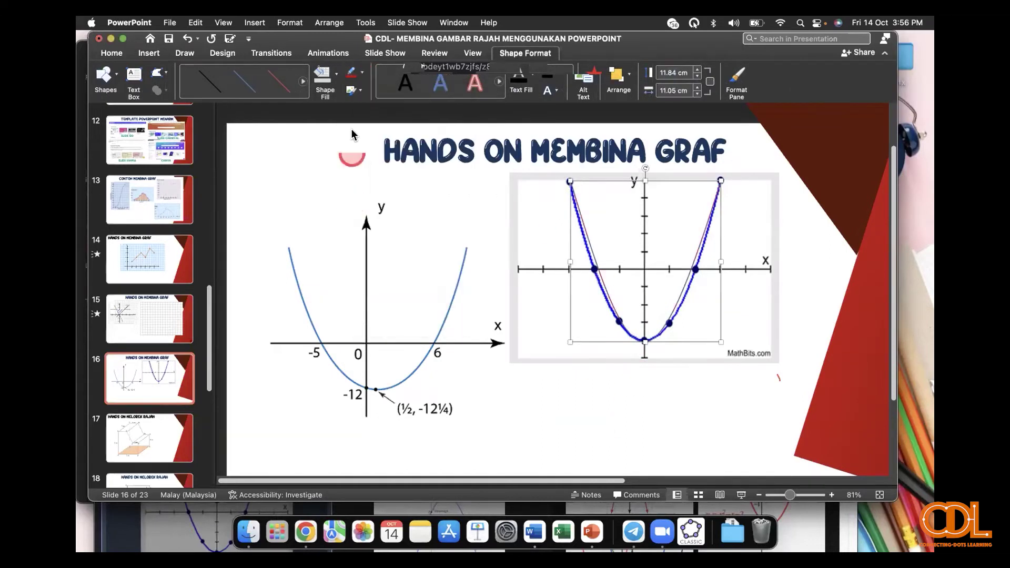
Step: Thicken the red curve's outline to 4½ pt
left_click(362, 76)
mouse_move(381, 277)
left_click(525, 376)
left_click(362, 75)
left_click(520, 392)
left_click(794, 55)
left_click(889, 149)
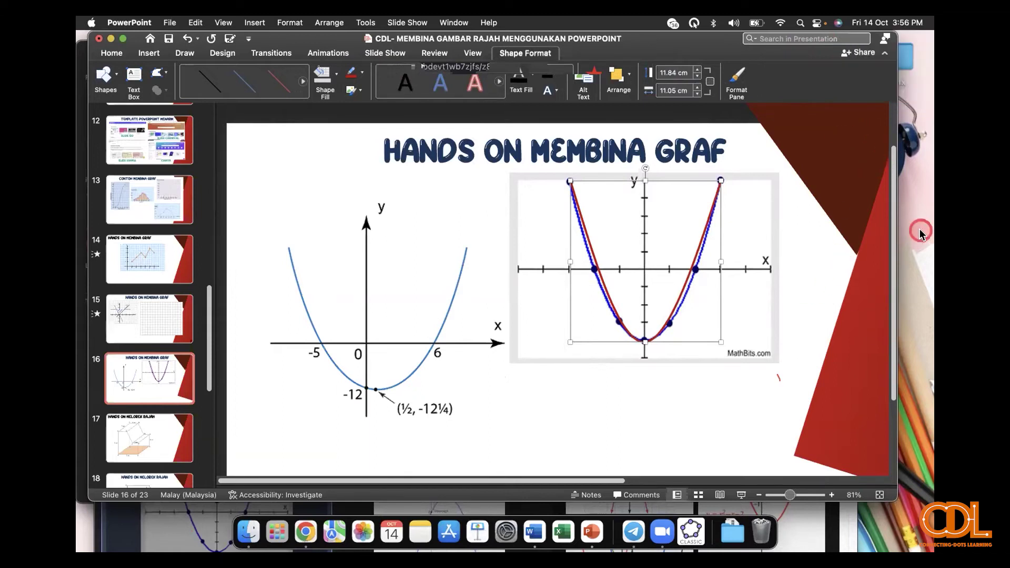
left_click(718, 409)
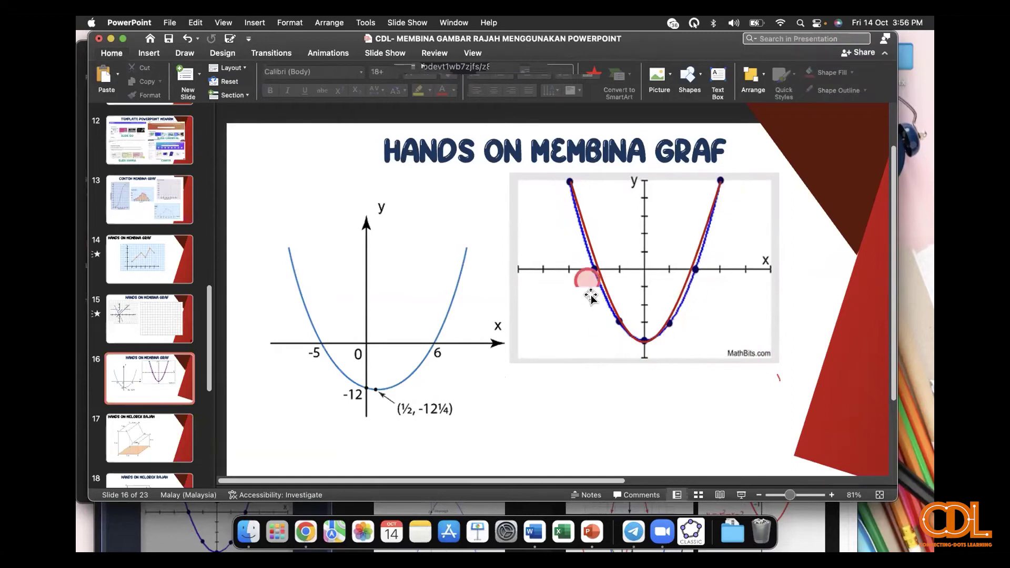
Step: Edit the red curve's points, nudging the point near the x-axis onto the blue parabola
left_click(600, 281)
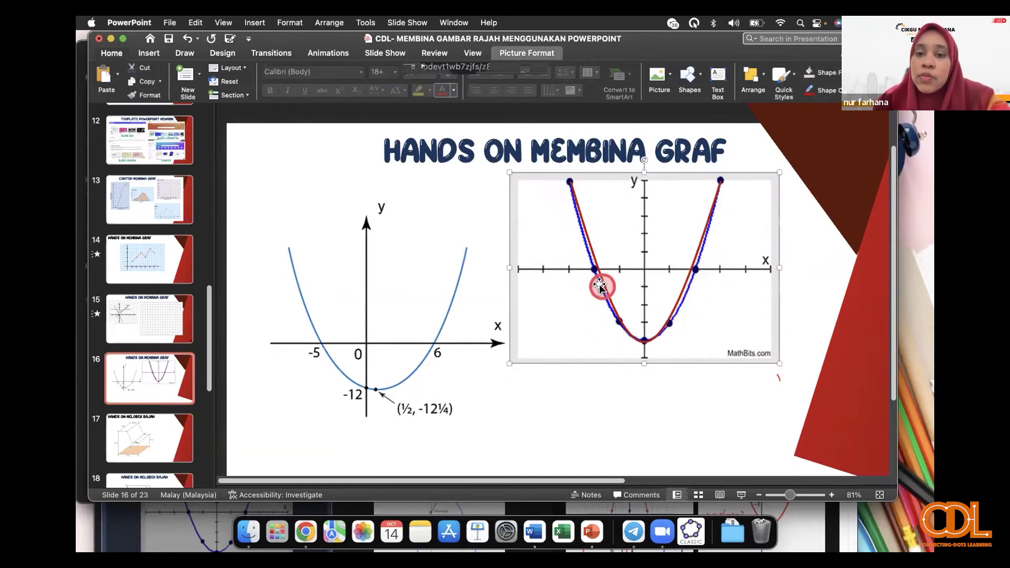
left_click(590, 251)
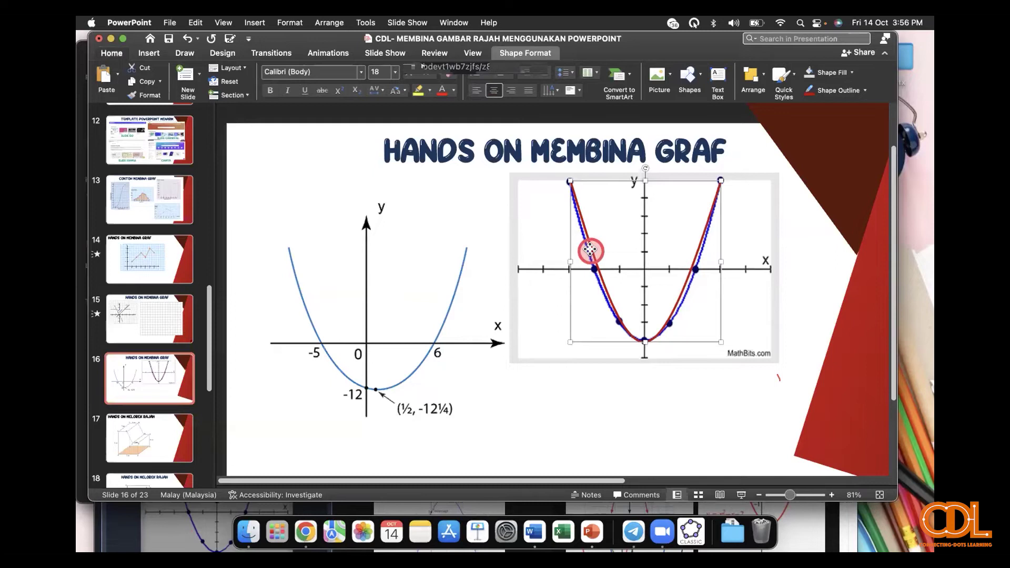
right_click(590, 251)
left_click(606, 265)
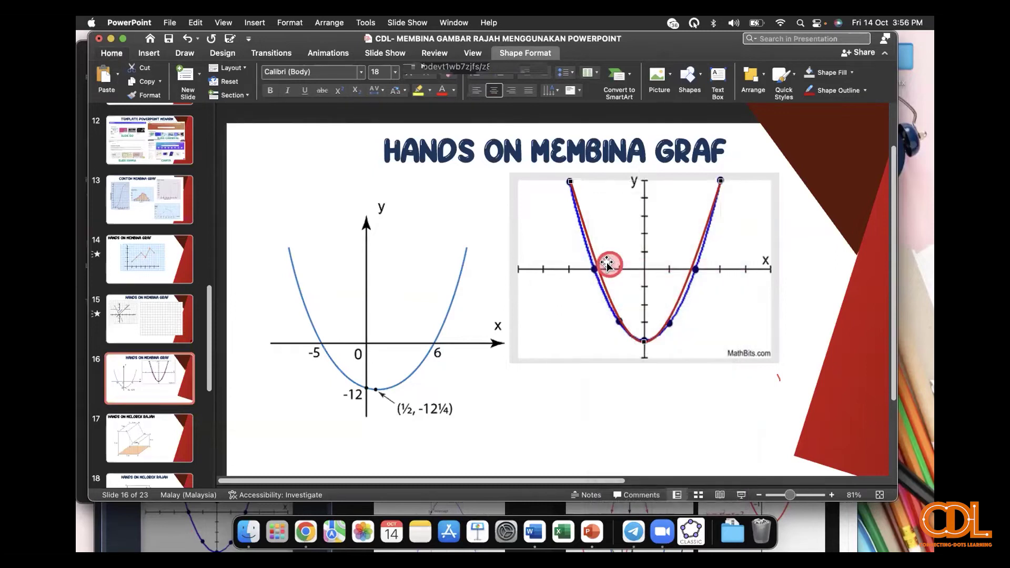
left_click(570, 181)
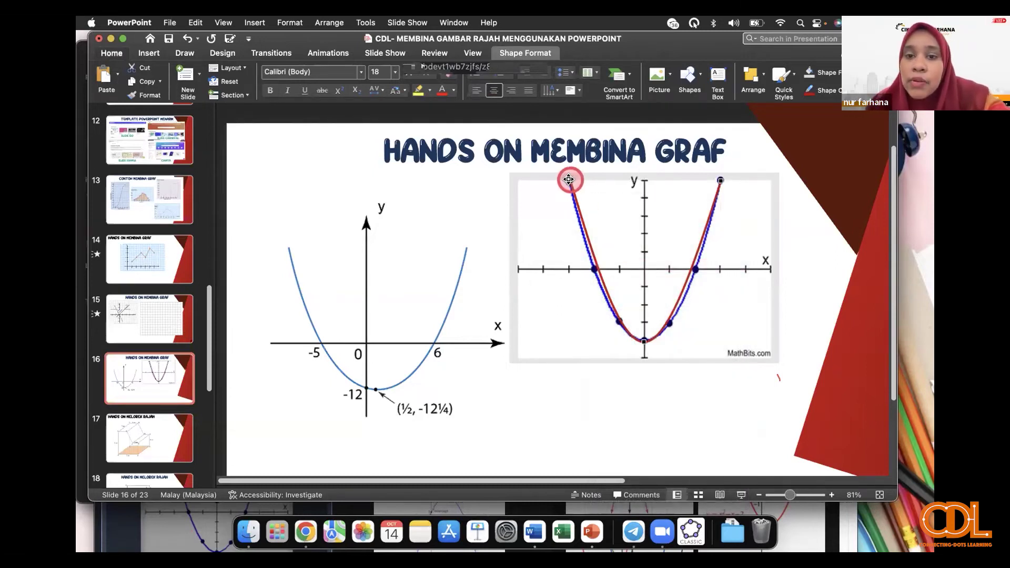
left_click(589, 263)
left_click_drag(591, 265, 594, 263)
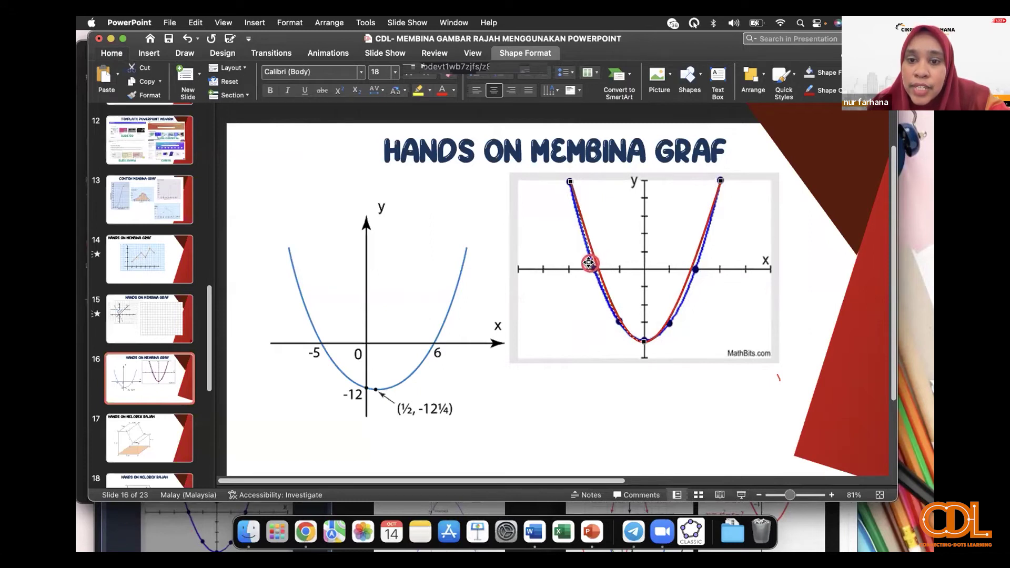
left_click_drag(589, 262, 589, 265)
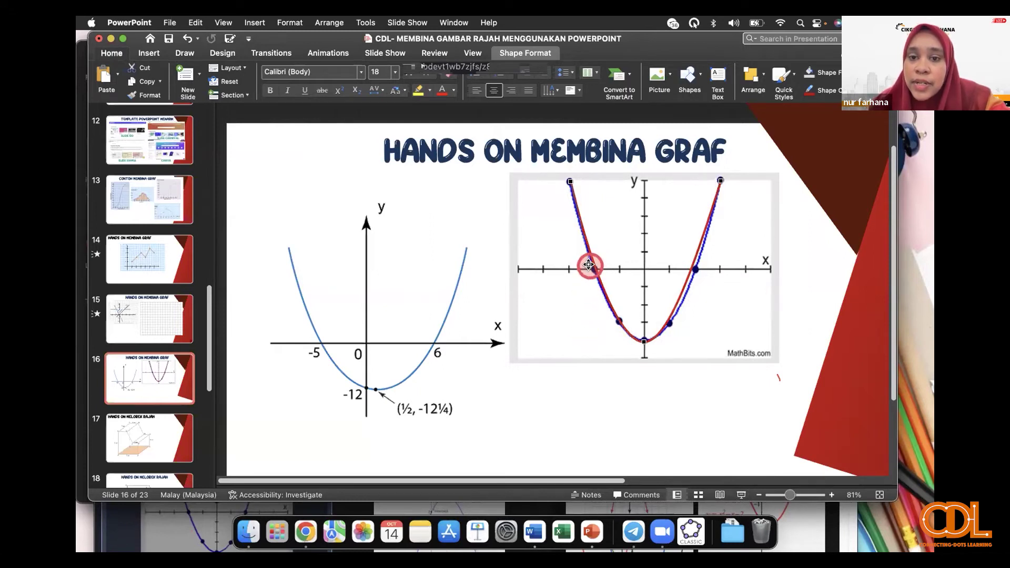
left_click(606, 423)
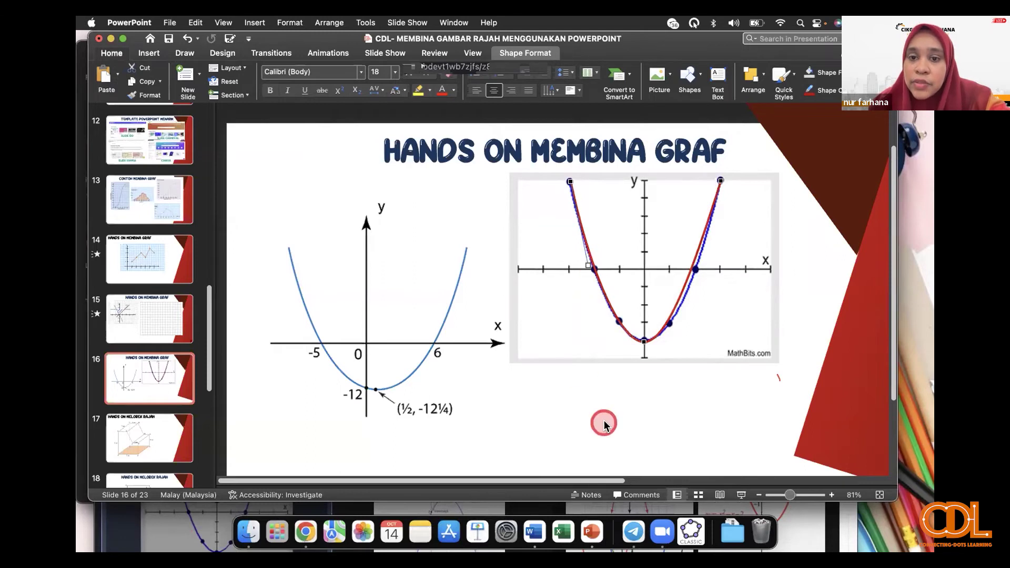
Step: Adjust the vertex curvature and right branch so the curve hugs the blue parabola
left_click(645, 342)
left_click(668, 341)
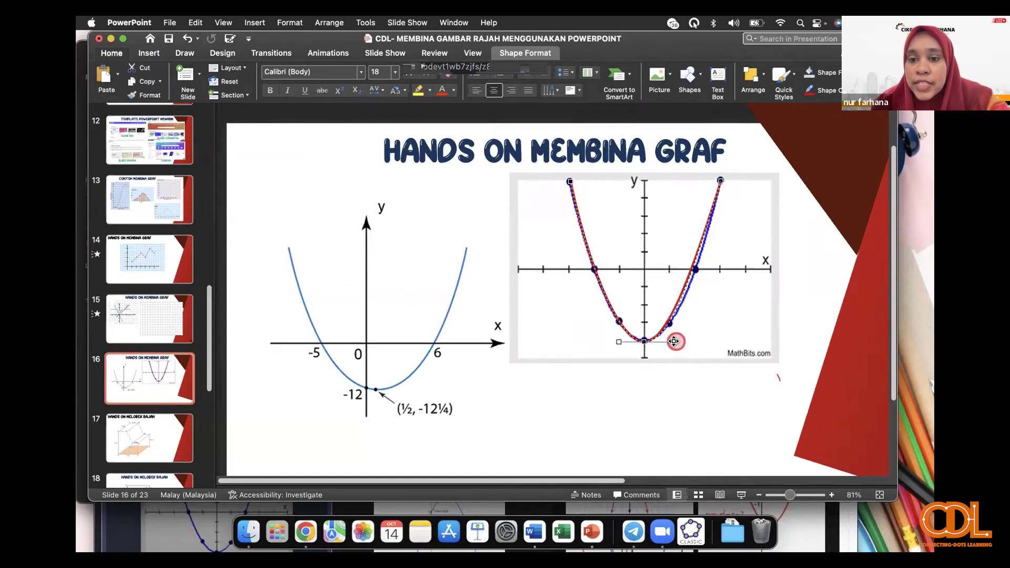
left_click(720, 184)
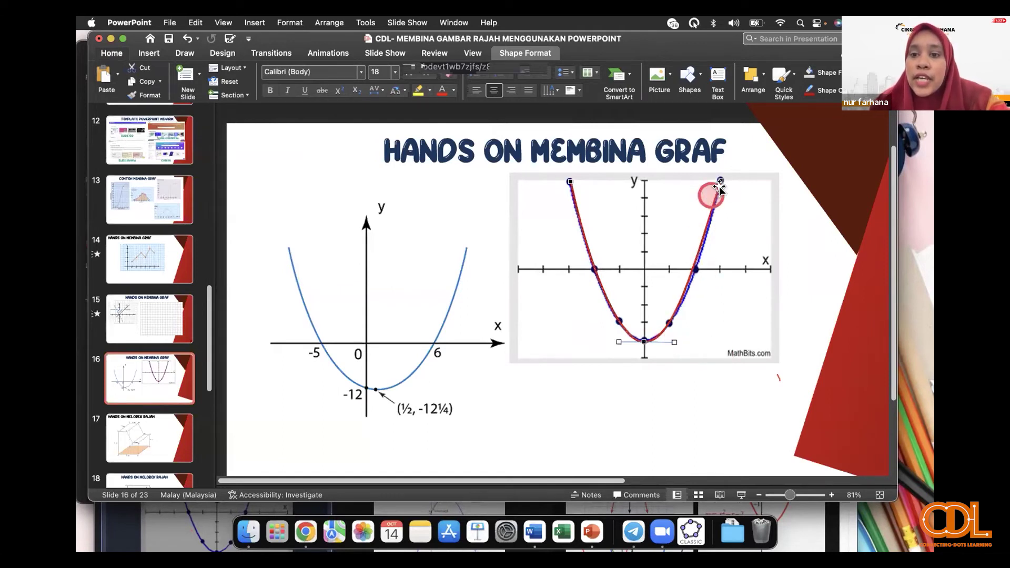
left_click(755, 295)
left_click(694, 257)
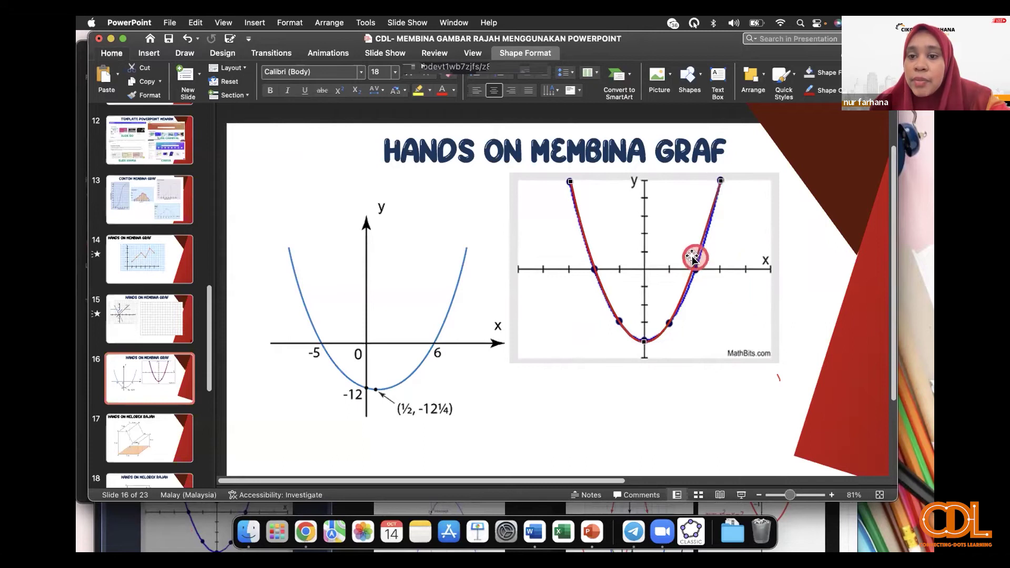
left_click_drag(694, 260, 699, 260)
left_click(730, 425)
Step: Delete the MathBits picture and resize the red curve to 7.41 cm tall
left_click(730, 333)
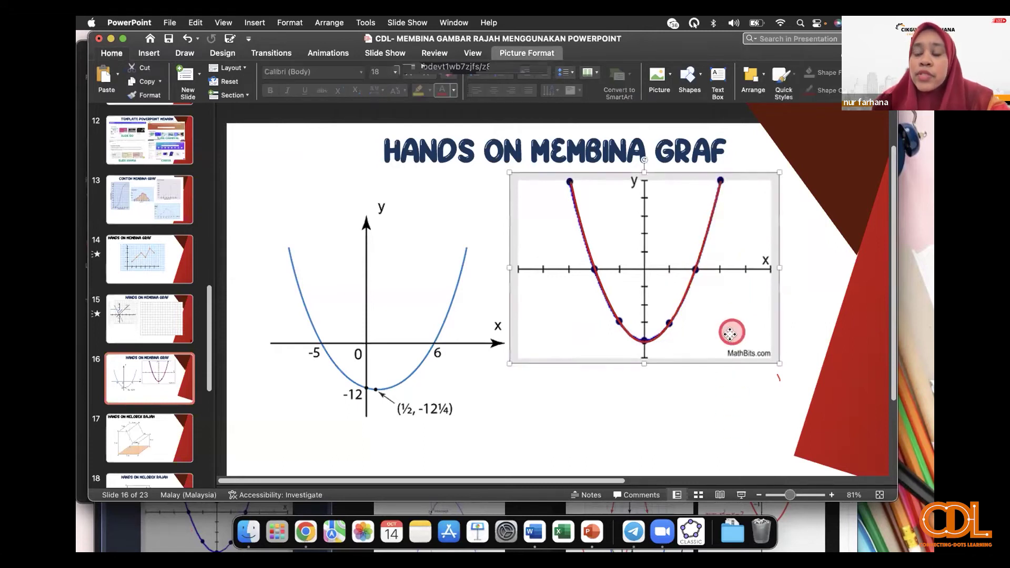
key("BackSpace")
left_click_drag(695, 280, 695, 343)
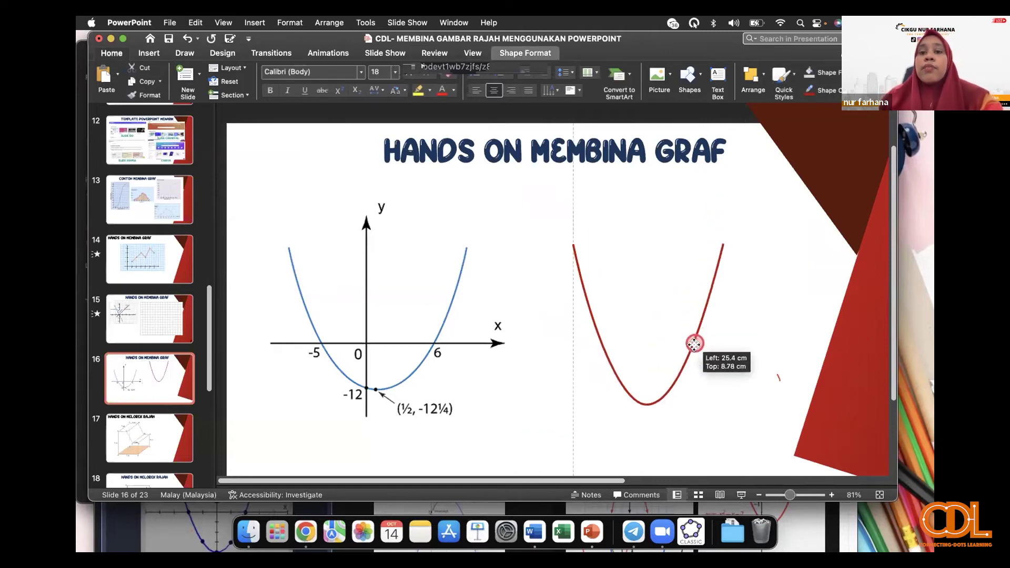
left_click(697, 338)
left_click_drag(648, 409, 643, 405)
left_click_drag(728, 322, 732, 331)
left_click_drag(651, 409, 652, 349)
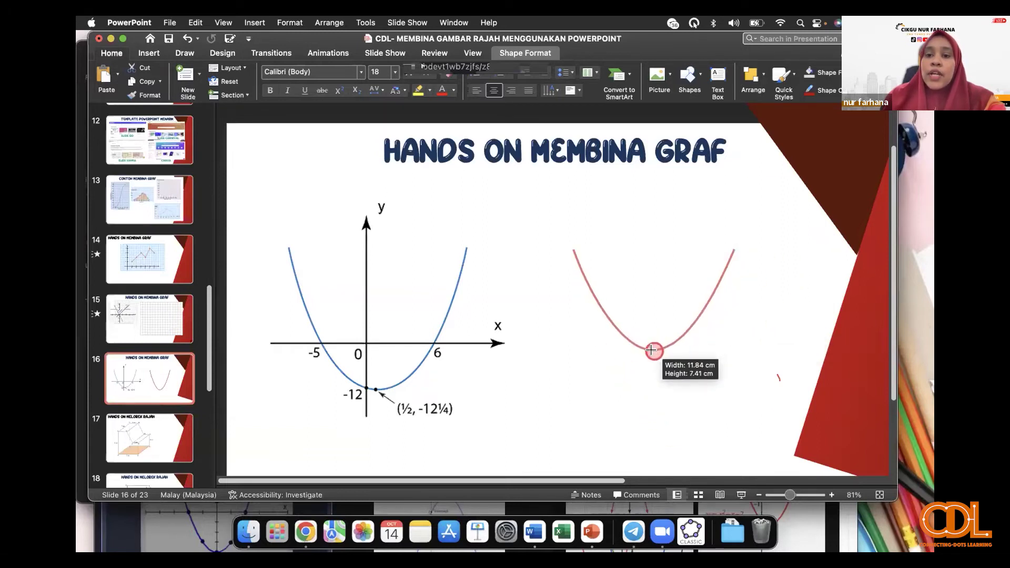
Step: Flip the red curve vertically using Arrange > Rotate > Flip Vertical
left_click(542, 53)
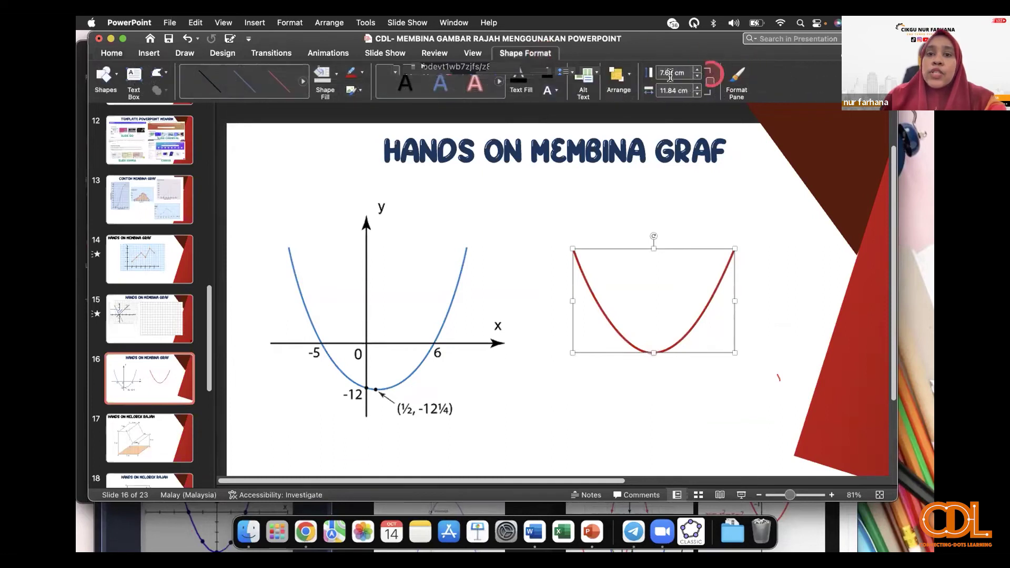
left_click(635, 89)
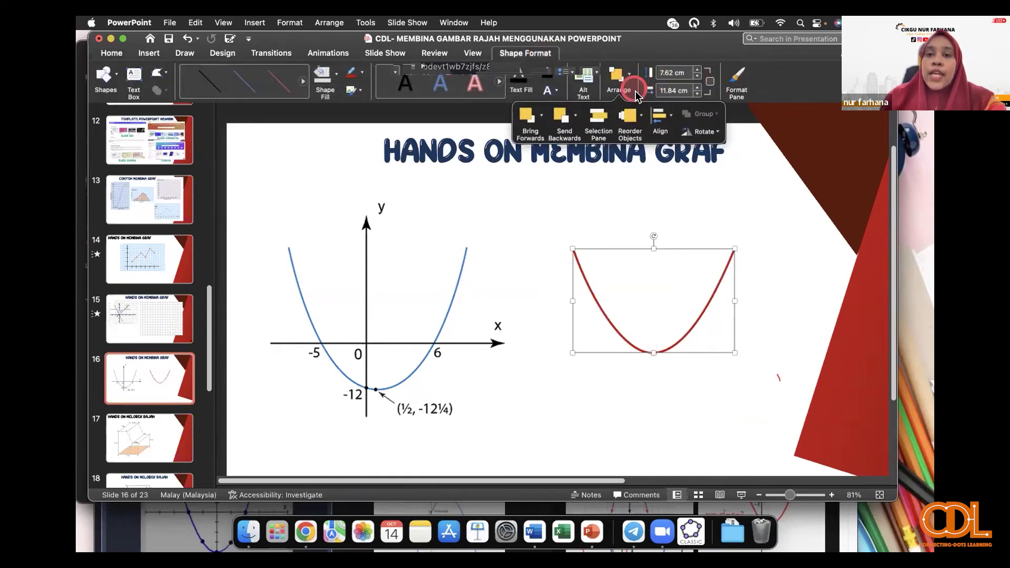
left_click(702, 132)
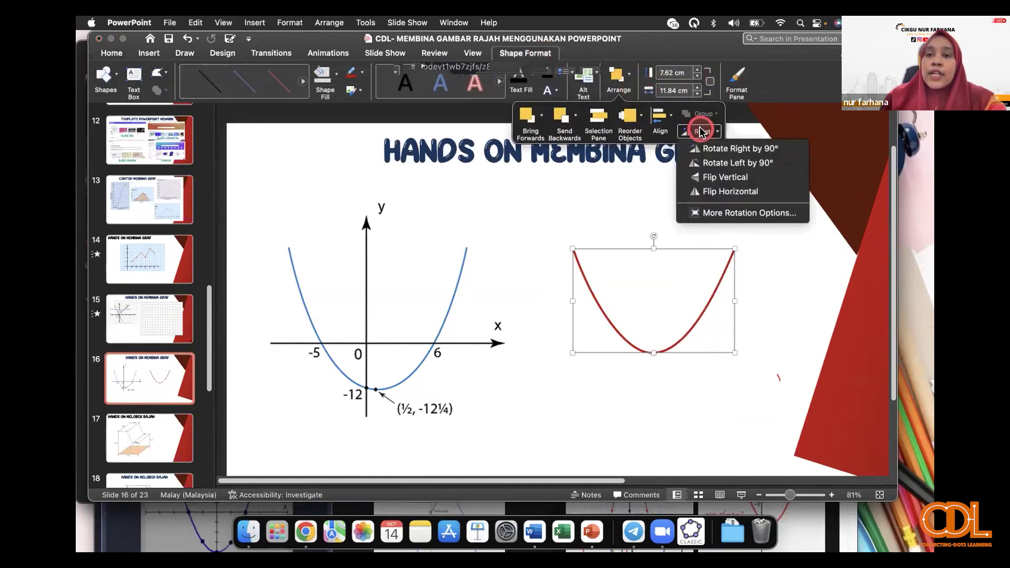
left_click(716, 177)
left_click(716, 179)
Step: Move the flipped arc higher and widen it on both sides
left_click_drag(701, 303, 698, 246)
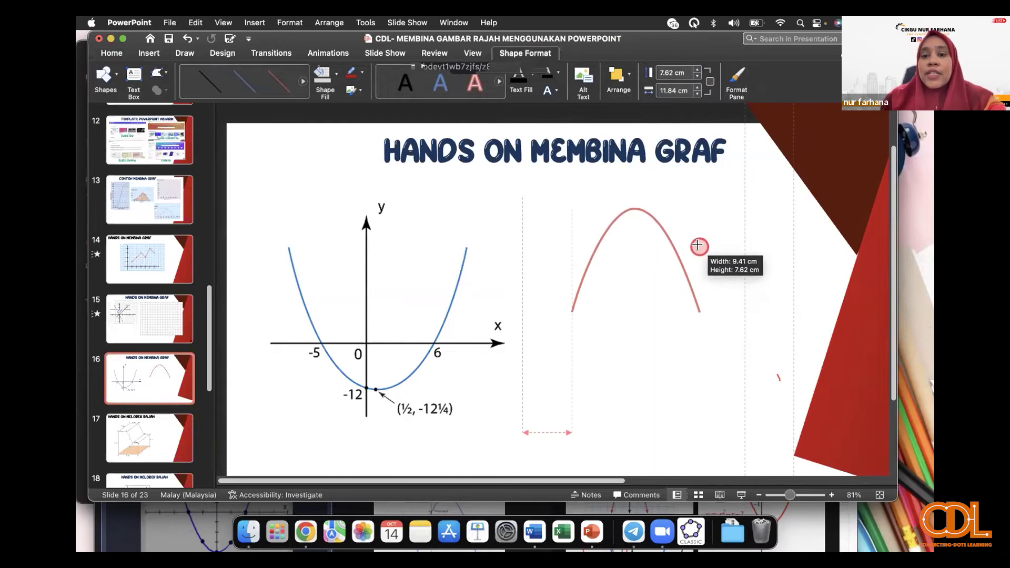
left_click(784, 239)
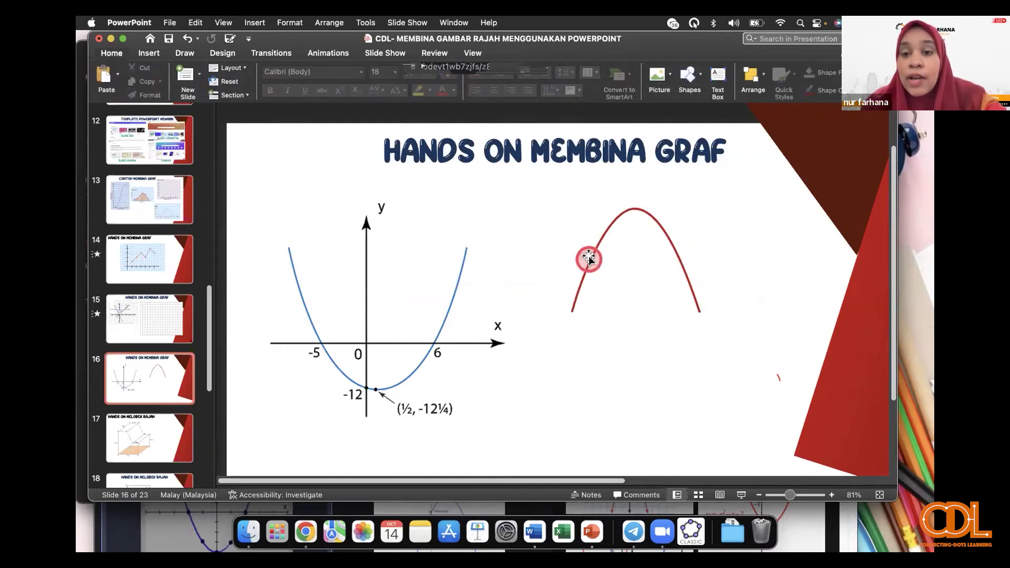
left_click(613, 226)
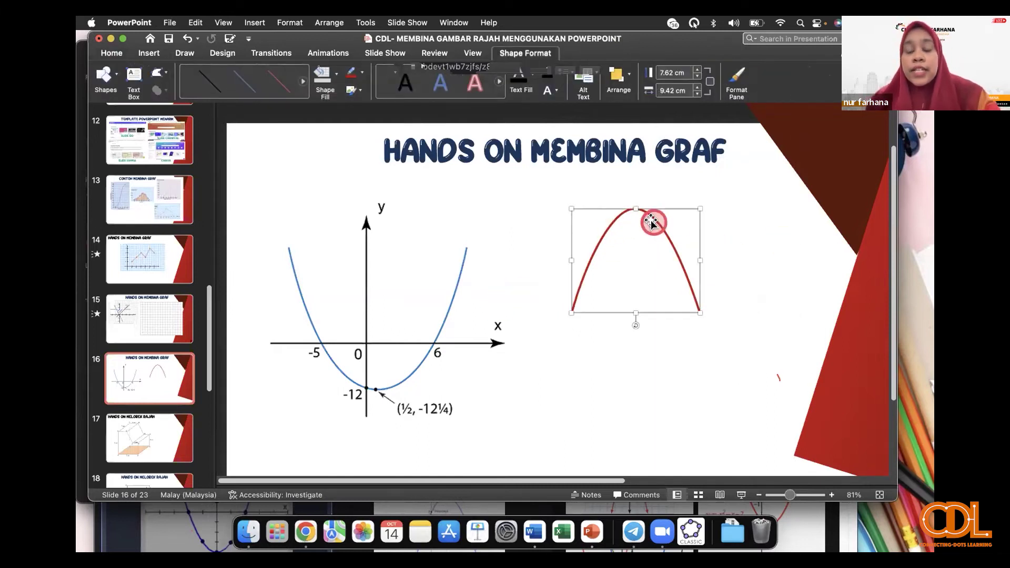
left_click_drag(651, 222, 661, 226)
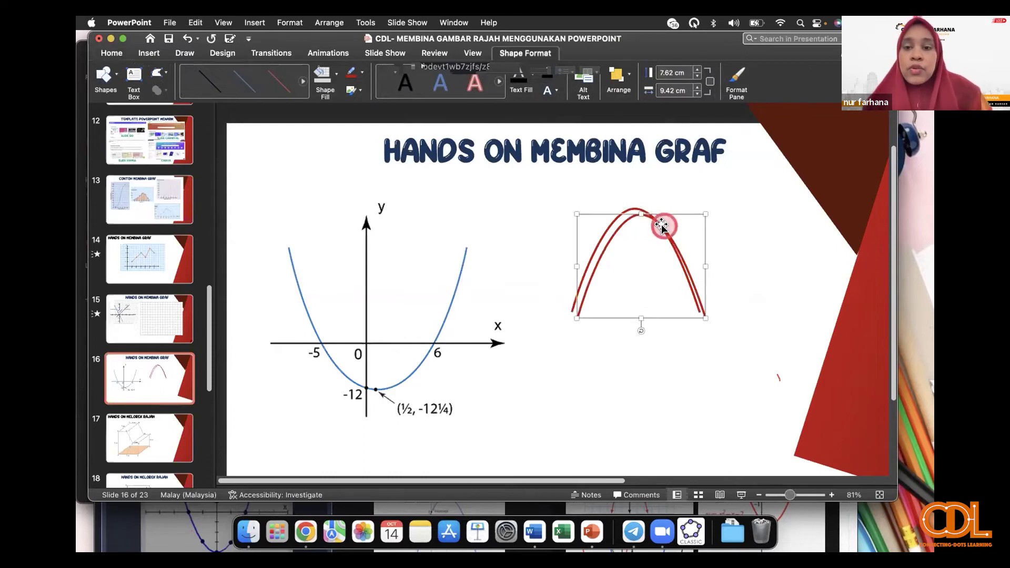
left_click_drag(700, 260, 718, 260)
left_click_drag(567, 257, 553, 258)
left_click(746, 228)
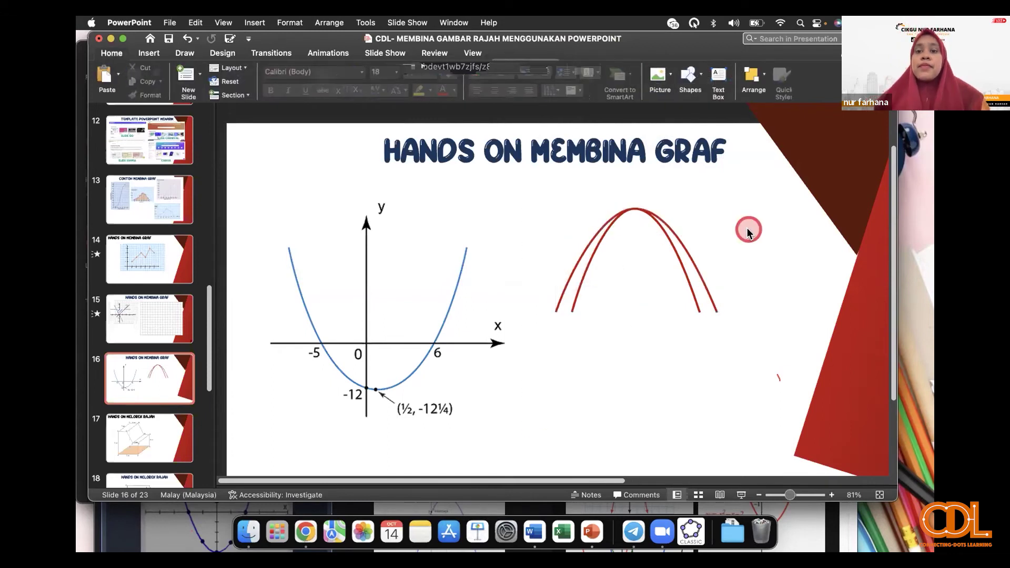
left_click(537, 186)
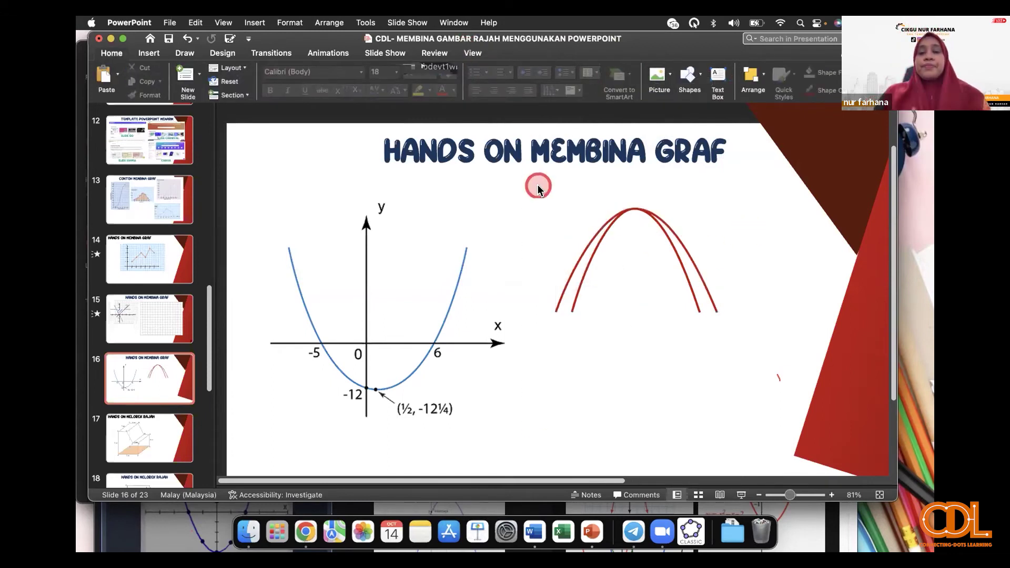
left_click(615, 320)
left_click(697, 289)
left_click(611, 326)
left_click(495, 288)
left_click(810, 291)
left_click(614, 226)
left_click(583, 305)
left_click(600, 171)
left_click(746, 272)
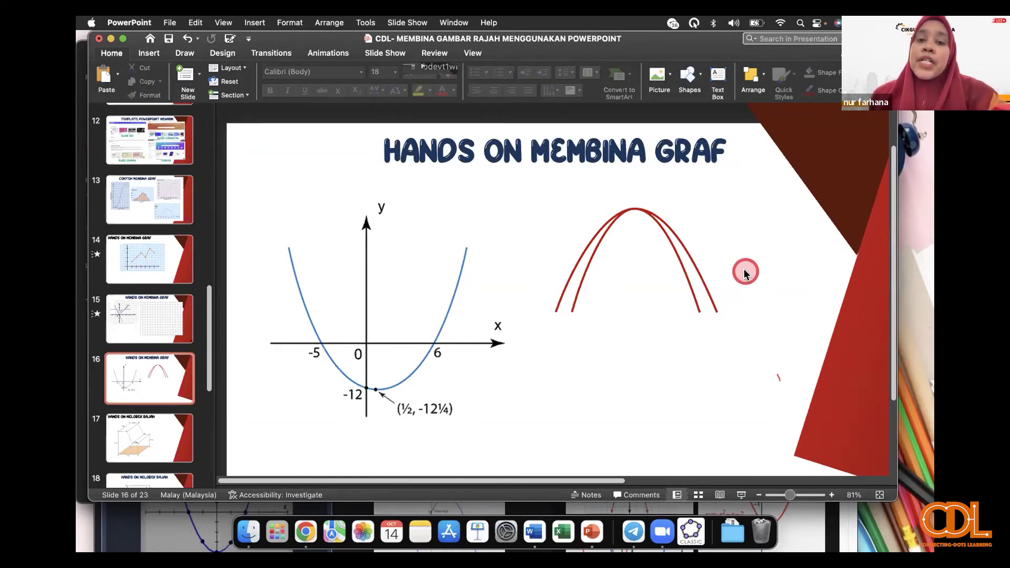
left_click(744, 270)
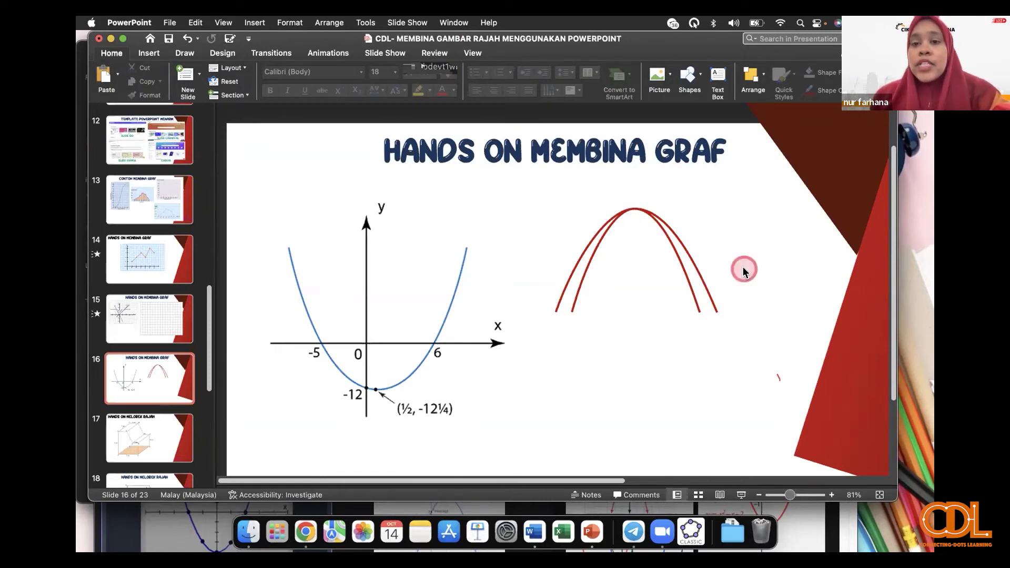
left_click(623, 302)
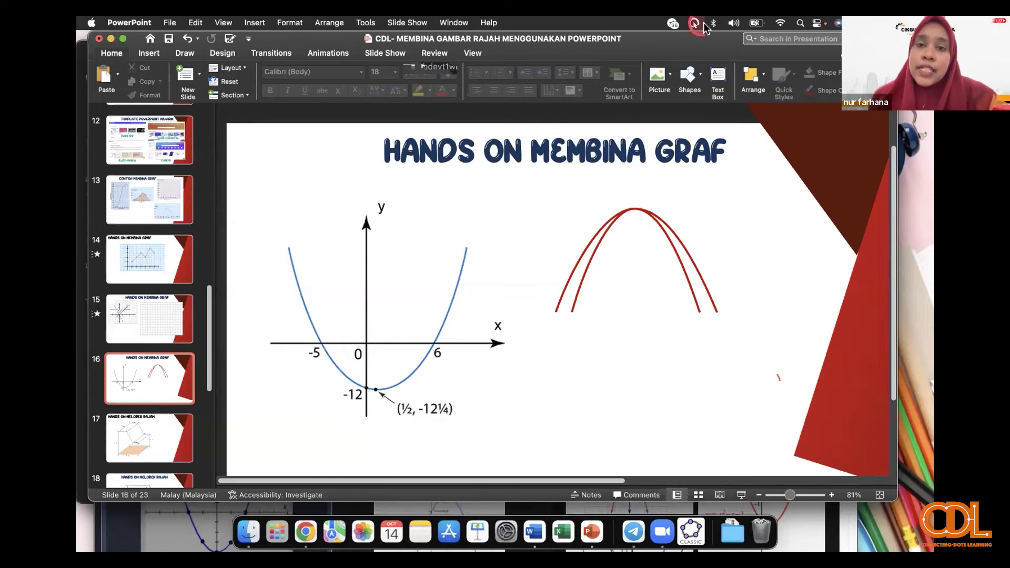
left_click(835, 142)
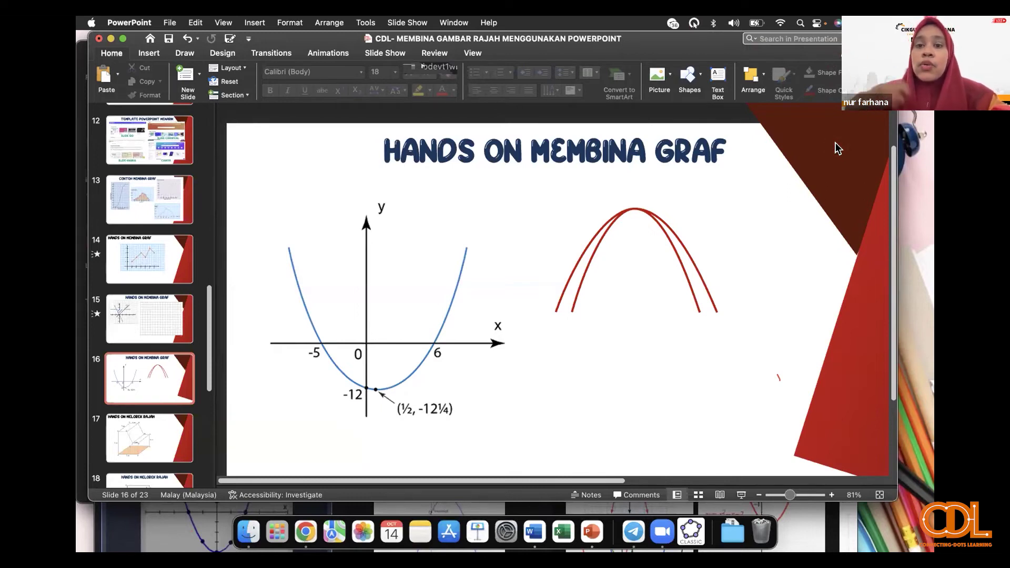
left_click(677, 254)
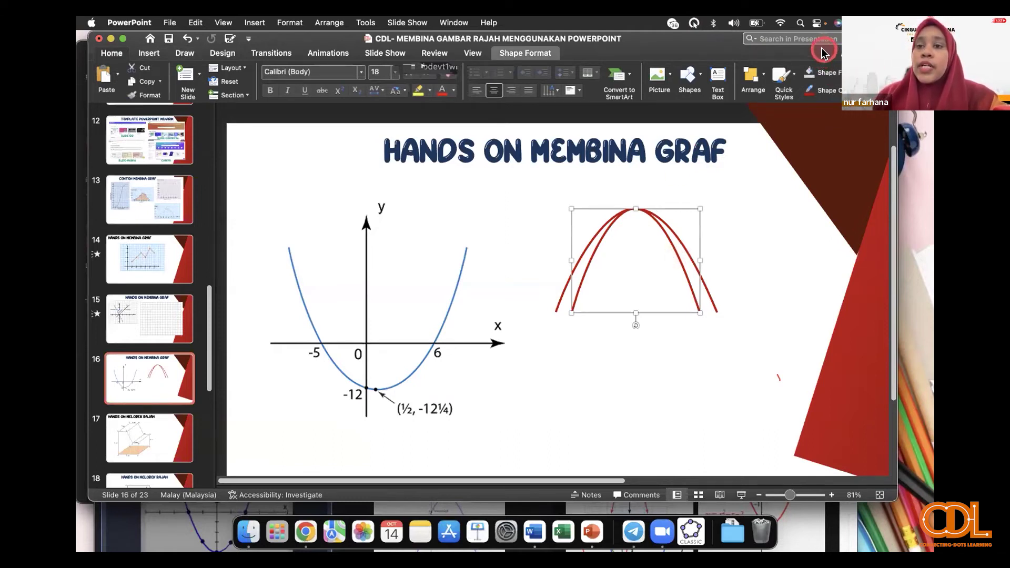
left_click(751, 261)
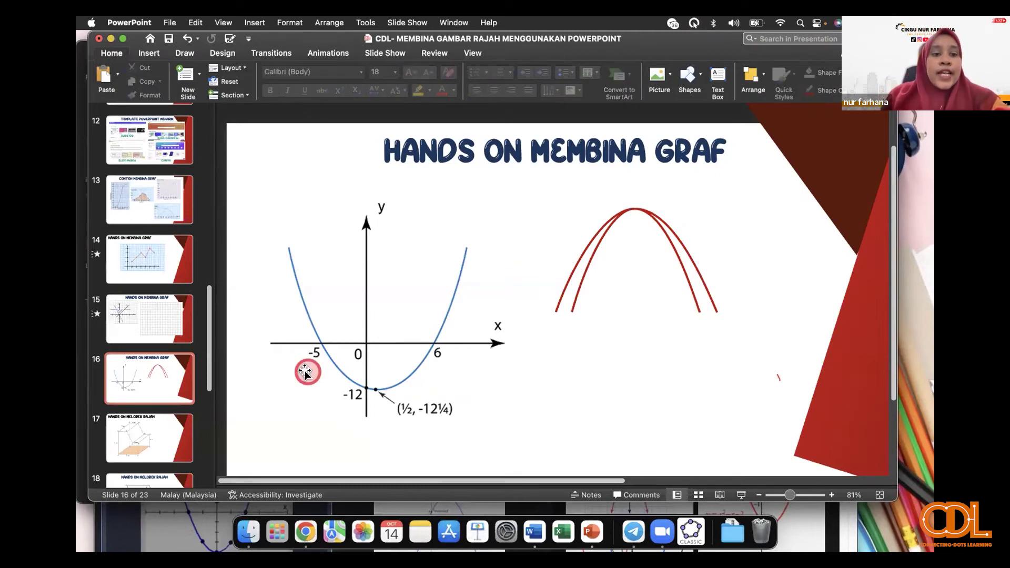
left_click(622, 213)
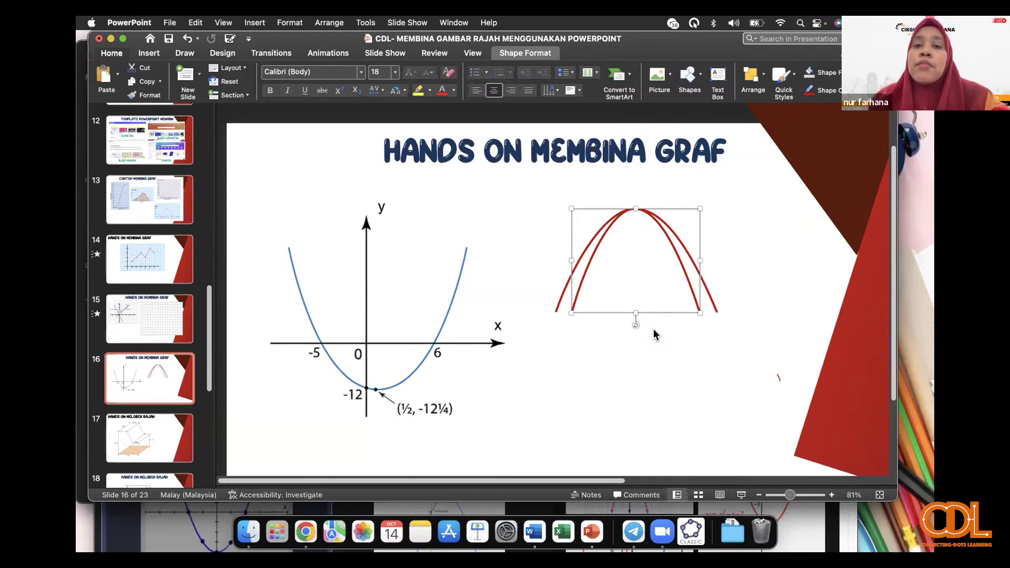
left_click(653, 332)
left_click(150, 413)
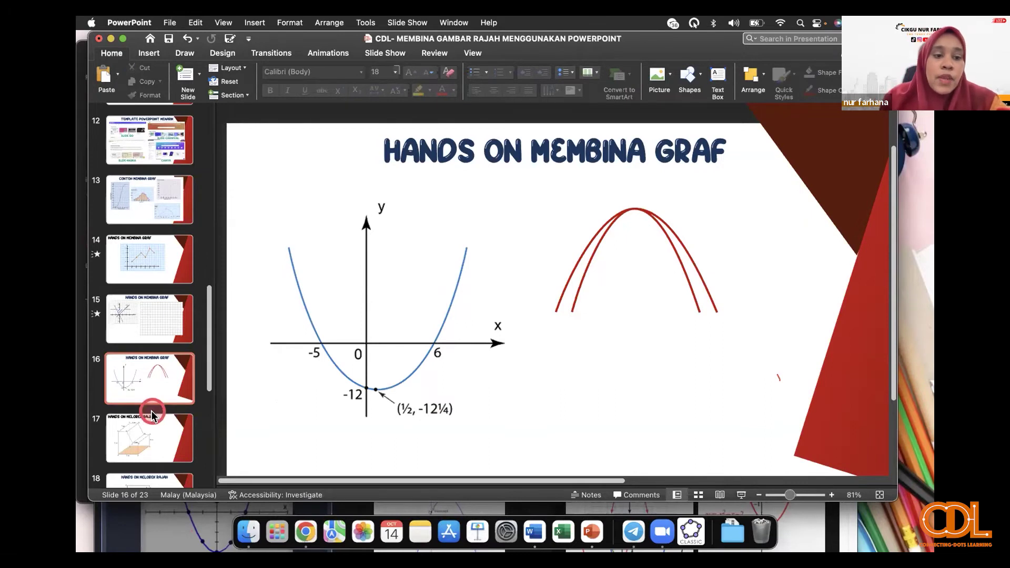
Step: Show slide 17 'HANDS ON MELOREK RAJAH' and select the prism's orange shaded base ABCD
left_click(391, 420)
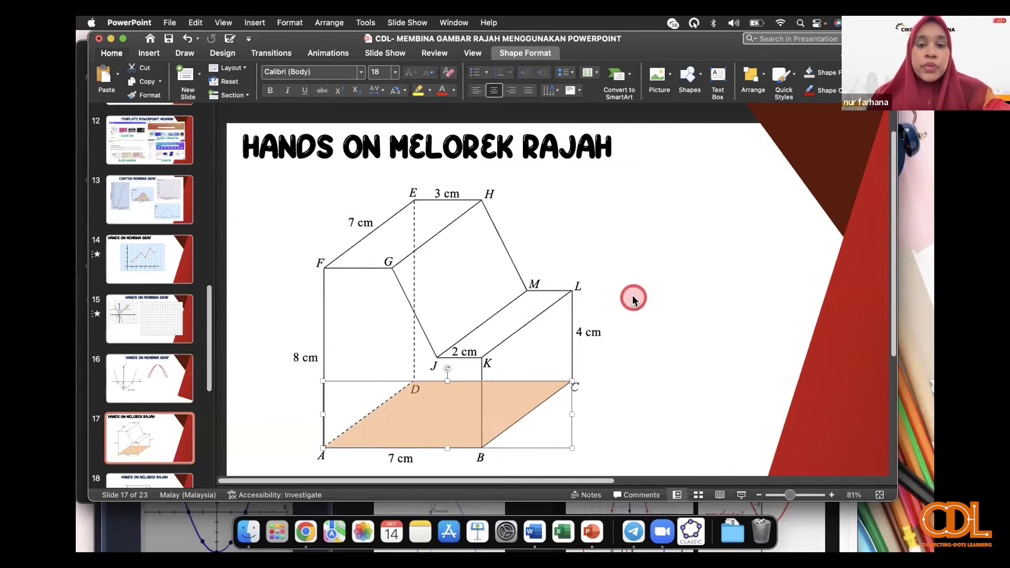
left_click(466, 47)
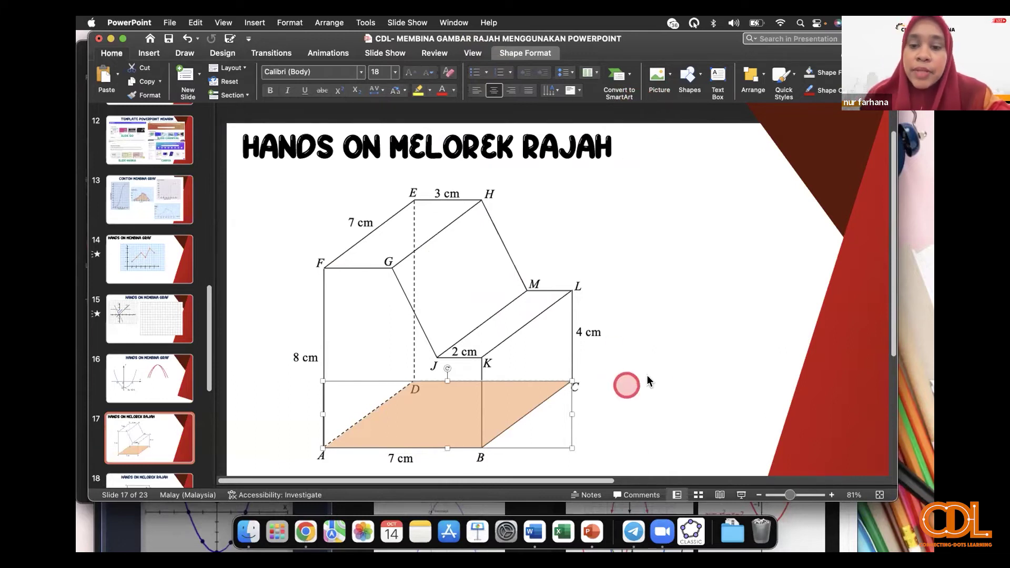
left_click(751, 269)
left_click(689, 545)
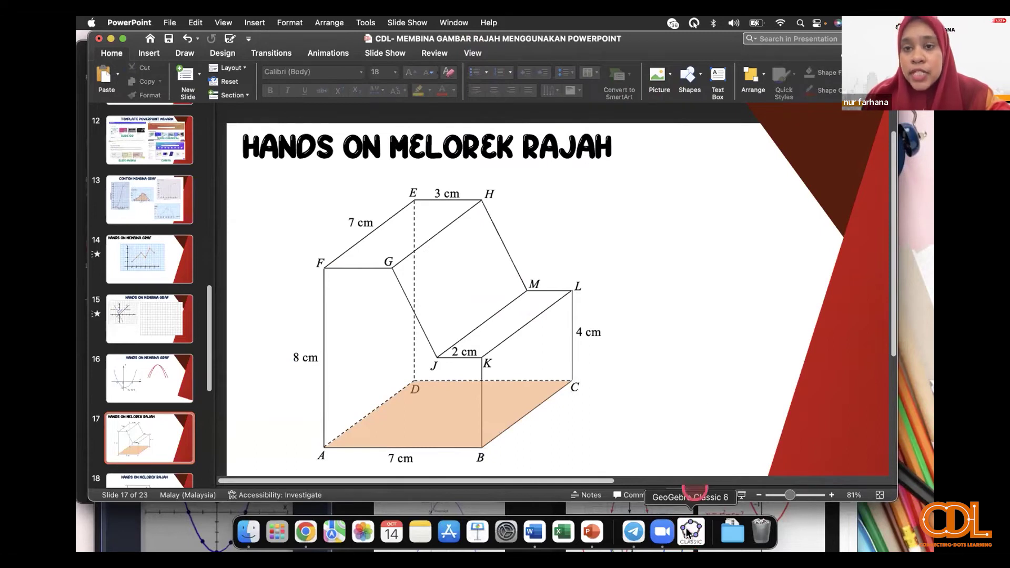
left_click(706, 287)
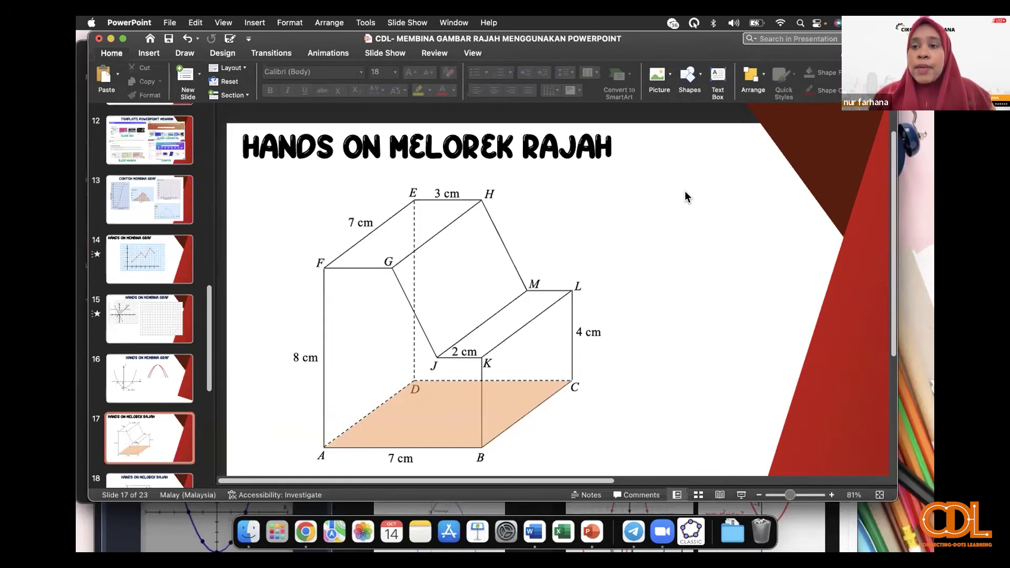
left_click(452, 431)
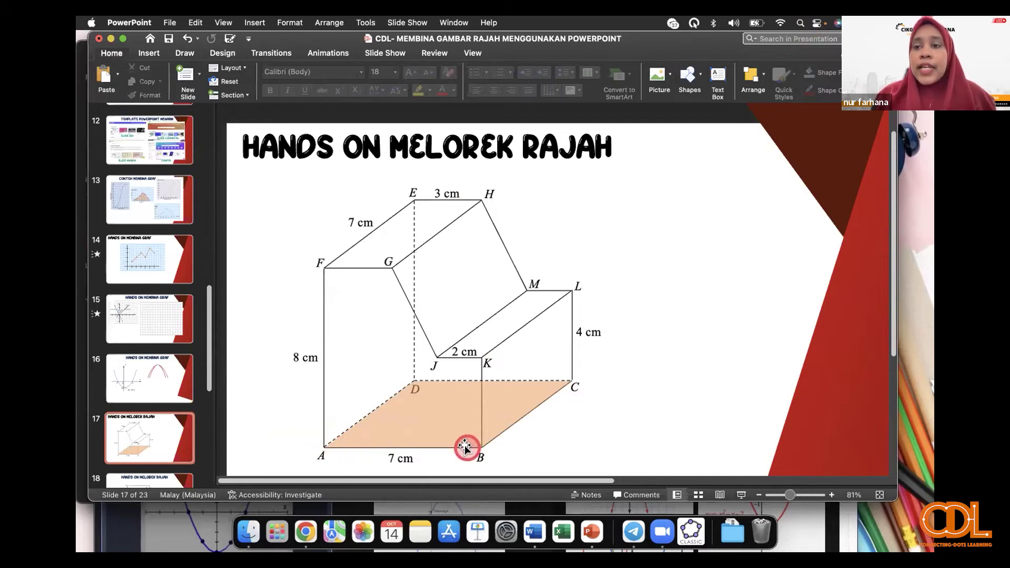
Step: Move the orange shape aside and trace a freeform over base face ABCD
left_click_drag(440, 388, 626, 301)
left_click_drag(679, 265, 721, 284)
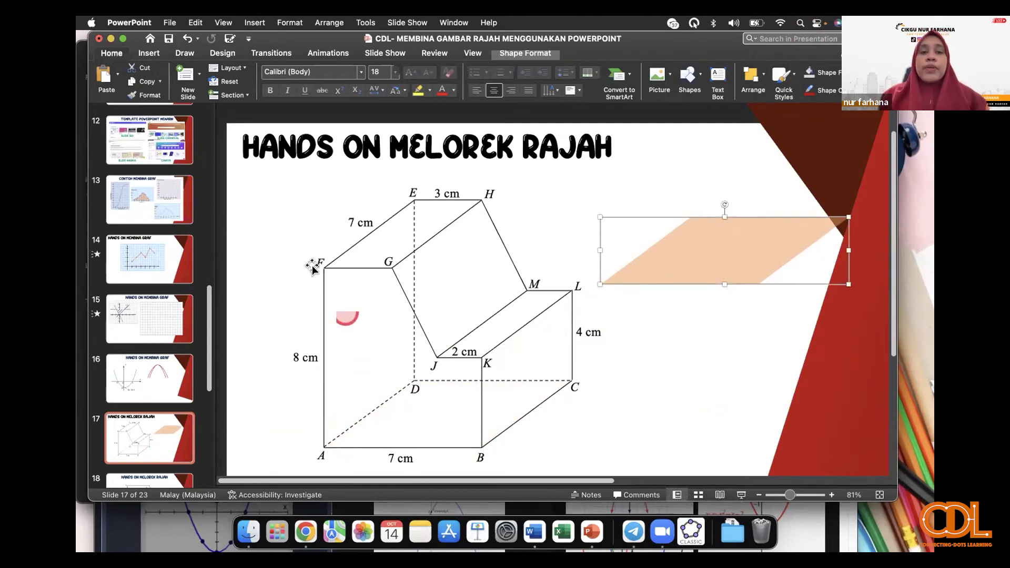
left_click(147, 54)
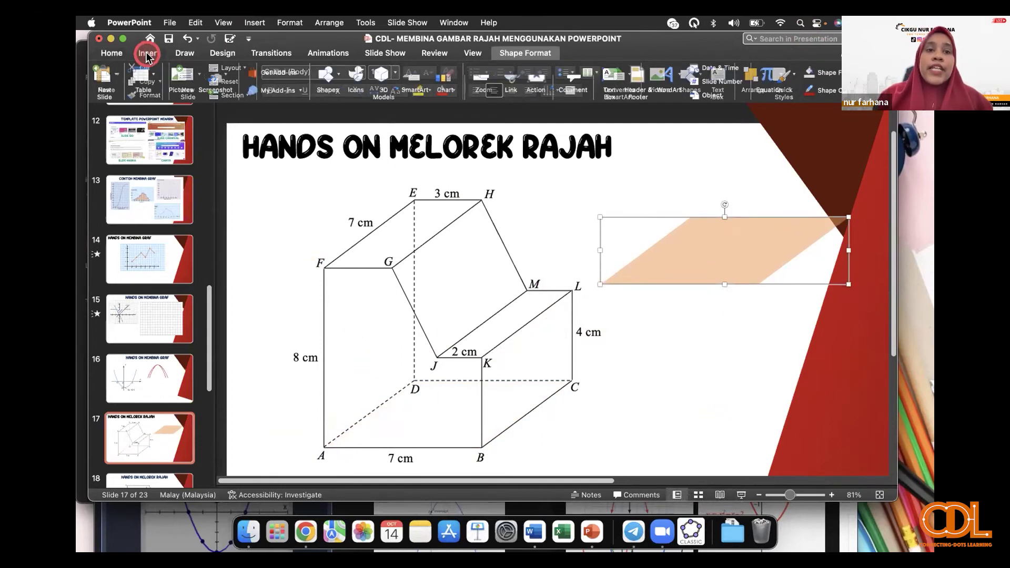
left_click(327, 74)
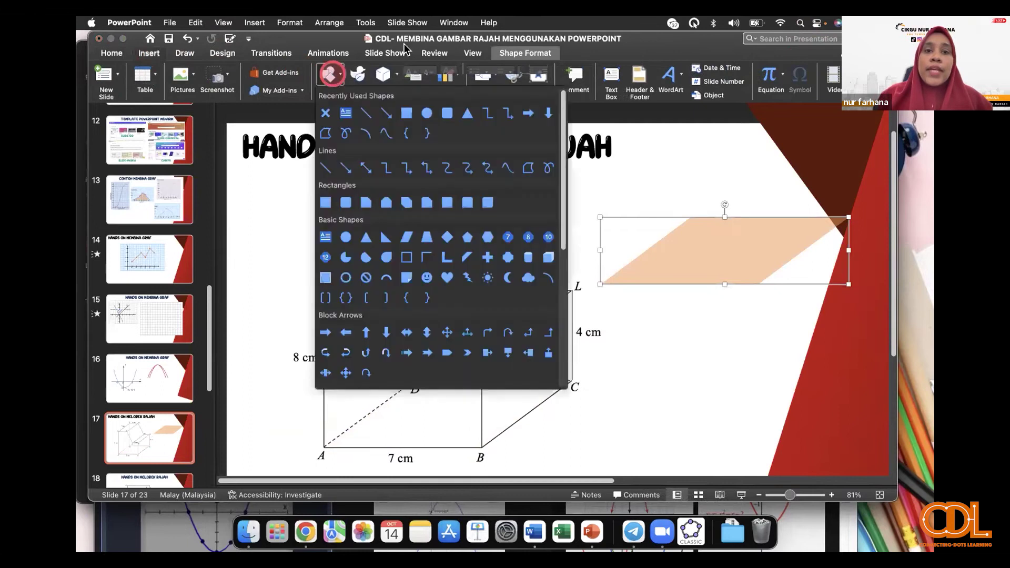
left_click(525, 168)
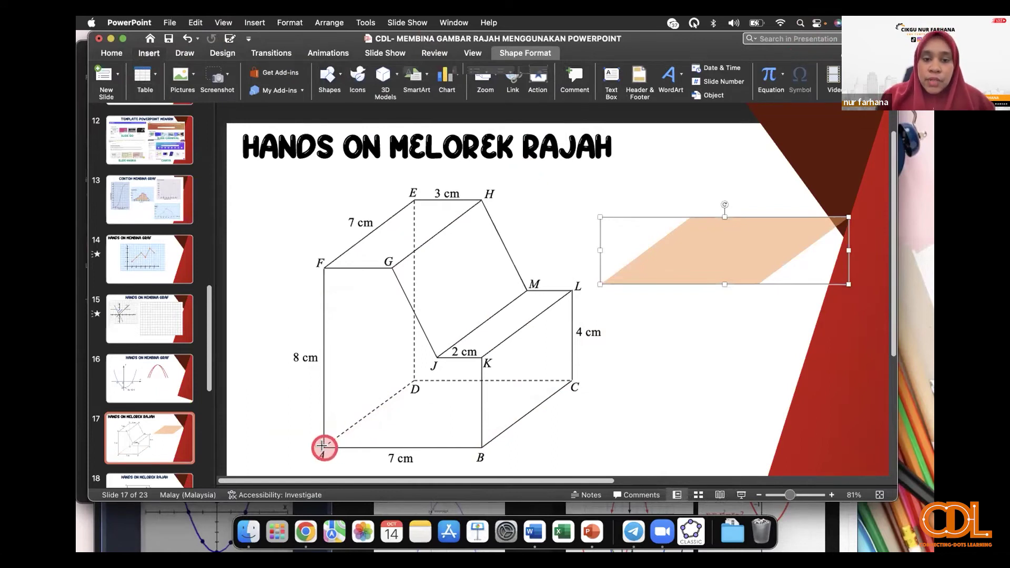
left_click_drag(322, 446, 404, 385)
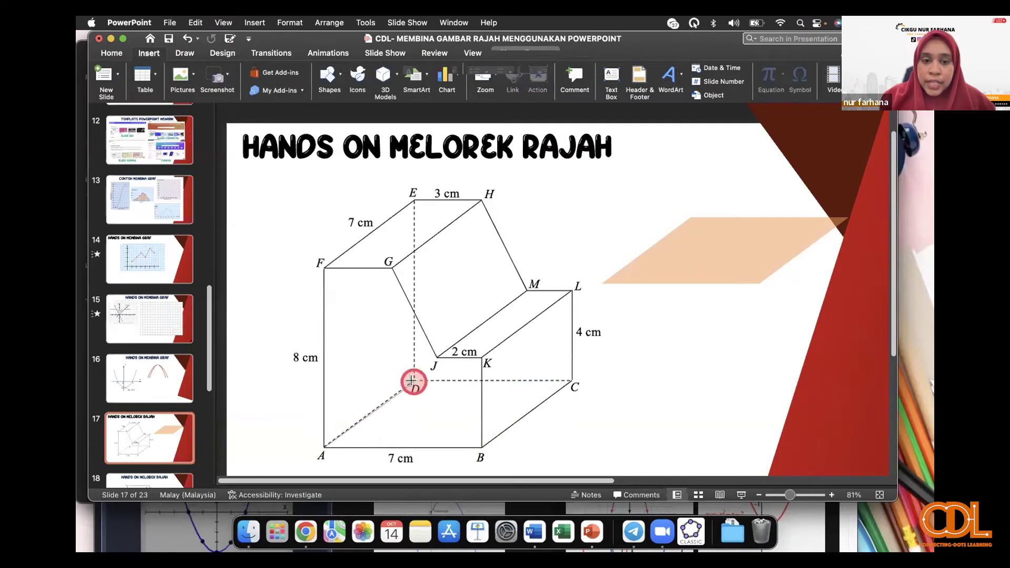
mouse_move(412, 379)
left_mouse_down()
mouse_move(567, 380)
mouse_move(477, 451)
mouse_move(324, 446)
left_mouse_up()
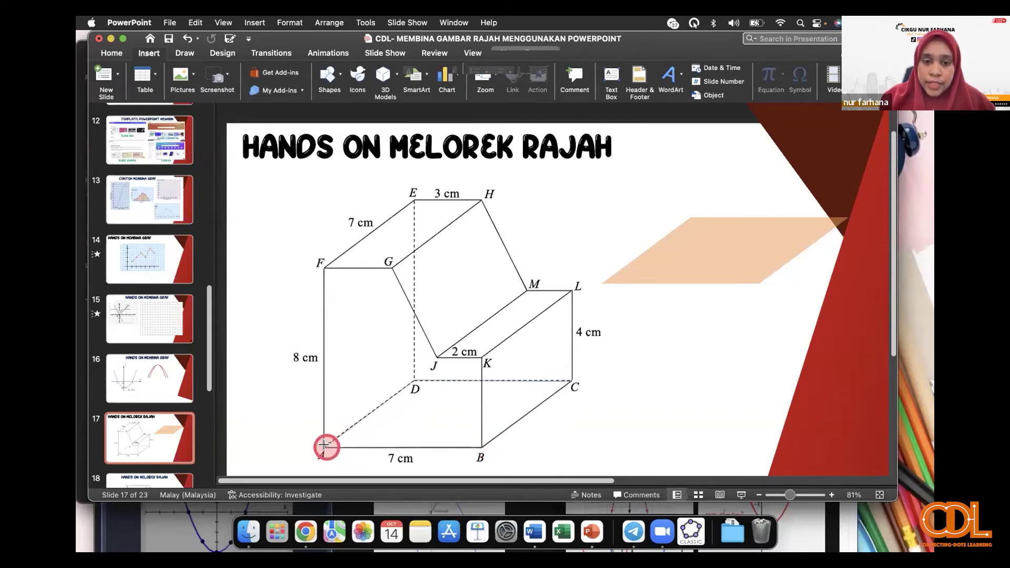
left_click(324, 445)
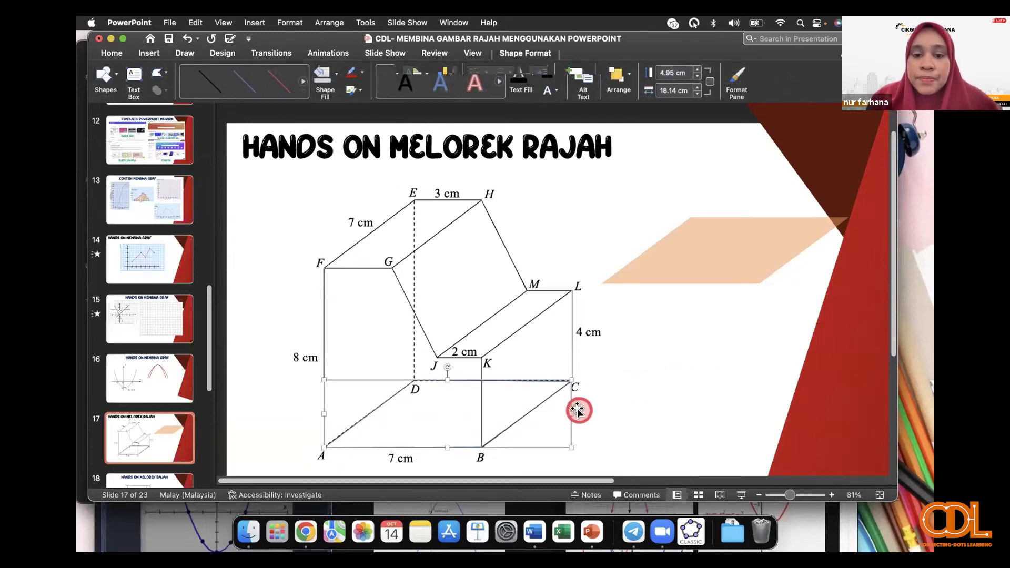
Step: Fill the ABCD shape with light grey and check its outline setting
left_click(335, 80)
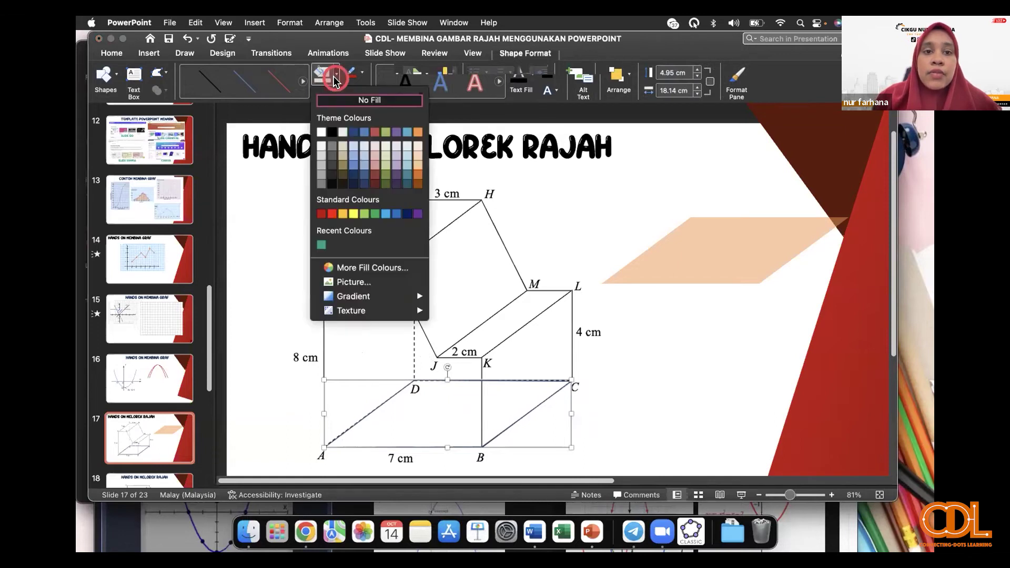
left_click(321, 153)
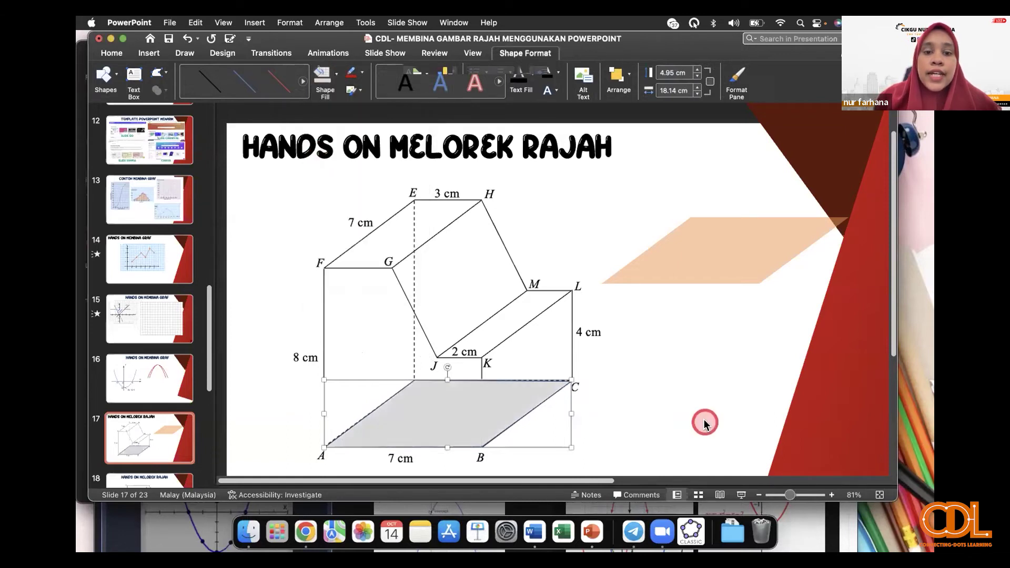
left_click(363, 91)
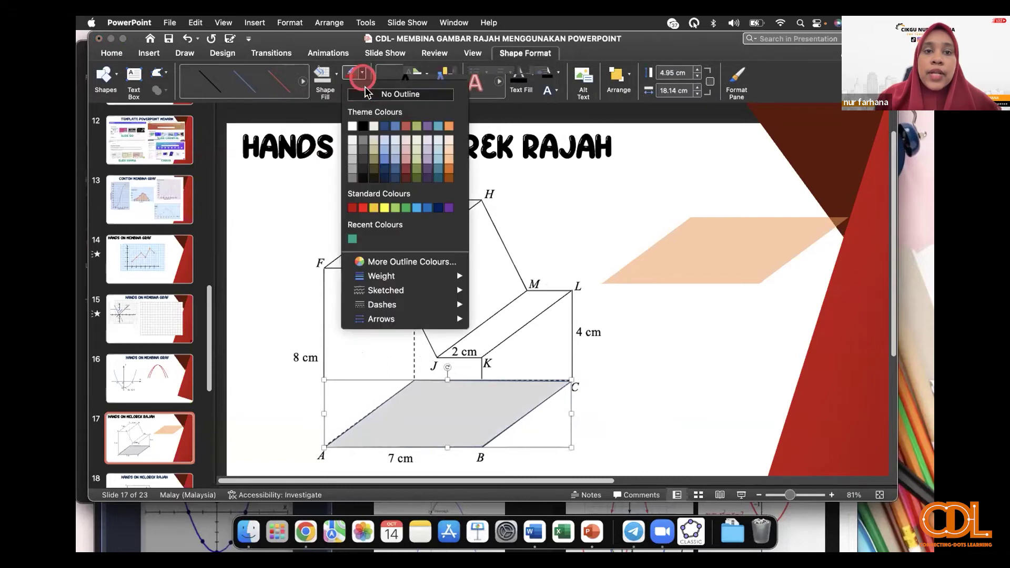
left_click(732, 416)
left_click(480, 417)
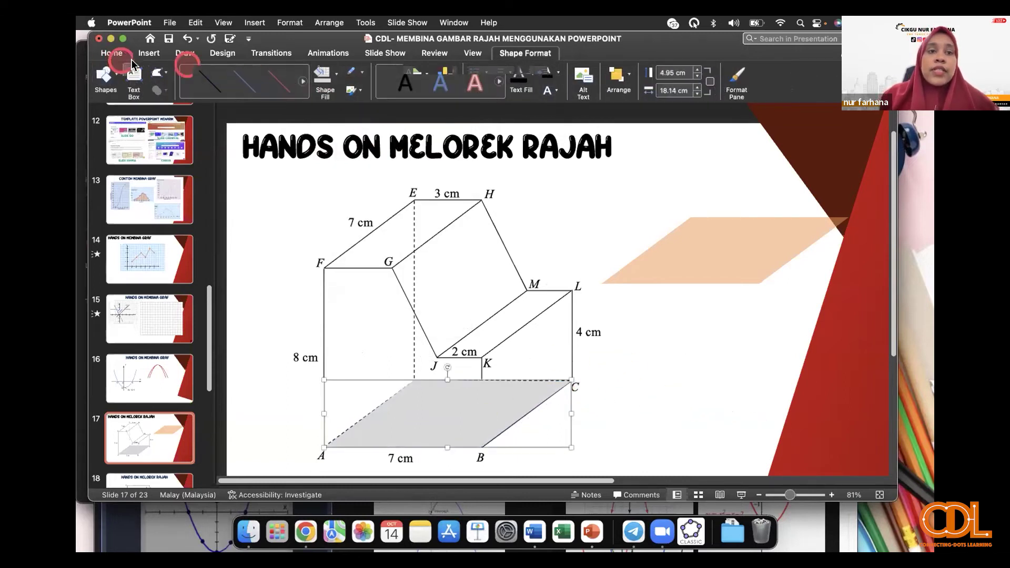
Step: Remove the diagram picture's Fly In animation in the Animation Pane
left_click(284, 189)
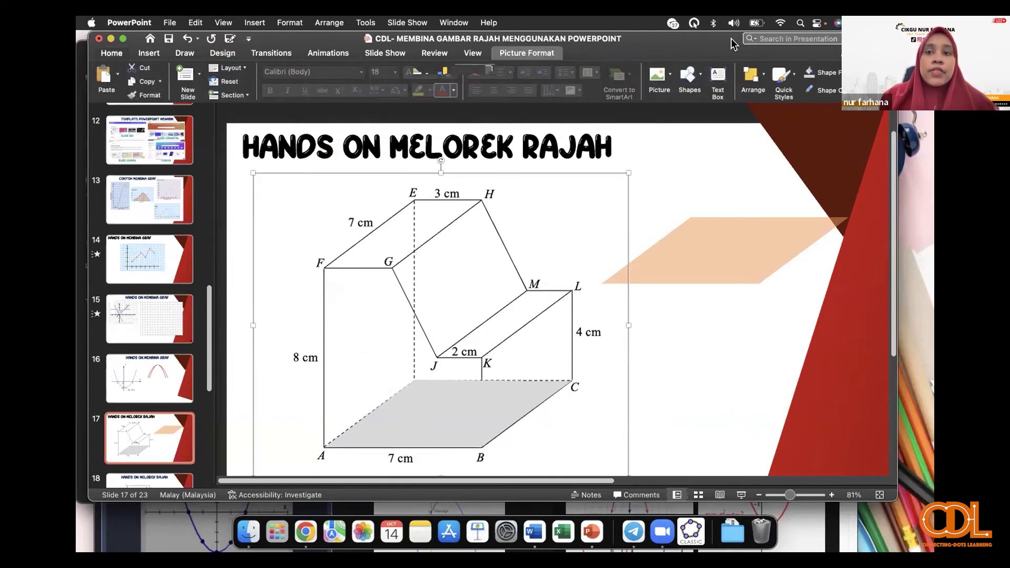
left_click_drag(768, 58, 765, 70)
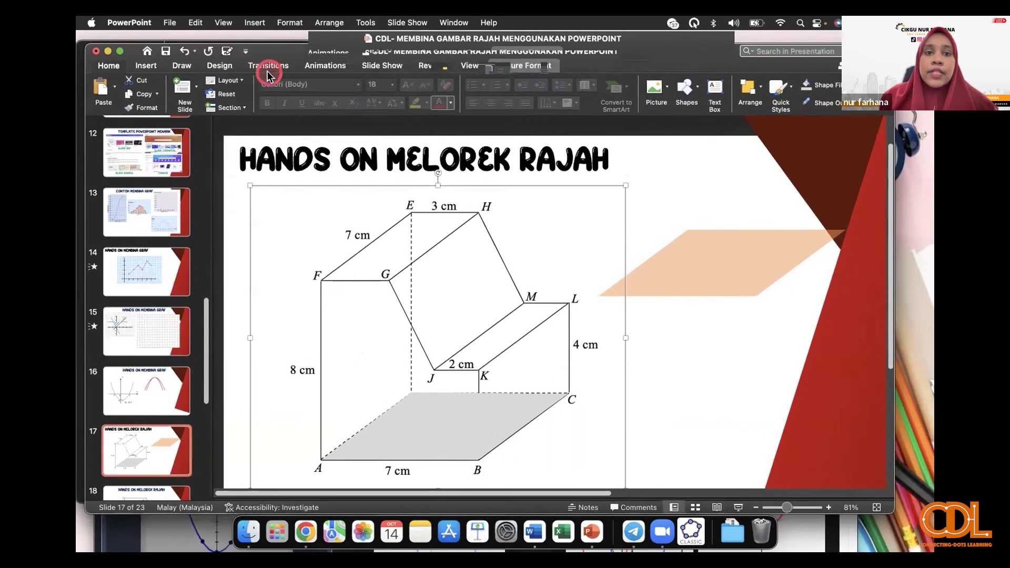
left_click(323, 67)
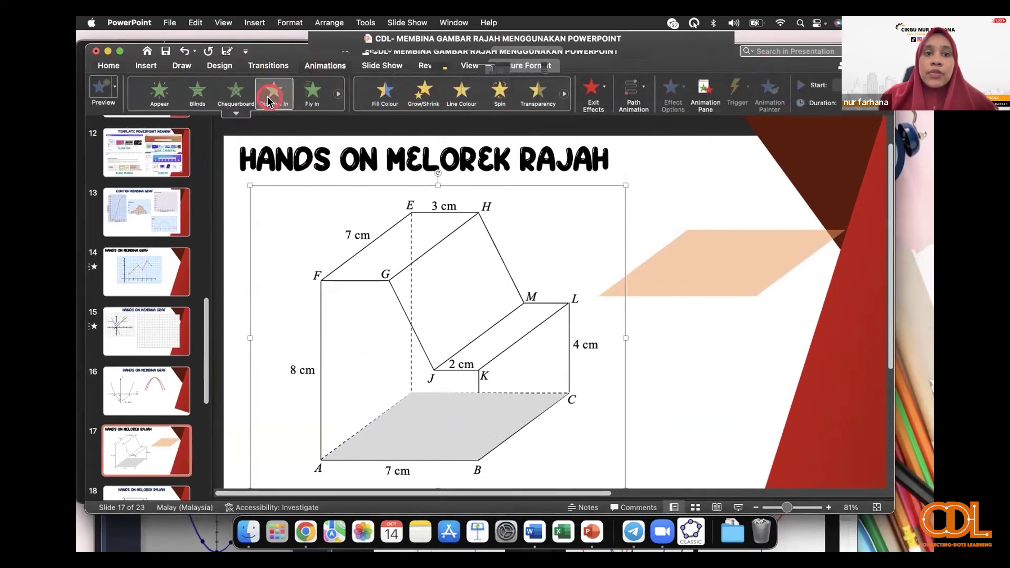
left_click(320, 97)
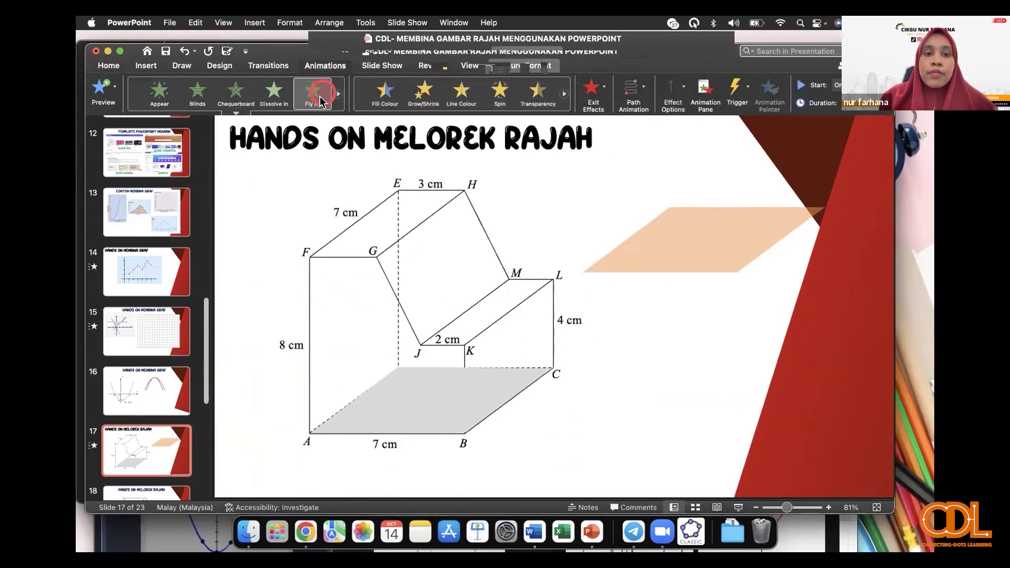
left_click(429, 284)
left_click(239, 138)
left_click(241, 192)
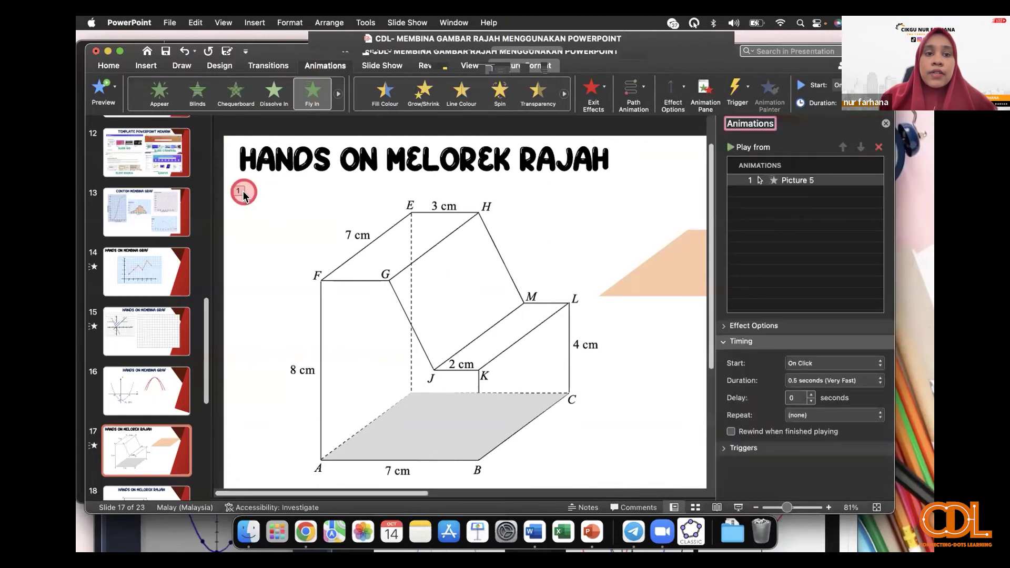
left_click(807, 180)
key("Delete")
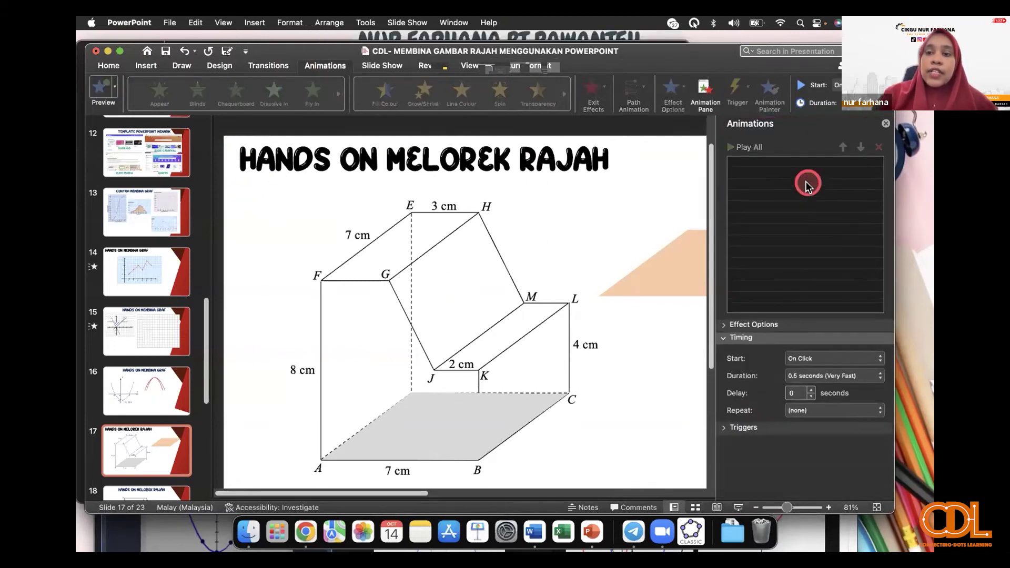
Step: Close the Animation Pane and give the grey base face ABCD a Fly In entrance
left_click(742, 157)
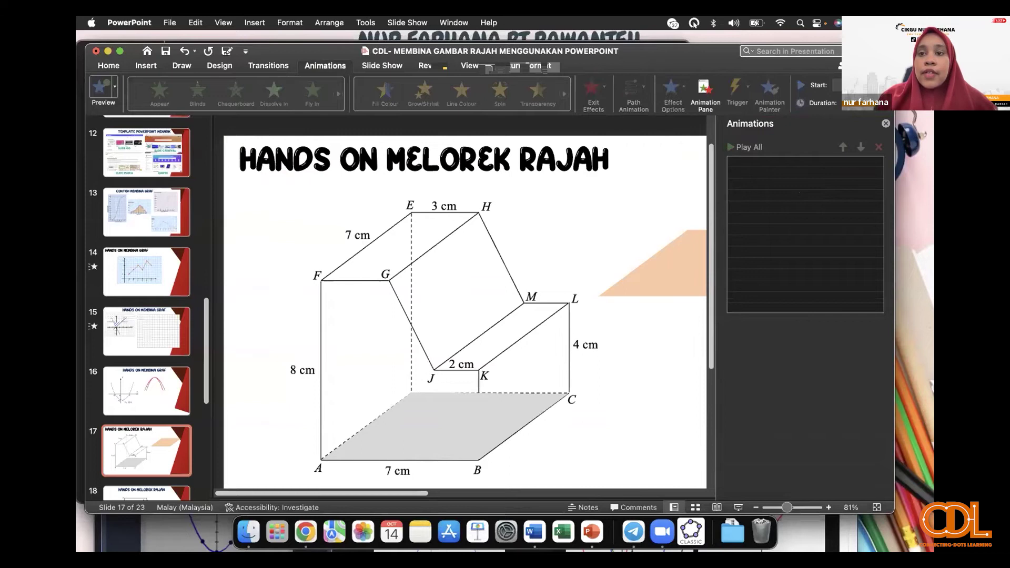
left_click(885, 127)
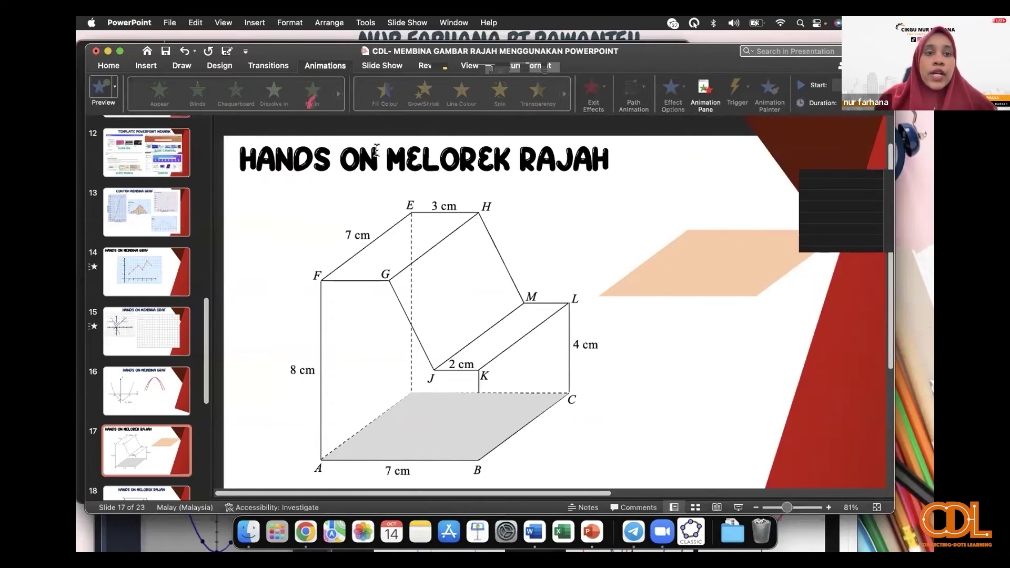
left_click(445, 402)
left_click(310, 94)
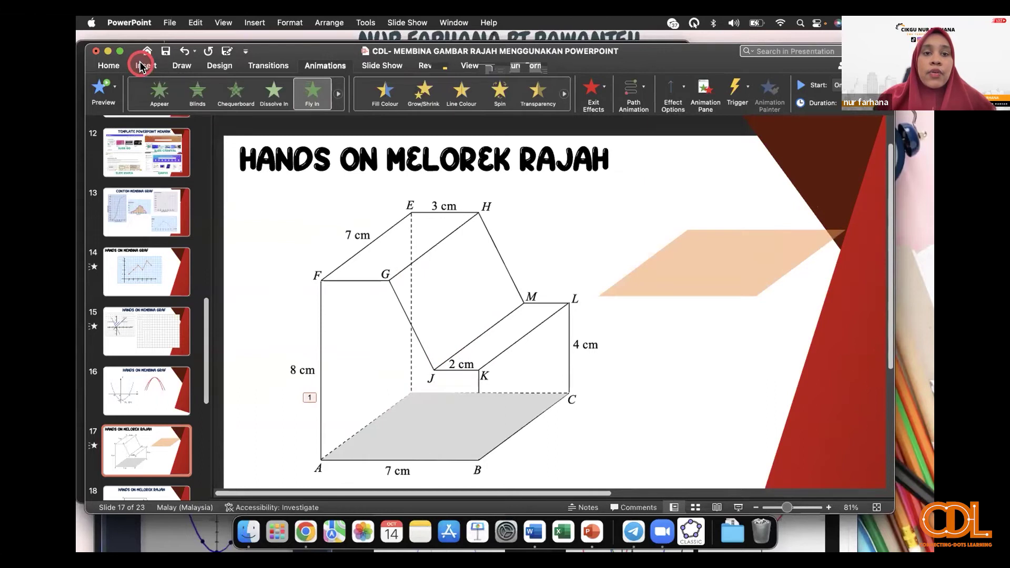
Step: Trace a freeform shape over top face F-G-H-E
left_click(141, 67)
left_click(325, 87)
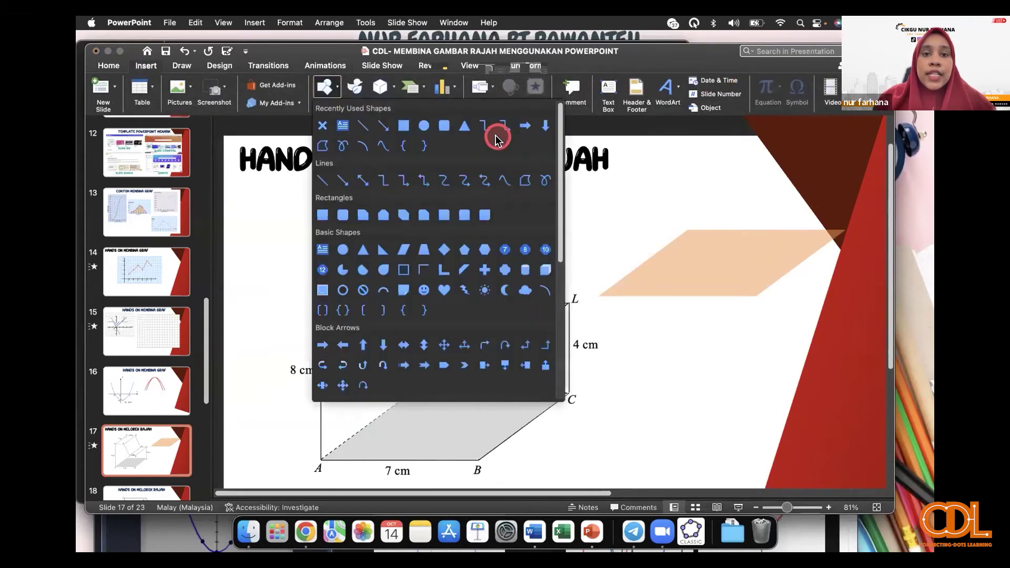
left_click(526, 181)
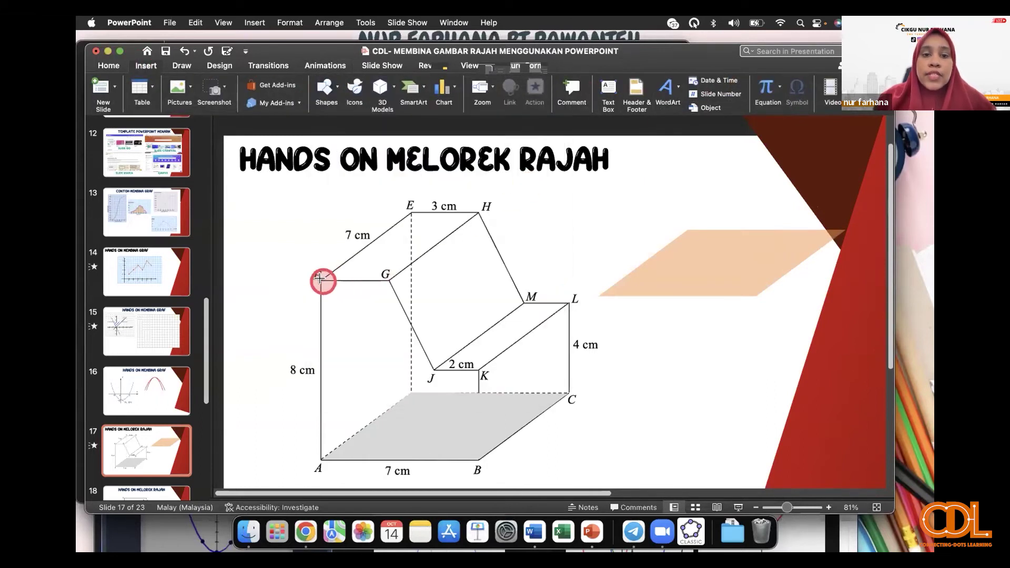
mouse_move(320, 279)
left_mouse_down()
mouse_move(384, 283)
mouse_move(475, 212)
left_mouse_up()
left_click(474, 212)
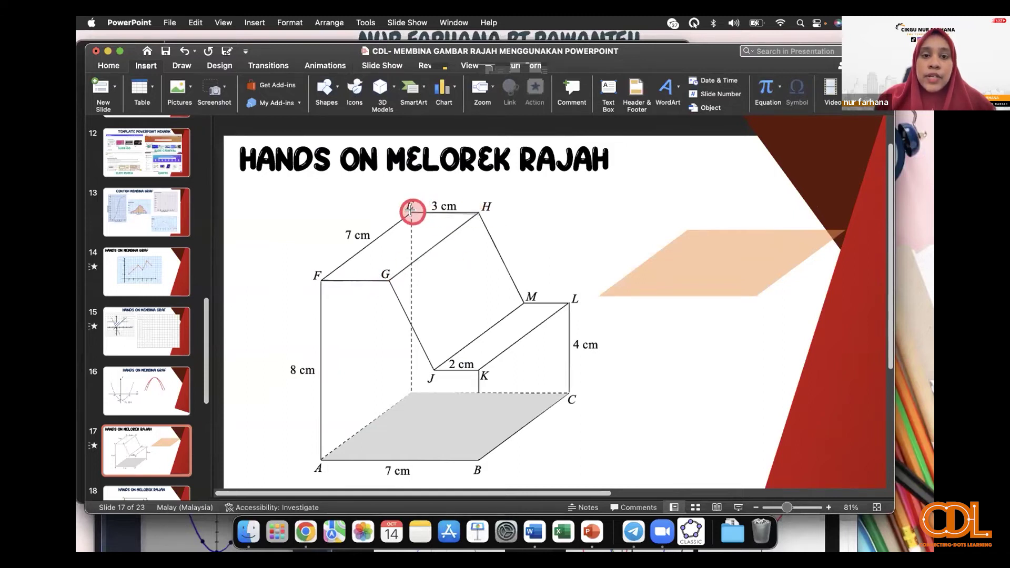
left_click(410, 211)
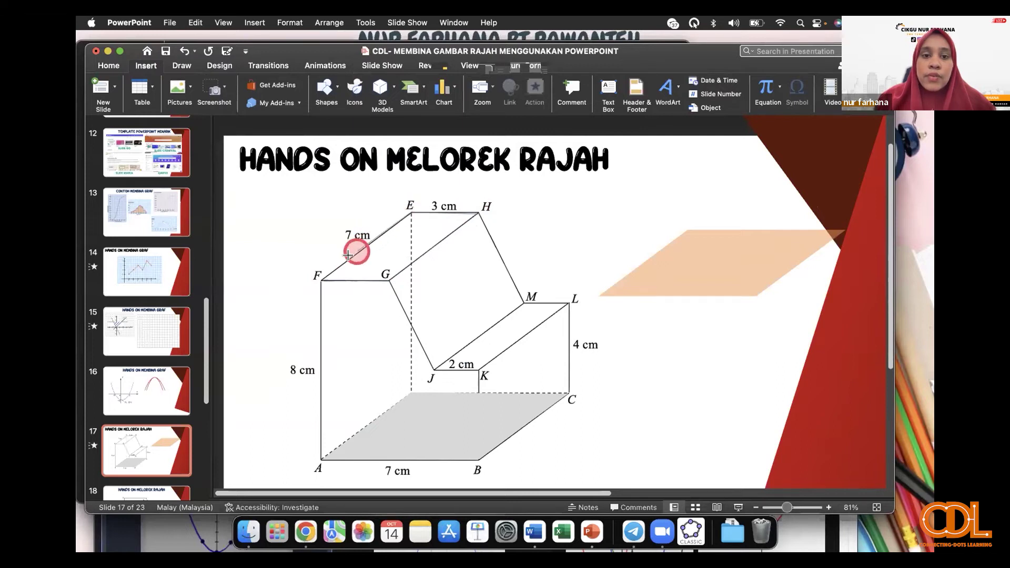
left_click(319, 278)
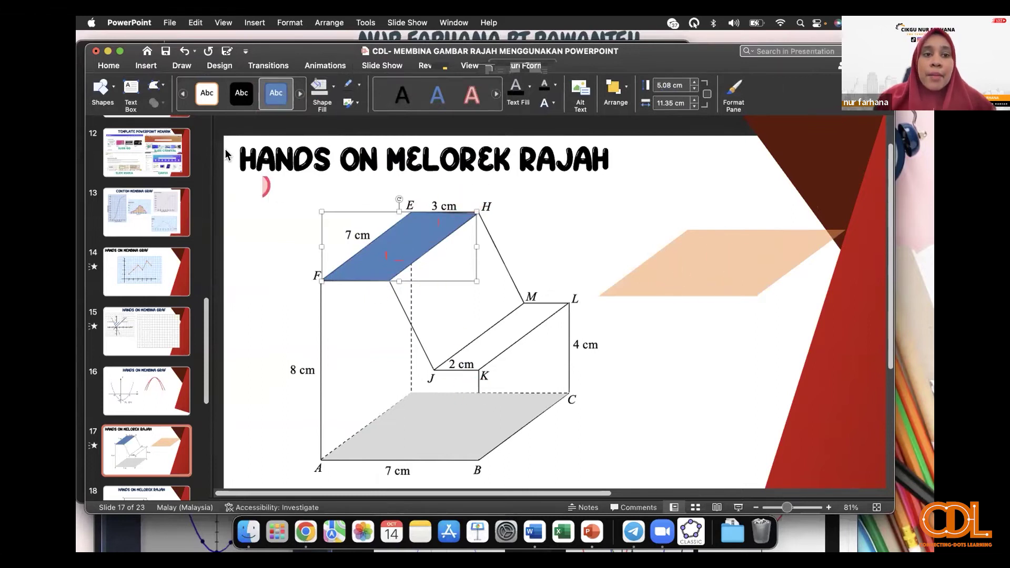
Step: Restyle the top-face shape with a light purple Shape Styles preset
left_click(238, 113)
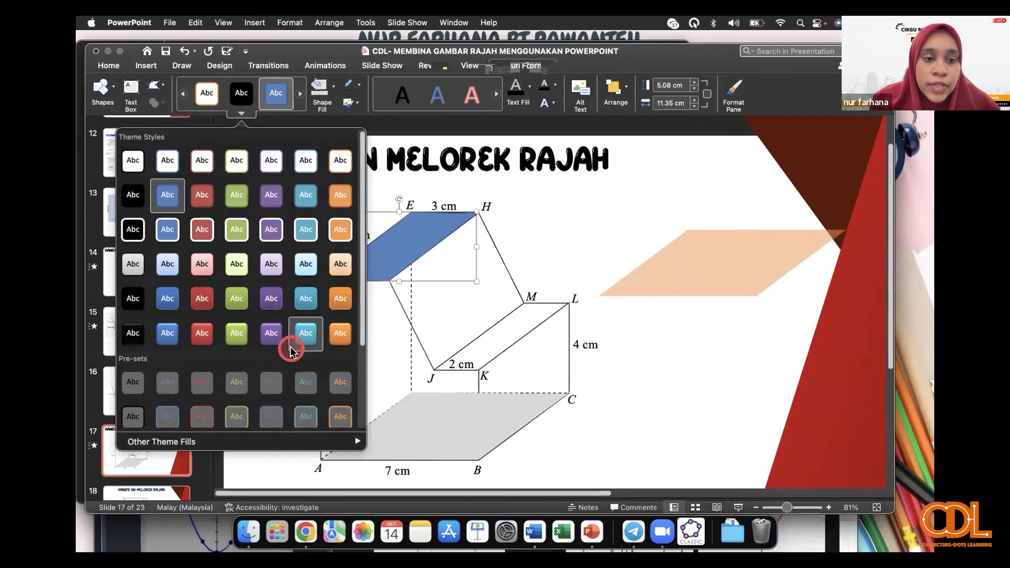
scroll(263, 348, "down", 4)
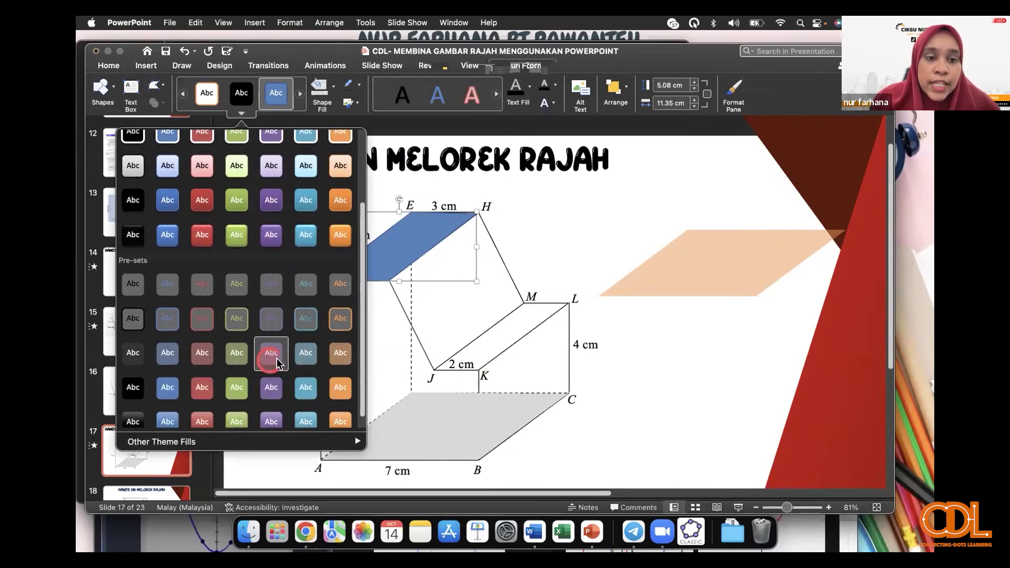
left_click(267, 362)
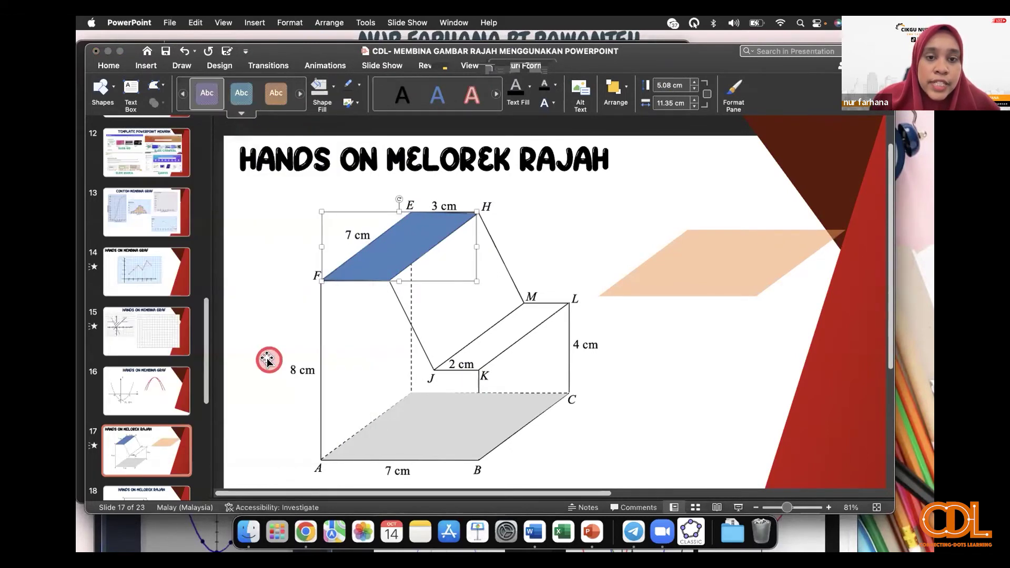
left_click(562, 226)
left_click(458, 218)
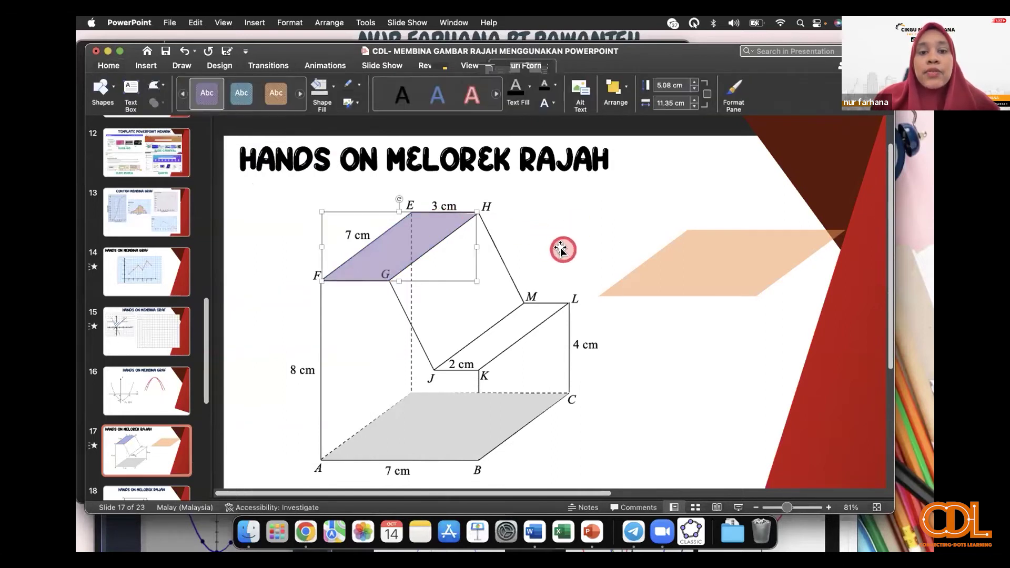
left_click(564, 248)
Step: Trace a freeform shape over step face J-K-L-M
left_click(145, 65)
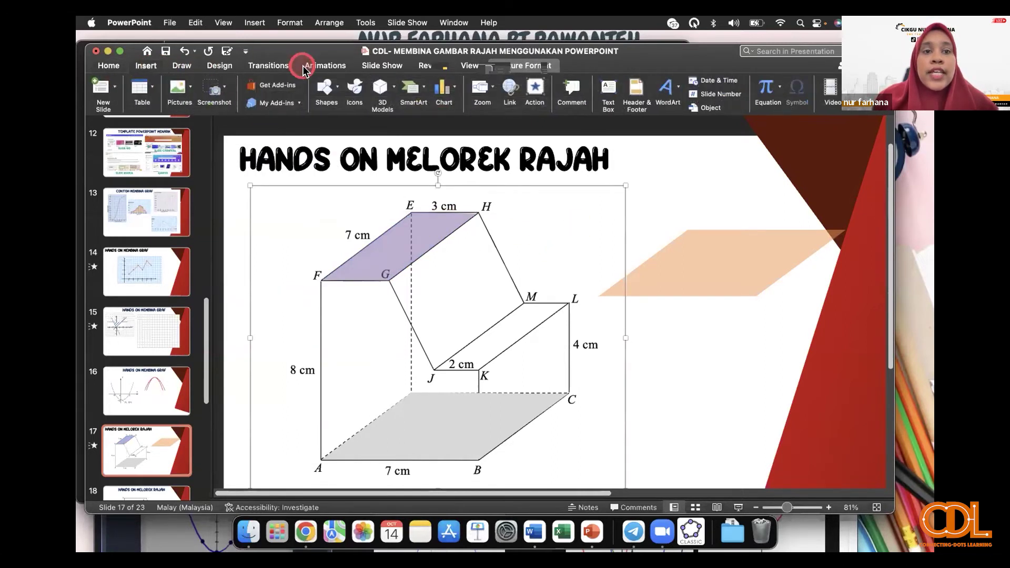
left_click(331, 92)
left_click(530, 180)
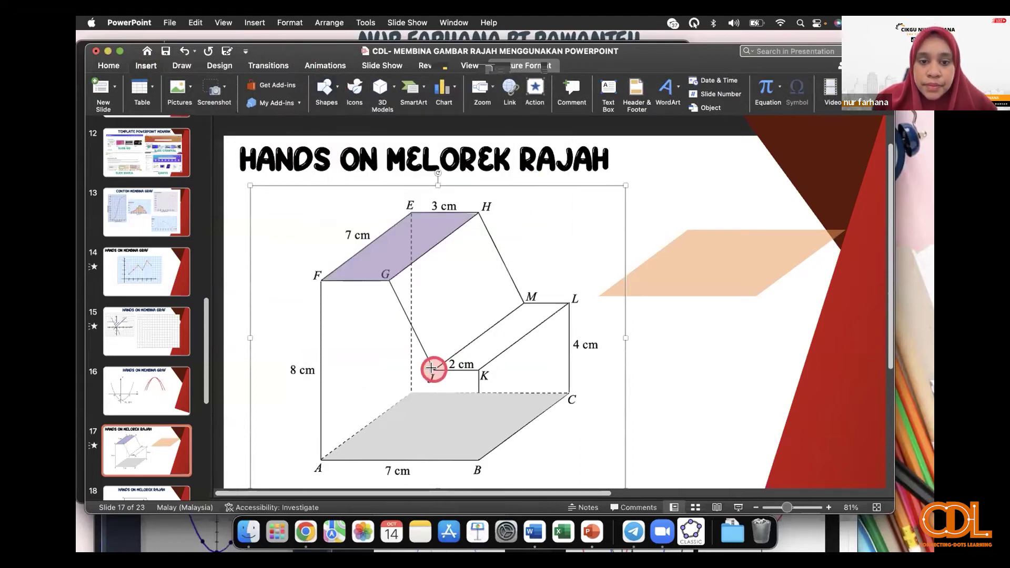
left_click_drag(432, 367, 468, 369)
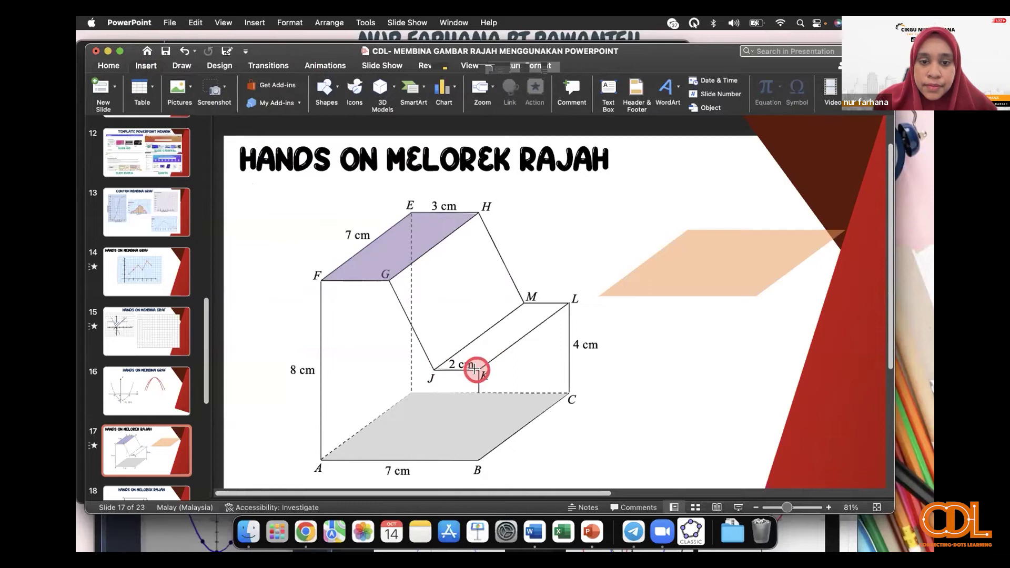
mouse_move(477, 370)
left_mouse_down()
mouse_move(571, 299)
mouse_move(523, 301)
mouse_move(432, 369)
left_mouse_up()
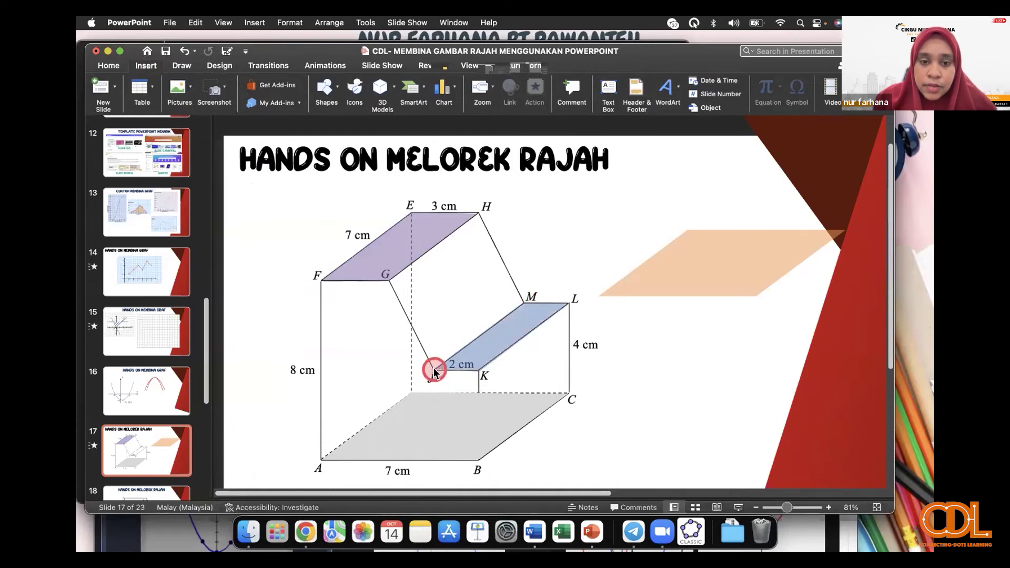
left_click(434, 371)
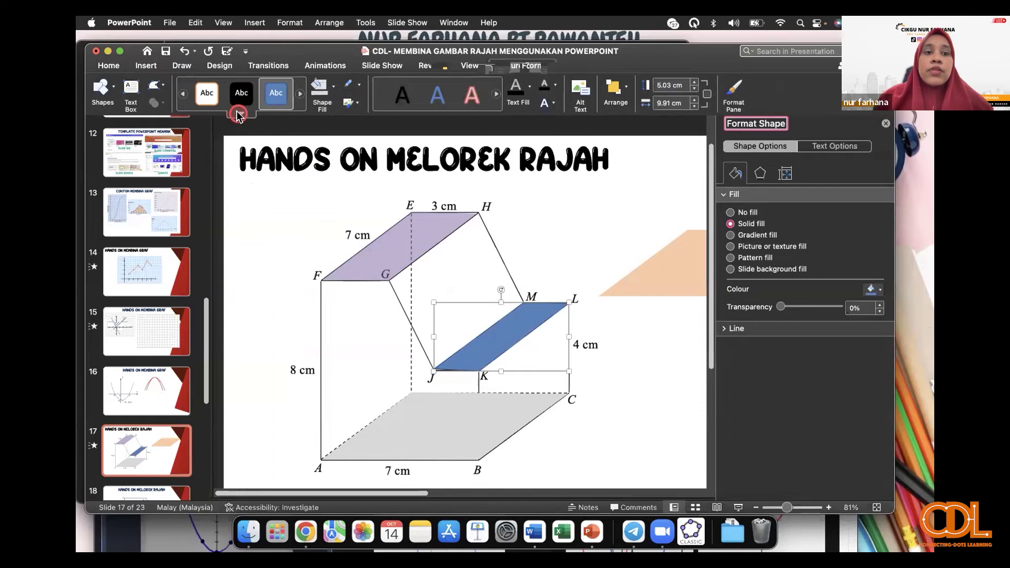
Step: Give the JKLM shape a semi-transparent green preset, then select it with the purple EFGH face
left_click(238, 115)
scroll(337, 358, "down", 3)
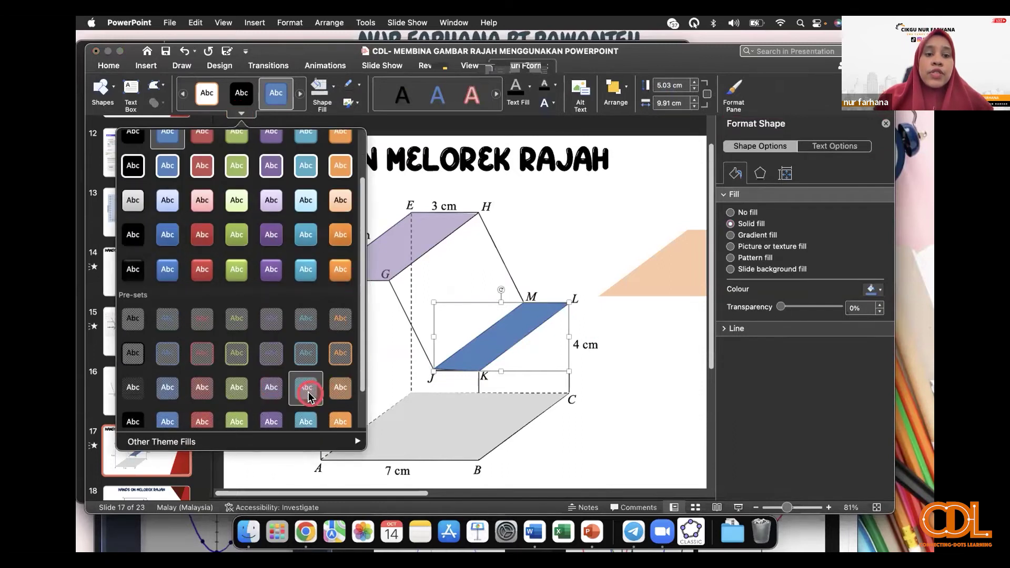
left_click(237, 388)
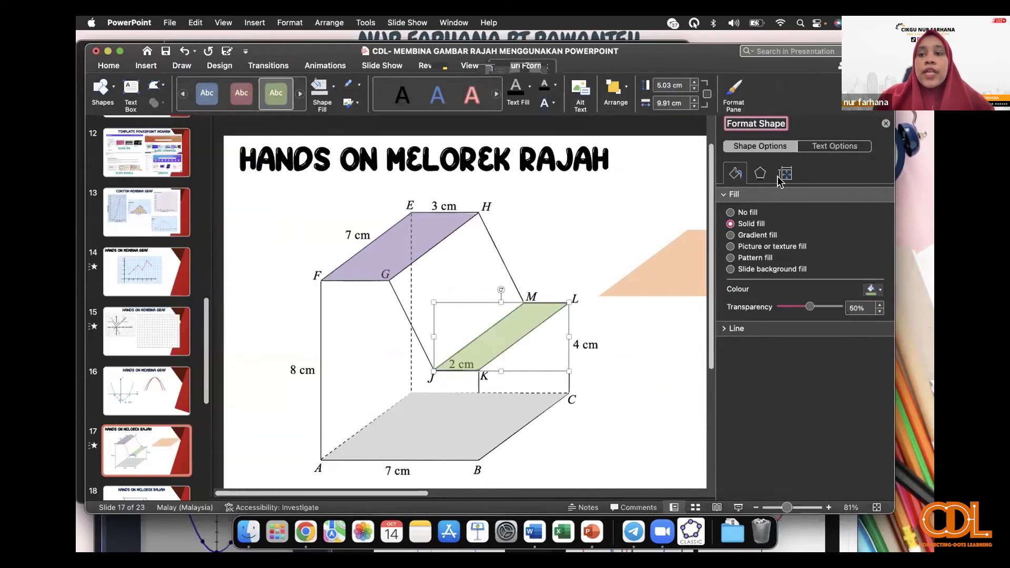
left_click(886, 123)
left_click(646, 399)
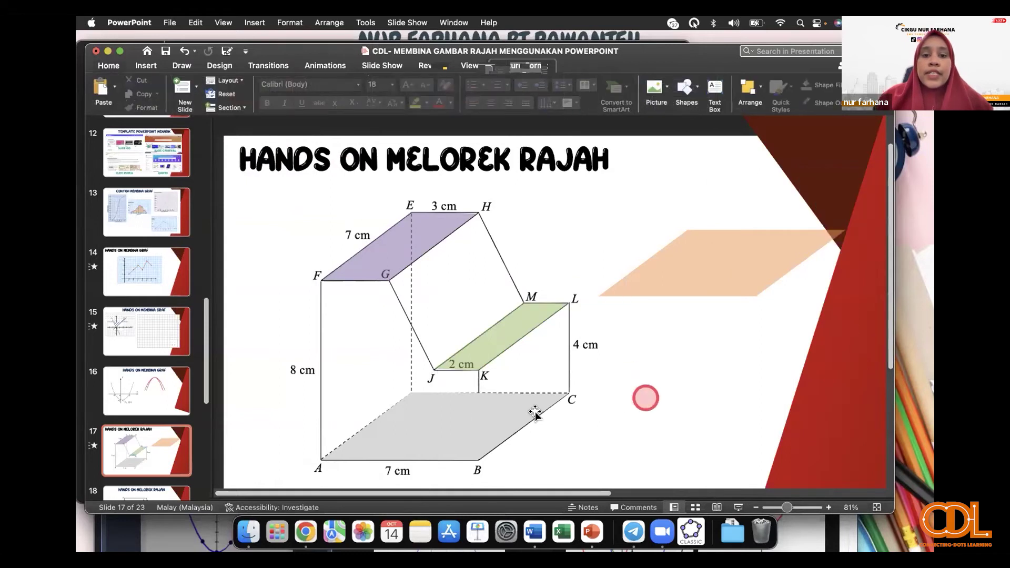
left_click(372, 257)
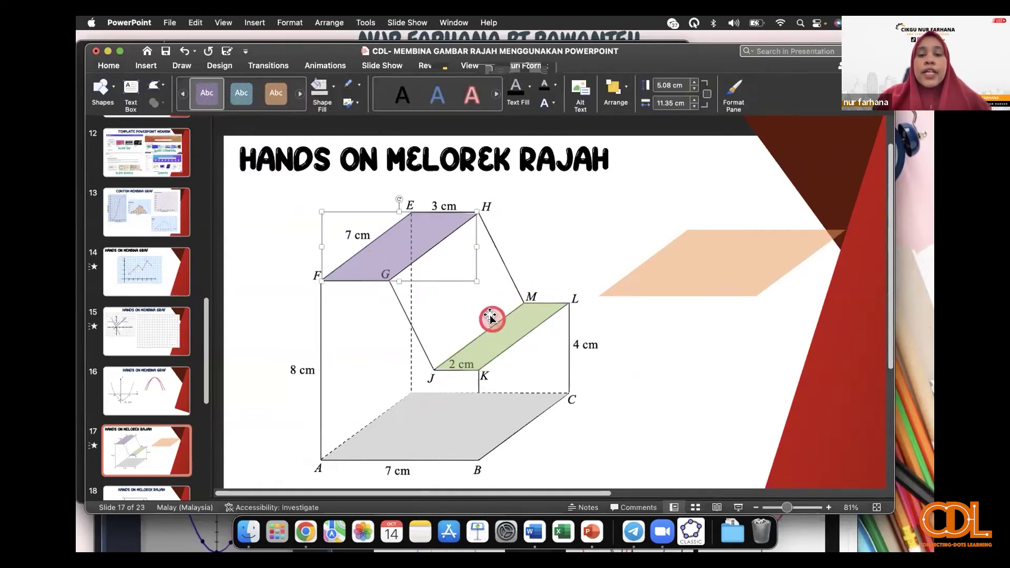
left_click(497, 338, "shift")
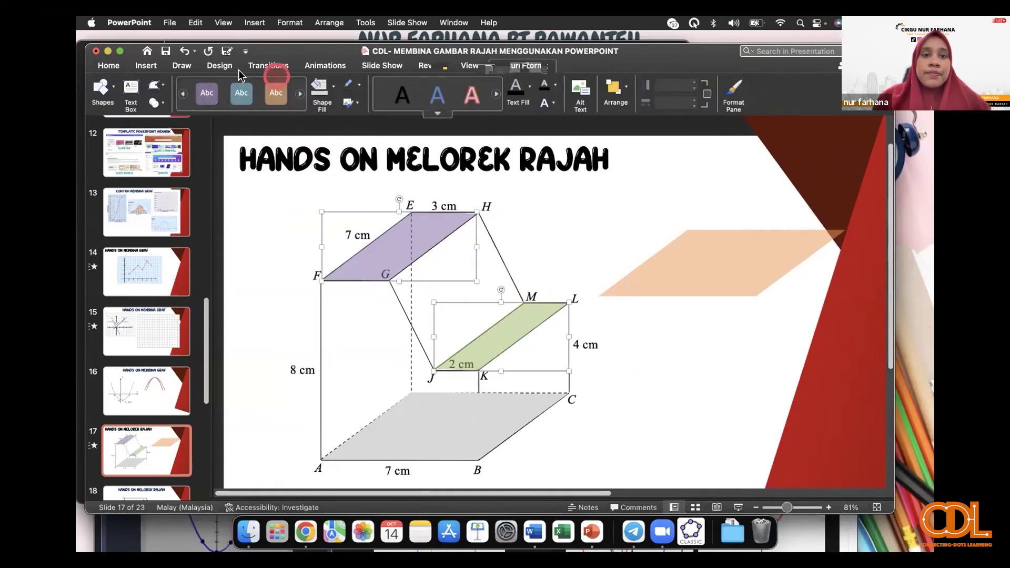
Step: Apply a shared Fly In entrance to the purple and green faces as animation 2
left_click(325, 66)
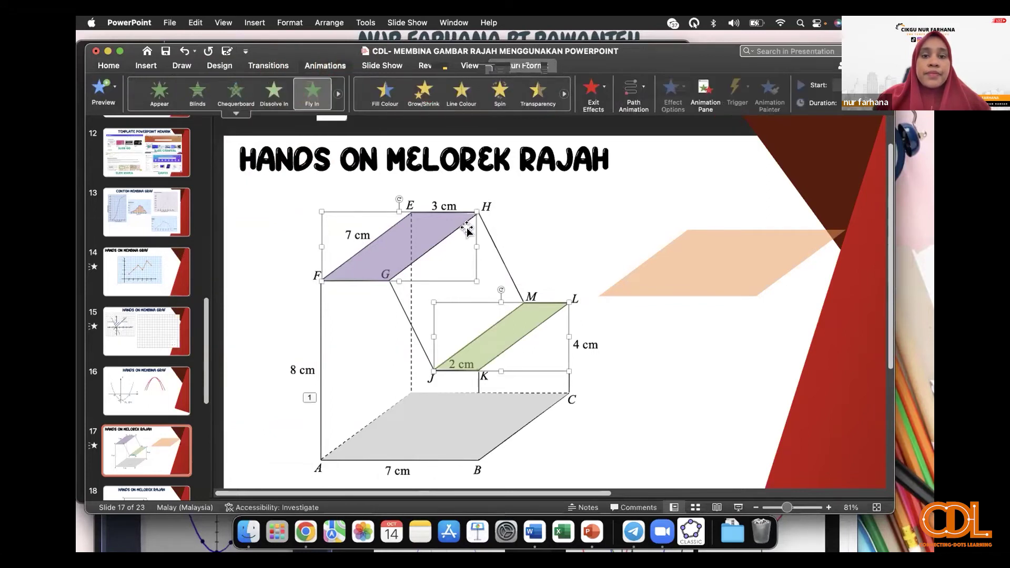
left_click(604, 367)
left_click(599, 254)
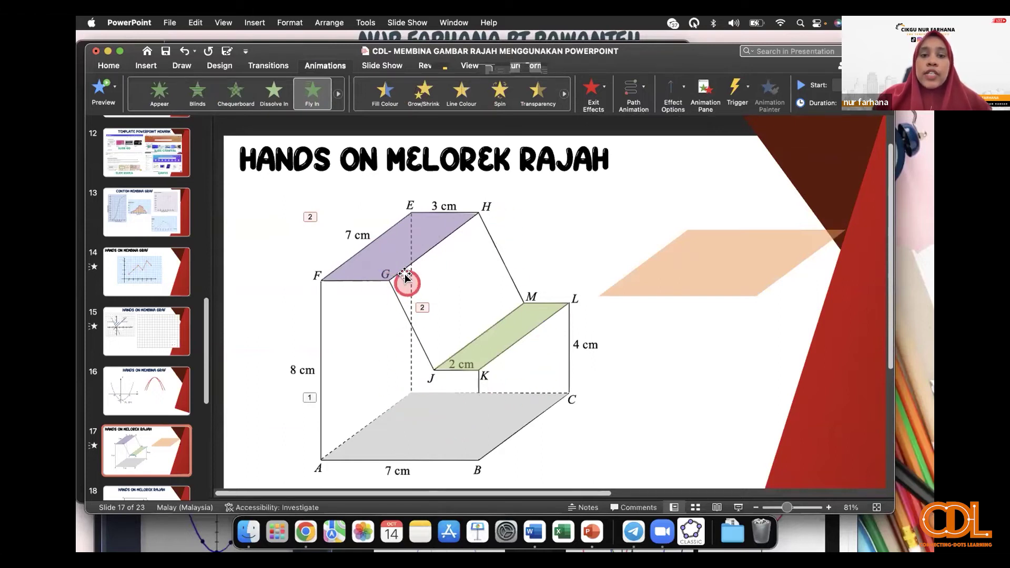
Step: Delete the spare orange parallelogram
left_click(764, 268)
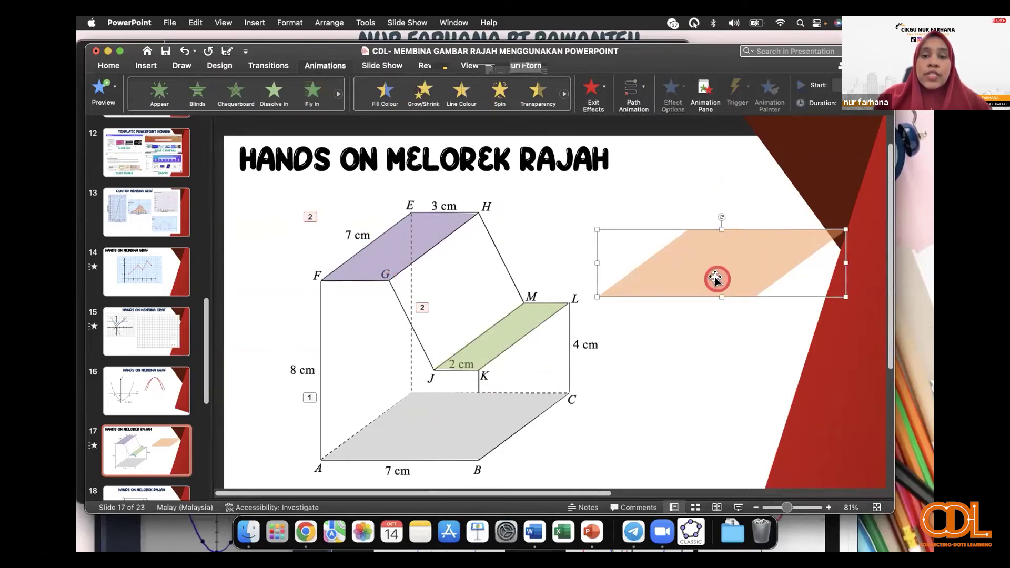
key("Delete")
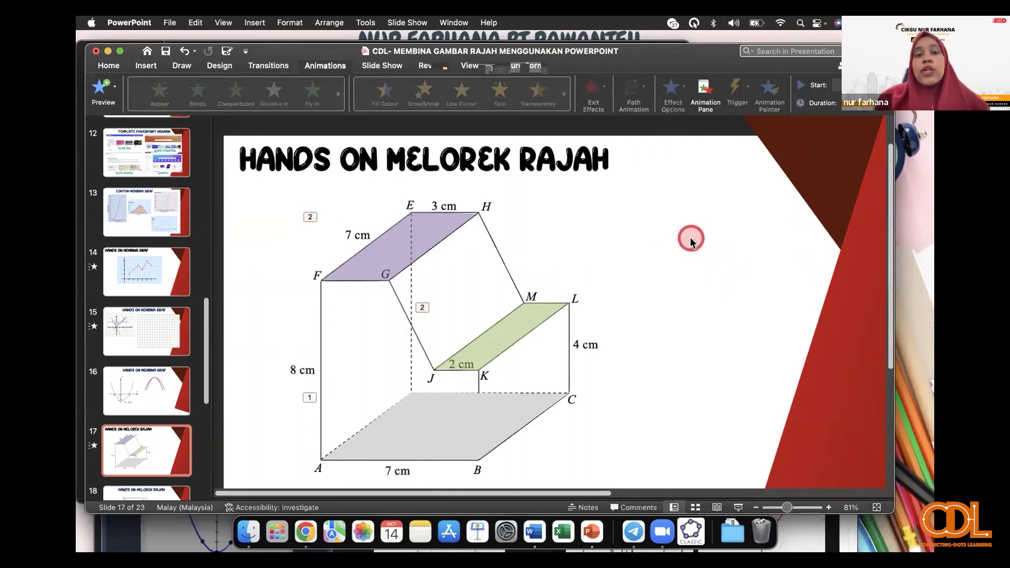
scroll(539, 313, "down", 2)
left_click(459, 41)
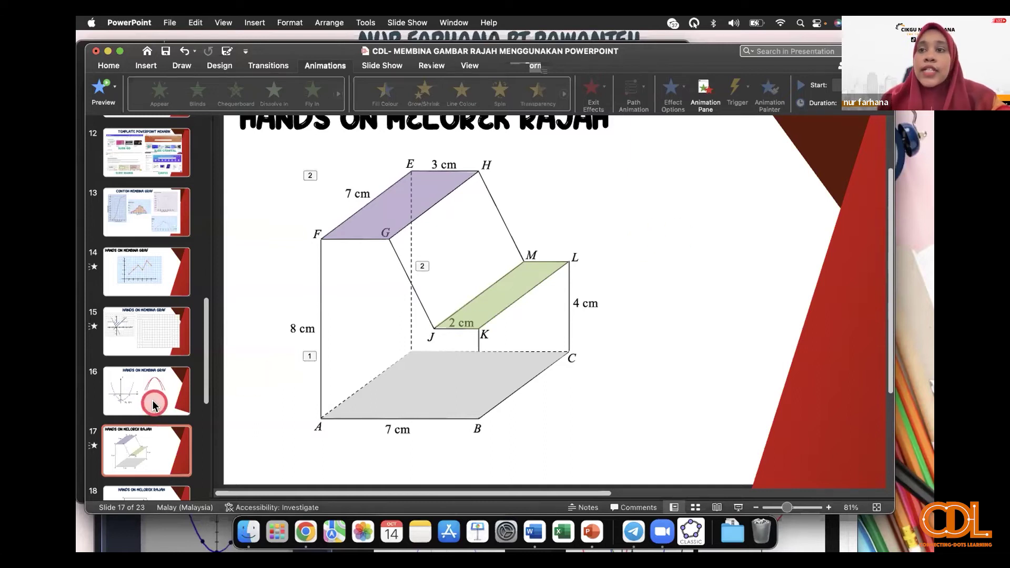
scroll(153, 404, "down", 2)
scroll(150, 413, "down", 1)
scroll(147, 421, "down", 2)
scroll(146, 418, "up", 1)
scroll(149, 414, "up", 2)
Step: Go to slide 18, 'HANDS ON MELOREK RAJAH', with the rectangle A, ellipse B and triangle C diagram
left_click(132, 469)
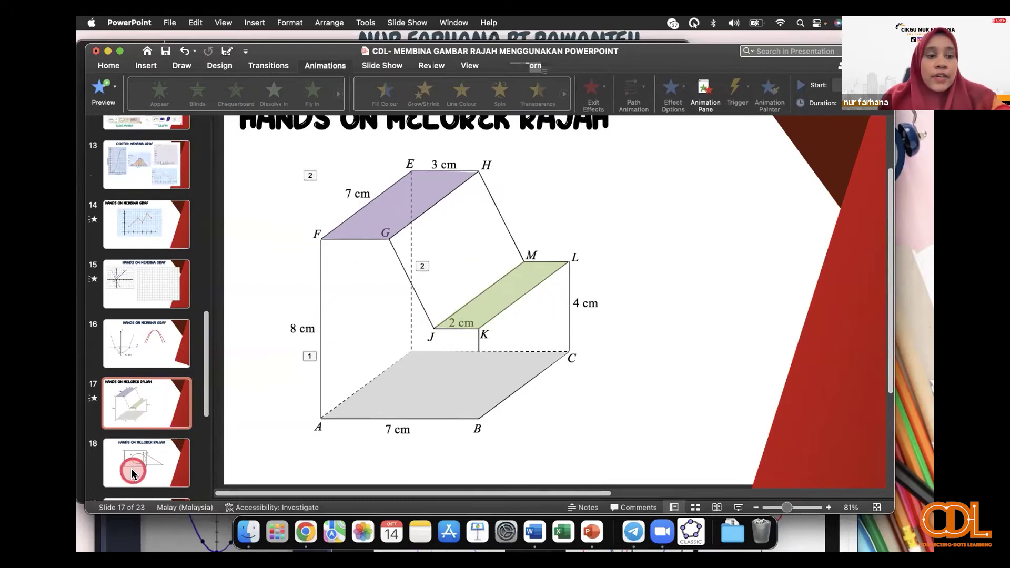
left_click(568, 250)
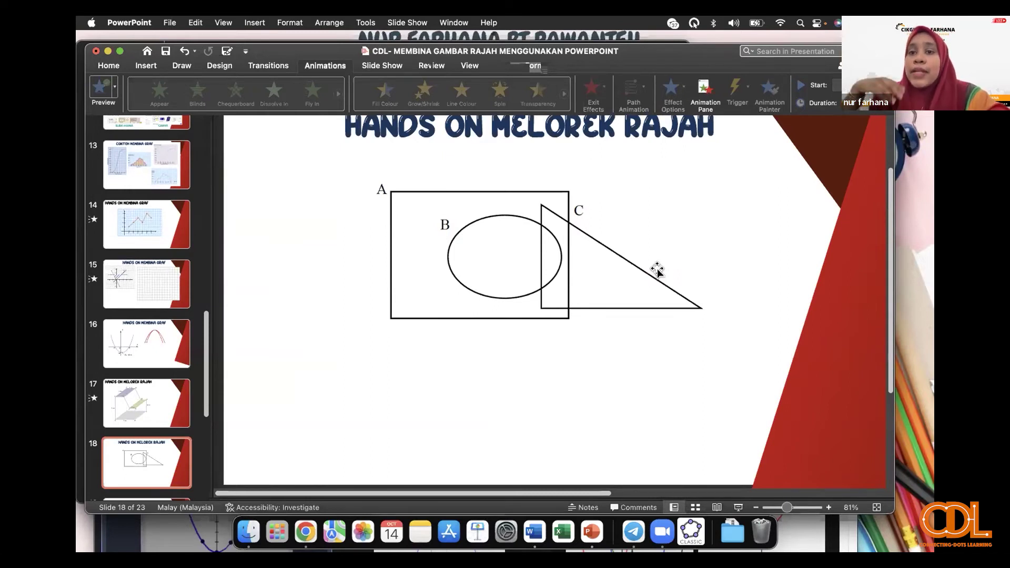
left_click_drag(684, 43, 687, 43)
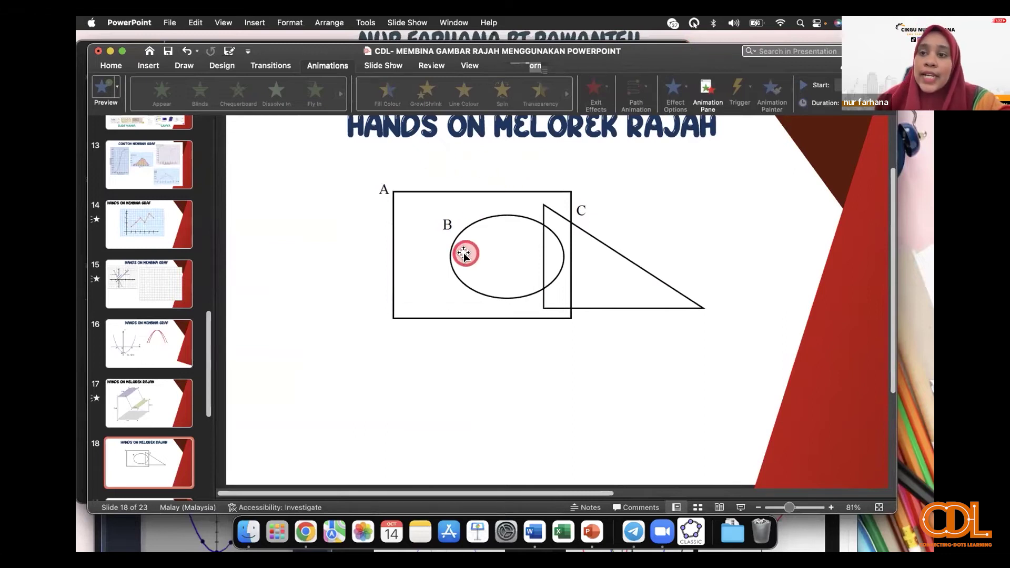
left_click(143, 65)
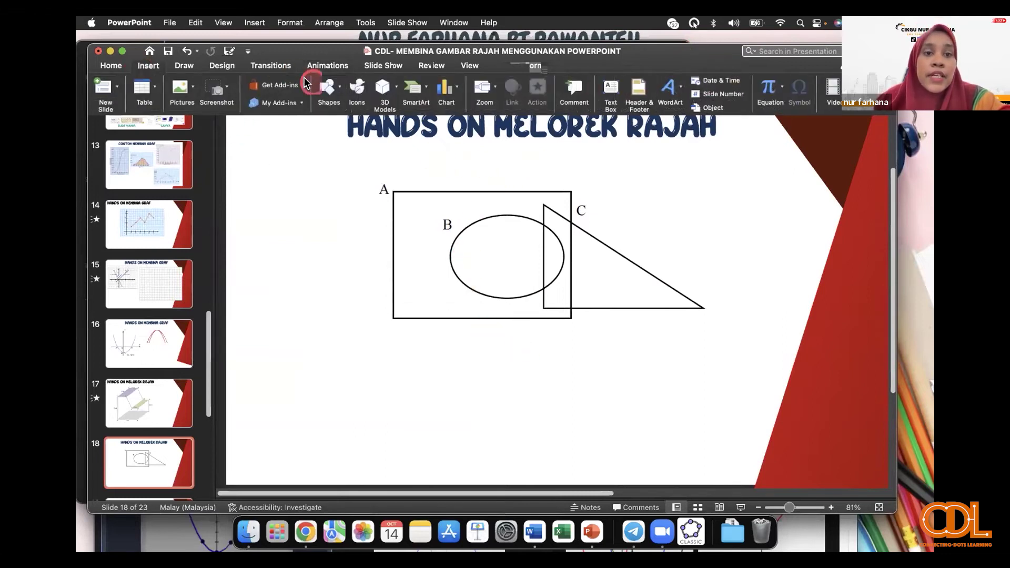
Step: Draw an oval sized over ellipse B and give it a light-blue style
left_click(331, 85)
left_click(423, 123)
left_click(474, 241)
mouse_move(492, 255)
left_mouse_down()
mouse_move(470, 253)
mouse_move(563, 255)
left_mouse_up()
left_click_drag(507, 237, 506, 215)
left_click_drag(507, 271, 507, 299)
left_click(238, 101)
left_click(238, 112)
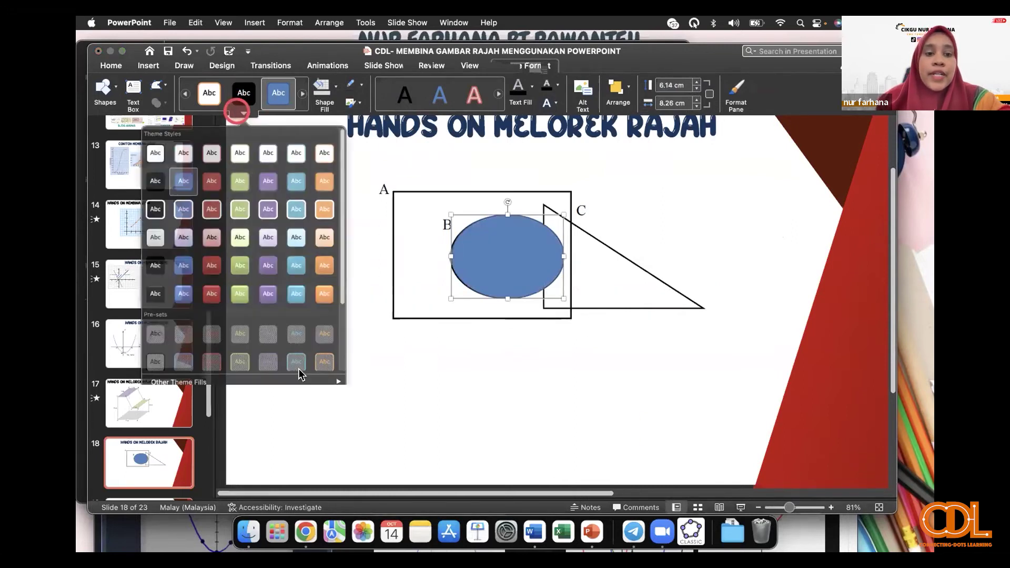
left_click(294, 296)
left_click(559, 202)
left_click(321, 206)
Step: Draw a right triangle positioned and sized over triangle C
left_click(148, 67)
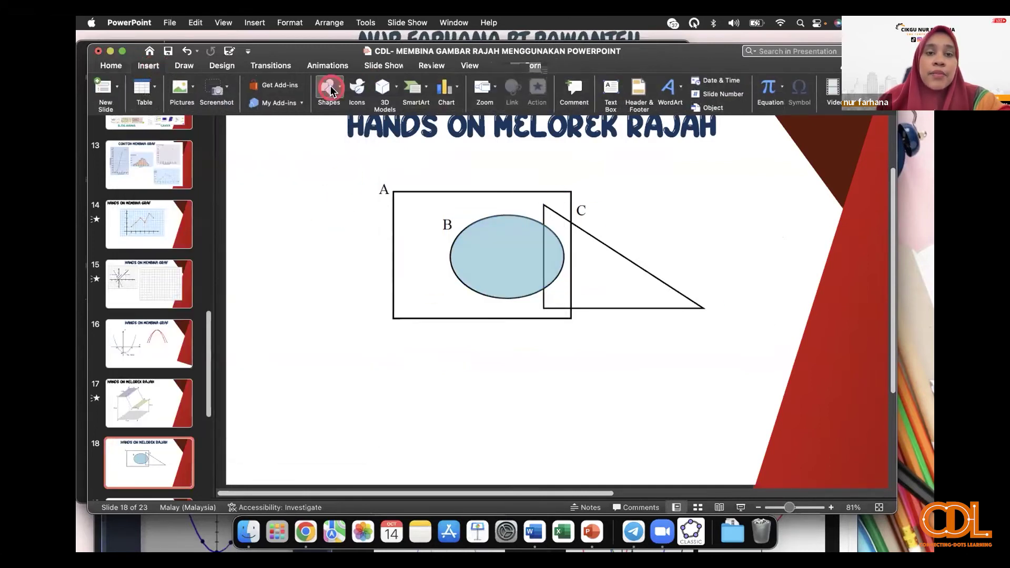
left_click(326, 87)
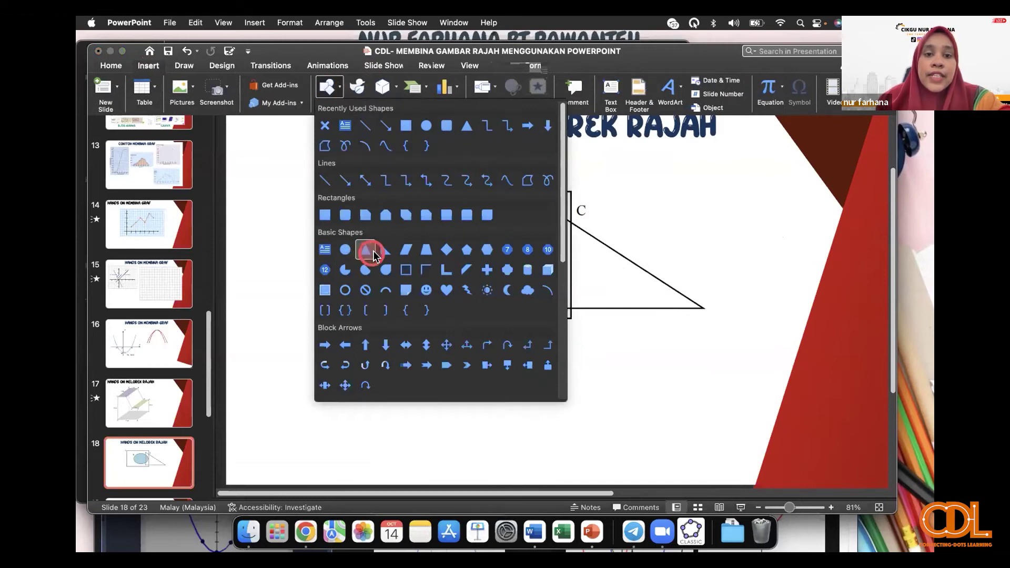
left_click(386, 249)
left_click(544, 211)
mouse_move(561, 235)
left_mouse_down()
mouse_move(553, 230)
mouse_move(699, 305)
left_mouse_up()
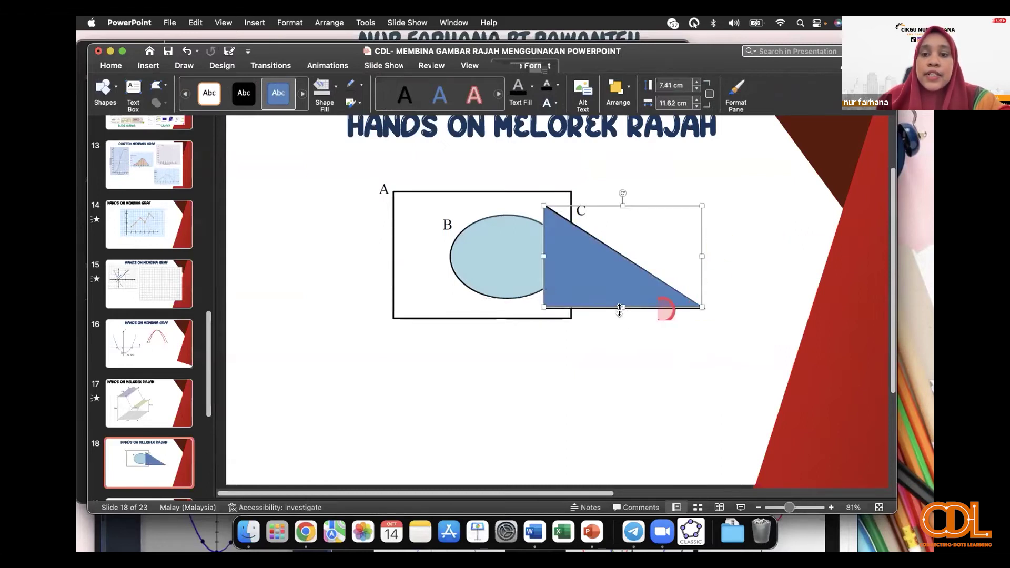
left_click_drag(622, 307, 621, 306)
left_click(712, 217)
Step: Give the right triangle a semi-transparent orange style preset
left_click(550, 226)
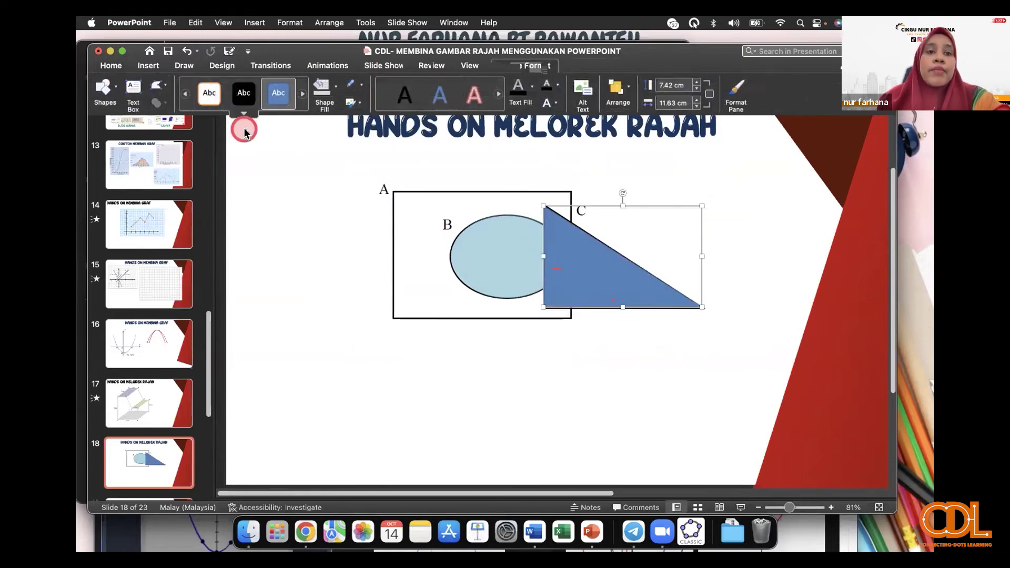
left_click(244, 112)
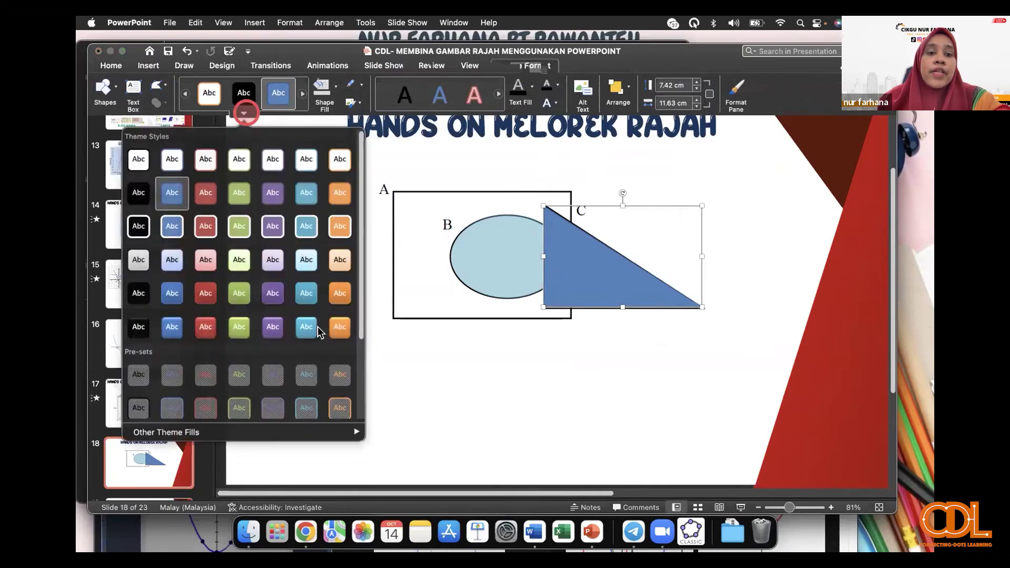
scroll(315, 322, "down", 3)
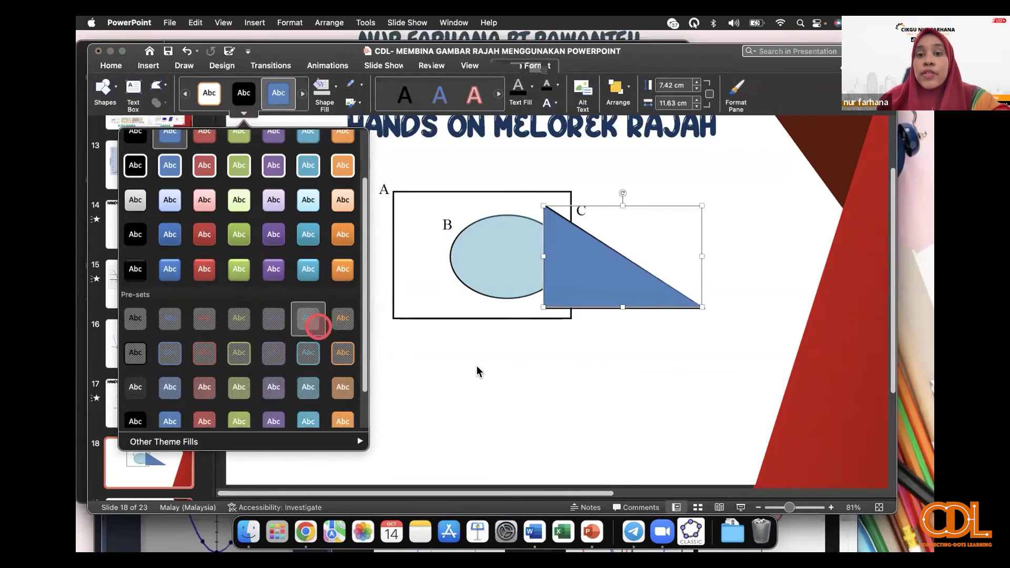
left_click(342, 388)
left_click(478, 366)
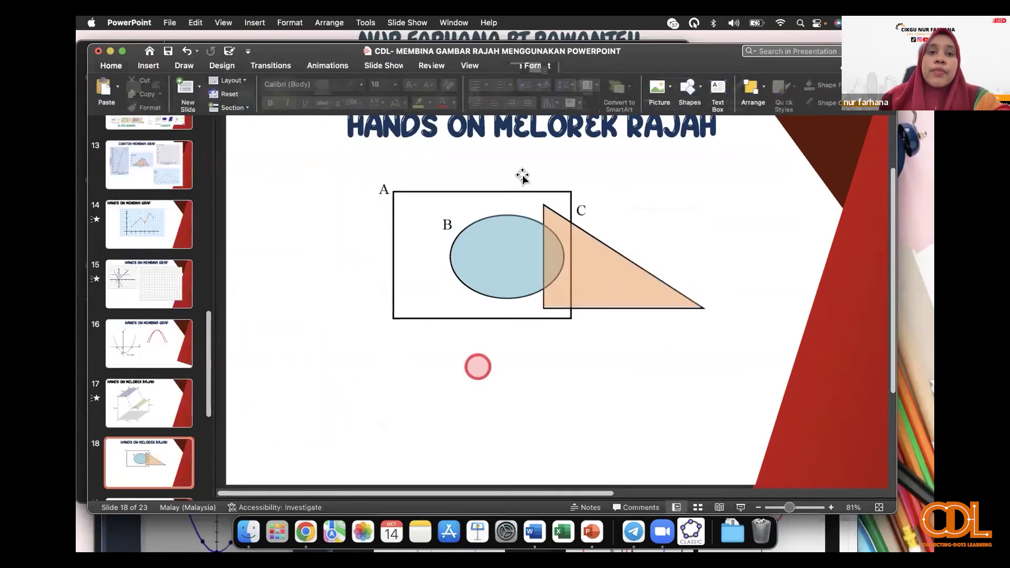
left_click(325, 77)
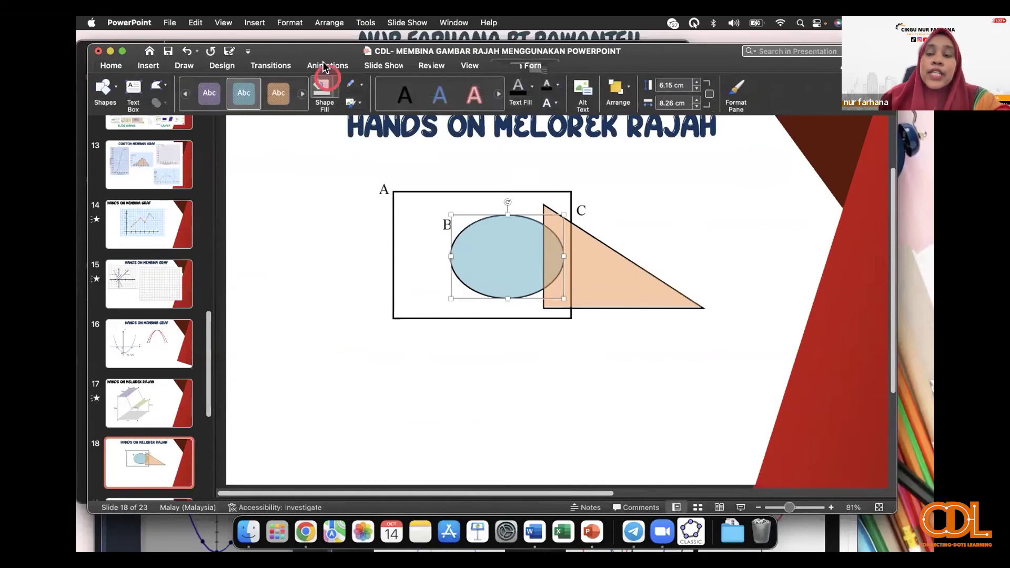
left_click(323, 66)
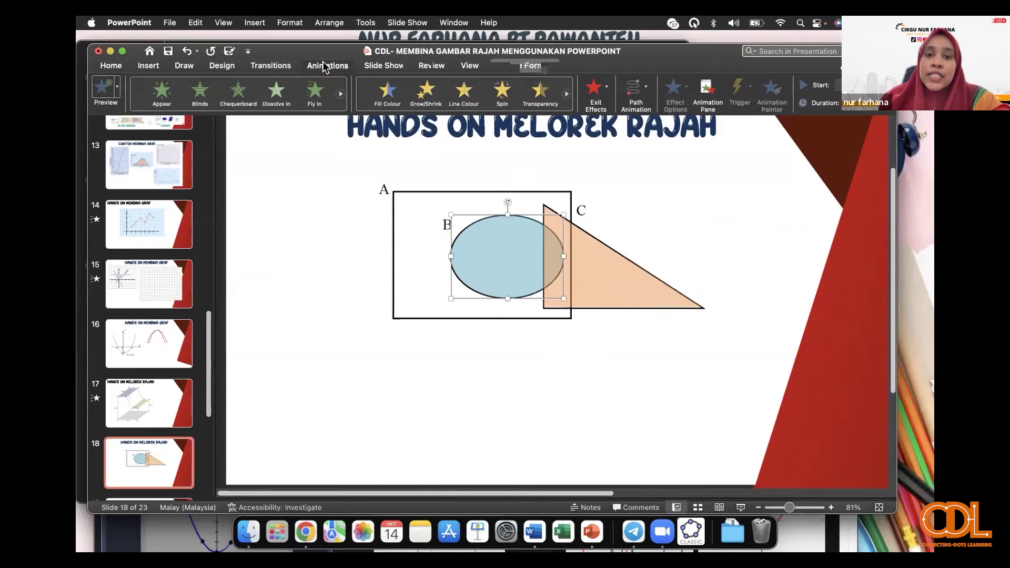
Step: Apply Fly In to the light-blue ellipse as animation 1, then to the orange triangle
left_click(315, 92)
left_click(444, 364)
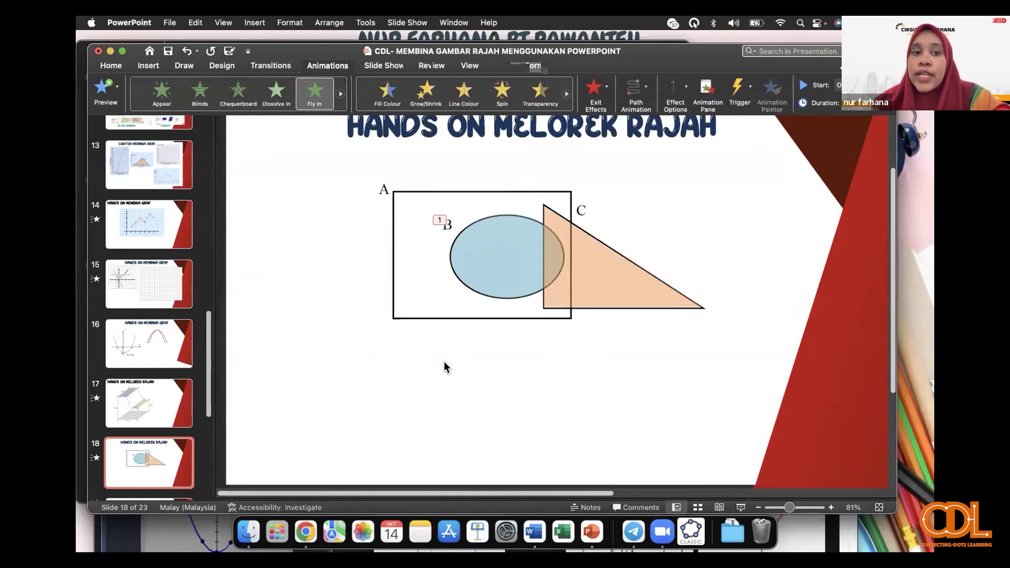
left_click(578, 284)
left_click(312, 97)
left_click(490, 370)
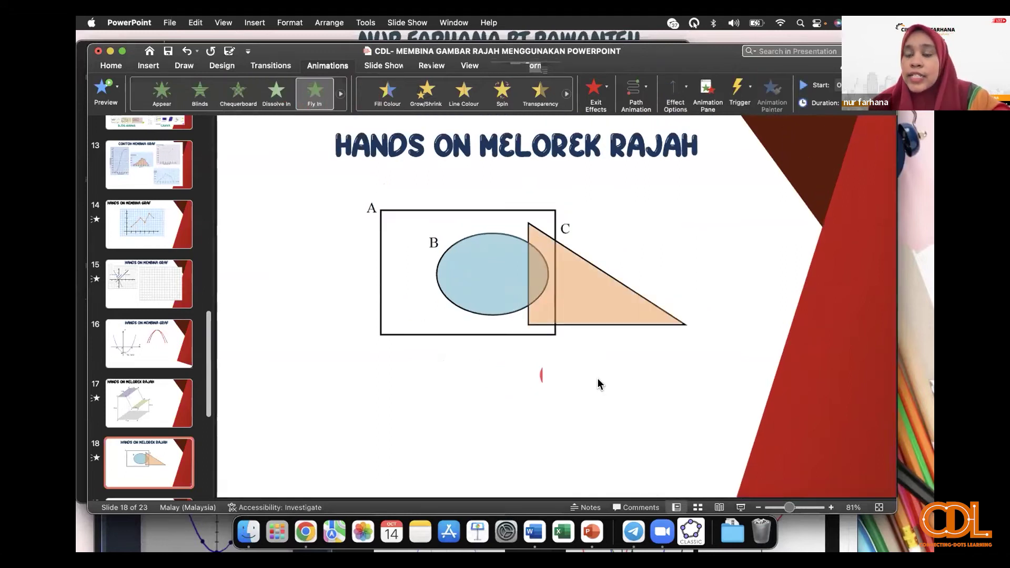
left_click(618, 386)
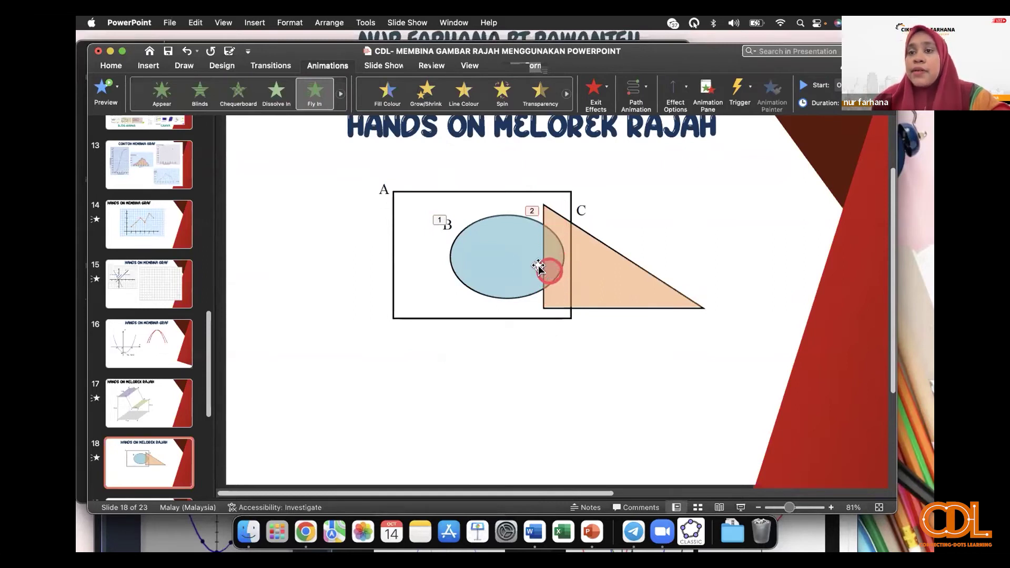
Step: Trace a freeform shape over the ellipse–triangle overlap region
left_click(158, 62)
left_click(329, 87)
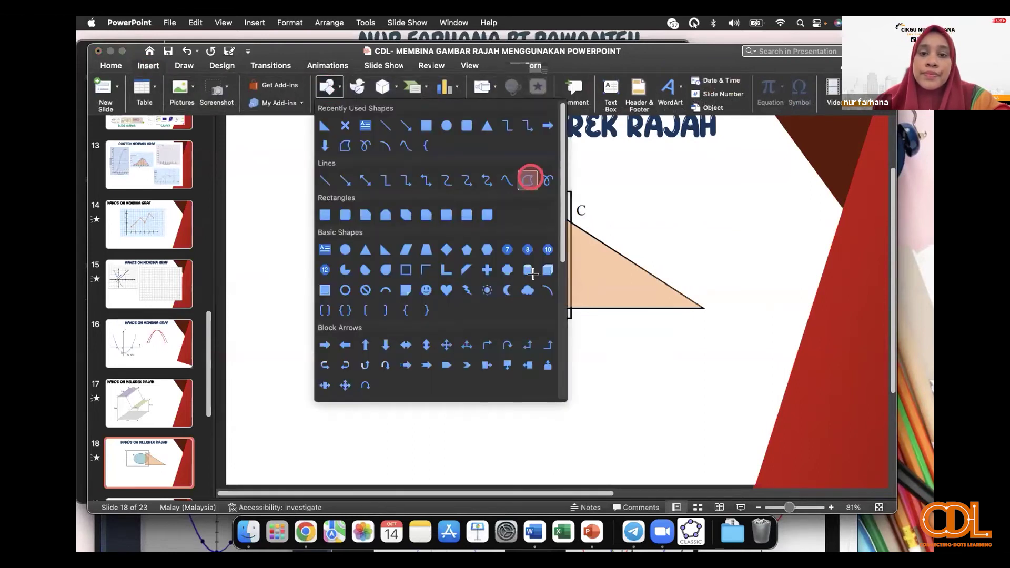
left_click(528, 180)
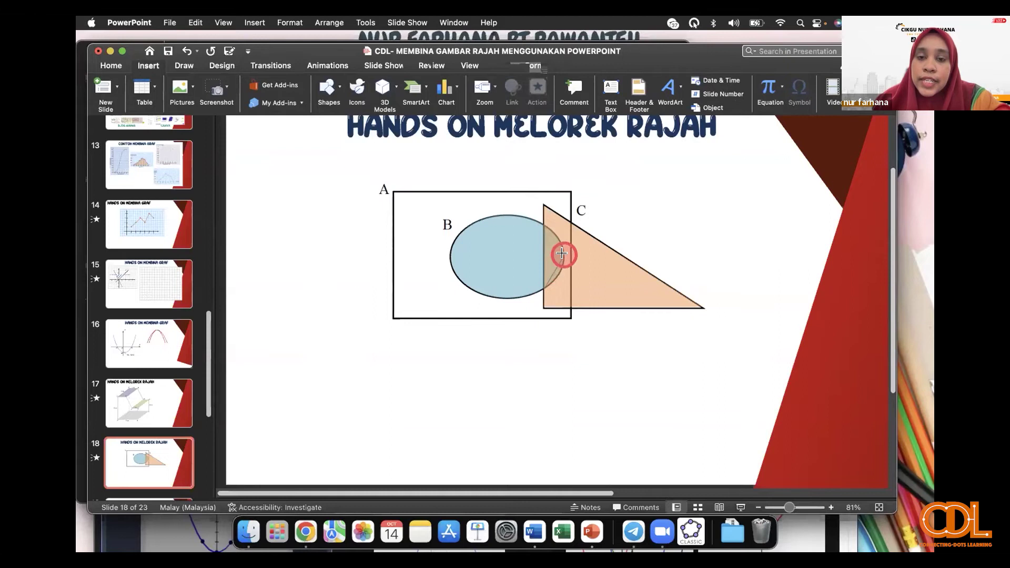
left_click_drag(561, 248, 542, 225)
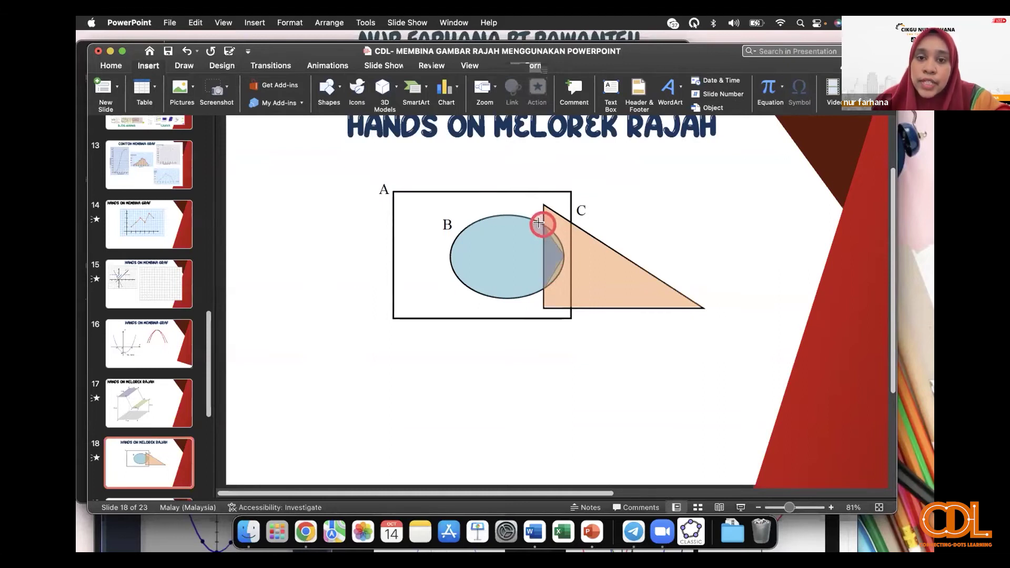
left_click(542, 224)
left_click_drag(789, 507, 804, 507)
Step: With Edit Points, bend the blue piece's right edge into a curve
left_click(617, 383)
left_click(490, 250)
right_click(491, 248)
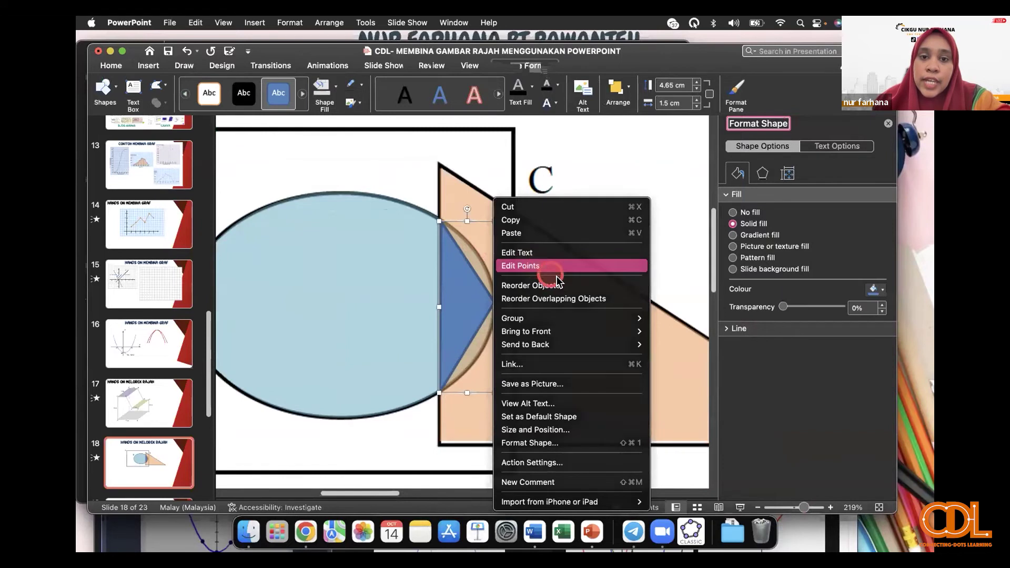
left_click(550, 264)
left_click(494, 302)
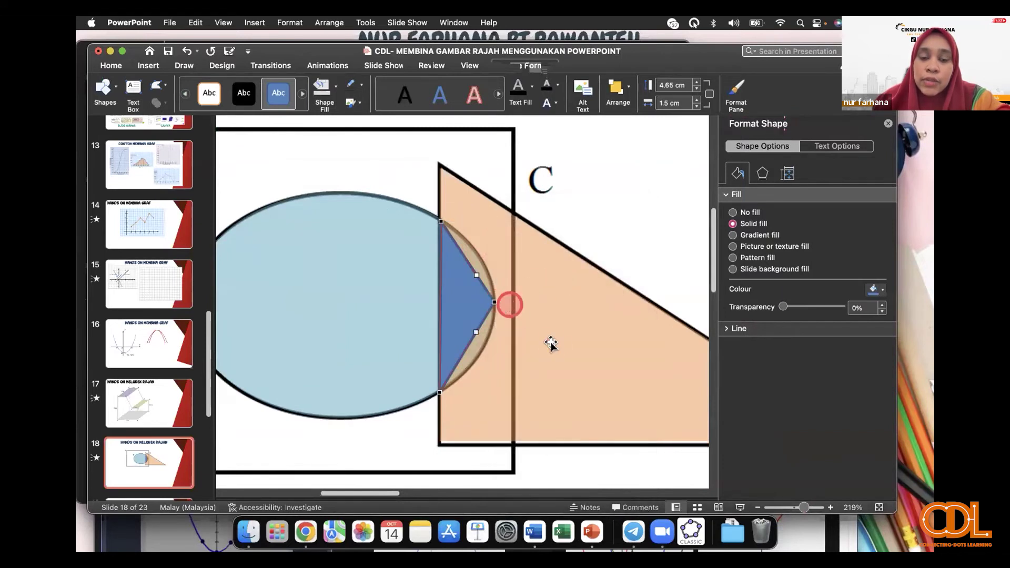
left_click(474, 275)
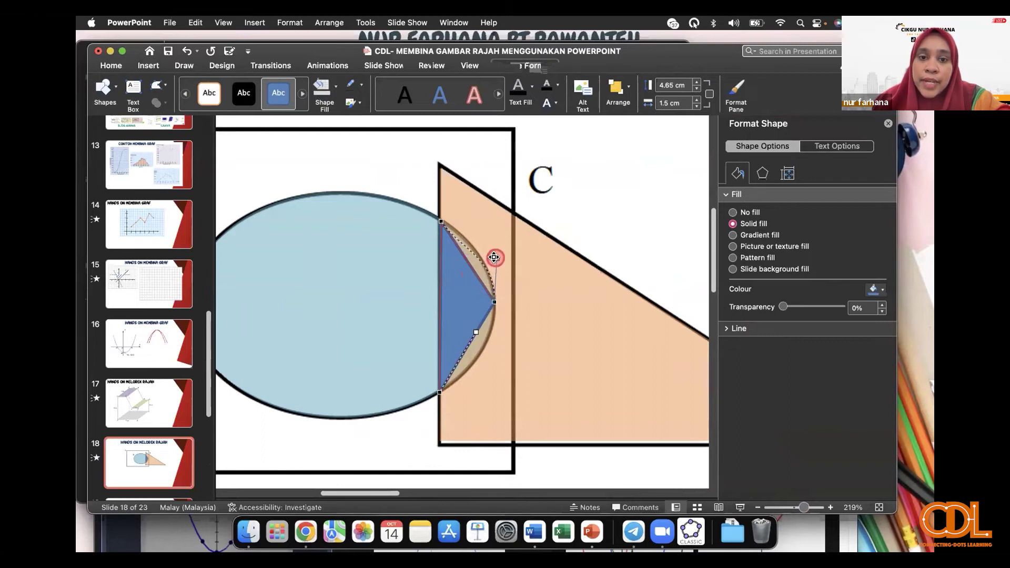
left_click_drag(493, 256, 496, 258)
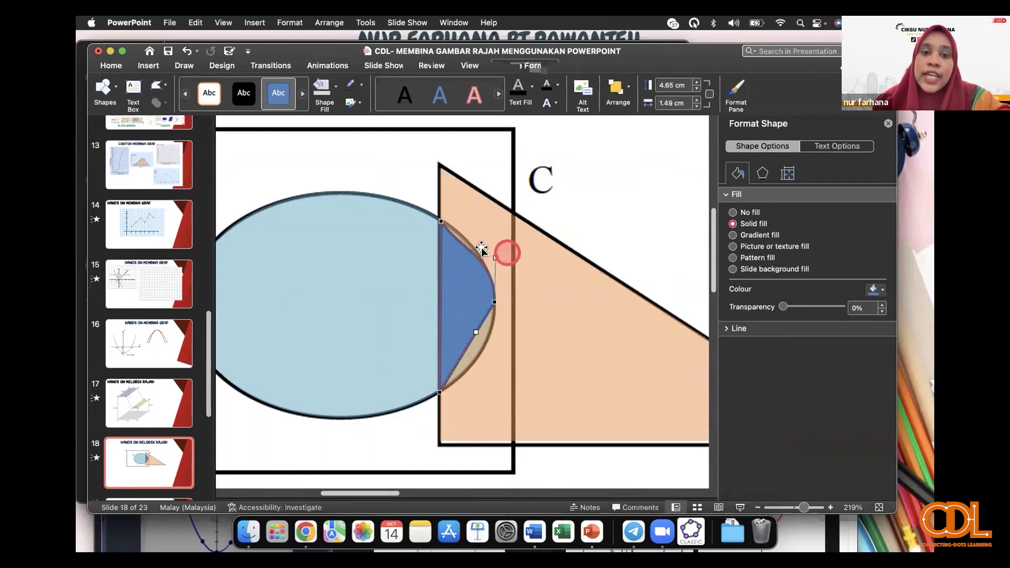
Step: Curve the blue piece's lower edge along the ellipse outline and close the Format pane
left_click(438, 220)
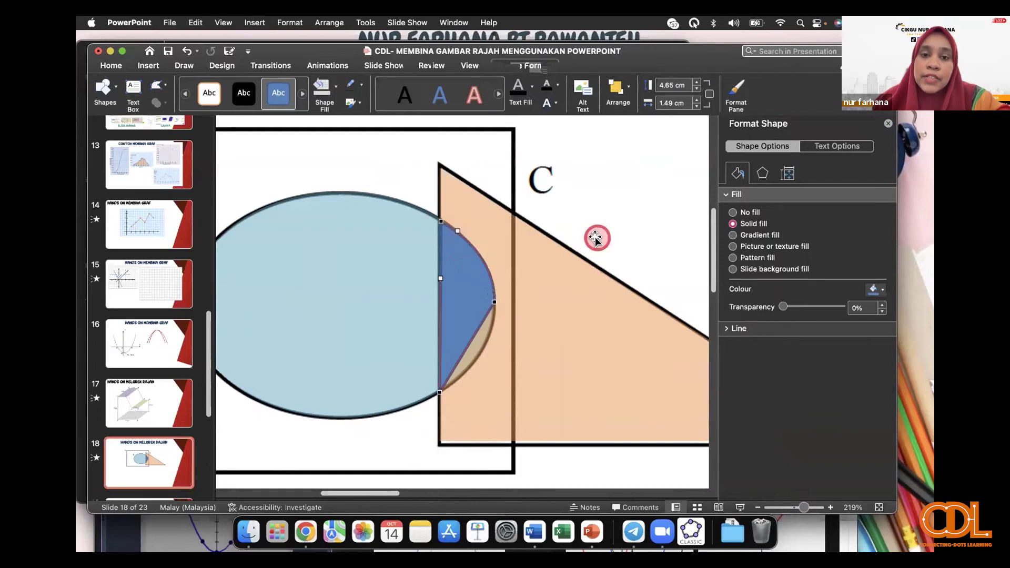
left_click(495, 302)
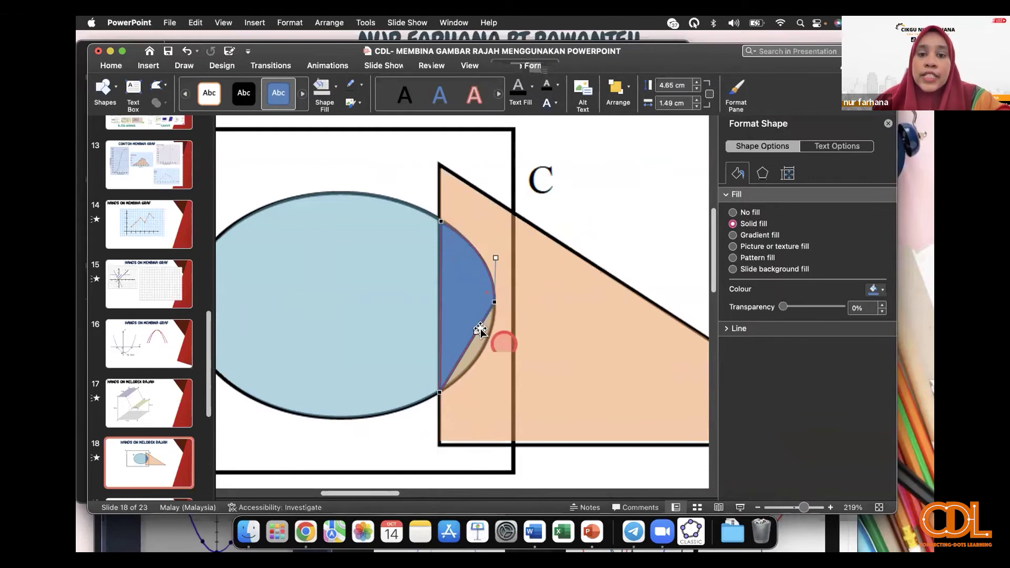
left_click_drag(480, 327, 488, 351)
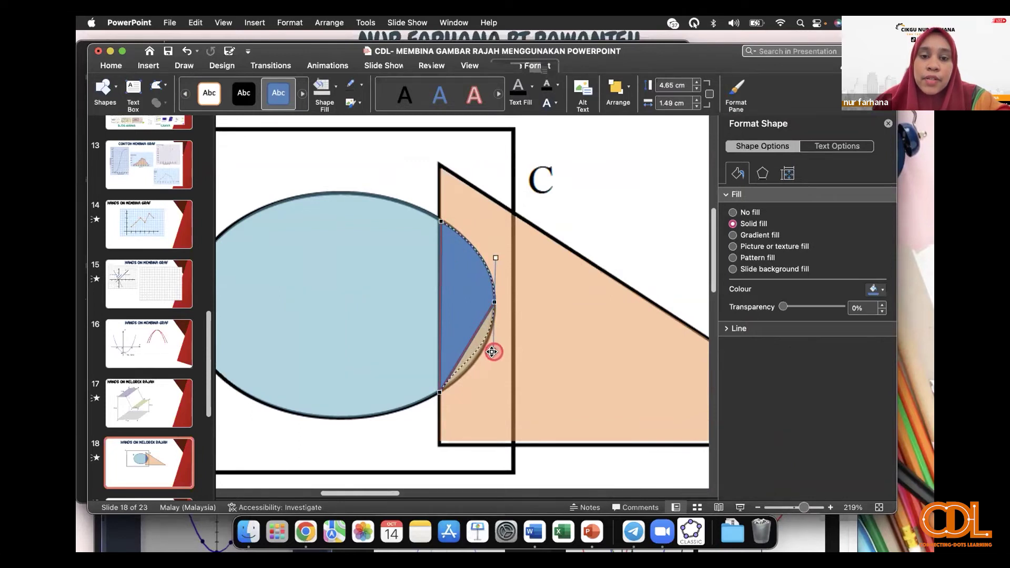
left_click_drag(492, 352, 491, 352)
left_click(443, 390)
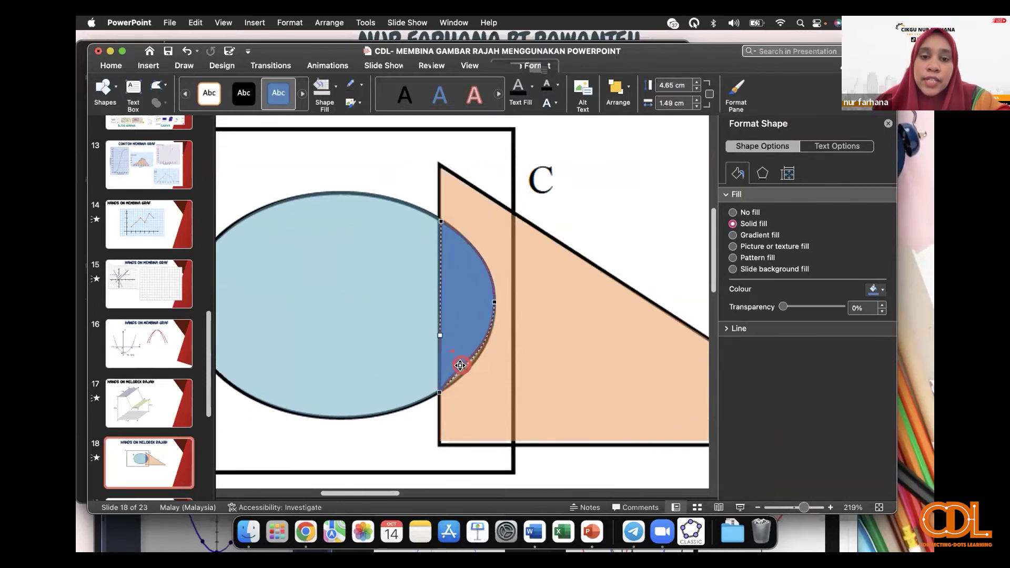
left_click(620, 221)
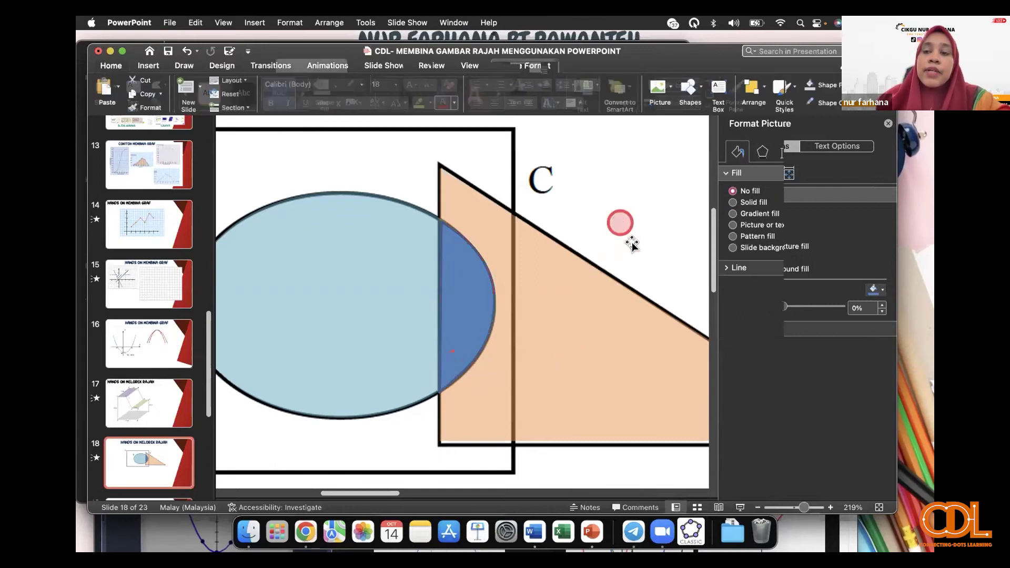
left_click(666, 207)
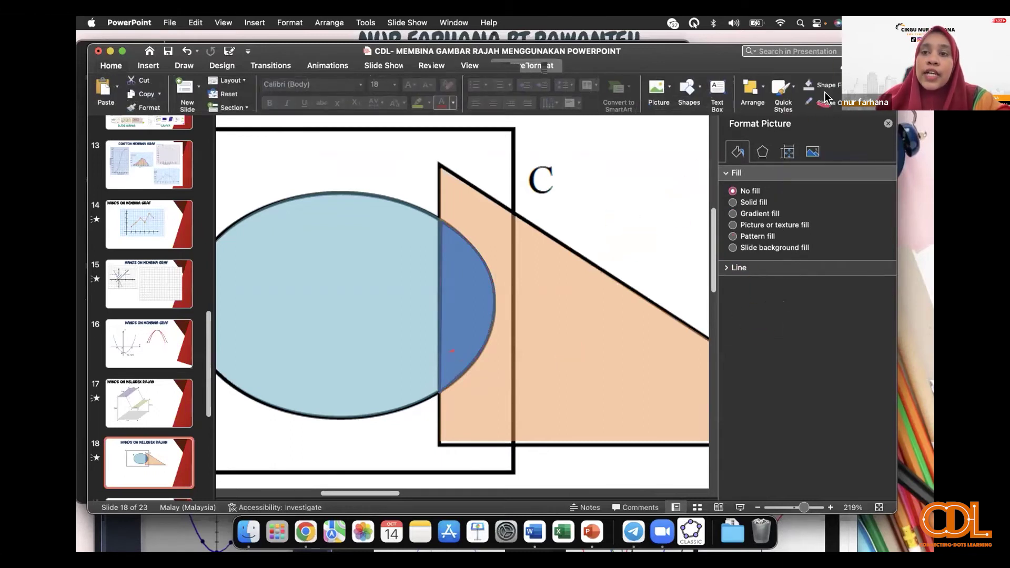
left_click(780, 61)
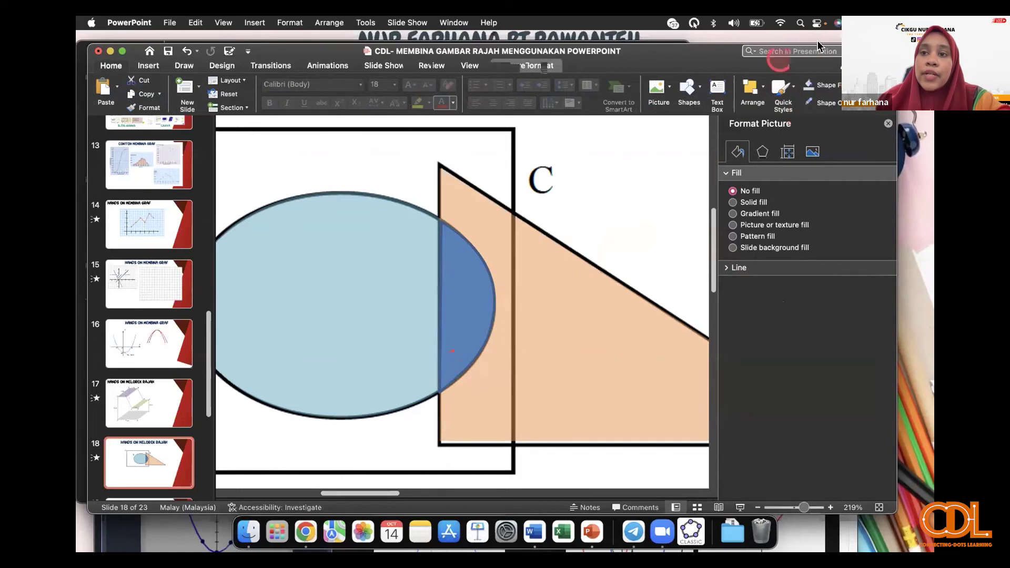
left_click(888, 123)
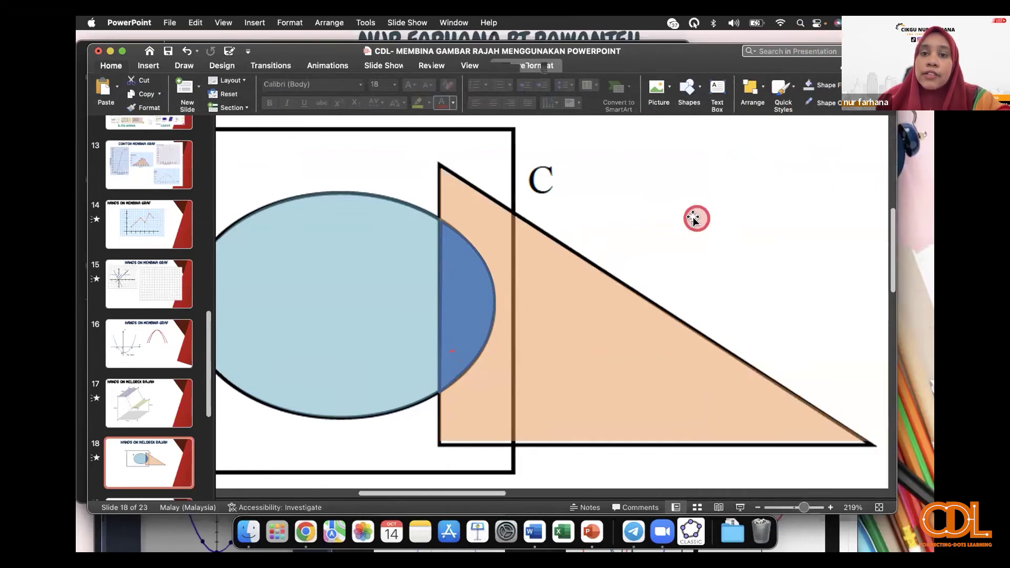
Step: Set the blue overlap piece to a diagonal-stripe pattern fill via Format Shape
left_click(800, 507)
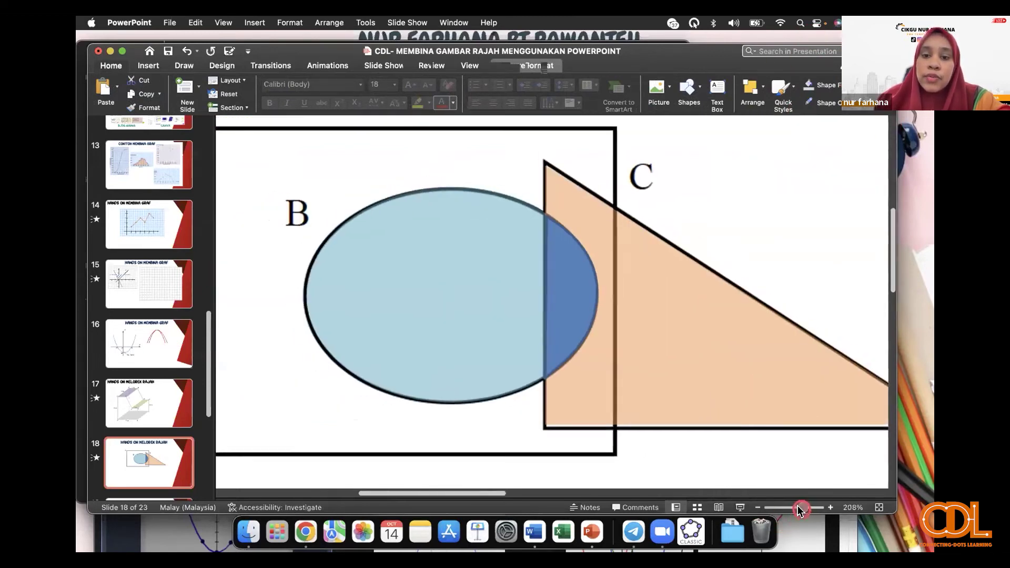
left_click(569, 318)
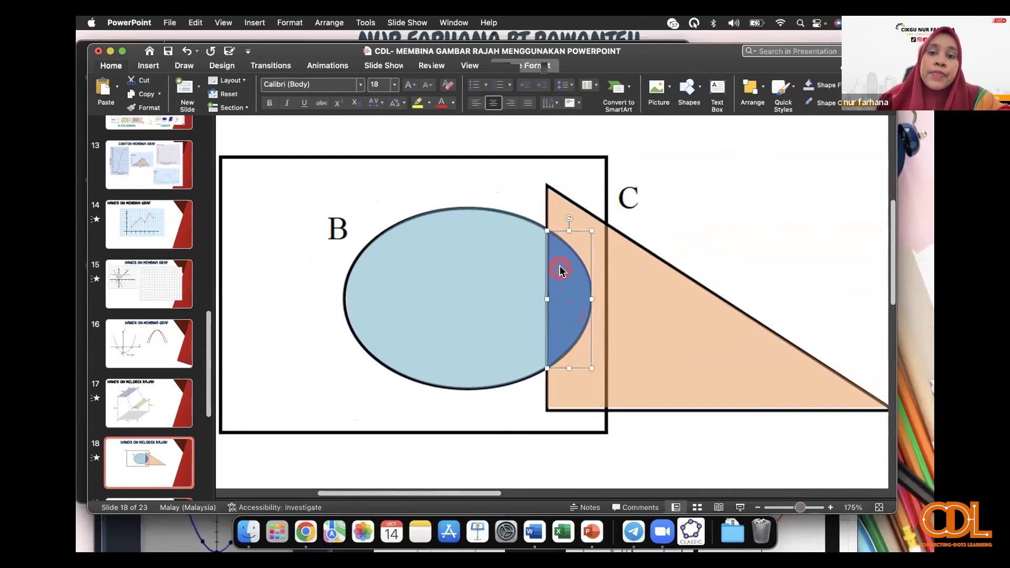
right_click(559, 270)
left_click(618, 442)
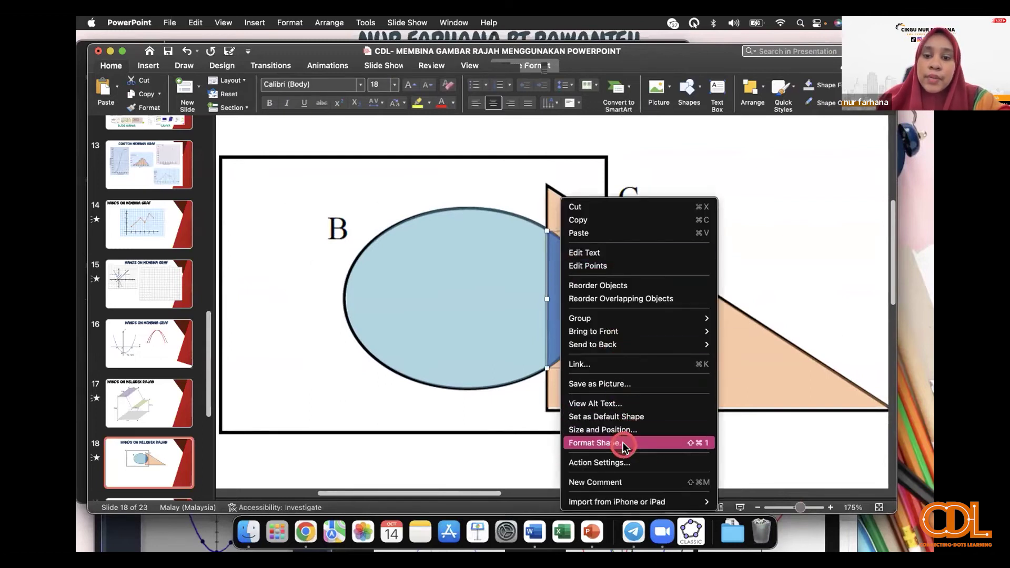
left_click(732, 258)
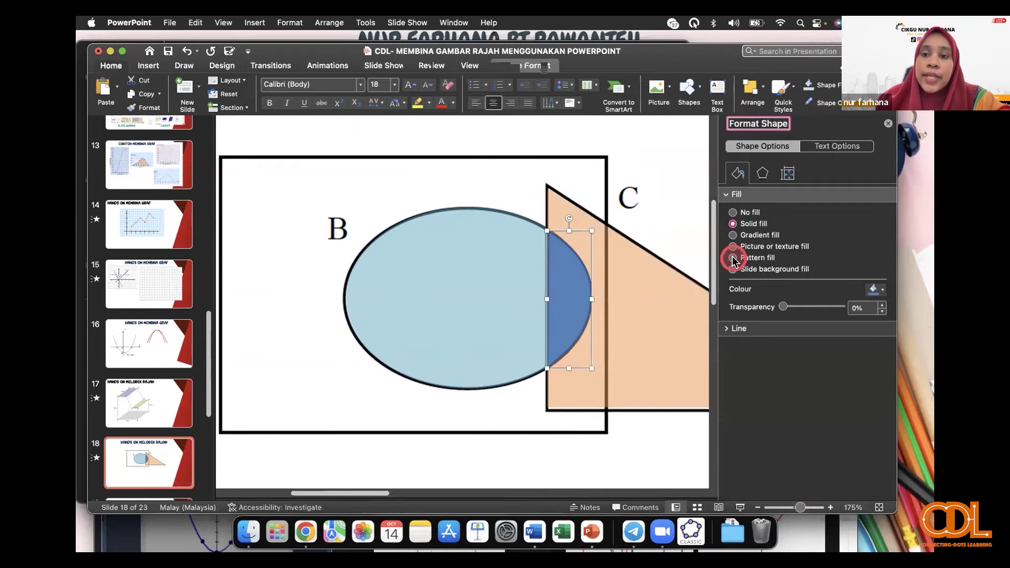
left_click(863, 344)
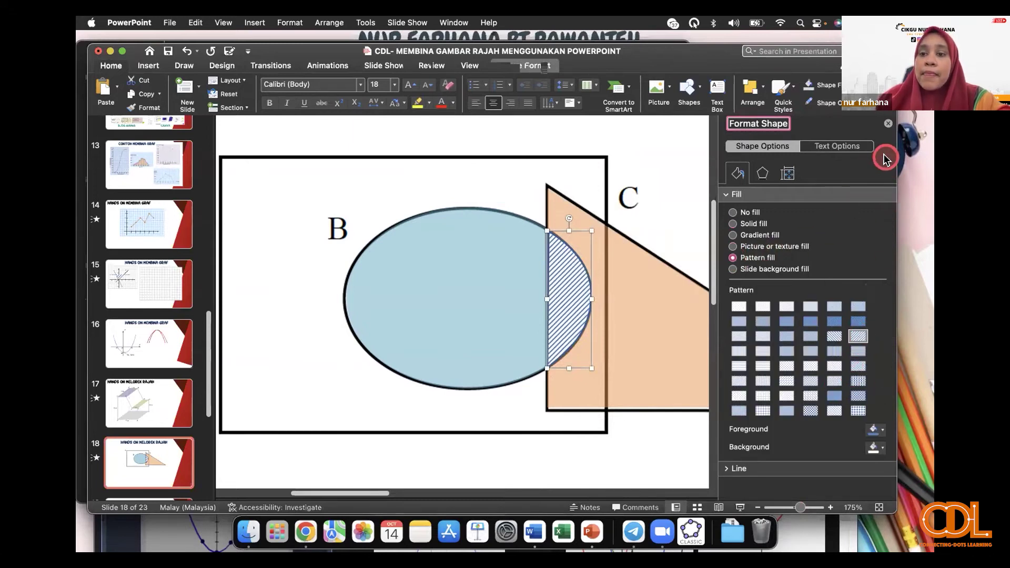
left_click(888, 125)
left_click(714, 215)
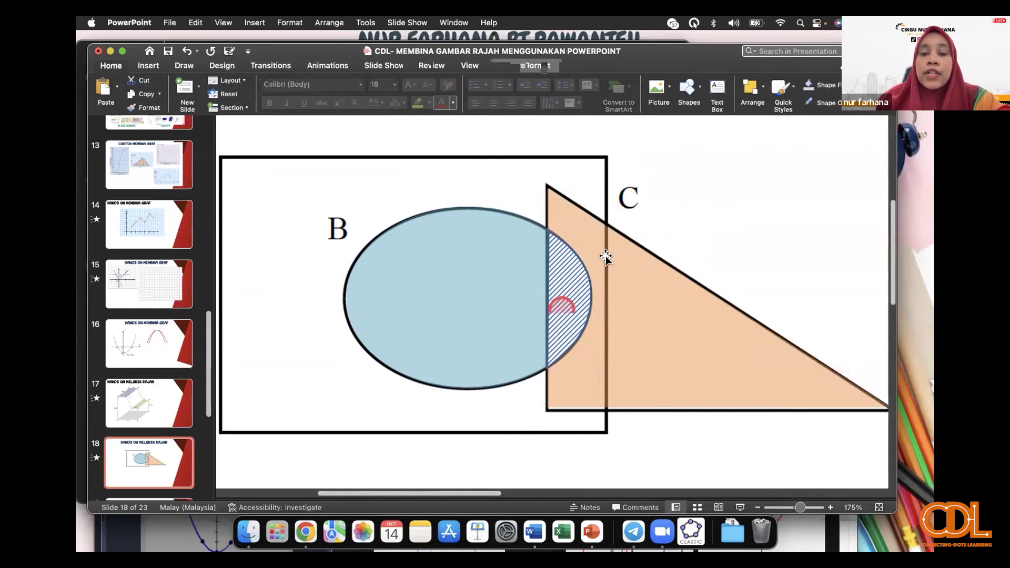
Step: Select ellipse B and triangle C together
left_click(495, 323)
left_click(641, 313)
left_click(425, 311)
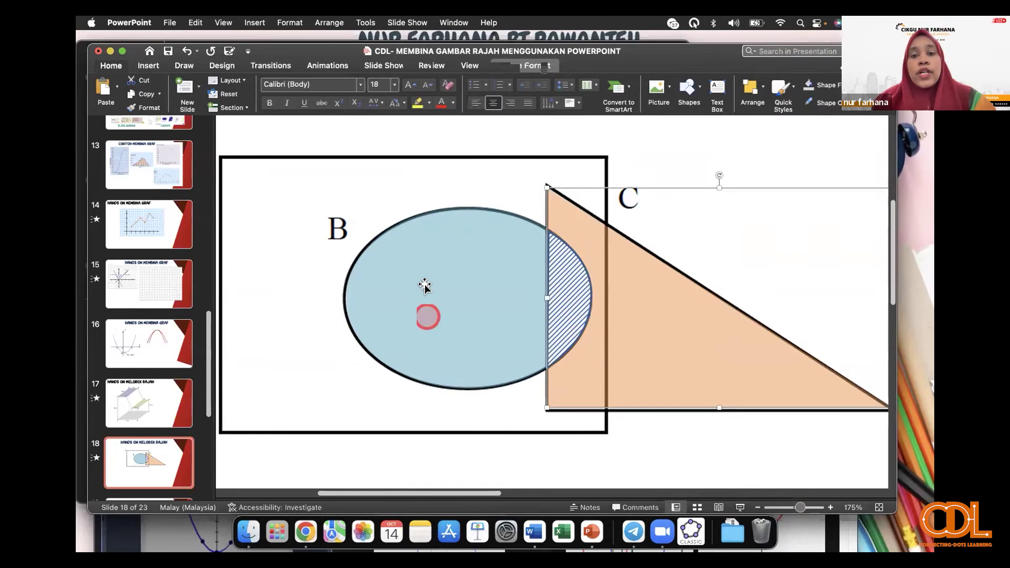
left_click(635, 302)
left_click(561, 314)
left_click(646, 330)
left_click(469, 327)
left_click(635, 339)
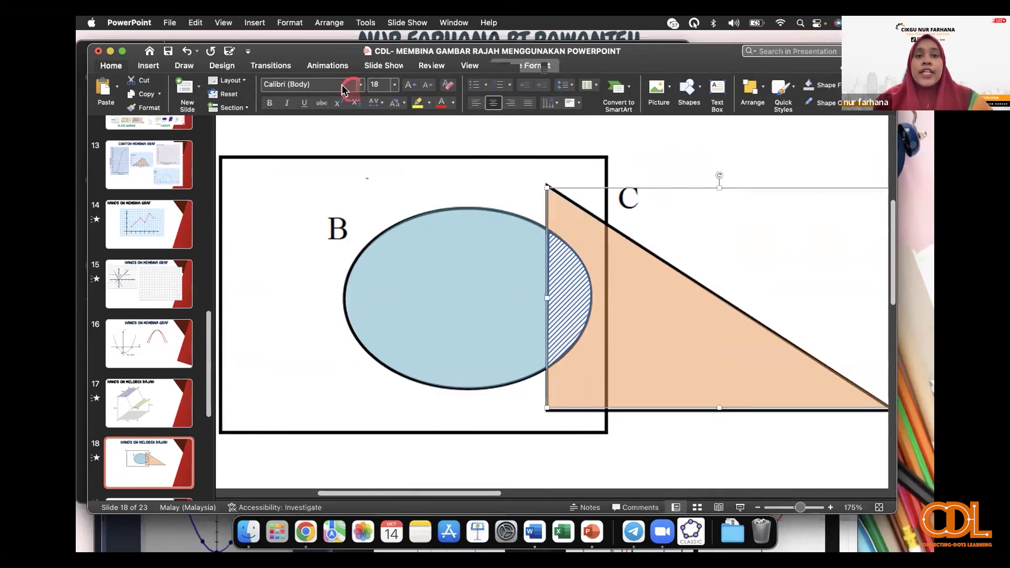
left_click(435, 270)
left_click(639, 314, "shift")
Step: Give ellipse B and triangle C a Dissolve Out exit effect
left_click(319, 65)
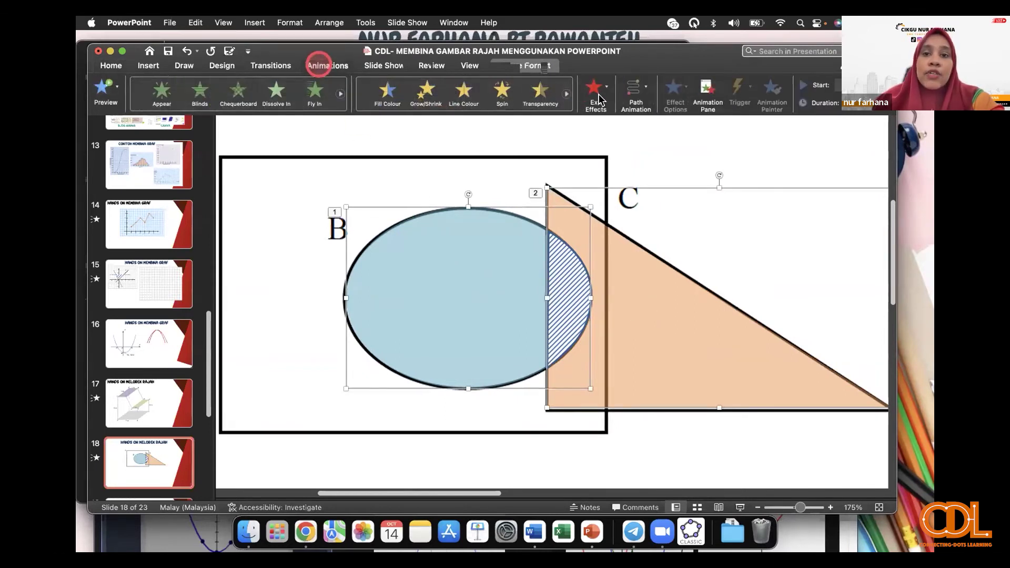
left_click(603, 92)
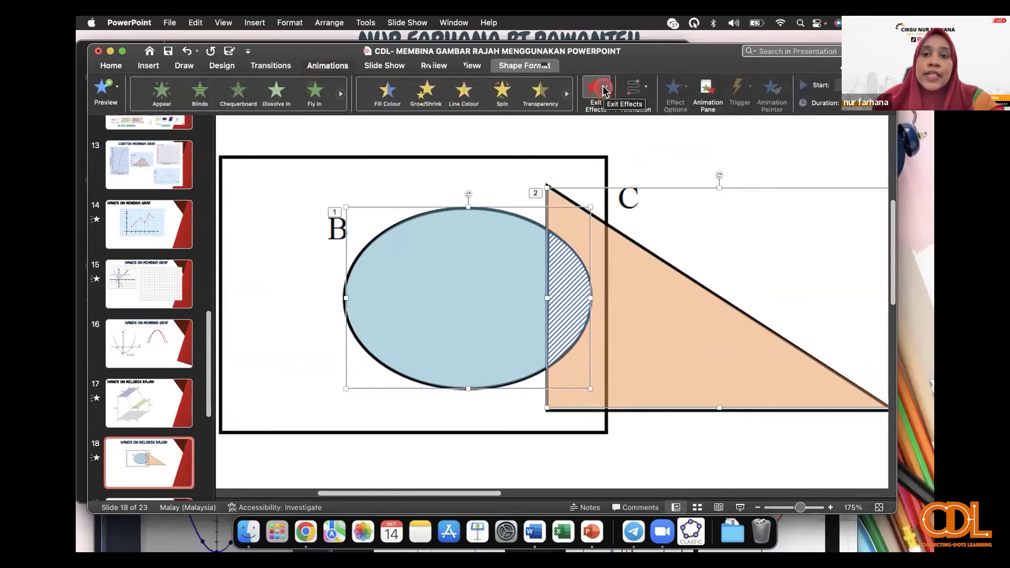
left_click(604, 90)
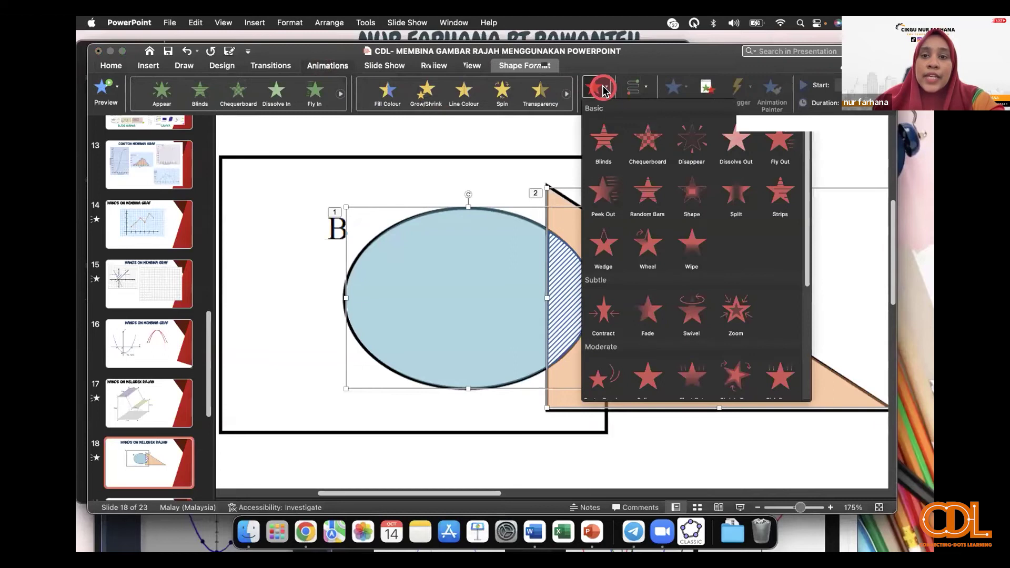
left_click(684, 141)
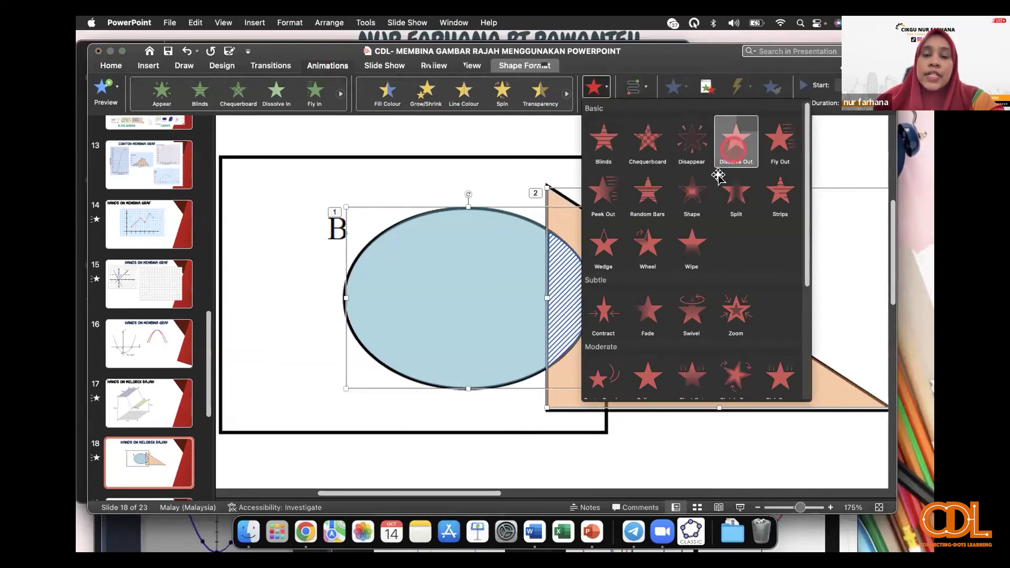
left_click(721, 158)
Step: Give the hatched overlap a Fly In entrance and zoom out to 97%
left_click(542, 283)
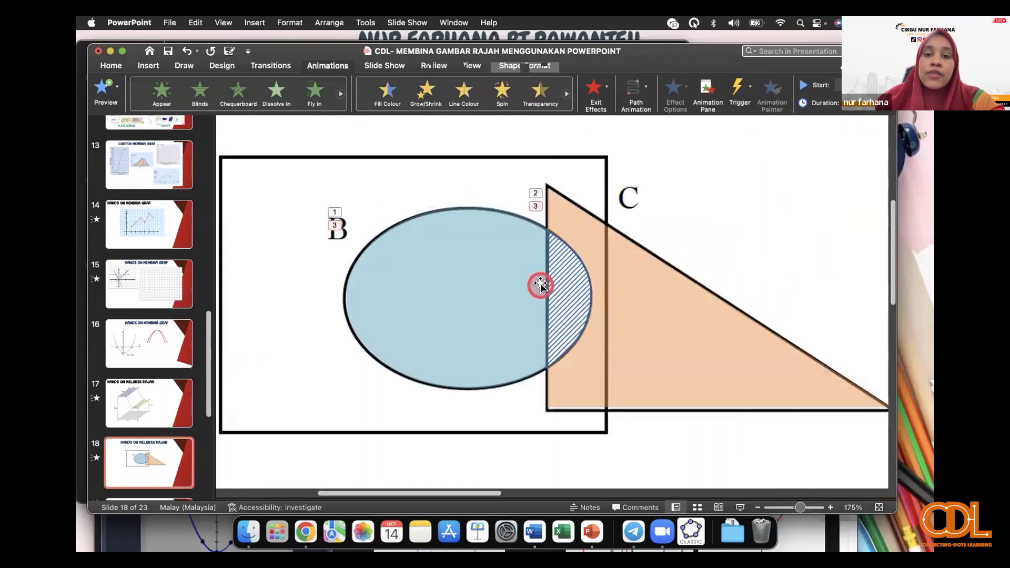
left_click(319, 90)
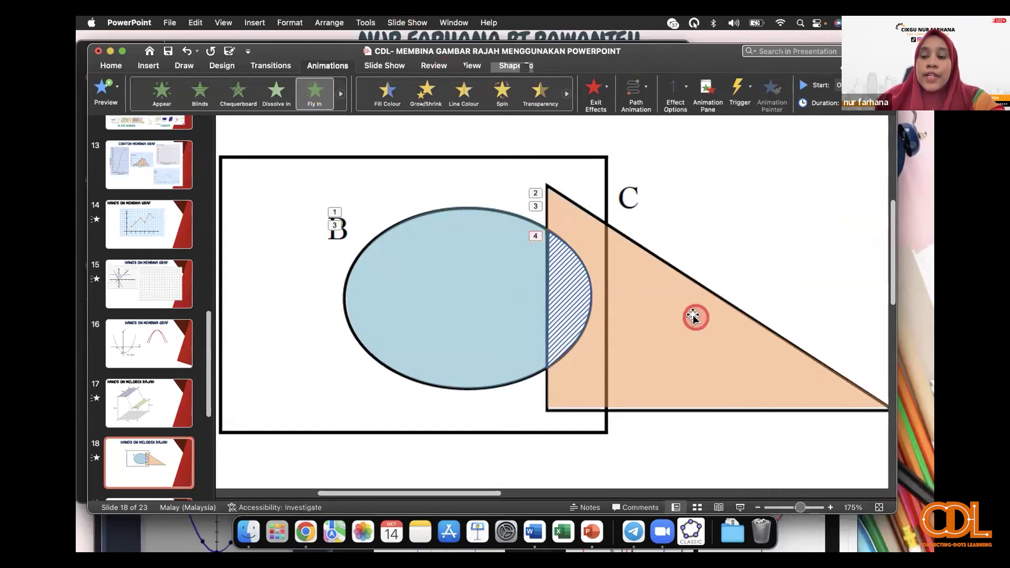
left_click_drag(801, 508, 797, 507)
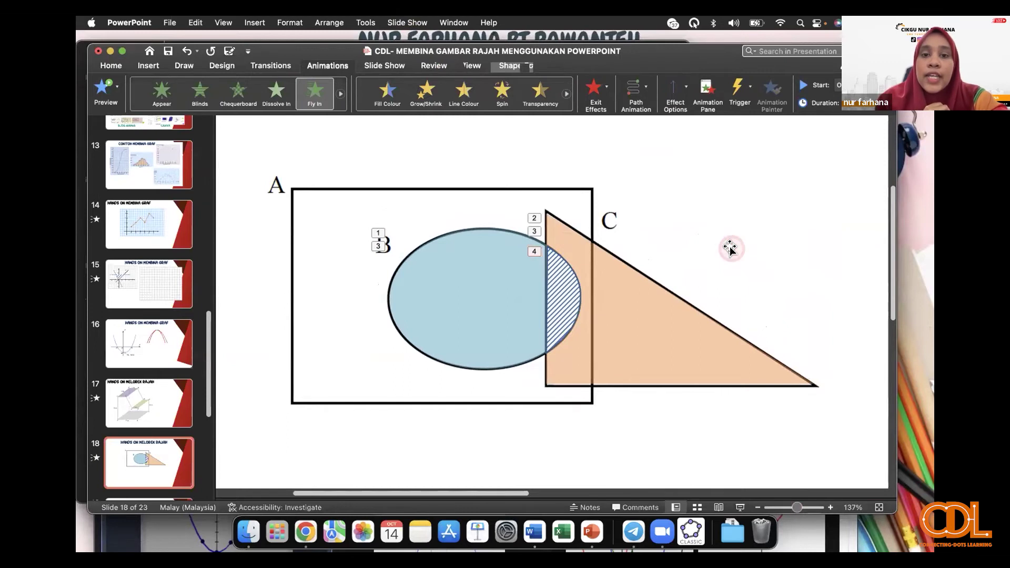
left_click(794, 508)
left_click_drag(795, 509, 793, 509)
Step: Select and deselect the whole diagram picture, then scroll through the slide view
left_click(710, 254)
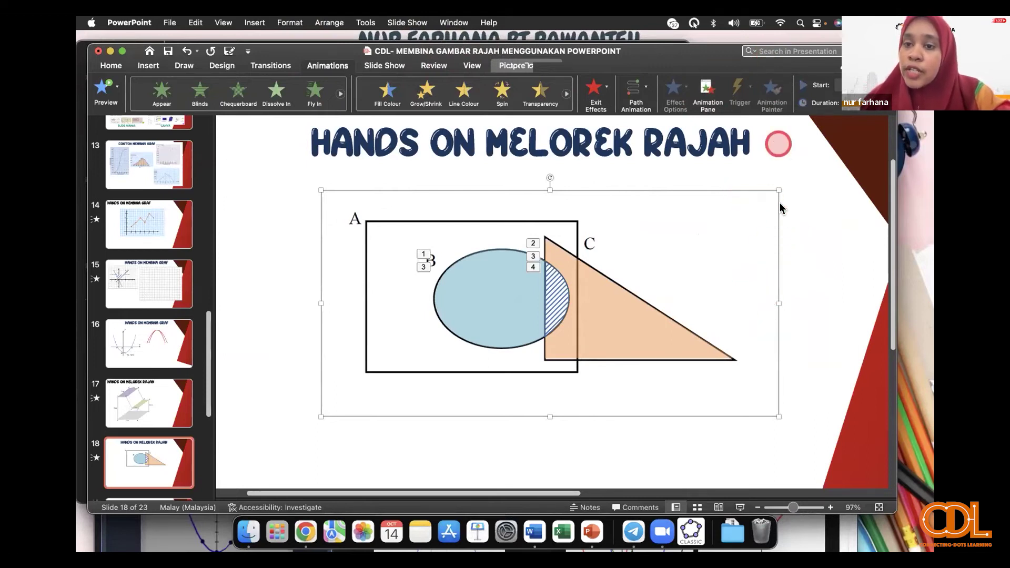
left_click(283, 298)
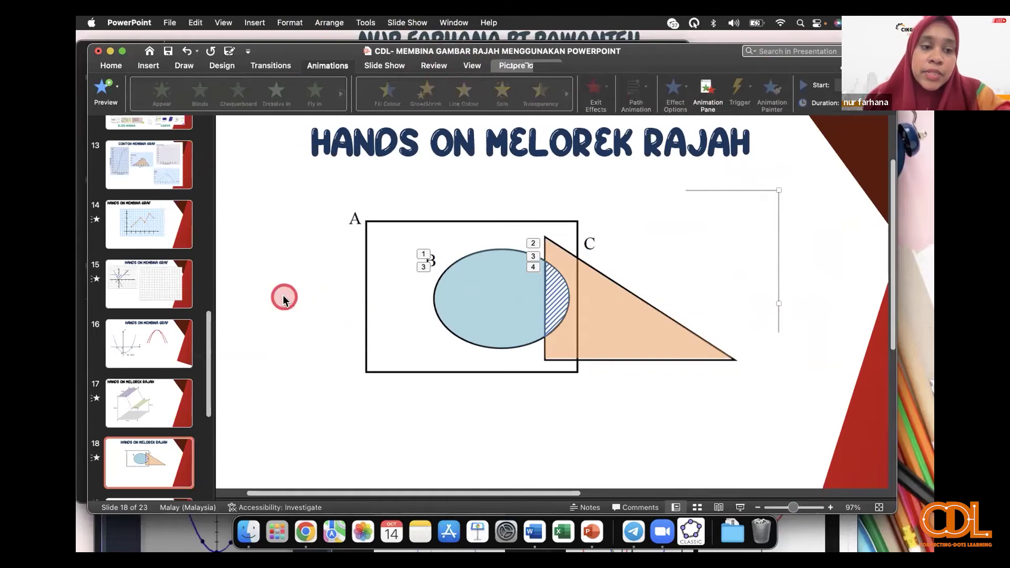
scroll(173, 368, "down", 2)
left_click(149, 405)
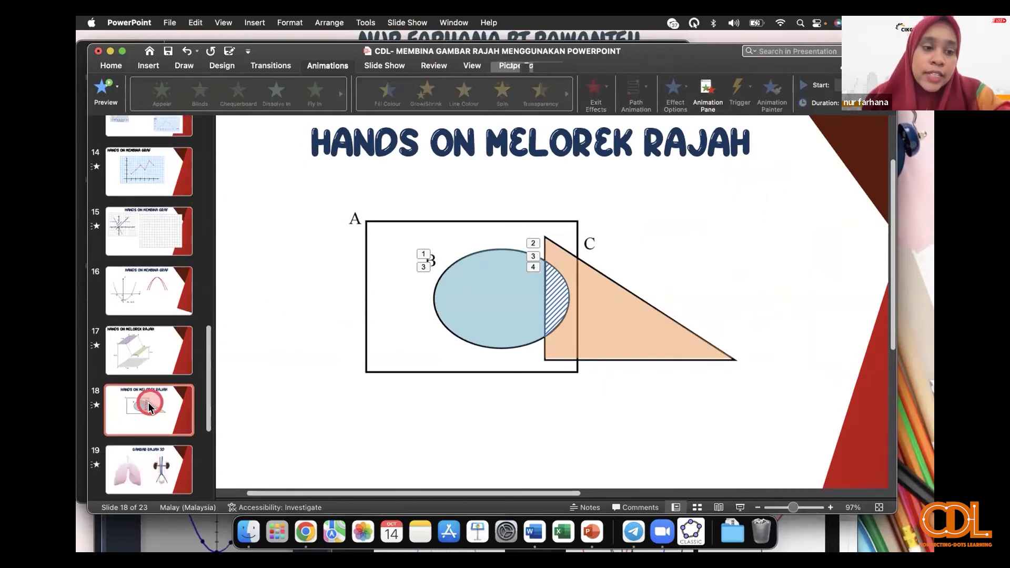
scroll(149, 405, "up", 1)
scroll(149, 405, "up", 1)
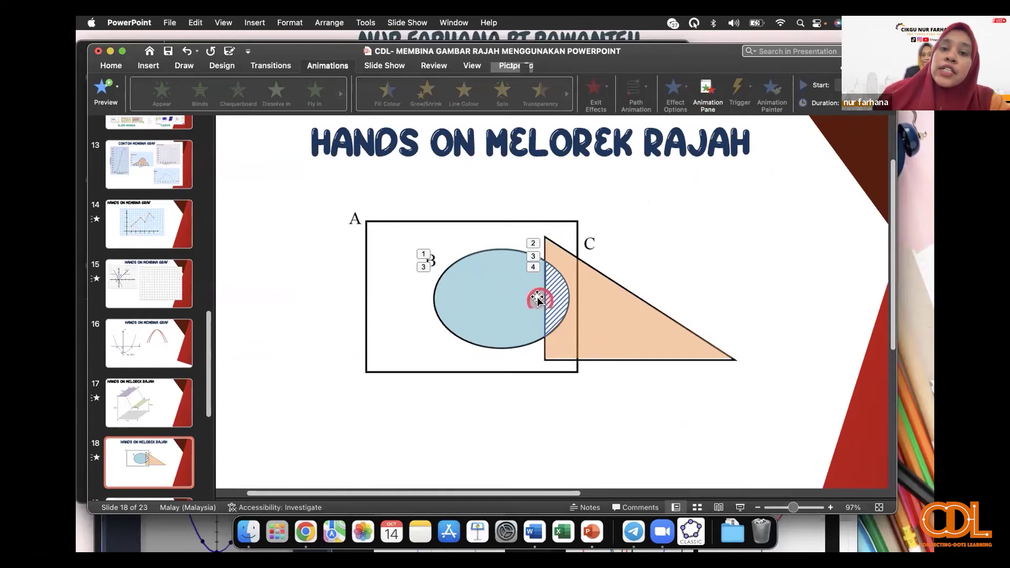
scroll(594, 334, "down", 3)
scroll(616, 381, "down", 1)
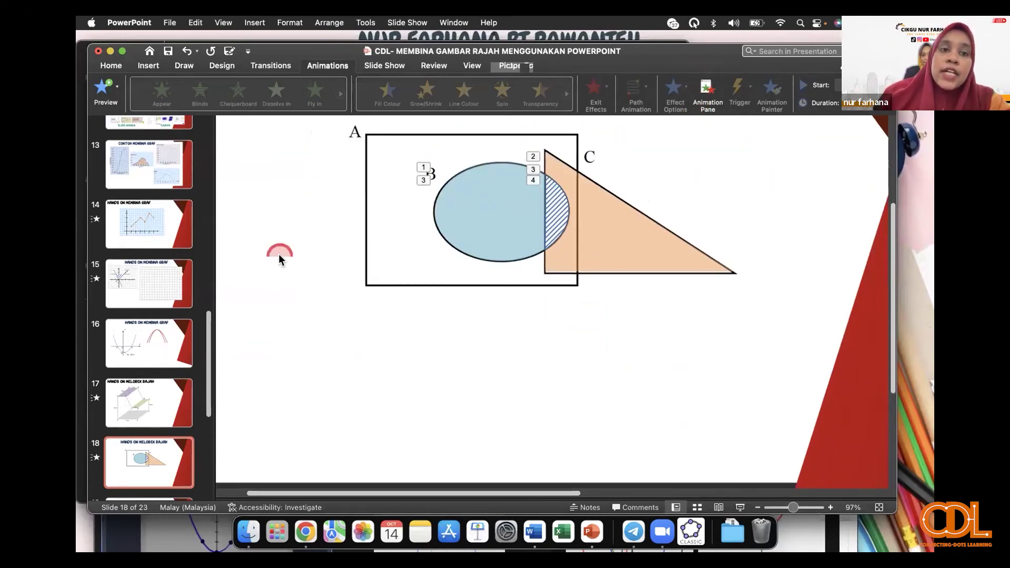
Step: Draw a rectangle below the Venn diagram and give it a white fill
left_click(147, 68)
left_click(334, 93)
left_click(361, 106)
left_click_drag(387, 310, 593, 439)
left_click(334, 94)
left_click(323, 141)
left_click(682, 374)
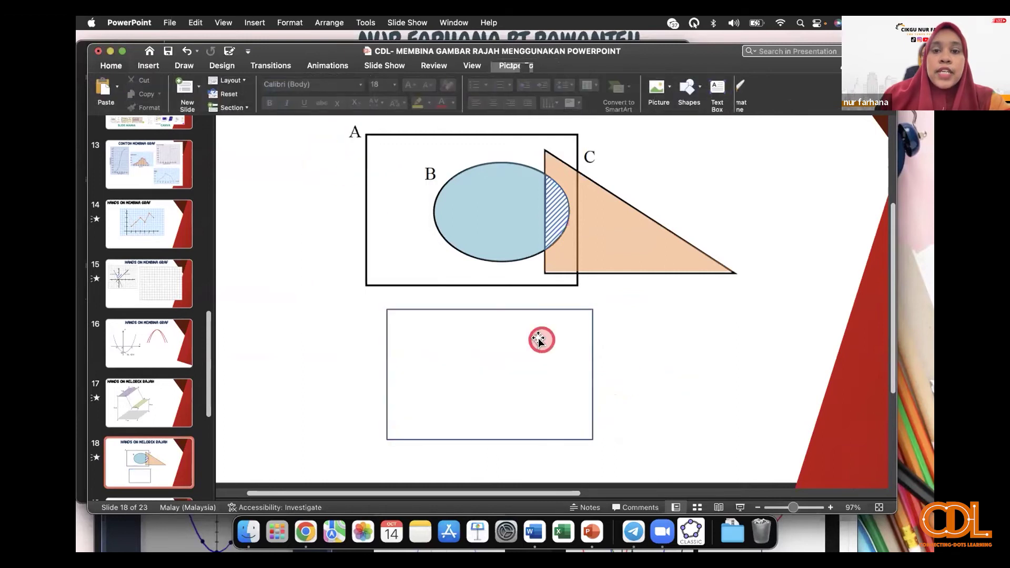
Step: Draw a right triangle overlapping the rectangle, shift it slightly, and remove its fill
left_click(148, 65)
left_click(337, 88)
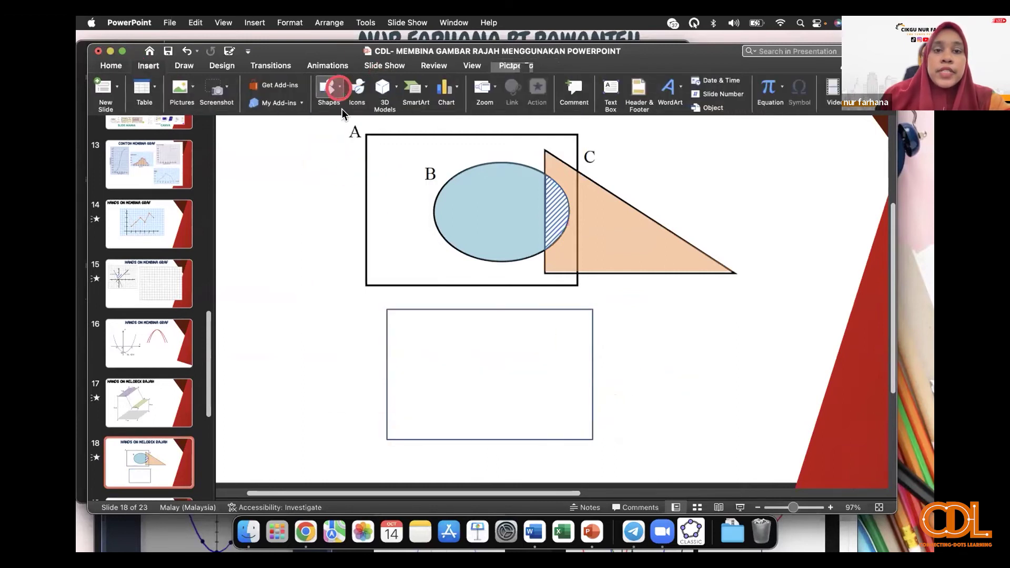
left_click(324, 125)
mouse_move(566, 330)
left_mouse_down()
mouse_move(641, 404)
mouse_move(760, 450)
left_mouse_up()
mouse_move(647, 428)
left_mouse_down()
mouse_move(630, 427)
mouse_move(630, 440)
left_mouse_up()
left_click(321, 88)
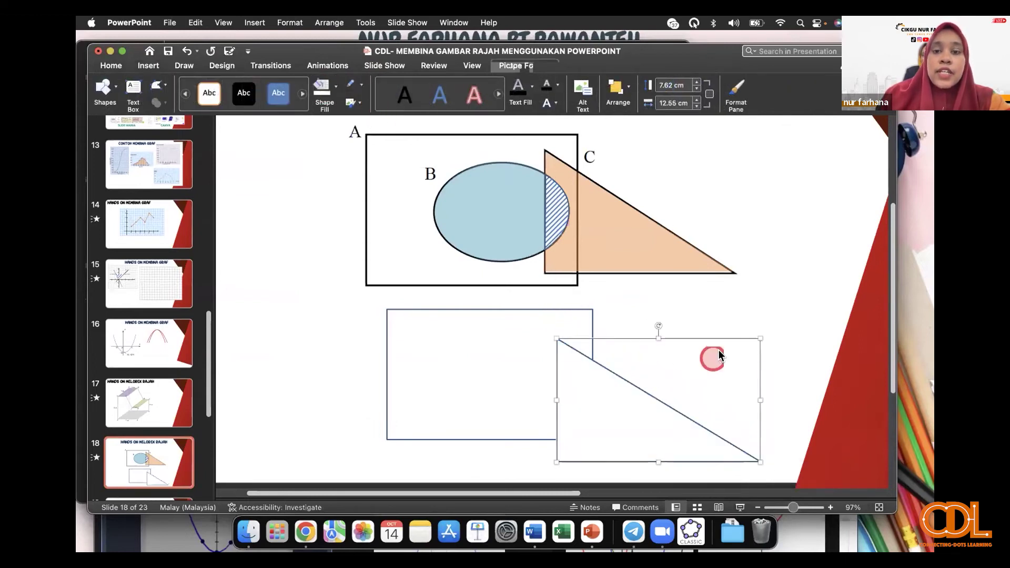
left_click(720, 356)
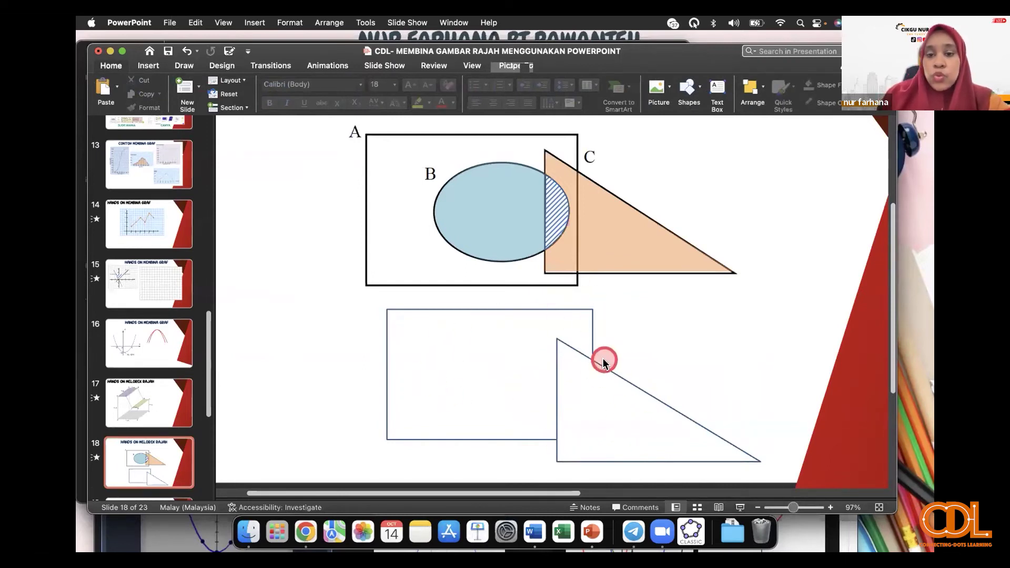
Step: Set the lower rectangle's fill to No Fill
left_click(457, 382)
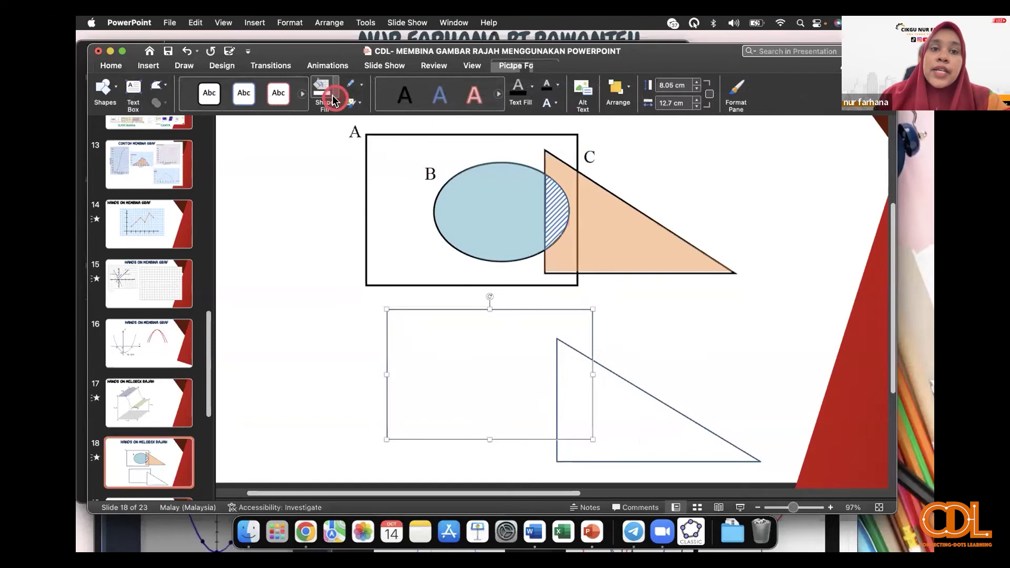
left_click(333, 94)
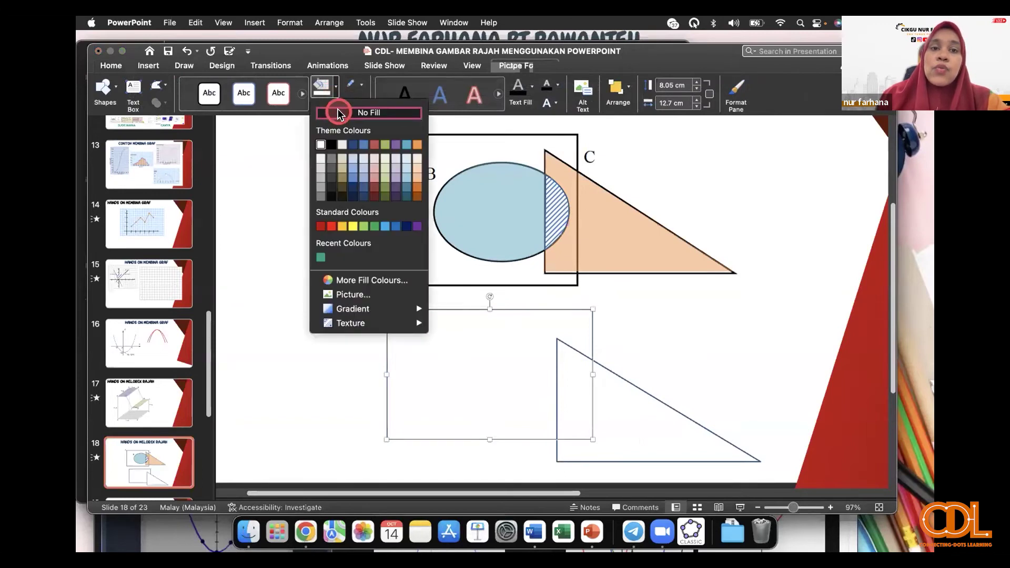
left_click(333, 112)
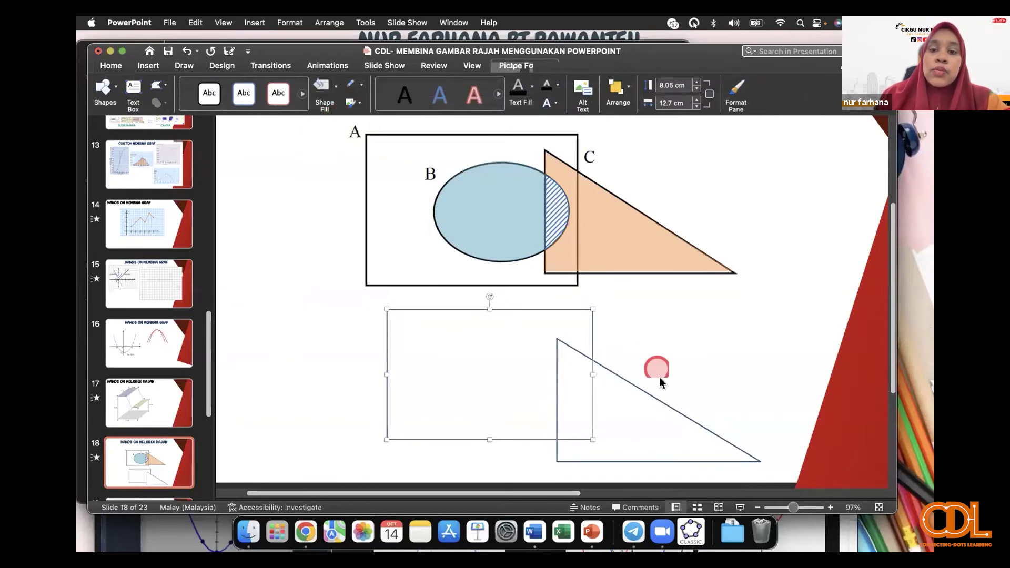
left_click(659, 404)
left_click(794, 358)
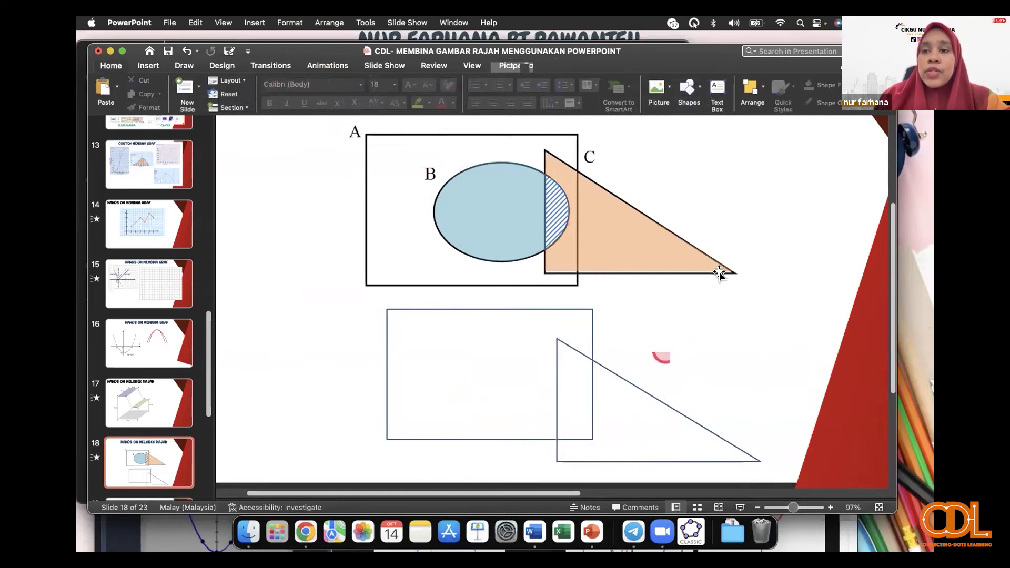
Step: Check the outlined triangle and rectangle by selecting and deselecting them
left_click(809, 40)
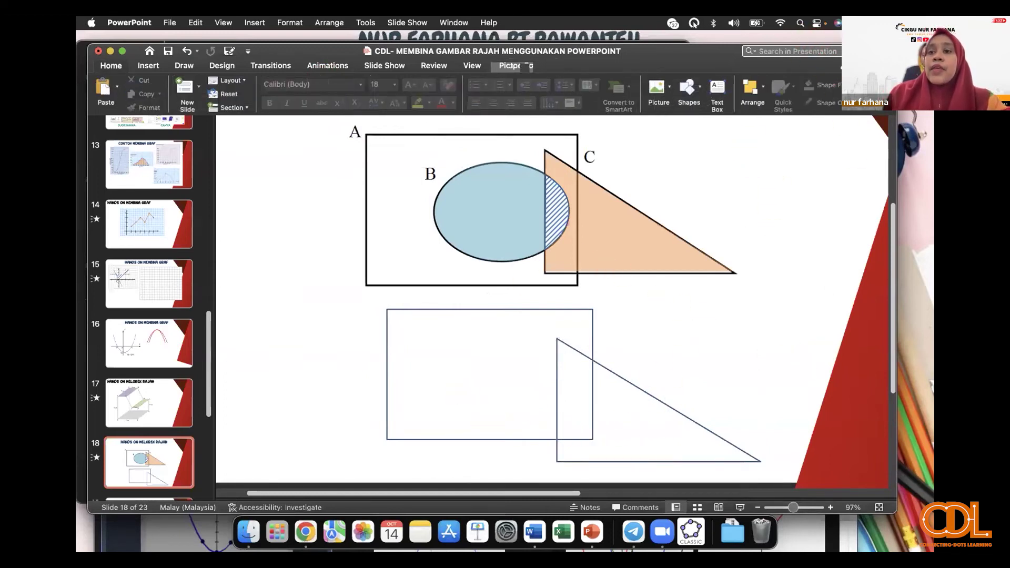
left_click(568, 354)
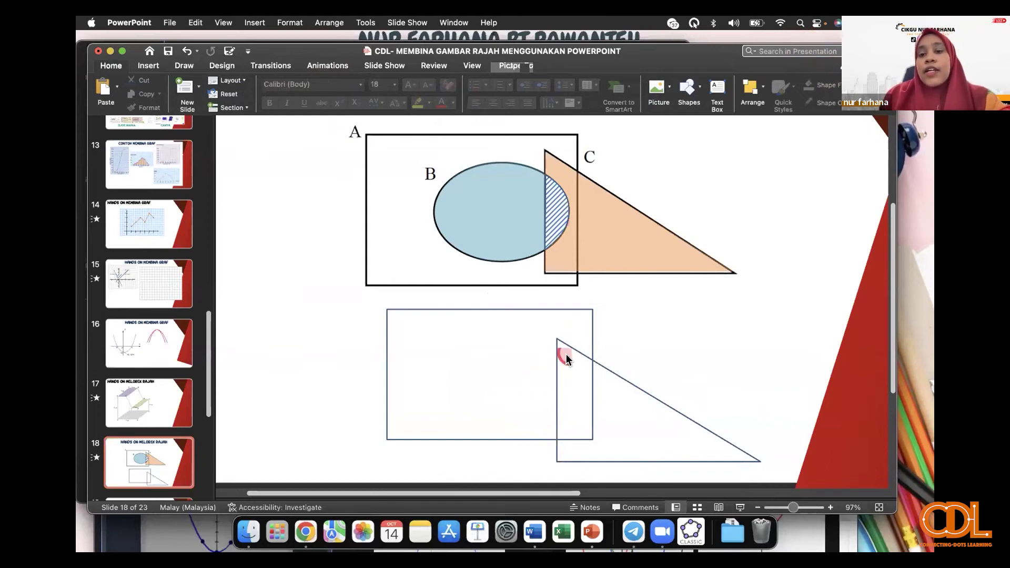
left_click(591, 330)
left_click(589, 363)
left_click(744, 311)
left_click(389, 411)
left_click(361, 398)
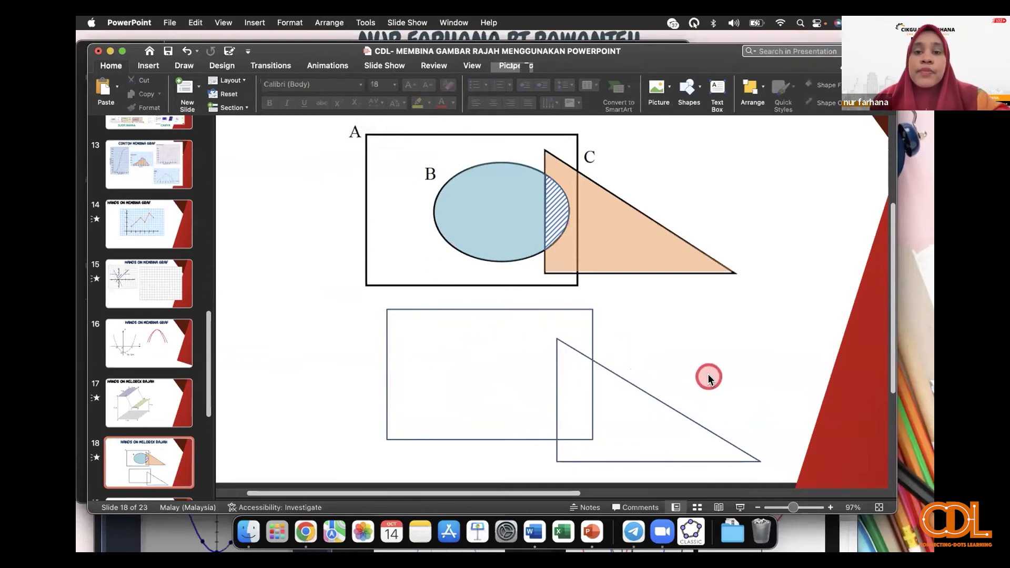
scroll(708, 374, "down", 2)
left_click(451, 362)
left_click(555, 396)
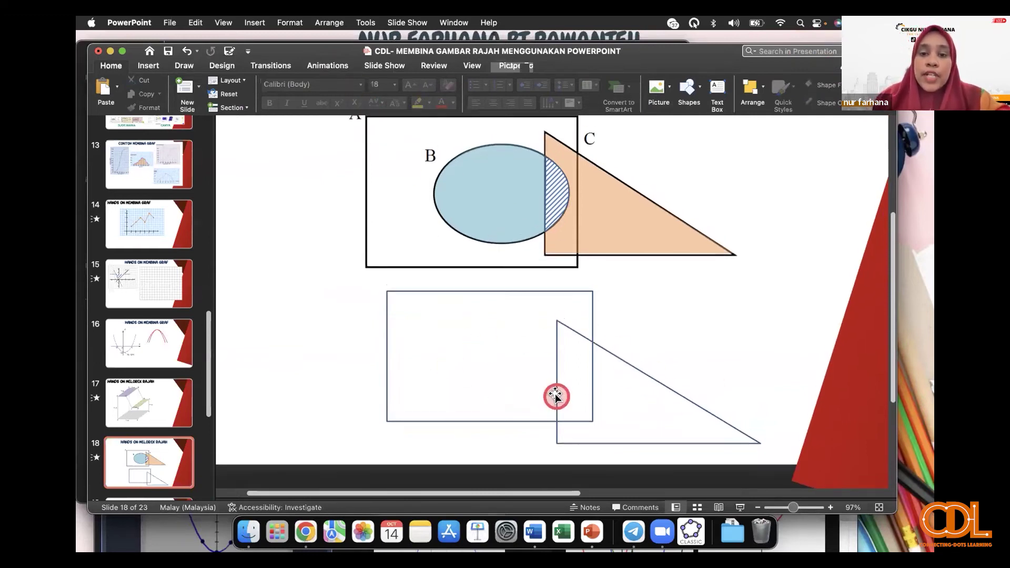
scroll(555, 396, "up", 2)
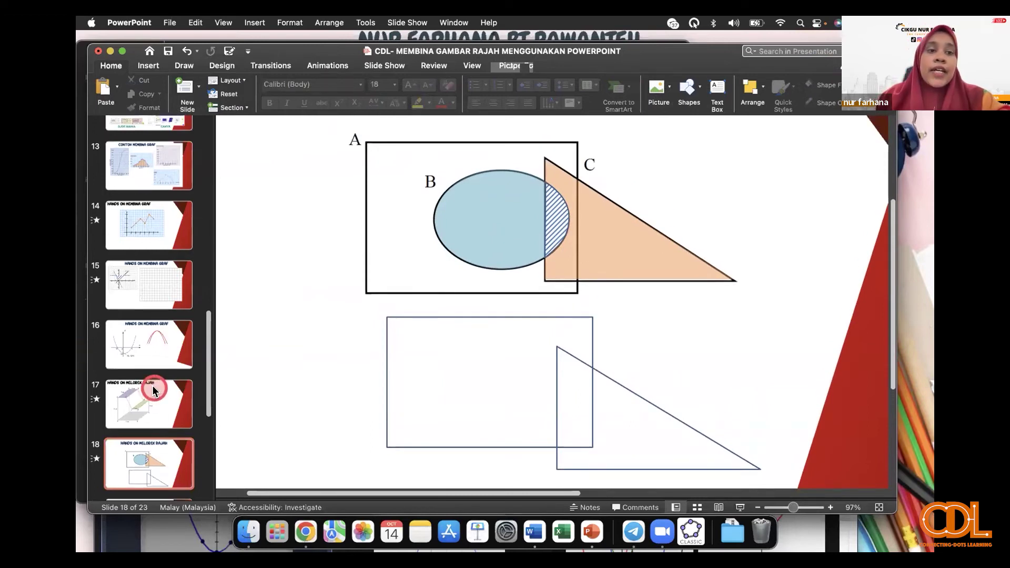
Step: Go to slide 13 and scroll so the whole cumulative-frequency curve is visible
left_click(112, 167)
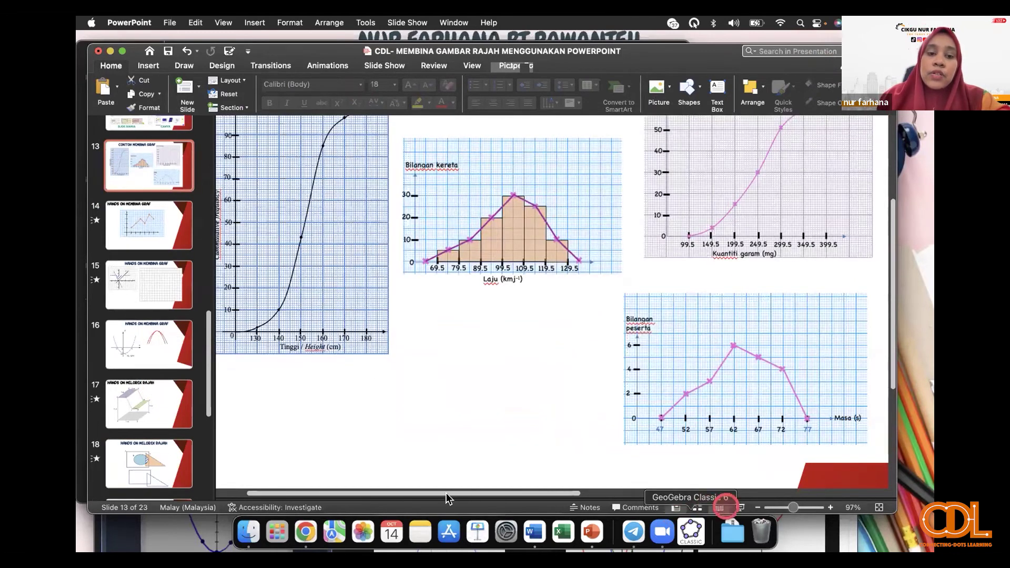
scroll(367, 314, "left", 3)
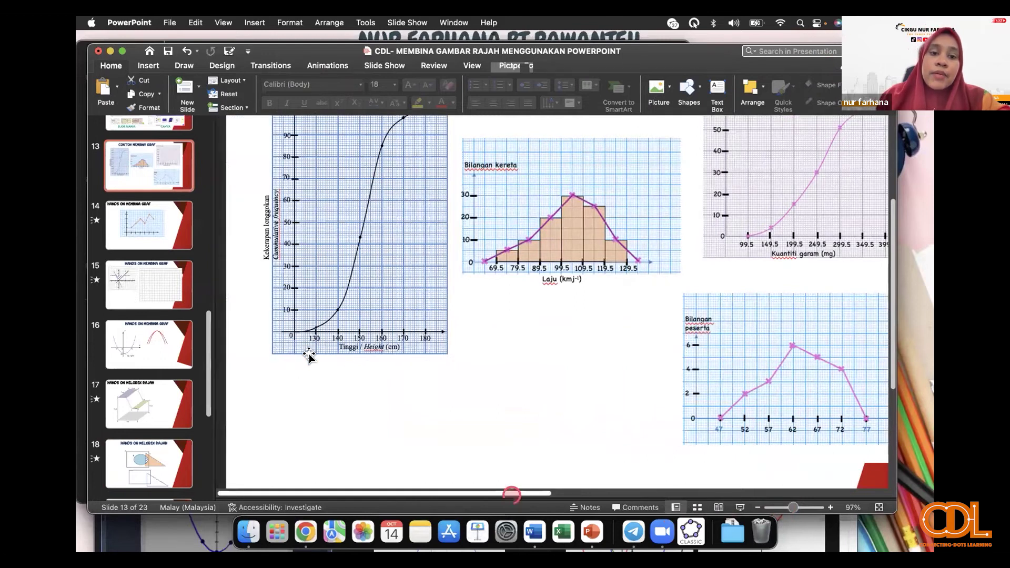
scroll(370, 314, "up", 2)
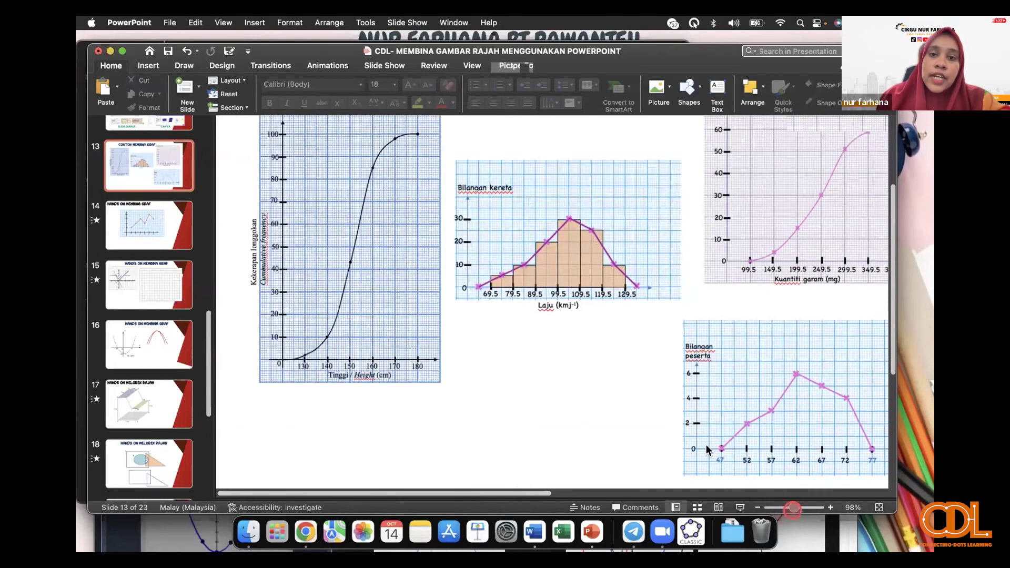
scroll(535, 362, "up", 3)
scroll(535, 362, "up", 2)
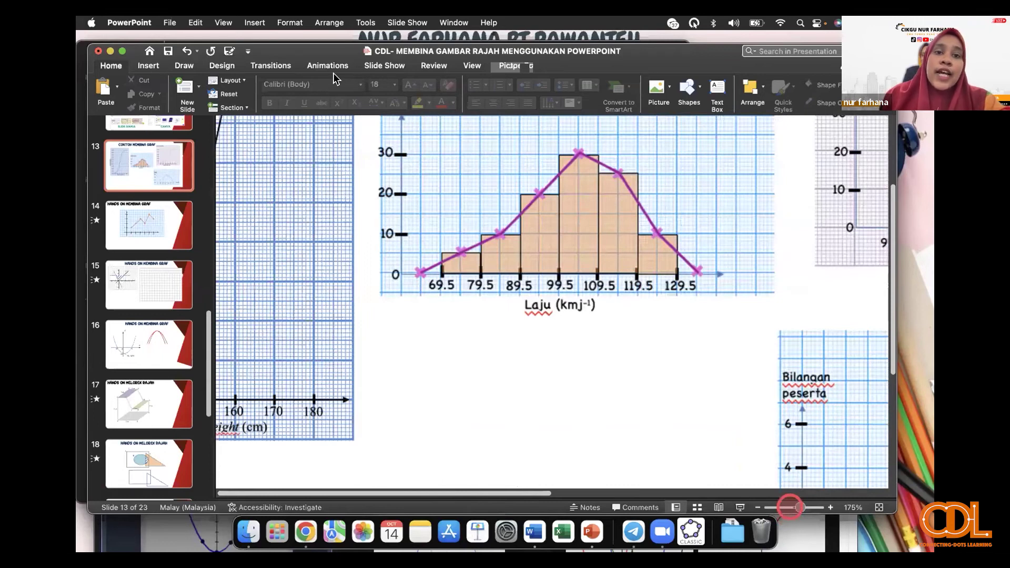
scroll(538, 363, "down", 3)
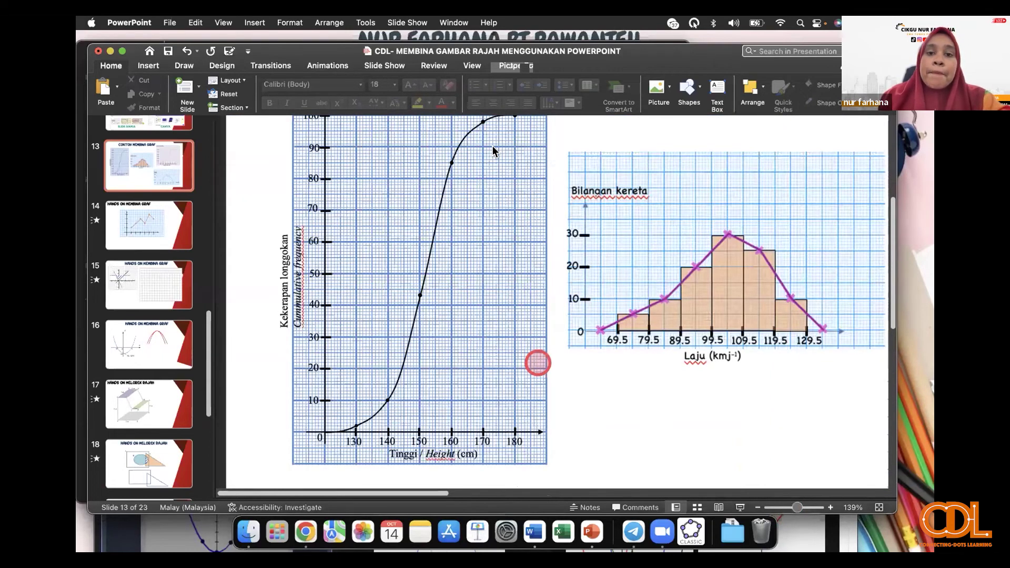
left_click(148, 65)
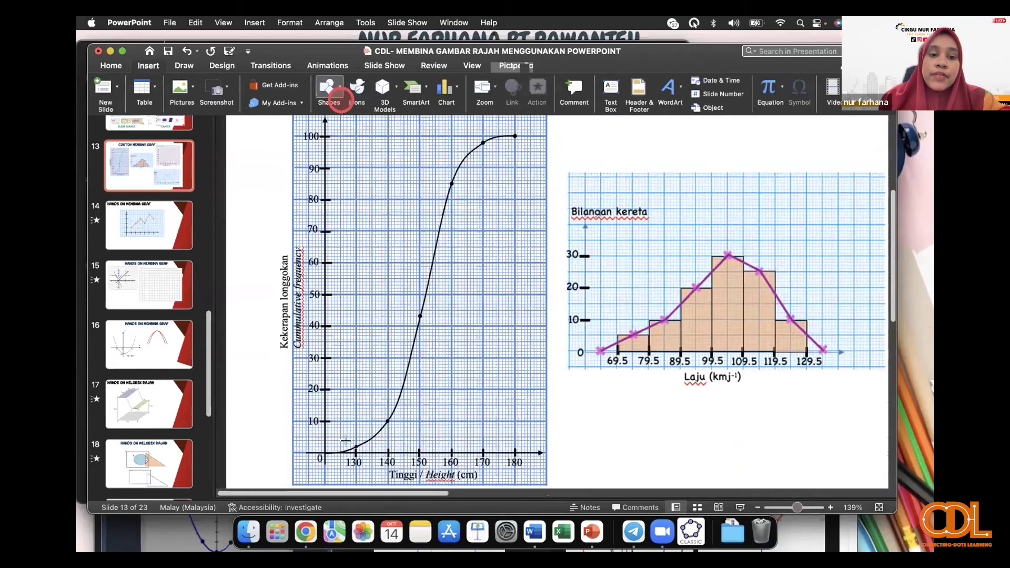
Step: Trace a curve over the ogive from the origin through the 140, 150, 160, 170 and 180 marks
left_click(329, 87)
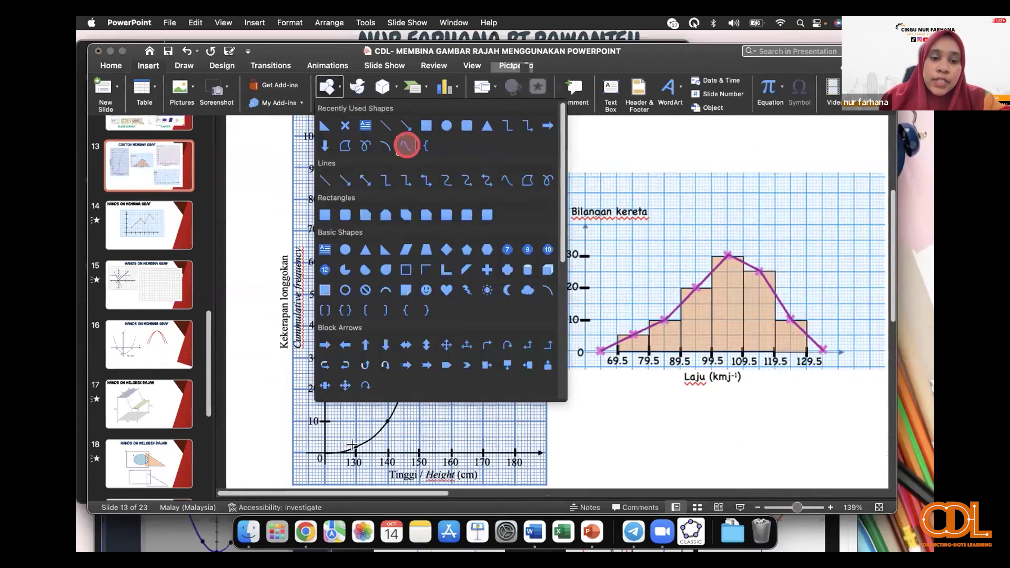
left_click(352, 445)
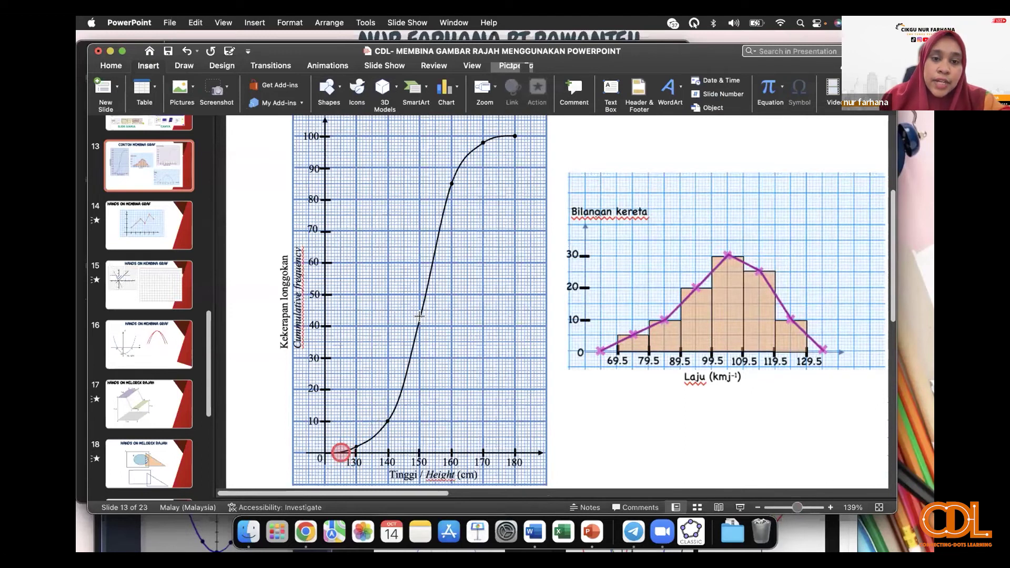
left_click(388, 422)
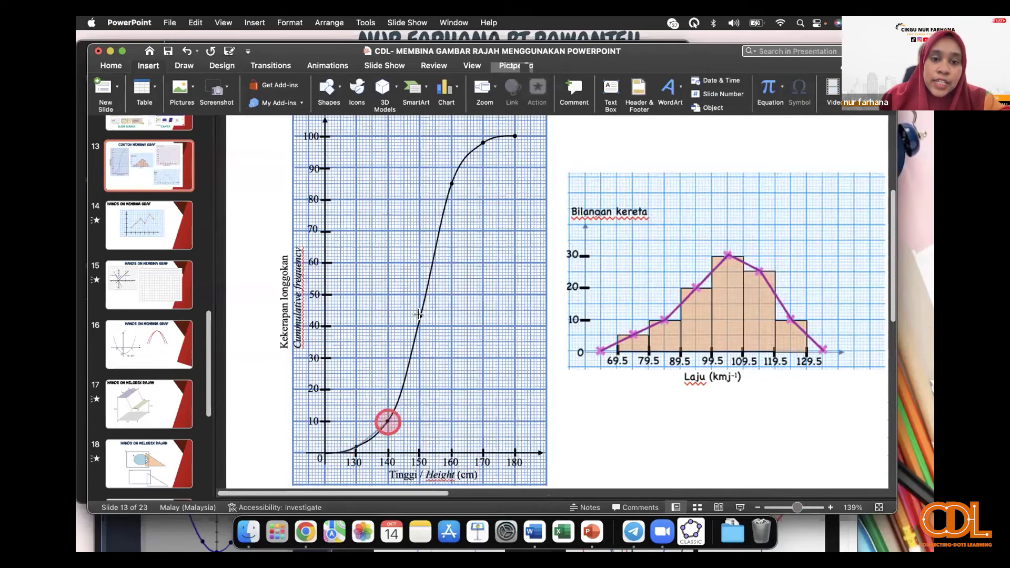
left_click(420, 316)
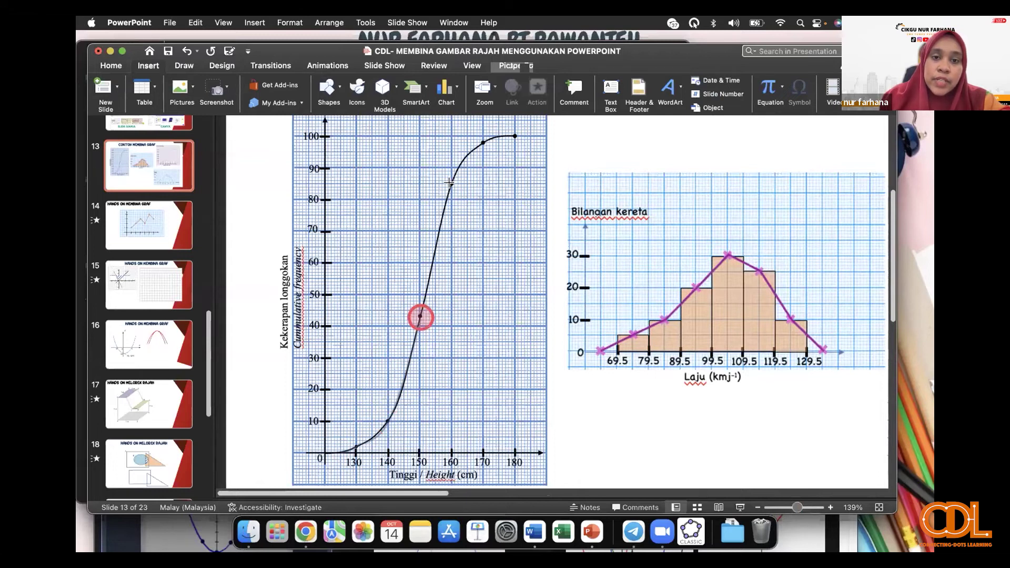
left_click(450, 182)
left_click(469, 149)
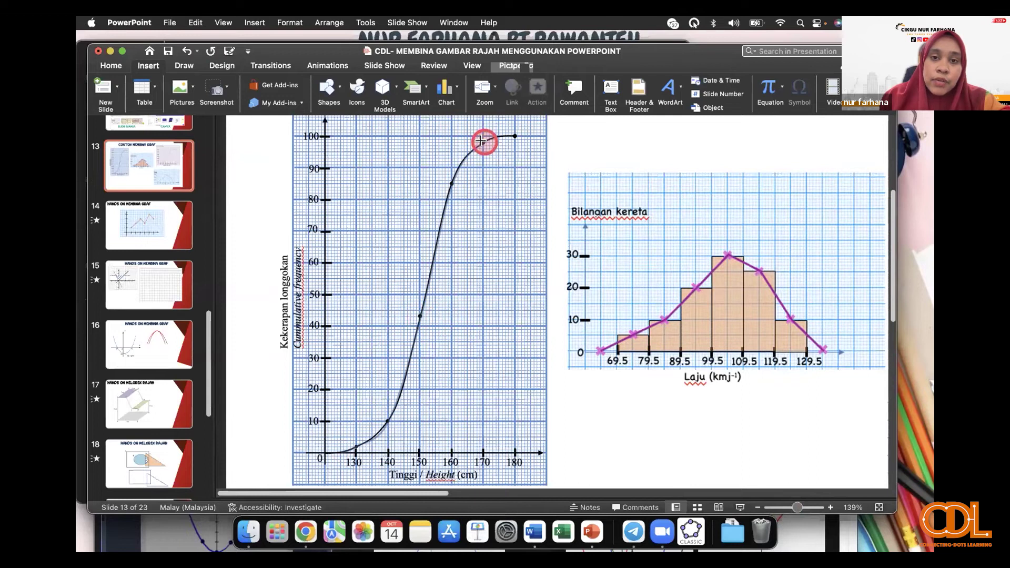
left_click(507, 136)
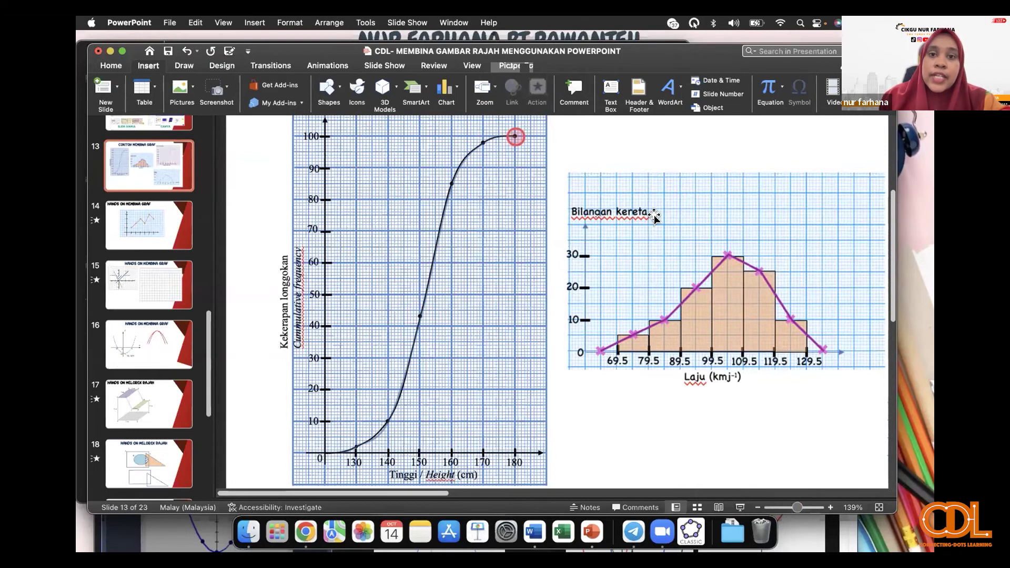
double_click(514, 135)
Step: Colour the traced curve's outline purple and shift it right over the graph
left_click(359, 89)
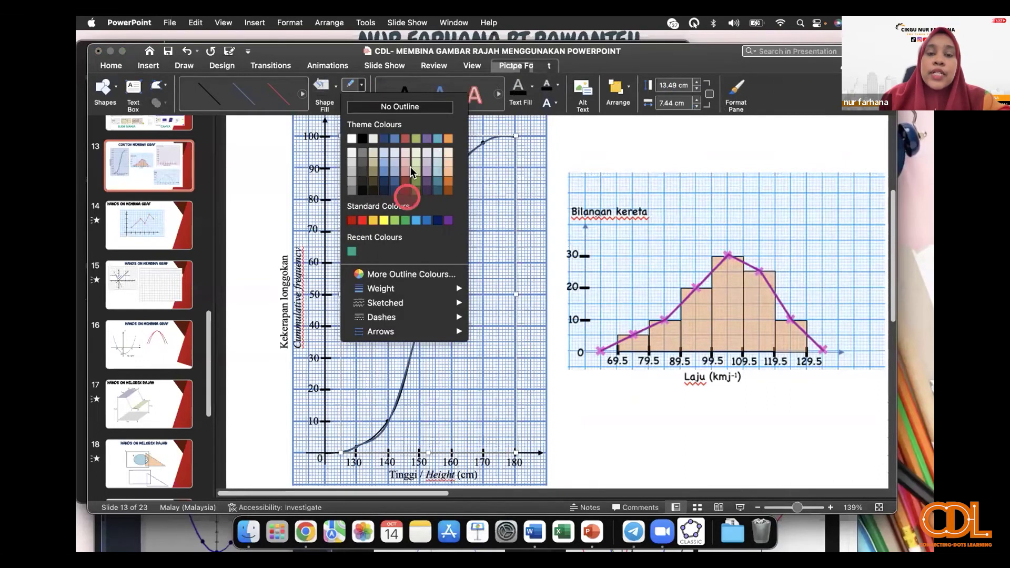
left_click(402, 274)
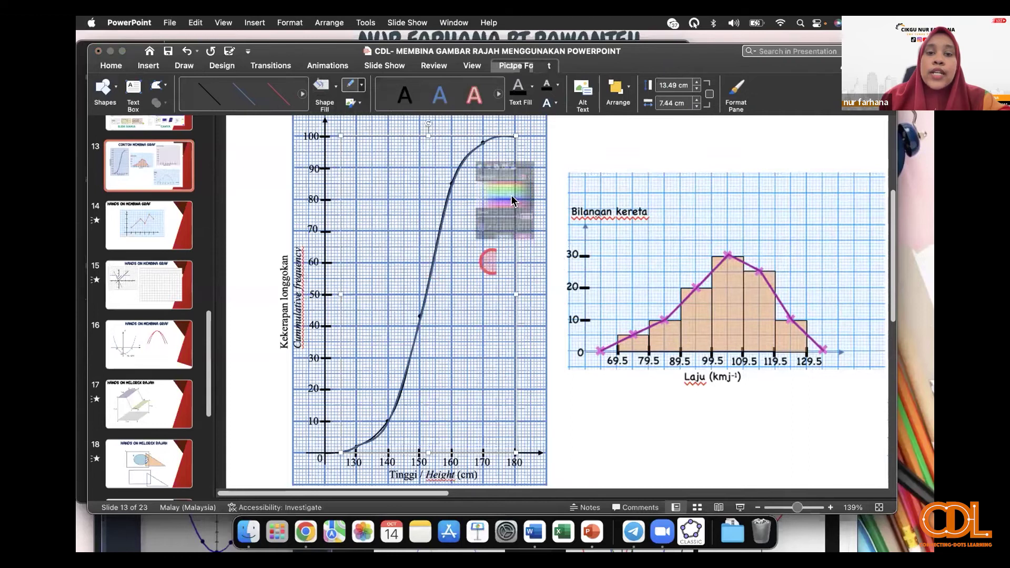
left_click(501, 190)
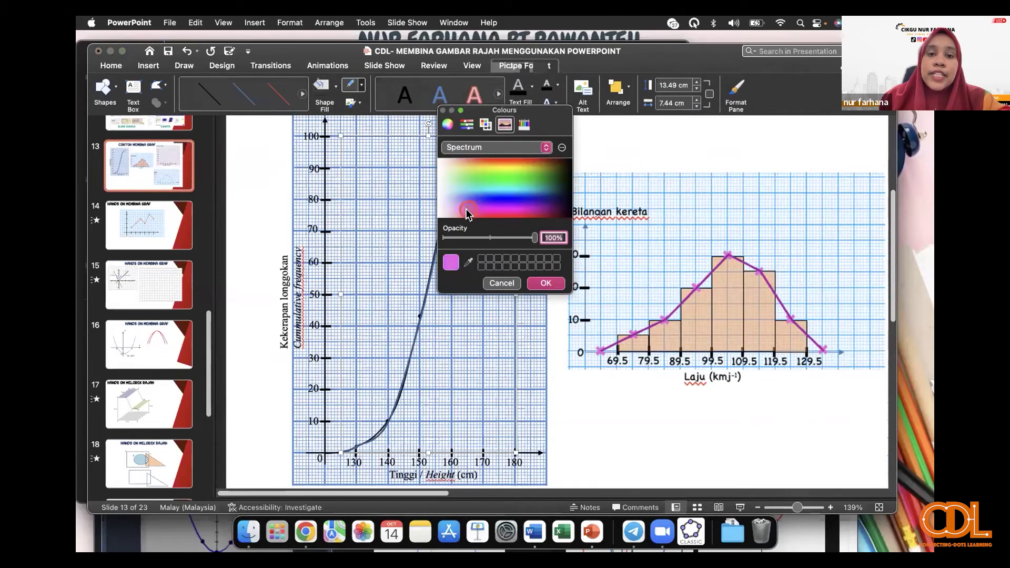
left_click(552, 287)
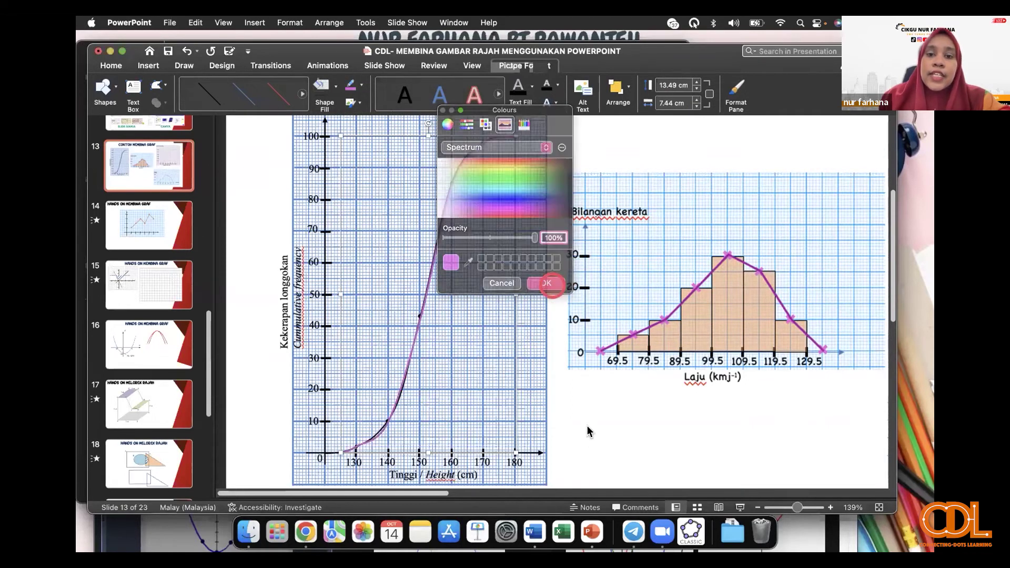
left_click(592, 433)
left_click(426, 298)
left_click_drag(426, 297, 458, 295)
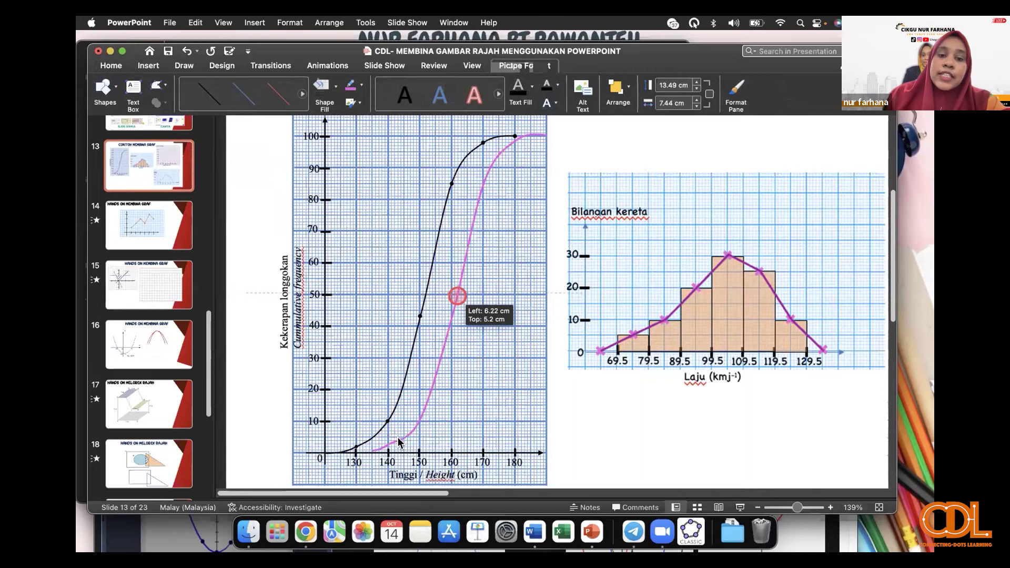
left_click_drag(458, 296, 457, 296)
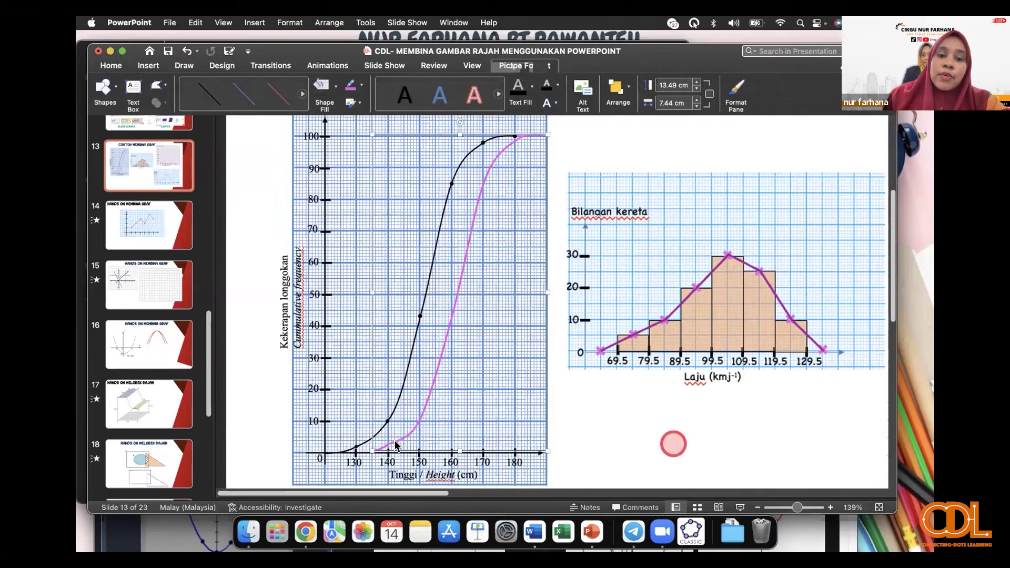
Step: Move the black-curve graph picture left, away from the pink curve, and zoom out
right_click(399, 439)
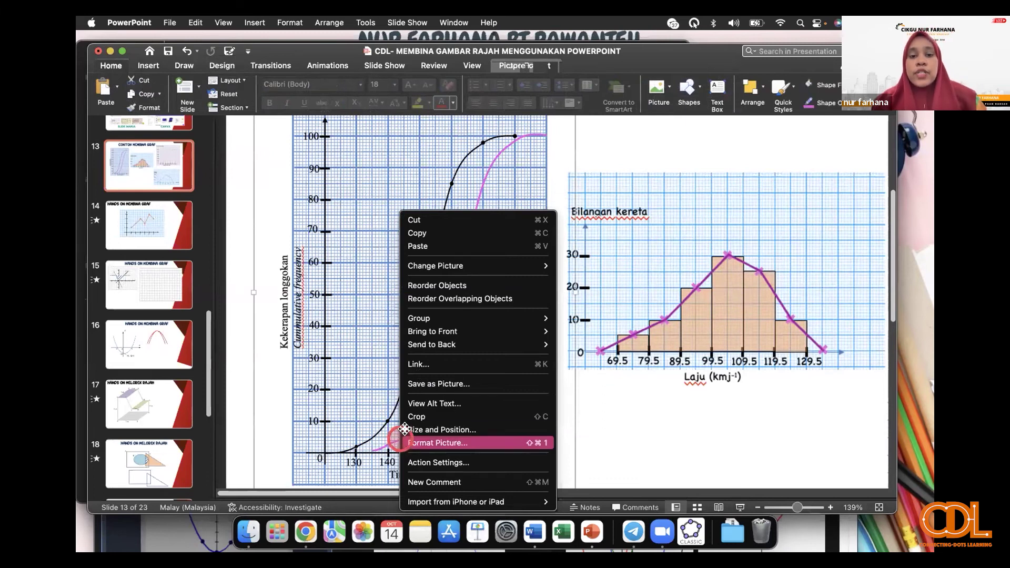
mouse_move(407, 430)
left_mouse_down()
mouse_move(367, 441)
mouse_move(433, 444)
left_mouse_up()
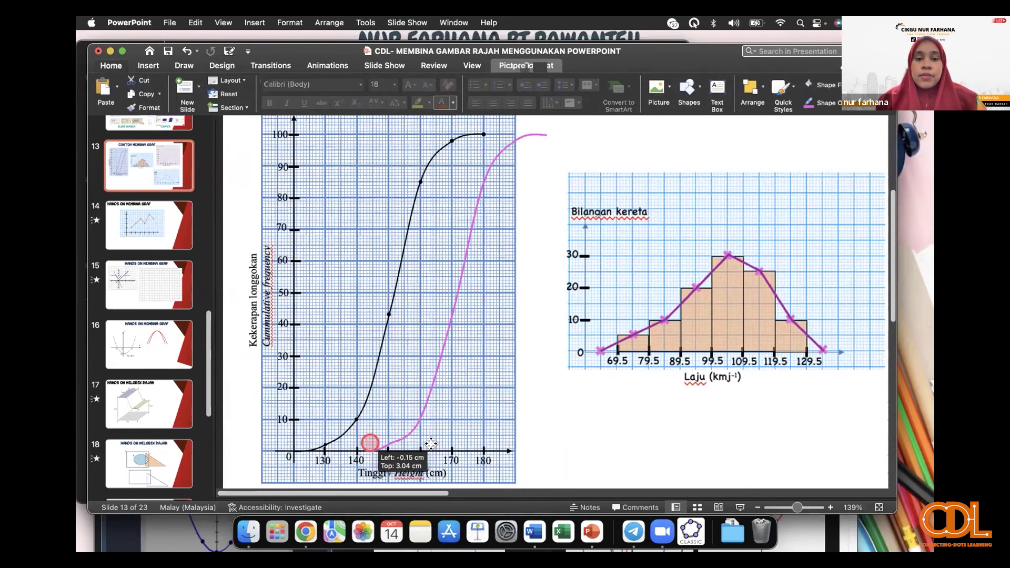
left_click_drag(434, 445, 384, 444)
left_click(604, 428)
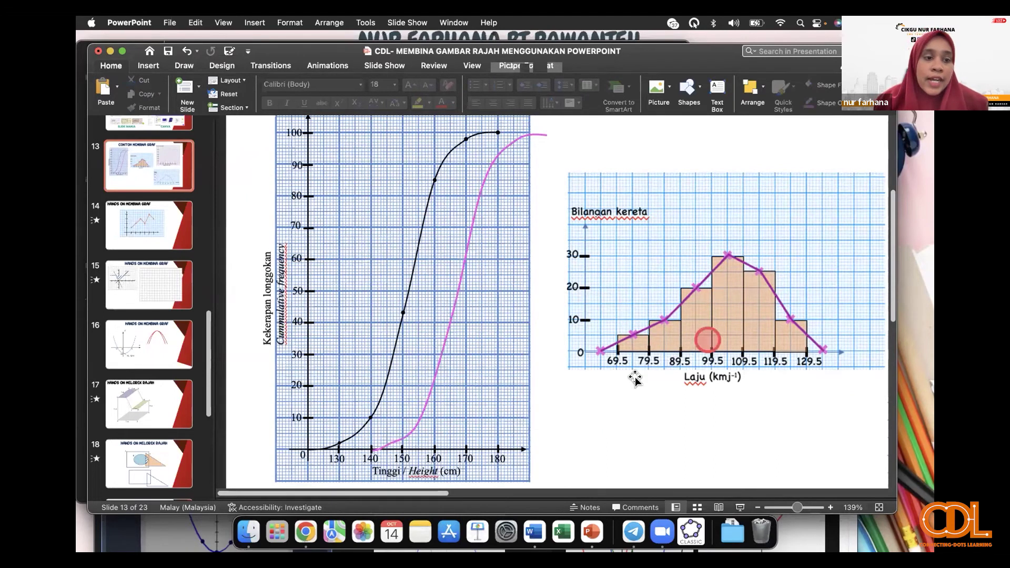
left_click(794, 507)
Step: Go to slide 19, 'GAMBAR RAJAH 3D', with the lungs and urinary-system 3D models
scroll(150, 360, "down", 5)
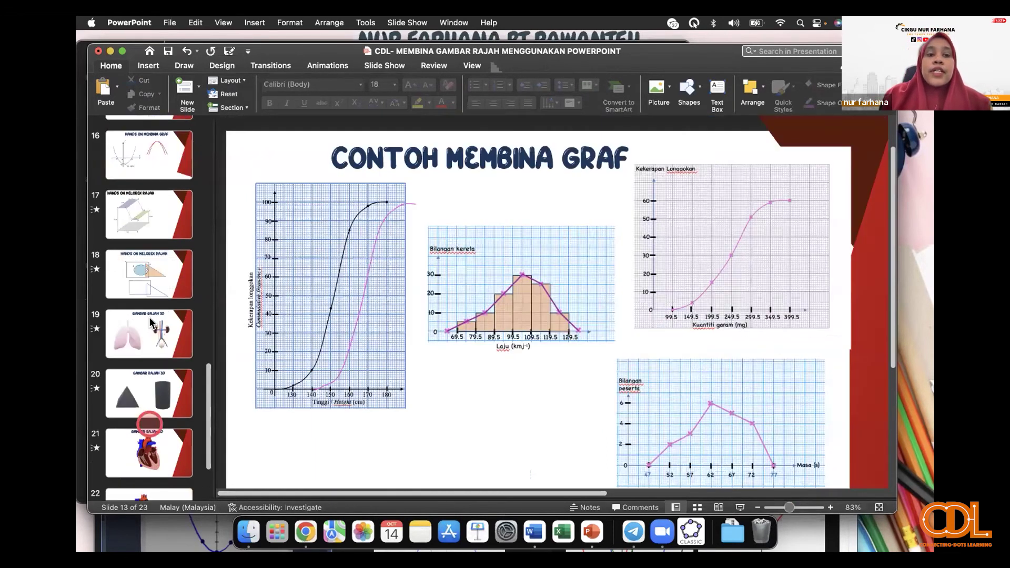
left_click(149, 336)
left_click(766, 285)
left_click(721, 209)
left_click(756, 116)
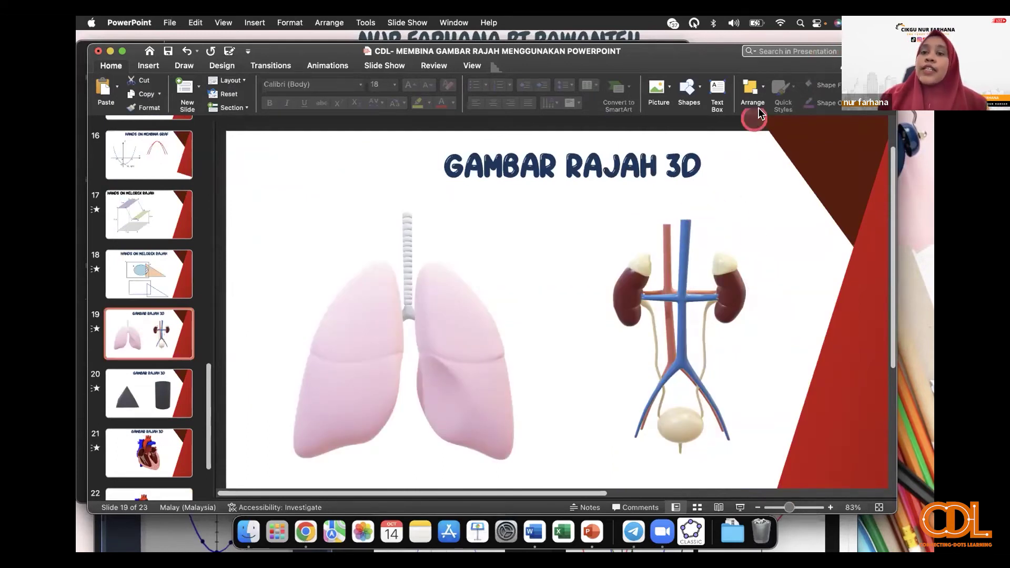
left_click(734, 221)
left_click(665, 197)
left_click(819, 184)
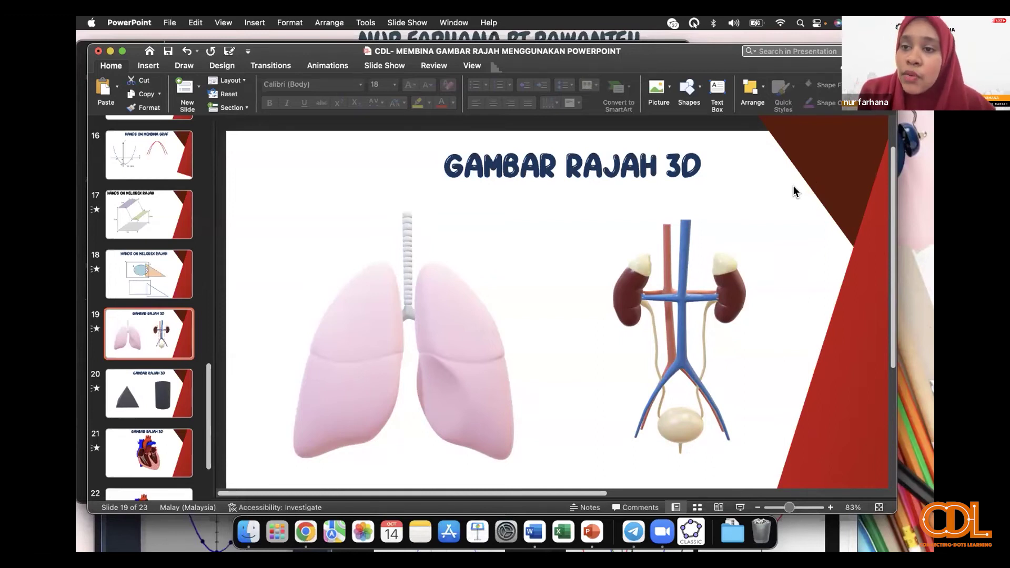
left_click(790, 187)
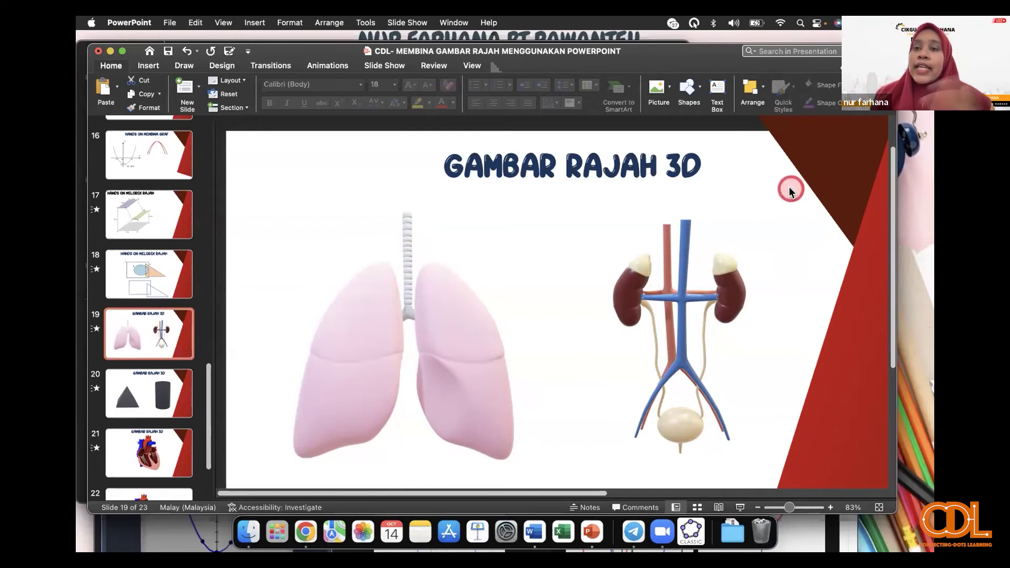
left_click(692, 54)
left_click(815, 64)
left_click(800, 37)
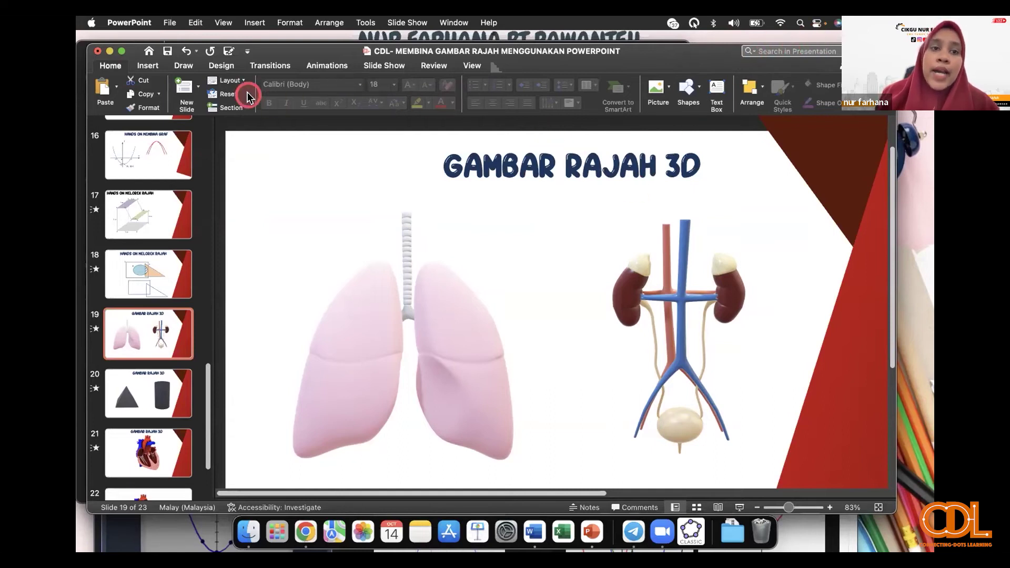
Step: Nudge the window right and open Insert > 3D Models to show the Online 3D Models gallery
left_click_drag(296, 57, 306, 52)
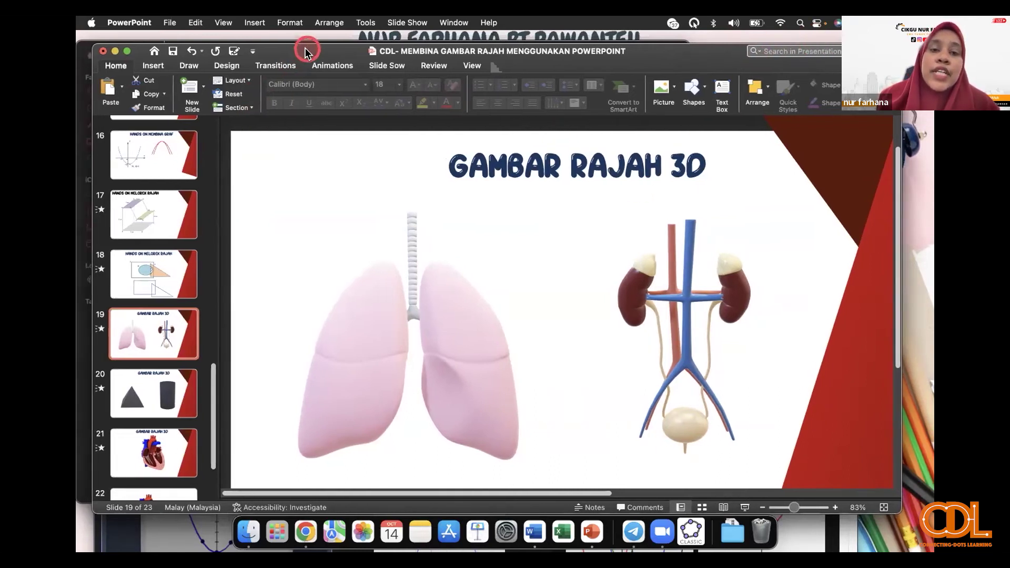
left_click(151, 67)
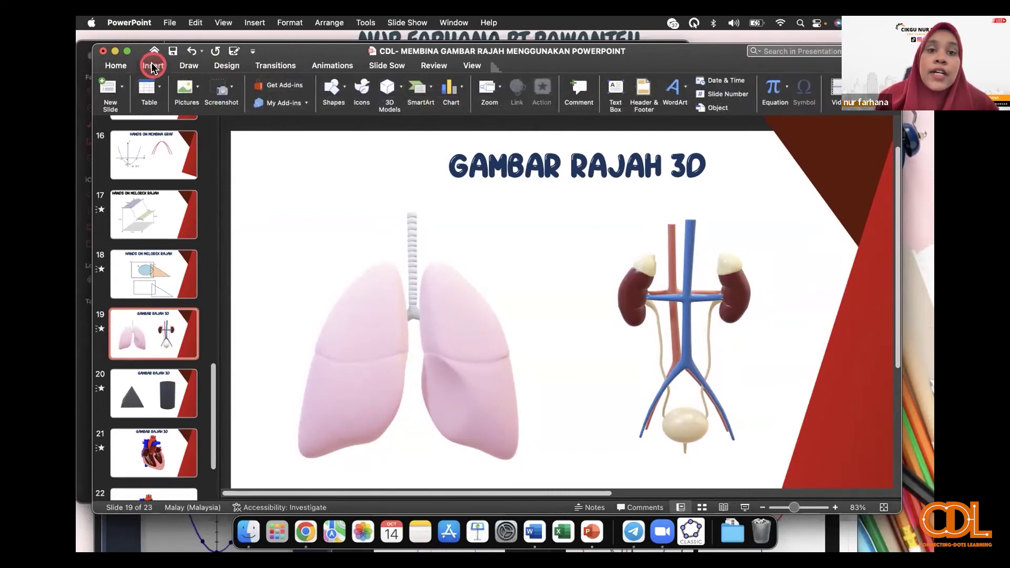
left_click(121, 65)
left_click(149, 68)
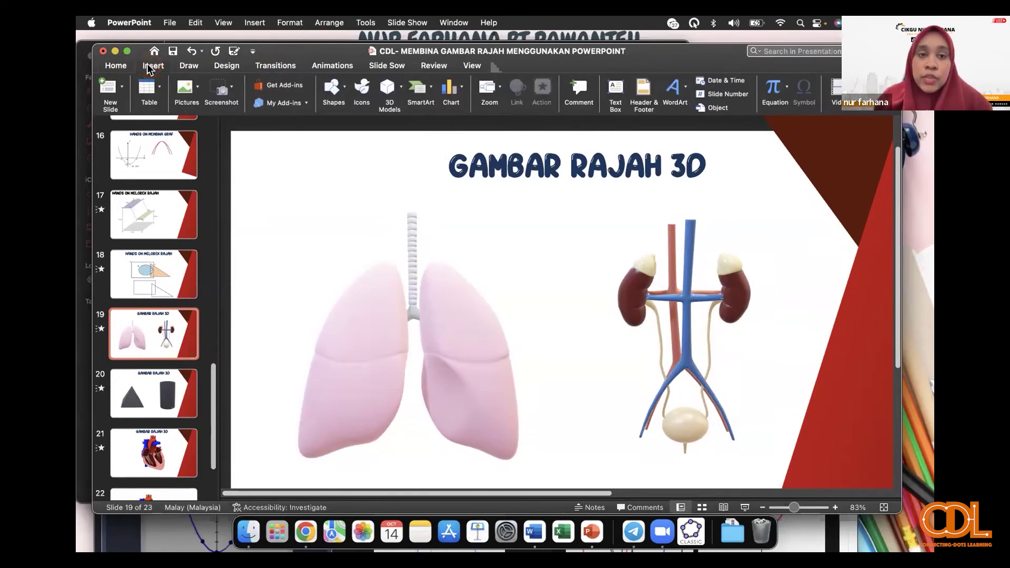
left_click(398, 92)
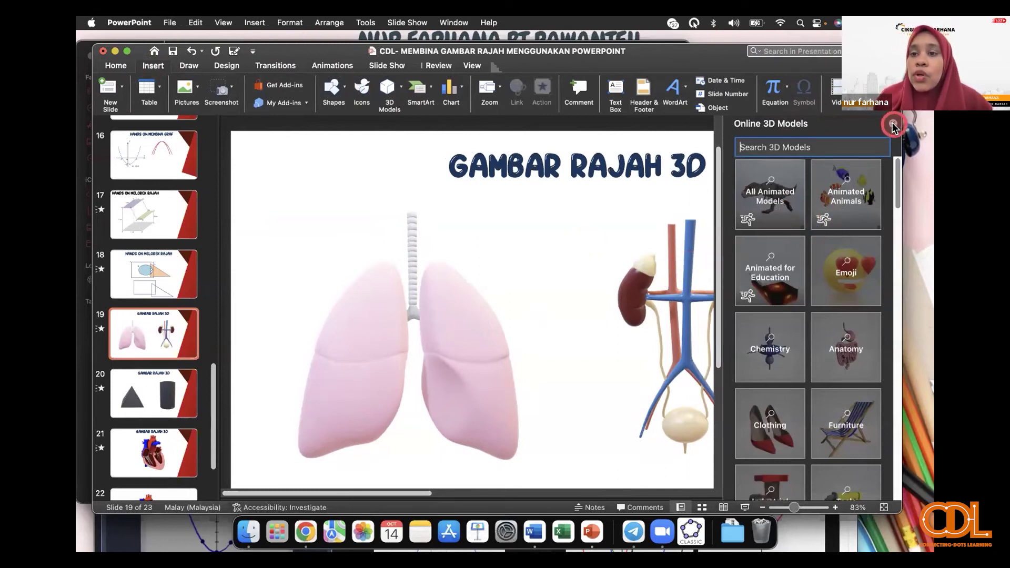
Step: Rotate the lungs model sideways and back, then turn the kidney model toward a side view
left_click_drag(721, 149, 766, 141)
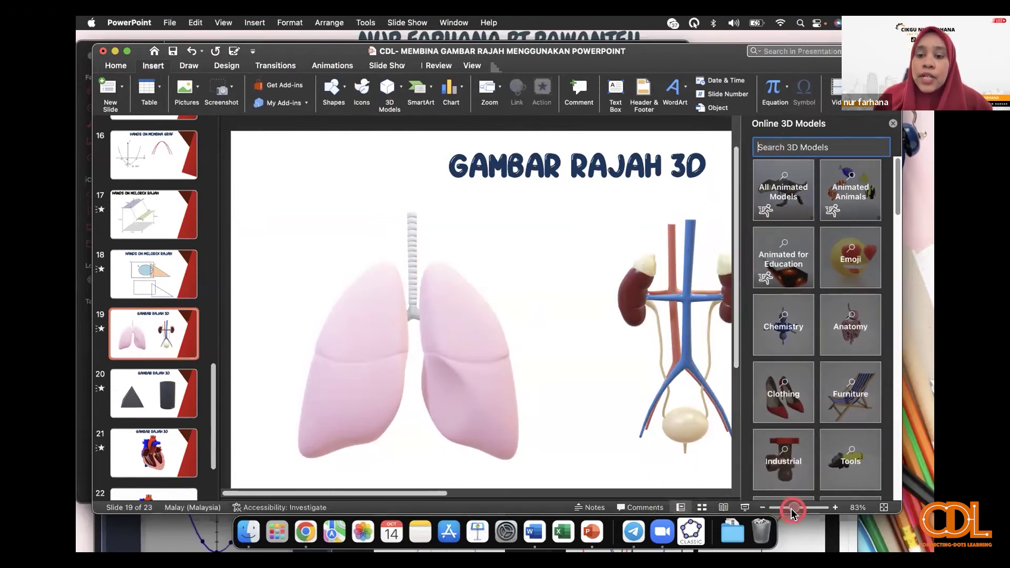
left_click(791, 507)
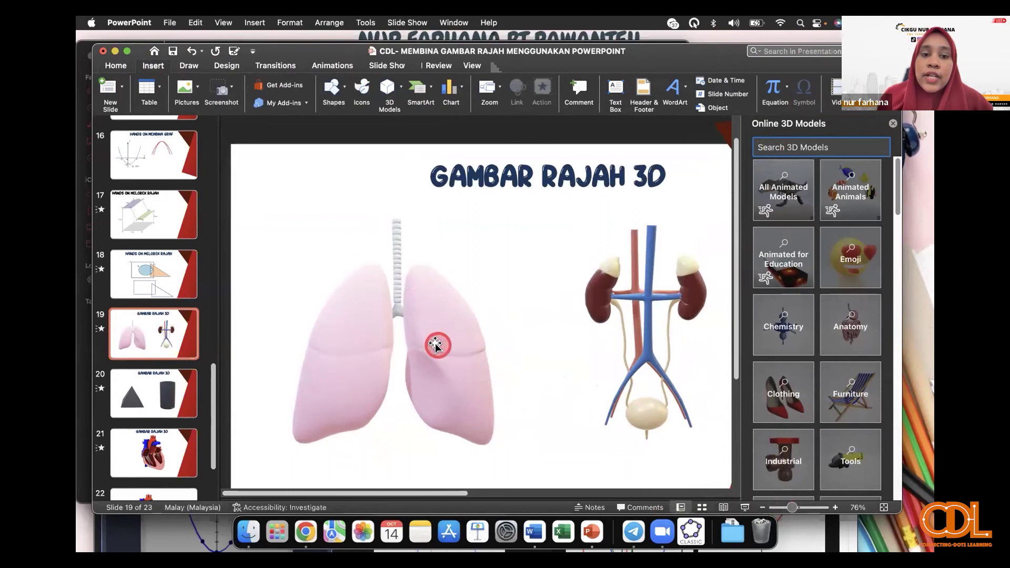
left_click(390, 337)
mouse_move(394, 332)
left_mouse_down()
mouse_move(575, 331)
mouse_move(298, 316)
mouse_move(305, 343)
mouse_move(379, 416)
mouse_move(474, 431)
mouse_move(508, 421)
mouse_move(449, 371)
left_mouse_up()
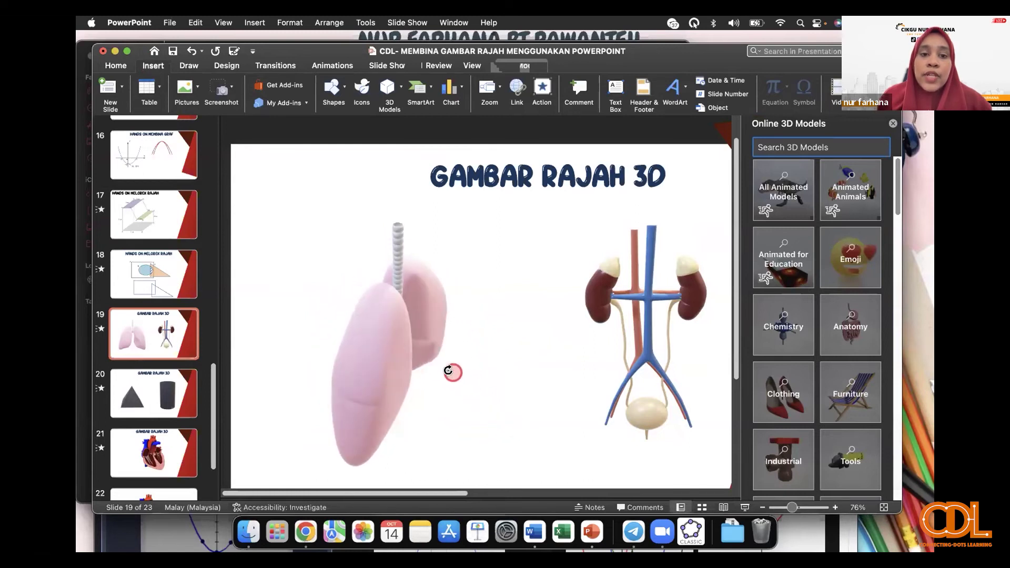
left_click_drag(385, 352, 396, 332)
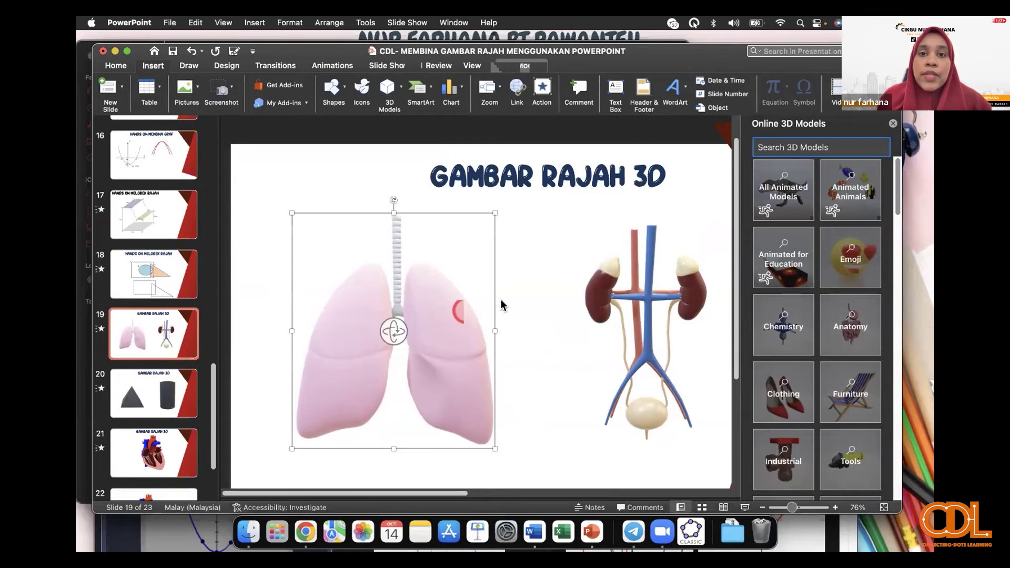
left_click(647, 358)
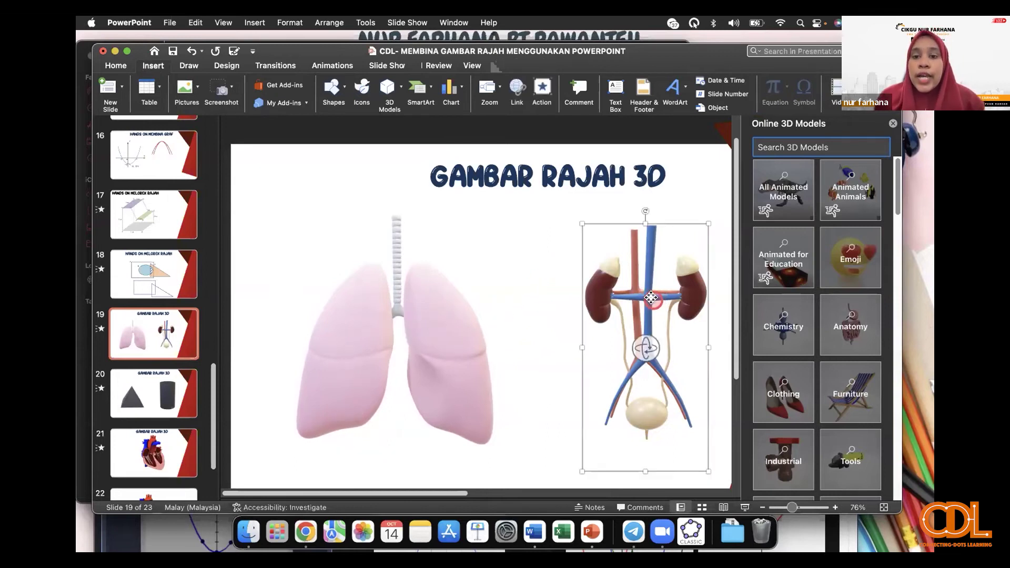
mouse_move(647, 350)
left_mouse_down()
mouse_move(773, 345)
mouse_move(647, 360)
mouse_move(712, 351)
mouse_move(522, 334)
left_mouse_up()
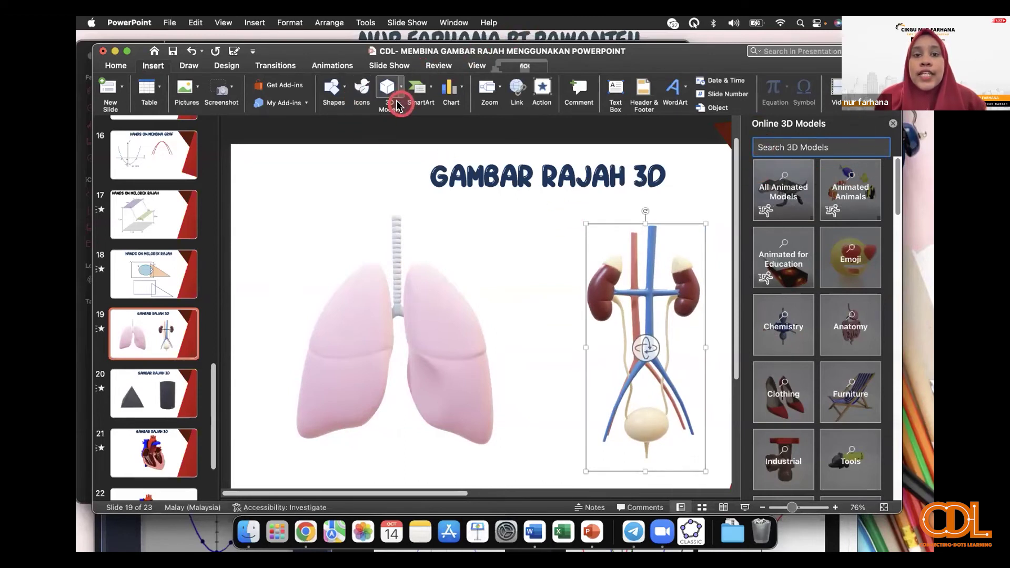
Step: Insert the Earth cross-section model from the online Space category onto slide 19
left_click(809, 189)
left_click(805, 392)
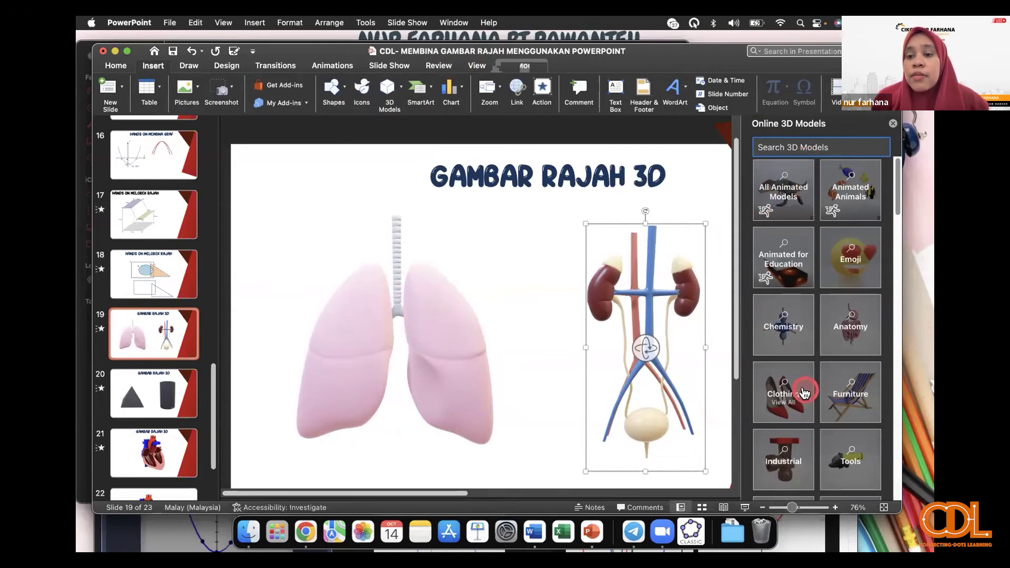
scroll(821, 324, "down", 2)
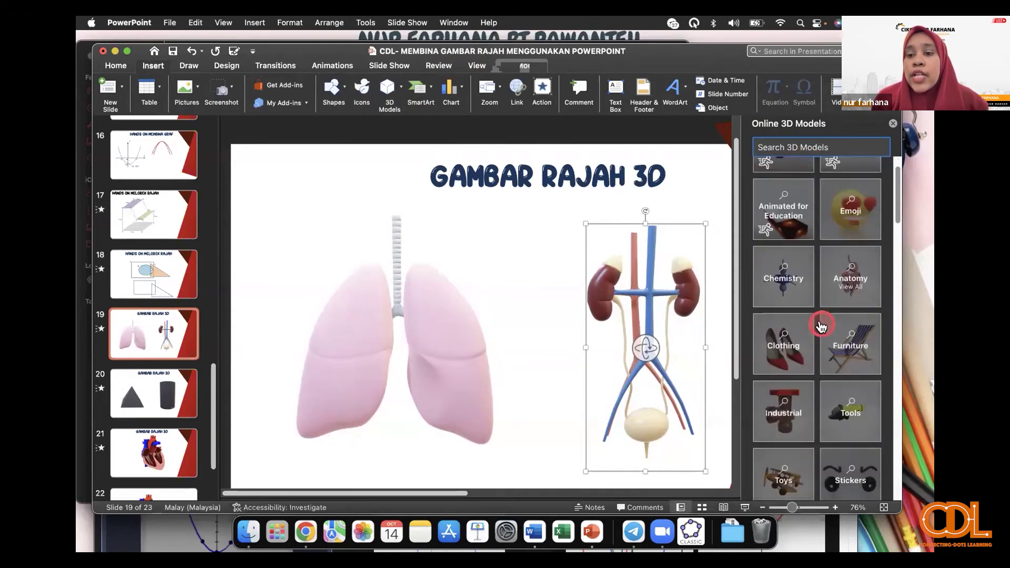
scroll(822, 325, "down", 2)
scroll(821, 327, "down", 2)
scroll(821, 326, "down", 3)
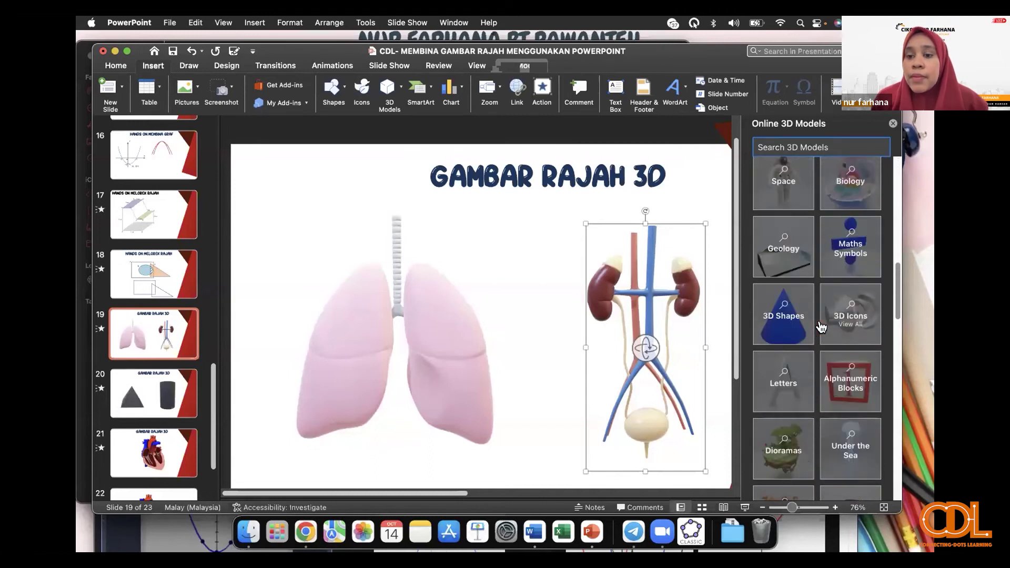
scroll(822, 326, "up", 2)
scroll(821, 326, "up", 1)
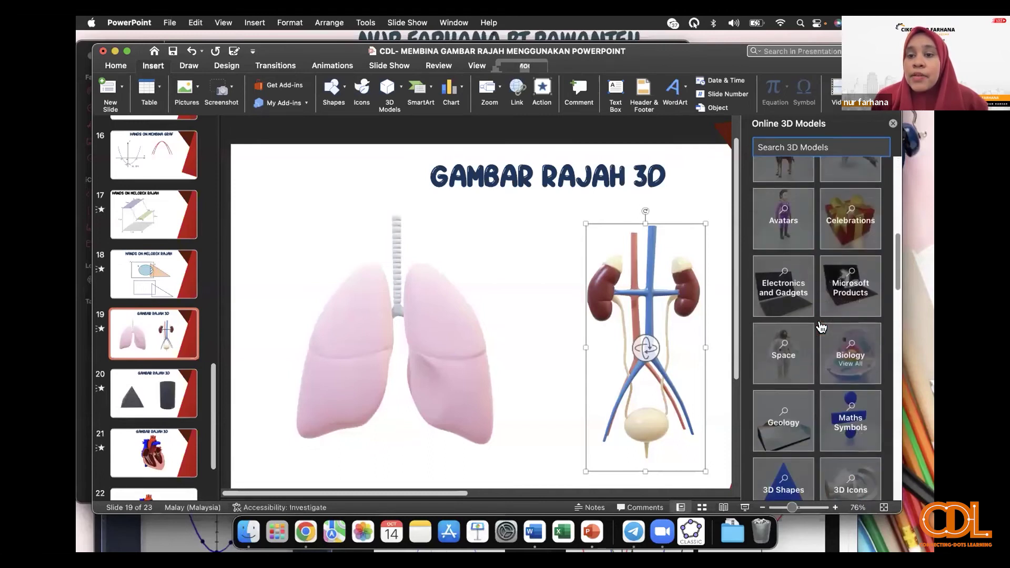
left_click(785, 358)
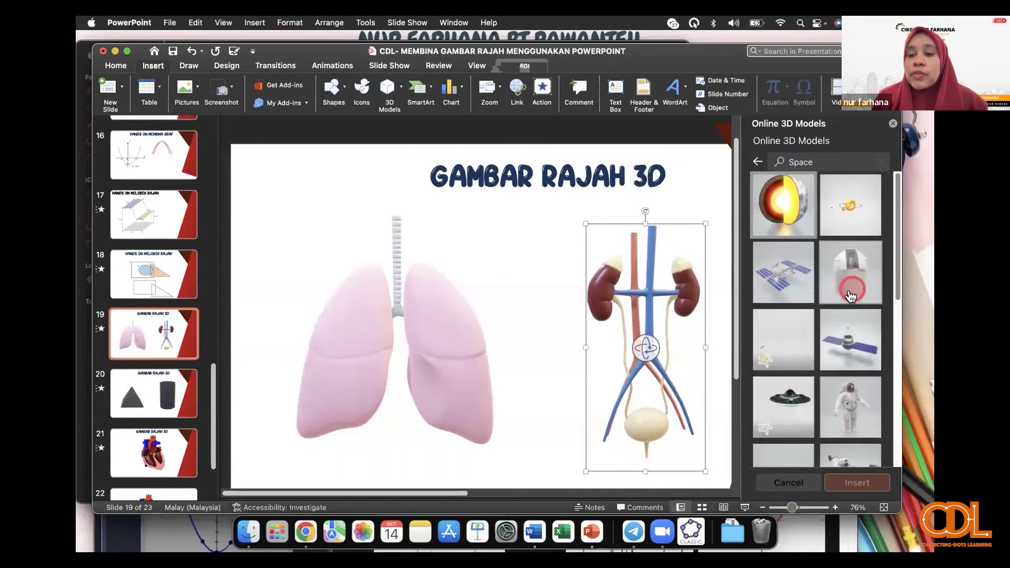
left_click(789, 205)
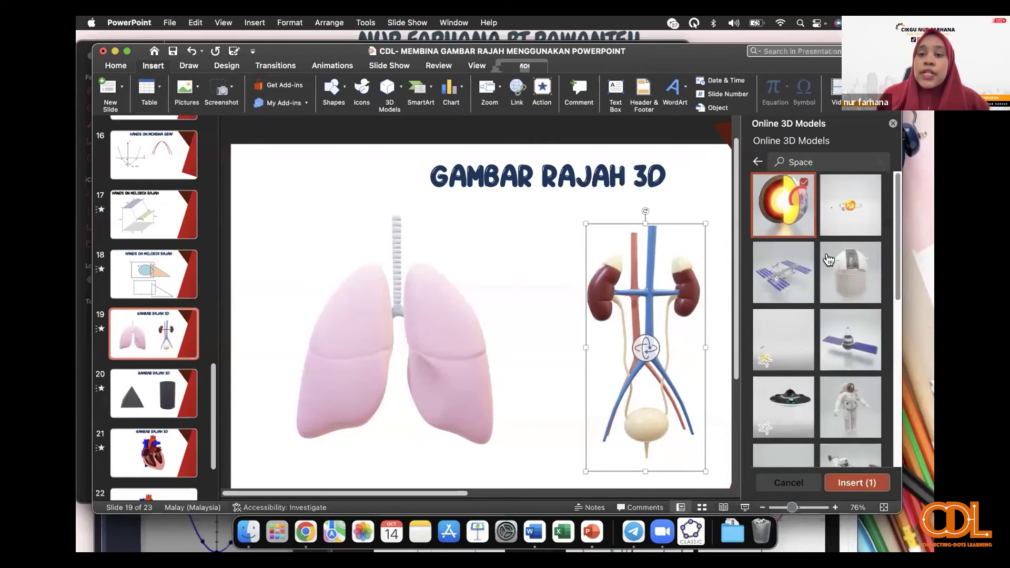
left_click(855, 483)
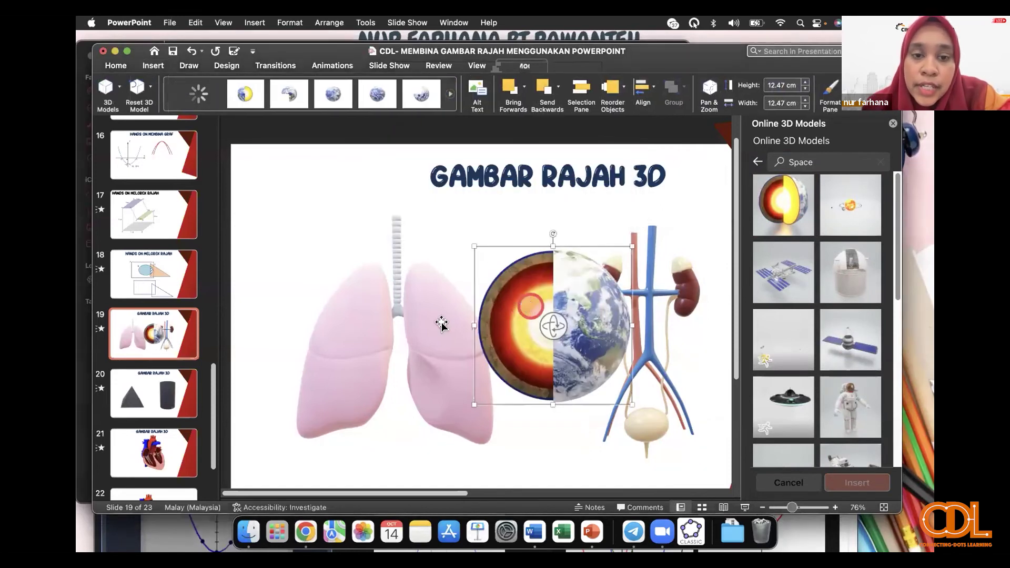
left_click(422, 332)
Step: Replace the lungs with the Earth model, enlarged to 17.57 cm on the left, and close the gallery
key("Delete")
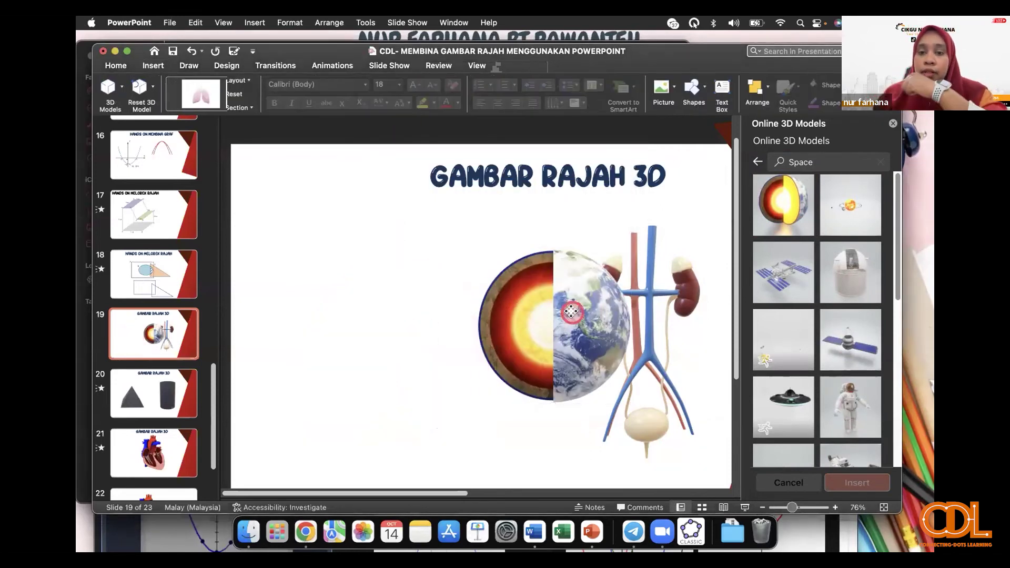
left_click_drag(572, 313, 405, 289)
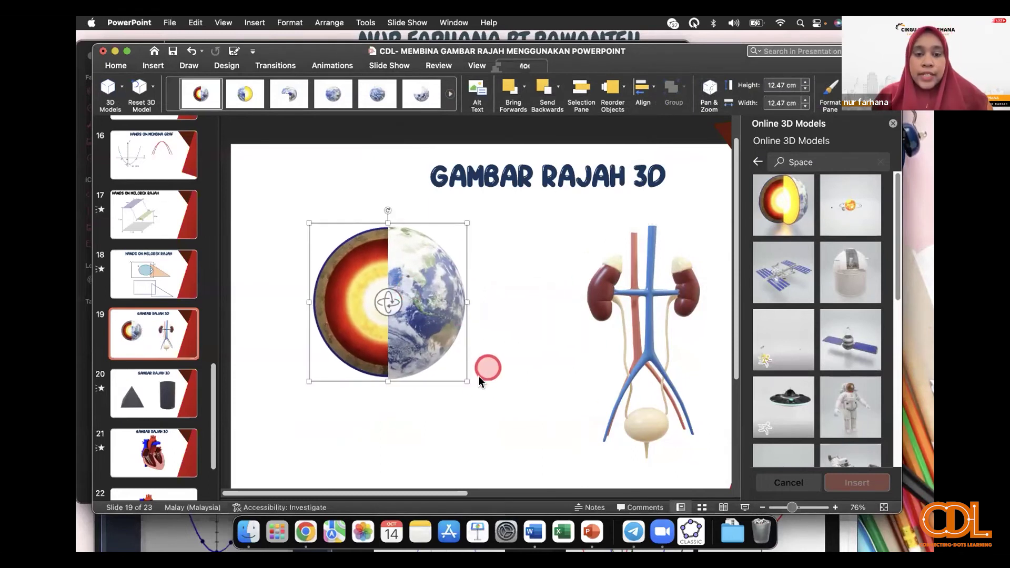
mouse_move(467, 381)
left_mouse_down()
mouse_move(530, 429)
mouse_move(521, 436)
left_mouse_up()
mouse_move(417, 334)
left_mouse_down()
mouse_move(480, 325)
mouse_move(421, 326)
left_mouse_up()
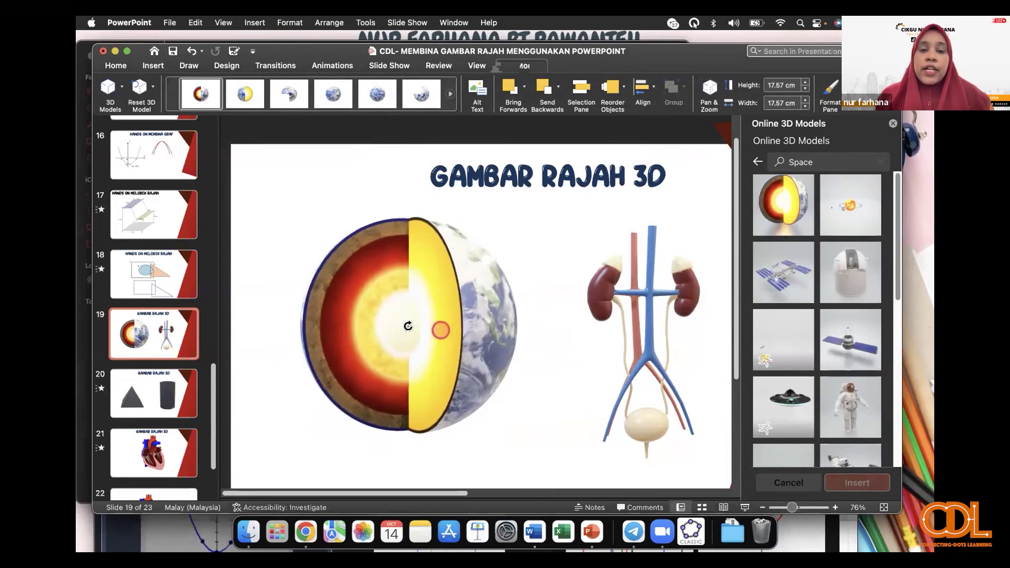
left_click(564, 315)
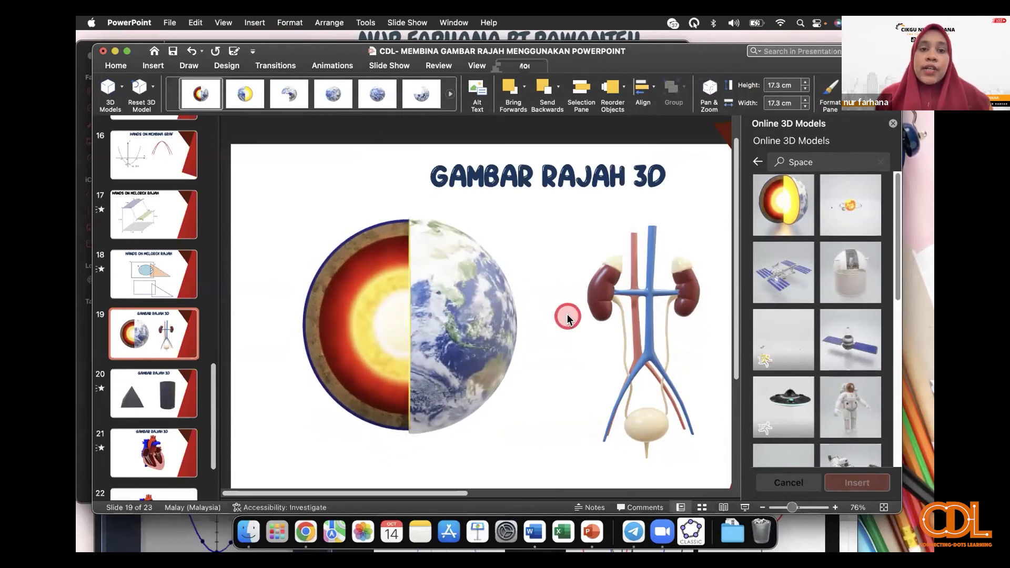
left_click(412, 330)
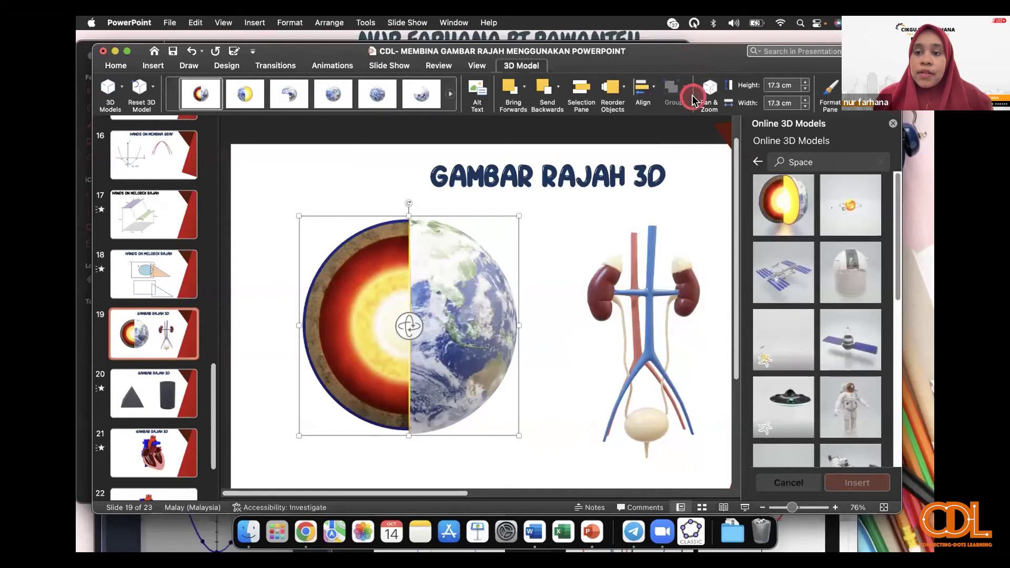
scroll(831, 315, "down", 10)
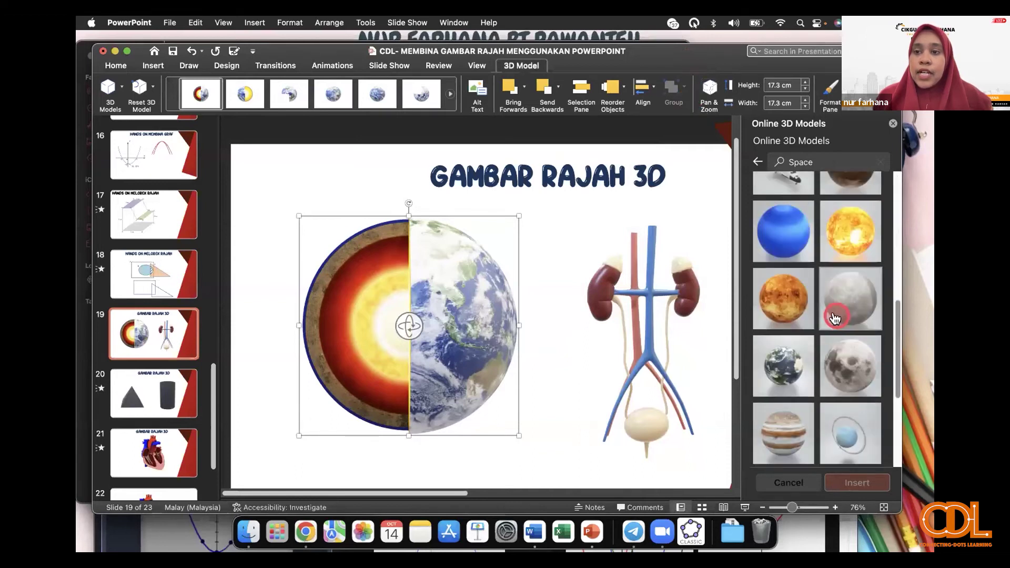
left_click(893, 123)
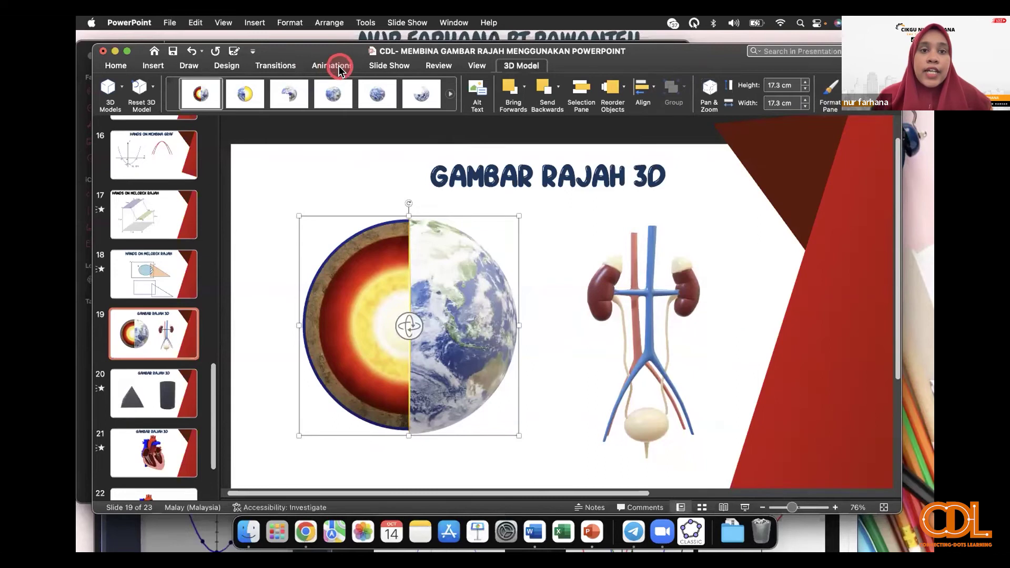
Step: Reopen the Online 3D Models browser, then select the Earth model and show its animation effects
left_click(146, 69)
left_click(387, 89)
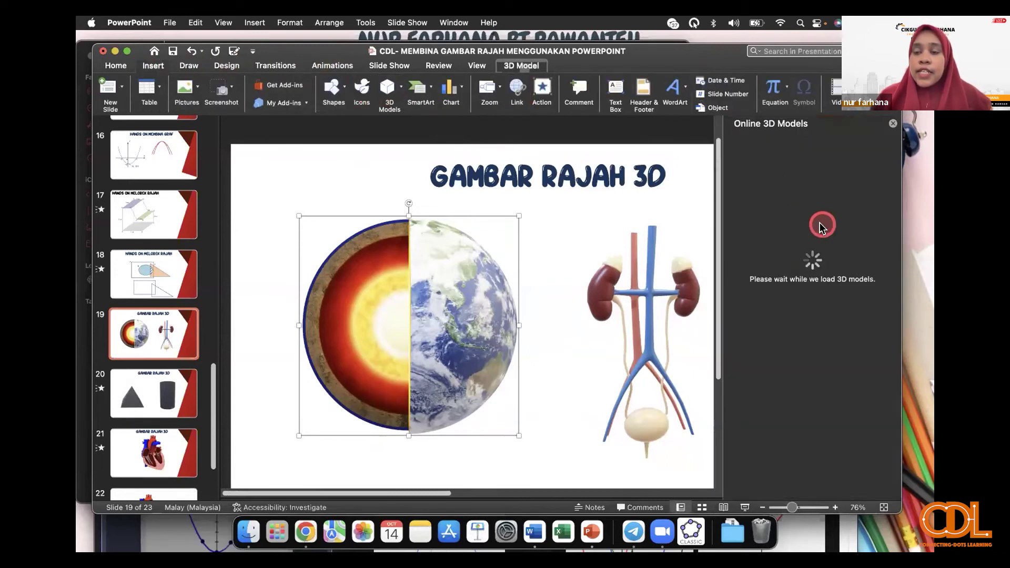
scroll(821, 229, "down", 5)
scroll(822, 229, "down", 5)
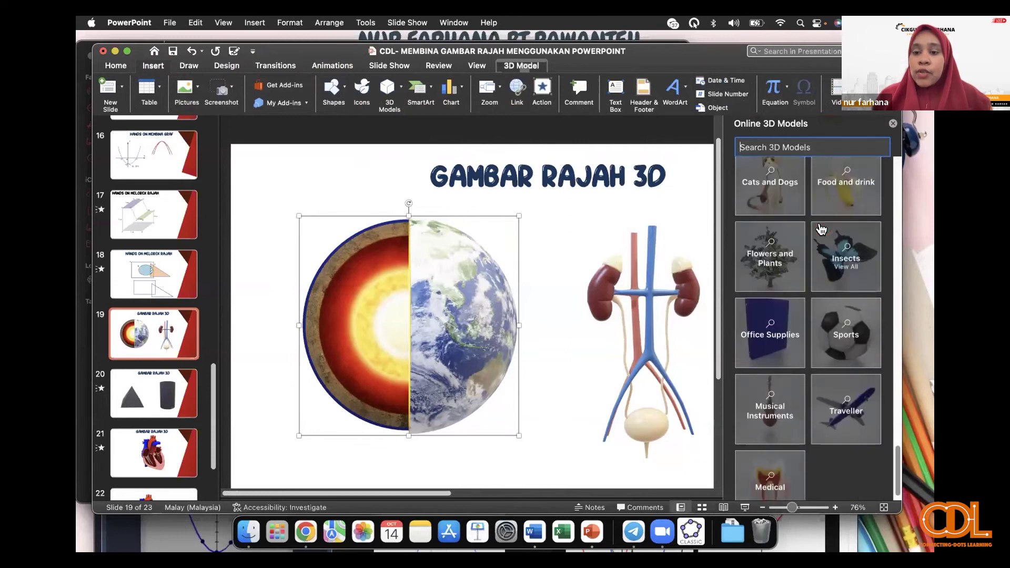
scroll(821, 232, "up", 5)
scroll(821, 227, "up", 5)
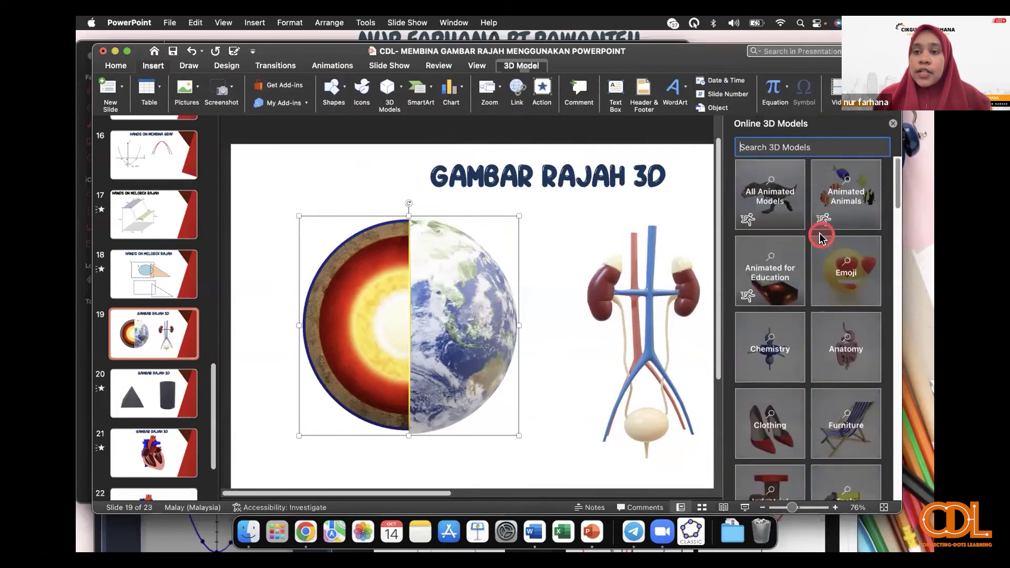
left_click(884, 138)
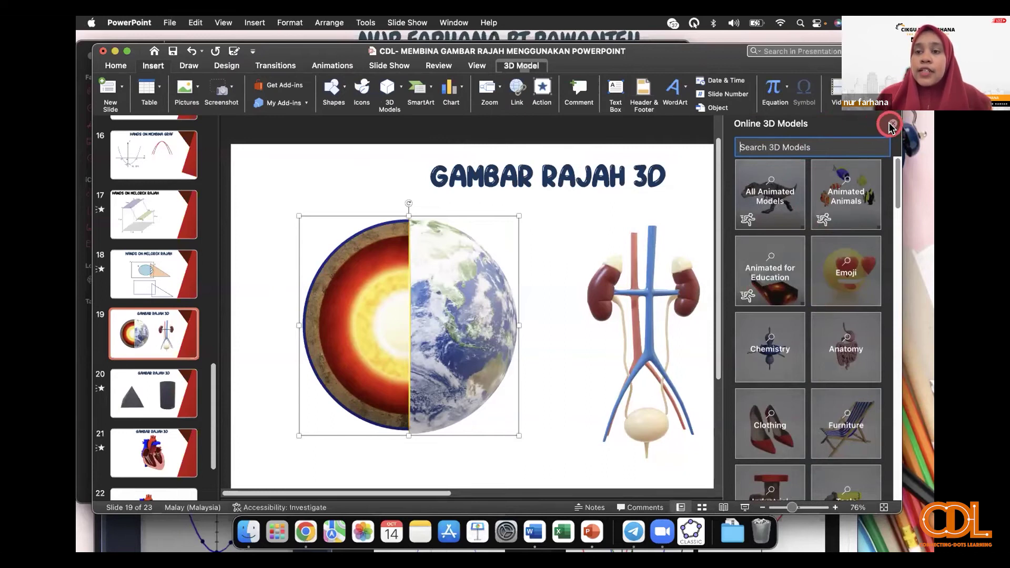
left_click(400, 329)
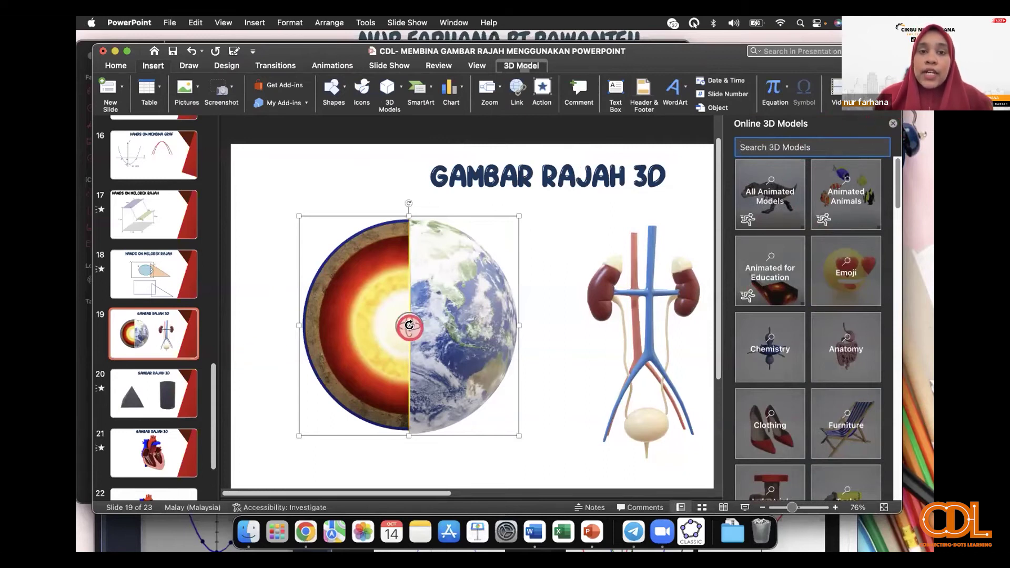
left_click(327, 67)
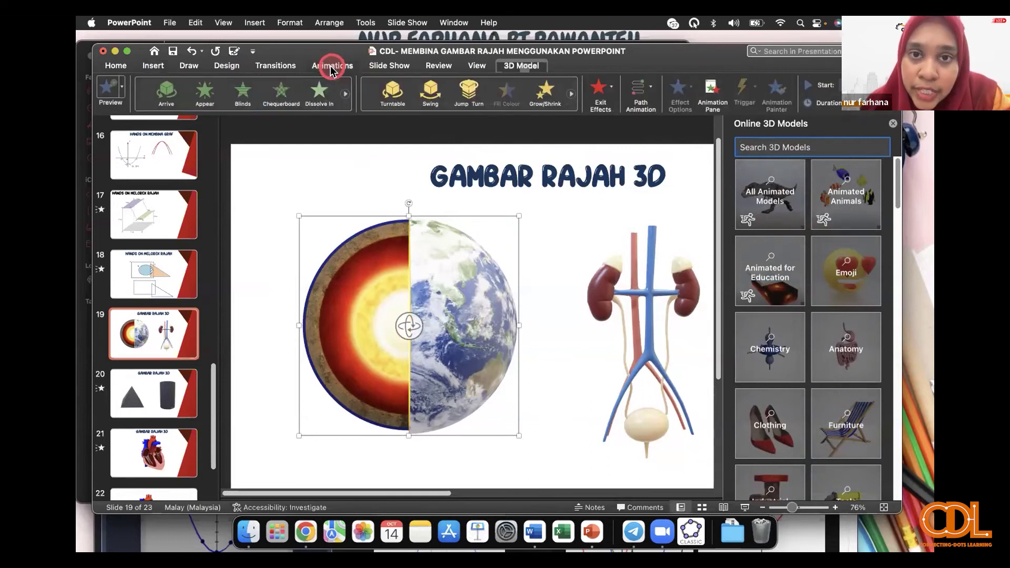
Step: Apply the Turntable 3D animation to the Earth cross-section model and preview the spin
left_click(393, 92)
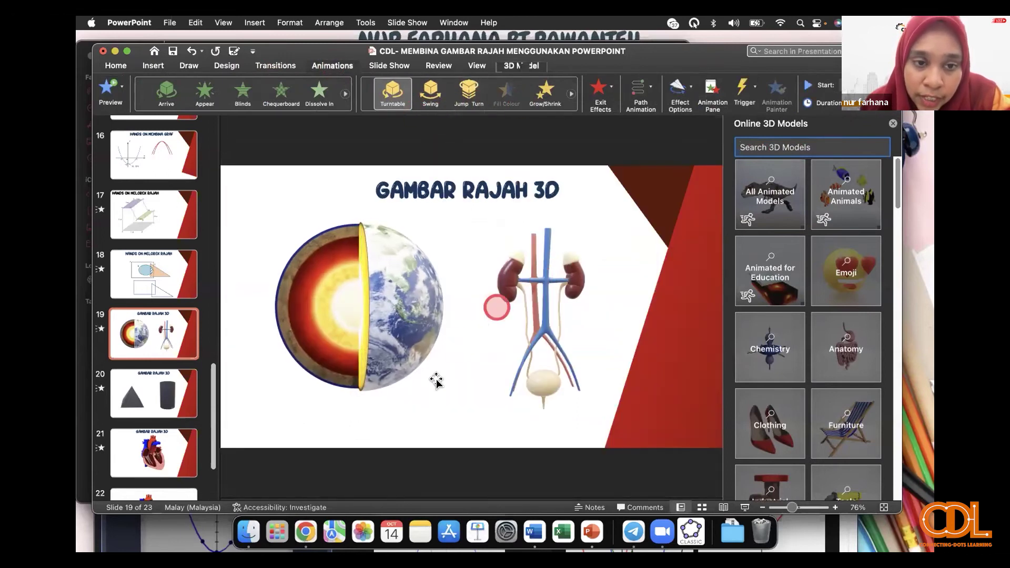
left_click(435, 404)
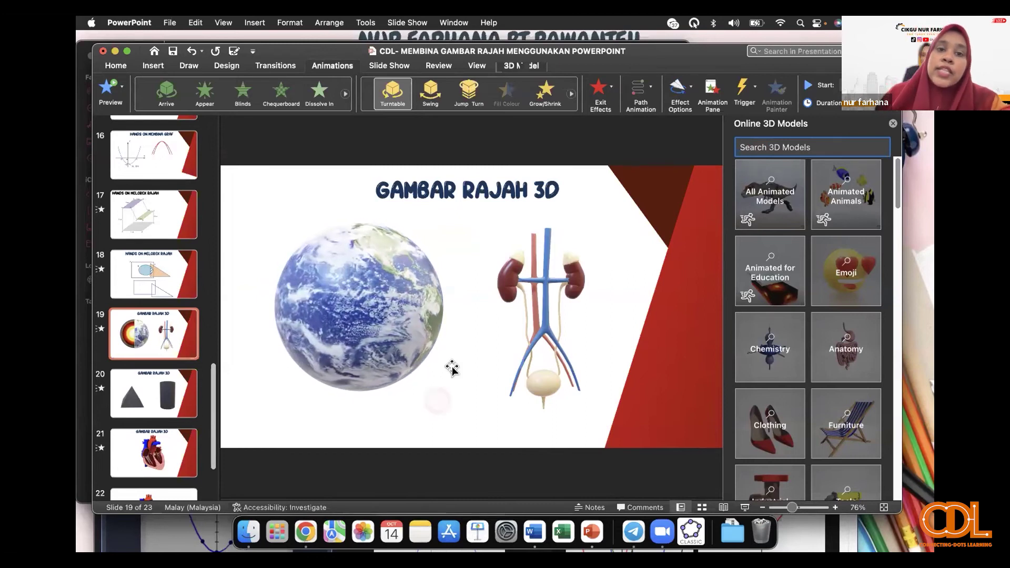
left_click(455, 43)
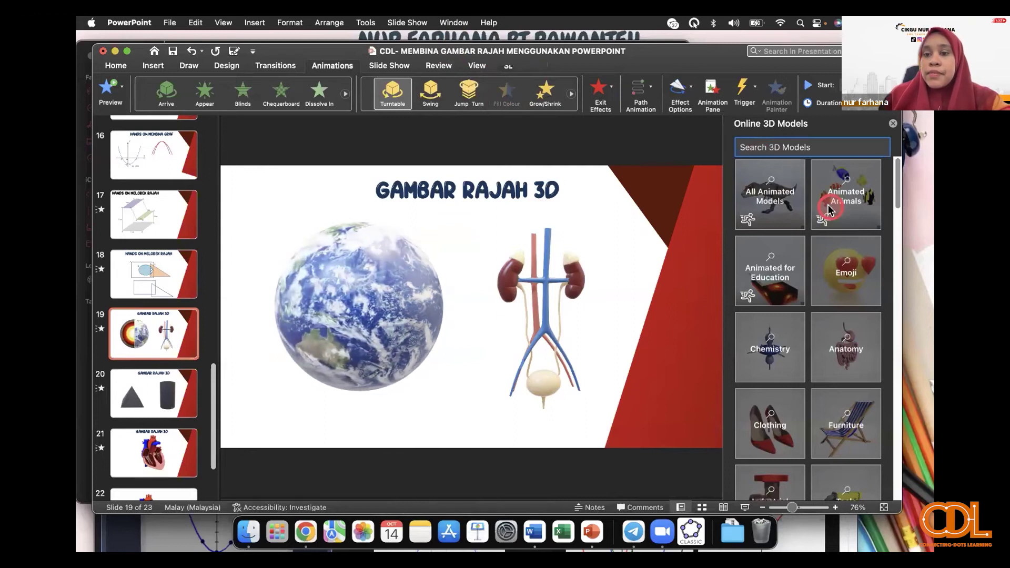
left_click(690, 100)
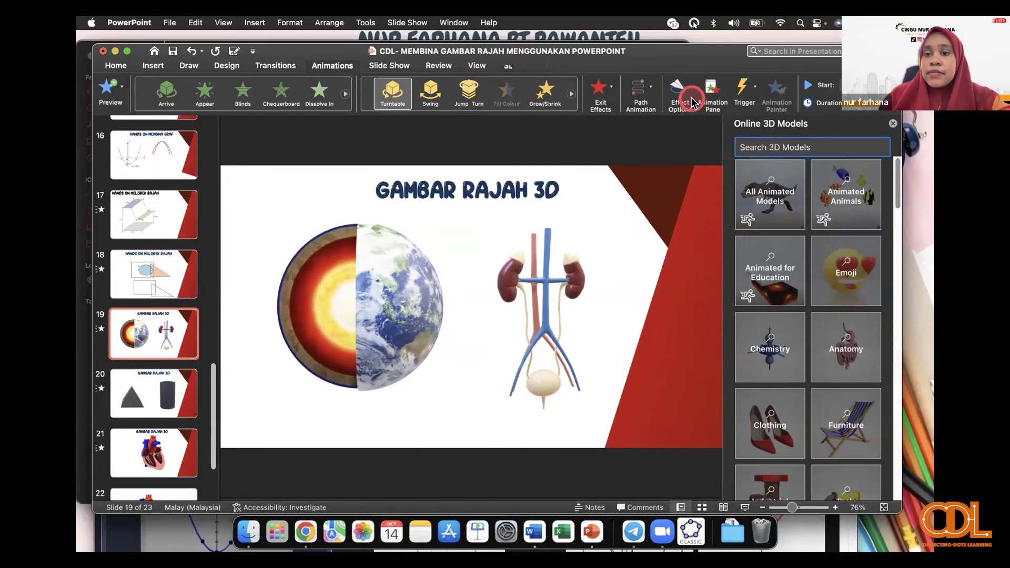
Step: Return slide 19 to normal editing view with the Online 3D Models gallery open
left_click(722, 306)
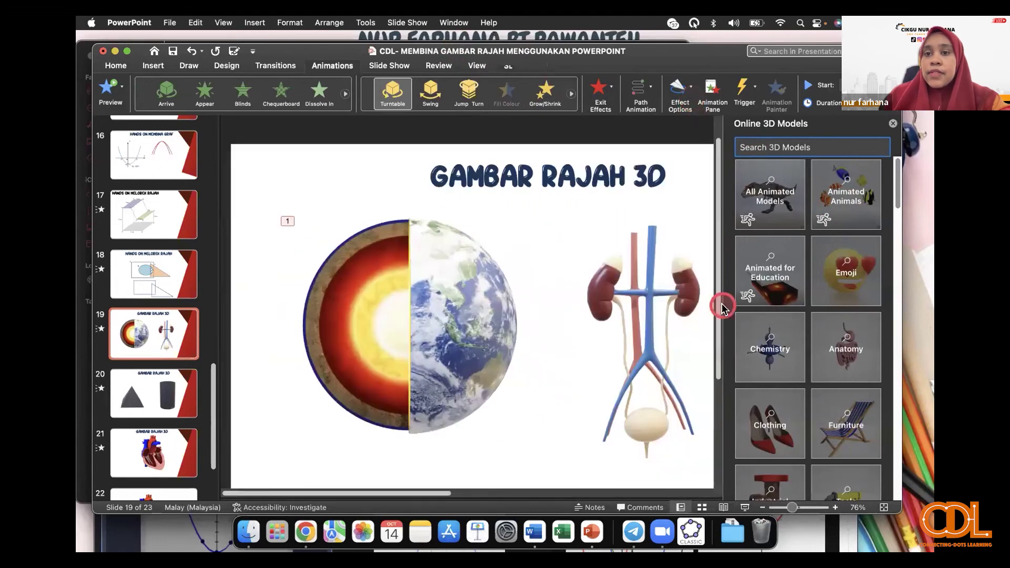
mouse_move(769, 194)
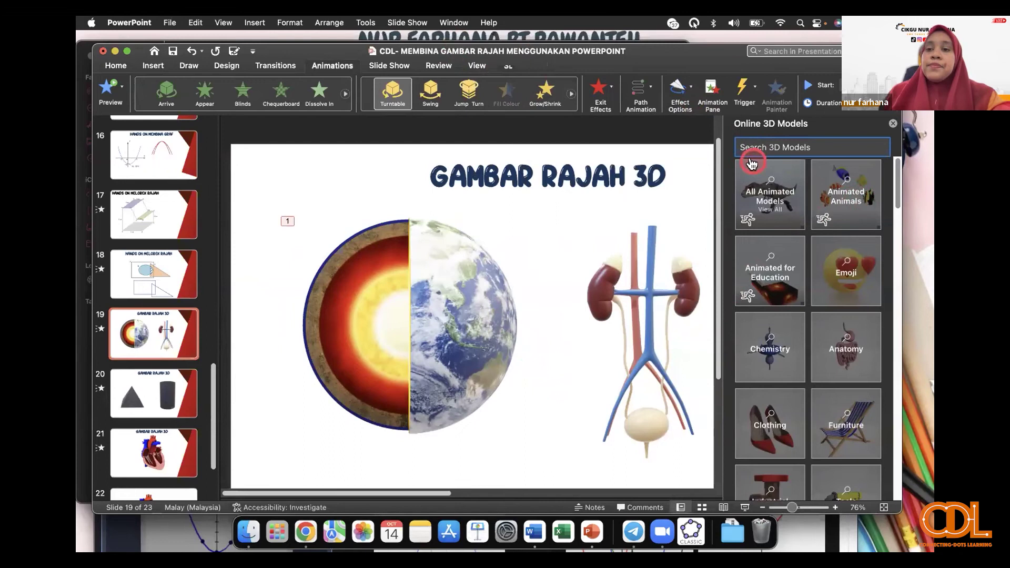
left_click(412, 41)
left_click(876, 317)
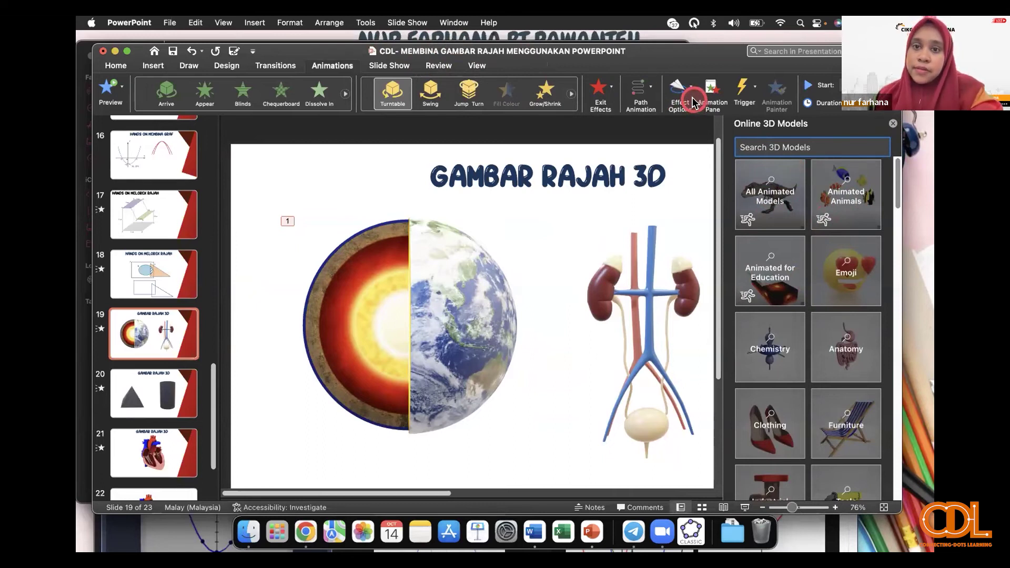
Step: Give the kidney model the Turntable animation after trying Jump and Turn and Swing
left_click(646, 302)
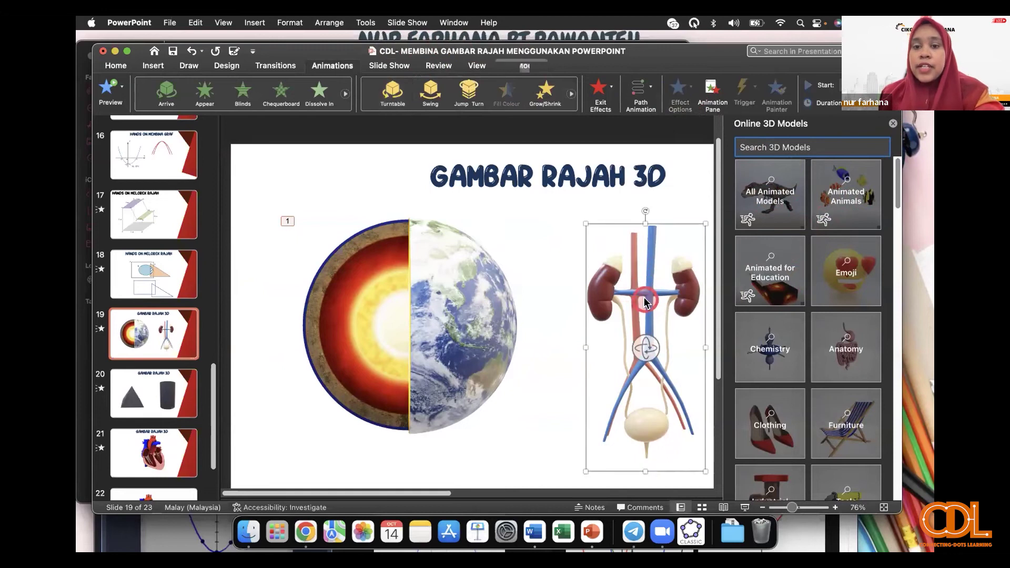
left_click(468, 99)
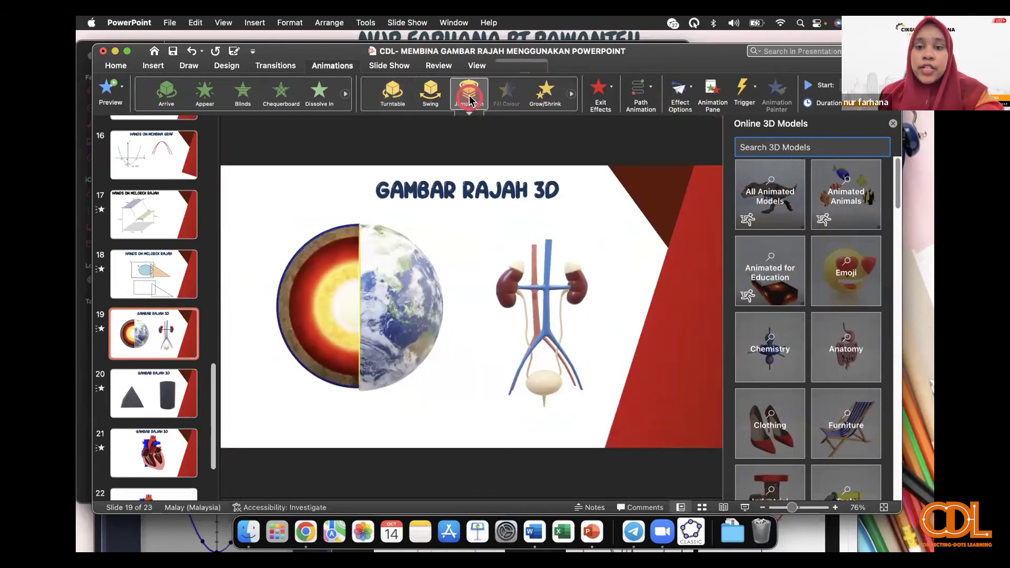
left_click(433, 97)
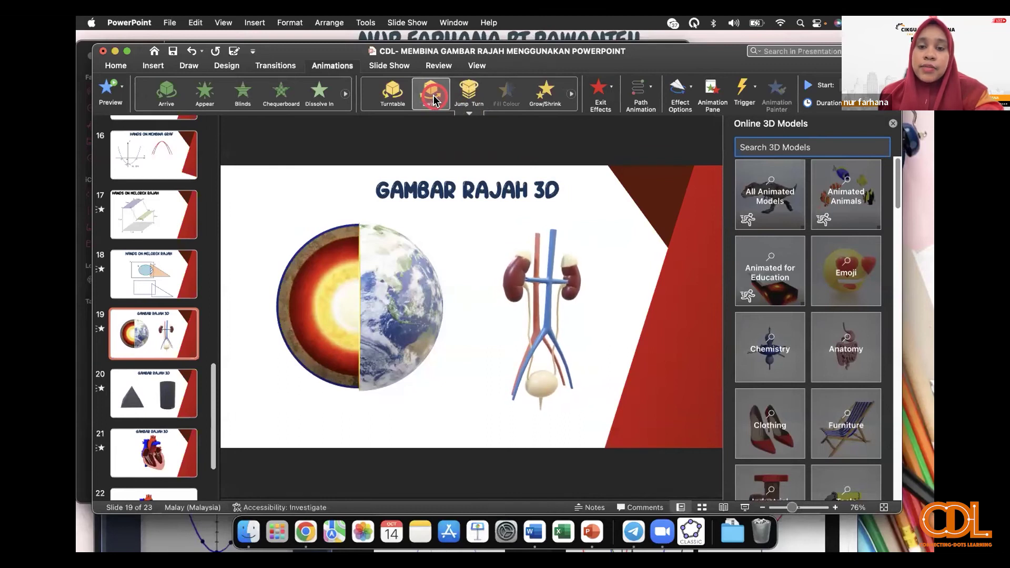
left_click(398, 98)
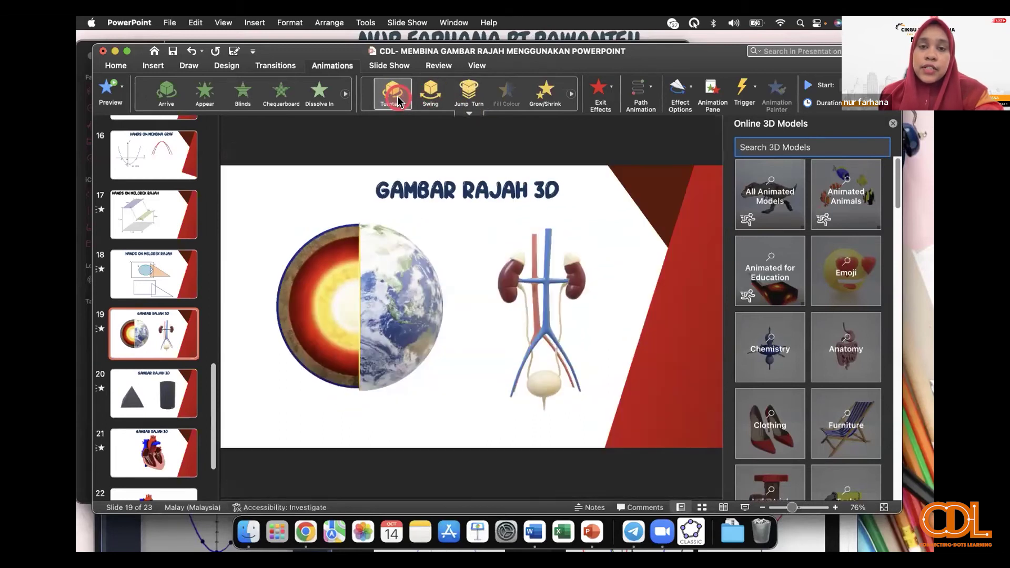
Step: Close the Online 3D Models pane and play slide 19 as a slide show
left_click(470, 114)
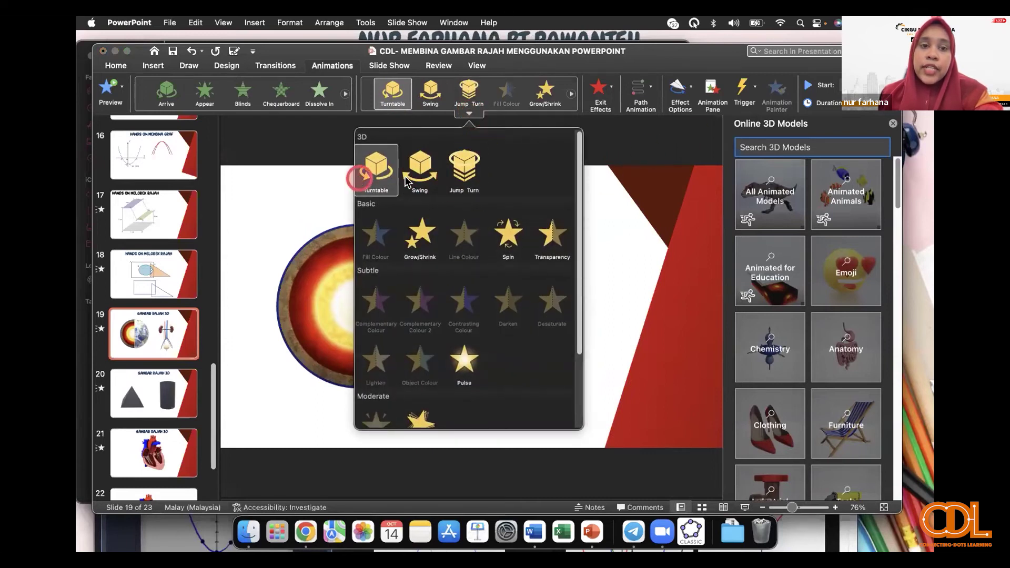
left_click(627, 133)
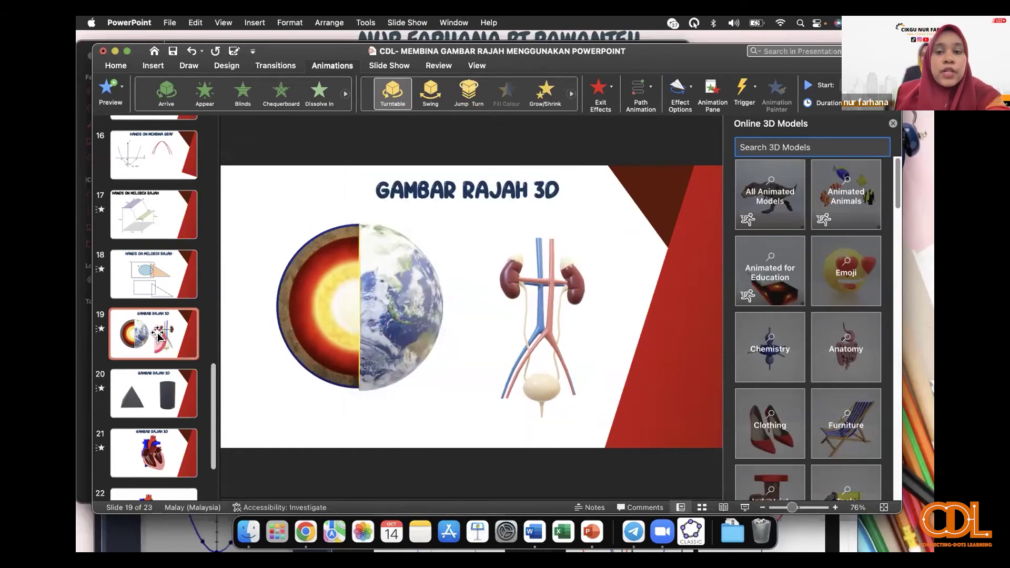
left_click(887, 124)
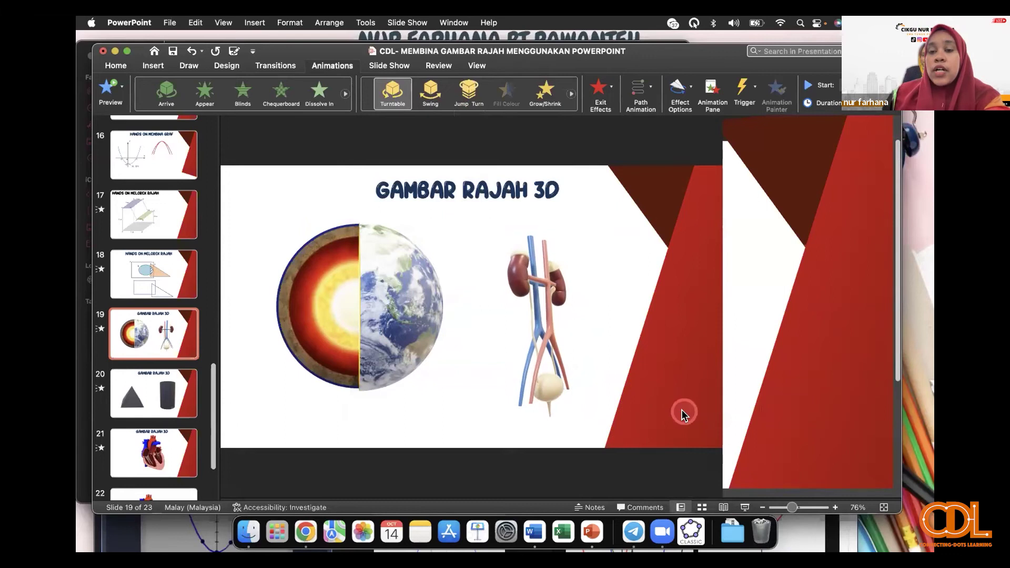
left_click(746, 501)
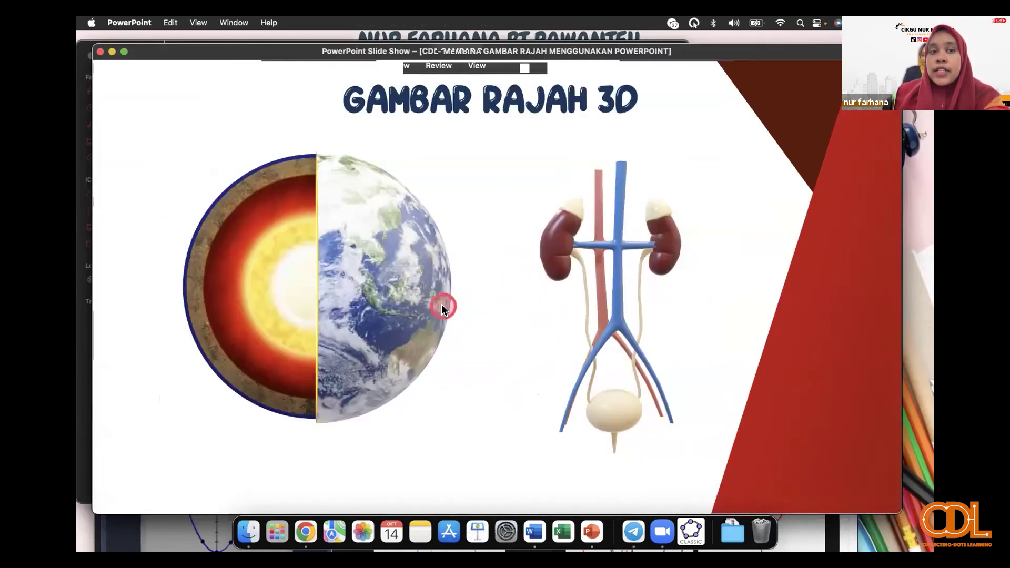
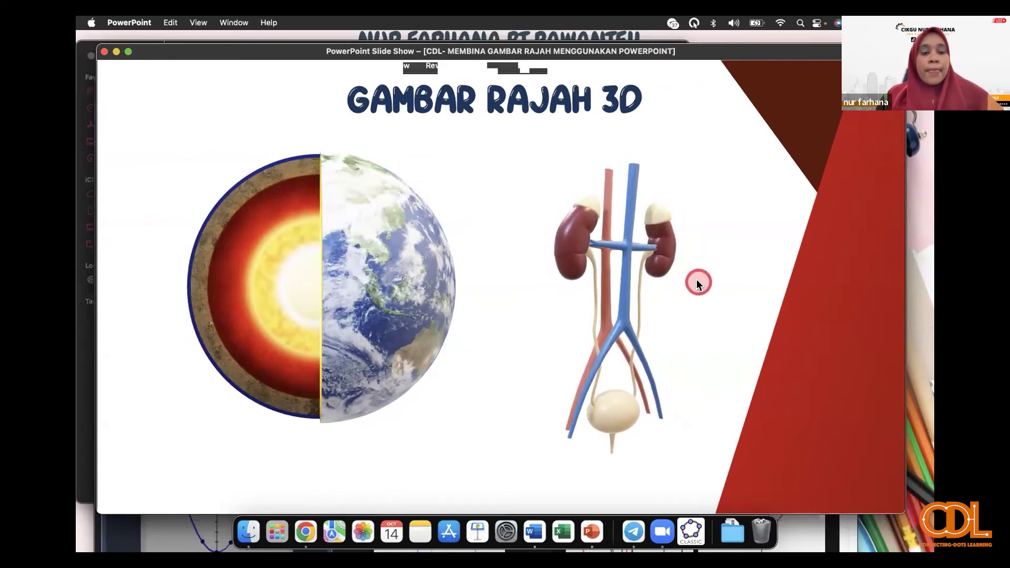
Step: Exit the slide show and switch to slide 20 with the 3D pyramid and cylinder
key("Escape")
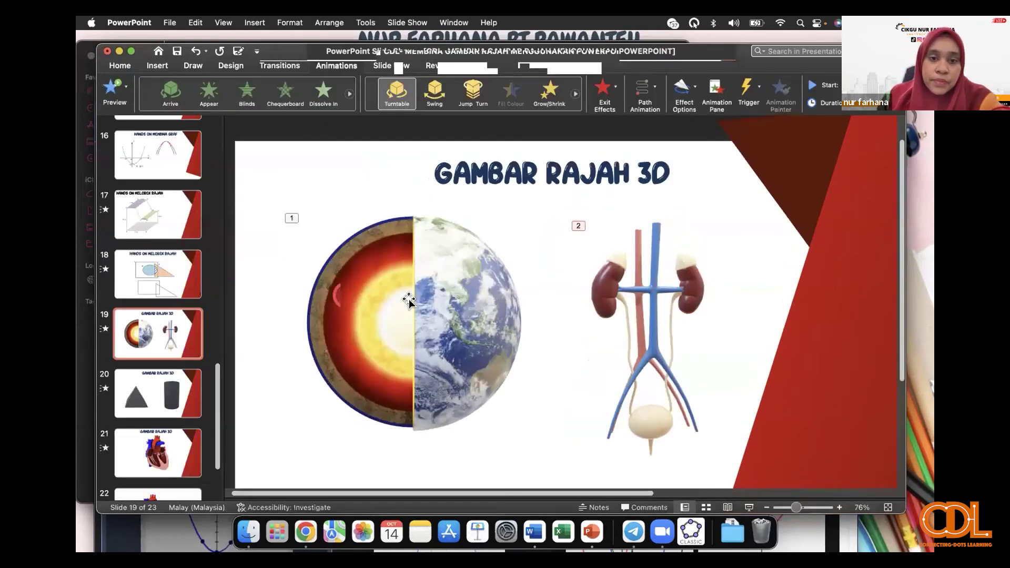
left_click_drag(446, 298, 451, 297)
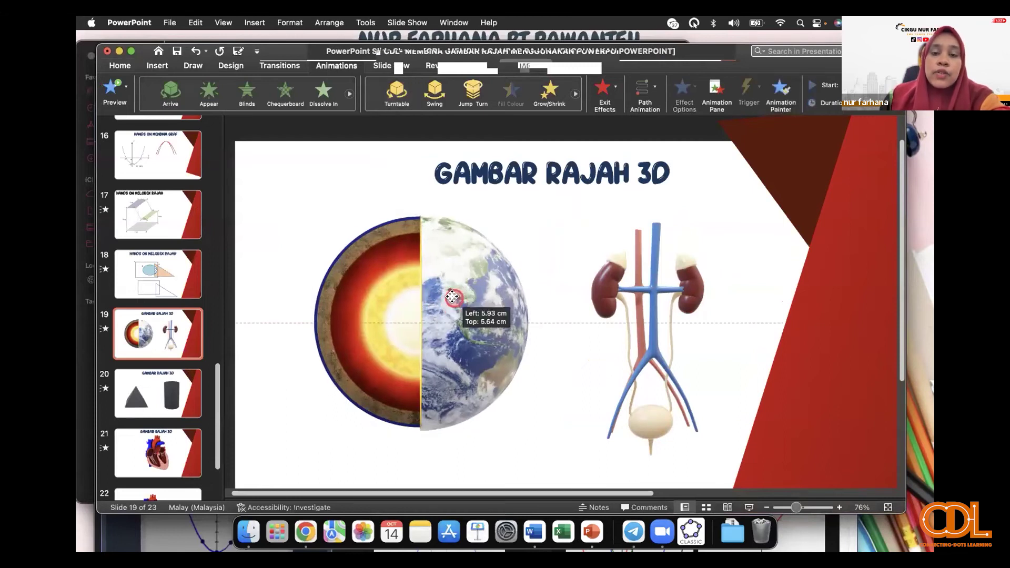
left_click(156, 408)
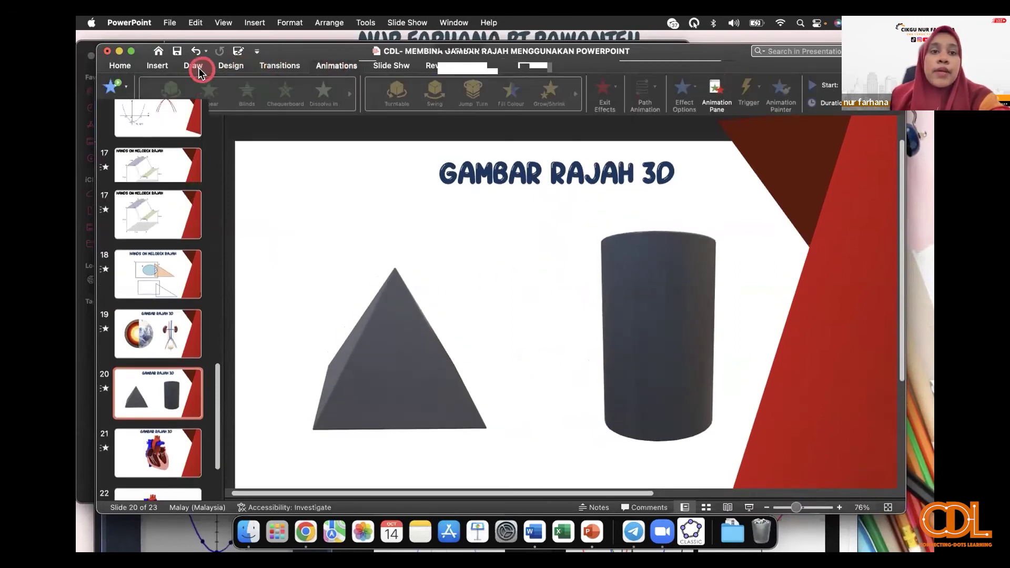
Step: Open the Online 3D Models library and browse the 3D Shapes category
left_click(227, 67)
left_click(162, 66)
left_click(392, 85)
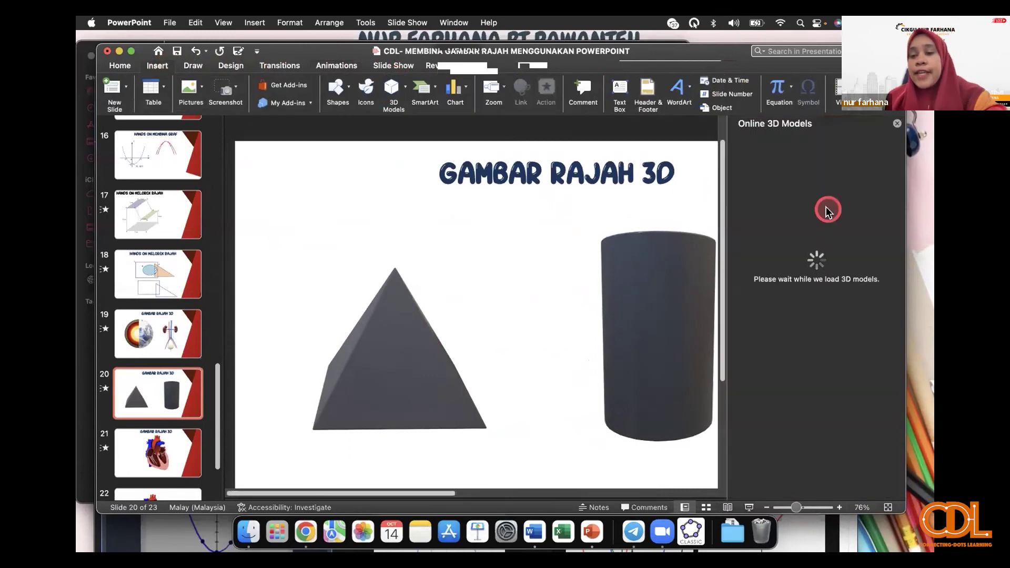
scroll(826, 345, "down", 3)
scroll(826, 345, "down", 3)
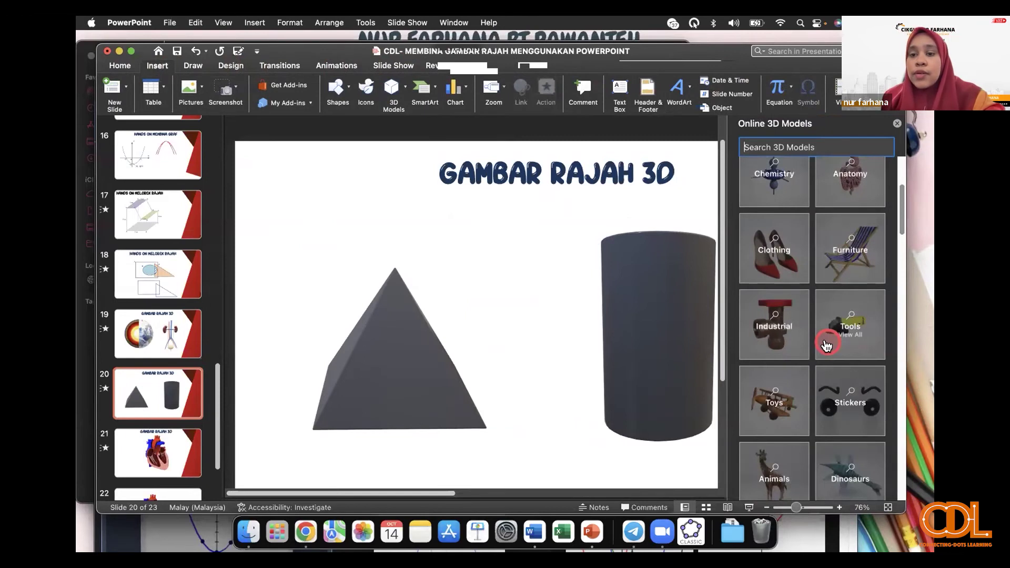
scroll(826, 345, "down", 2)
scroll(826, 345, "down", 2)
scroll(826, 344, "down", 2)
scroll(826, 343, "down", 2)
scroll(827, 342, "down", 1)
scroll(827, 346, "down", 2)
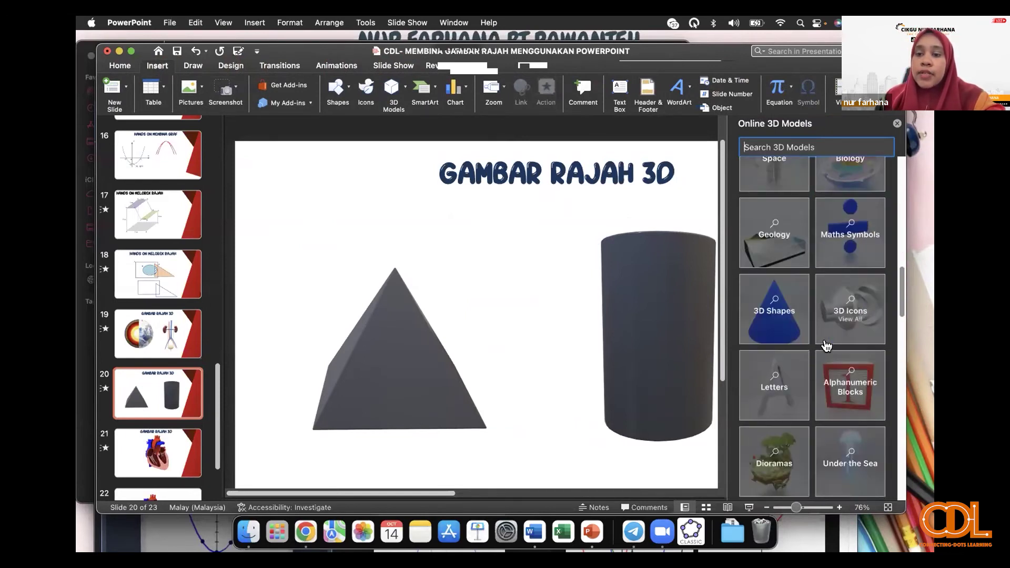
left_click(772, 308)
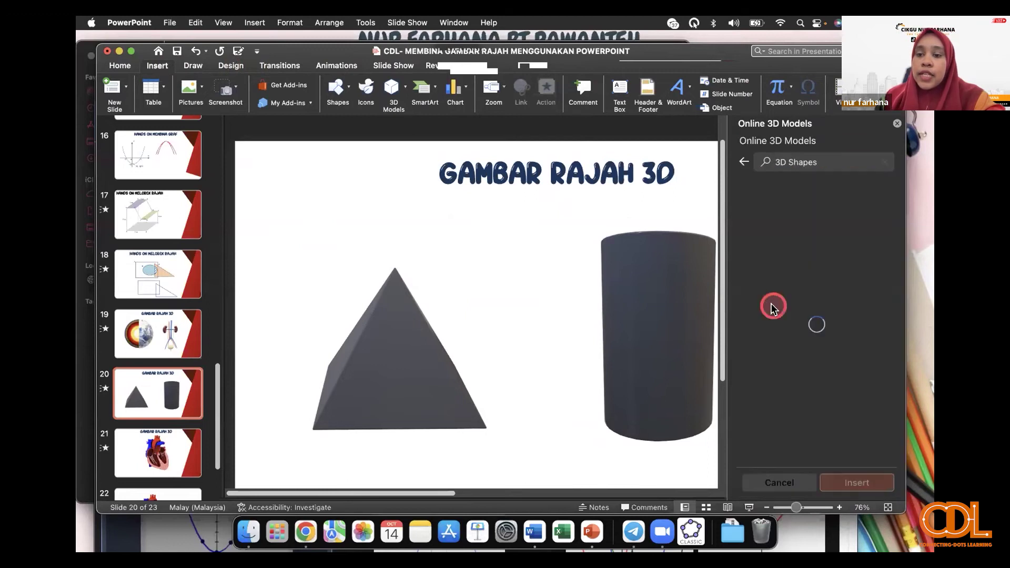
scroll(850, 348, "down", 1)
scroll(851, 349, "down", 2)
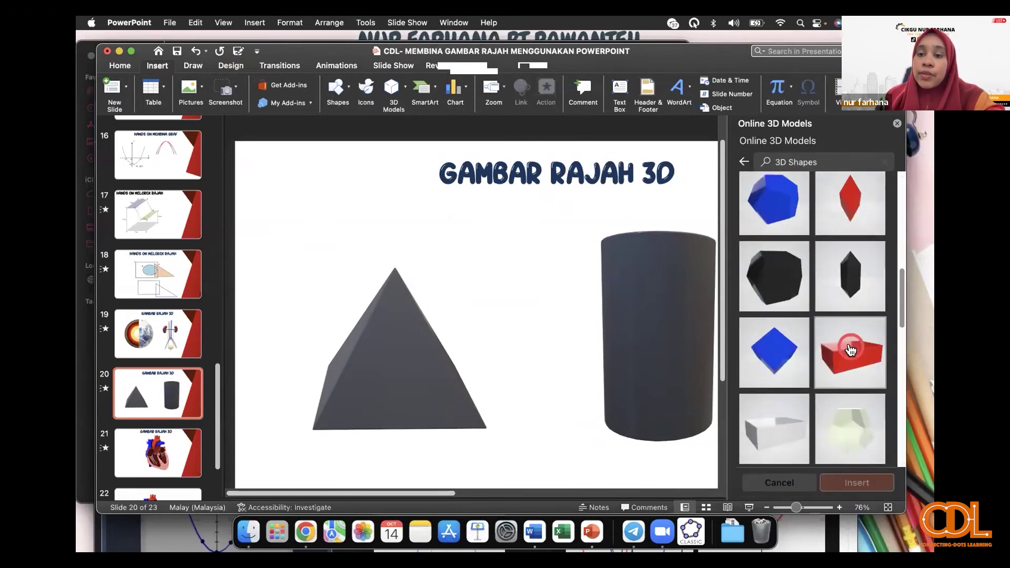
scroll(851, 349, "down", 2)
scroll(851, 349, "down", 2)
Step: Rotate the 3D pyramid in 3D, bringing it back to an upright side view
left_click(406, 281)
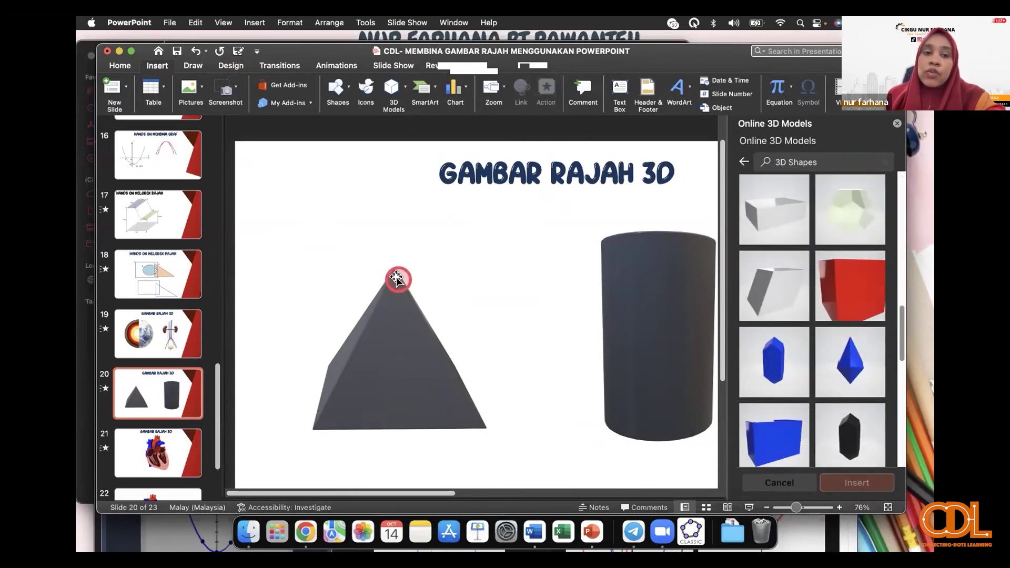
left_click_drag(395, 333, 395, 427)
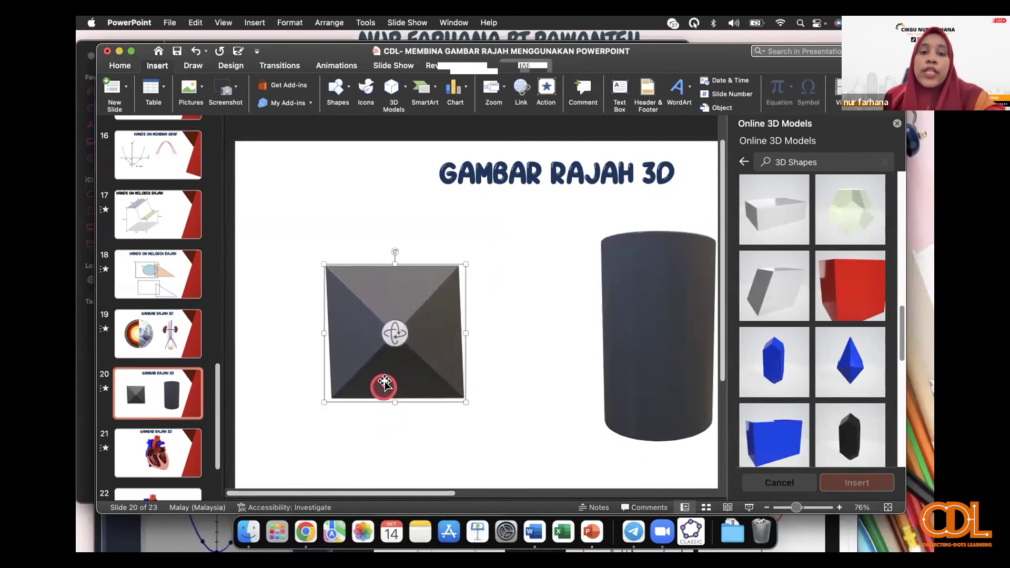
mouse_move(391, 337)
left_mouse_down()
mouse_move(397, 235)
mouse_move(388, 244)
left_mouse_up()
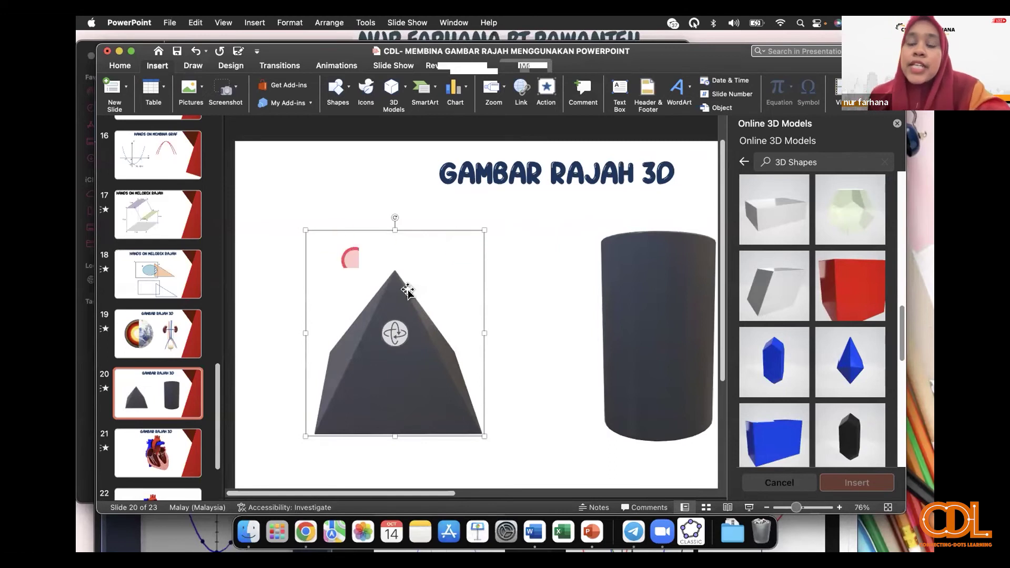
Step: Tilt and turn the 3D cylinder until it stands upright
left_click(631, 296)
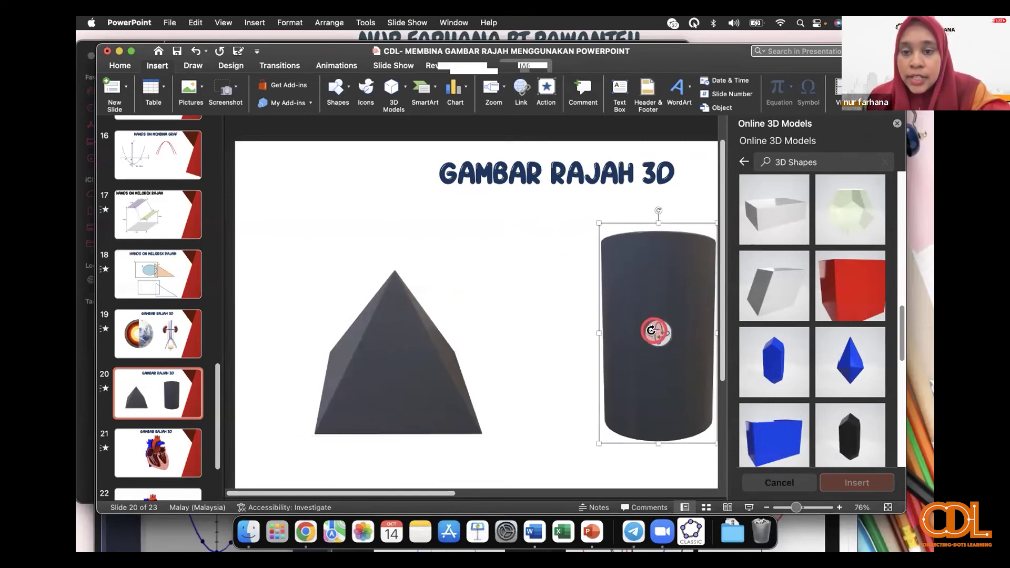
mouse_move(658, 331)
left_mouse_down()
mouse_move(662, 429)
mouse_move(662, 327)
left_mouse_up()
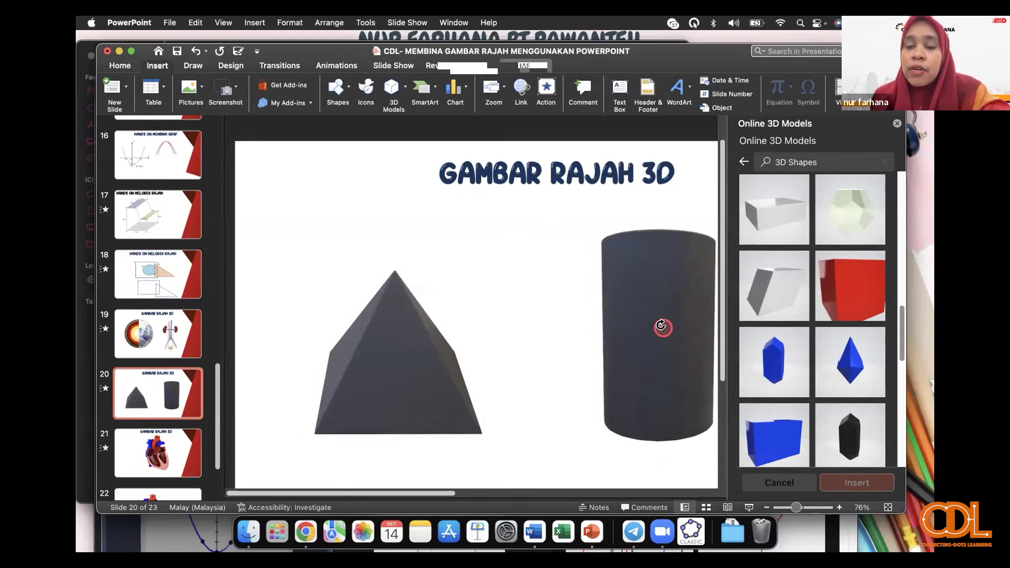
left_click_drag(729, 263, 738, 265)
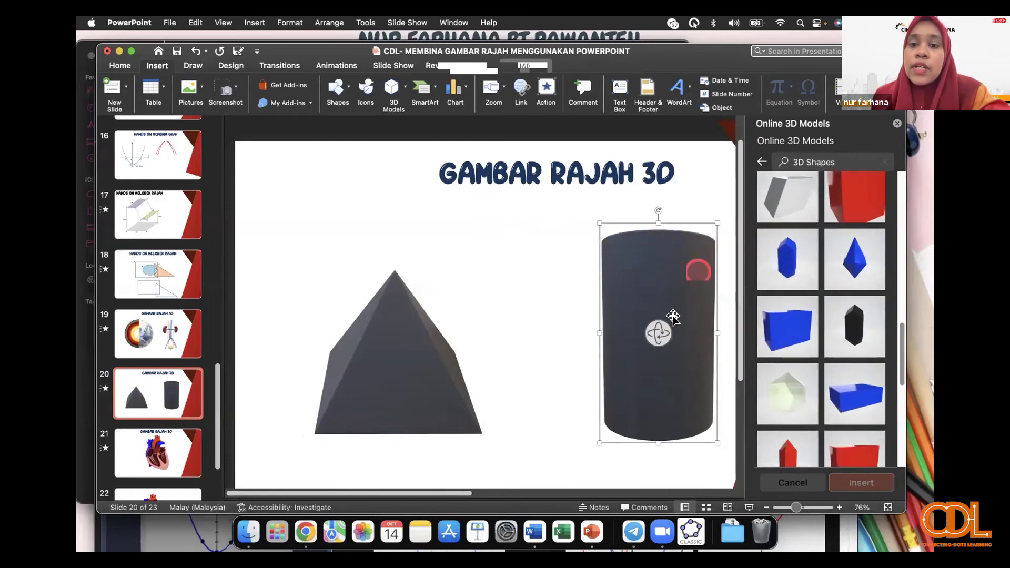
left_click_drag(661, 335, 661, 332)
left_click(636, 257)
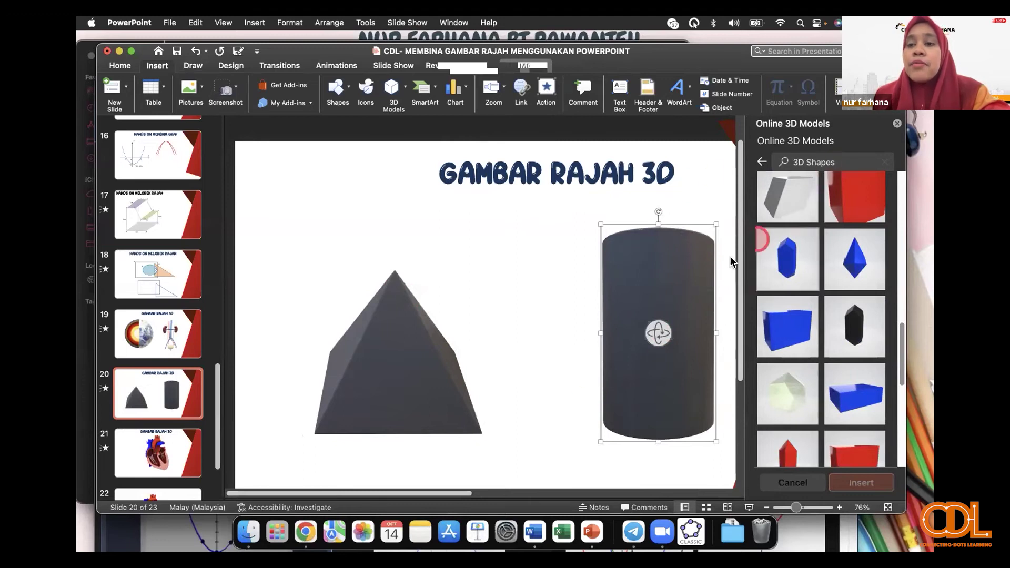
Step: Close the Online 3D Models pane without inserting anything and move to slide 21
left_click(395, 323)
left_click(169, 439)
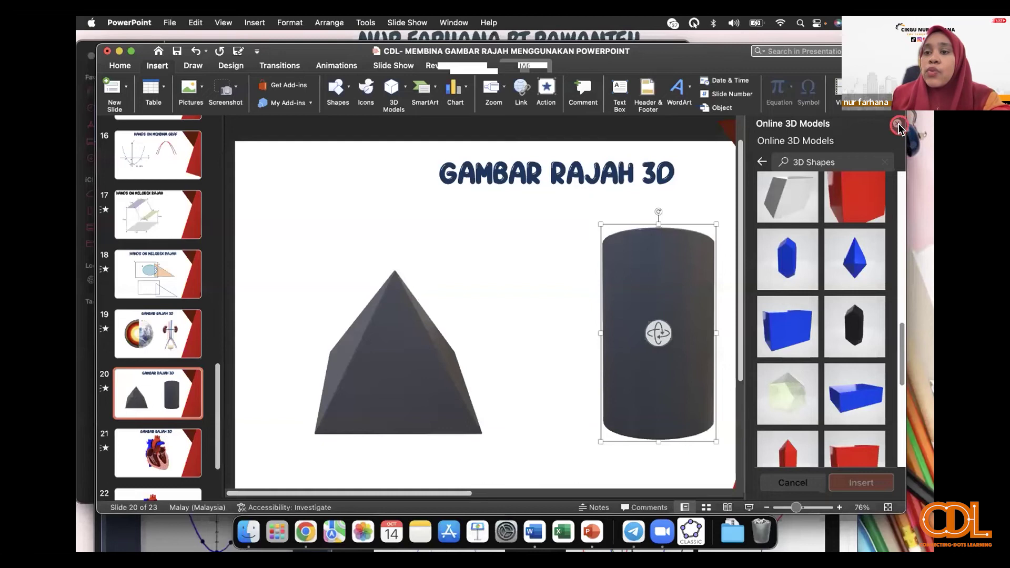
left_click(899, 126)
left_click(617, 253)
left_click(135, 458)
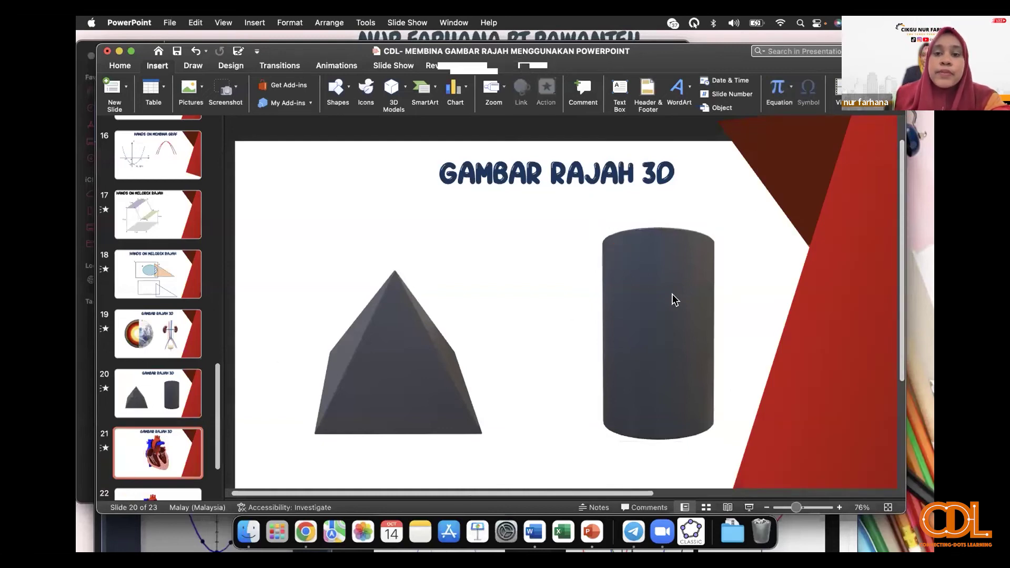
Step: Insert the blood-cells 3D model from the Anatomy category onto slide 21
left_click_drag(746, 236, 691, 259)
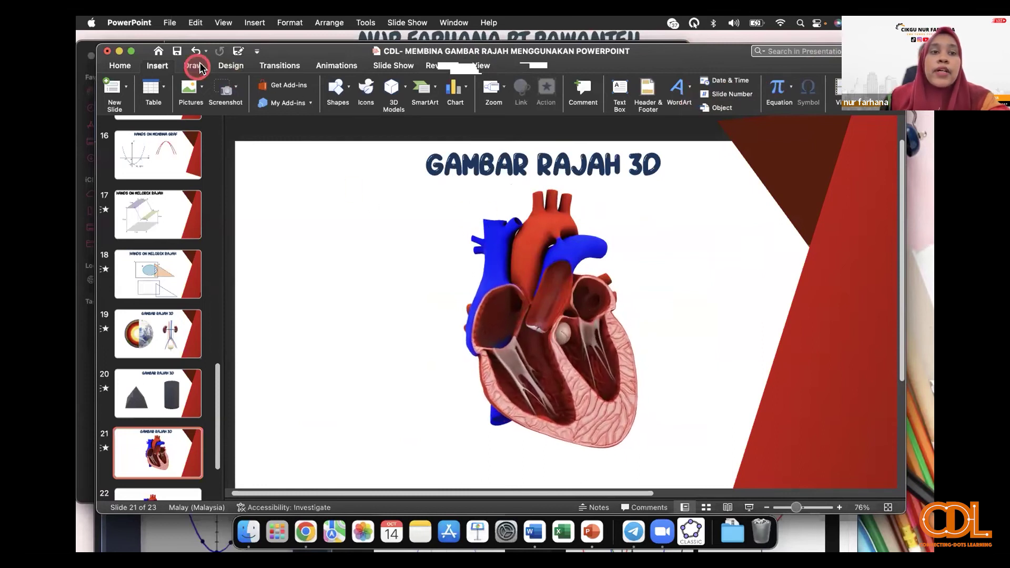
left_click(394, 90)
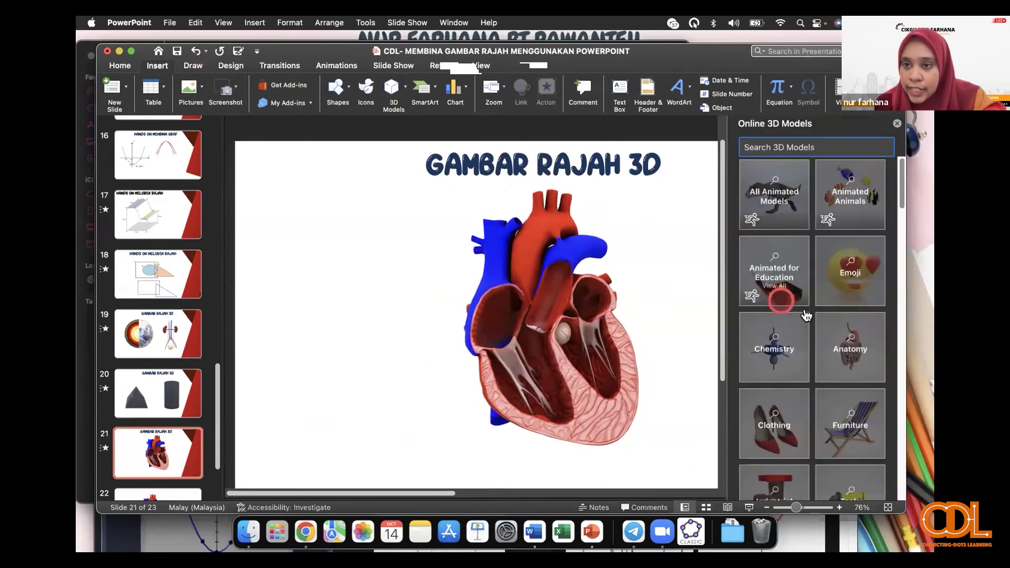
scroll(853, 369, "down", 1)
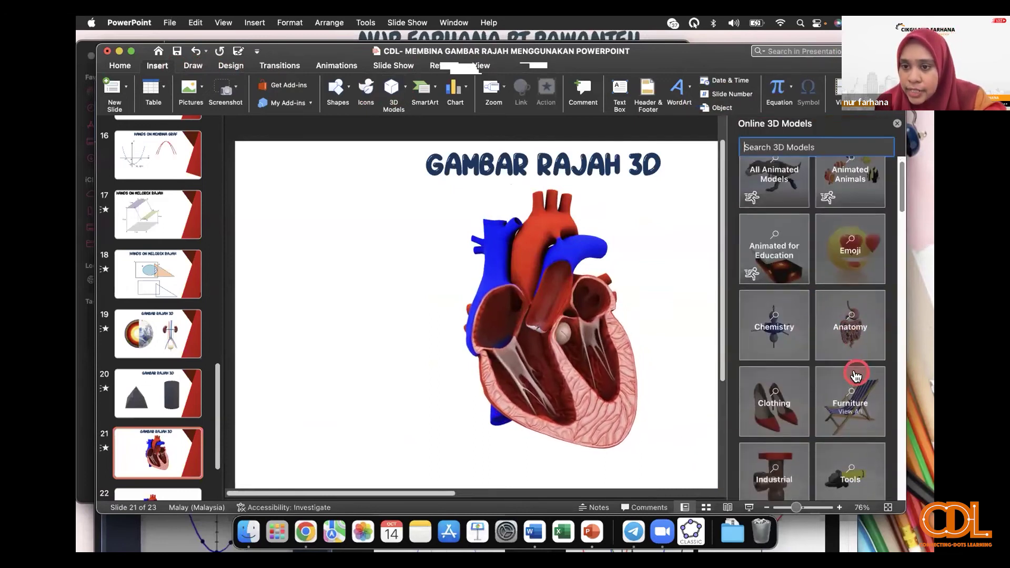
left_click(852, 310)
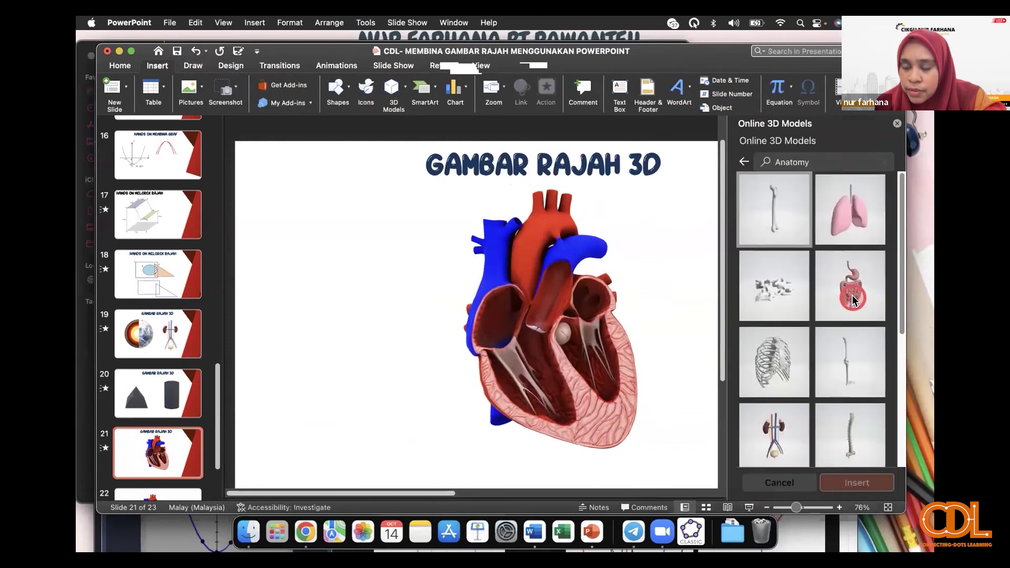
scroll(850, 316, "down", 5)
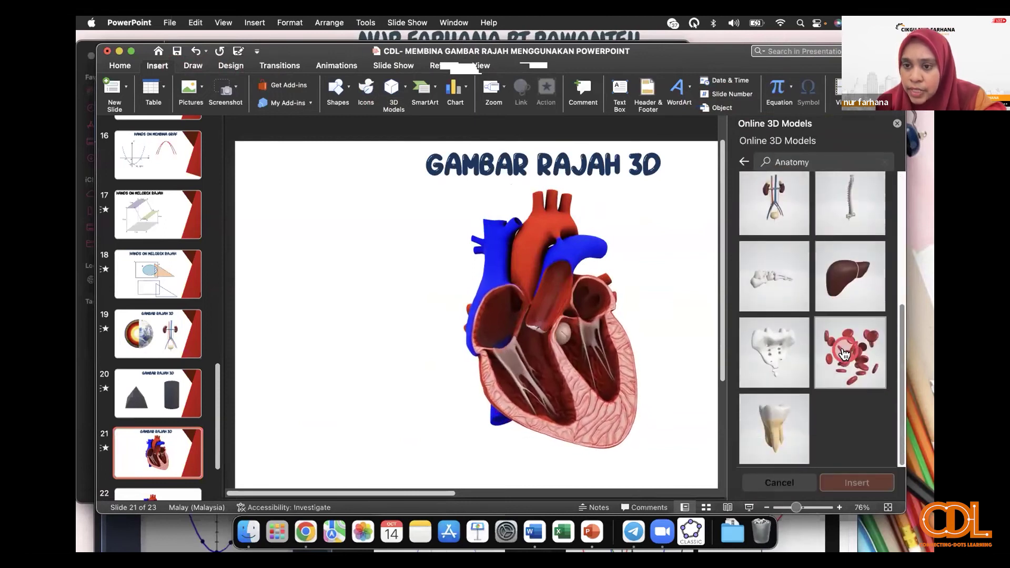
left_click(844, 354)
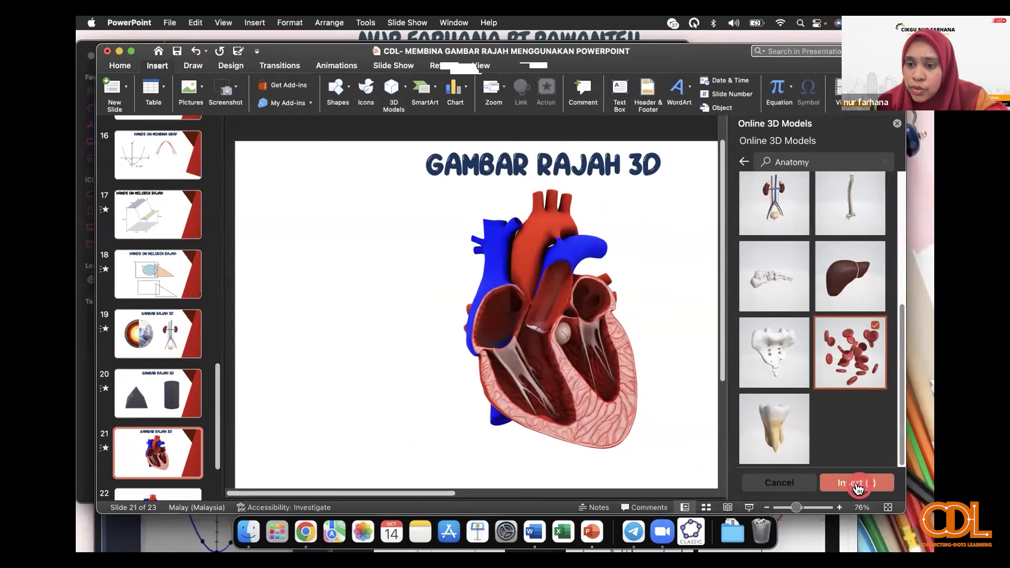
left_click(858, 488)
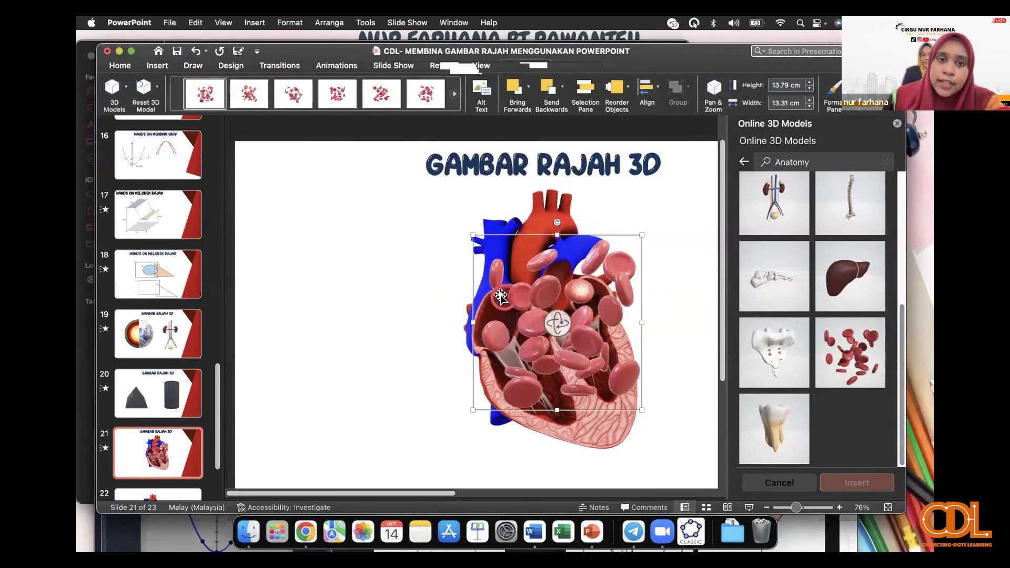
Step: Move and rotate the blood-cell model, then delete it and return to the model categories
left_click_drag(488, 315, 286, 296)
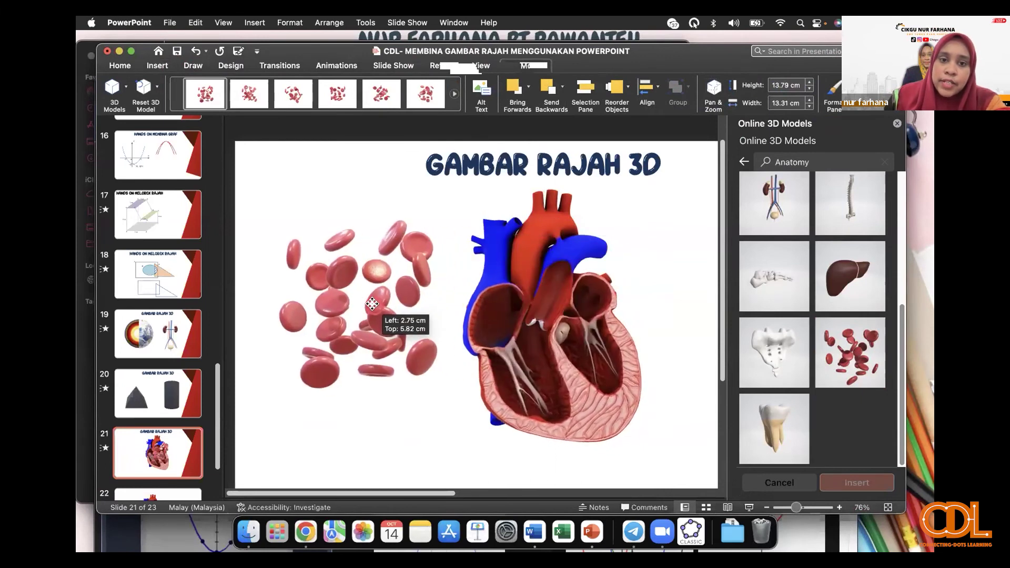
left_click(707, 263)
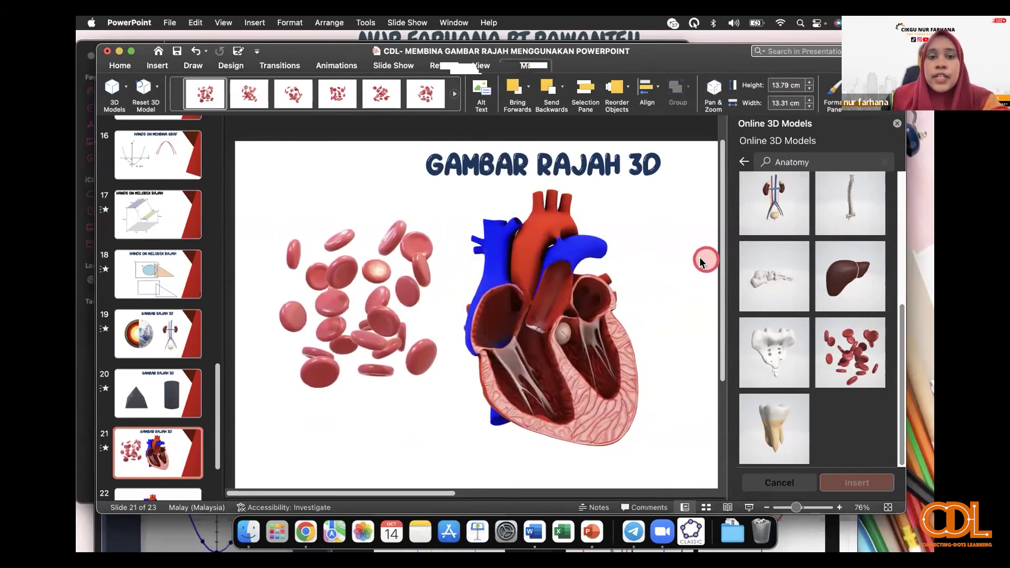
left_click(349, 295)
mouse_move(349, 298)
left_mouse_down()
mouse_move(400, 371)
mouse_move(385, 289)
left_mouse_up()
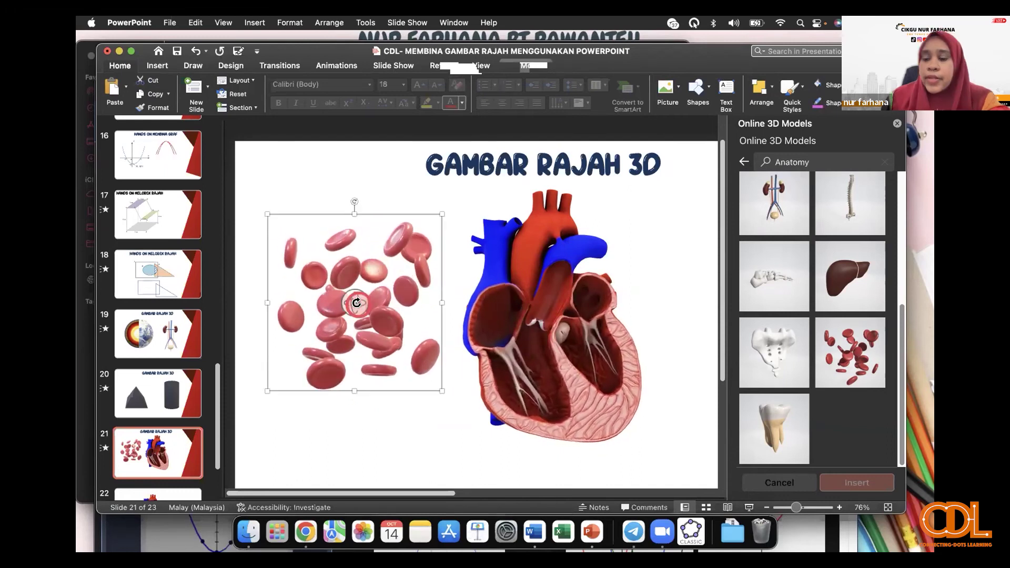
key("Delete")
left_click(743, 161)
Step: Insert the animated arm-muscle model from Animated for Education, move it left and enlarge it
left_click(788, 288)
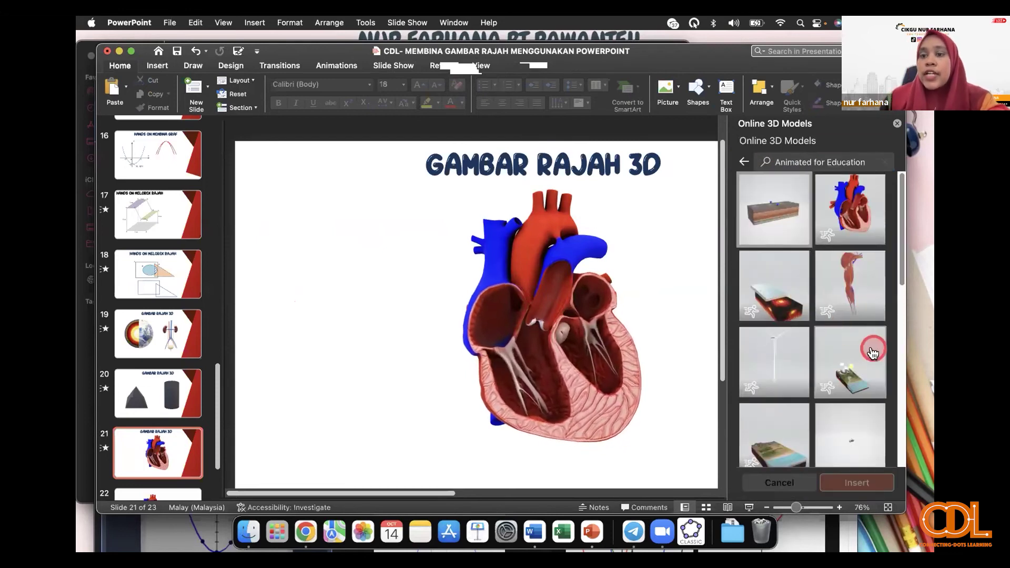
left_click(837, 290)
left_click(844, 482)
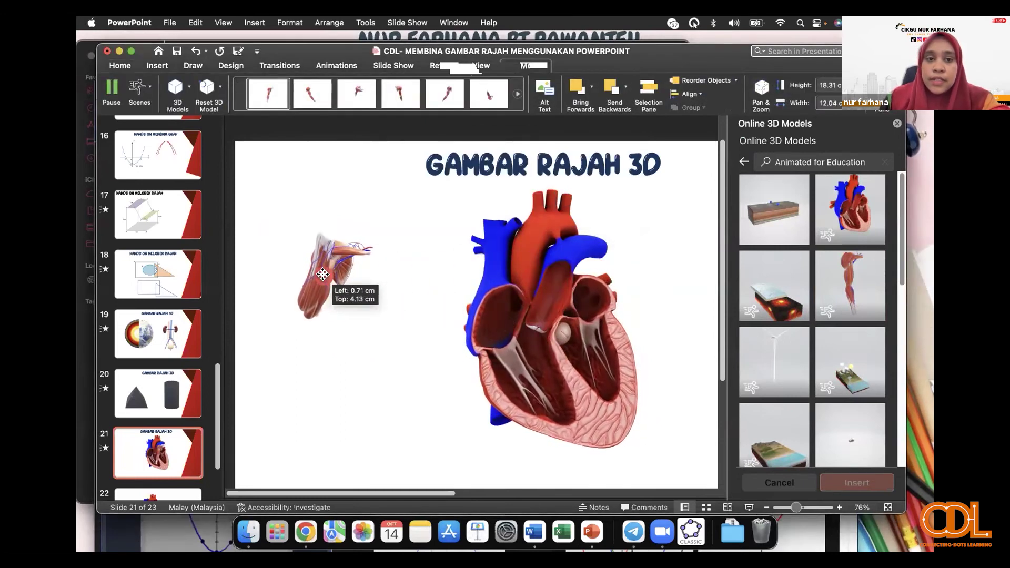
left_click_drag(558, 288, 322, 275)
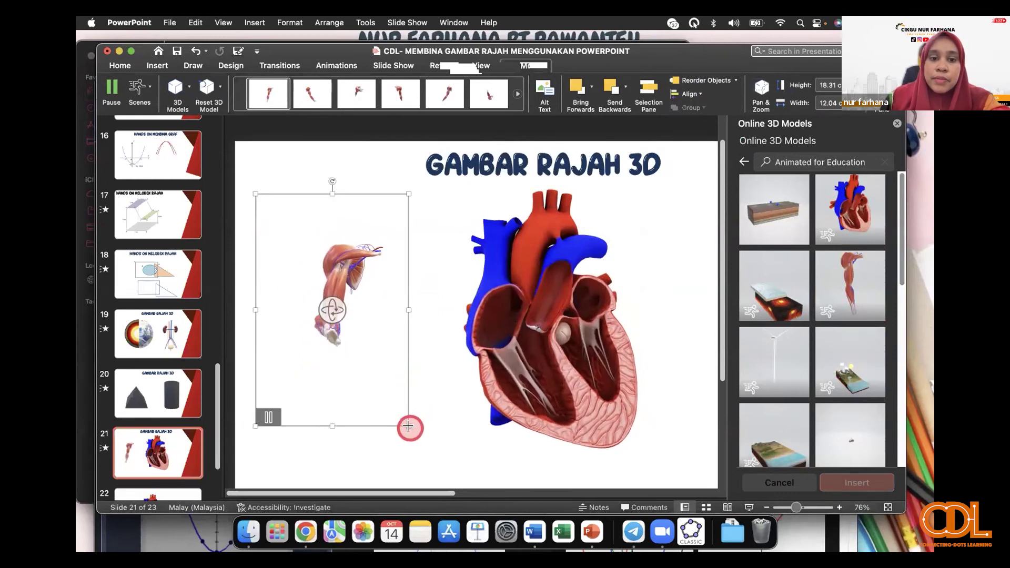
left_click_drag(397, 426, 427, 444)
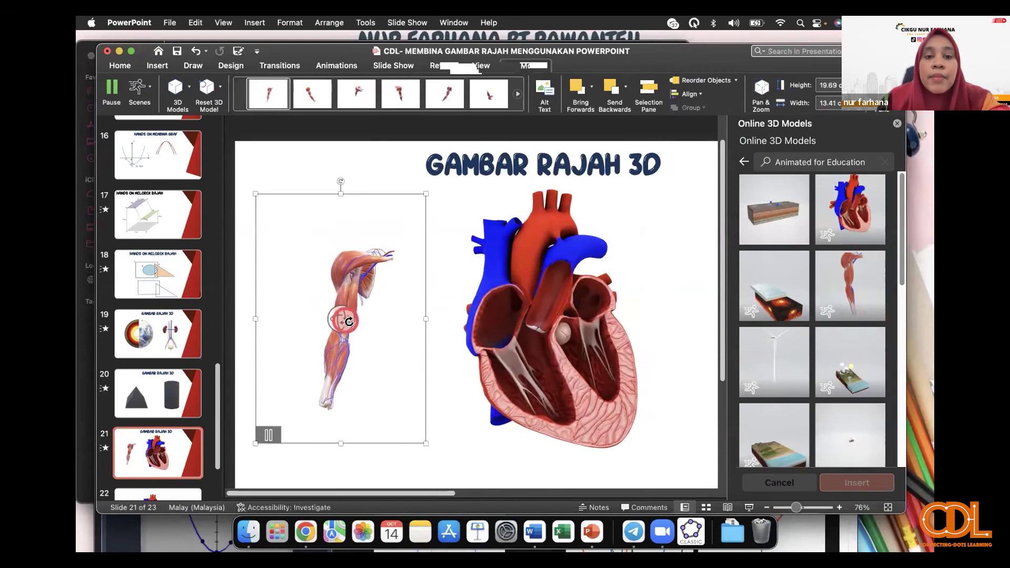
Step: Reselect the arm model and pick the animated terrain block model in the library
left_click(447, 319)
mouse_move(345, 316)
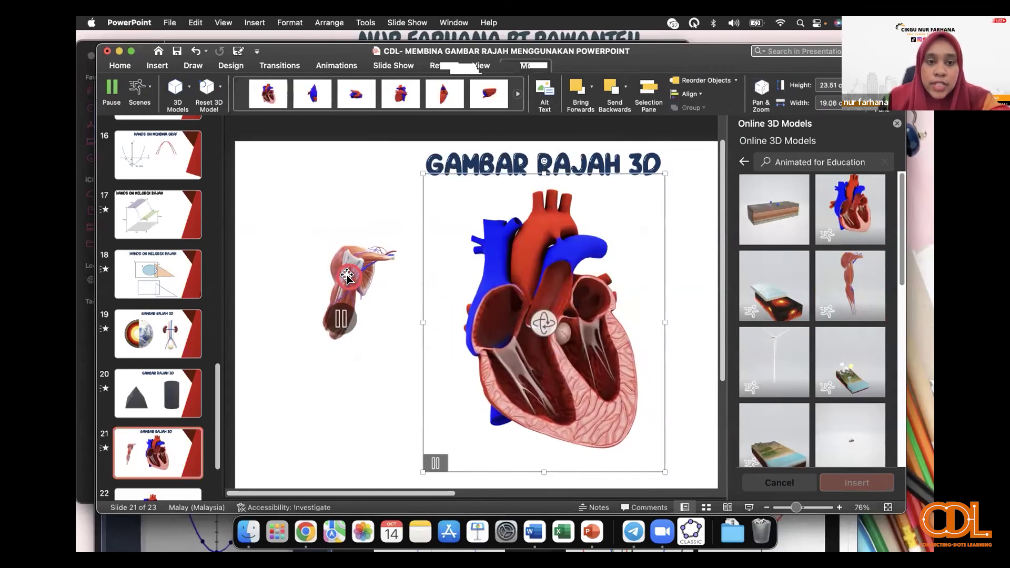
left_click(346, 275)
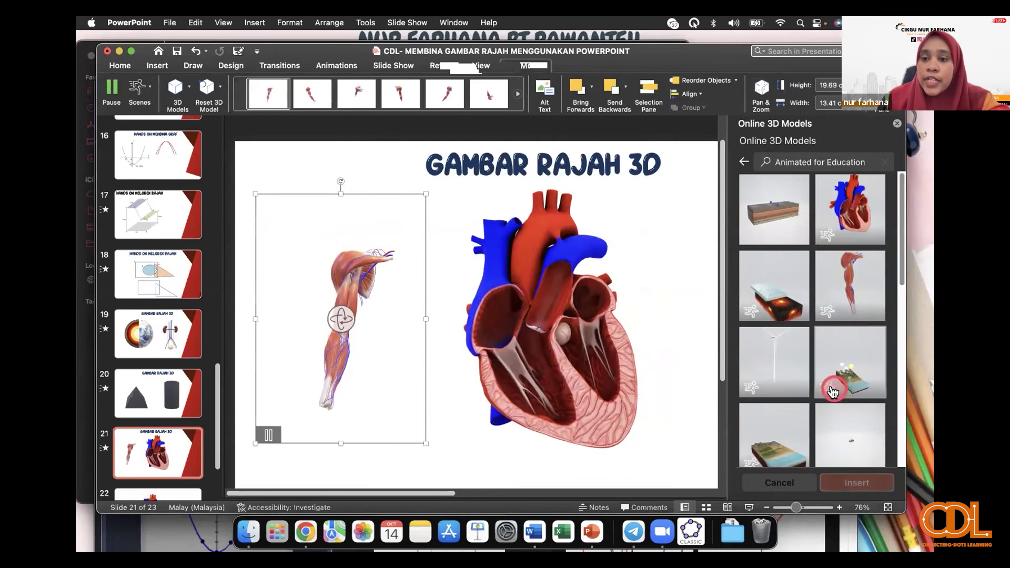
scroll(832, 392, "down", 3)
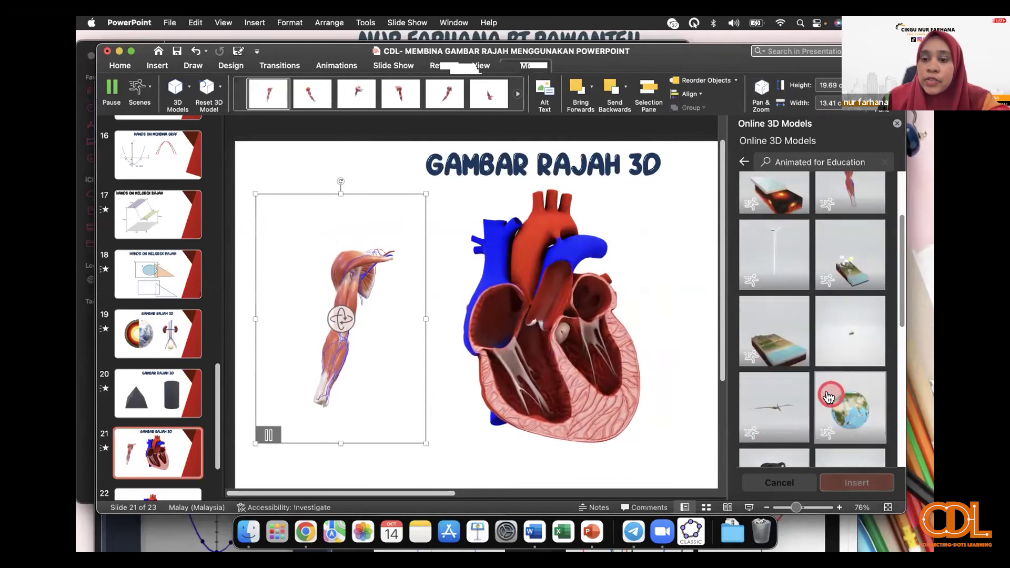
left_click(776, 355)
Step: Insert the earth-layers terrain block, tilt it to show its top, then delete it
left_click(857, 483)
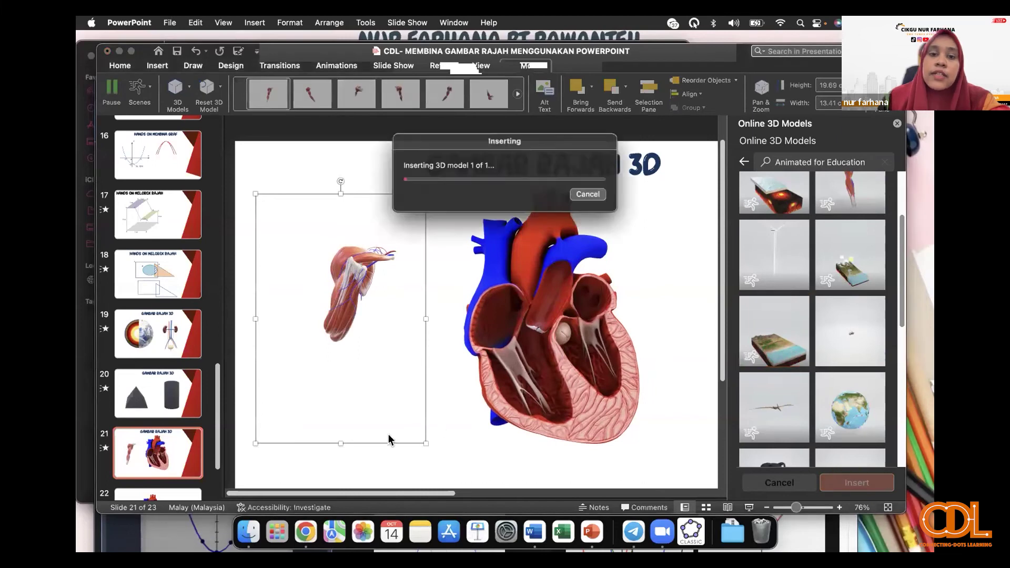
left_click(414, 306)
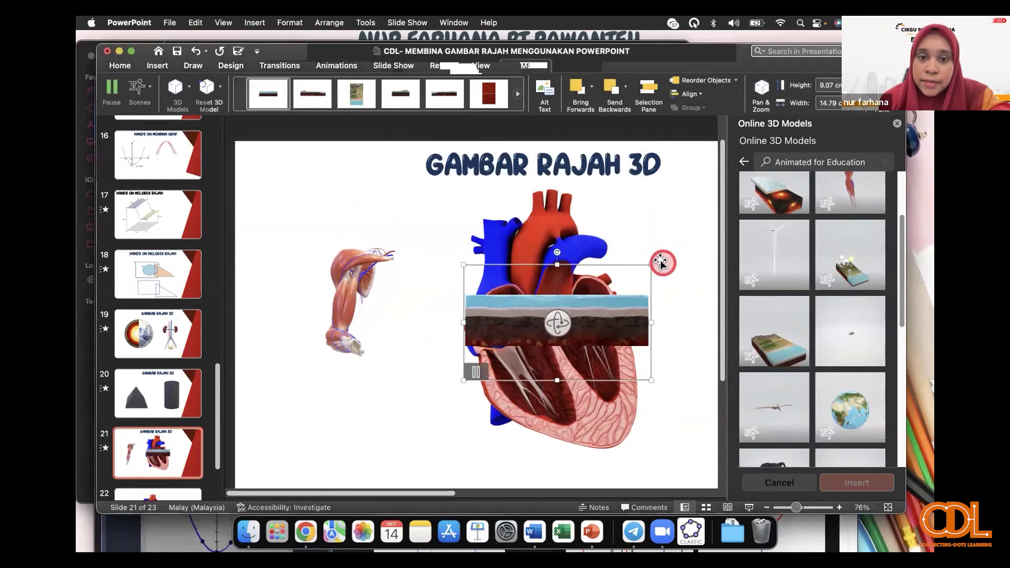
mouse_move(555, 323)
left_mouse_down()
mouse_move(502, 379)
mouse_move(679, 298)
left_mouse_up()
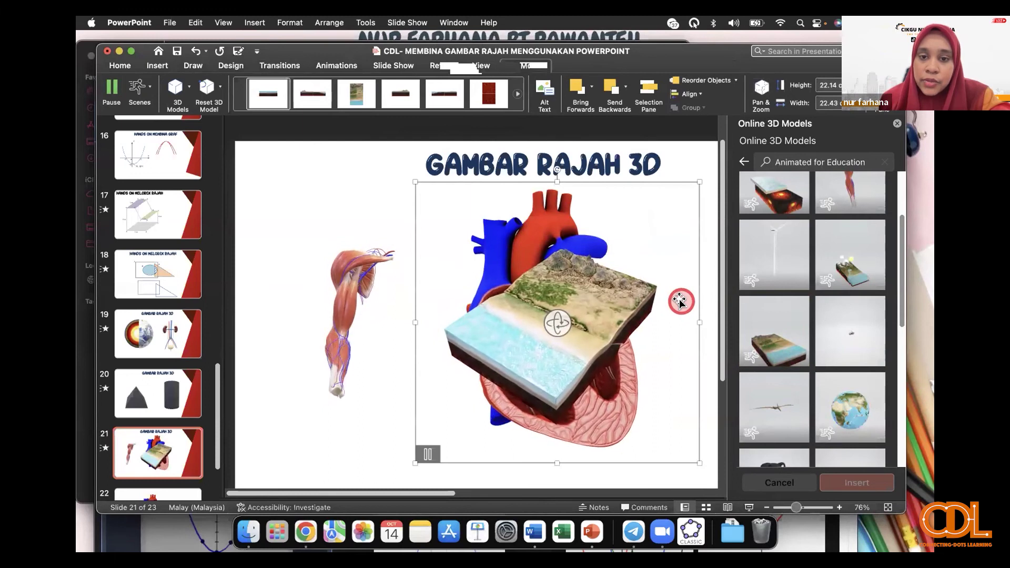
left_click(679, 300)
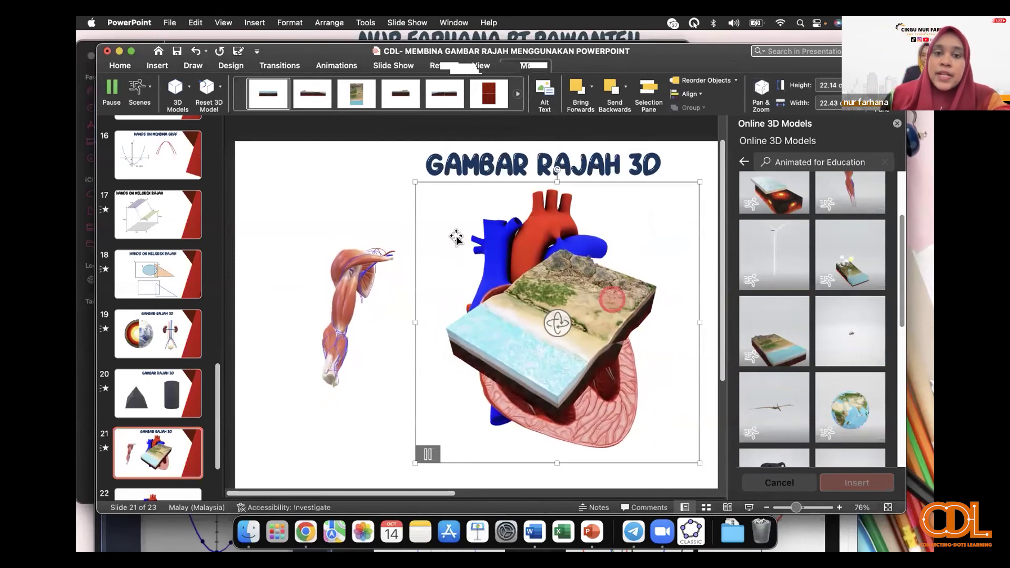
left_click(445, 187)
left_click(582, 360)
key("Delete")
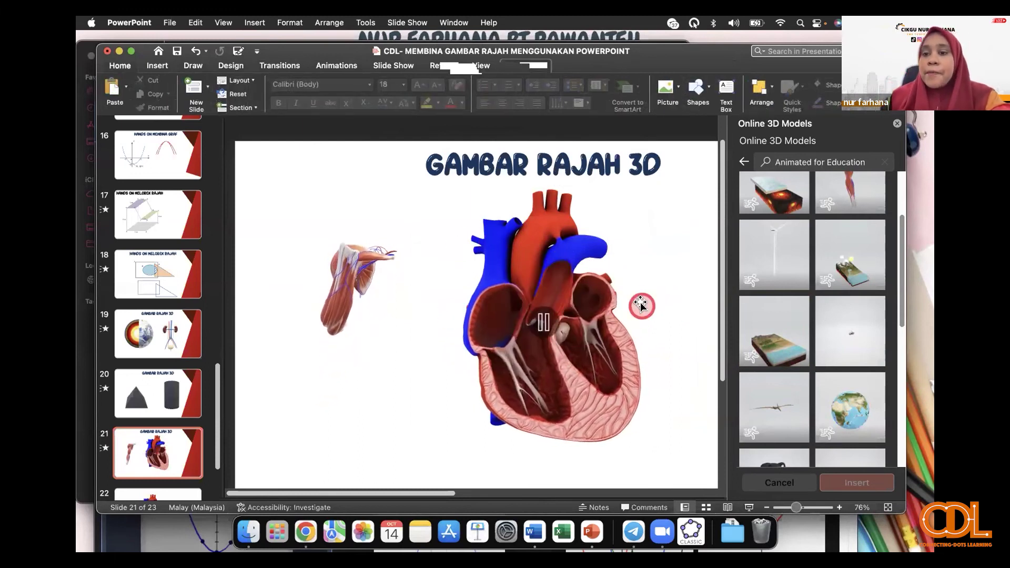
Step: Insert the animated dinosaur model and drag it to the left of the heart
scroll(850, 316, "down", 5)
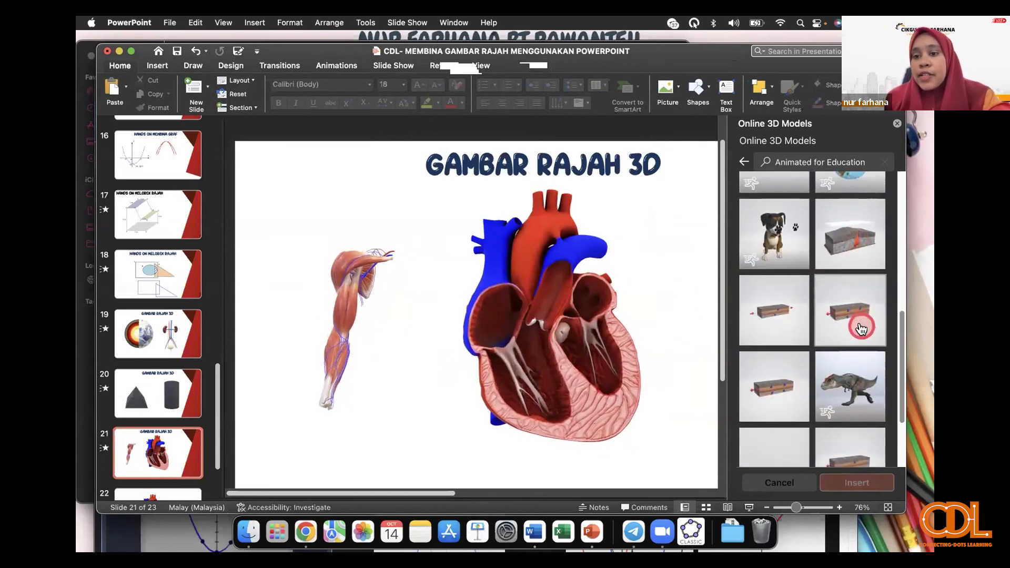
scroll(863, 350, "down", 1)
left_click(864, 353)
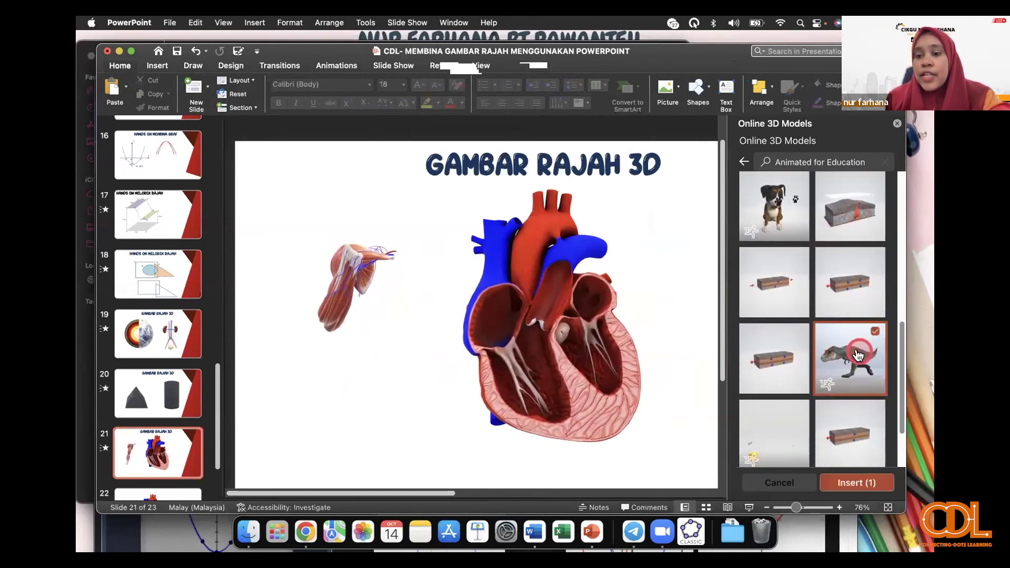
left_click(857, 483)
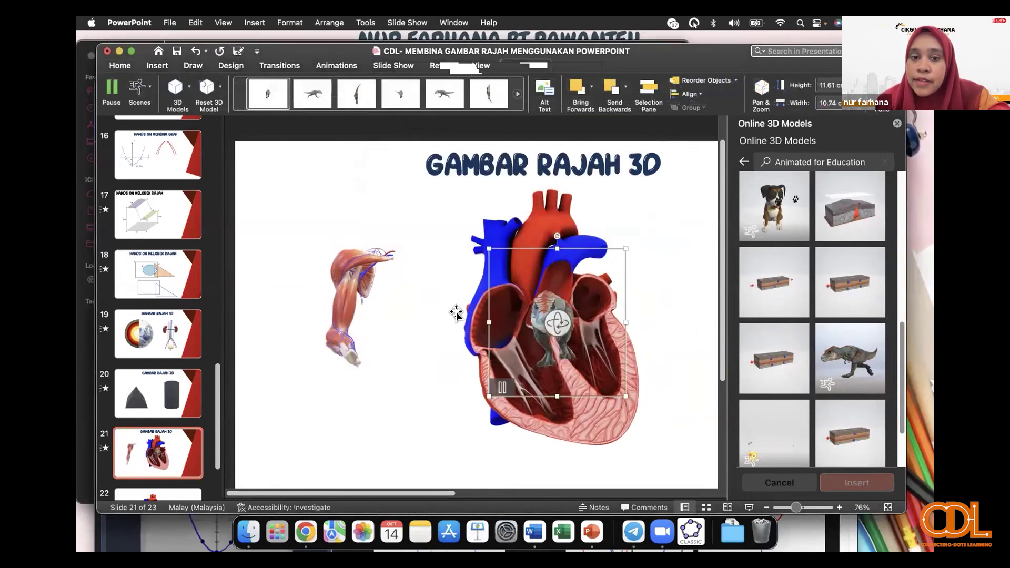
left_click_drag(553, 303, 393, 242)
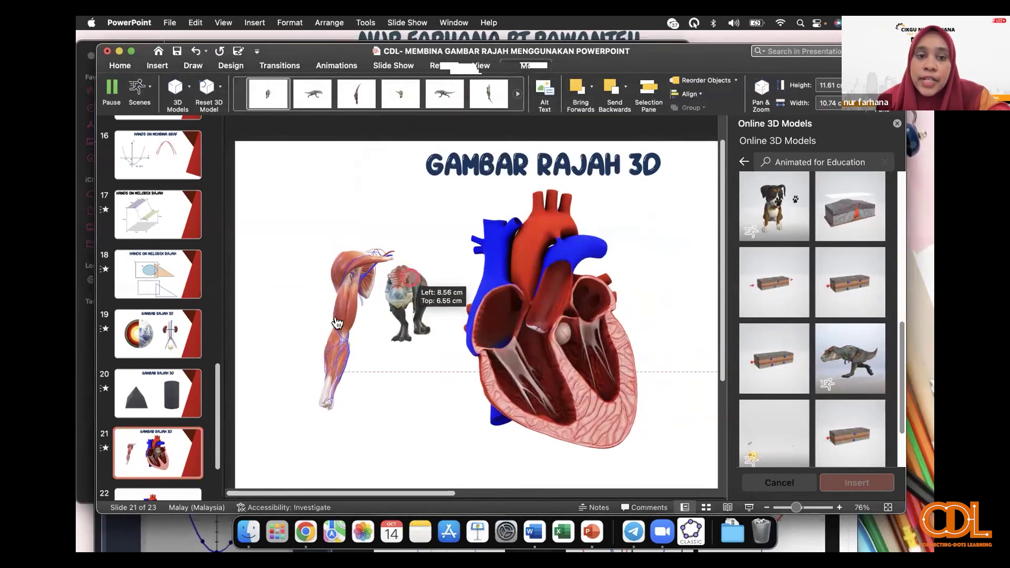
mouse_move(333, 359)
left_mouse_down()
mouse_move(392, 263)
mouse_move(303, 247)
left_mouse_up()
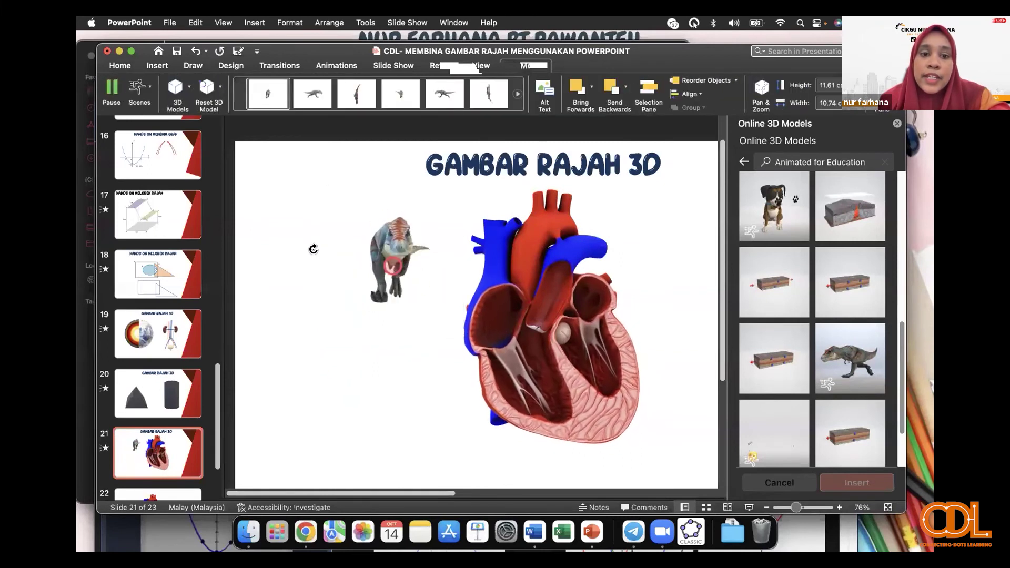
Step: Rotate the dinosaur to a side-on view and enlarge it
left_click(303, 247)
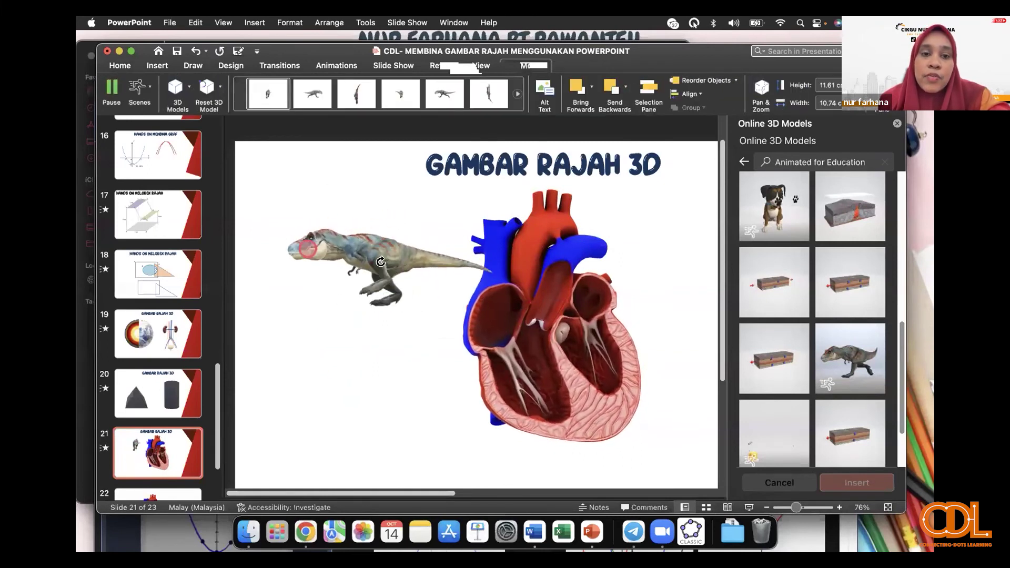
mouse_move(408, 264)
left_mouse_down()
mouse_move(383, 262)
mouse_move(401, 294)
left_mouse_up()
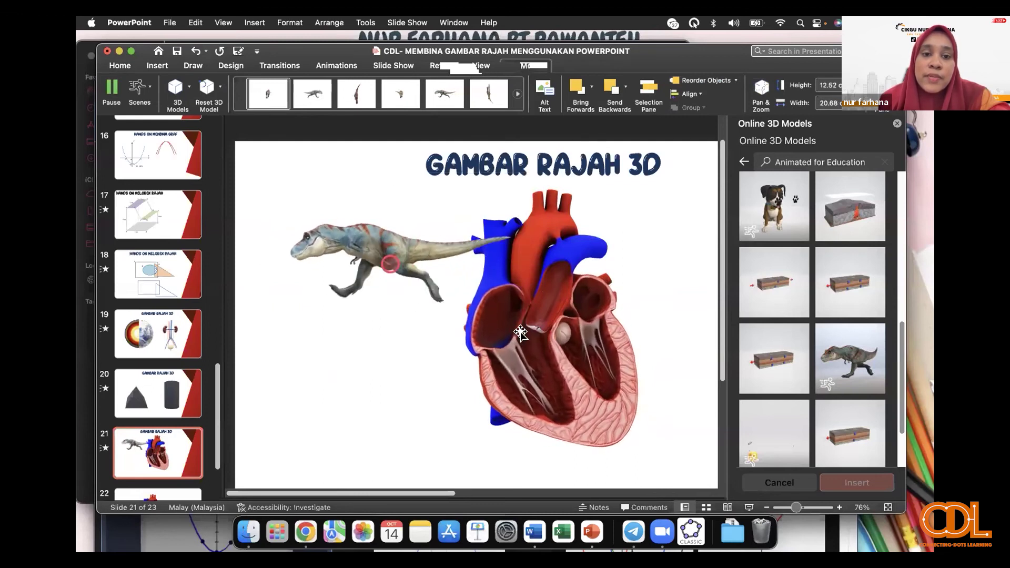
left_click_drag(522, 353, 525, 354)
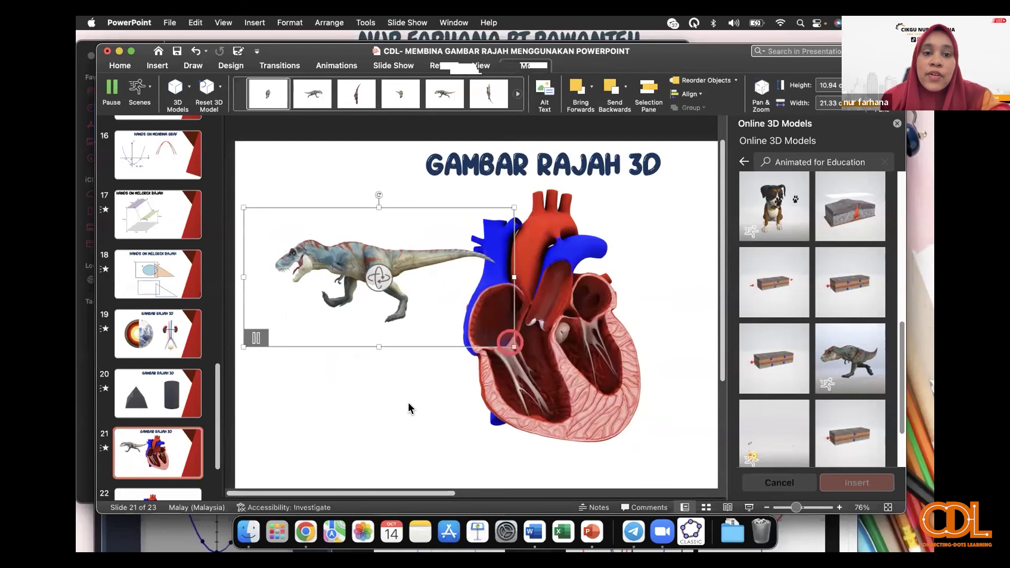
left_click(433, 333)
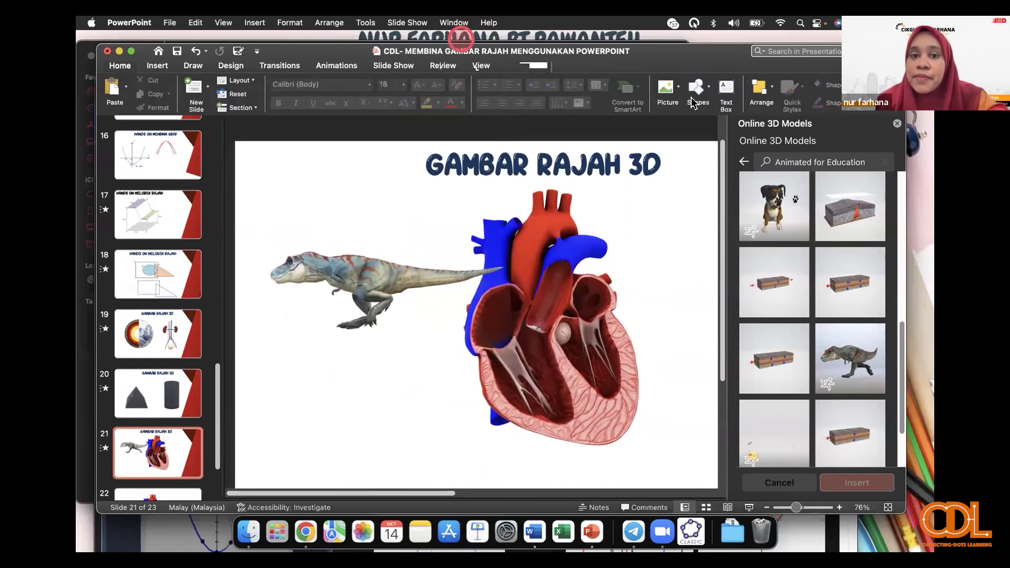
Step: Undo the last dinosaur change and try several 3D Model Views presets on it
left_click(370, 271)
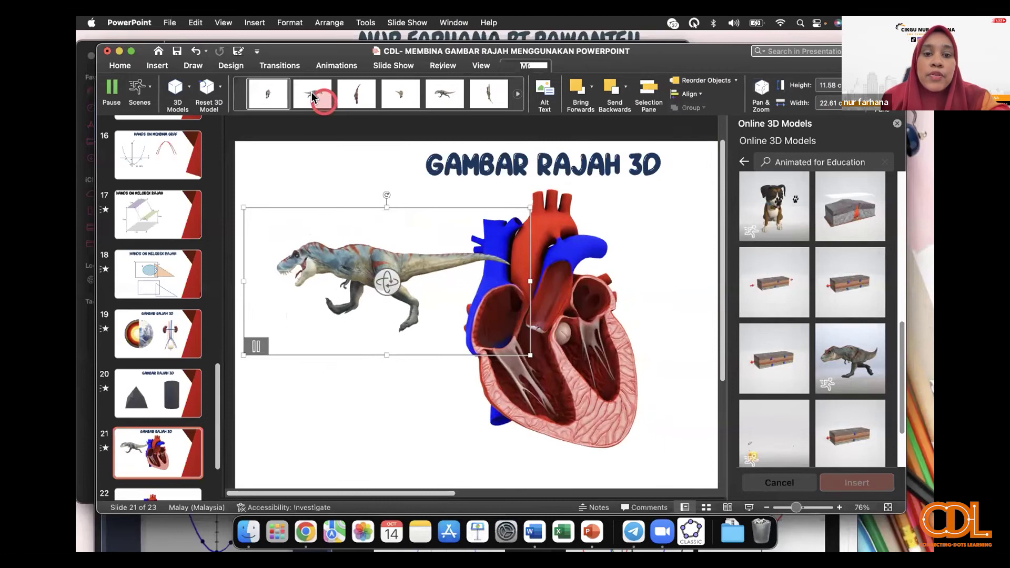
key("super+z")
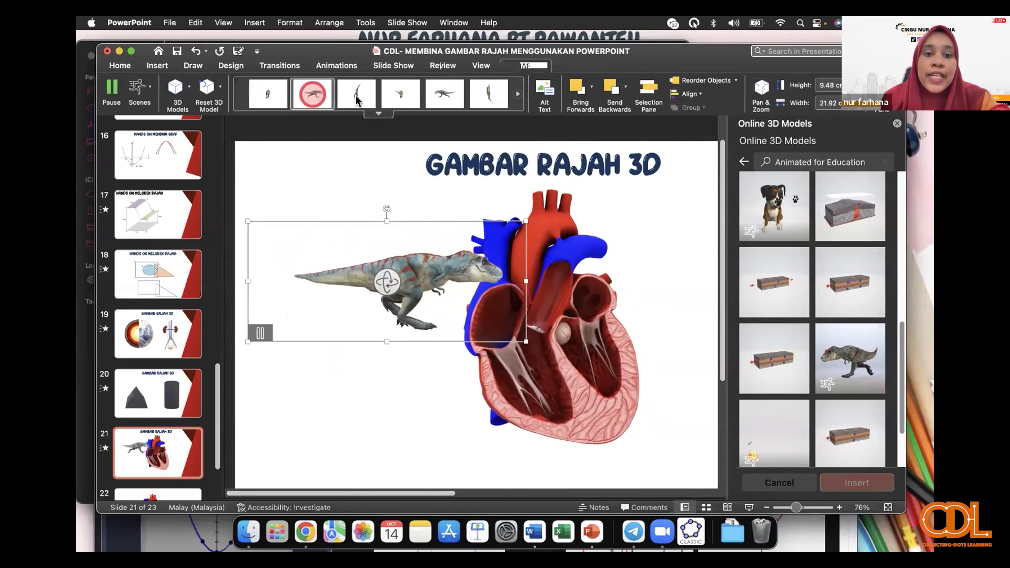
left_click(401, 96)
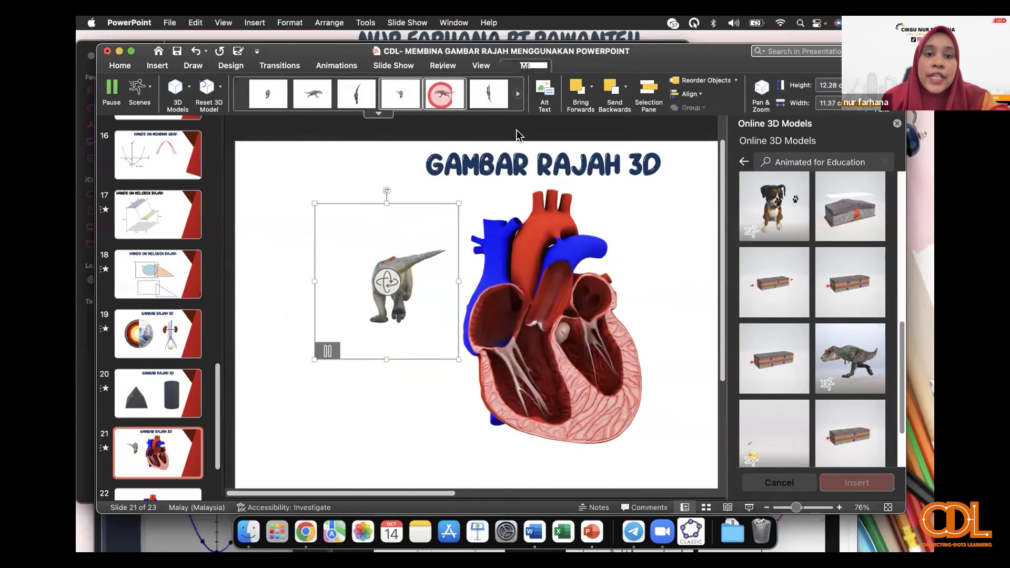
left_click(489, 94)
left_click(266, 100)
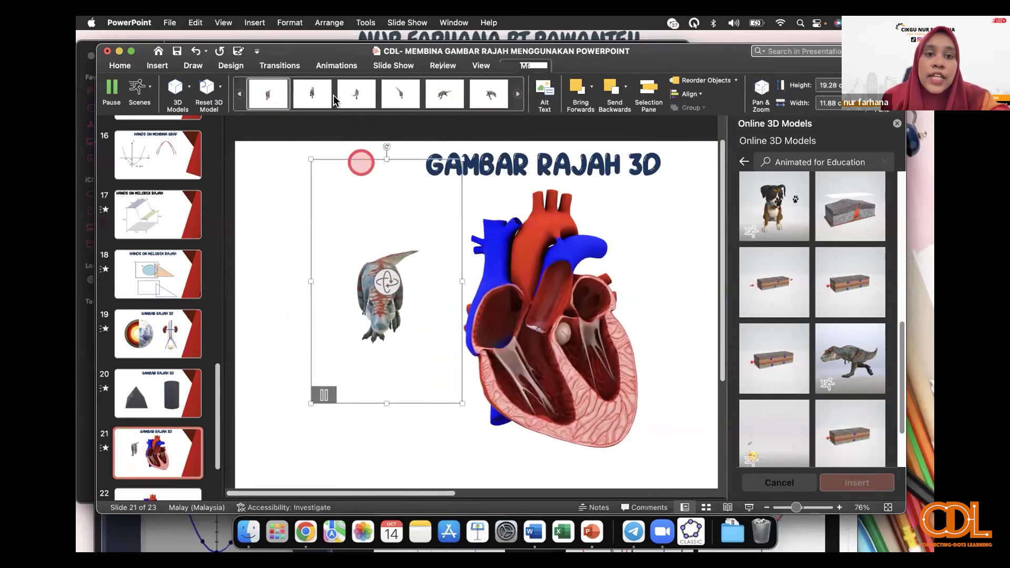
left_click(357, 97)
left_click(402, 97)
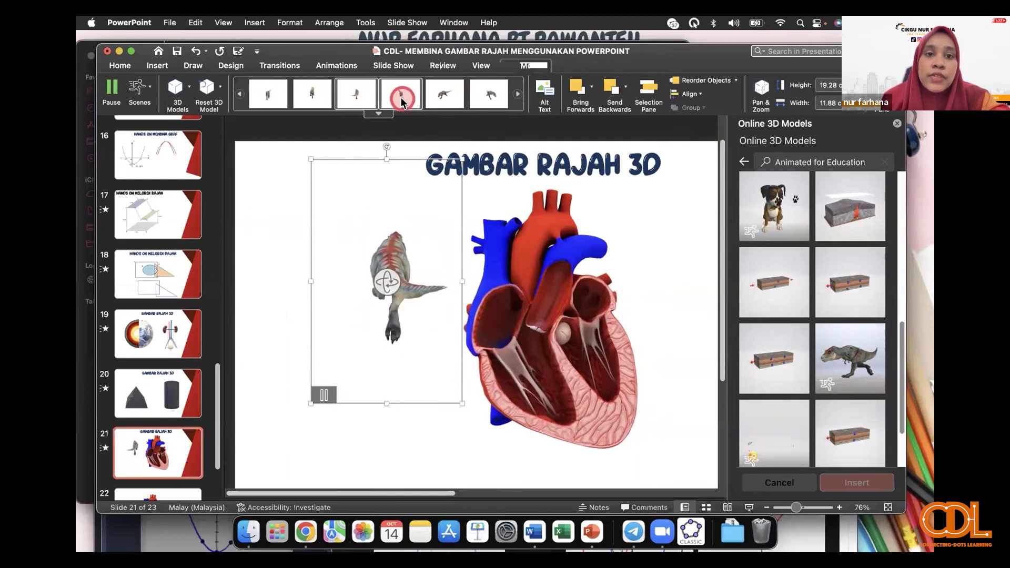
left_click(444, 94)
left_click(487, 98)
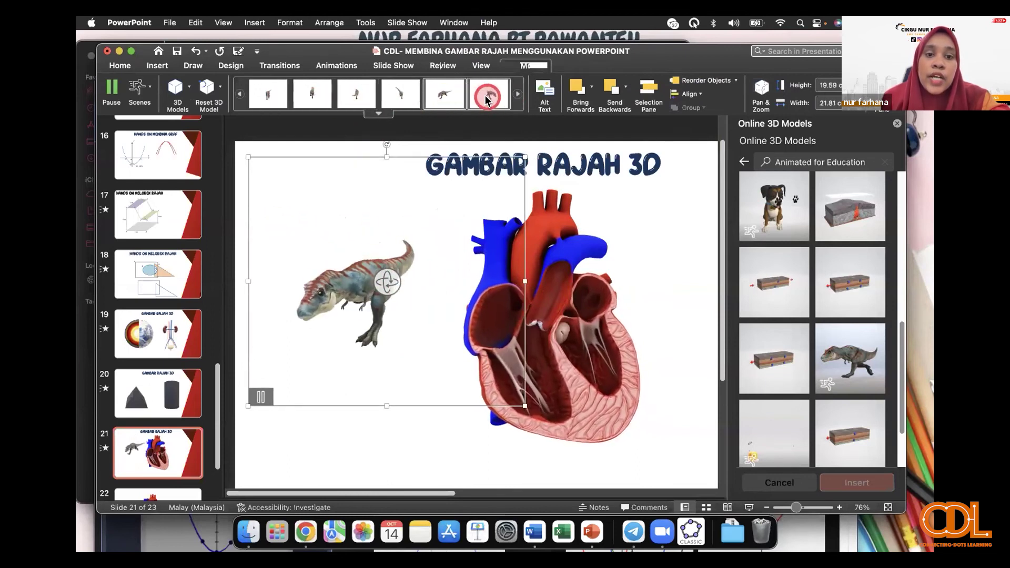
left_click(513, 97)
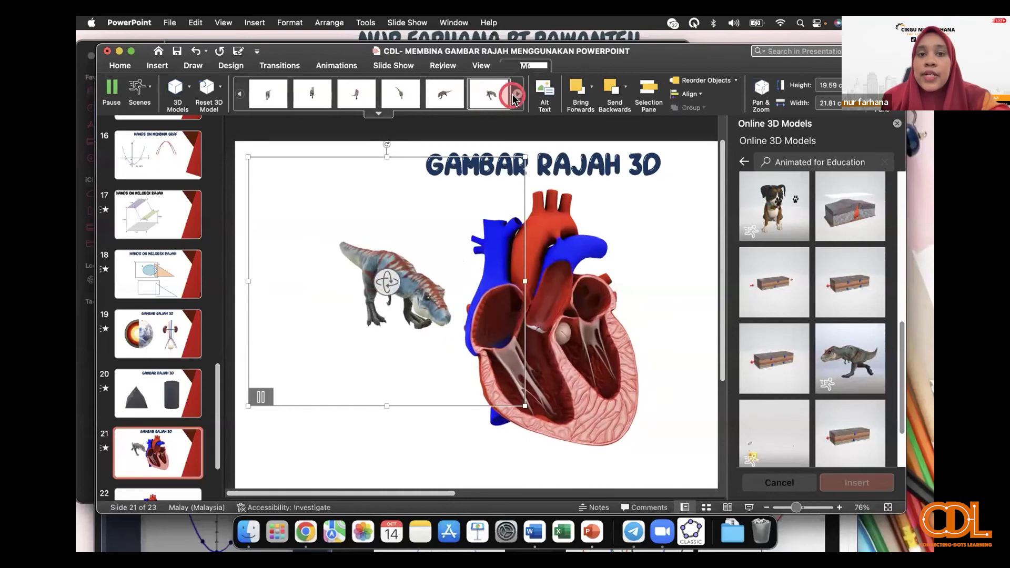
left_click(279, 98)
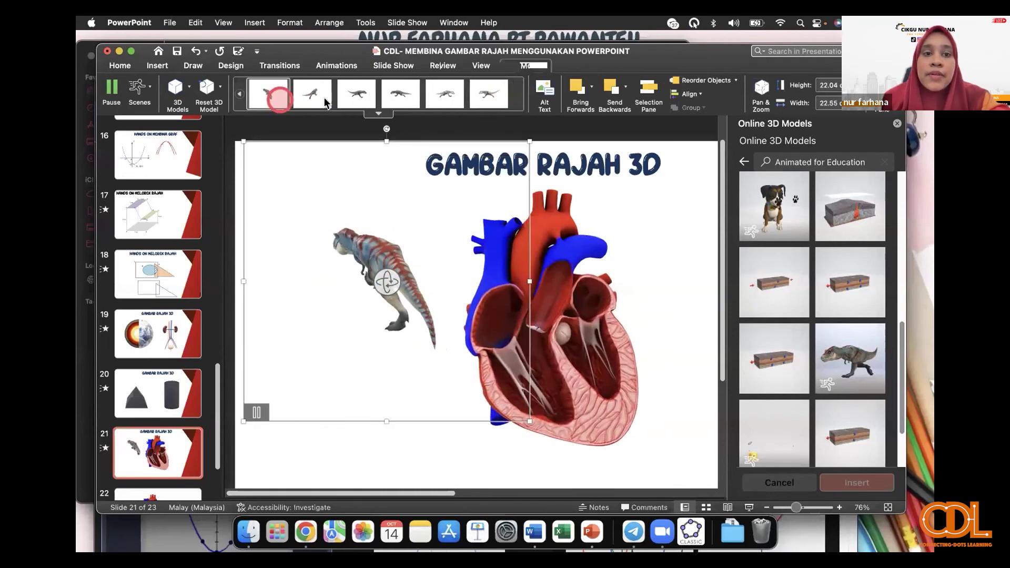
left_click(240, 94)
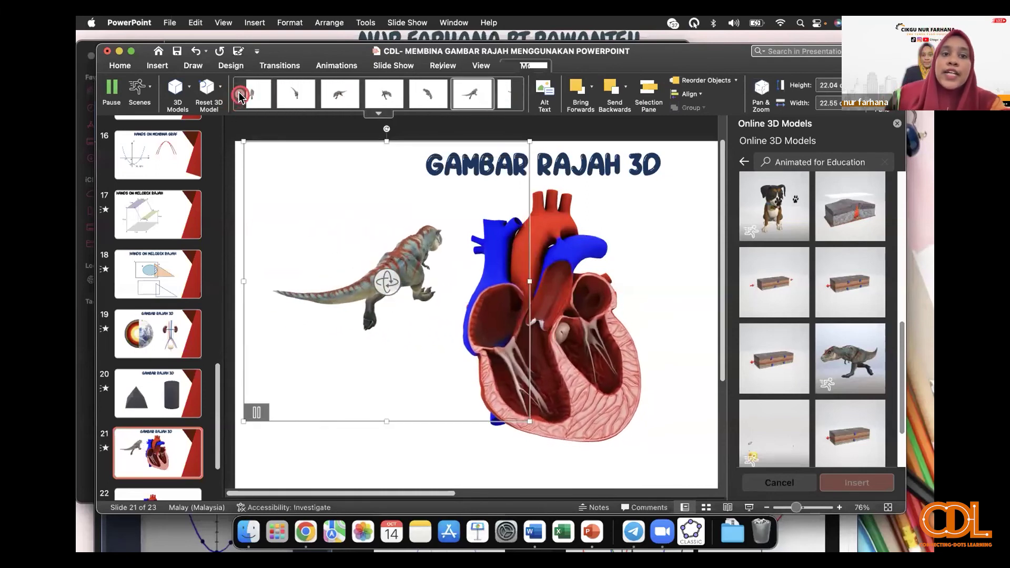
Step: Delete the dinosaur model and close the Online 3D Models pane
left_click(389, 411)
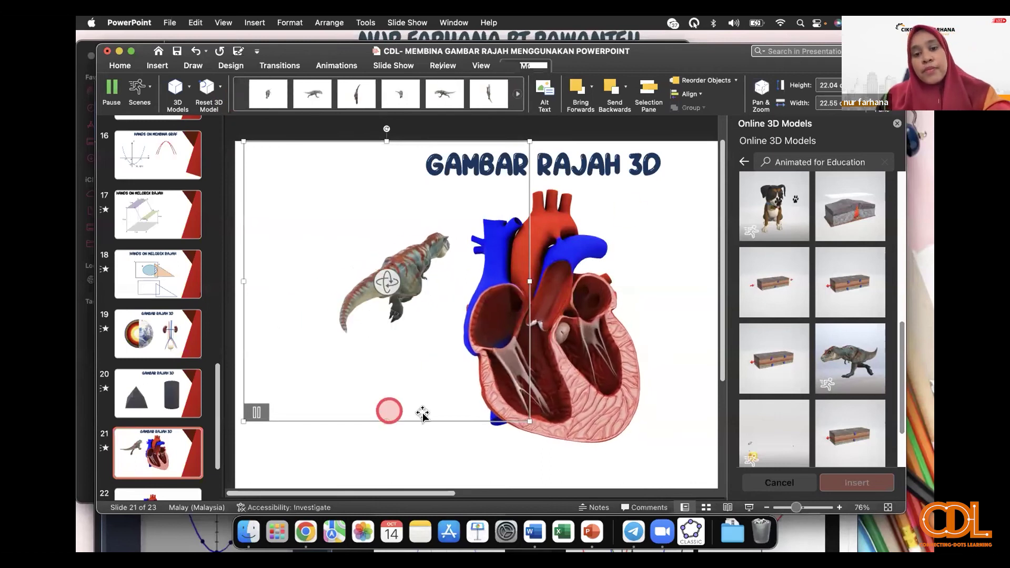
key("Delete")
left_click(897, 124)
Step: Play the heart video on slide 22 until the ATRIUM, INJAP and VENTRIKEL labels appear
left_click(104, 402)
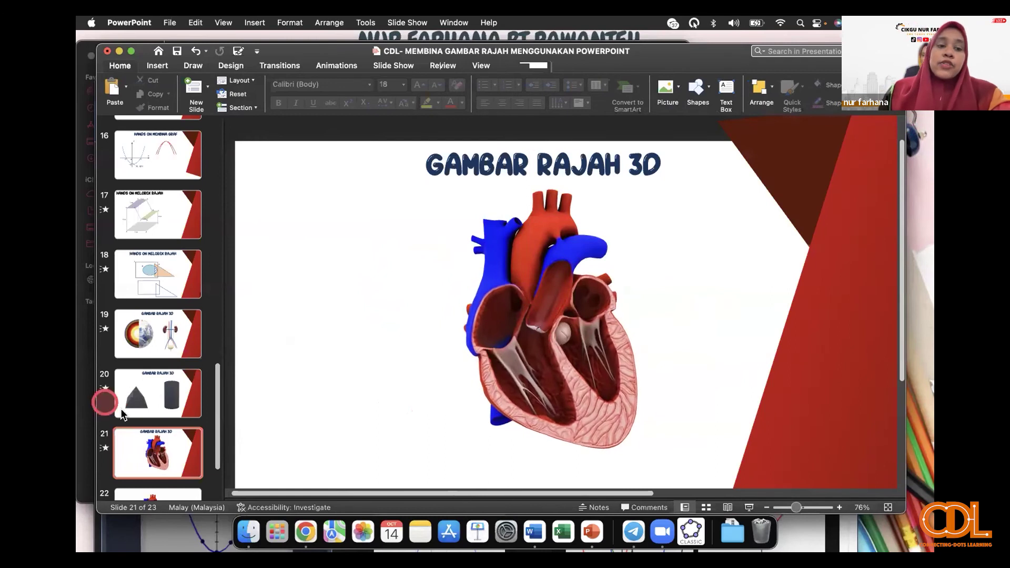
scroll(158, 421, "down", 4)
left_click(176, 419)
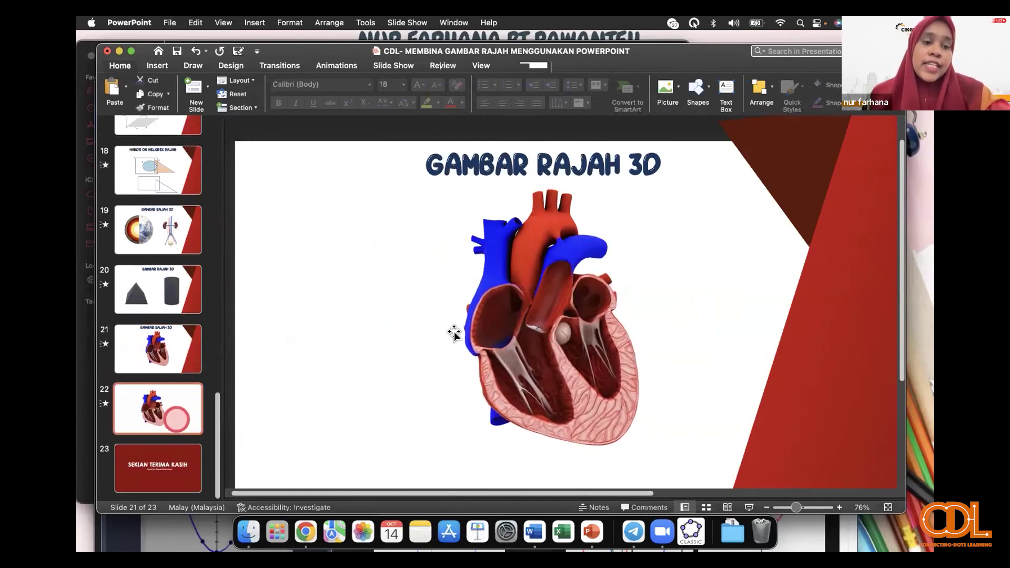
left_click(466, 326)
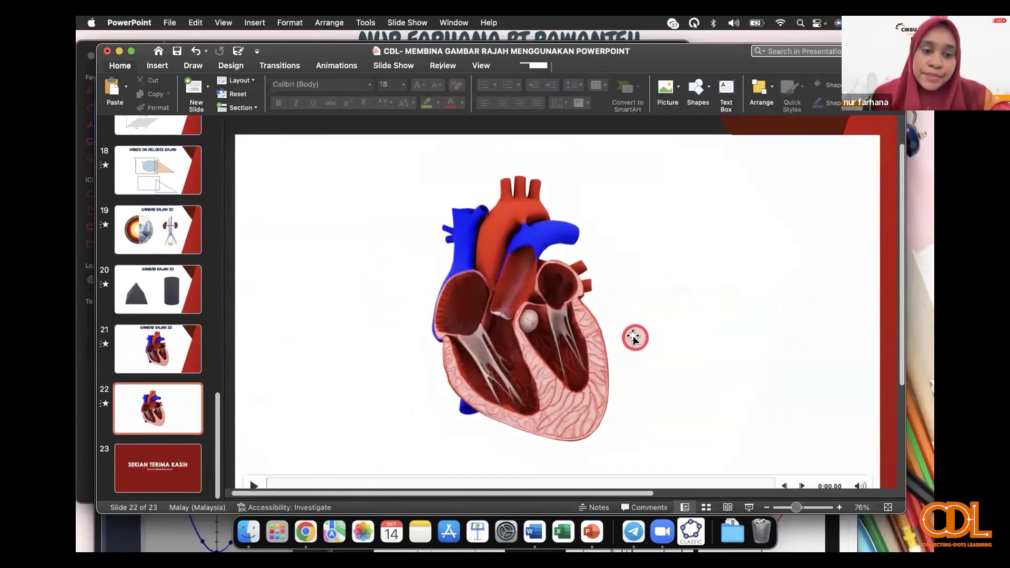
scroll(634, 338, "down", 2)
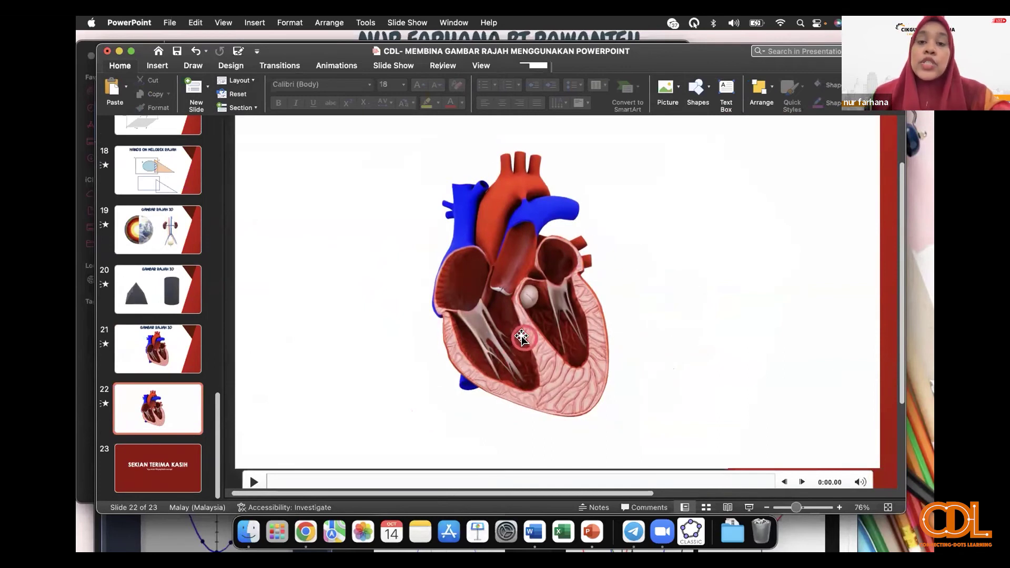
scroll(409, 411, "down", 1)
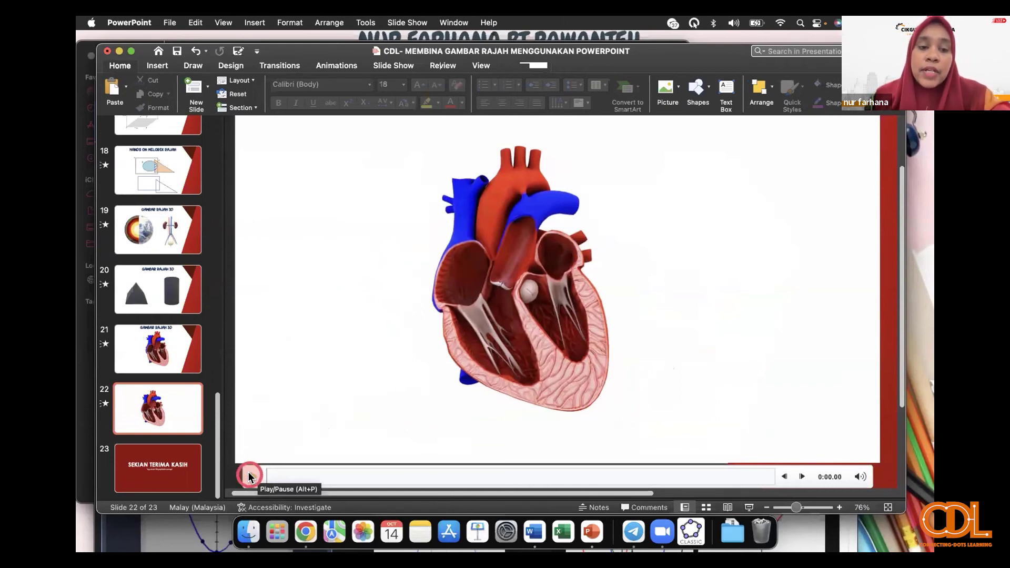
left_click(249, 477)
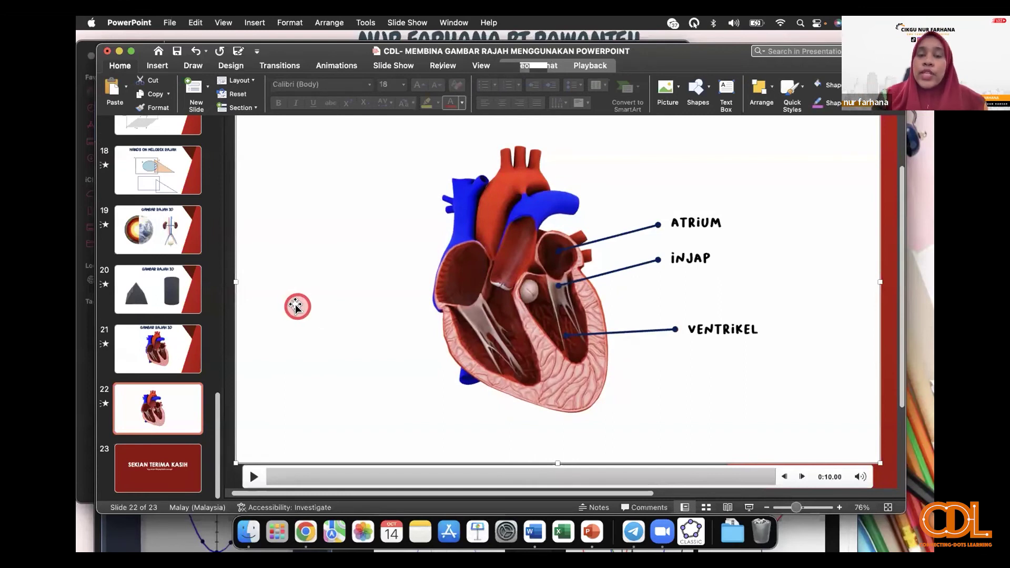
left_click(837, 202)
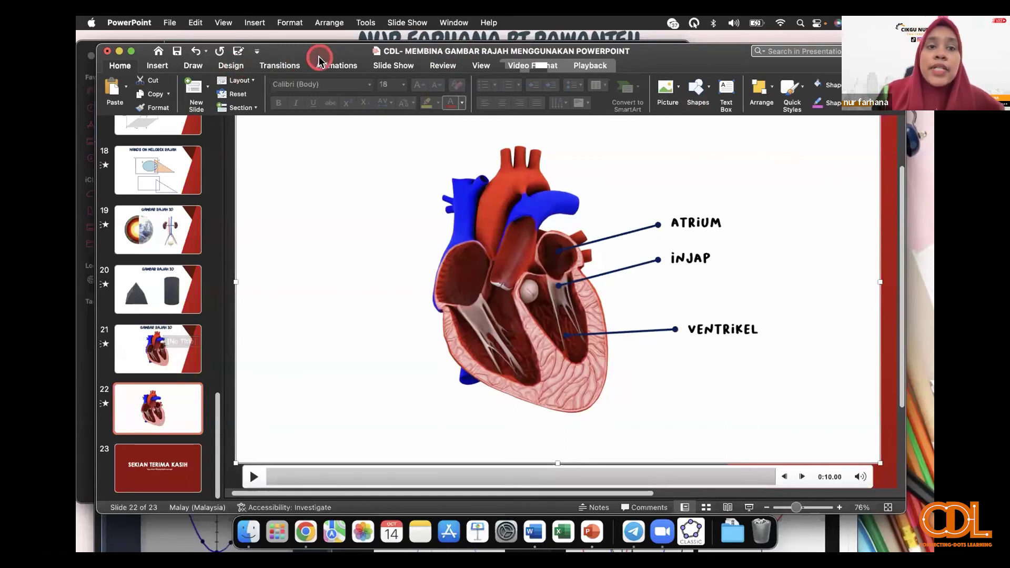
Step: Return to slide 21 with the 3D heart
left_click(192, 355)
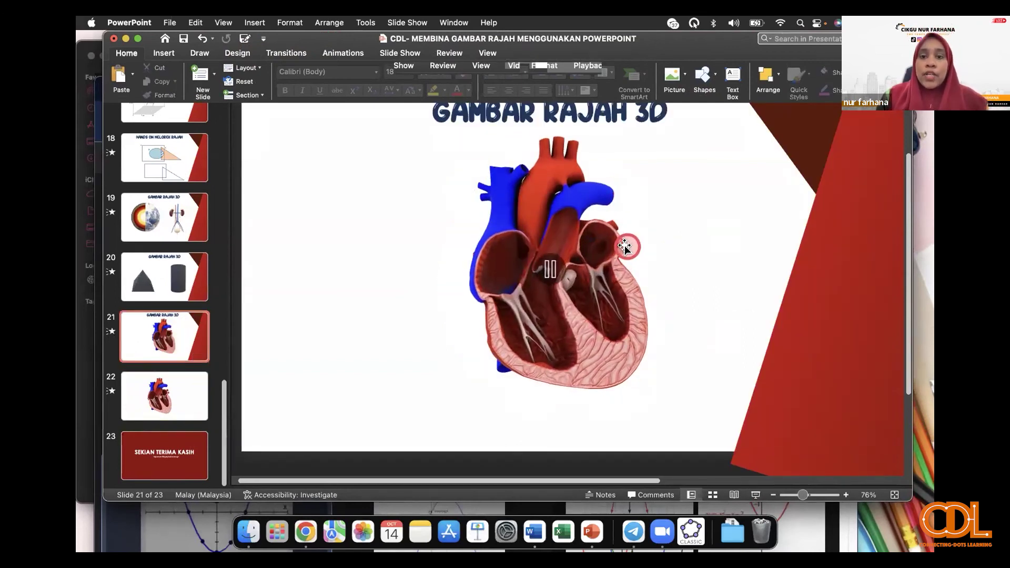
right_click(591, 532)
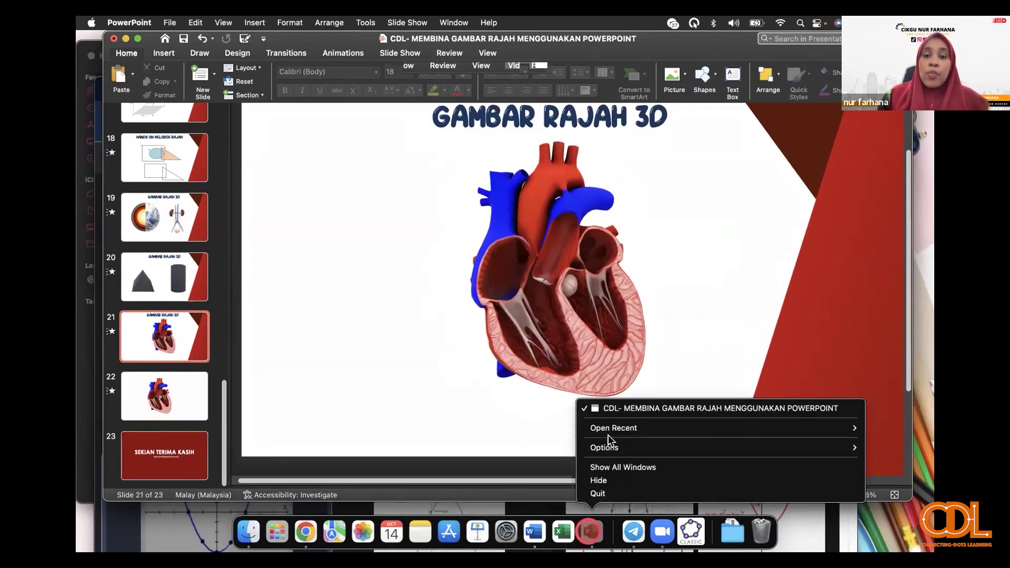
left_click(284, 225)
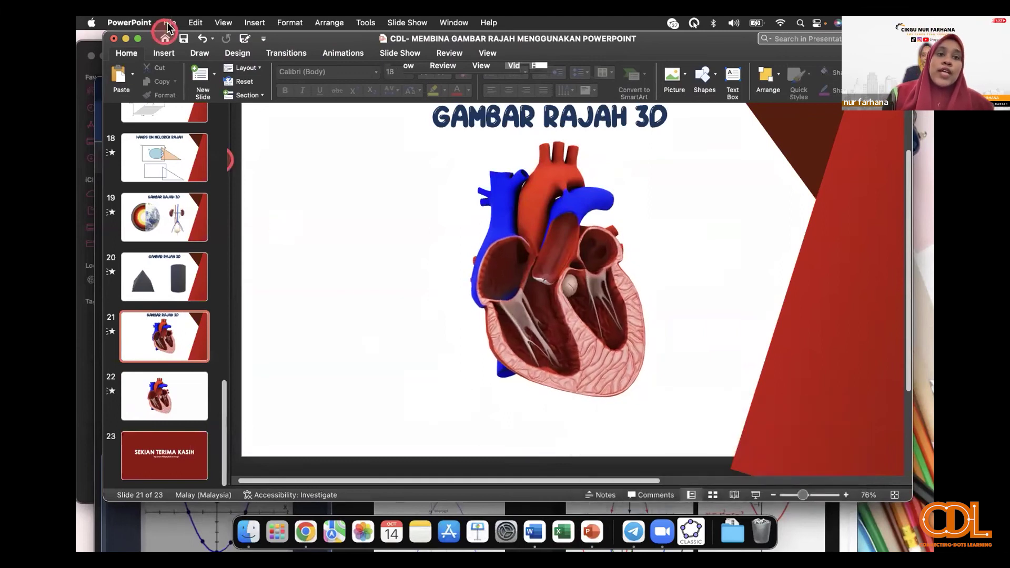
Step: Create a new blank presentation with File > New Presentation
left_click(169, 23)
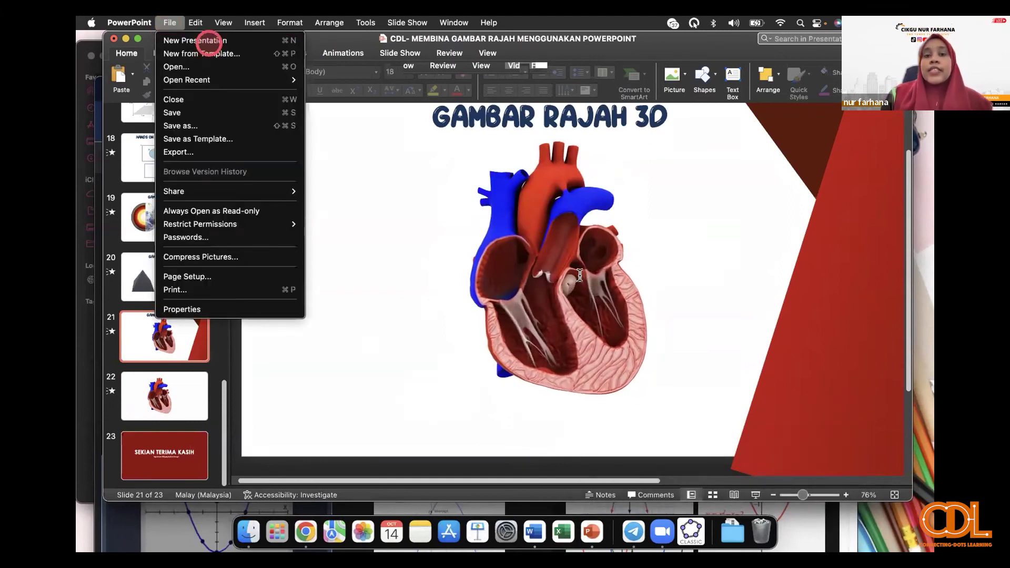
left_click(209, 43)
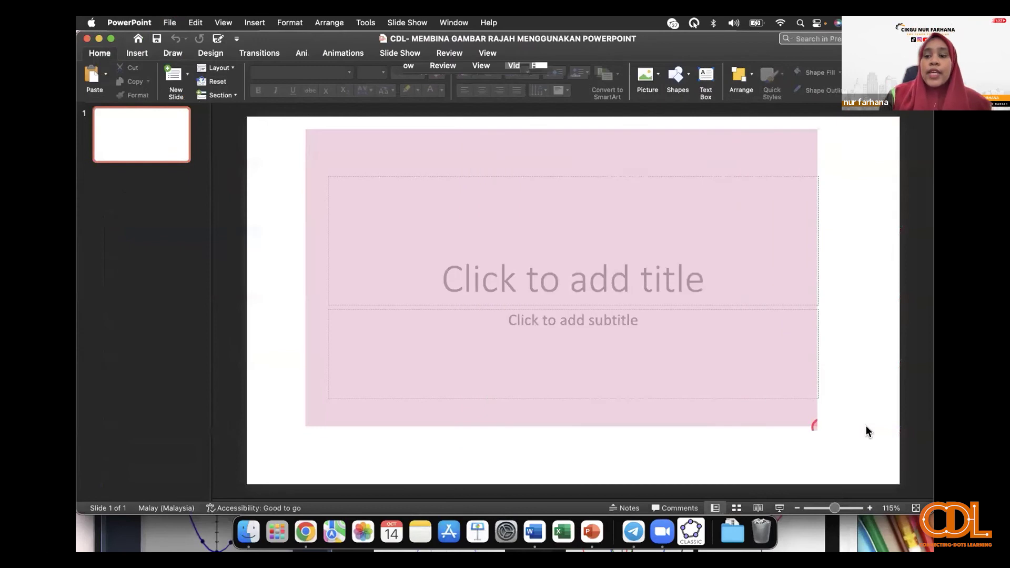
left_click(868, 429)
Step: Insert the animated heart model from Animated for Education onto the blank slide
left_click(147, 53)
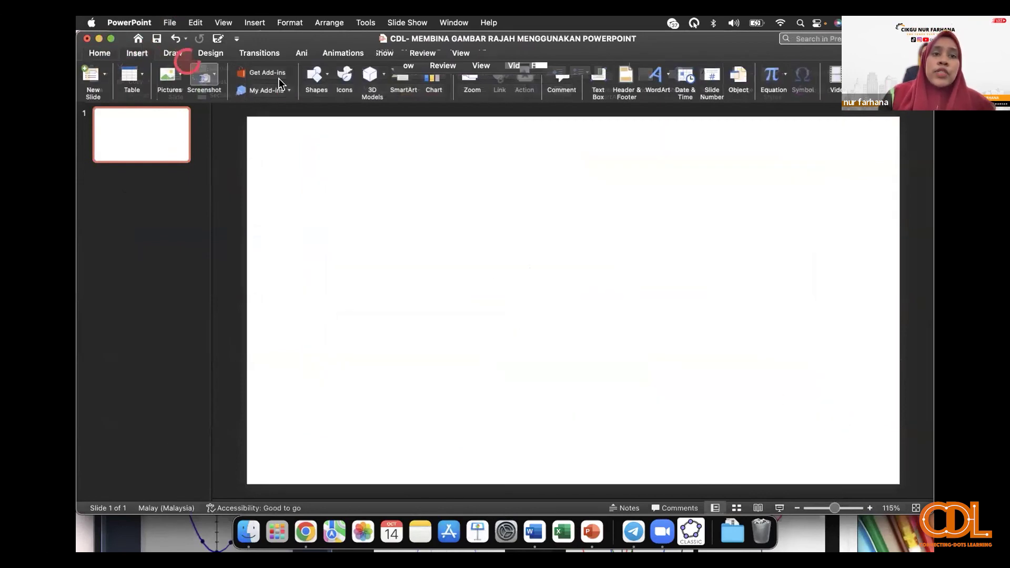
left_click(372, 79)
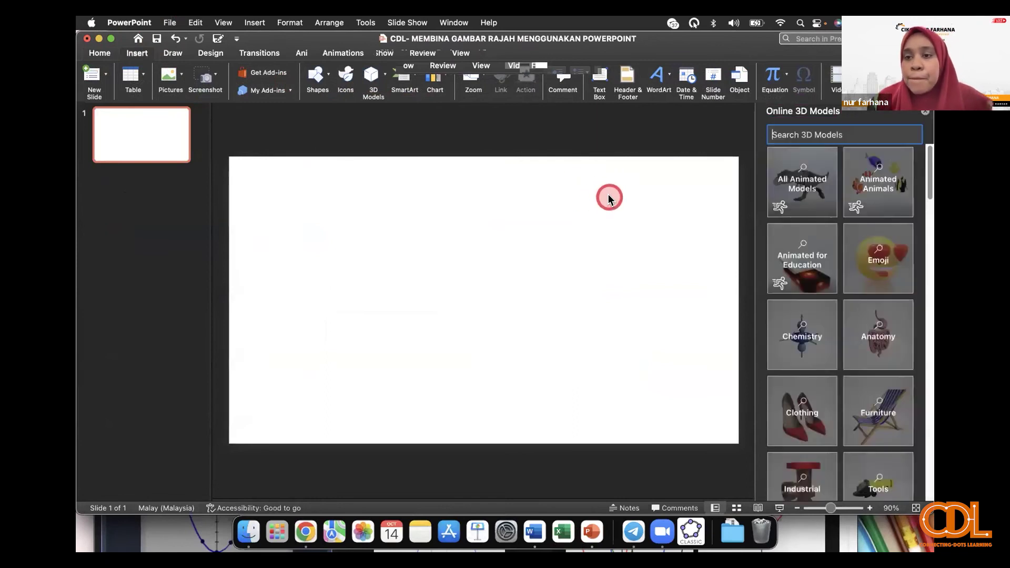
left_click(800, 260)
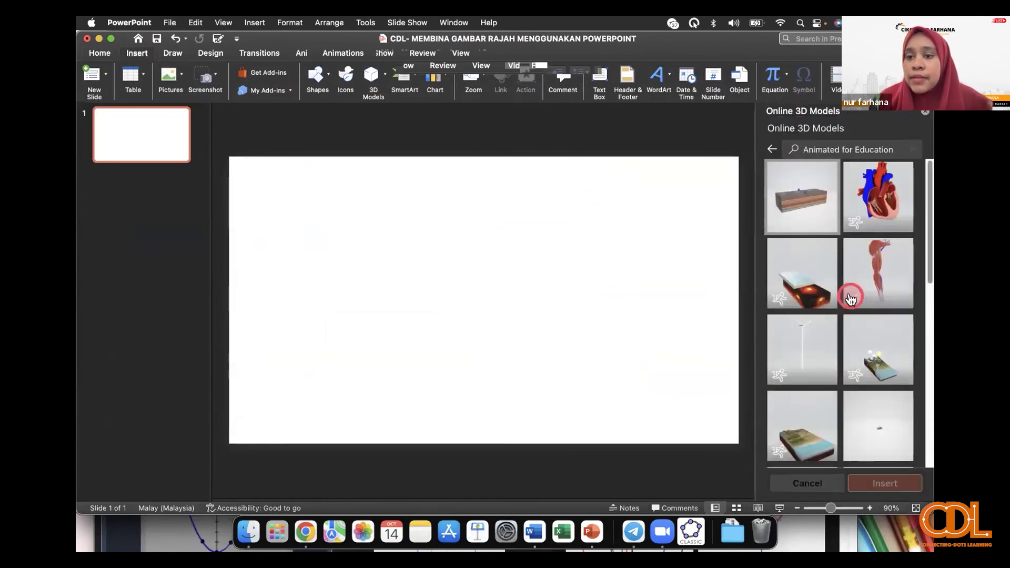
left_click(889, 211)
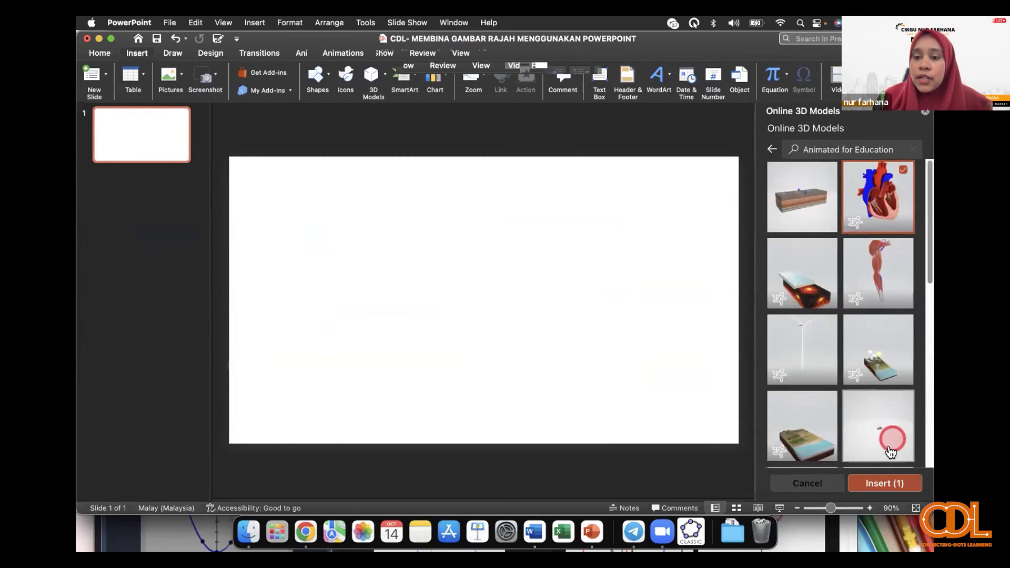
left_click(890, 490)
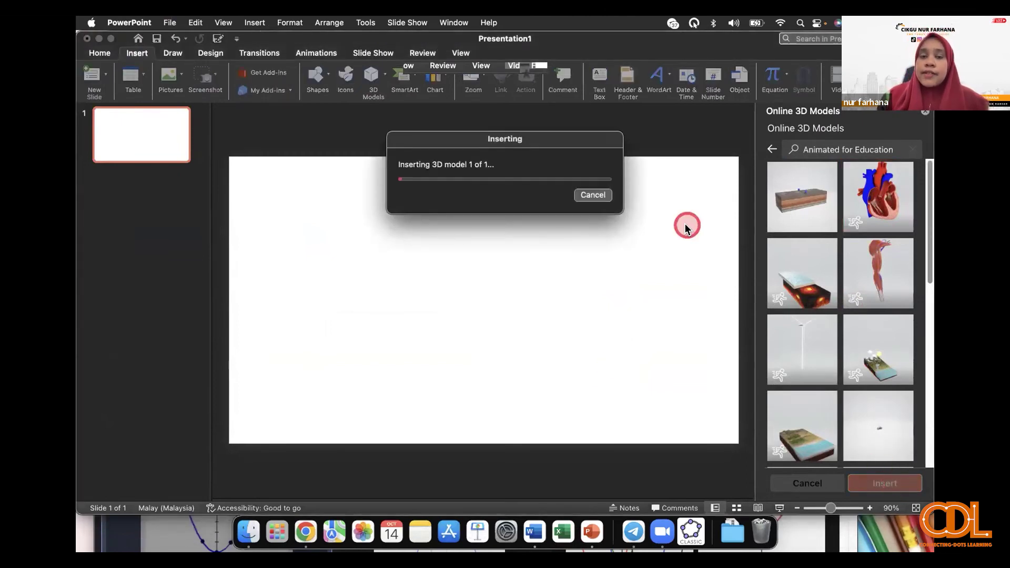
Step: Enlarge the 3D heart model by dragging its top-left and bottom-right corners
left_click(926, 111)
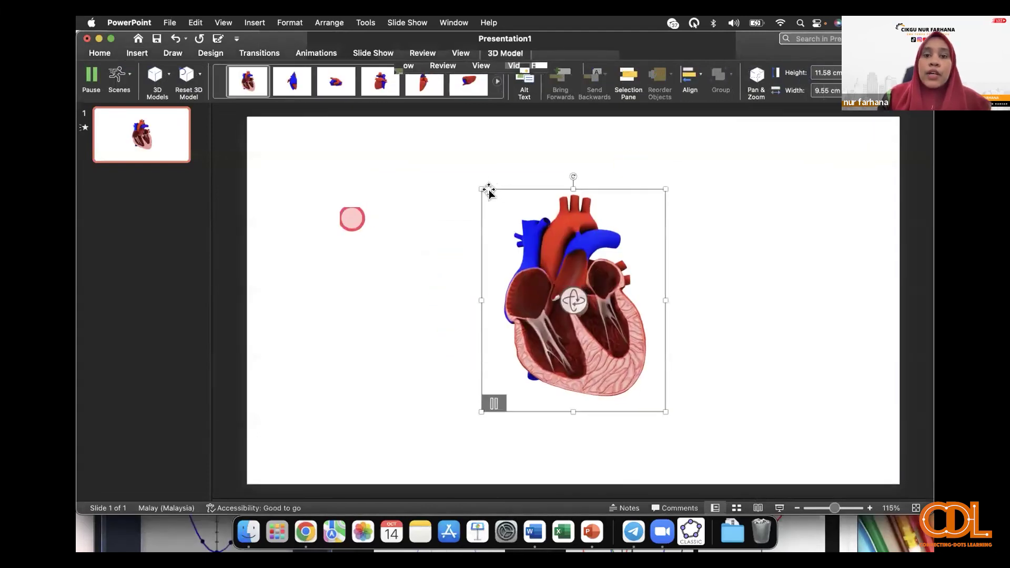
left_click_drag(482, 190, 437, 158)
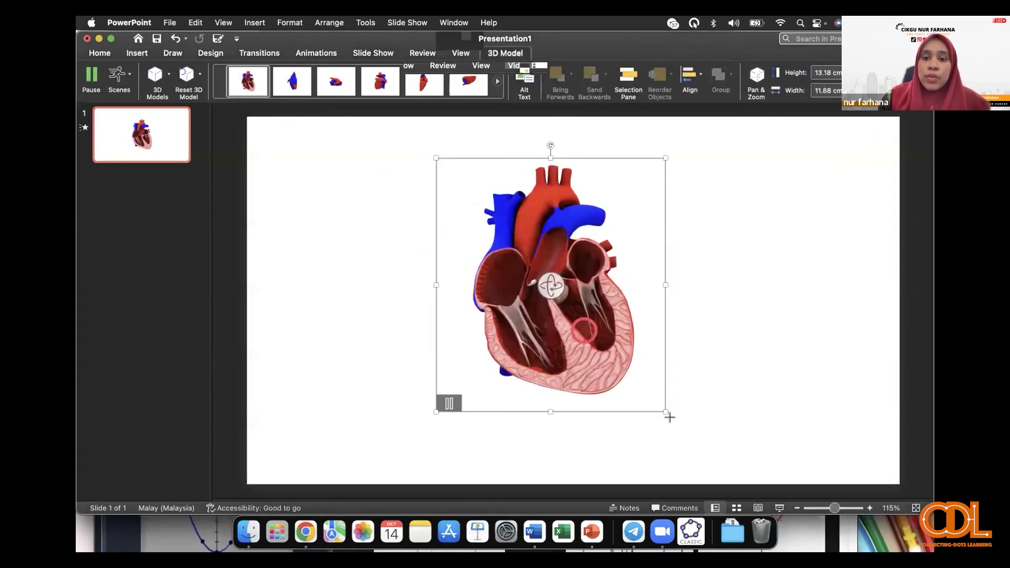
left_click_drag(666, 413, 713, 451)
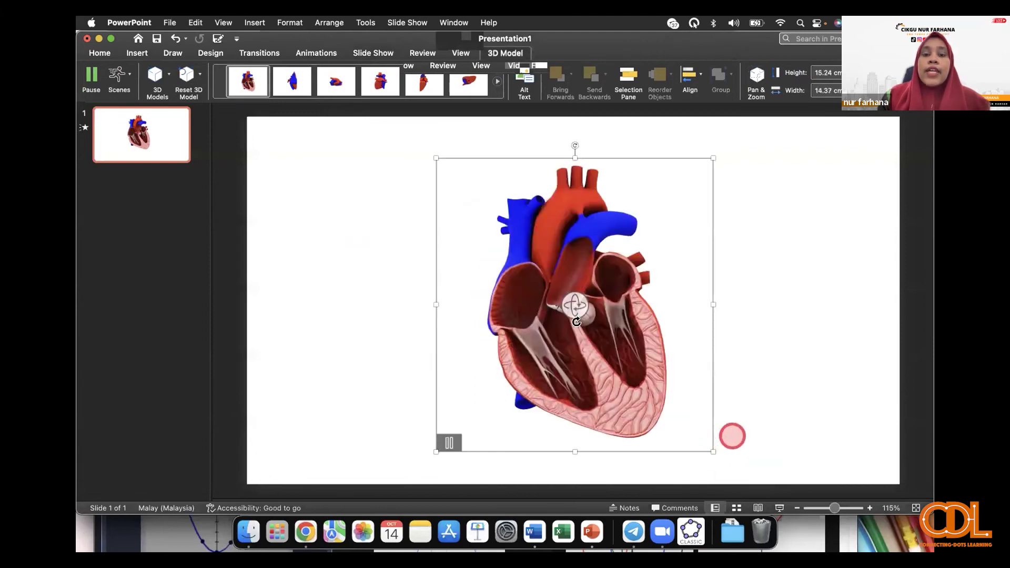
left_click(757, 367)
left_click(544, 310)
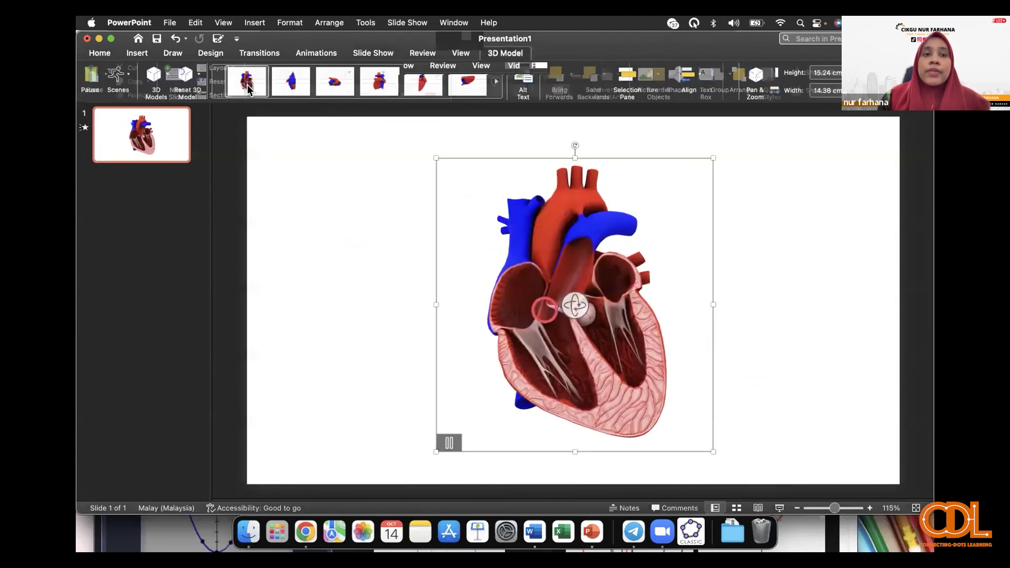
Step: Try several 3D Model Views presets and settle on the front cut-away view
left_click(288, 84)
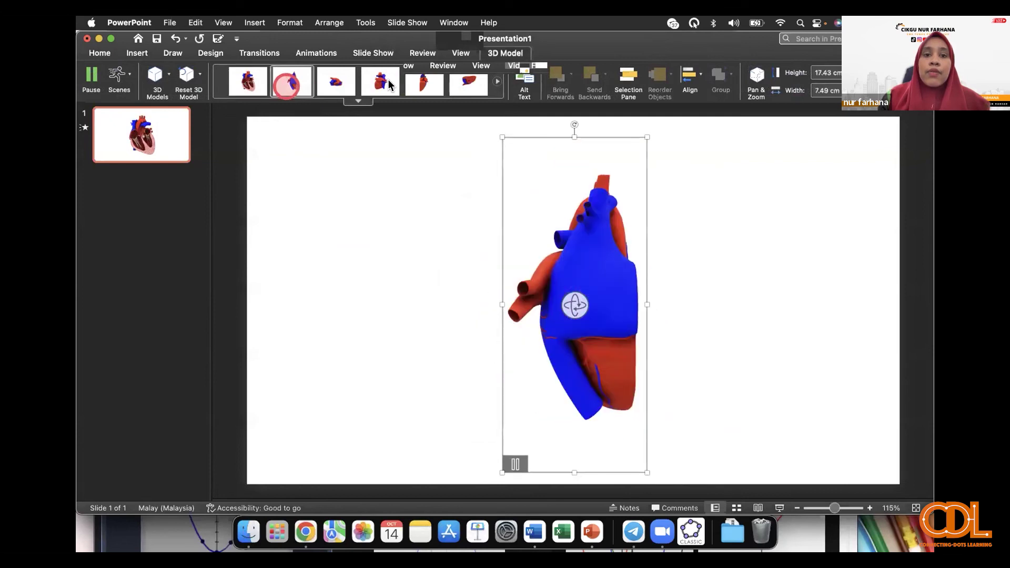
left_click(338, 83)
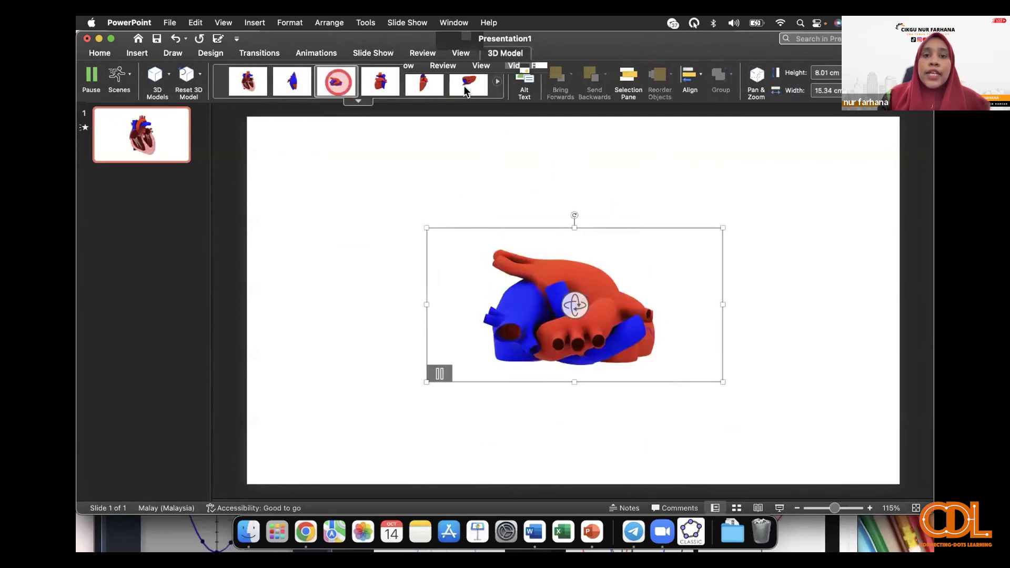
left_click(482, 85)
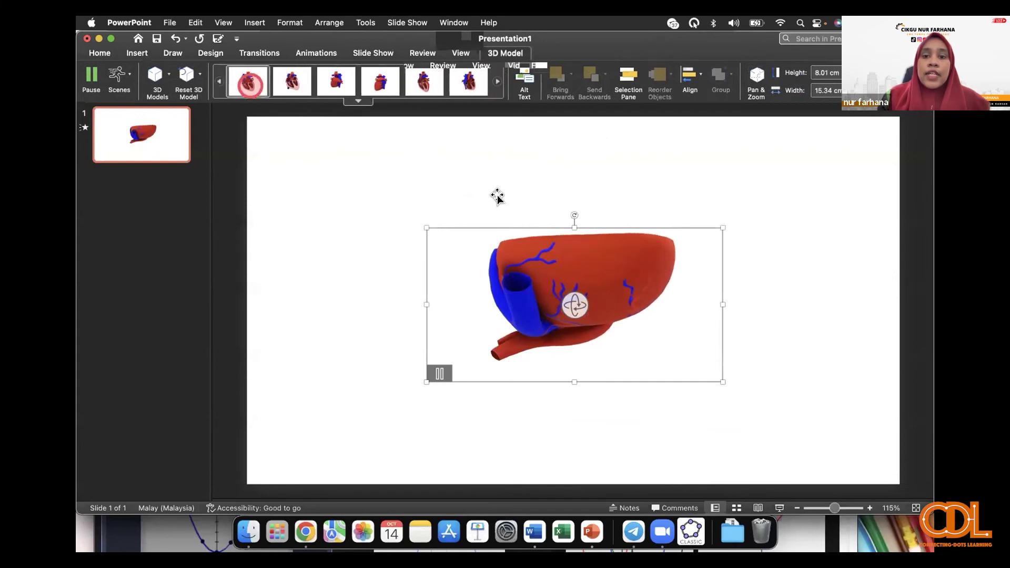
left_click(292, 80)
left_click(249, 80)
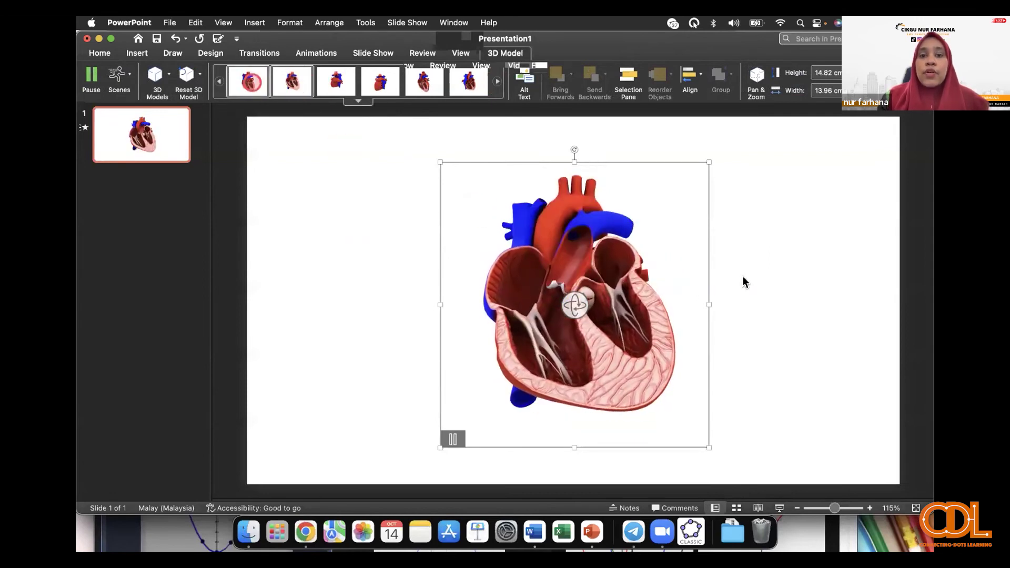
left_click(337, 81)
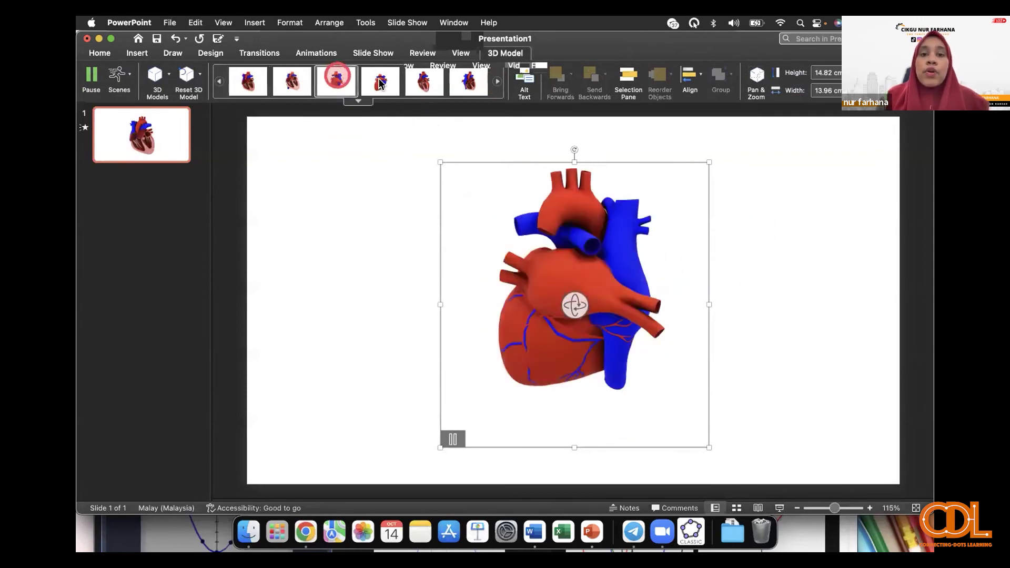
left_click(415, 82)
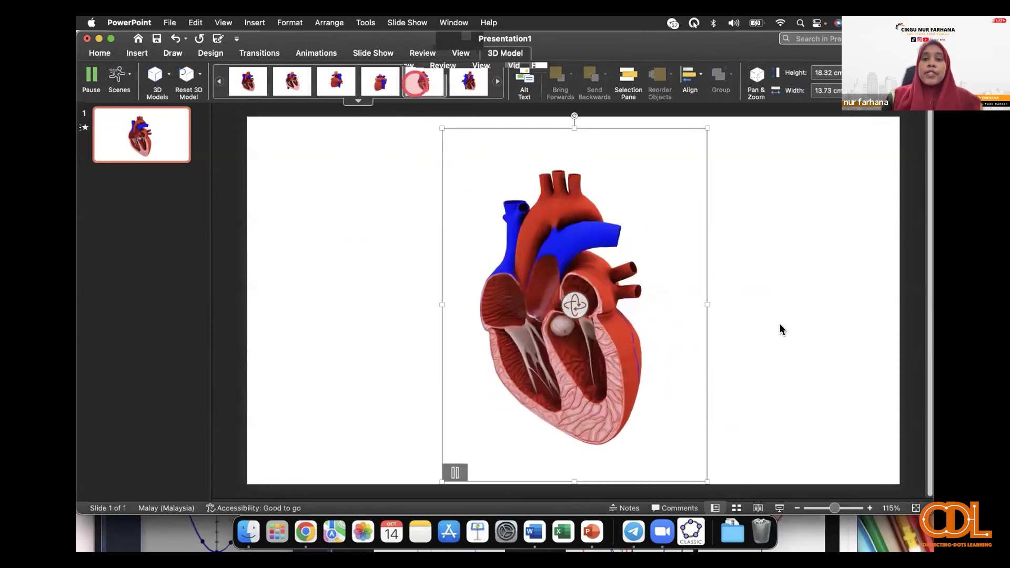
left_click(248, 82)
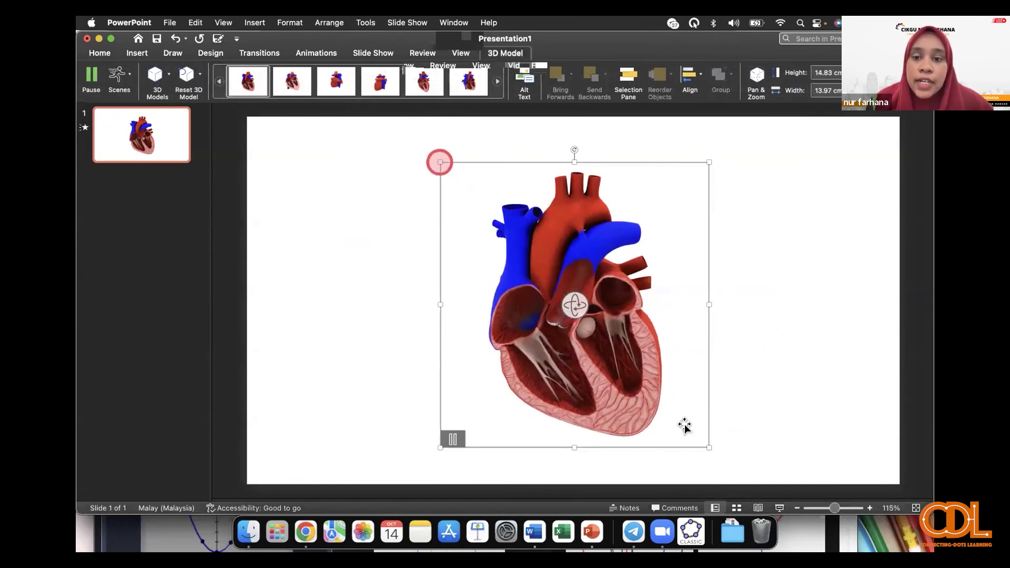
Step: Enlarge the heart a little more, to about 16.26 × 15.31 cm, and deselect it
left_click_drag(440, 162, 415, 136)
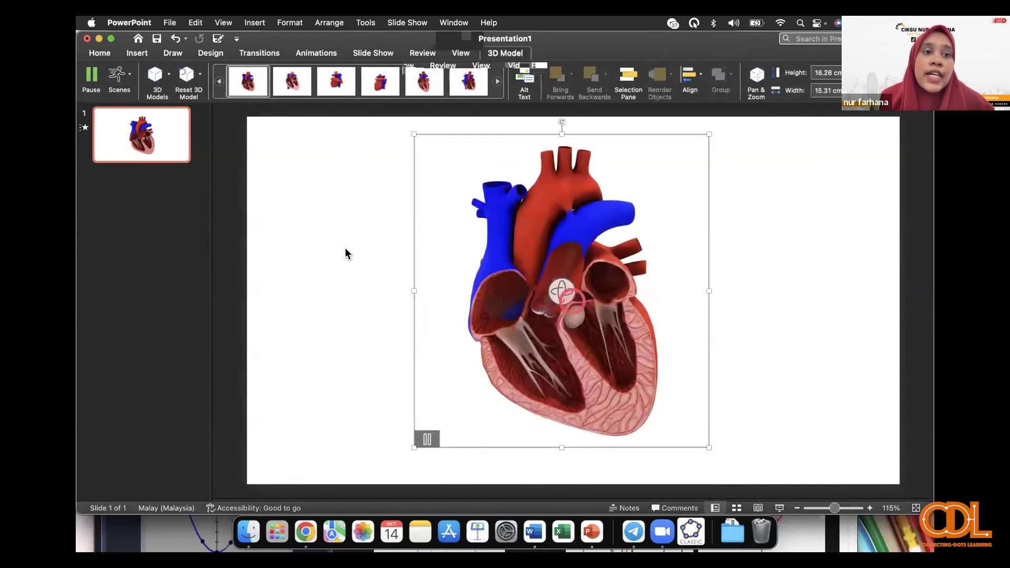
left_click_drag(706, 449, 712, 451)
left_click(108, 111)
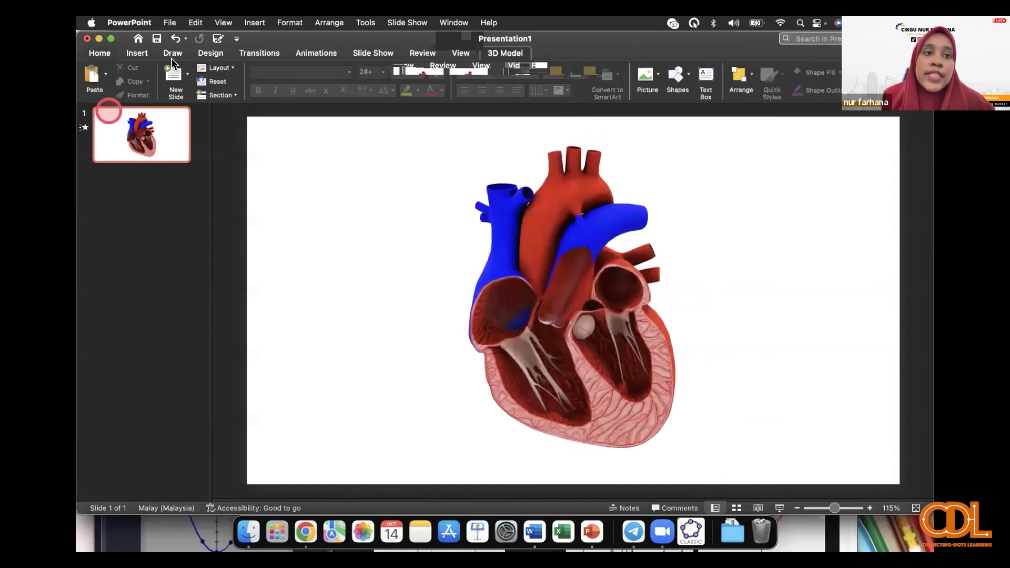
Step: Draw a straight line from the heart's upper-right chamber out to the right
left_click(366, 240)
left_click(137, 53)
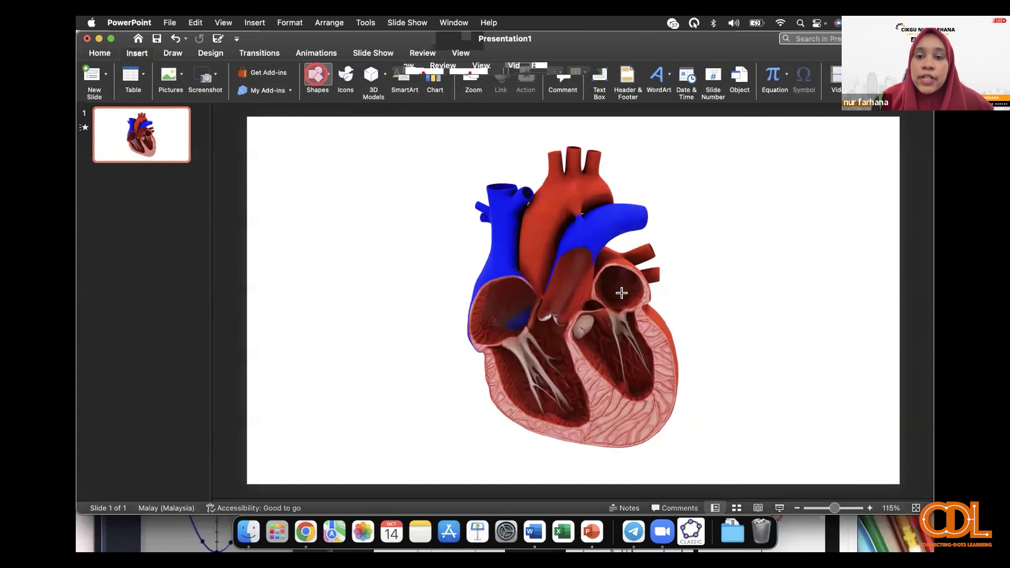
left_click(653, 298)
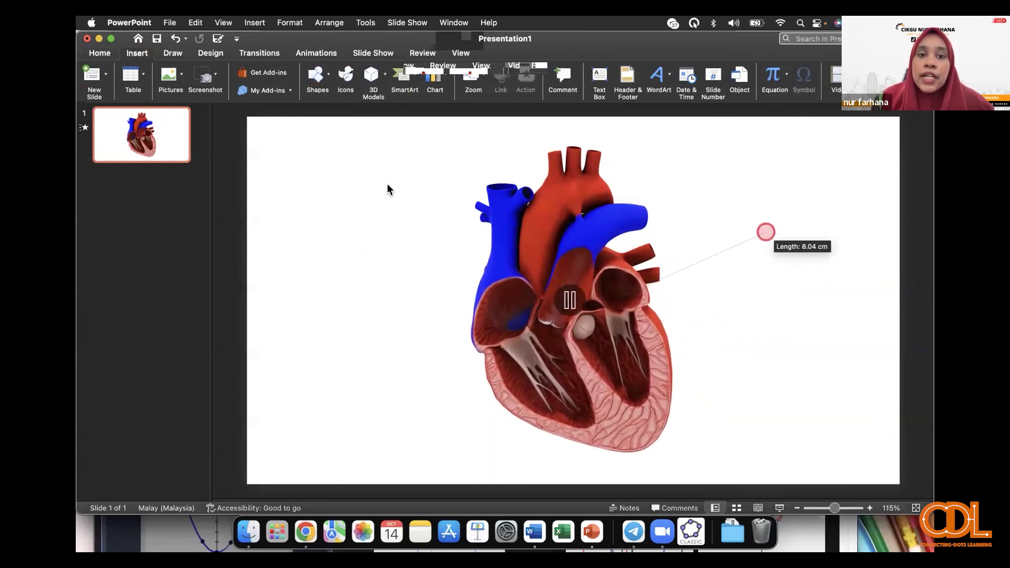
left_click(431, 287)
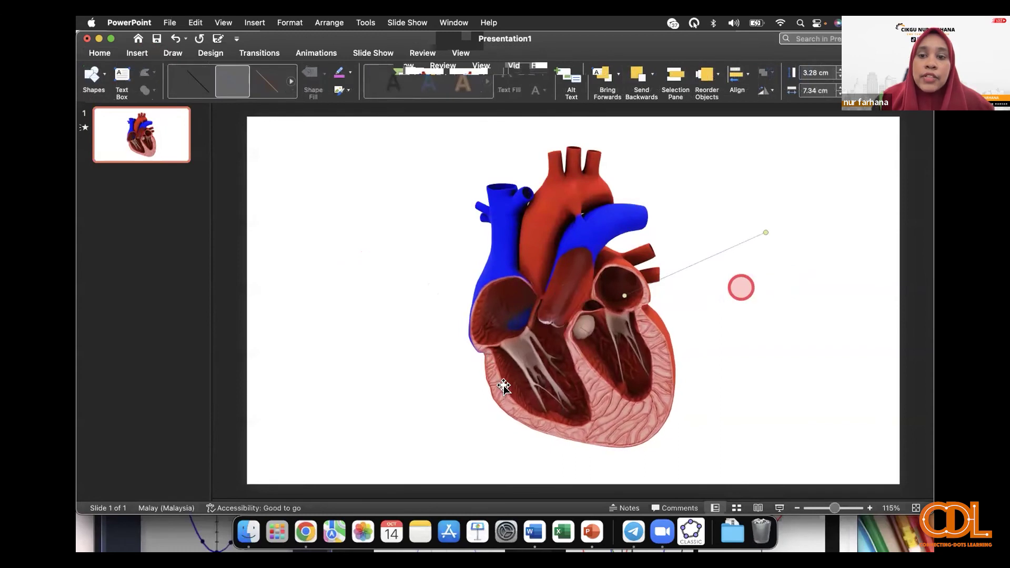
Step: Make the line pink and 4½ pt thick, with round dot ends on both sides
left_click(352, 73)
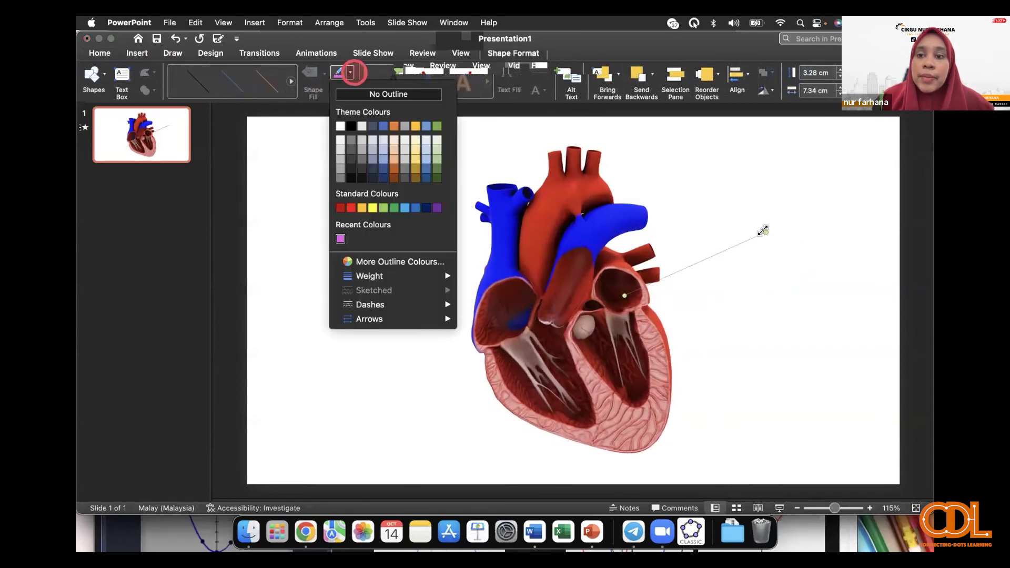
mouse_move(388, 276)
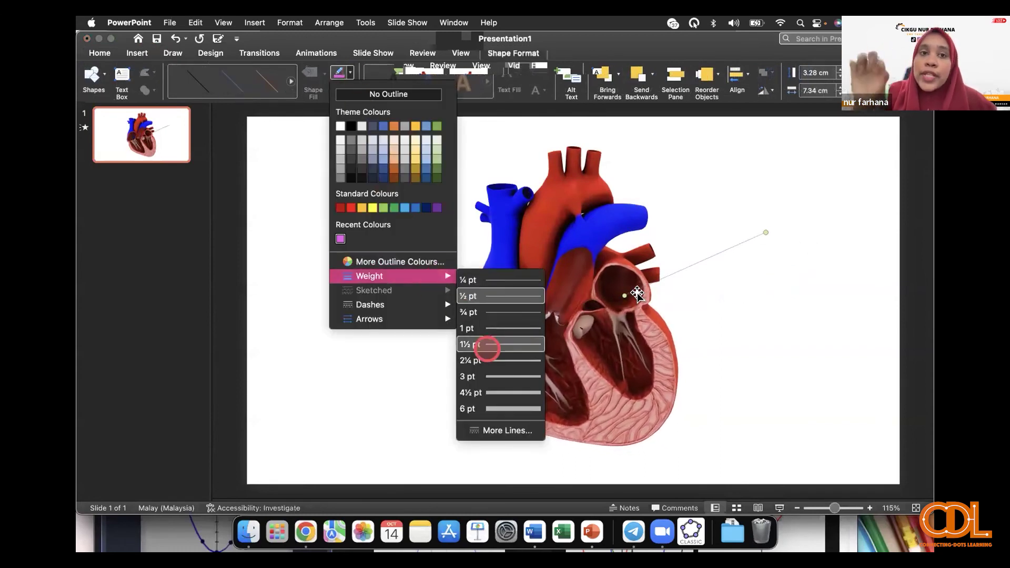
left_click(504, 389)
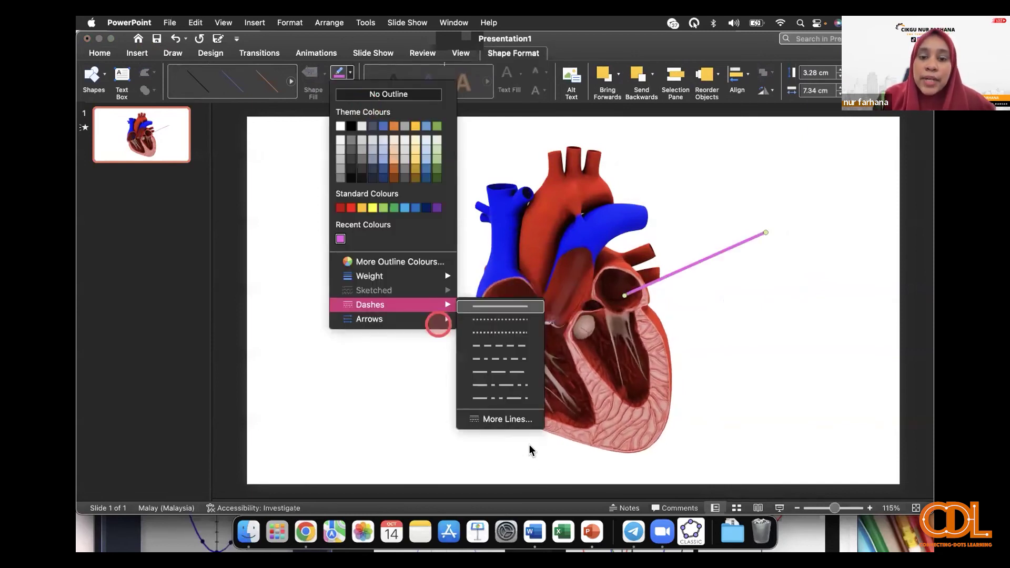
mouse_move(370, 319)
left_click(530, 465)
left_click(810, 279)
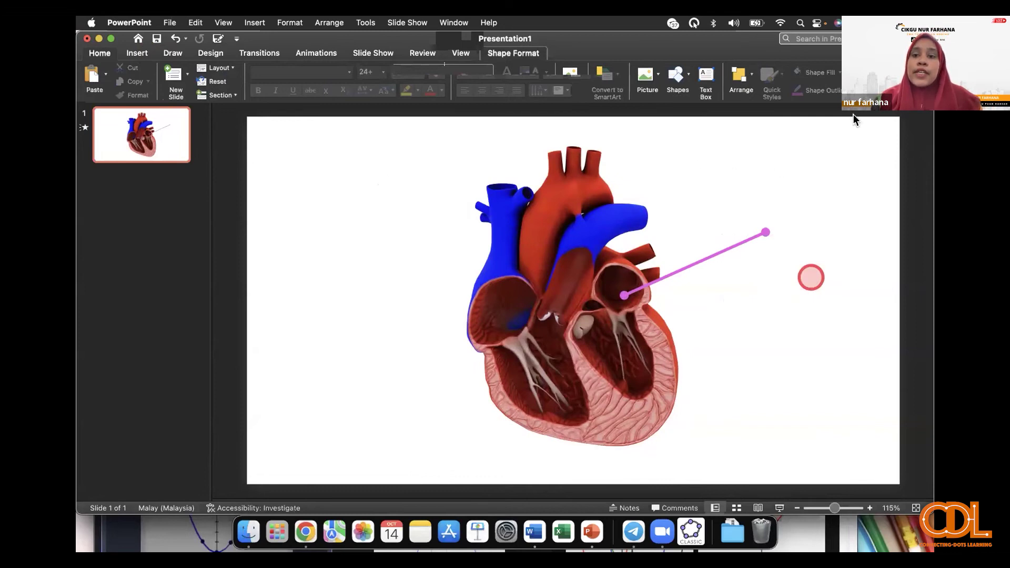
Step: Add an 'Artium' text label at the outer end of the leader line
left_click(809, 155)
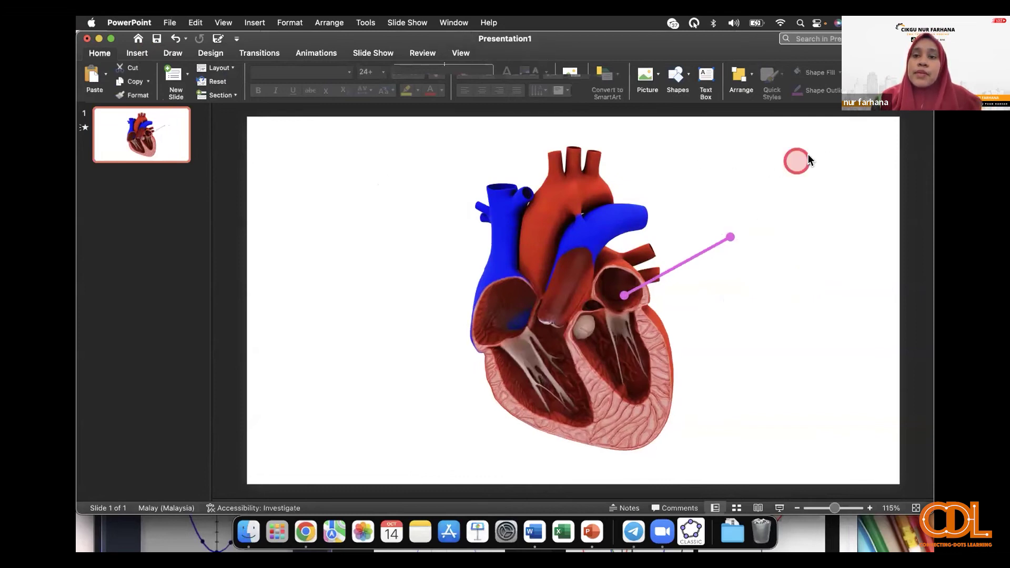
left_click(856, 172)
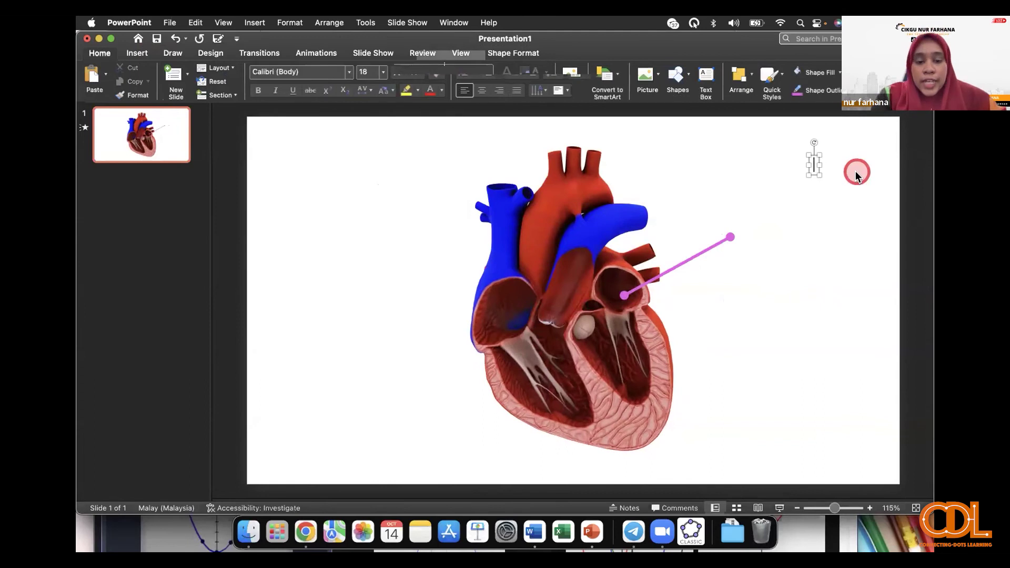
type("Atr")
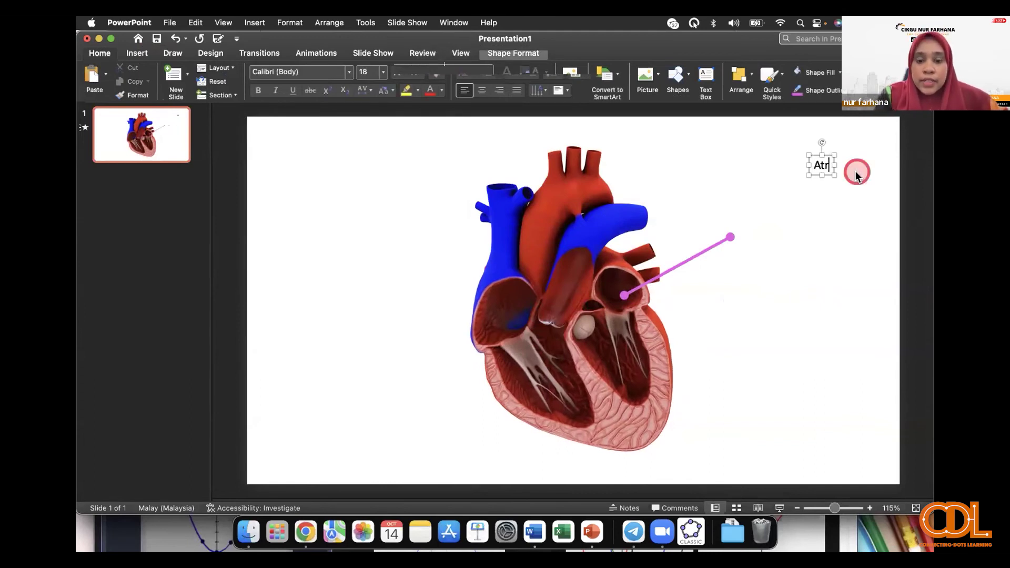
key("BackSpace")
type("rt")
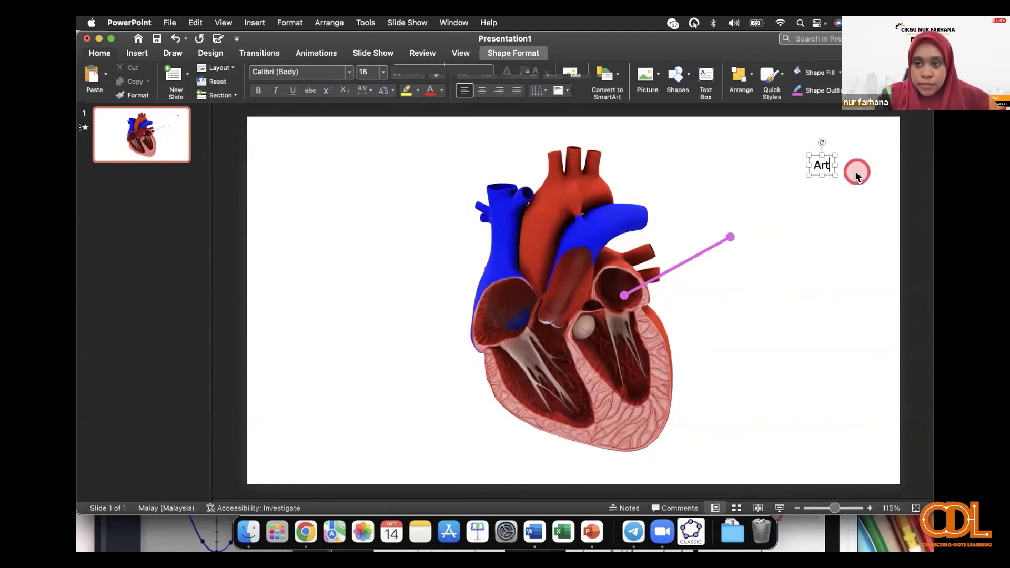
type("ium")
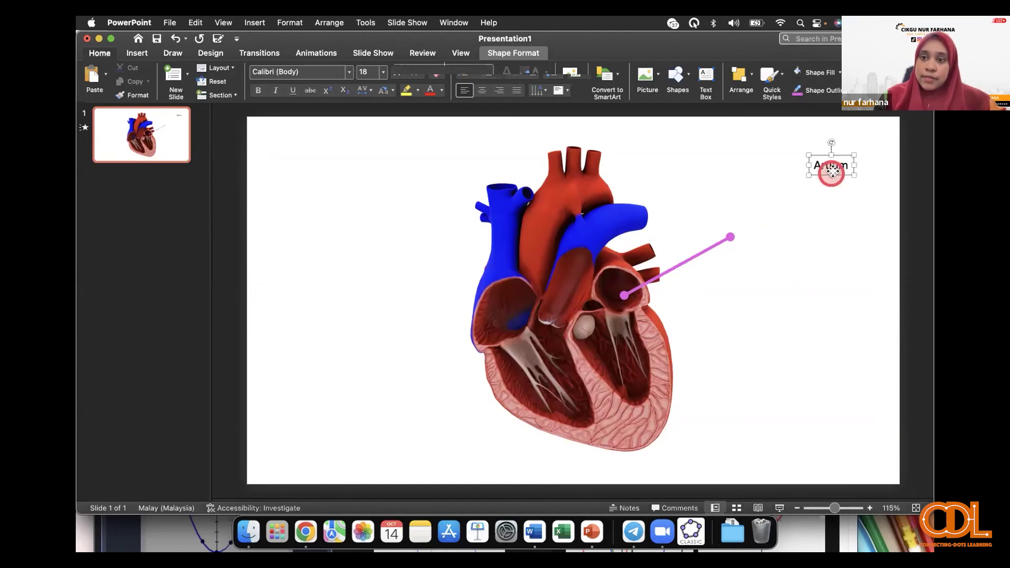
left_click_drag(831, 175, 763, 234)
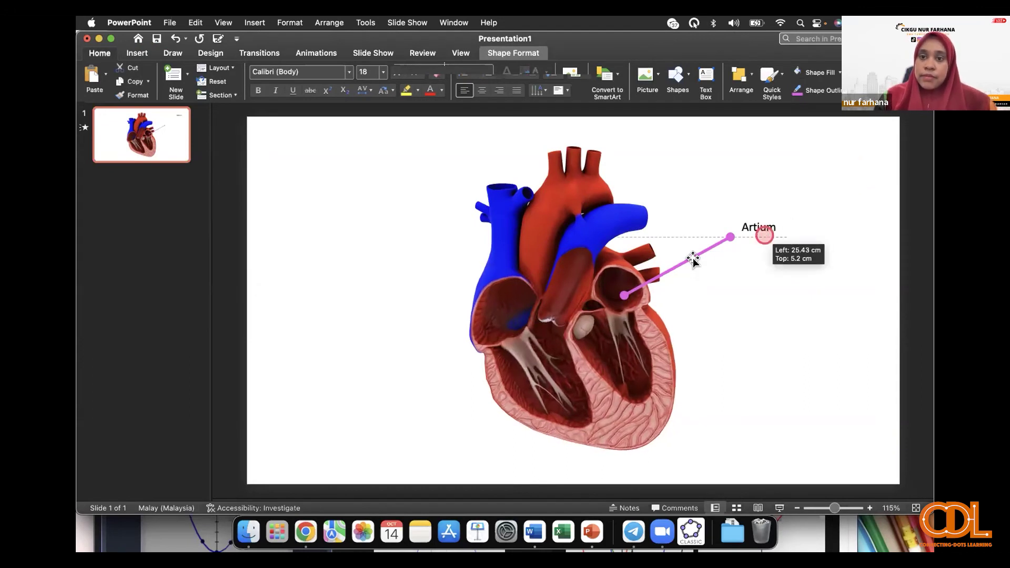
Step: Copy the Artium leader line lower so it points at a lower part of the heart
left_click(680, 247)
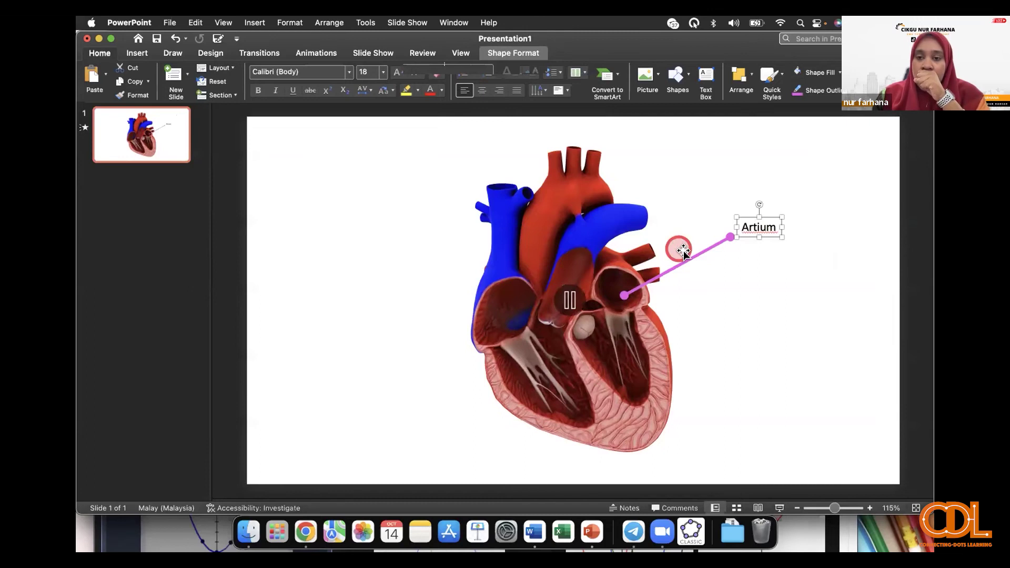
left_click(688, 260)
mouse_move(691, 262)
left_mouse_down()
mouse_move(690, 292)
mouse_move(756, 298)
mouse_move(766, 321)
left_mouse_up()
Step: Duplicate the Artium label beside the second line and retype it as 'Injap'
left_click(766, 238)
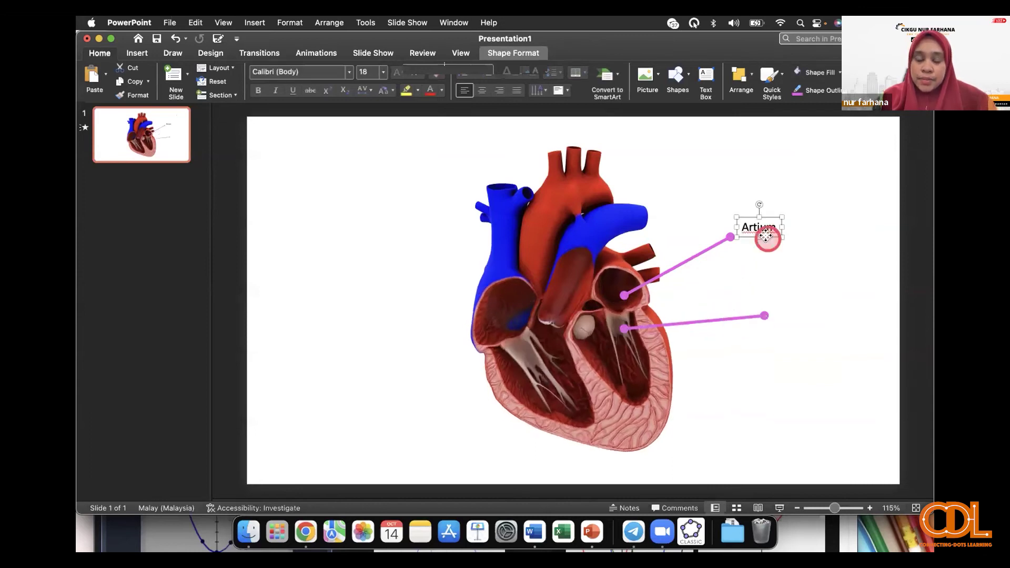
key("super+d")
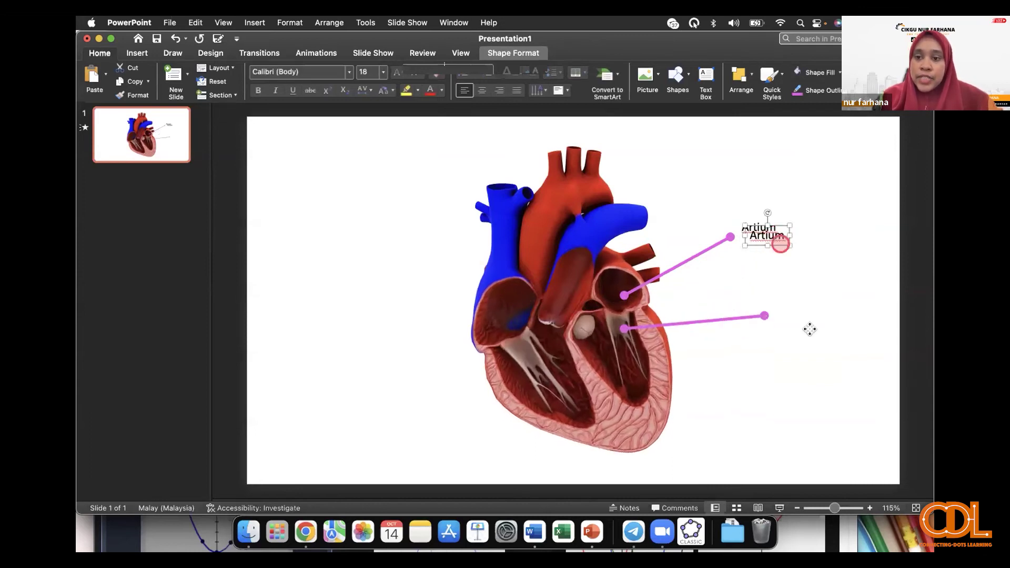
left_click_drag(781, 243, 808, 318)
double_click(781, 313)
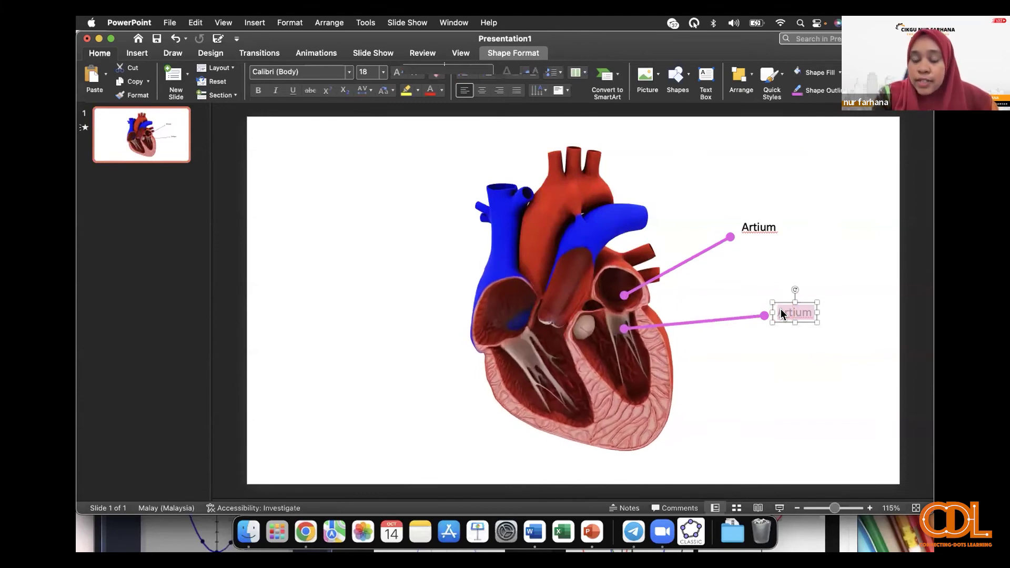
type("Injap")
Step: Copy the second leader line lower to create a third leader line
left_click(735, 316)
left_click_drag(735, 316, 749, 361)
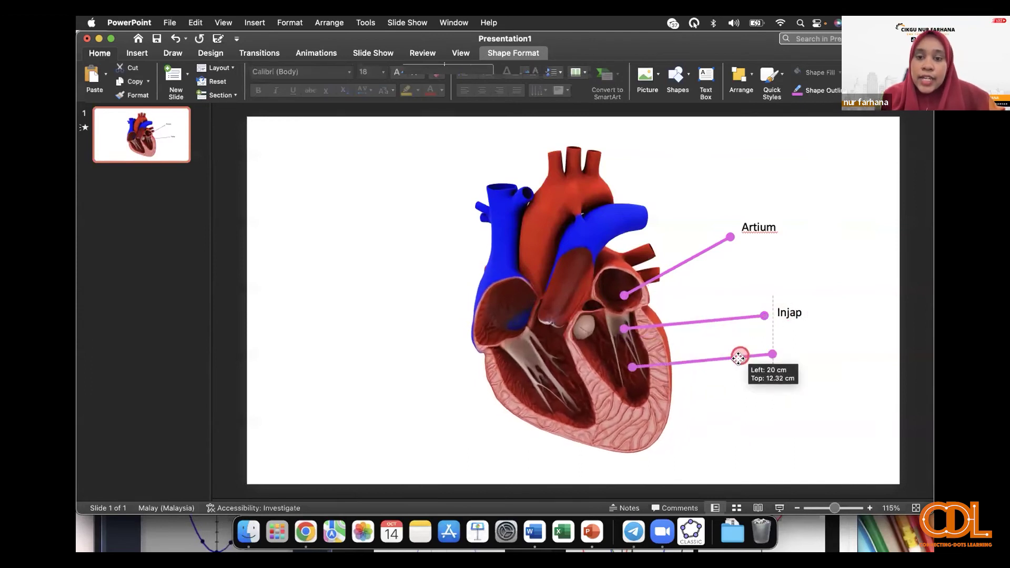
left_click(796, 305)
Step: Copy the Injap label beside the third line and change its text to 'VEntrikel'
left_click(800, 318)
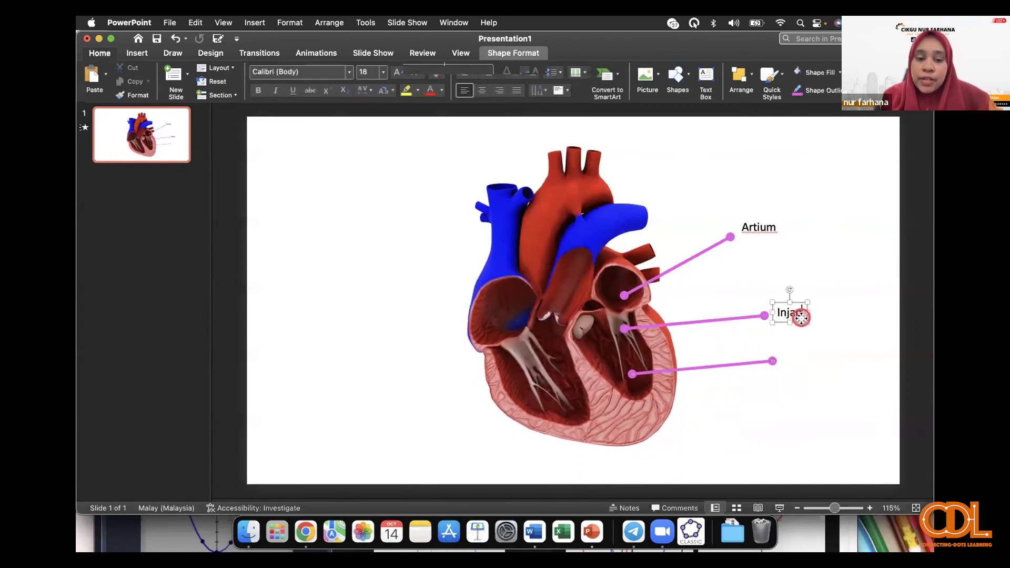
left_click_drag(807, 327, 803, 340)
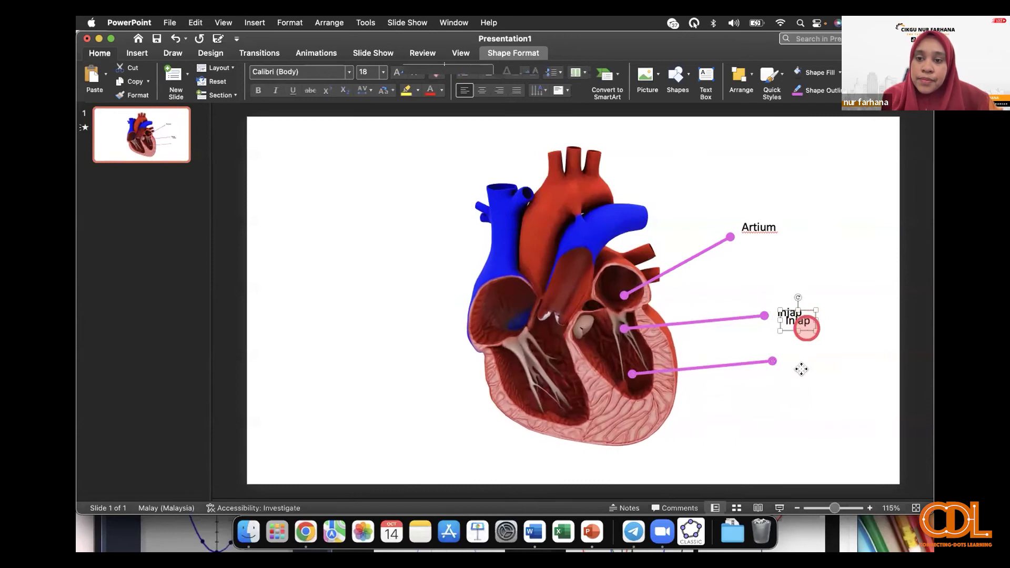
left_click_drag(807, 329, 807, 364)
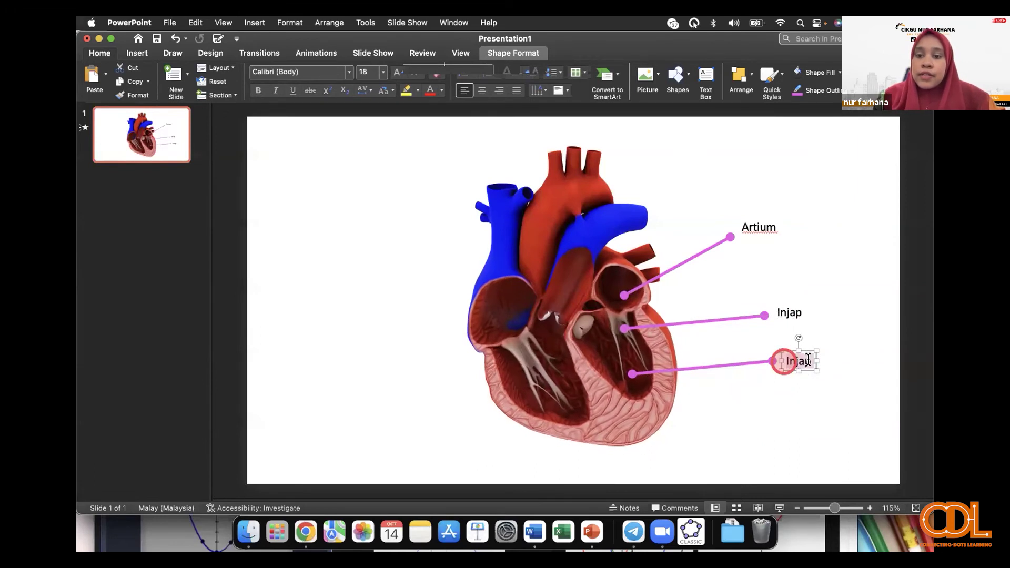
left_click(792, 360)
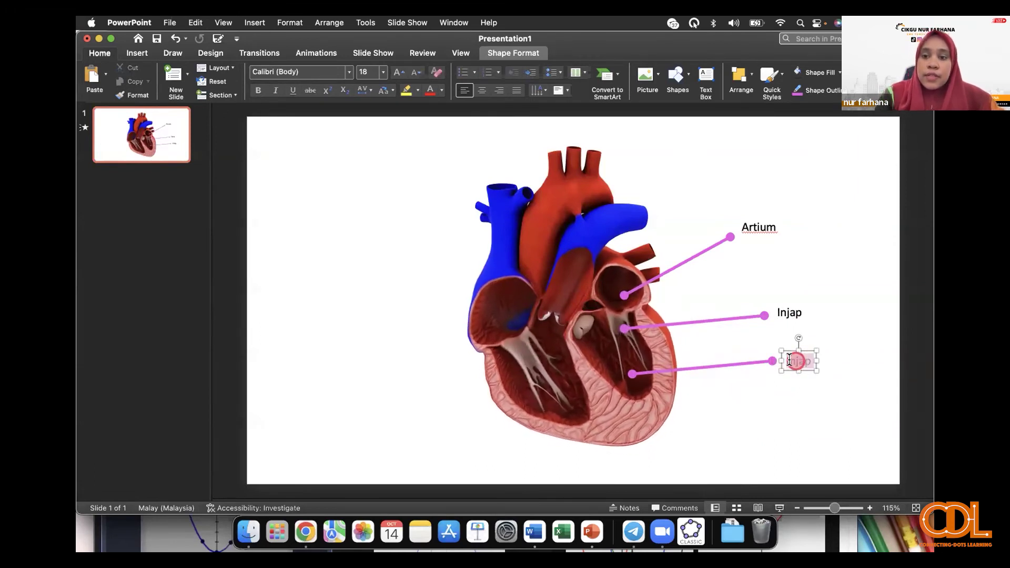
type("Entrikel")
left_click(829, 274)
left_click(863, 236)
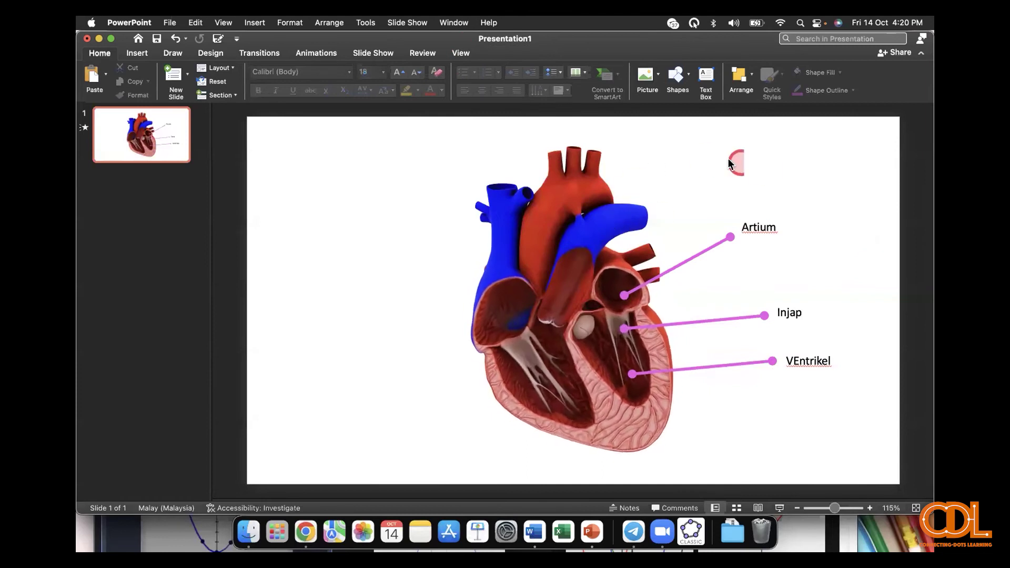
left_click(642, 153)
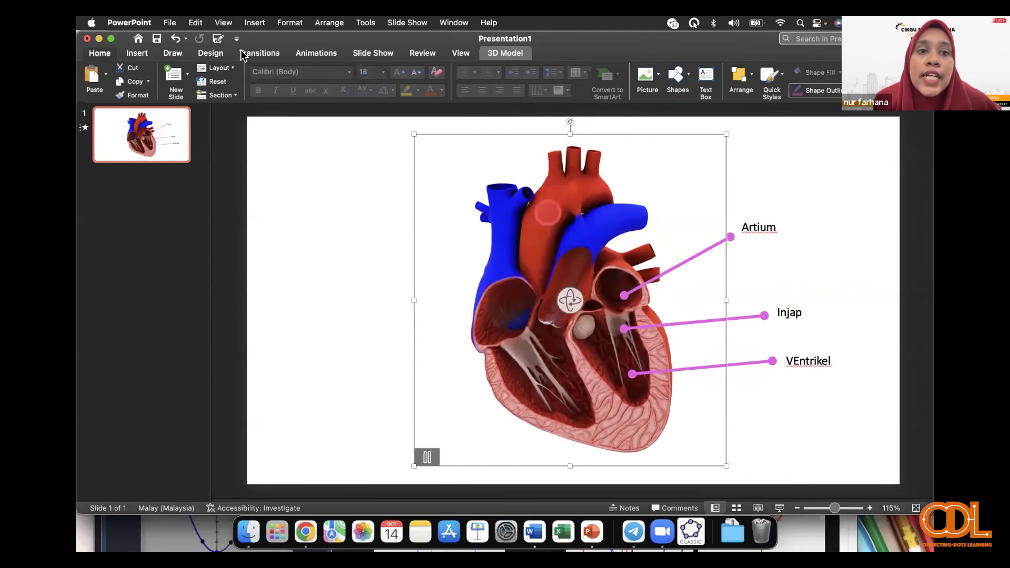
left_click(381, 201)
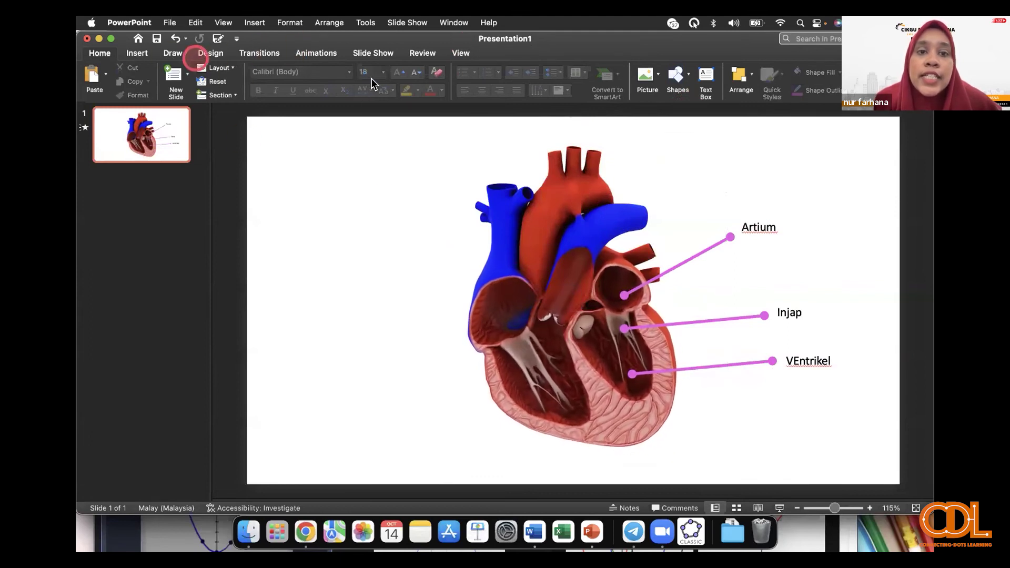
left_click(132, 53)
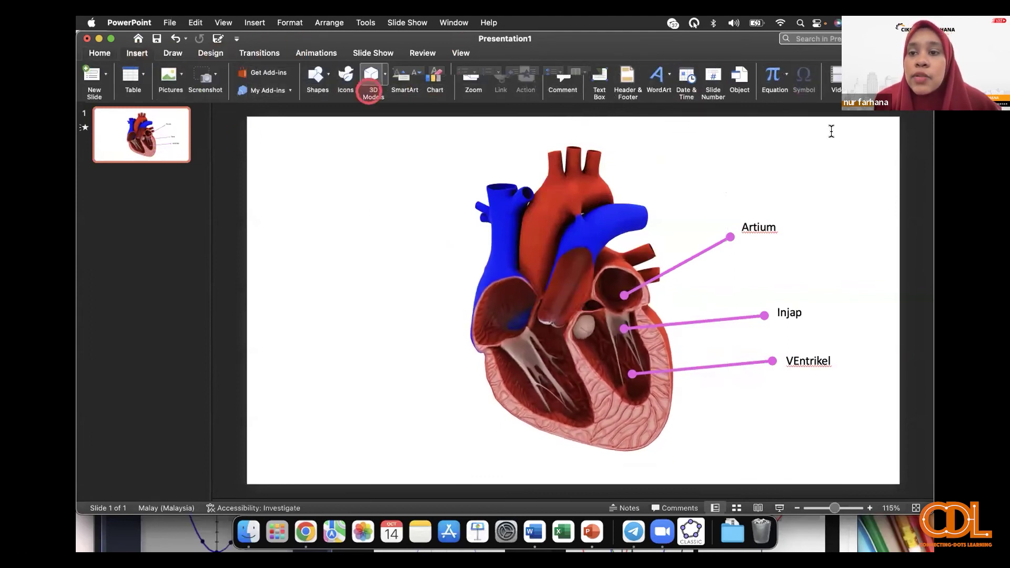
left_click(373, 77)
left_click(818, 120)
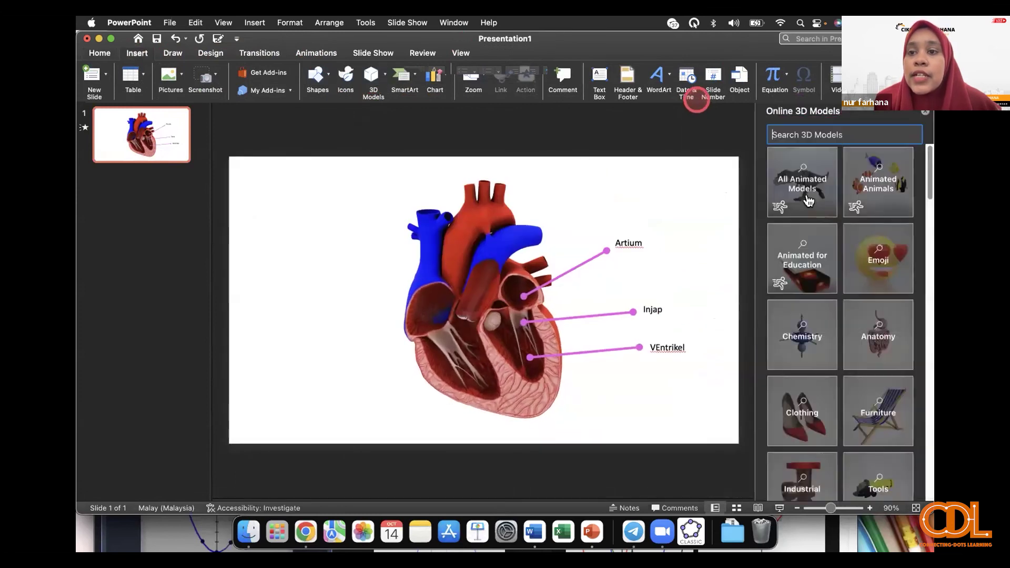
scroll(808, 200, "down", 10)
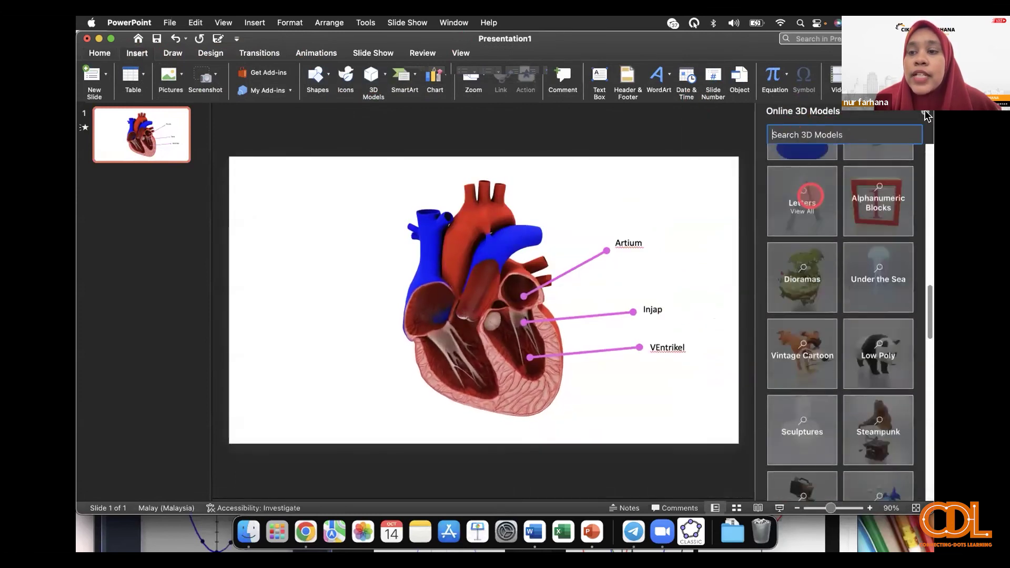
scroll(809, 200, "up", 10)
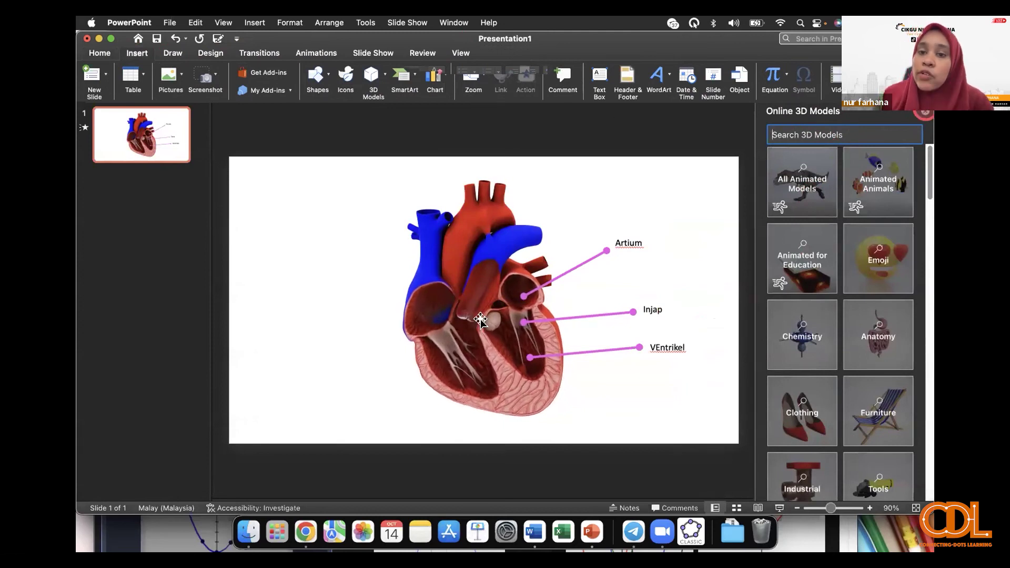
left_click(926, 113)
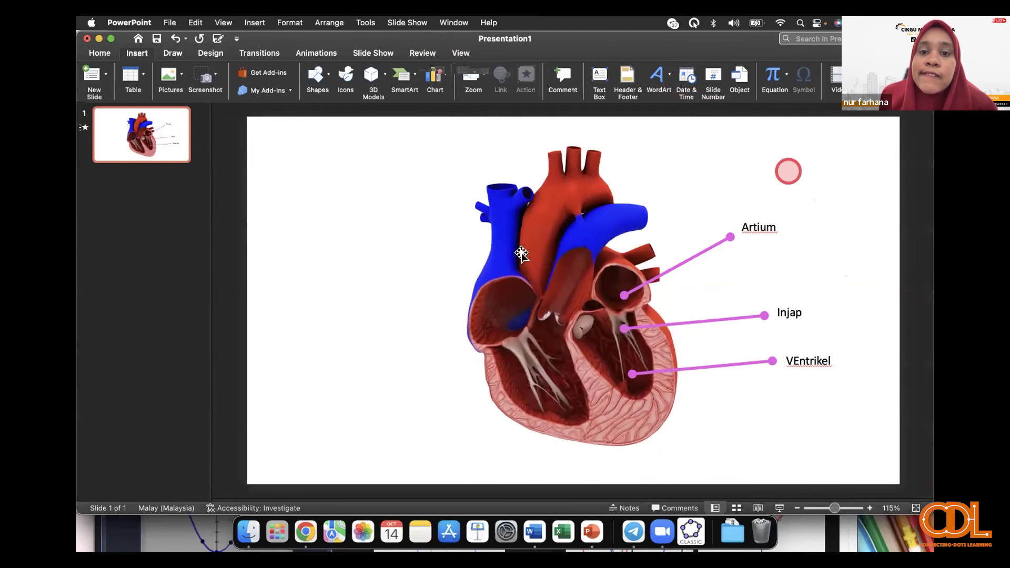
Step: Apply a Turntable spin animation to the 3D heart
left_click(717, 240)
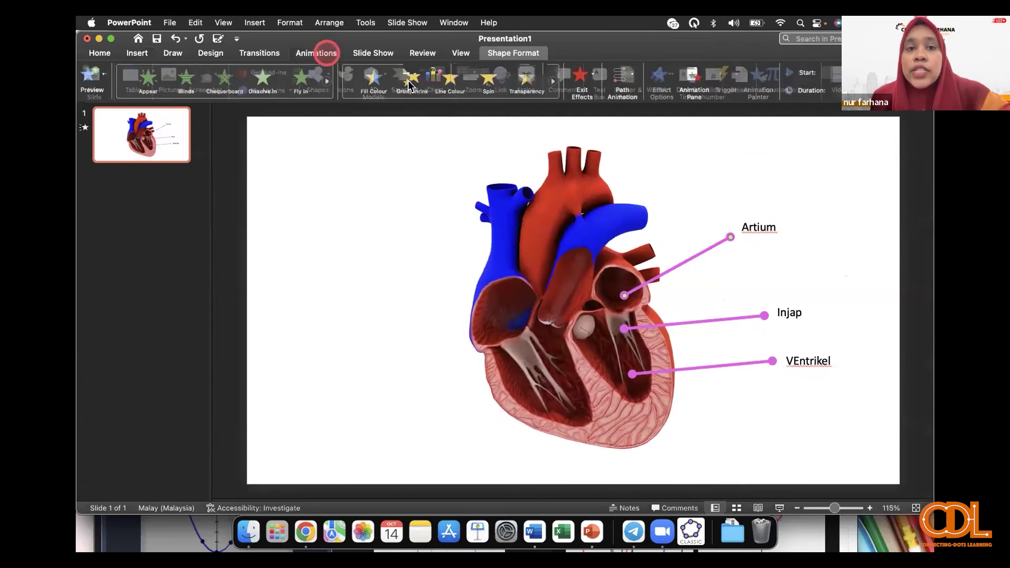
left_click(520, 249)
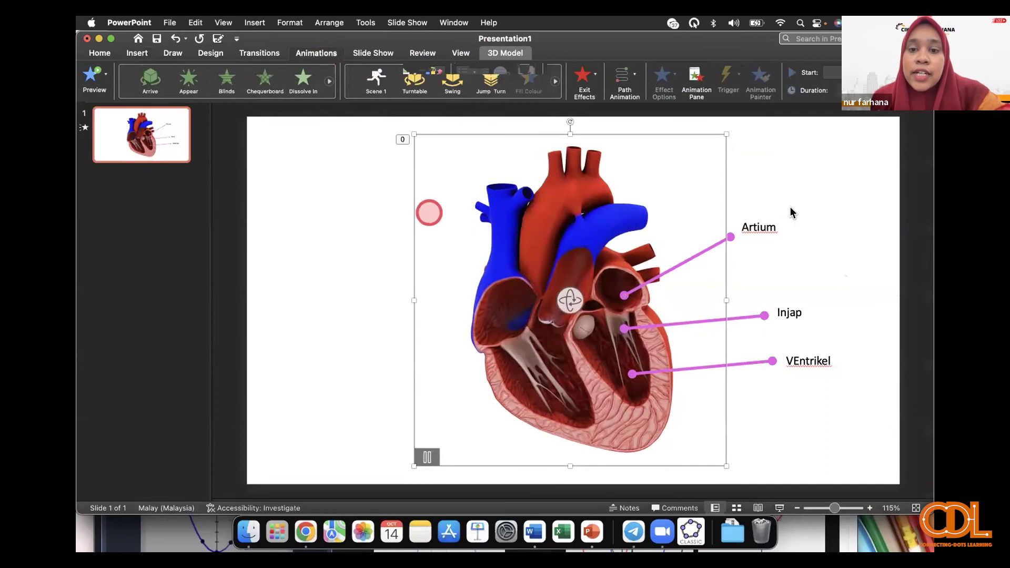
left_click(415, 80)
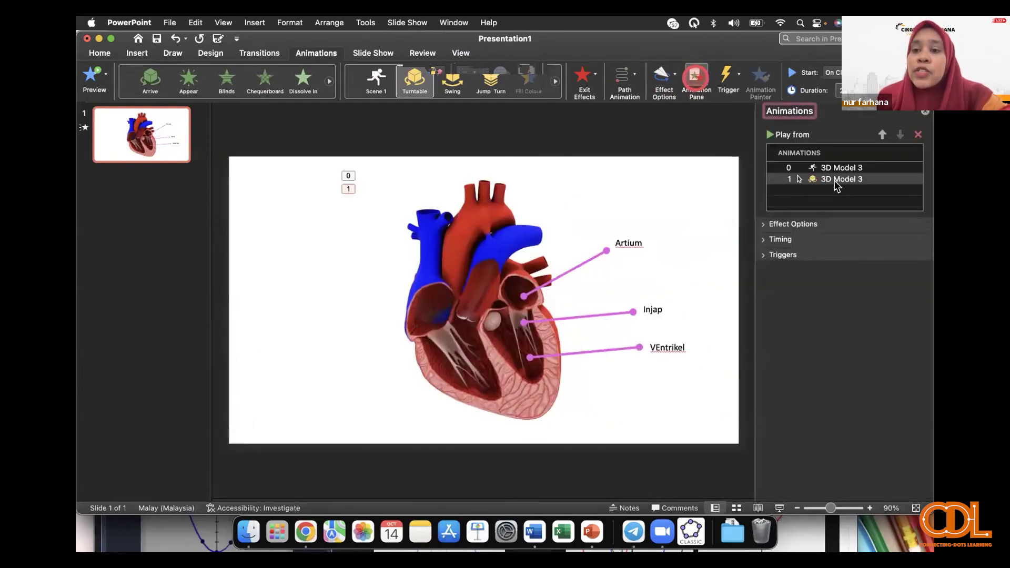
Step: Set the heart's 20-second Turntable animation to start With Previous in the Animation Pane
left_click(749, 193)
left_click(835, 180)
left_click(803, 225)
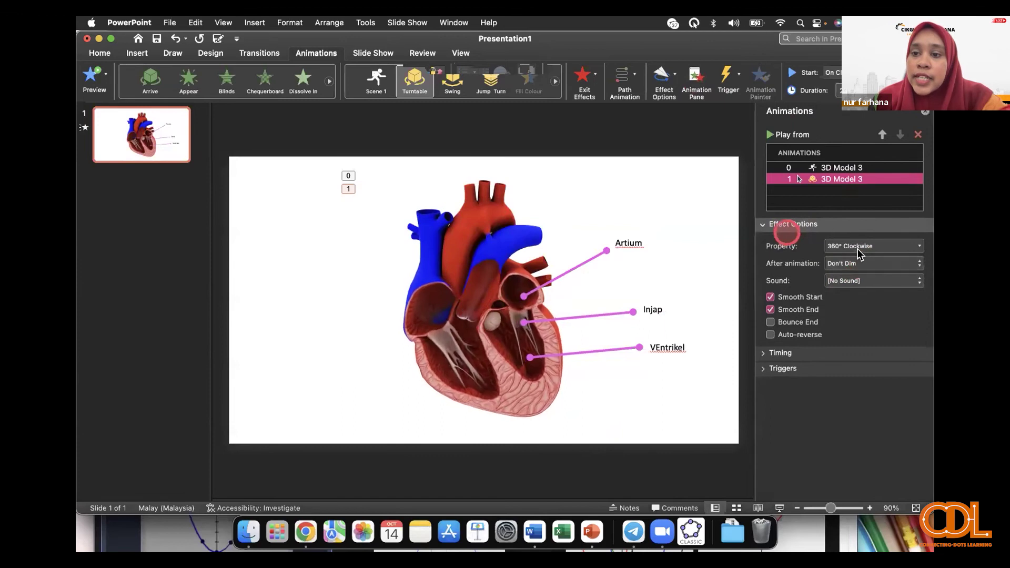
left_click(763, 225)
left_click(781, 240)
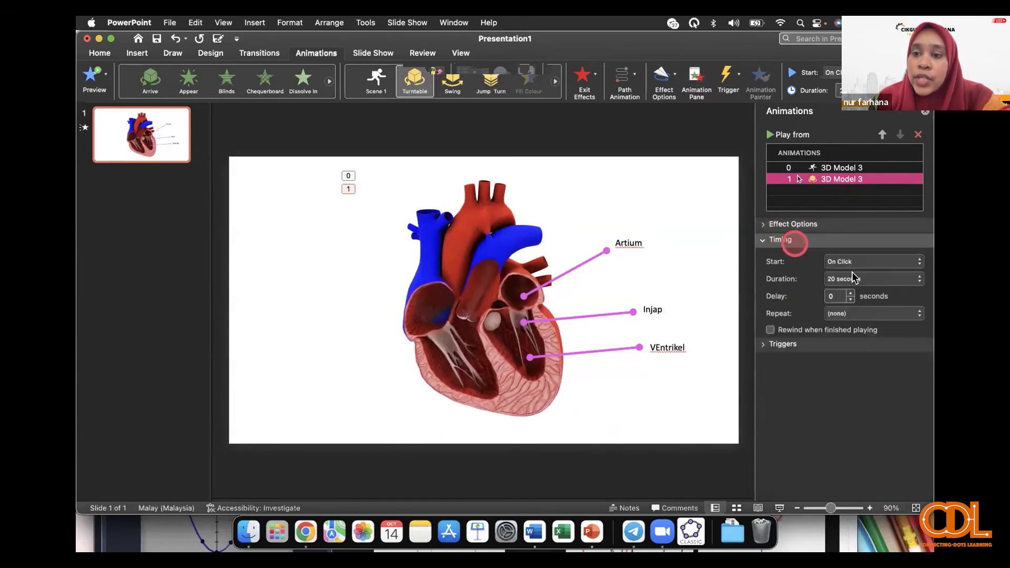
left_click(846, 261)
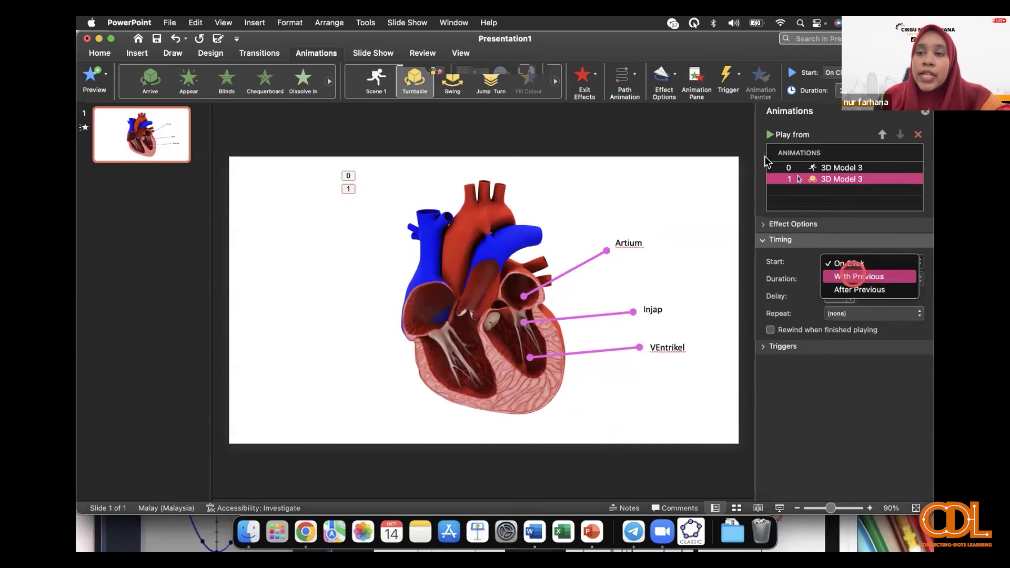
left_click(852, 276)
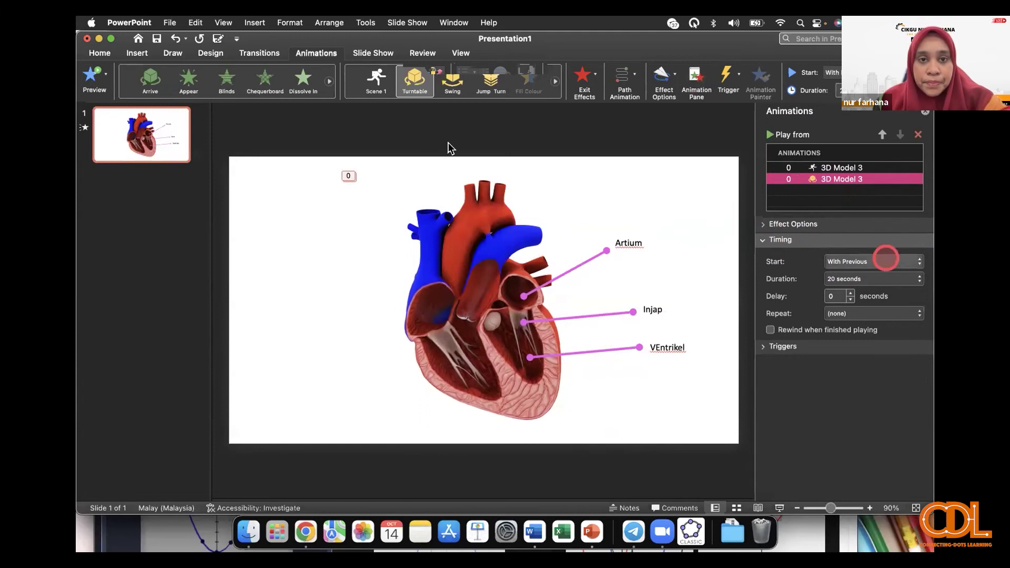
left_click(575, 264)
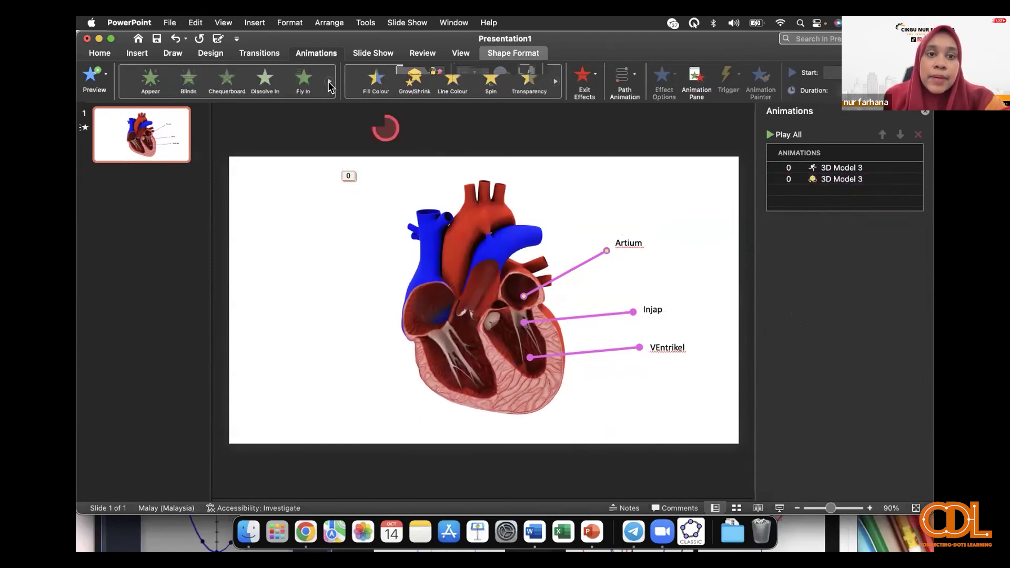
Step: Give the Artium leader line and its label Fly In entrance animations
left_click(311, 82)
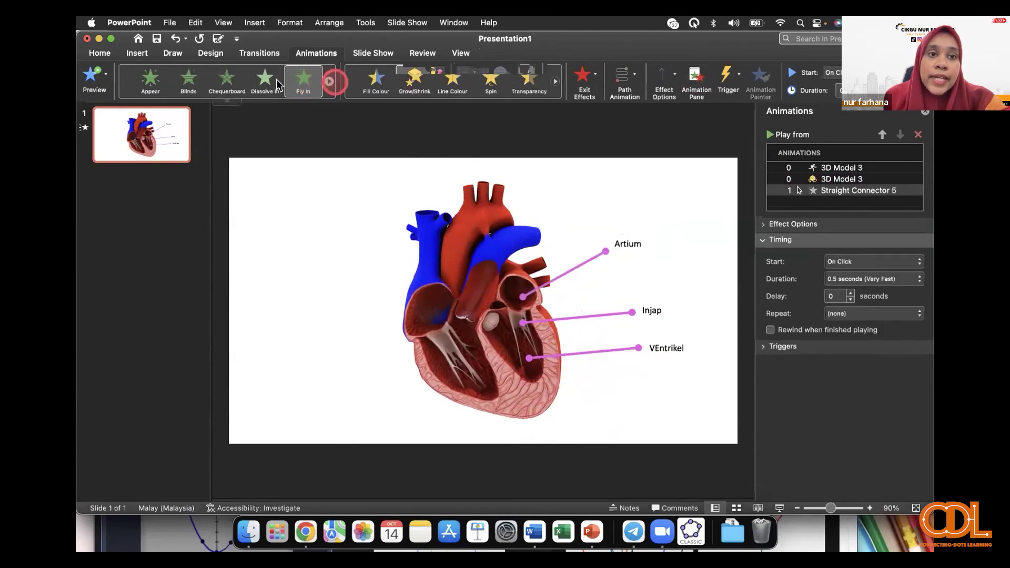
left_click(329, 81)
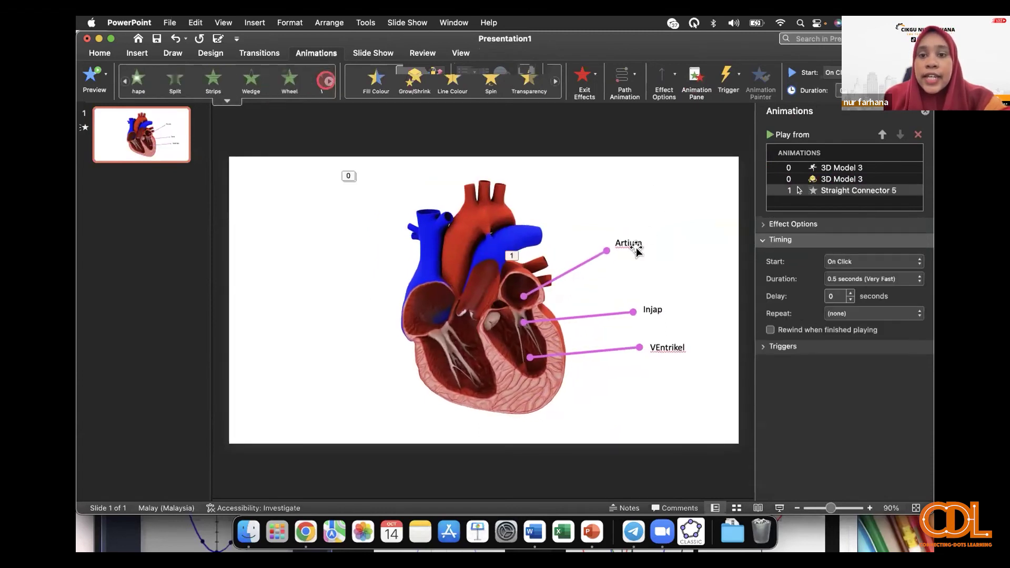
left_click(639, 246)
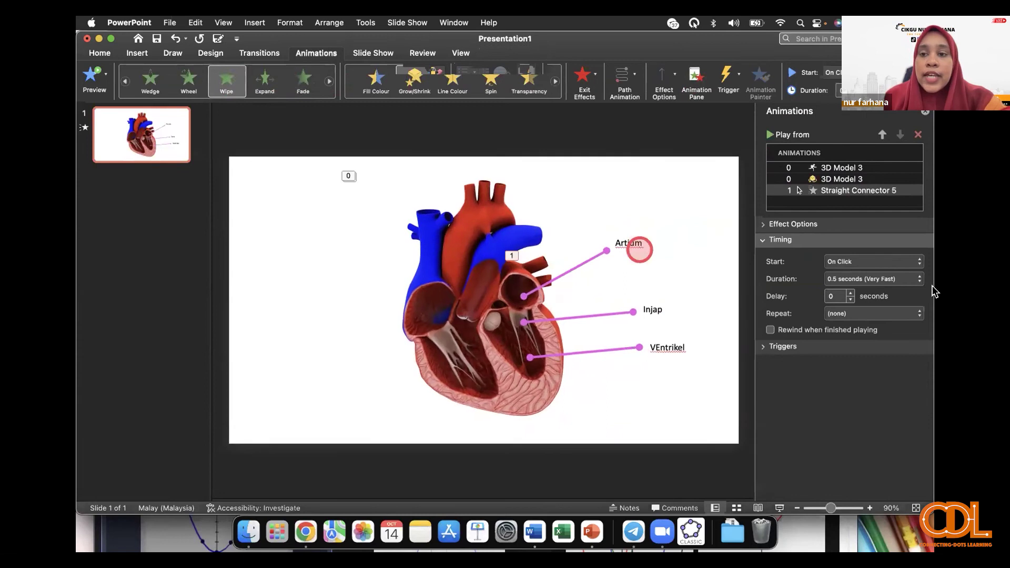
key("super+y")
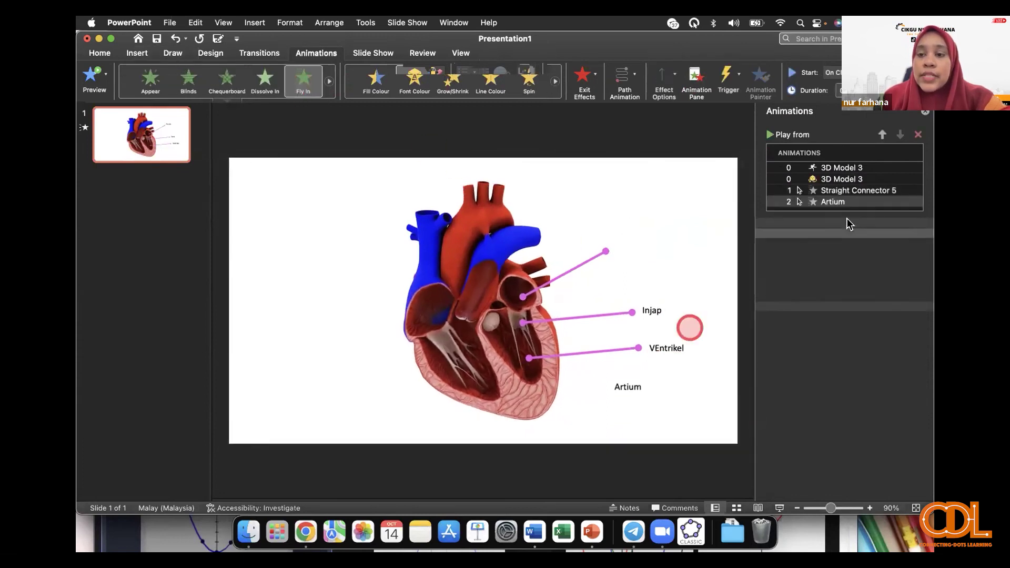
Step: Set both Straight Connector 5 and the Artium label animations to start After Previous
left_click(852, 190)
left_click(853, 261)
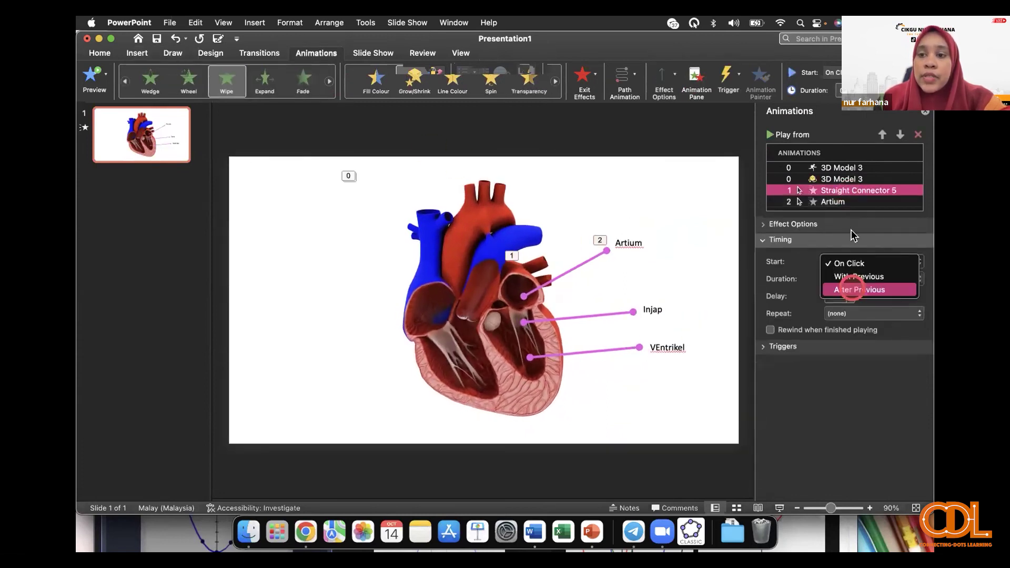
left_click(855, 289)
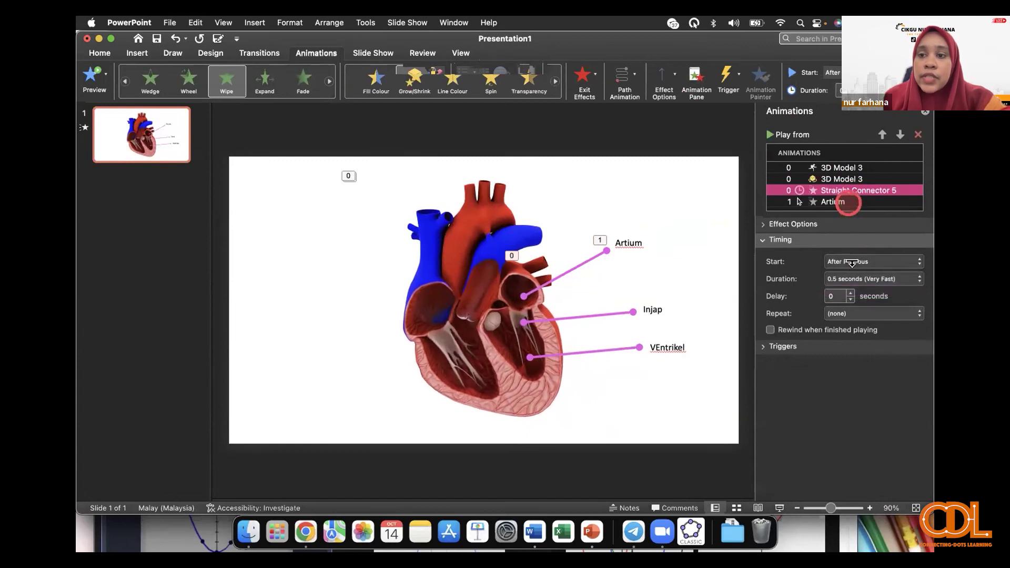
left_click(849, 203)
left_click(855, 262)
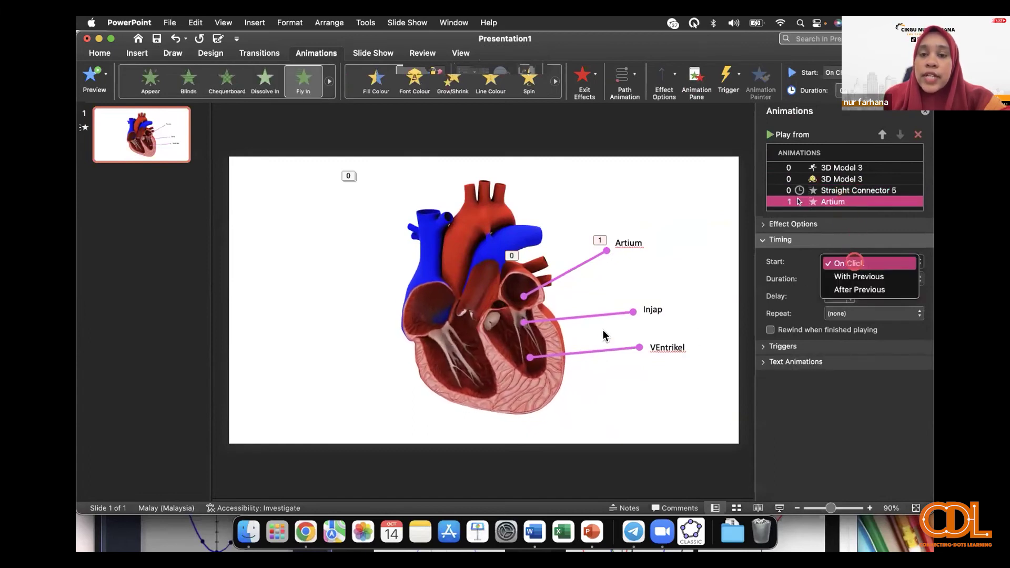
left_click(858, 289)
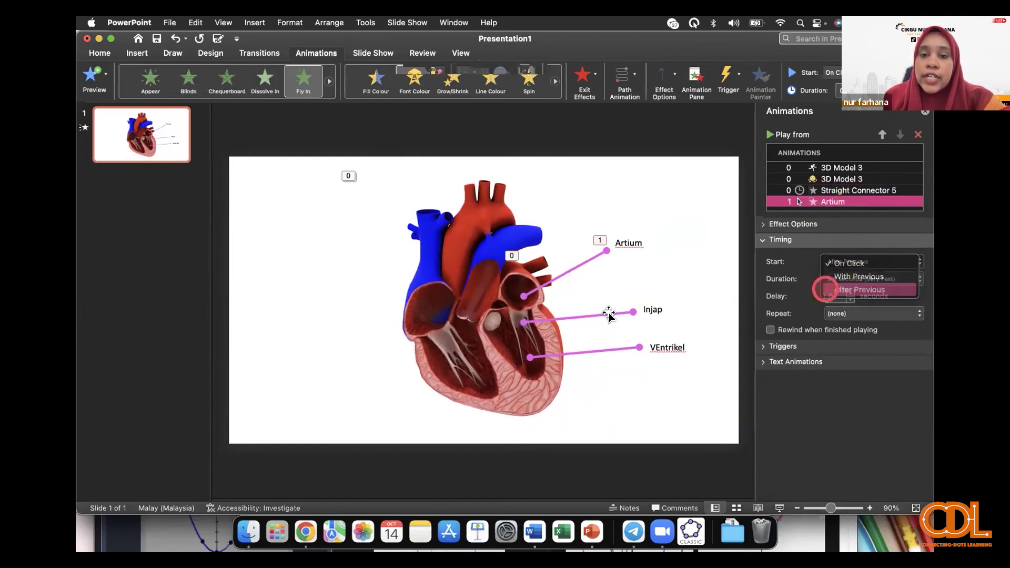
left_click(299, 79)
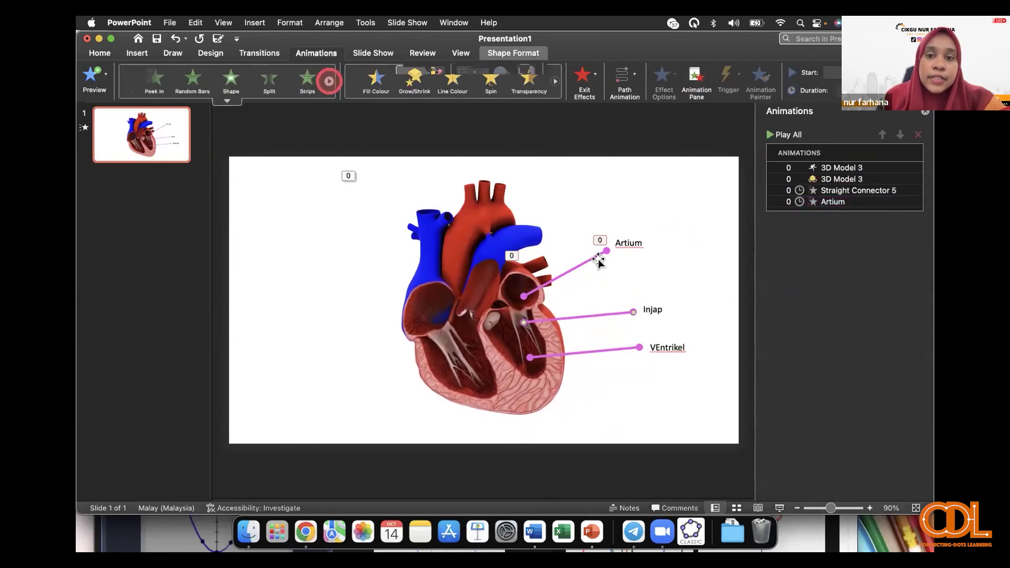
Step: Make the Injap line wipe in from the left and the Injap label fly in
left_click(600, 251)
left_click(648, 315)
left_click(659, 78)
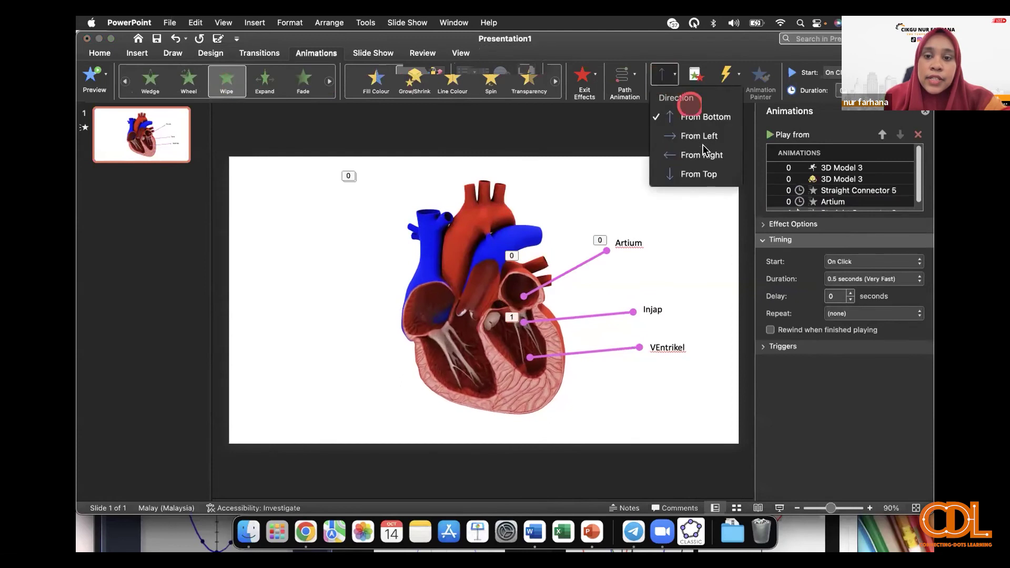
left_click(695, 136)
left_click(653, 314)
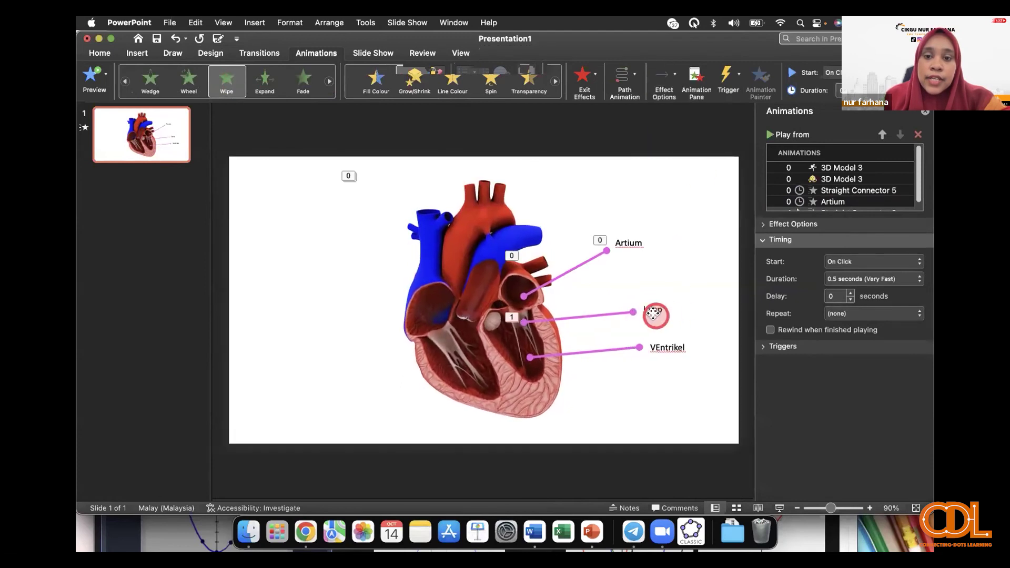
left_click(303, 80)
Step: Set both Injap line and label animations to start After Previous
left_click(871, 199)
left_click_drag(871, 199, 866, 244)
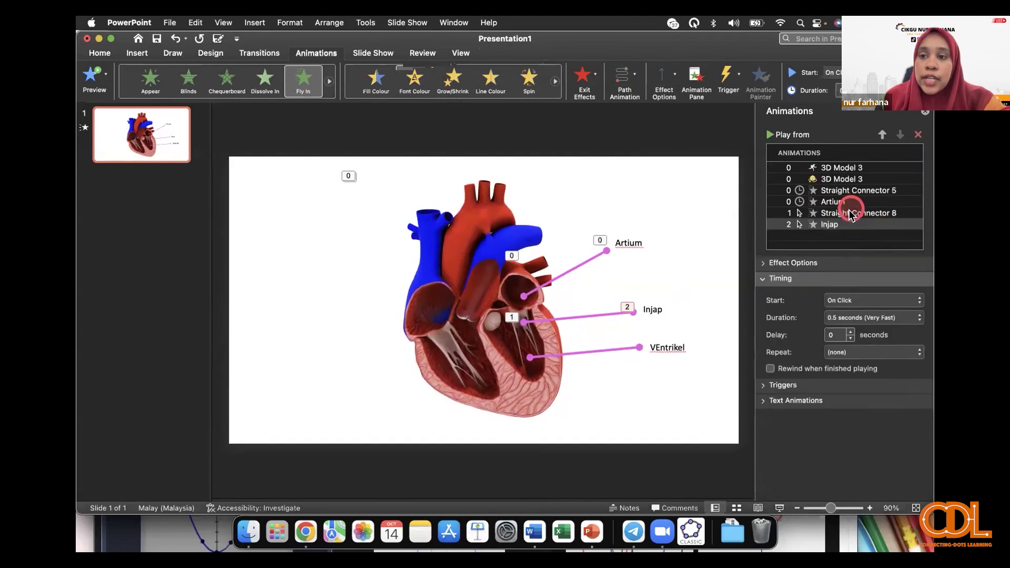
left_click(851, 213)
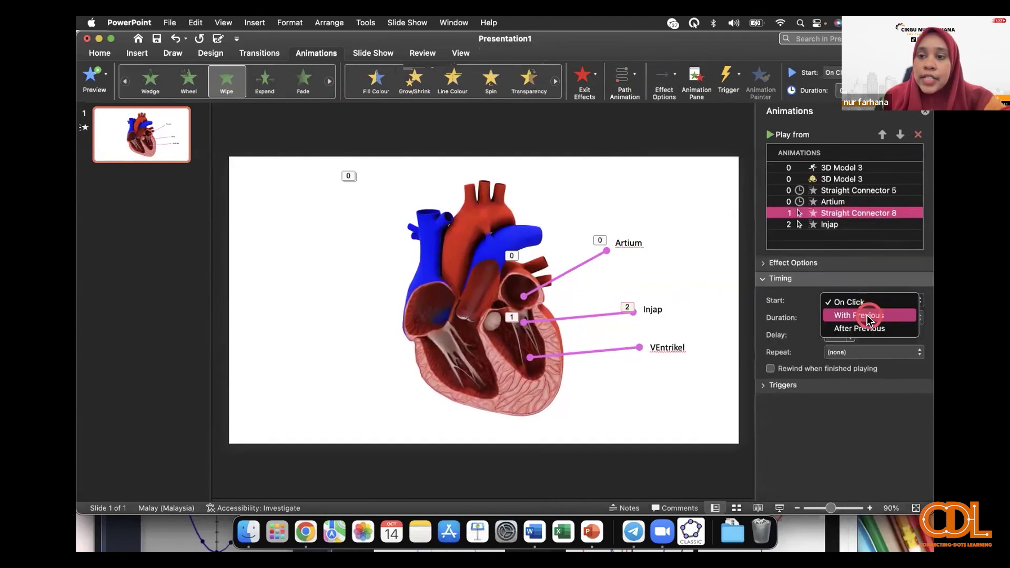
left_click(863, 329)
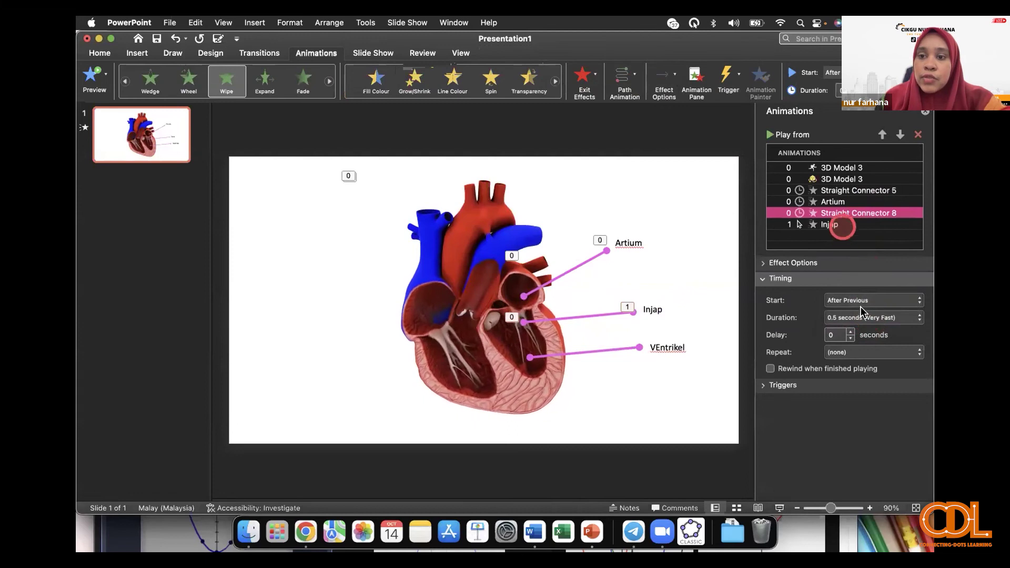
left_click(868, 301)
left_click(863, 329)
left_click(300, 85)
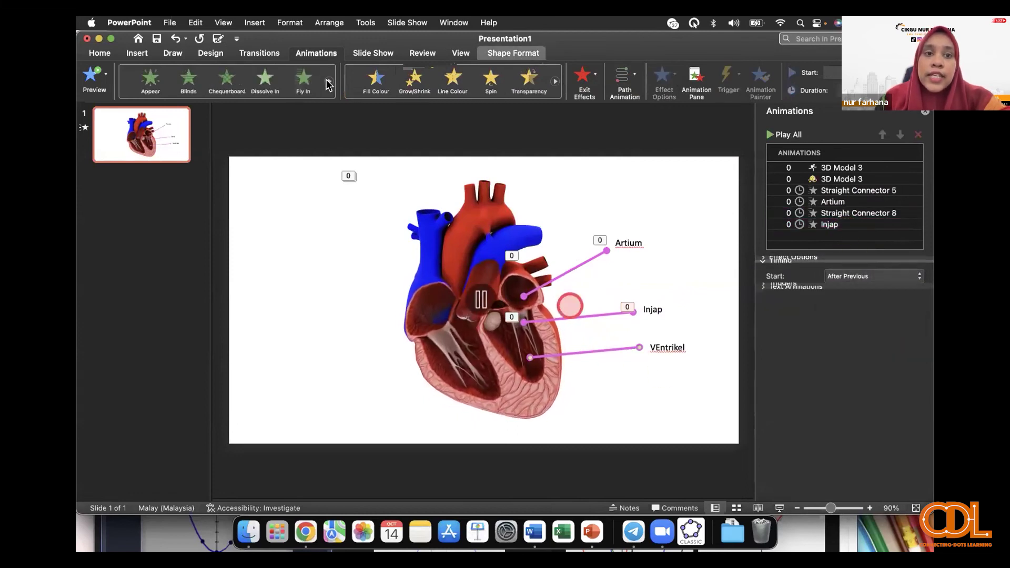
Step: Give the VEntrikel line a Wipe entrance and the VEntrikel label a Fly In
scroll(273, 82, "down", 3)
left_click(236, 83)
left_click(664, 79)
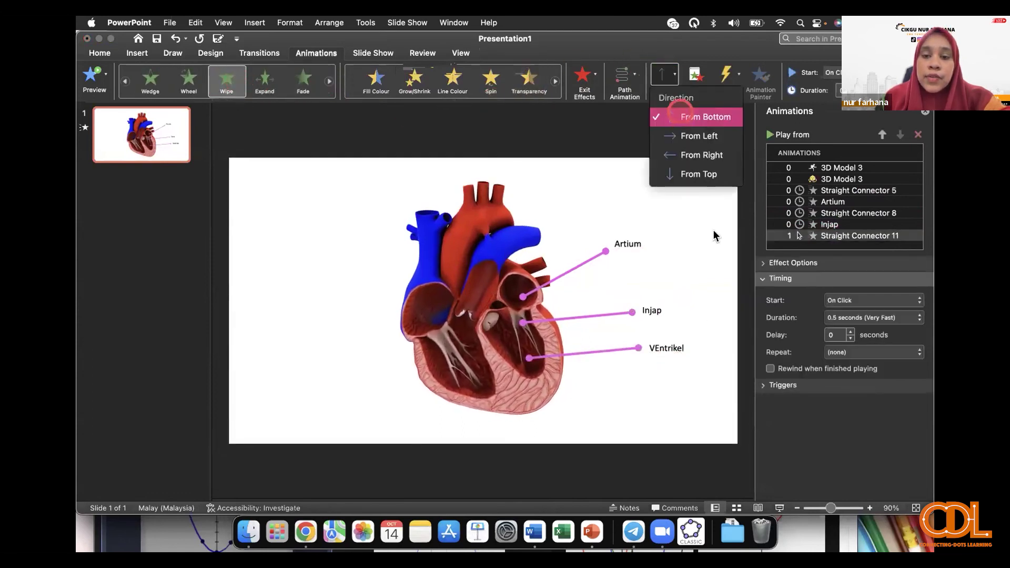
left_click(673, 357)
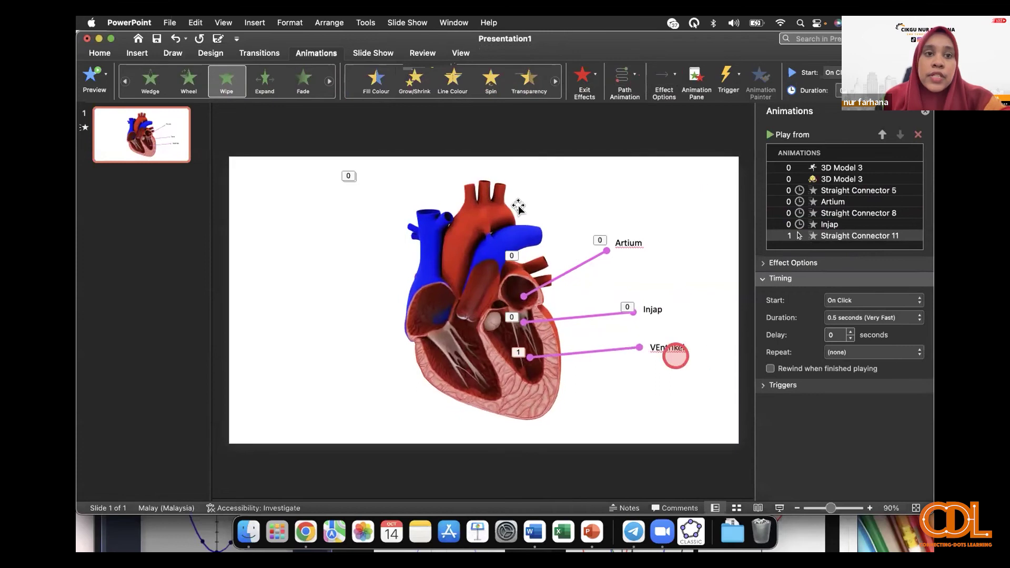
left_click(673, 354)
left_click(329, 82)
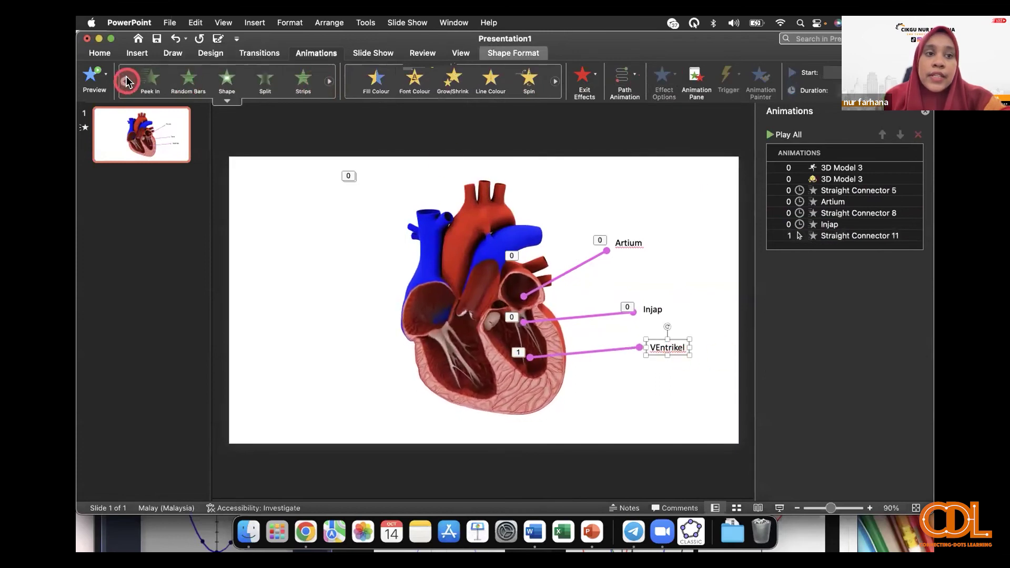
left_click(304, 81)
left_click(869, 244)
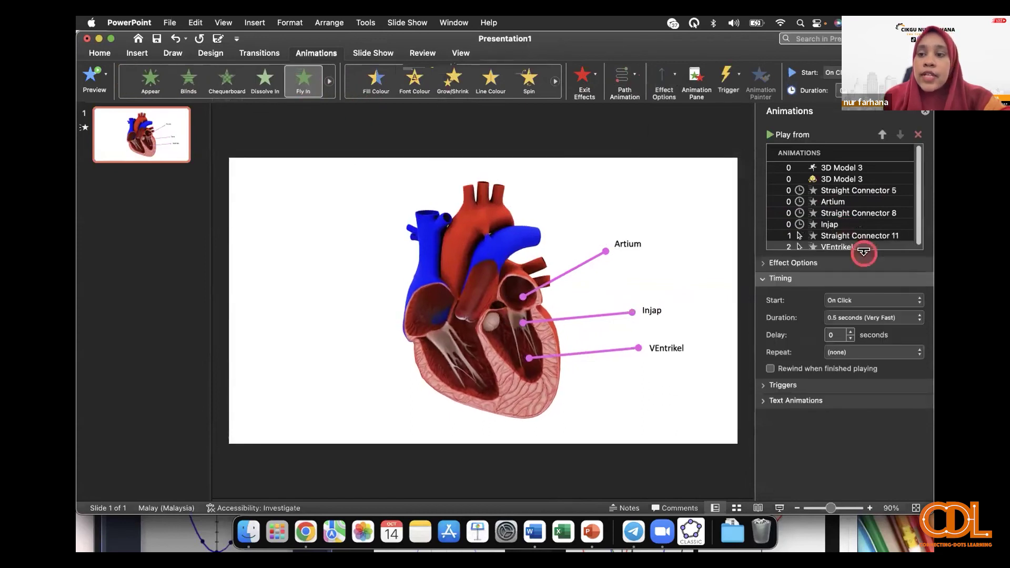
Step: Set both VEntrikel animations to start After Previous and close the Animation Pane
left_click(866, 233)
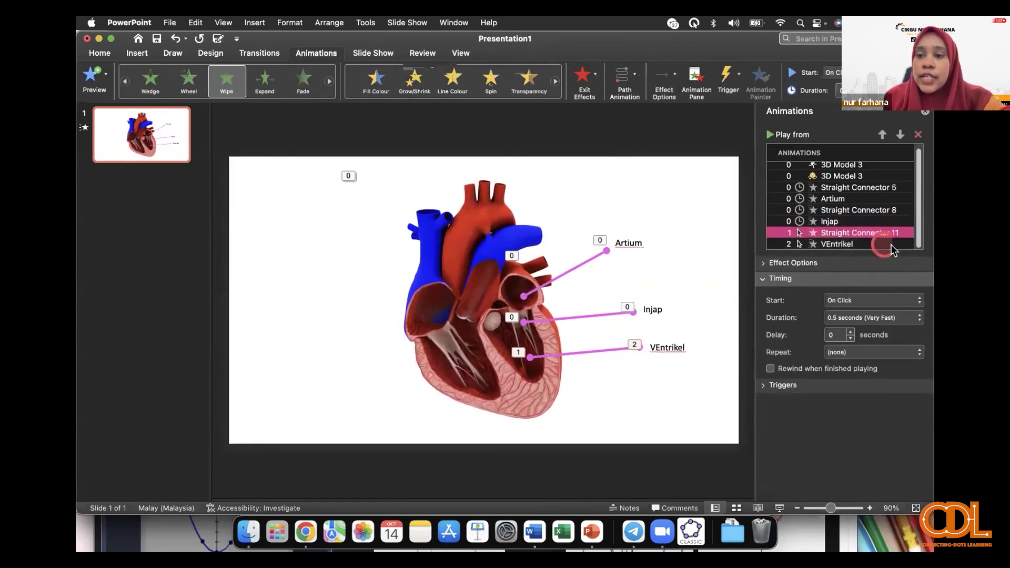
left_click(897, 301)
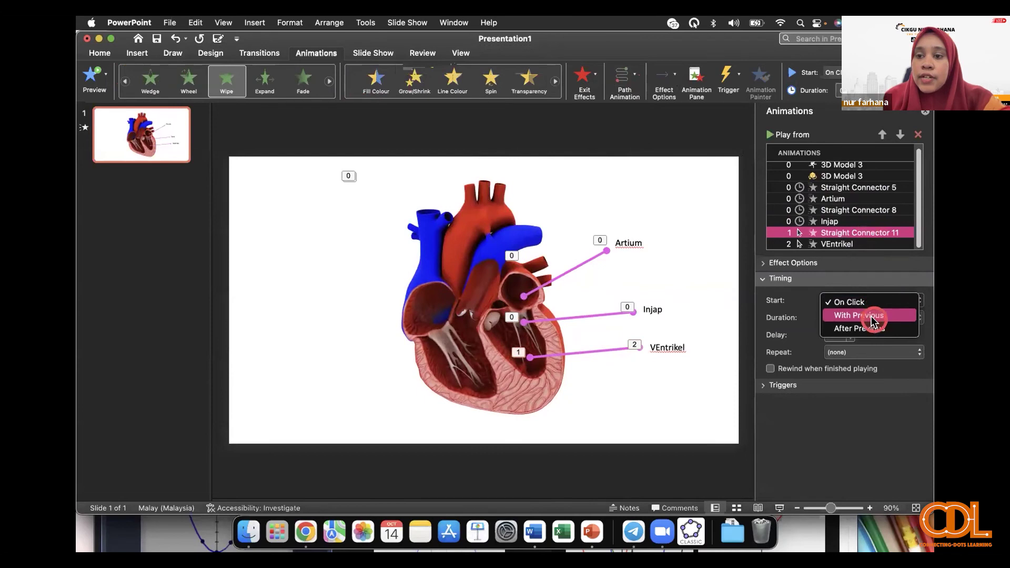
left_click(860, 328)
left_click(852, 247)
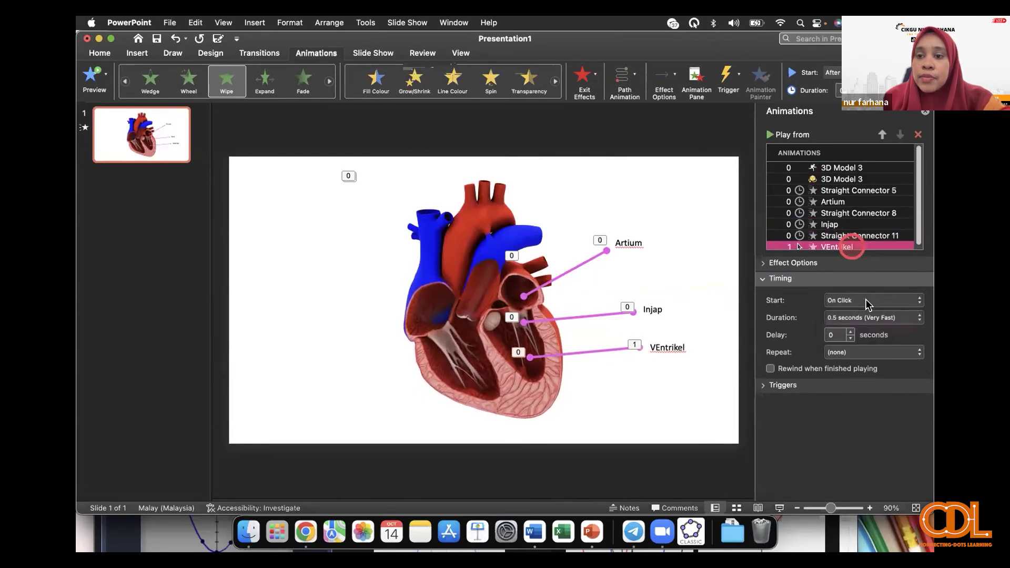
left_click(868, 301)
left_click(866, 323)
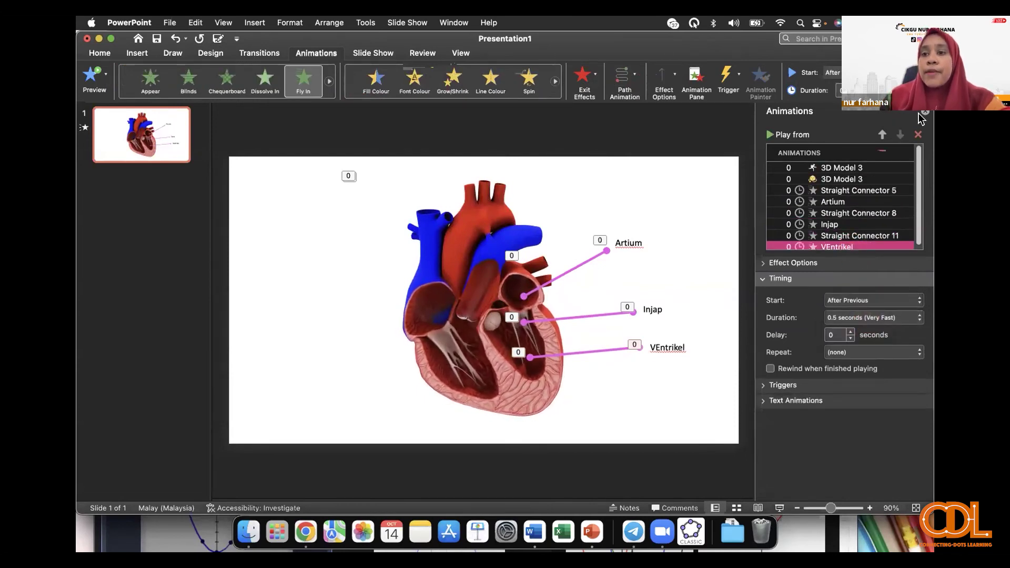
left_click(918, 134)
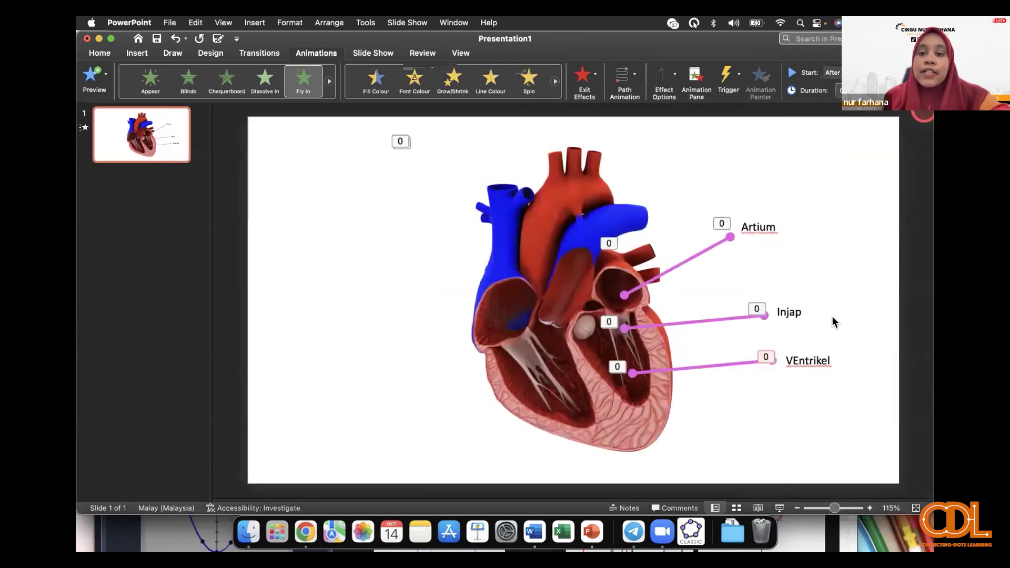
Step: Play the slide show to watch the heart spin and the three labels appear, then exit with Esc
left_click(779, 509)
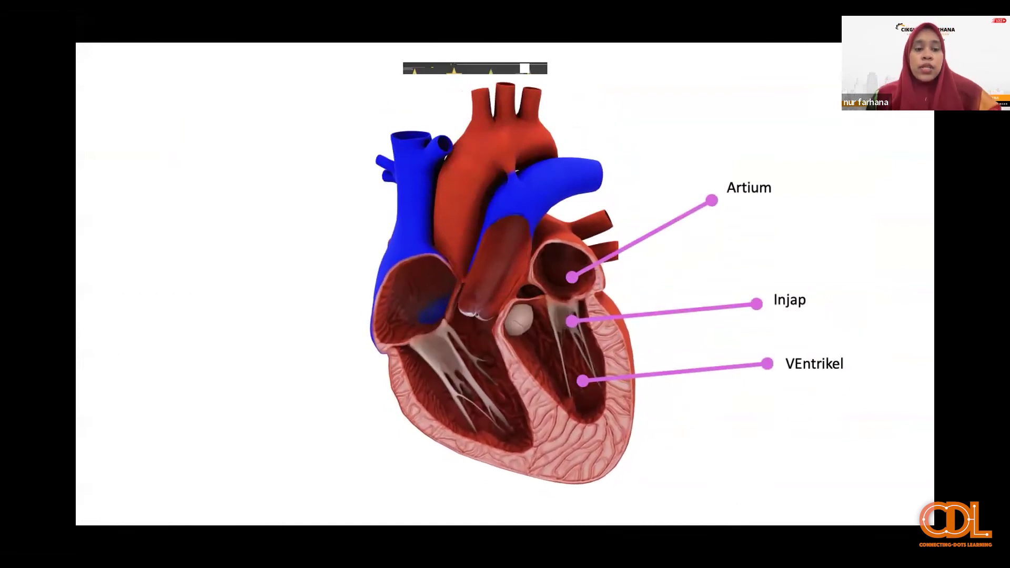
key("Escape")
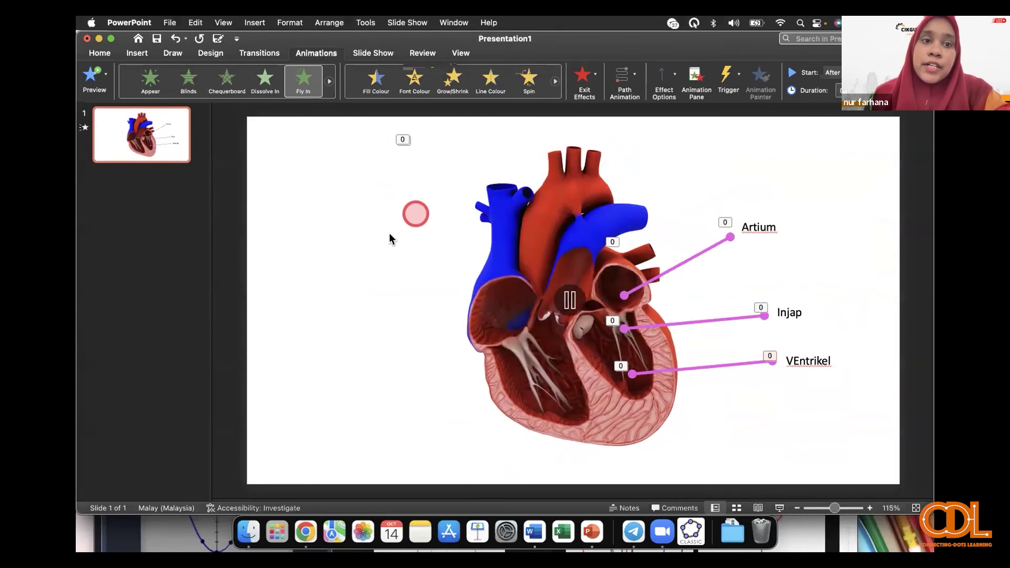
Step: Export the presentation as MP4 video 'sturktur jantung (2)' at Presentation Quality
left_click(296, 277)
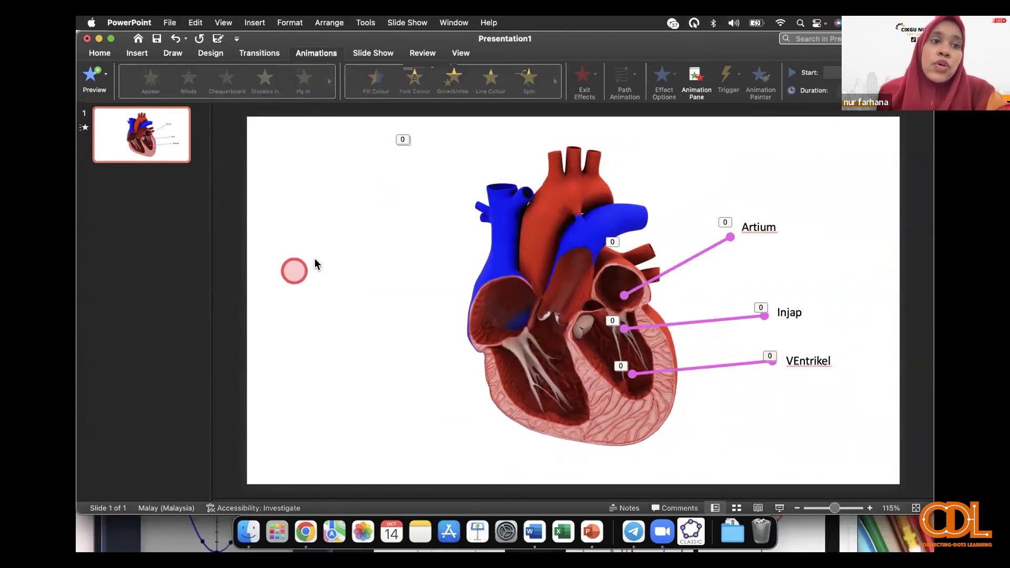
left_click(168, 23)
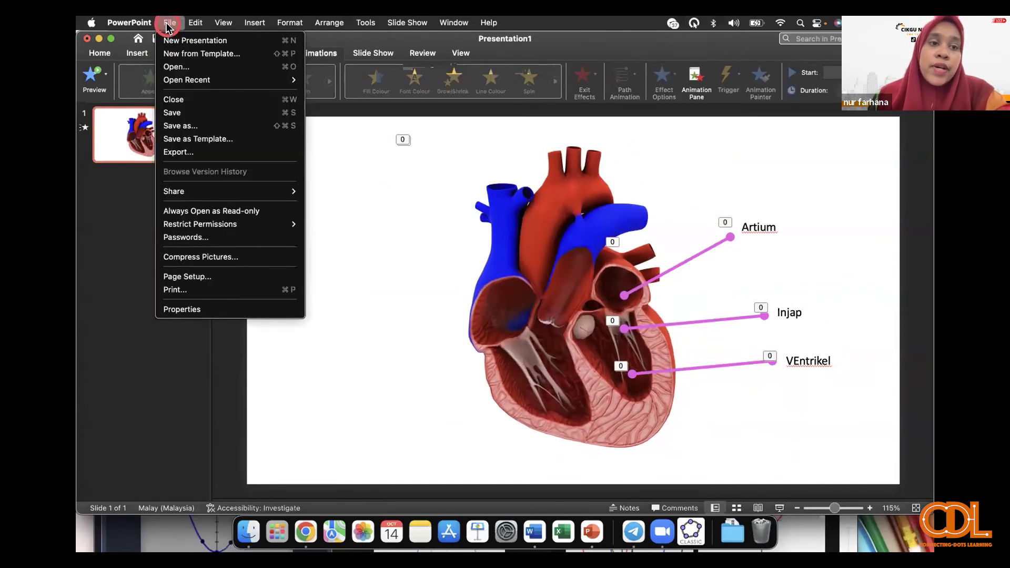
left_click(191, 152)
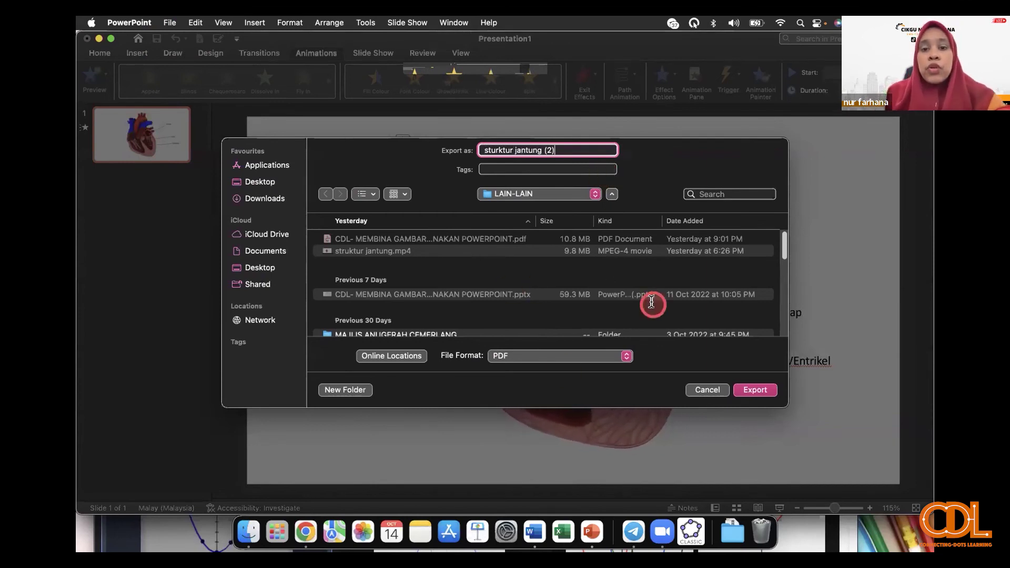
left_click(592, 358)
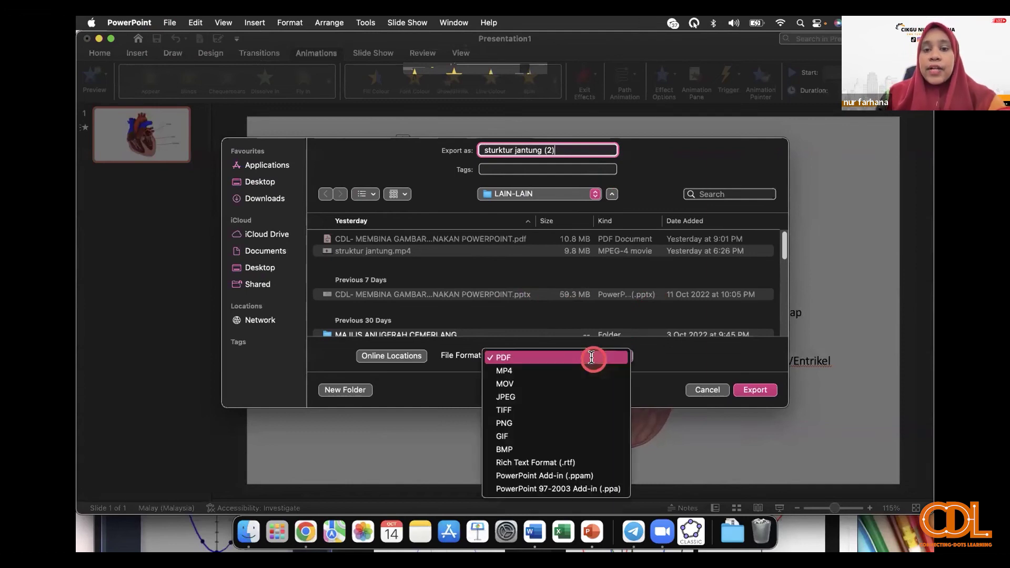
left_click(587, 370)
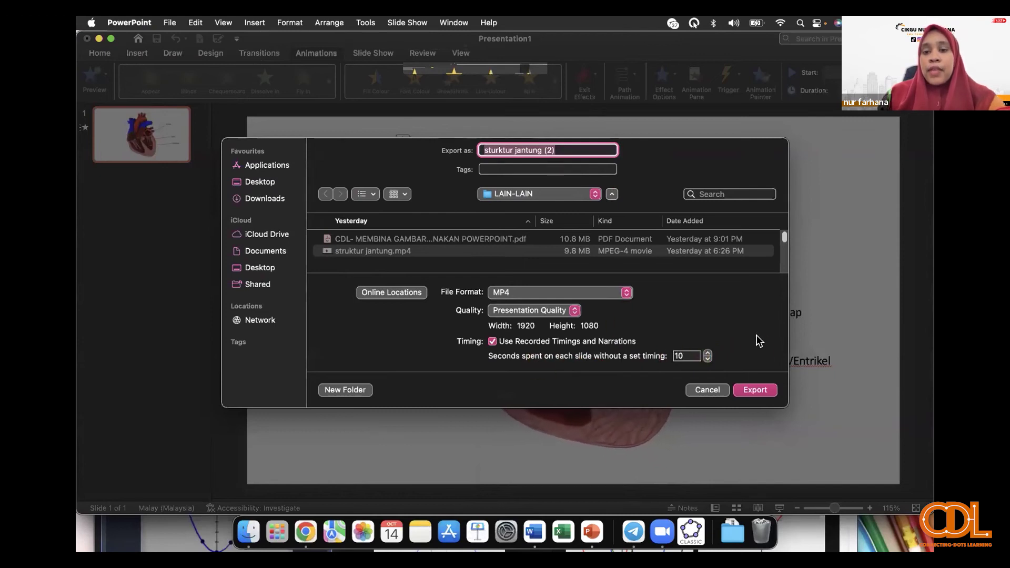
left_click(753, 389)
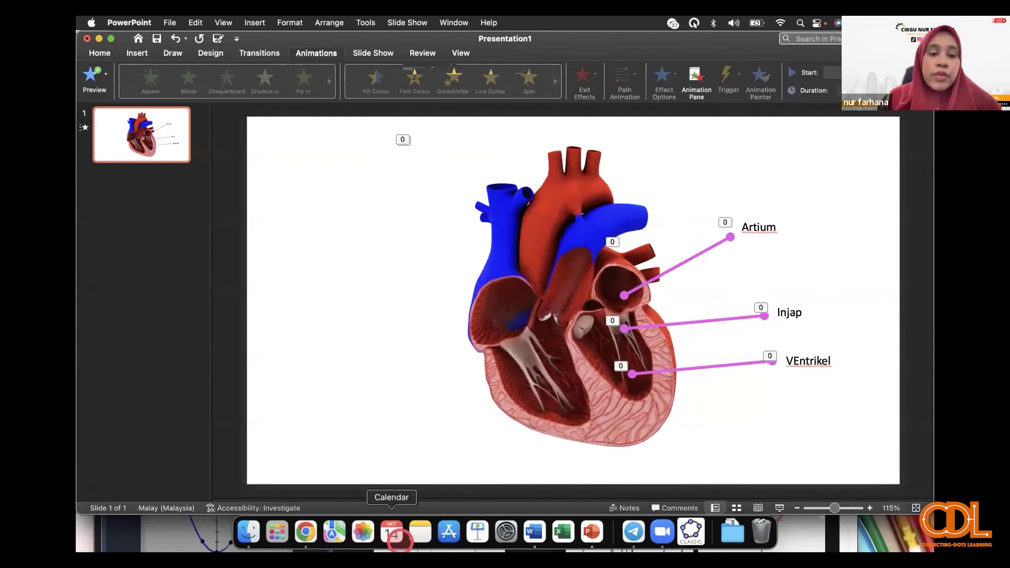
Step: Drag 'sturktur jantung (2).mp4' from Finder's LAIN-LAIN folder onto the PowerPoint slide
left_click(242, 534)
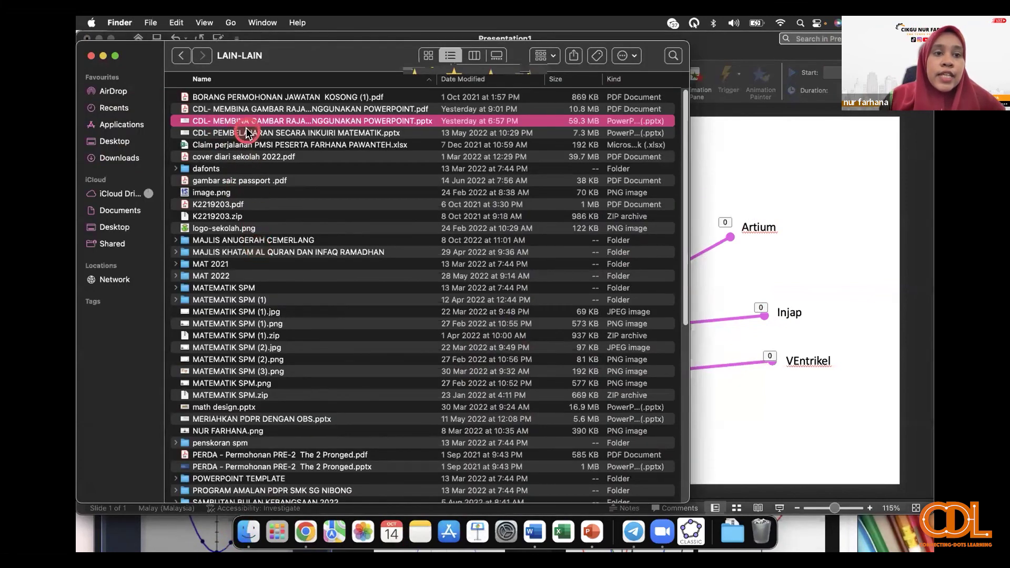
scroll(276, 266, "down", 2)
scroll(276, 266, "down", 2)
scroll(276, 266, "down", 5)
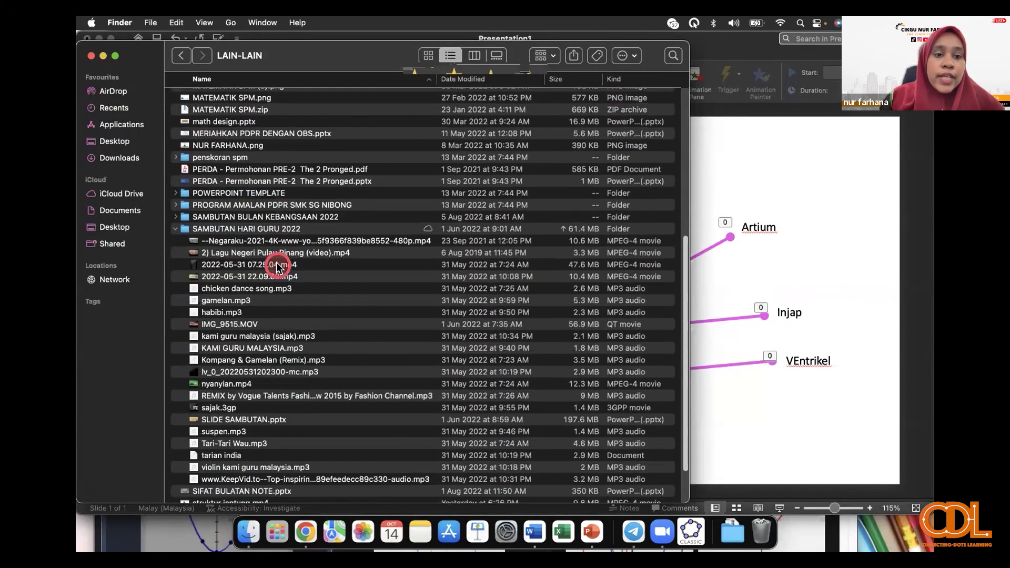
scroll(276, 266, "down", 5)
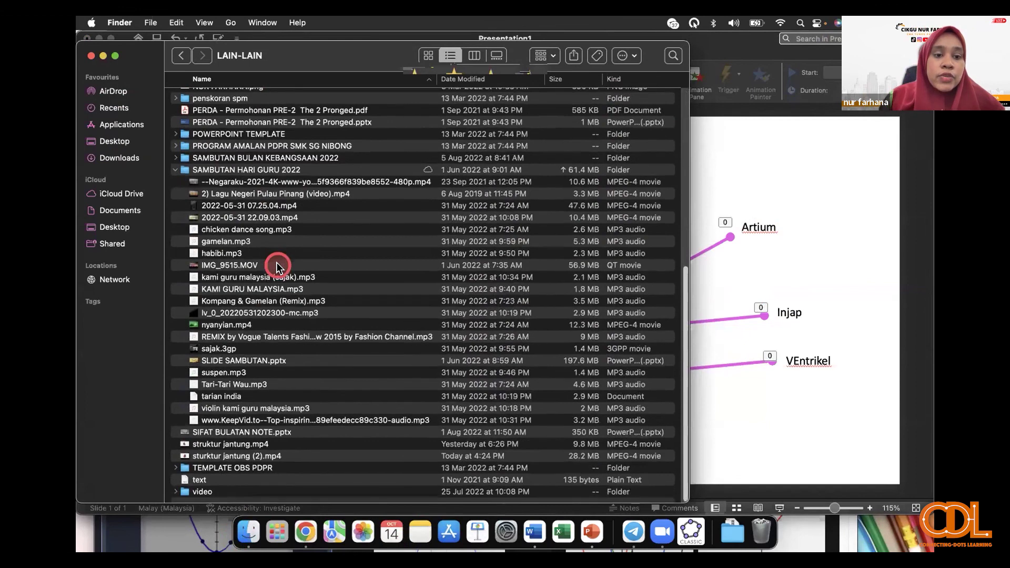
left_click(243, 458)
mouse_move(237, 462)
left_mouse_down()
mouse_move(395, 376)
mouse_move(734, 276)
left_mouse_up()
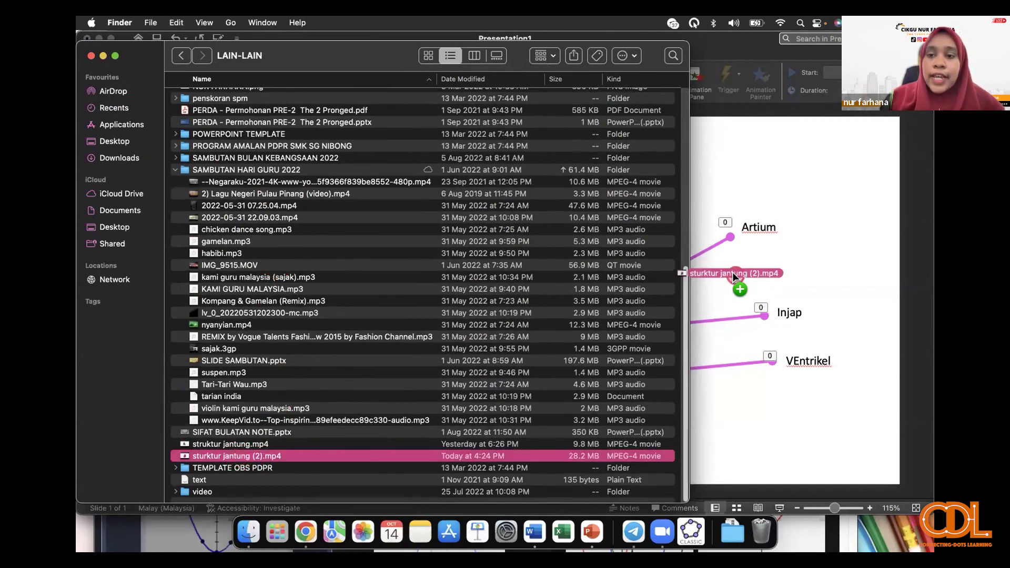
left_click_drag(788, 195, 788, 195)
left_click(824, 289)
Step: Play the inserted heart video to check the spin and three labels, then minimise the test presentation
left_click(342, 260)
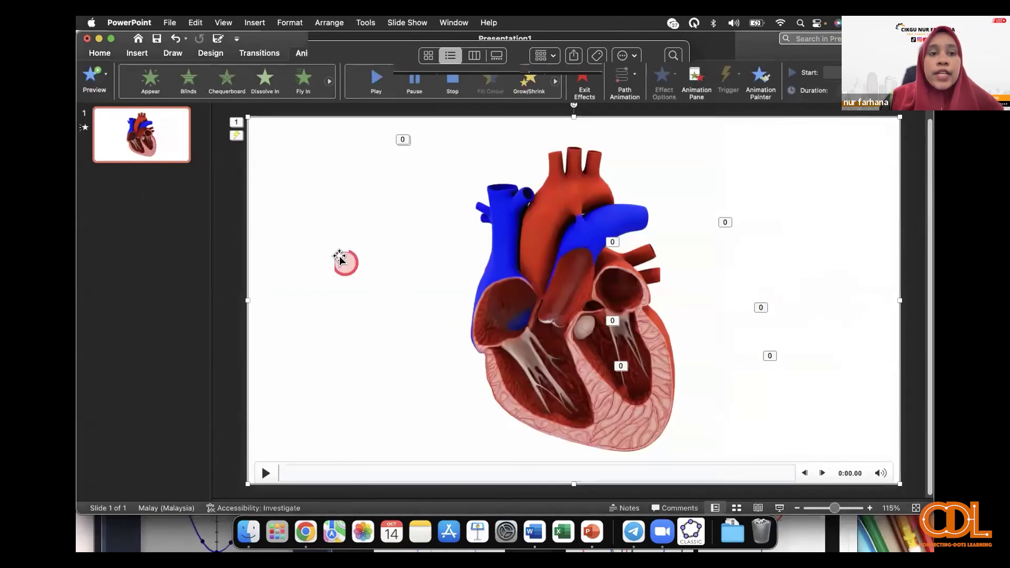
left_click(316, 456)
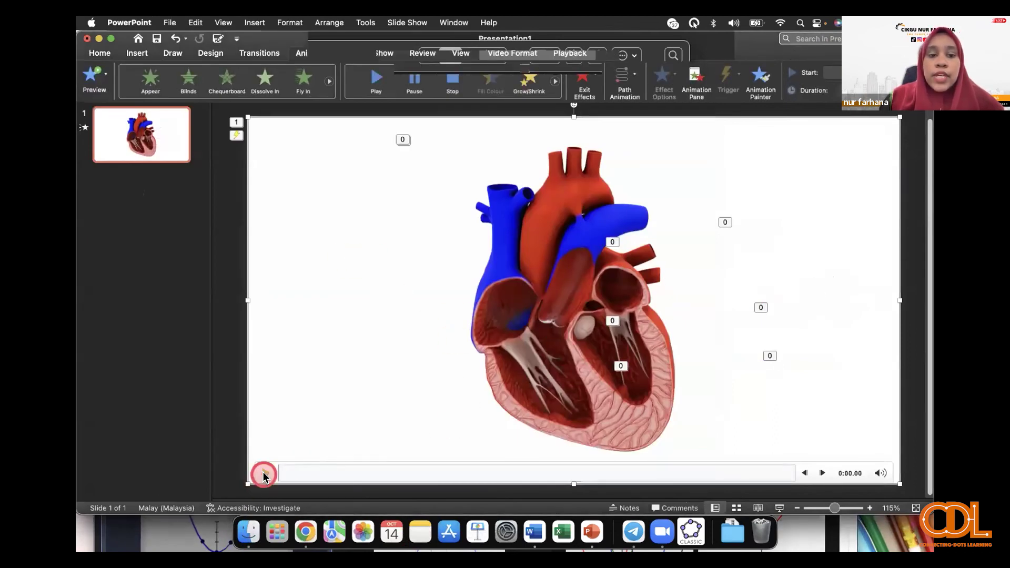
left_click(263, 472)
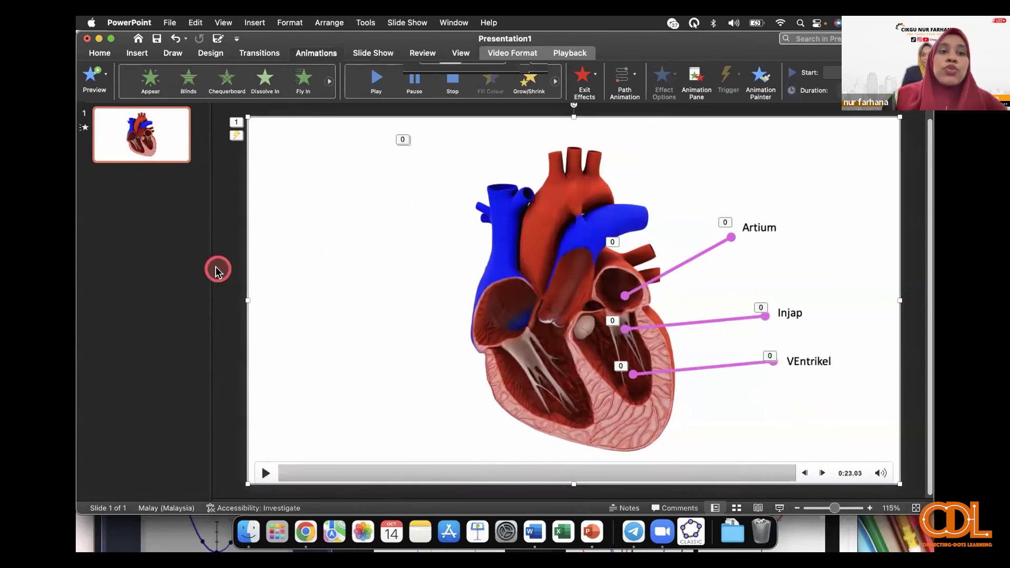
left_click(98, 39)
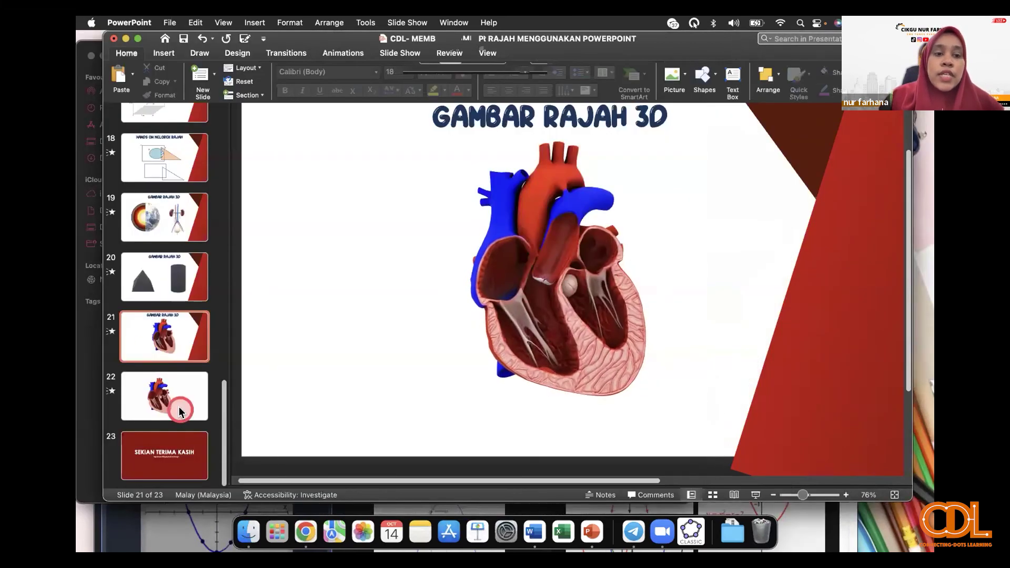
Step: In the workshop deck, go from the heart slide 22 up to the OBJEKTIF slide 5
left_click(176, 409)
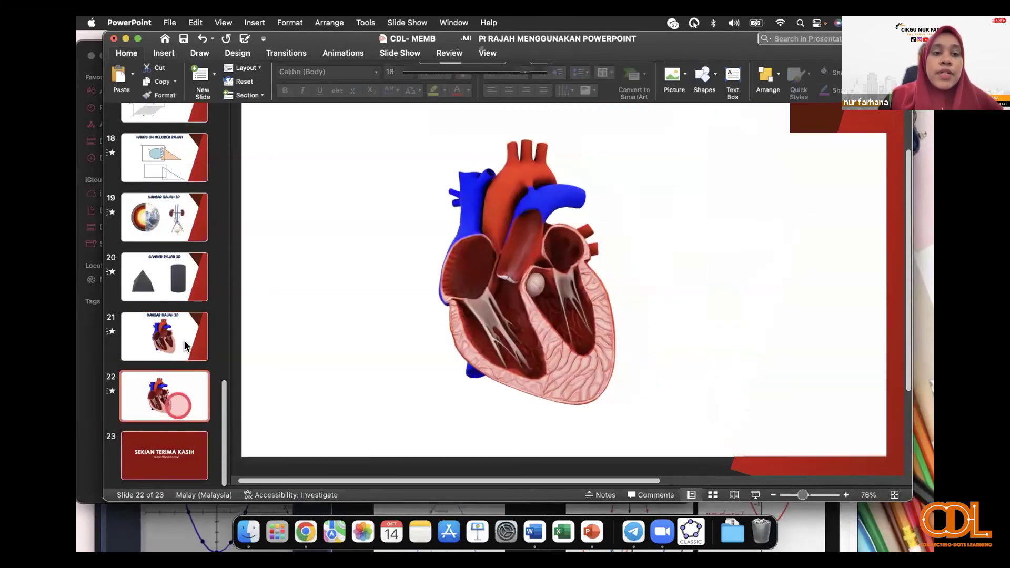
scroll(185, 344, "up", 5)
scroll(186, 344, "up", 5)
scroll(185, 345, "up", 5)
scroll(184, 327, "up", 3)
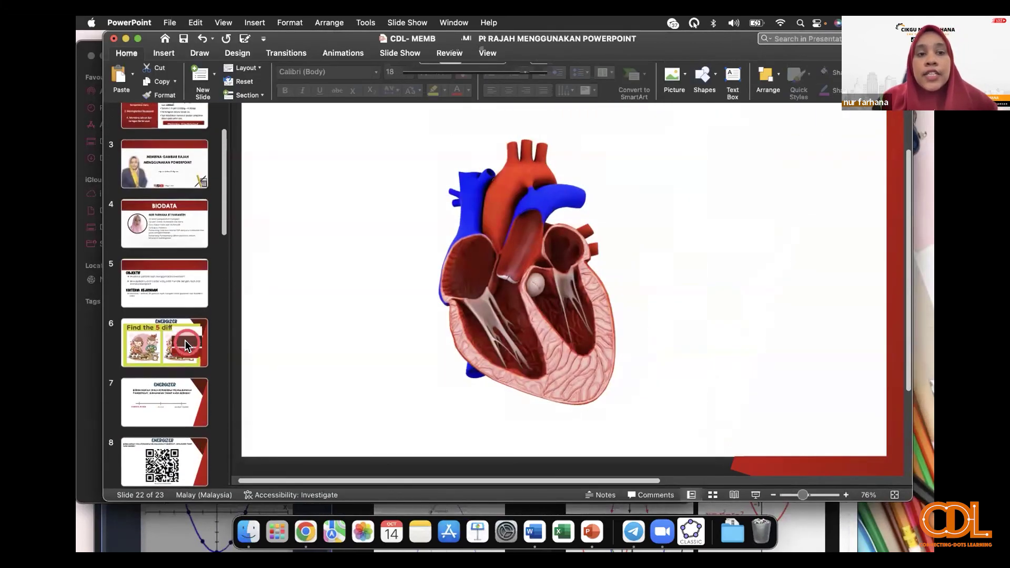
scroll(182, 299, "up", 2)
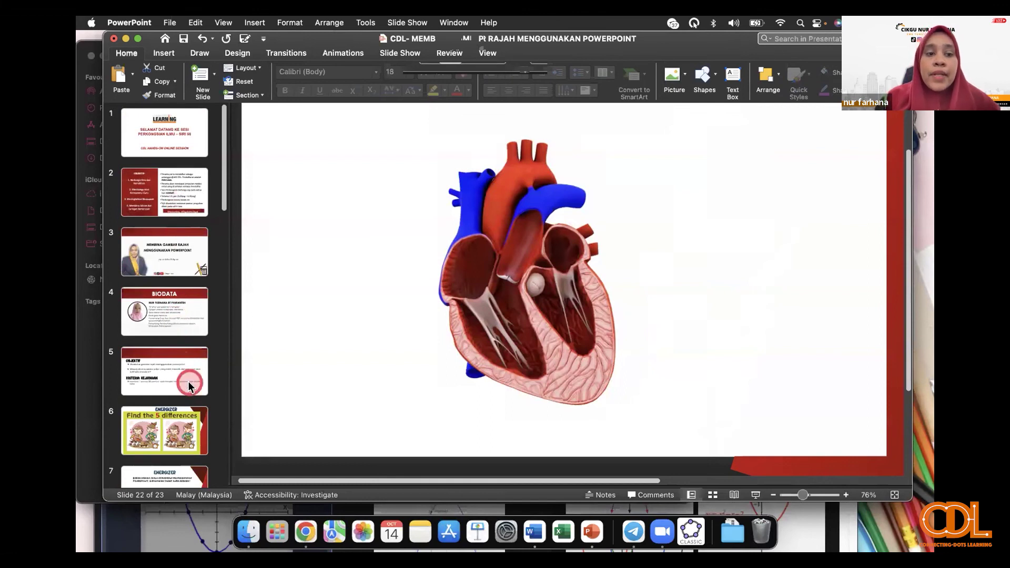
left_click(189, 386)
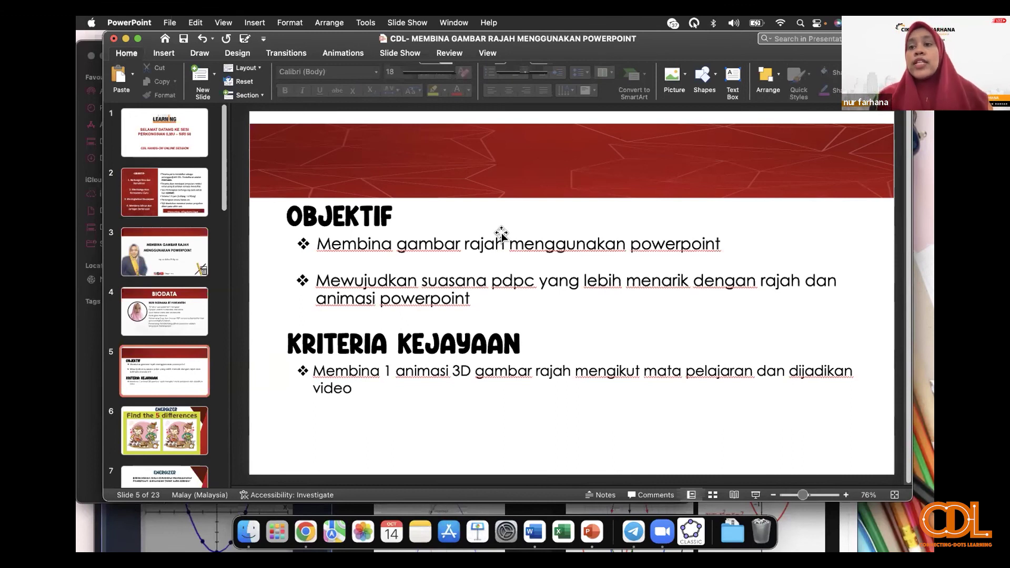
left_click(501, 234)
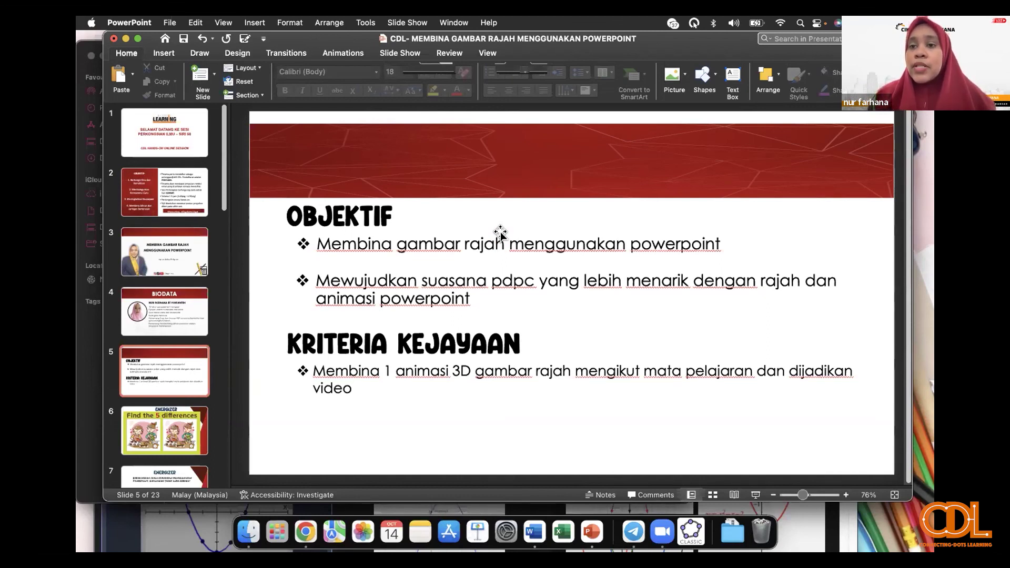
left_click(501, 232)
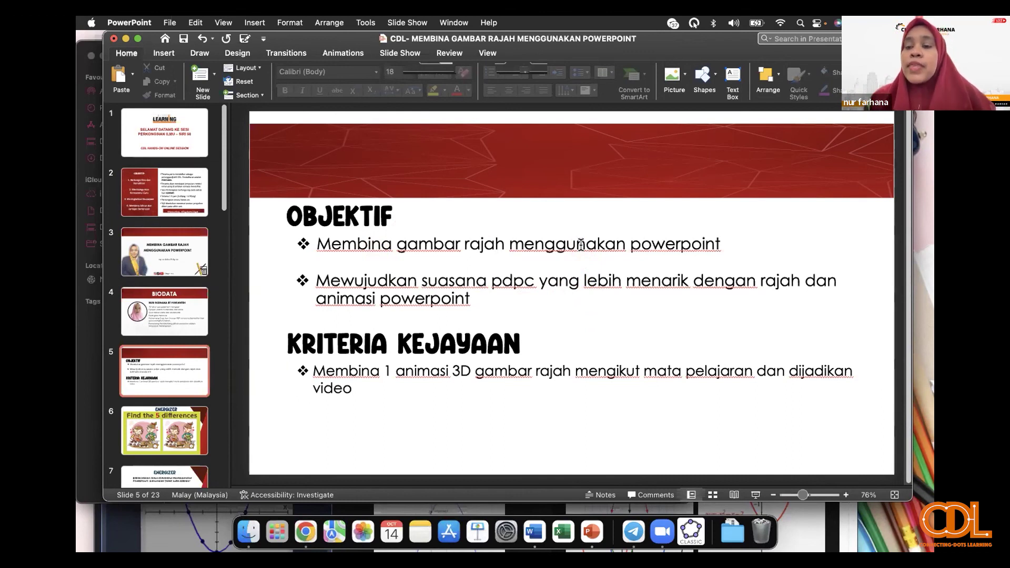
left_click(524, 103)
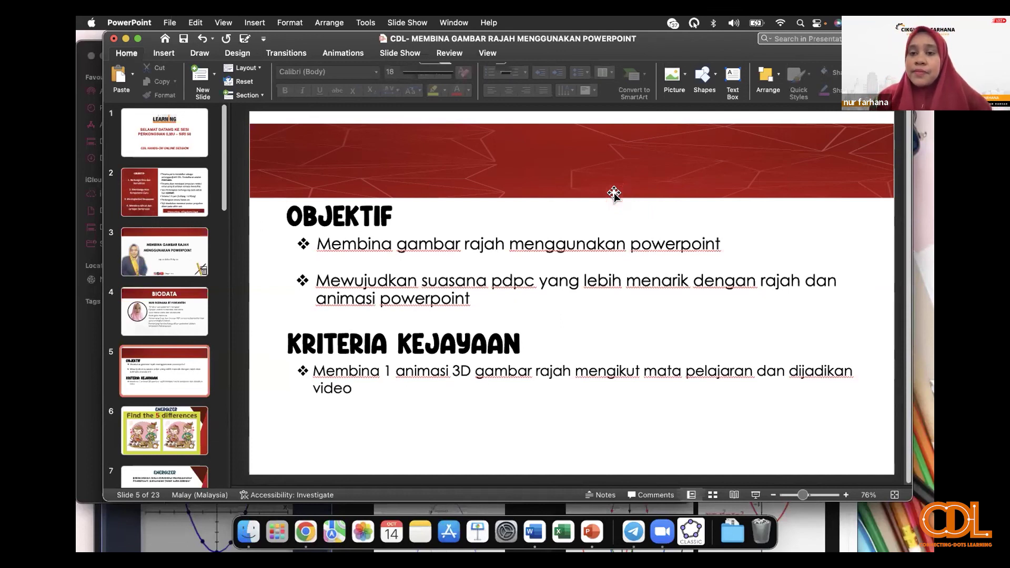
left_click(685, 135)
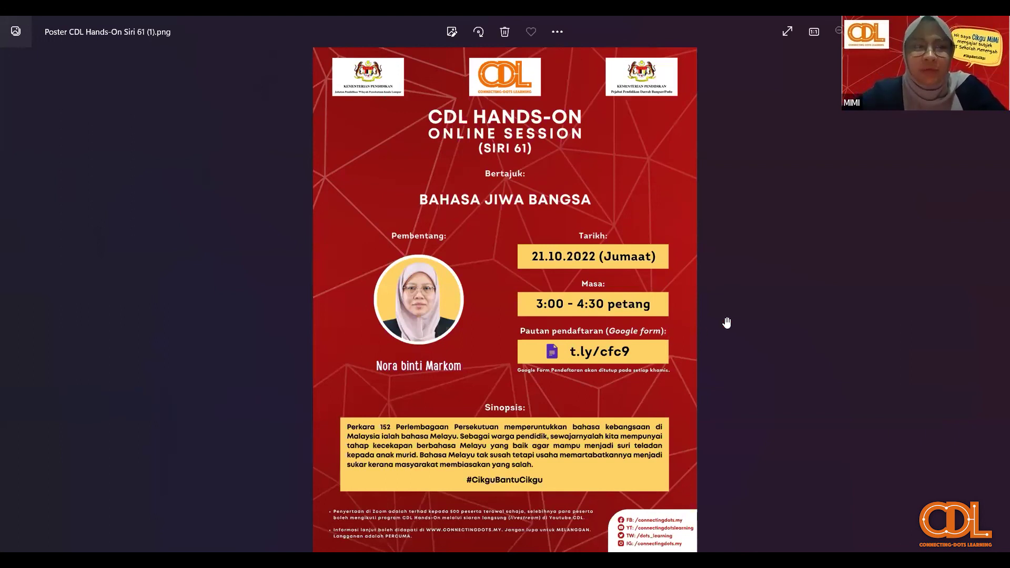
Step: Zoom in on the Siri 61 CDL Hands-On poster to read its date, time and synopsis
scroll(727, 322, "up", 1)
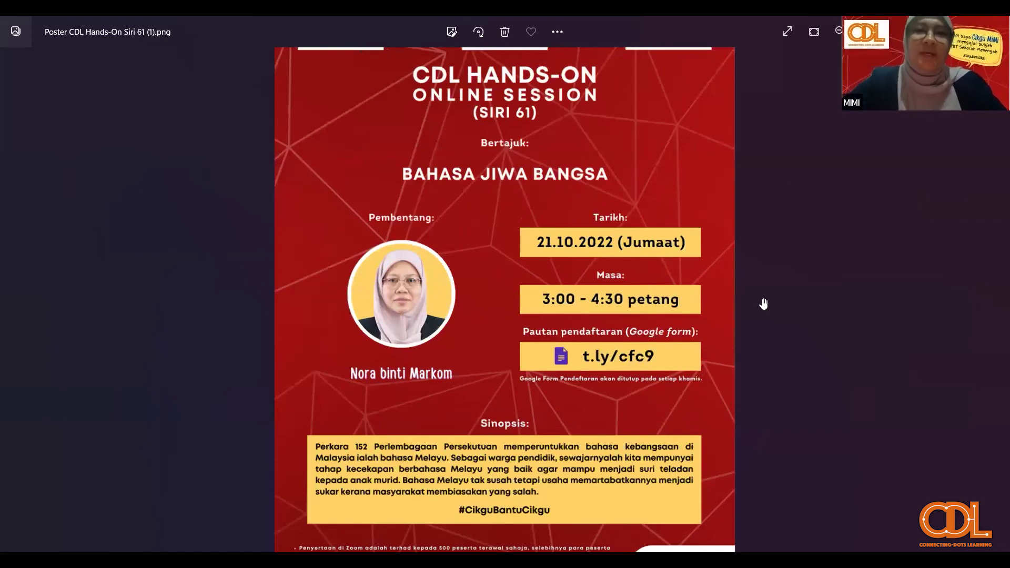
scroll(763, 304, "up", 1)
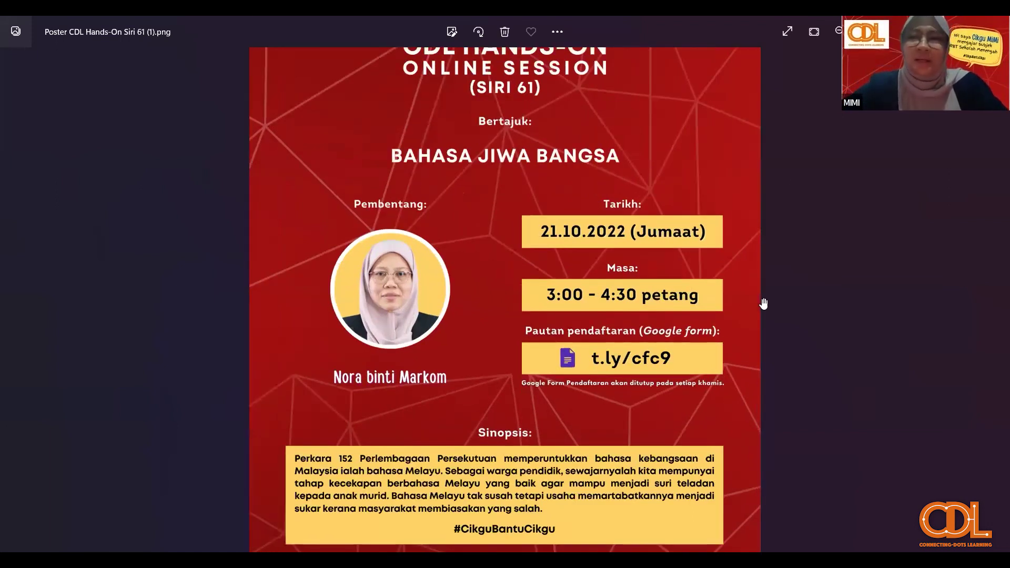